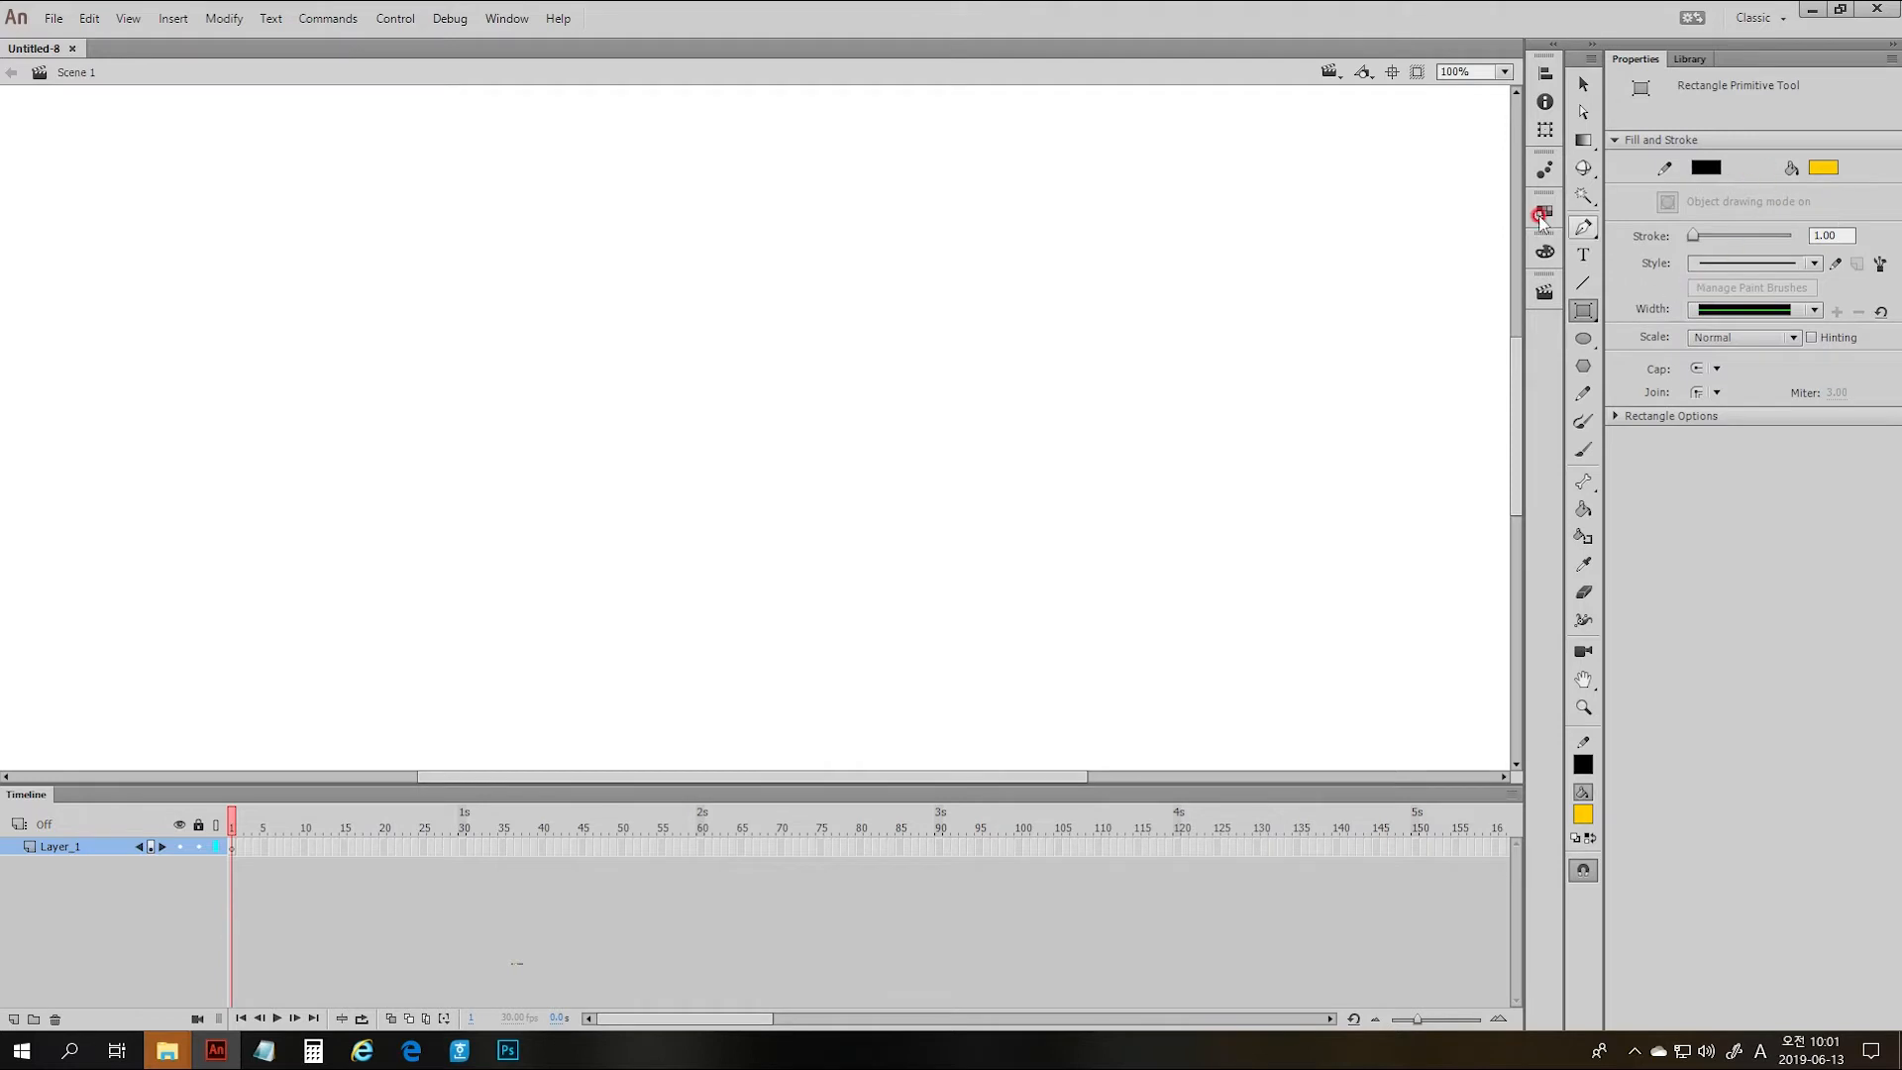
- Draw a closed six-sided outline about 419 by 395 px with the Pen tool, object drawing mode off
click(1596, 226)
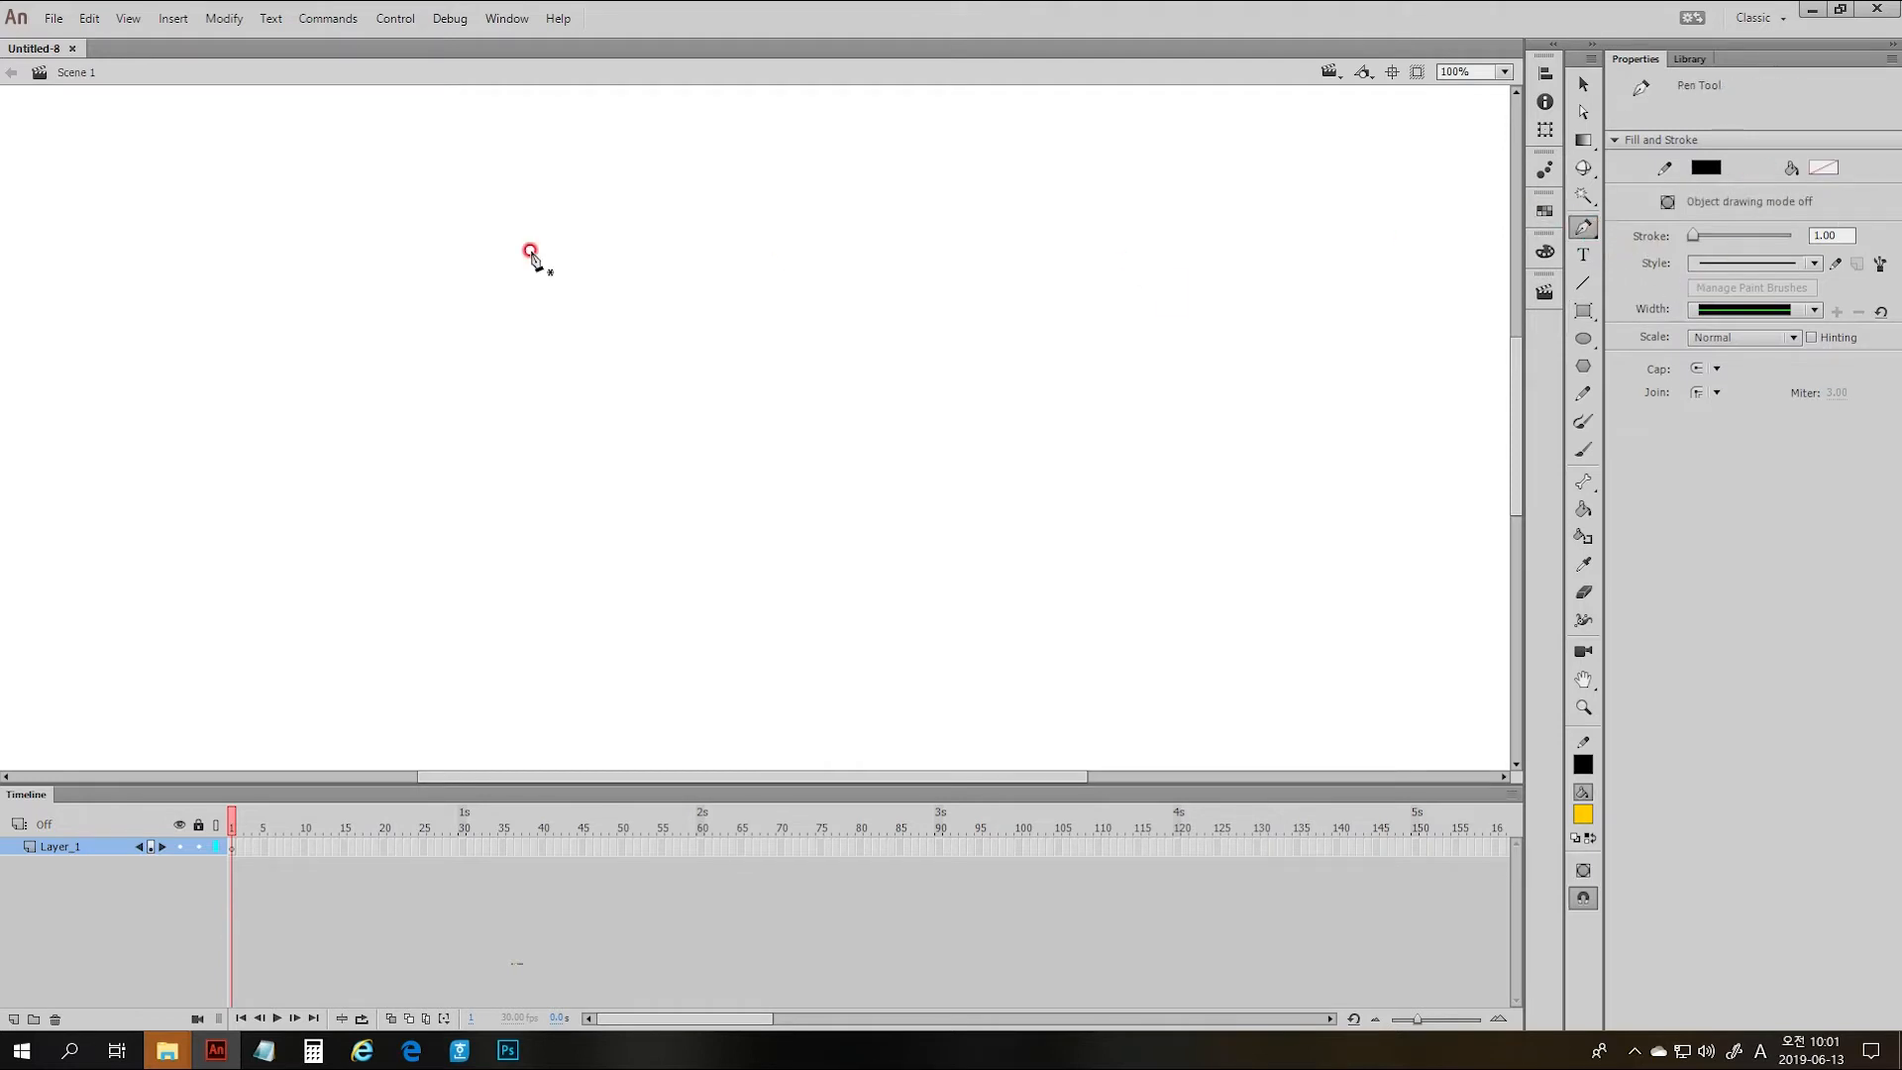
click(795, 254)
click(584, 284)
click(583, 567)
click(830, 645)
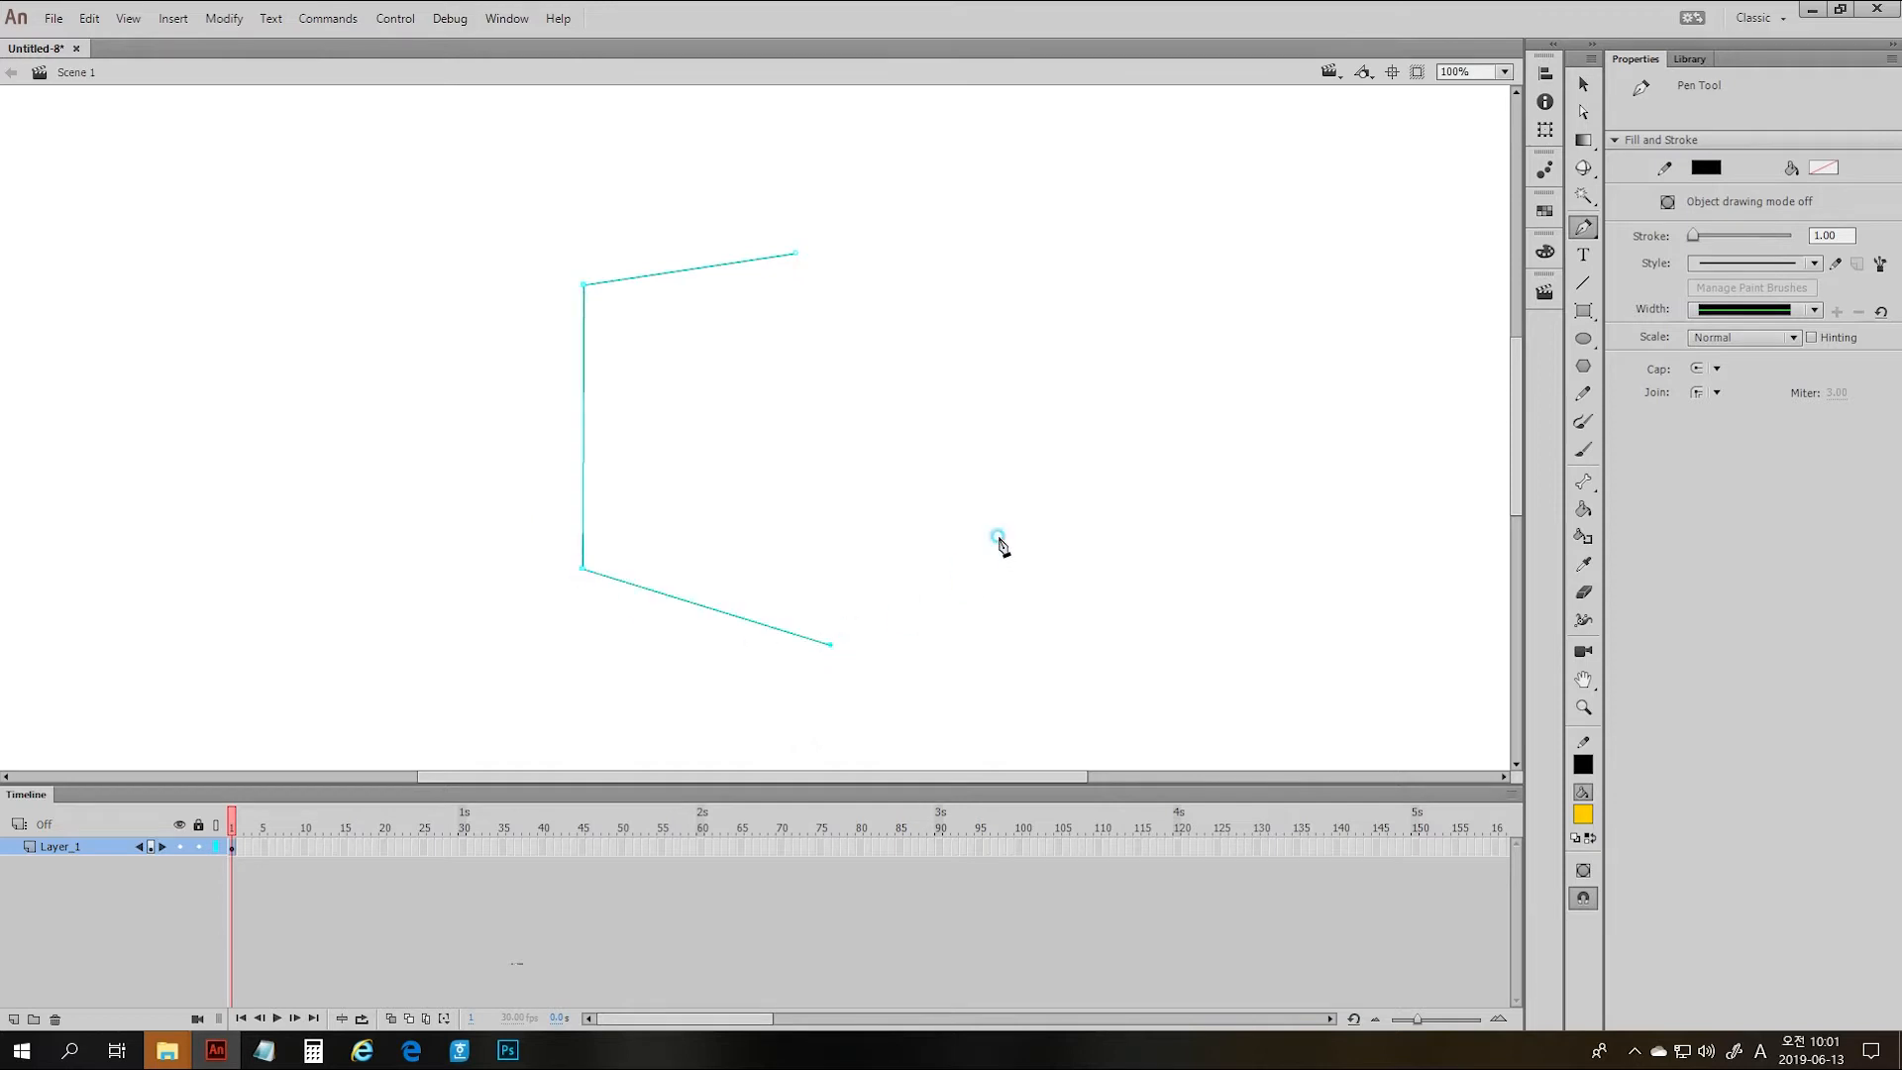
click(997, 536)
click(981, 338)
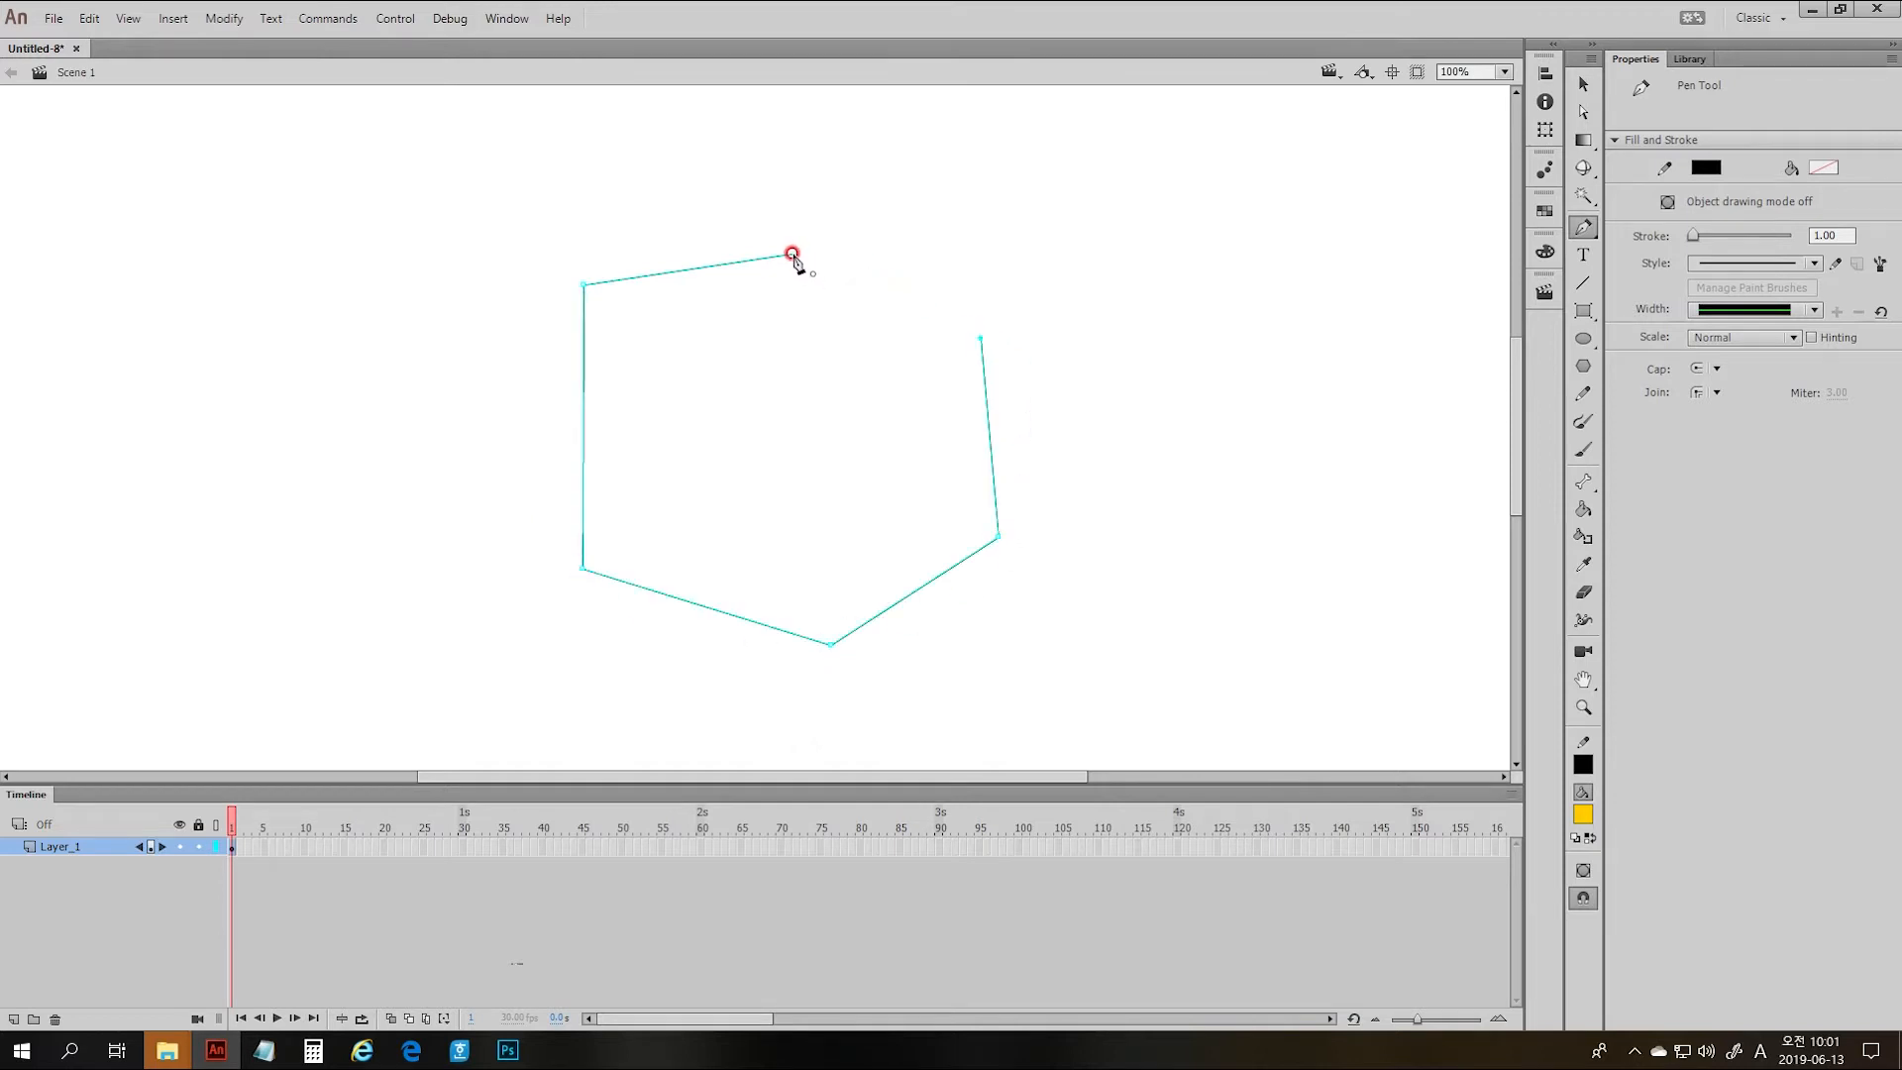
click(794, 254)
key(v)
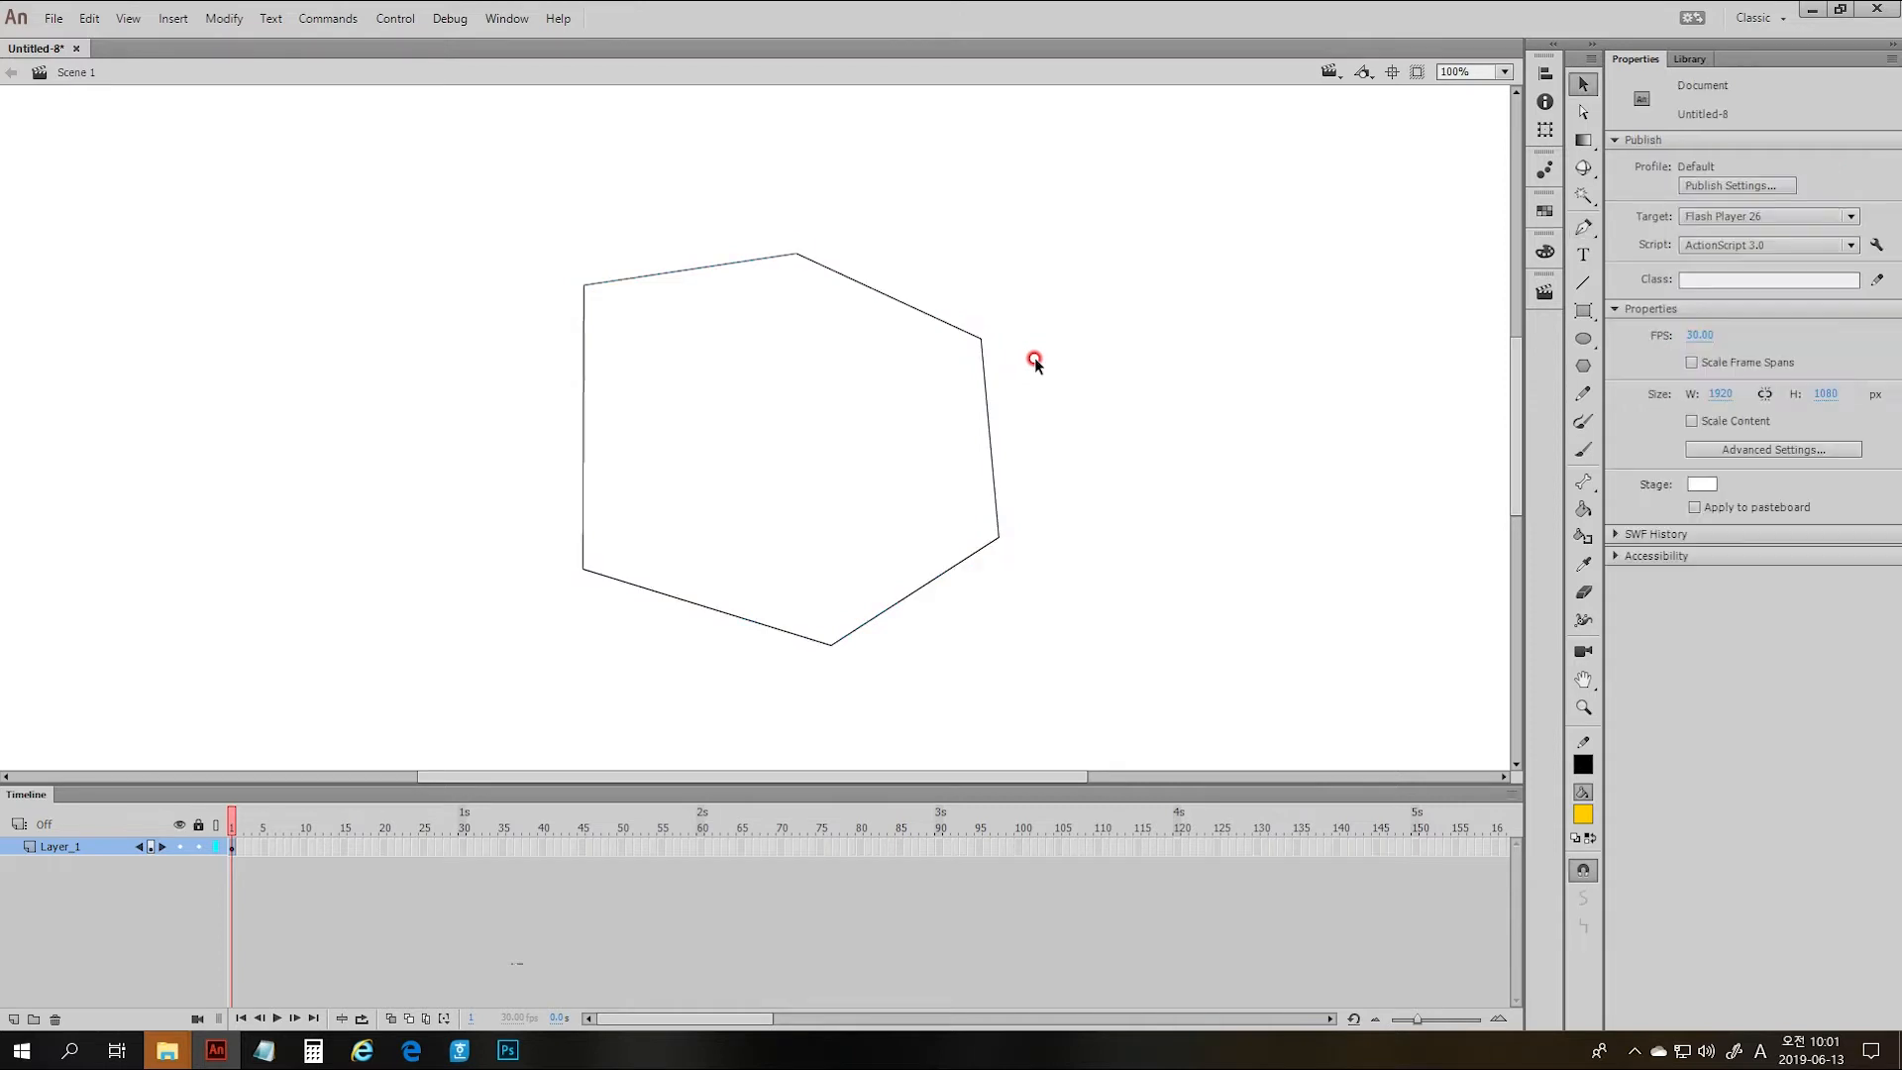
- Check how the outline selects by picking one edge, the whole outline and another single edge
click(987, 335)
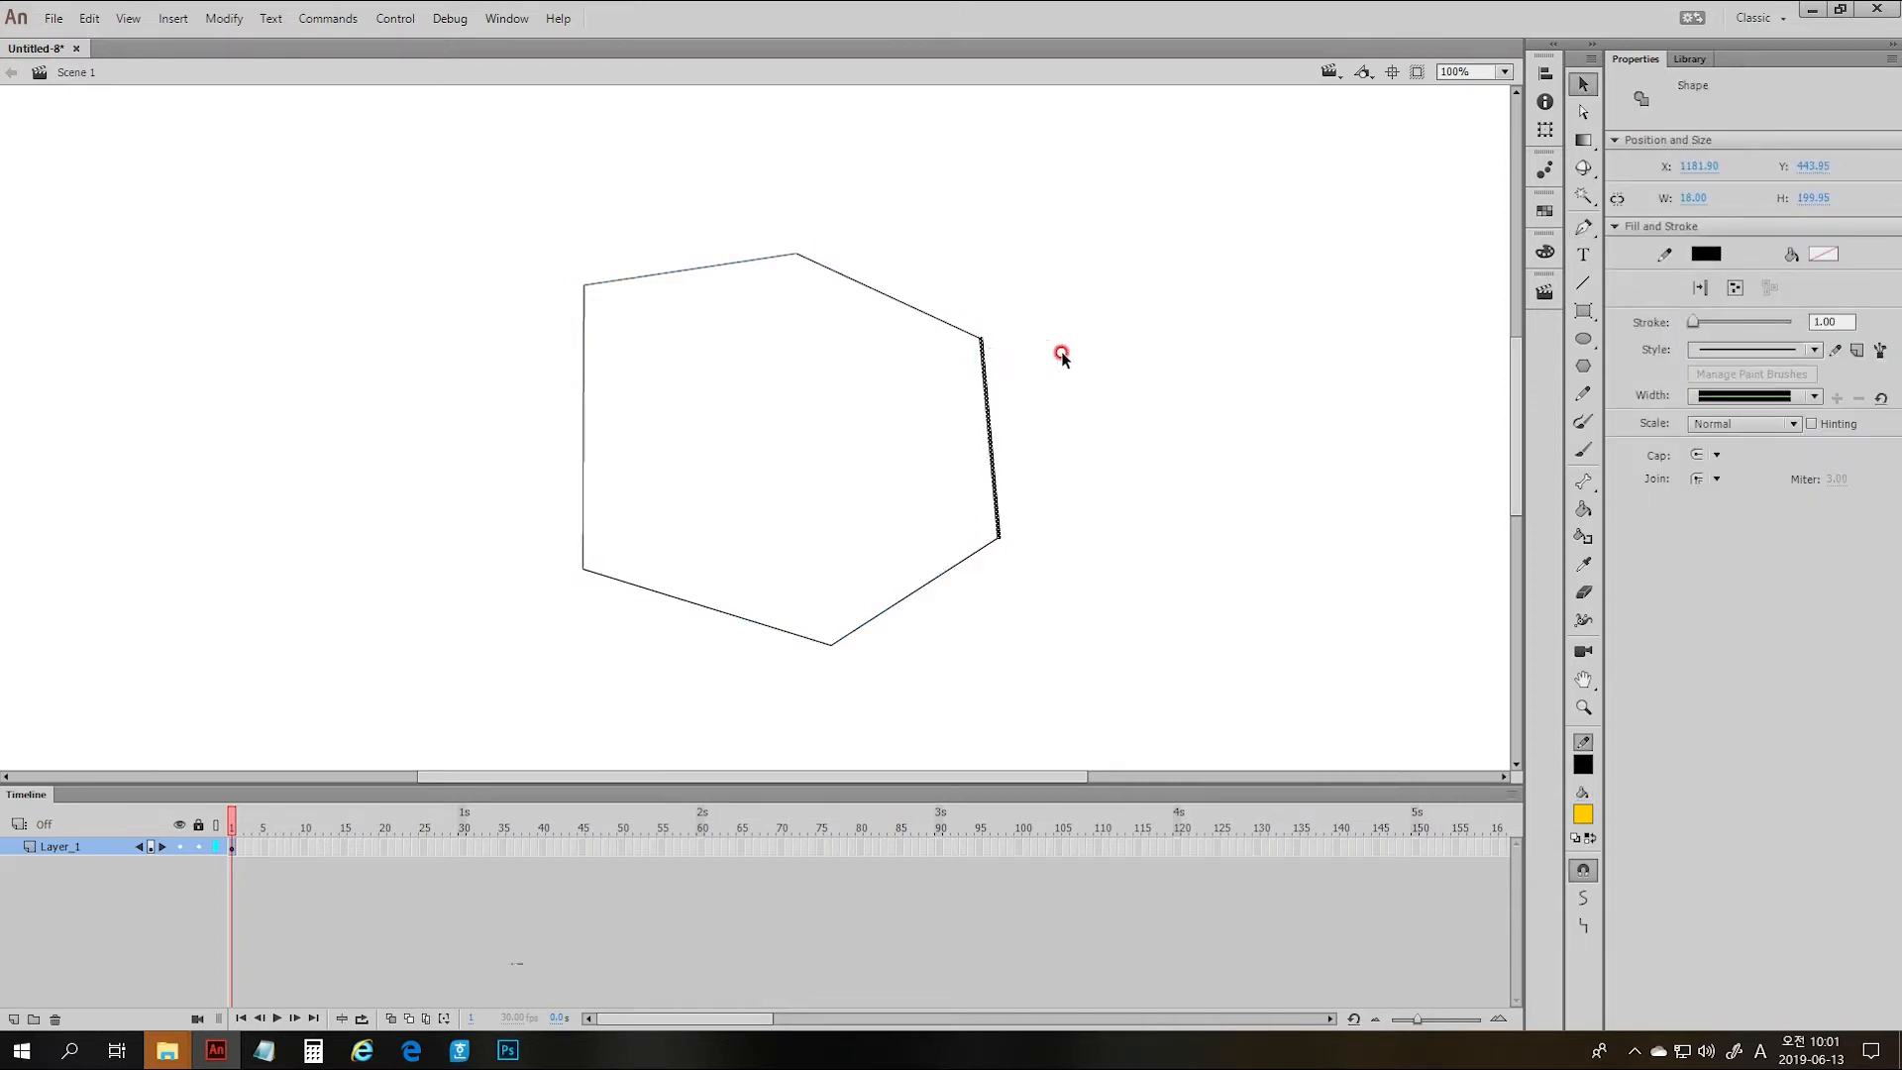
drag(1221, 155, 401, 773)
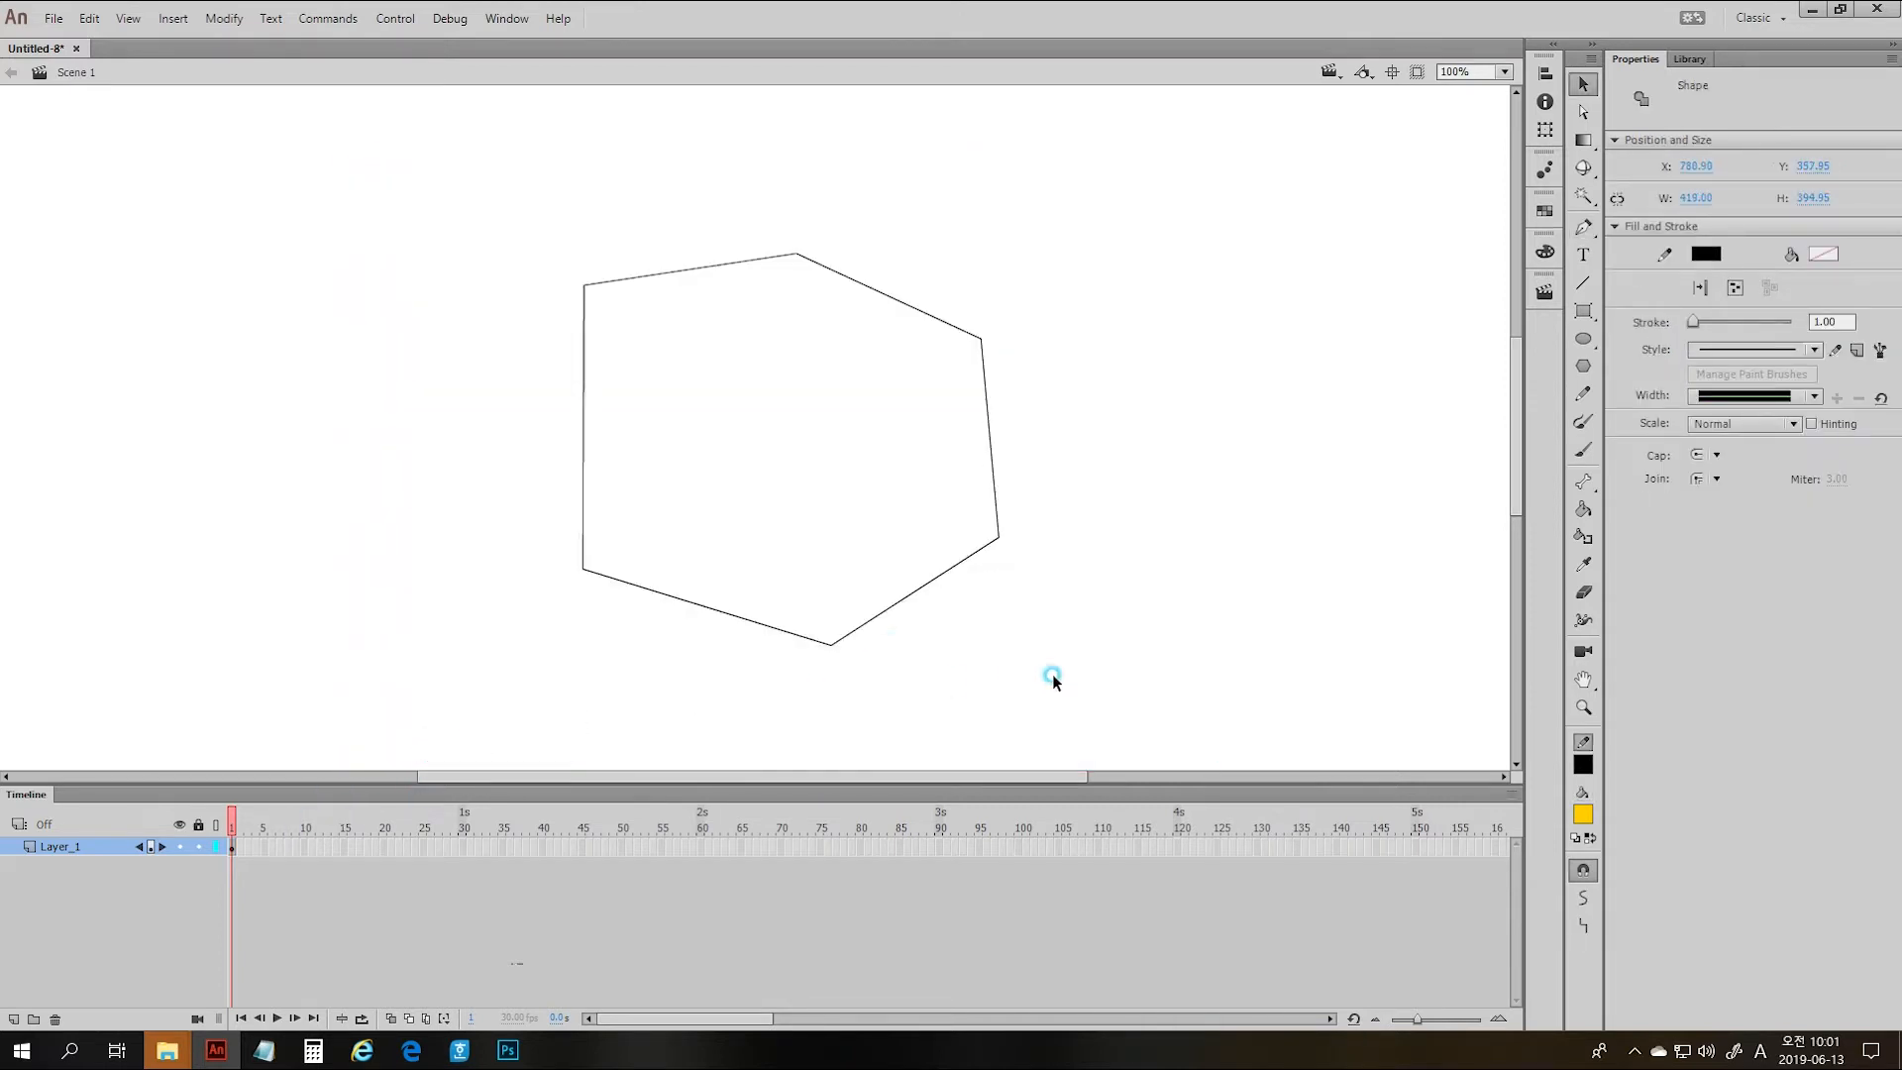
click(849, 635)
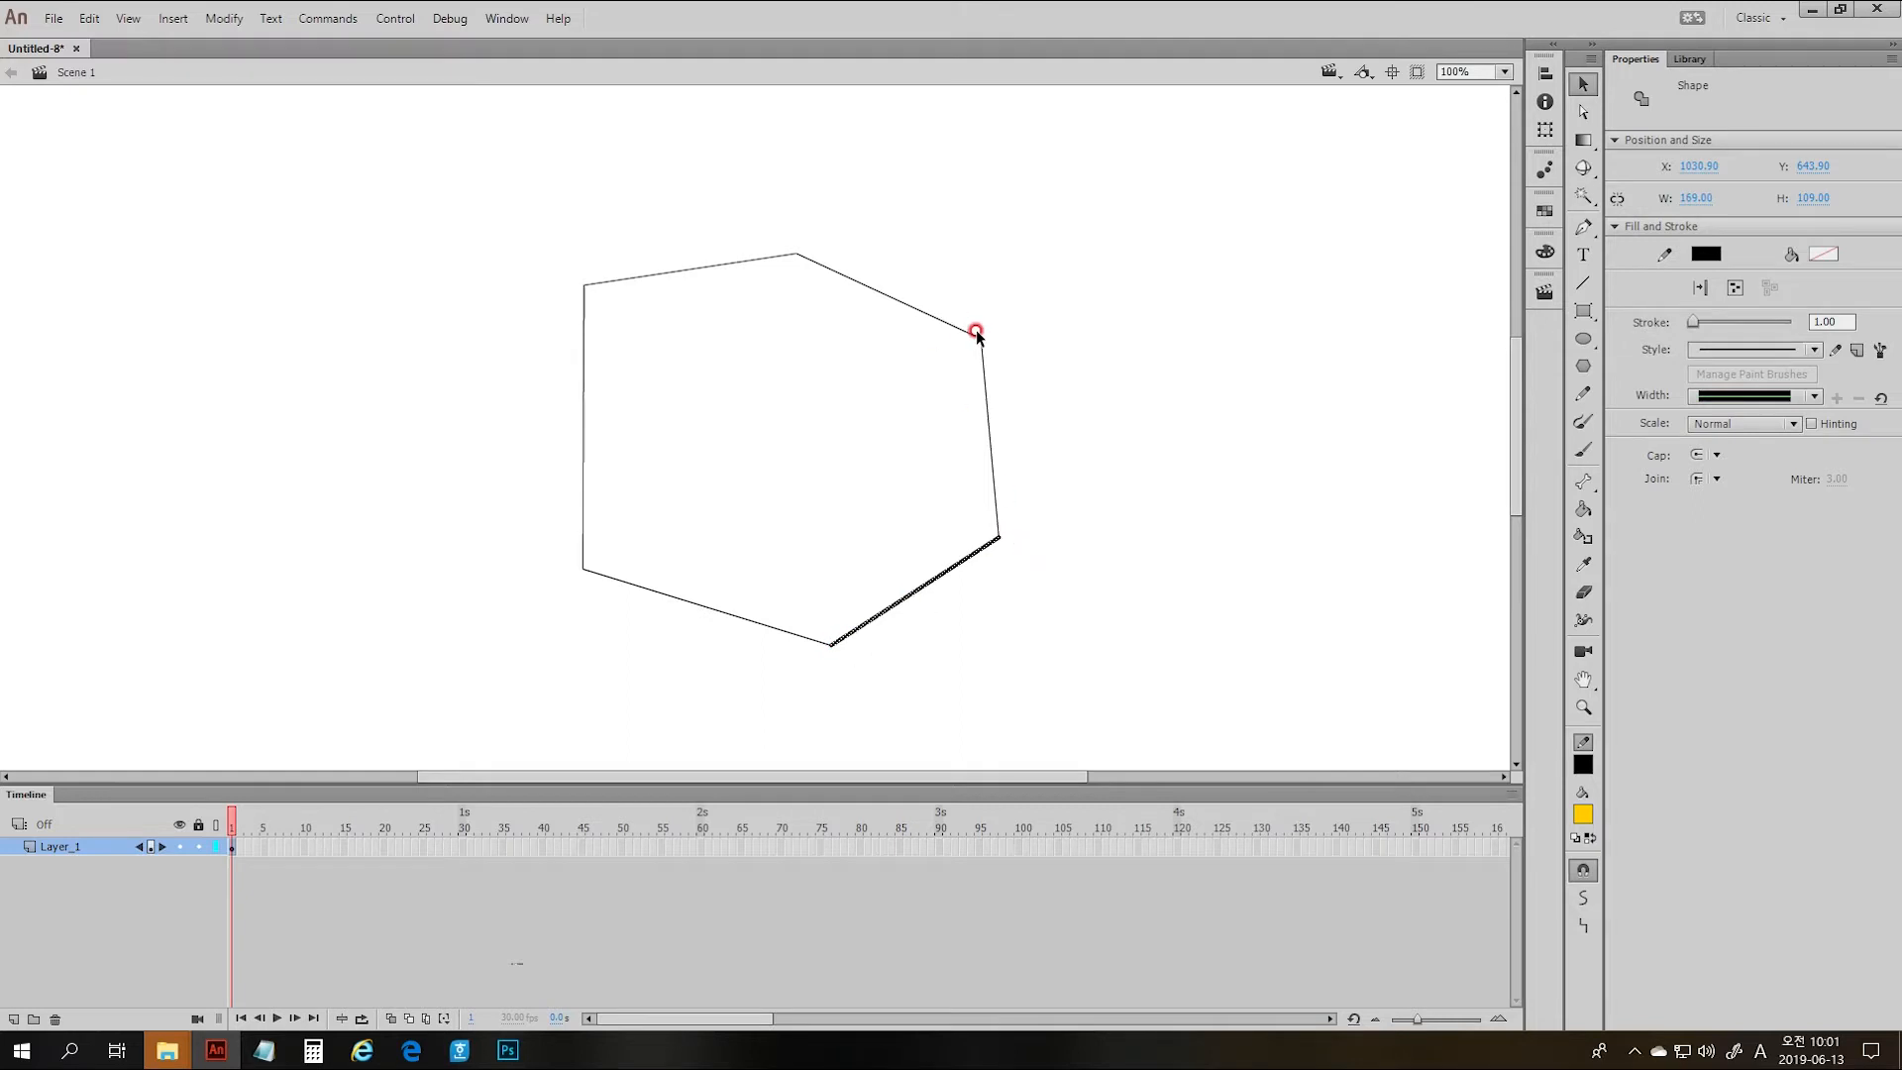
- Fill the six-sided outline with yellow using the Paint Bucket tool
key(k)
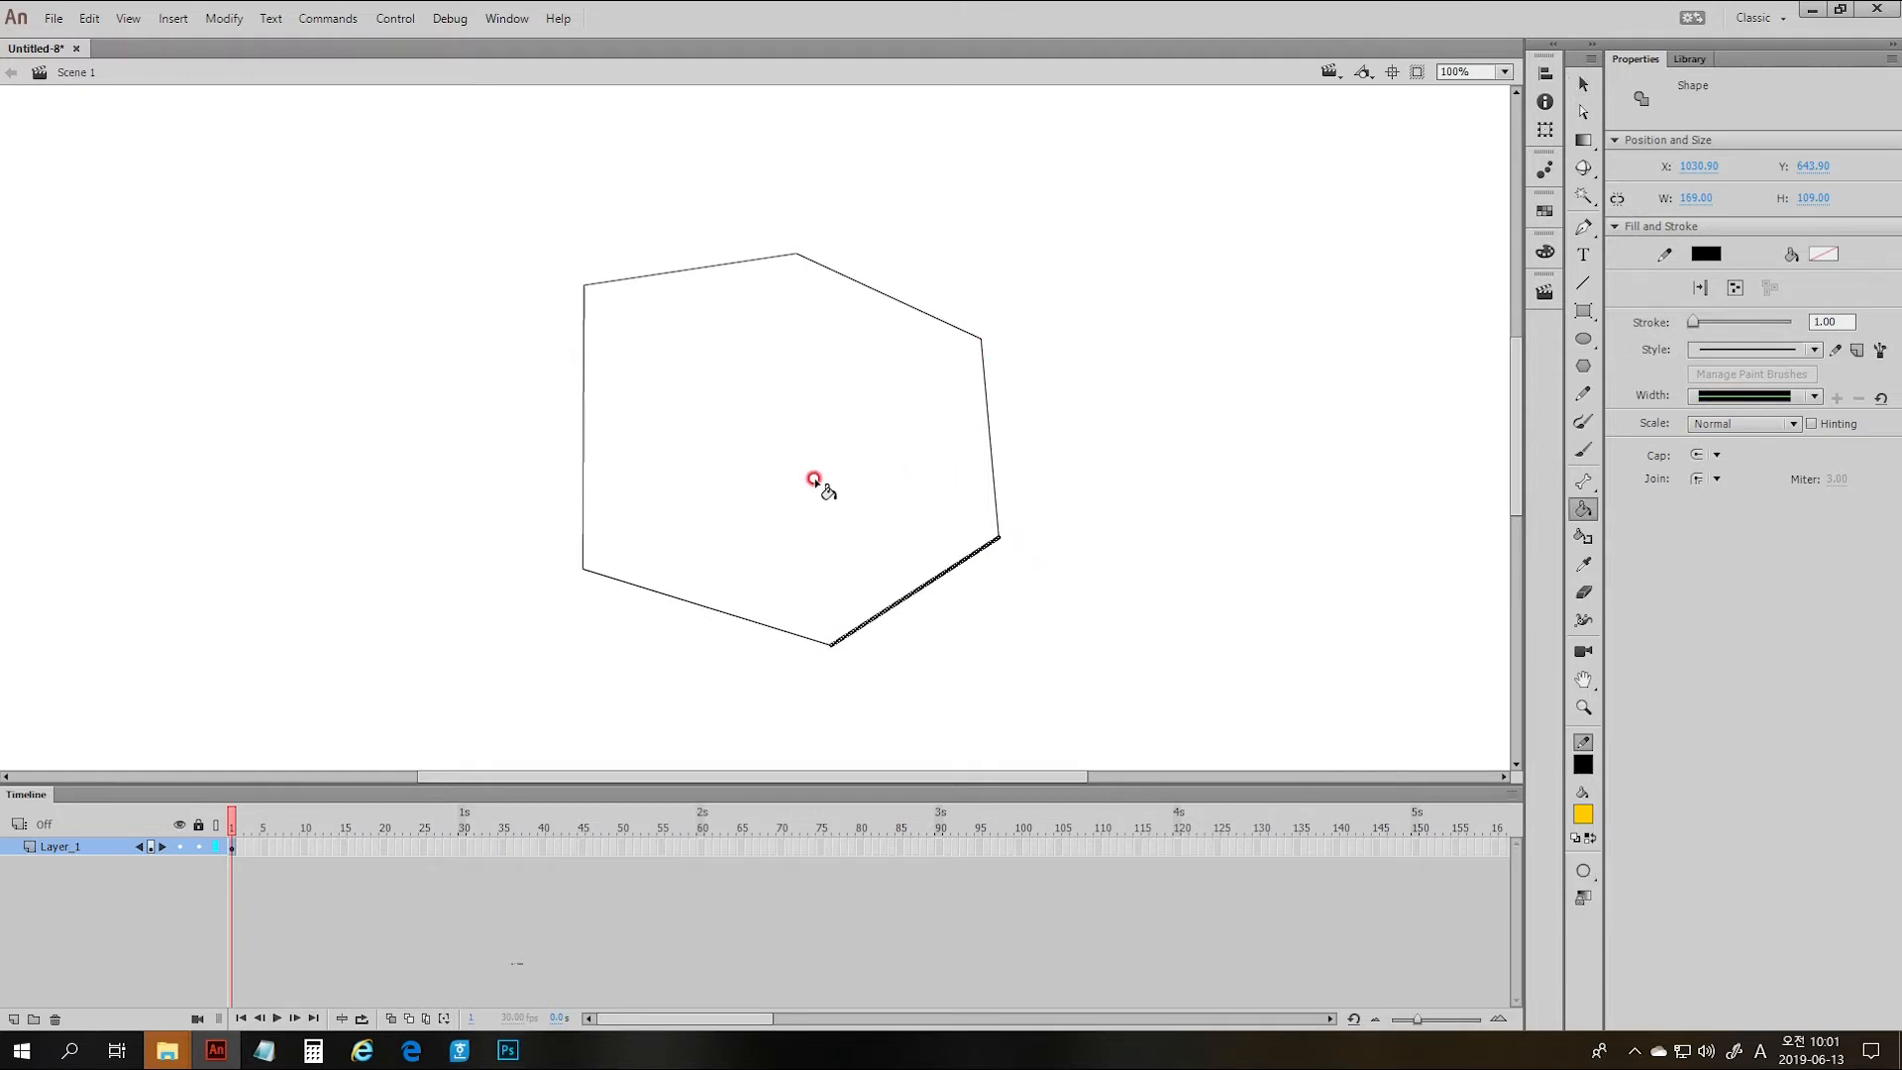
click(823, 482)
key(v)
- Check that the polygon's yellow fill and its lower-right edge can be selected separately
click(876, 493)
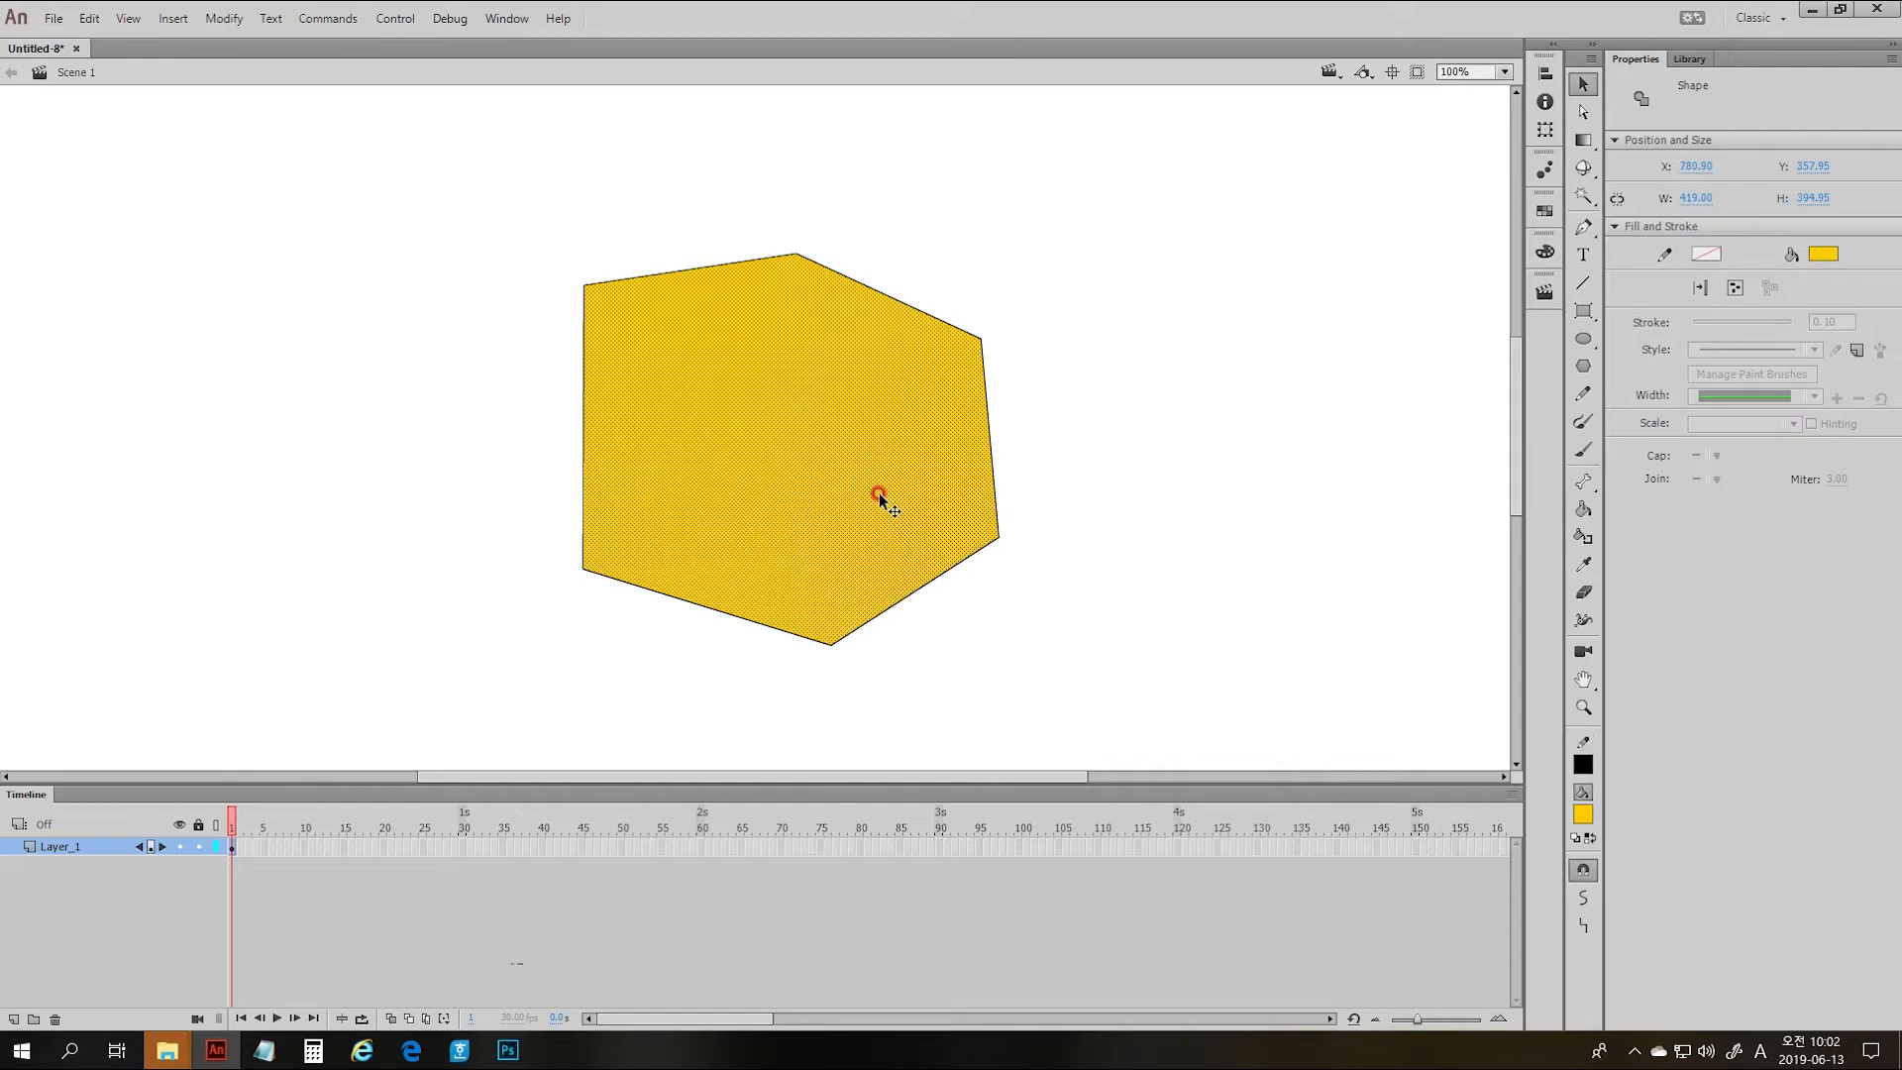
click(945, 573)
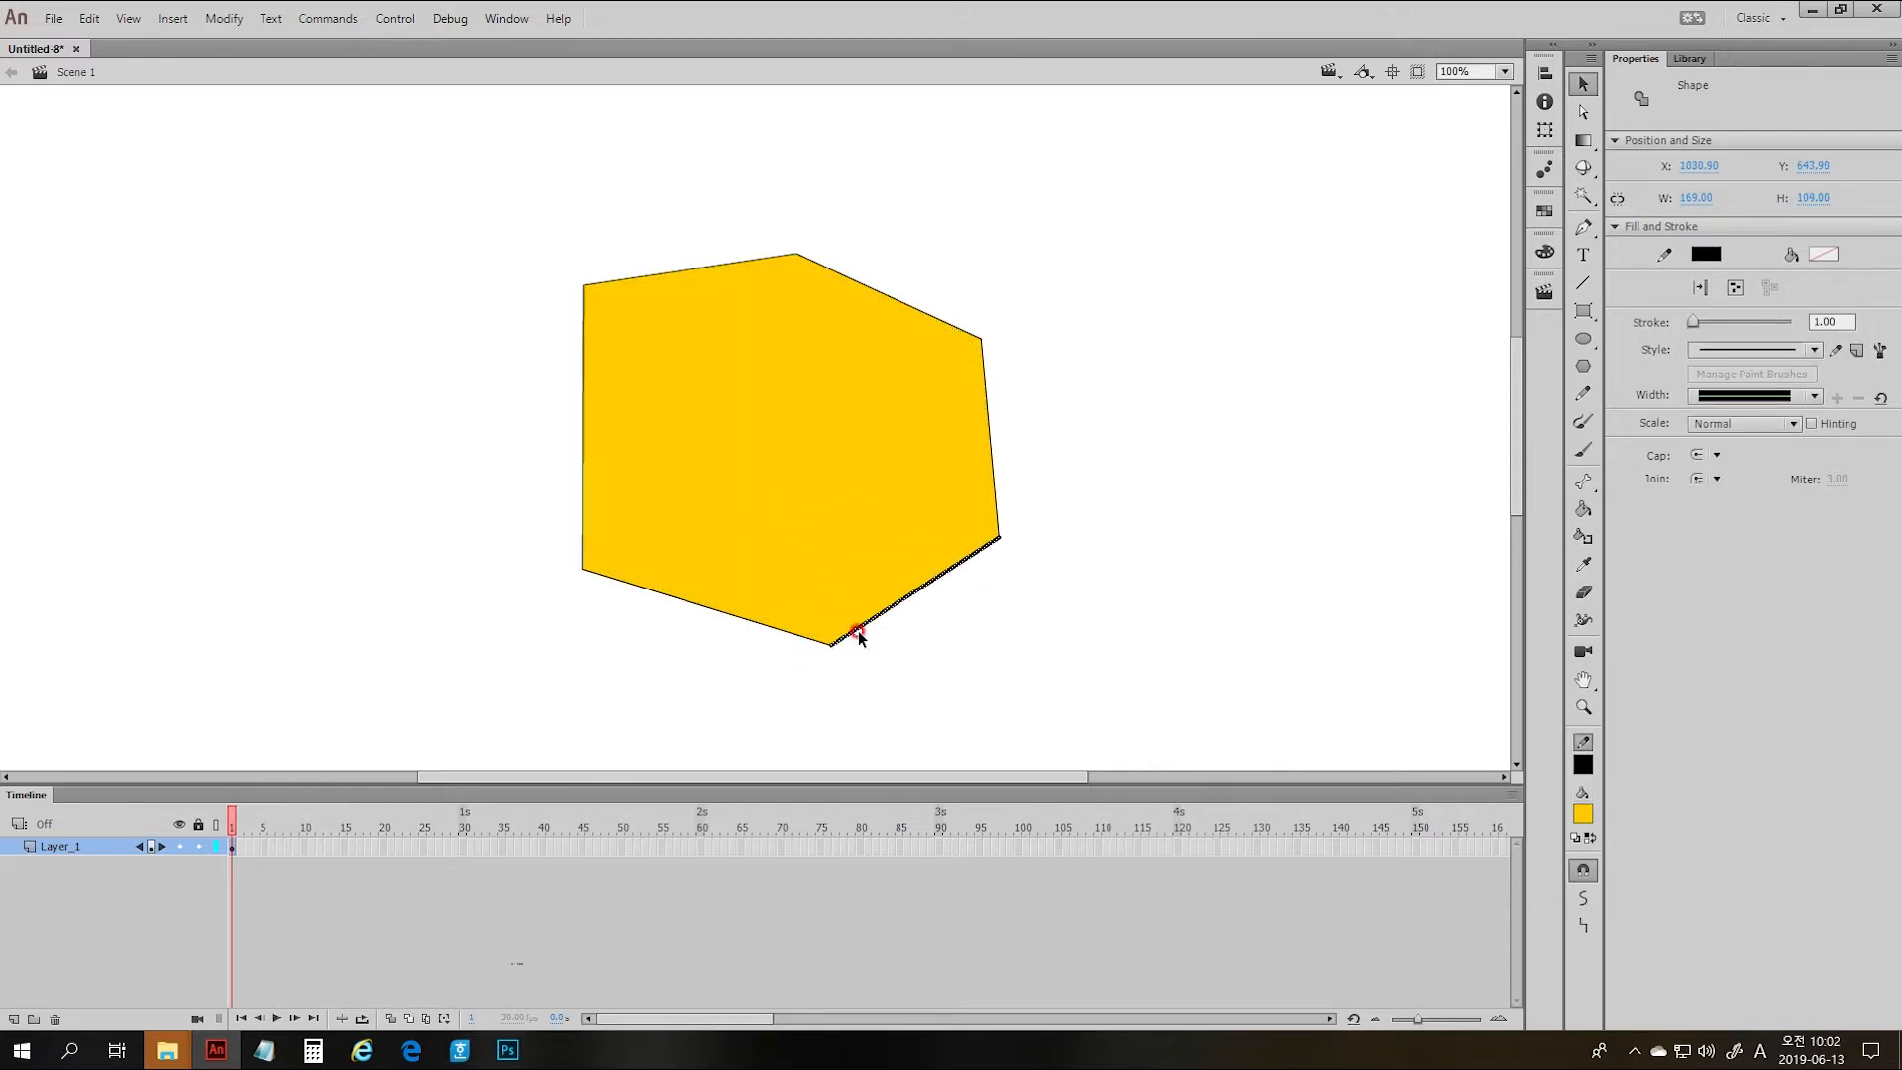
click(1113, 586)
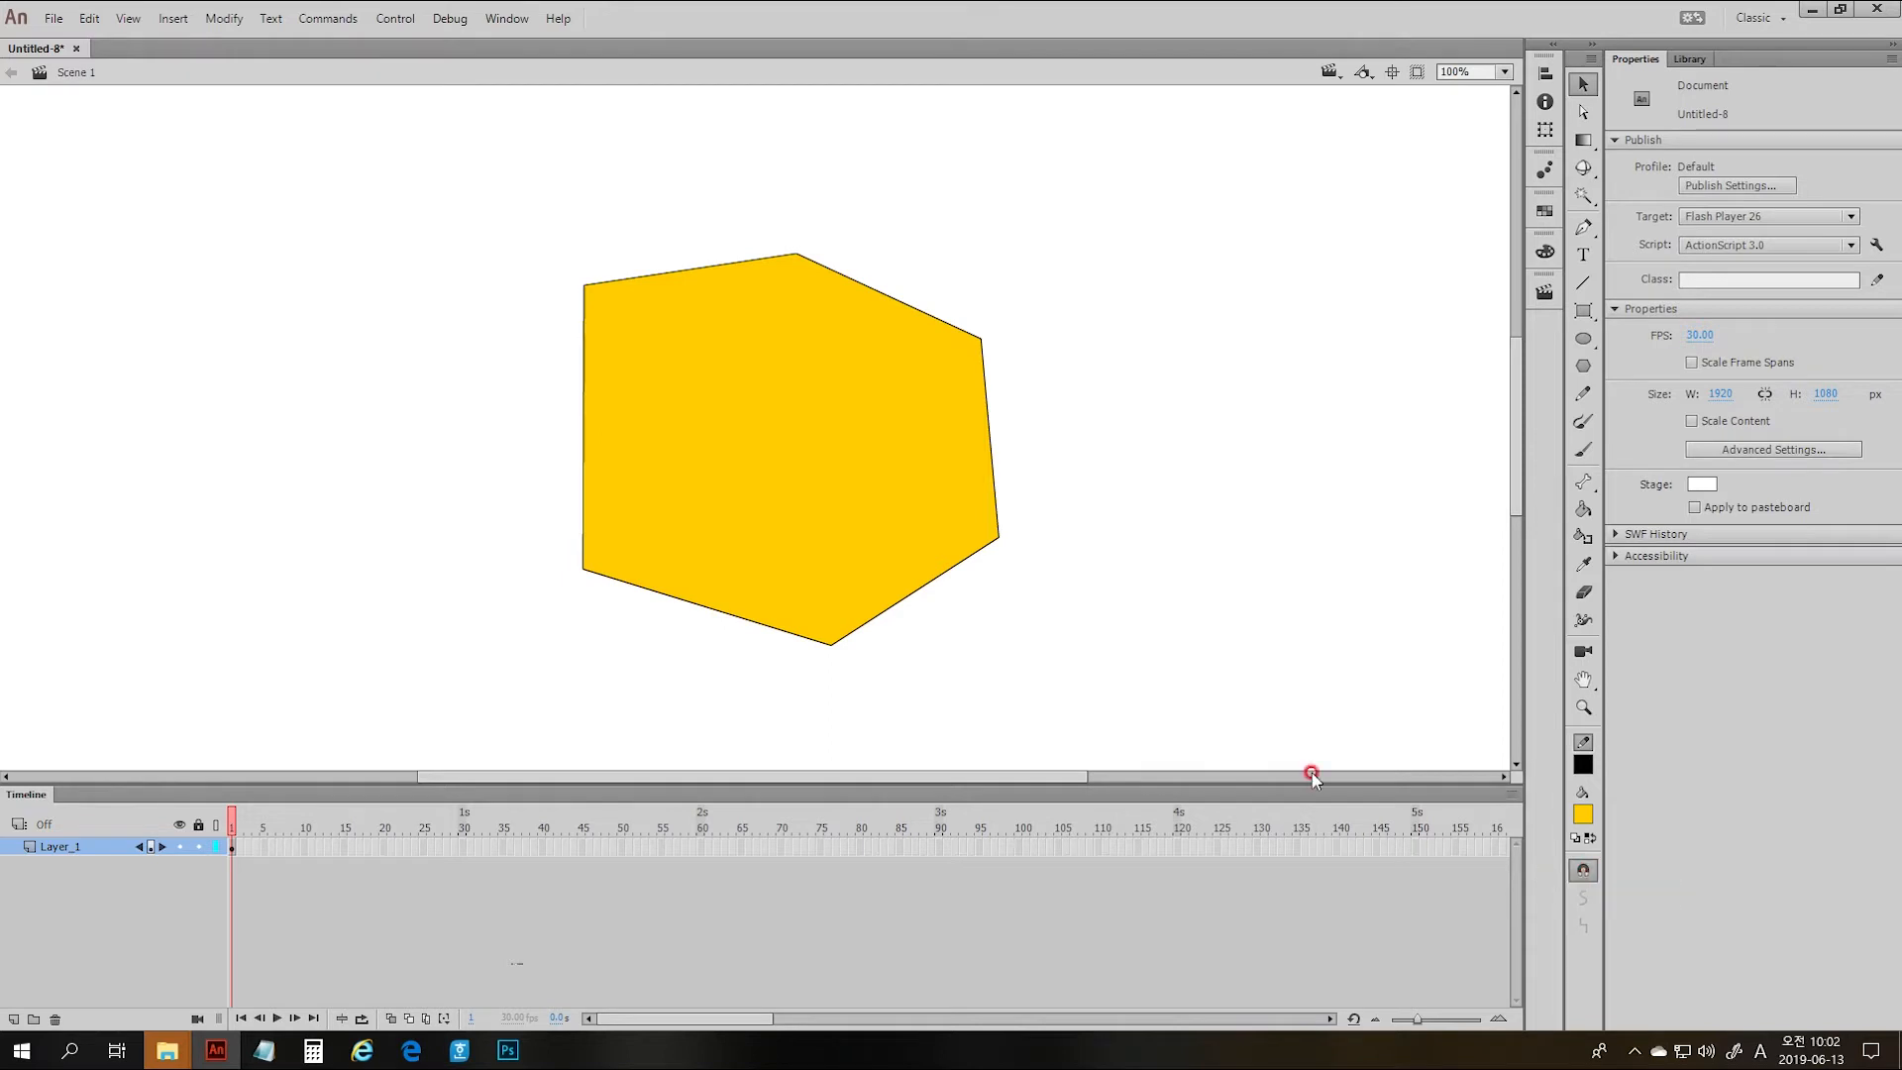
- Turn on object drawing mode and draw a closed six-sided outline about 297 by 290 px beside the yellow polygon
click(1583, 227)
click(1583, 872)
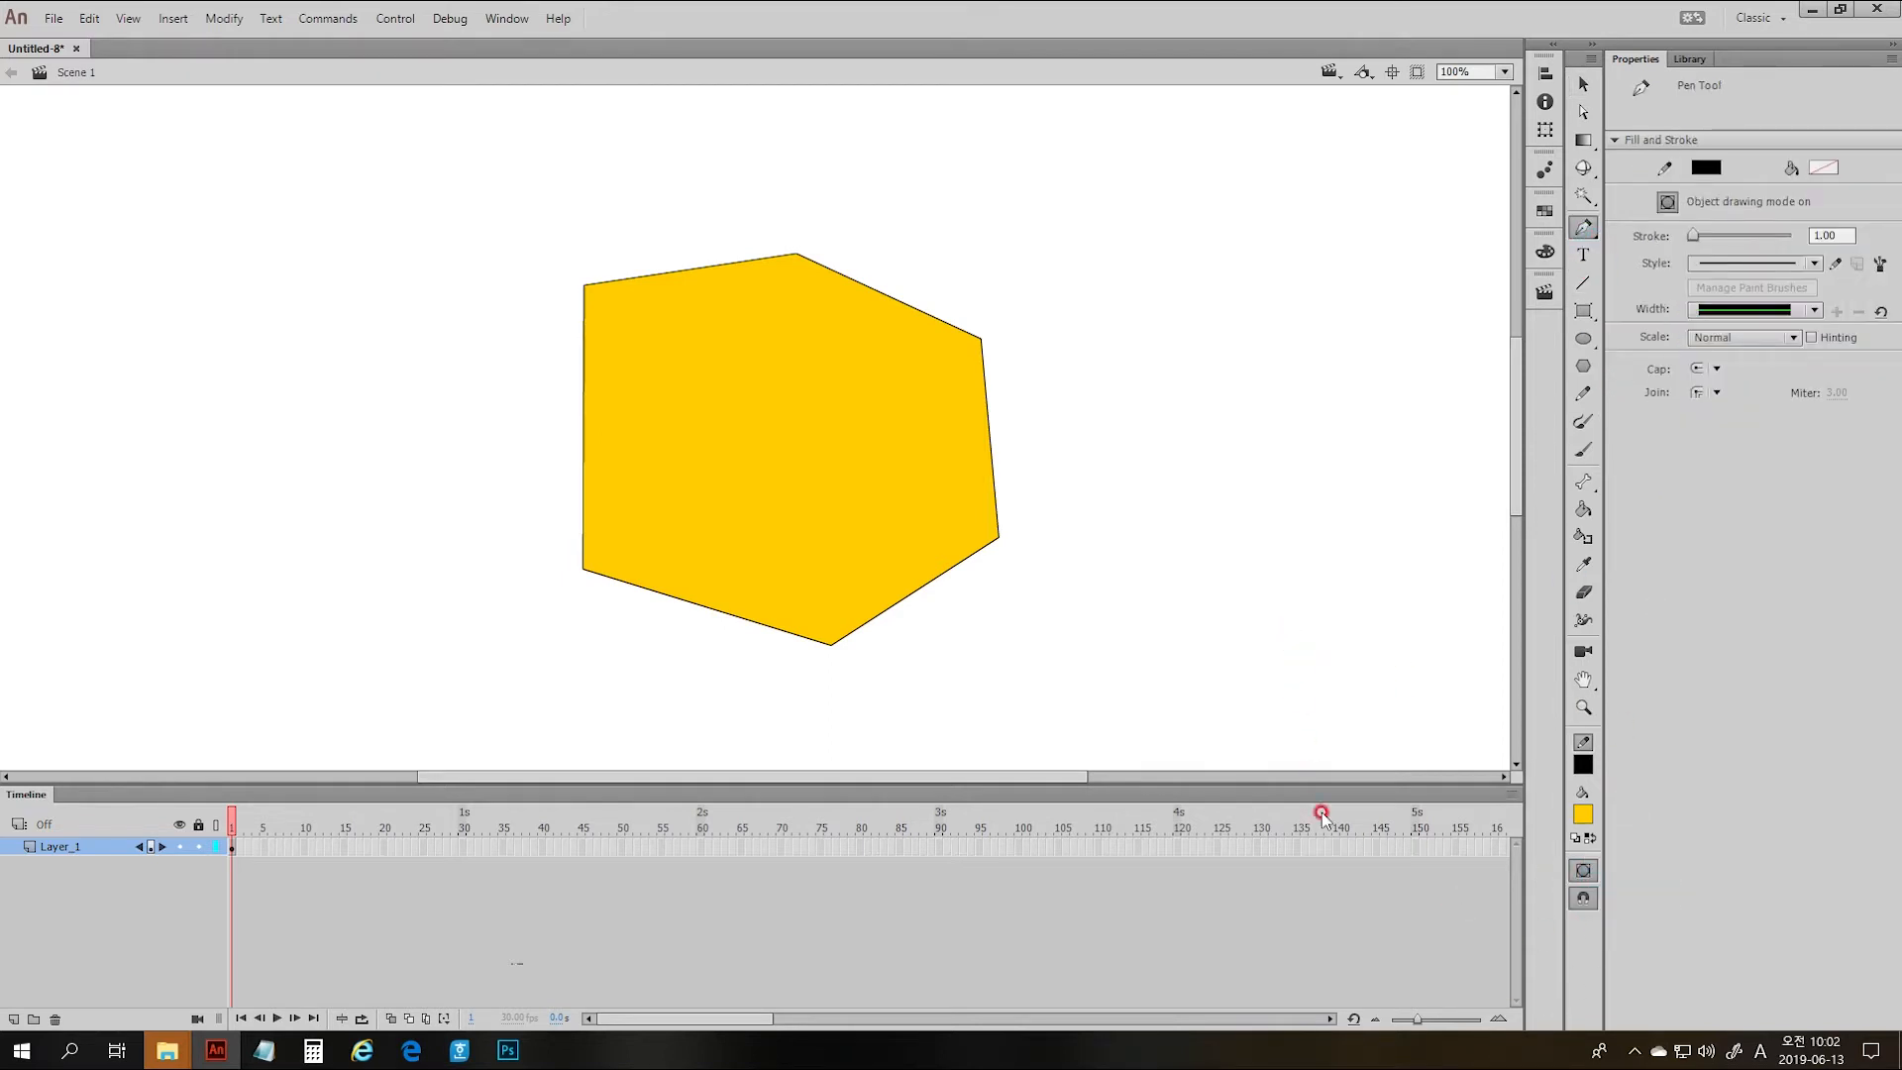
click(1056, 489)
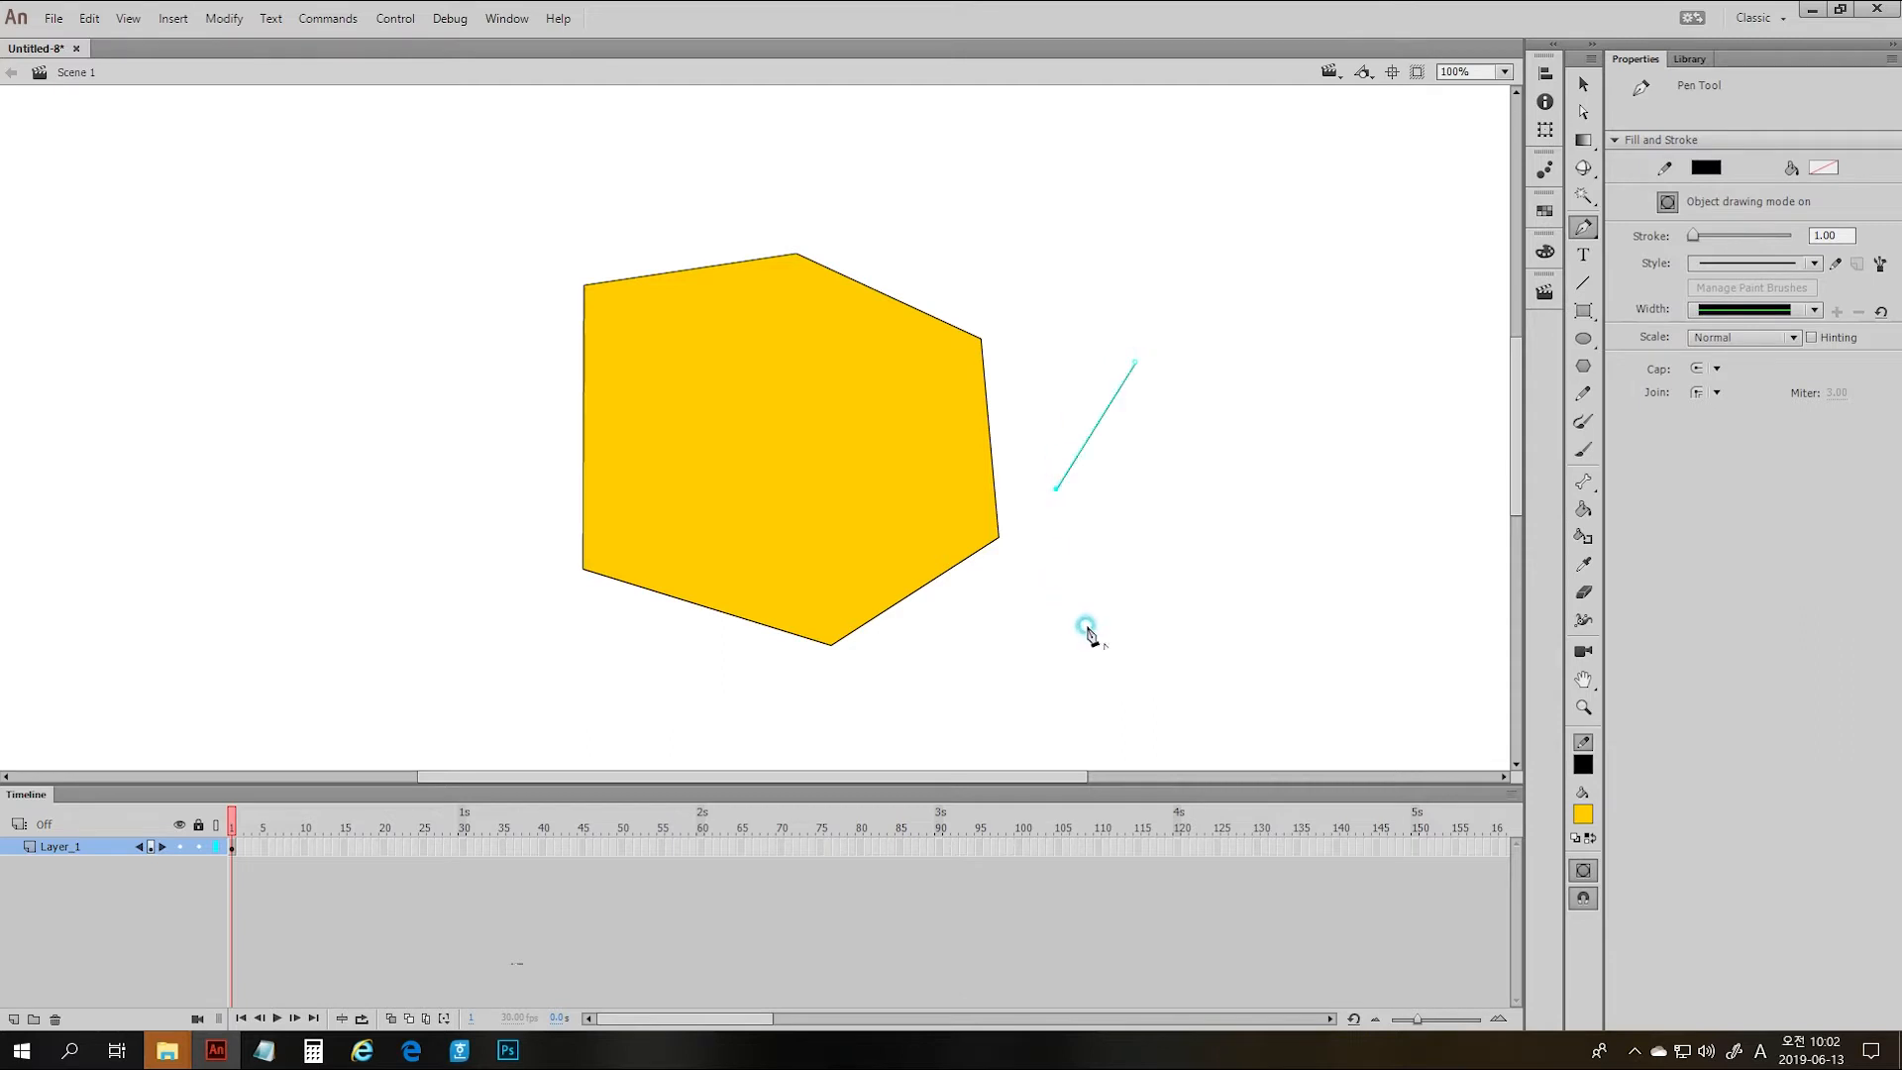
click(1086, 625)
click(1259, 595)
click(1351, 503)
click(1279, 341)
click(1132, 361)
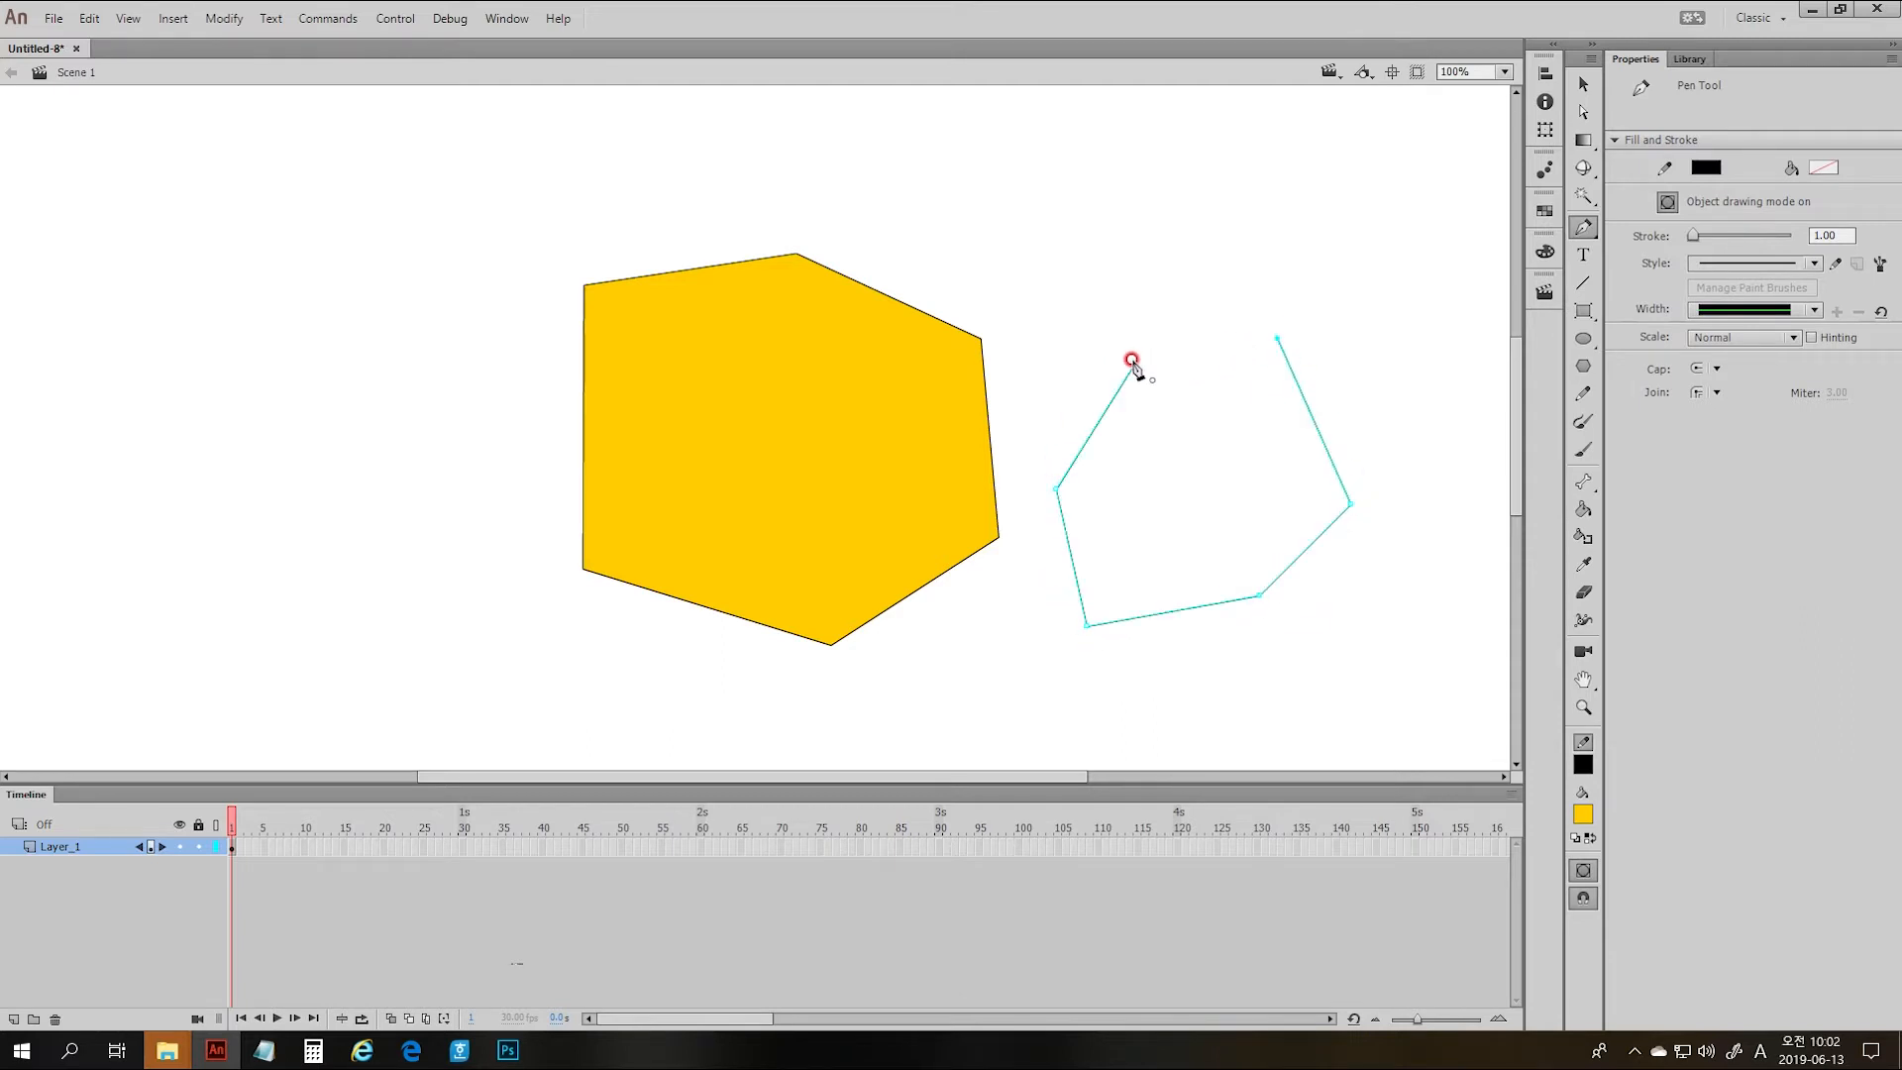
- Fill the new six-sided drawing object with yellow using the Paint Bucket tool
click(1199, 535)
key(k)
click(1222, 581)
key(v)
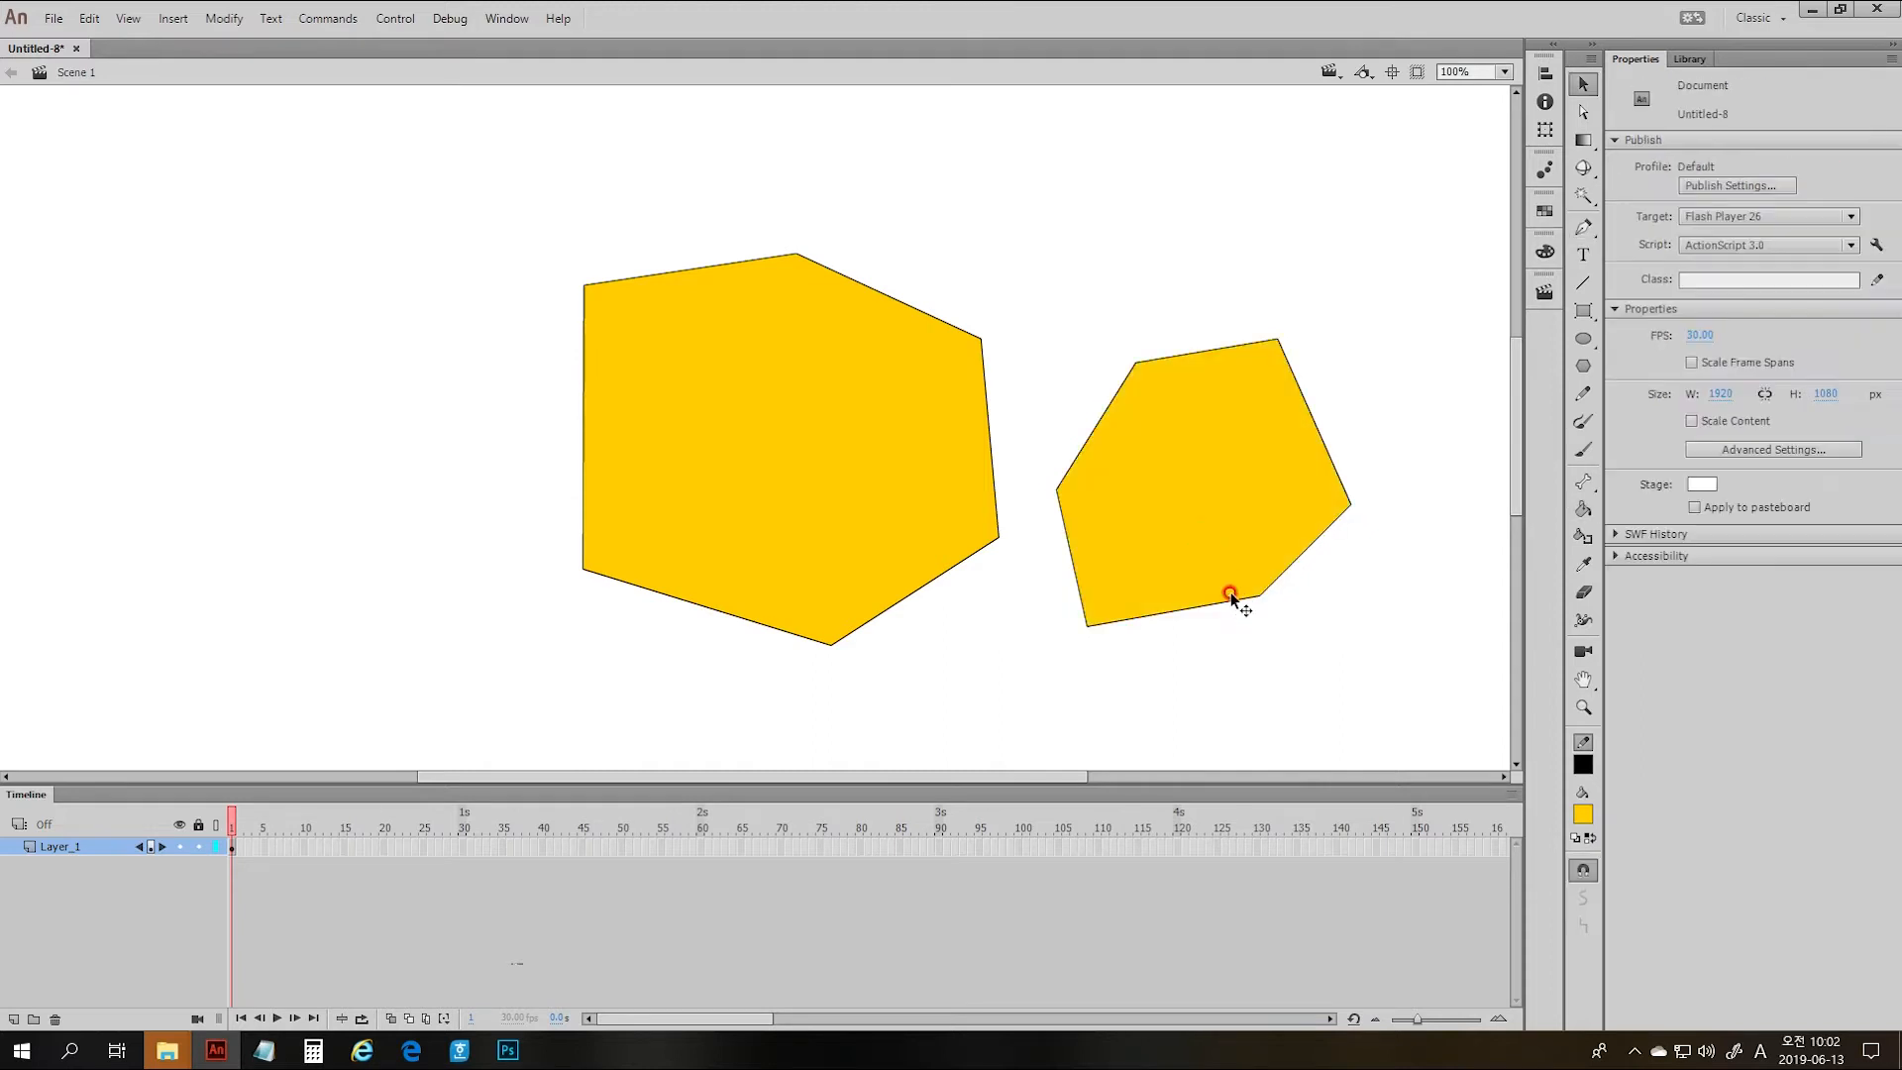
- Move the smaller polygon upward to about X 1245, Y 299
click(1211, 577)
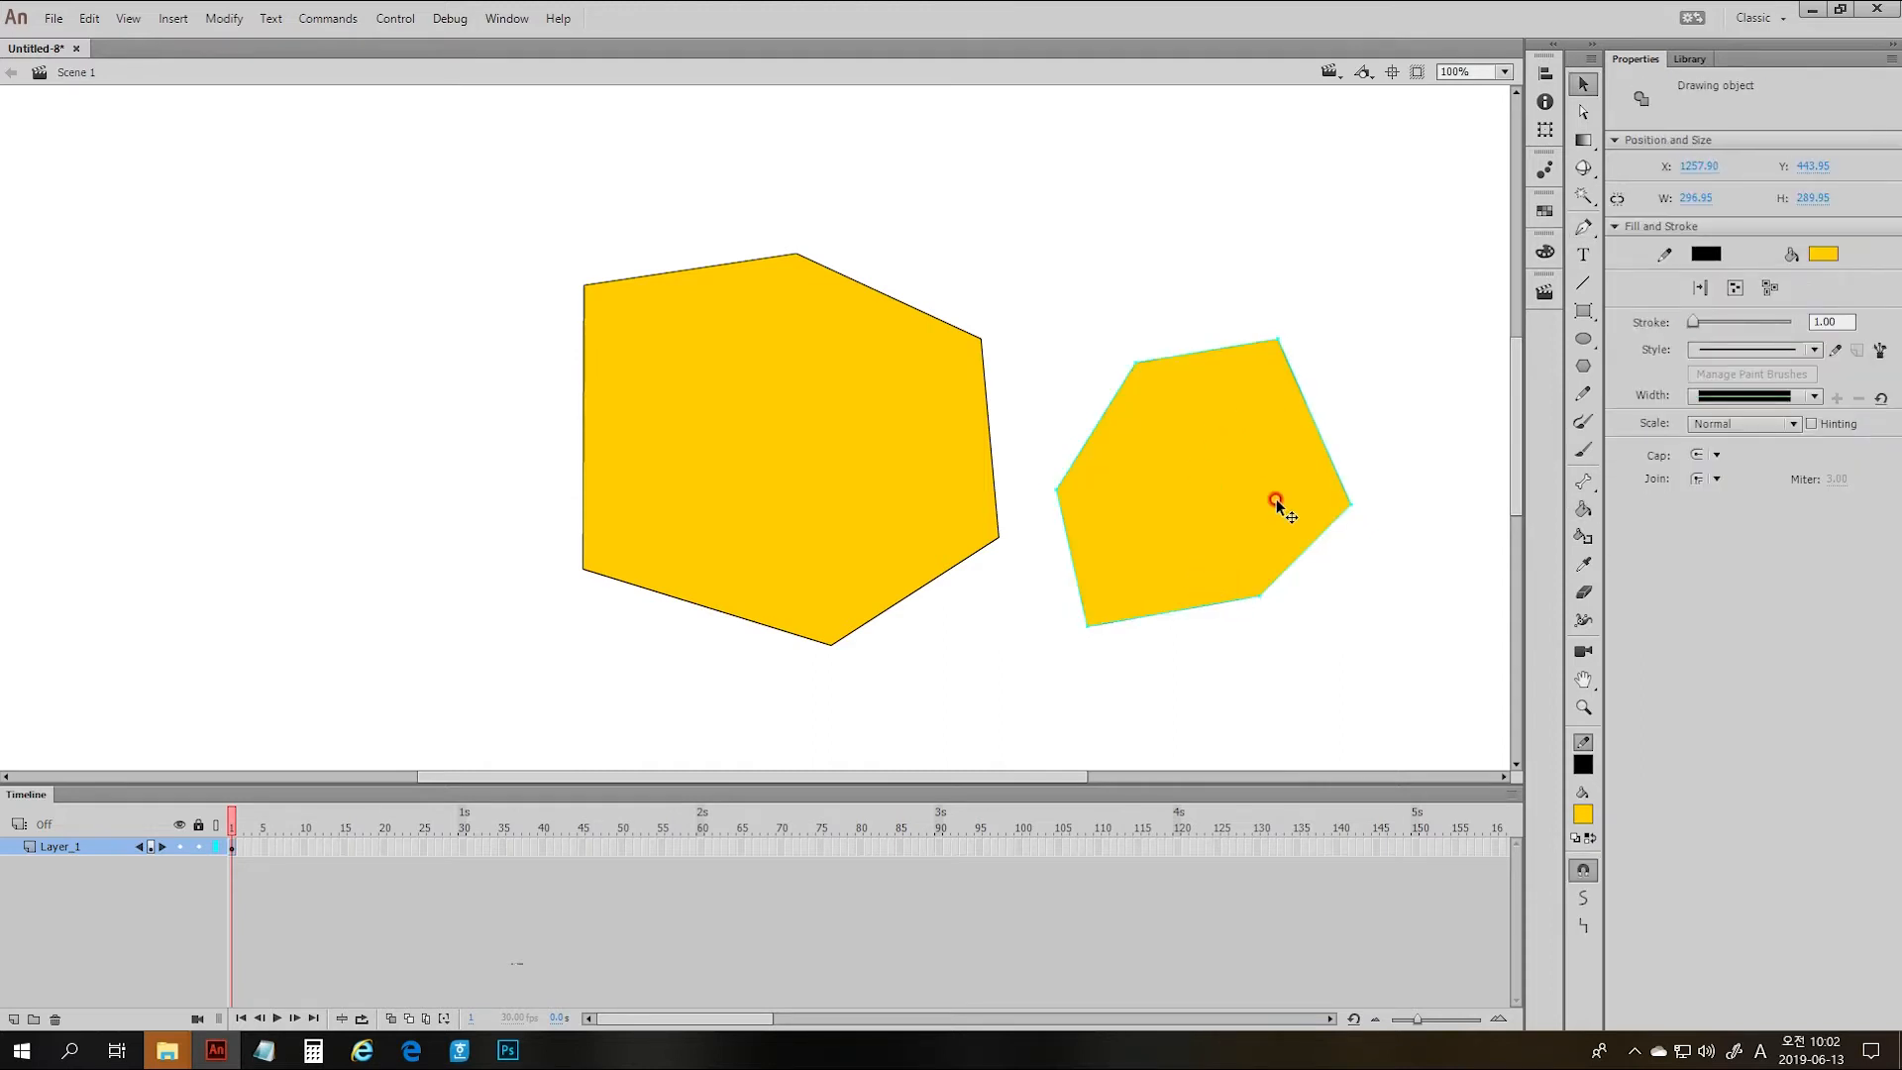
click(1671, 133)
drag(1220, 435, 1207, 288)
- Compare selecting the large polygon's fill, part of it and all of it with selecting the smaller drawing object
click(862, 585)
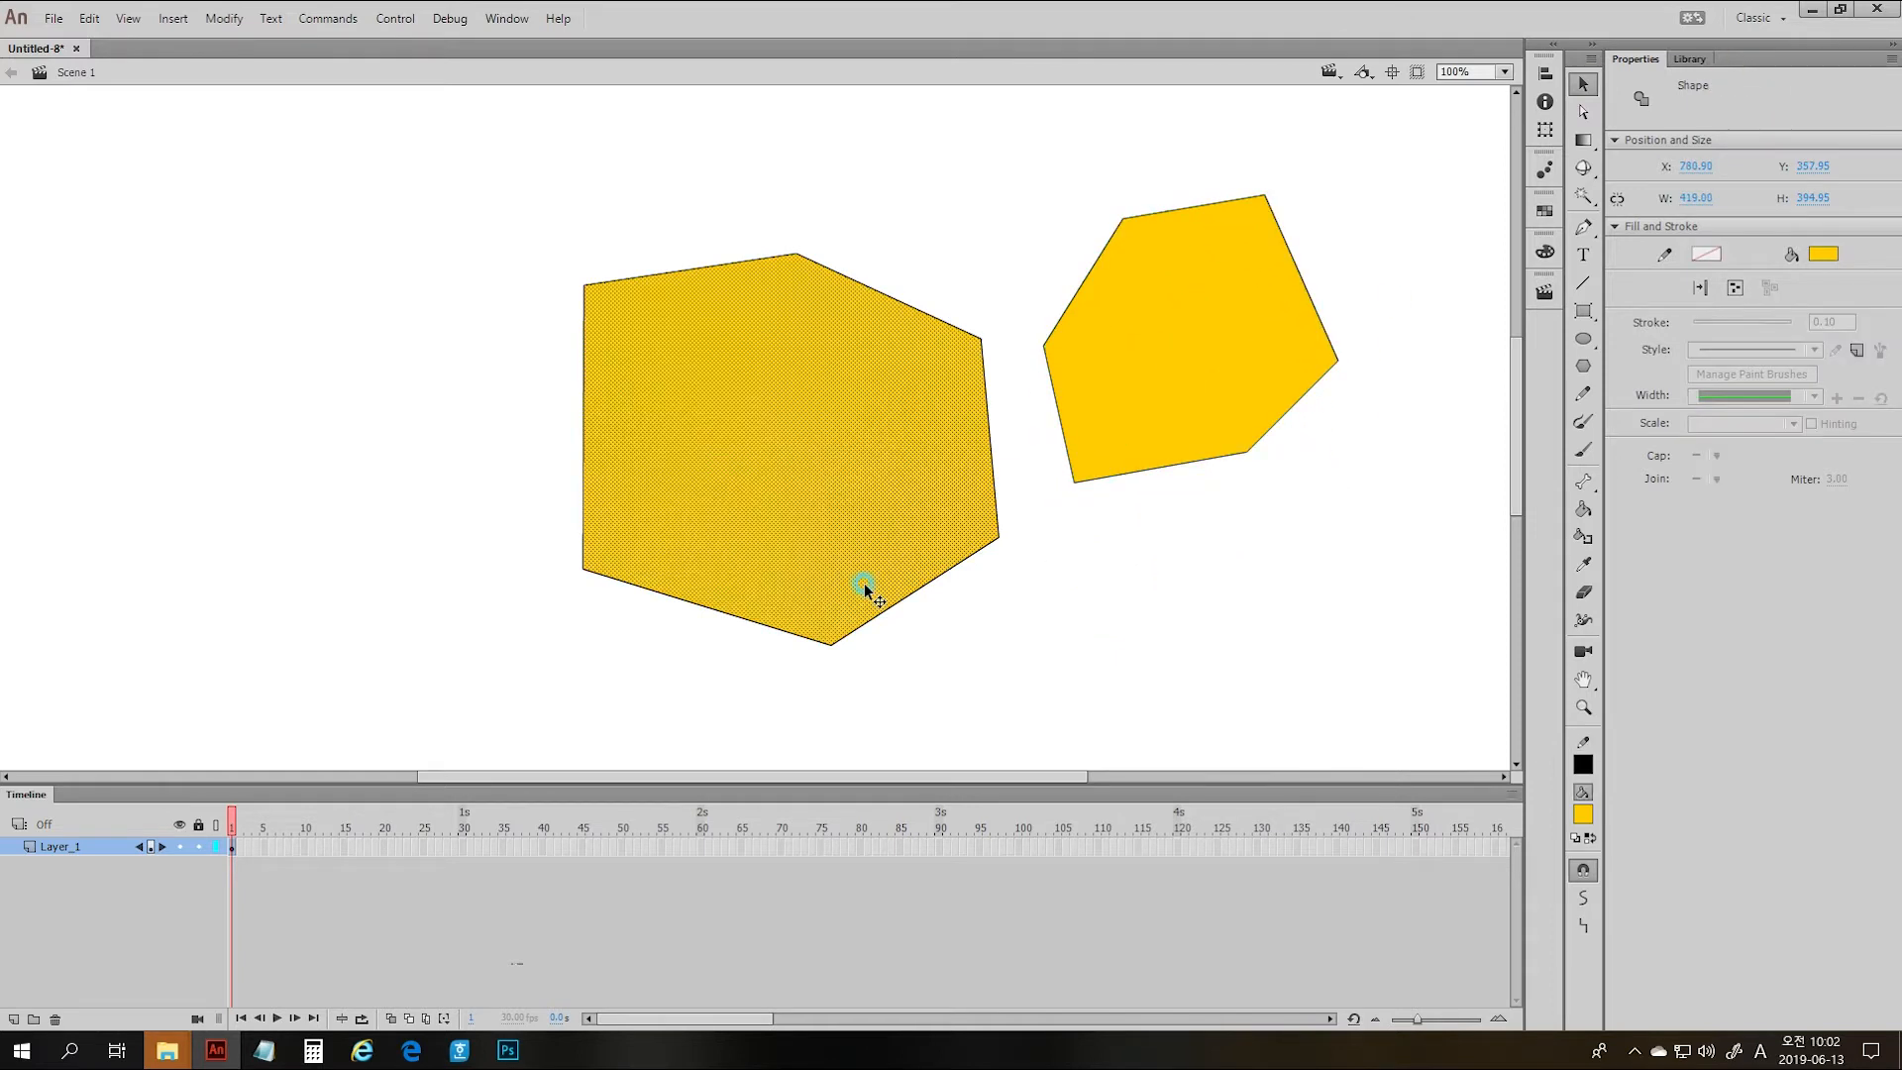
mouse_move(1051, 660)
mouse_down()
mouse_move(629, 317)
mouse_move(468, 289)
mouse_move(607, 414)
mouse_up()
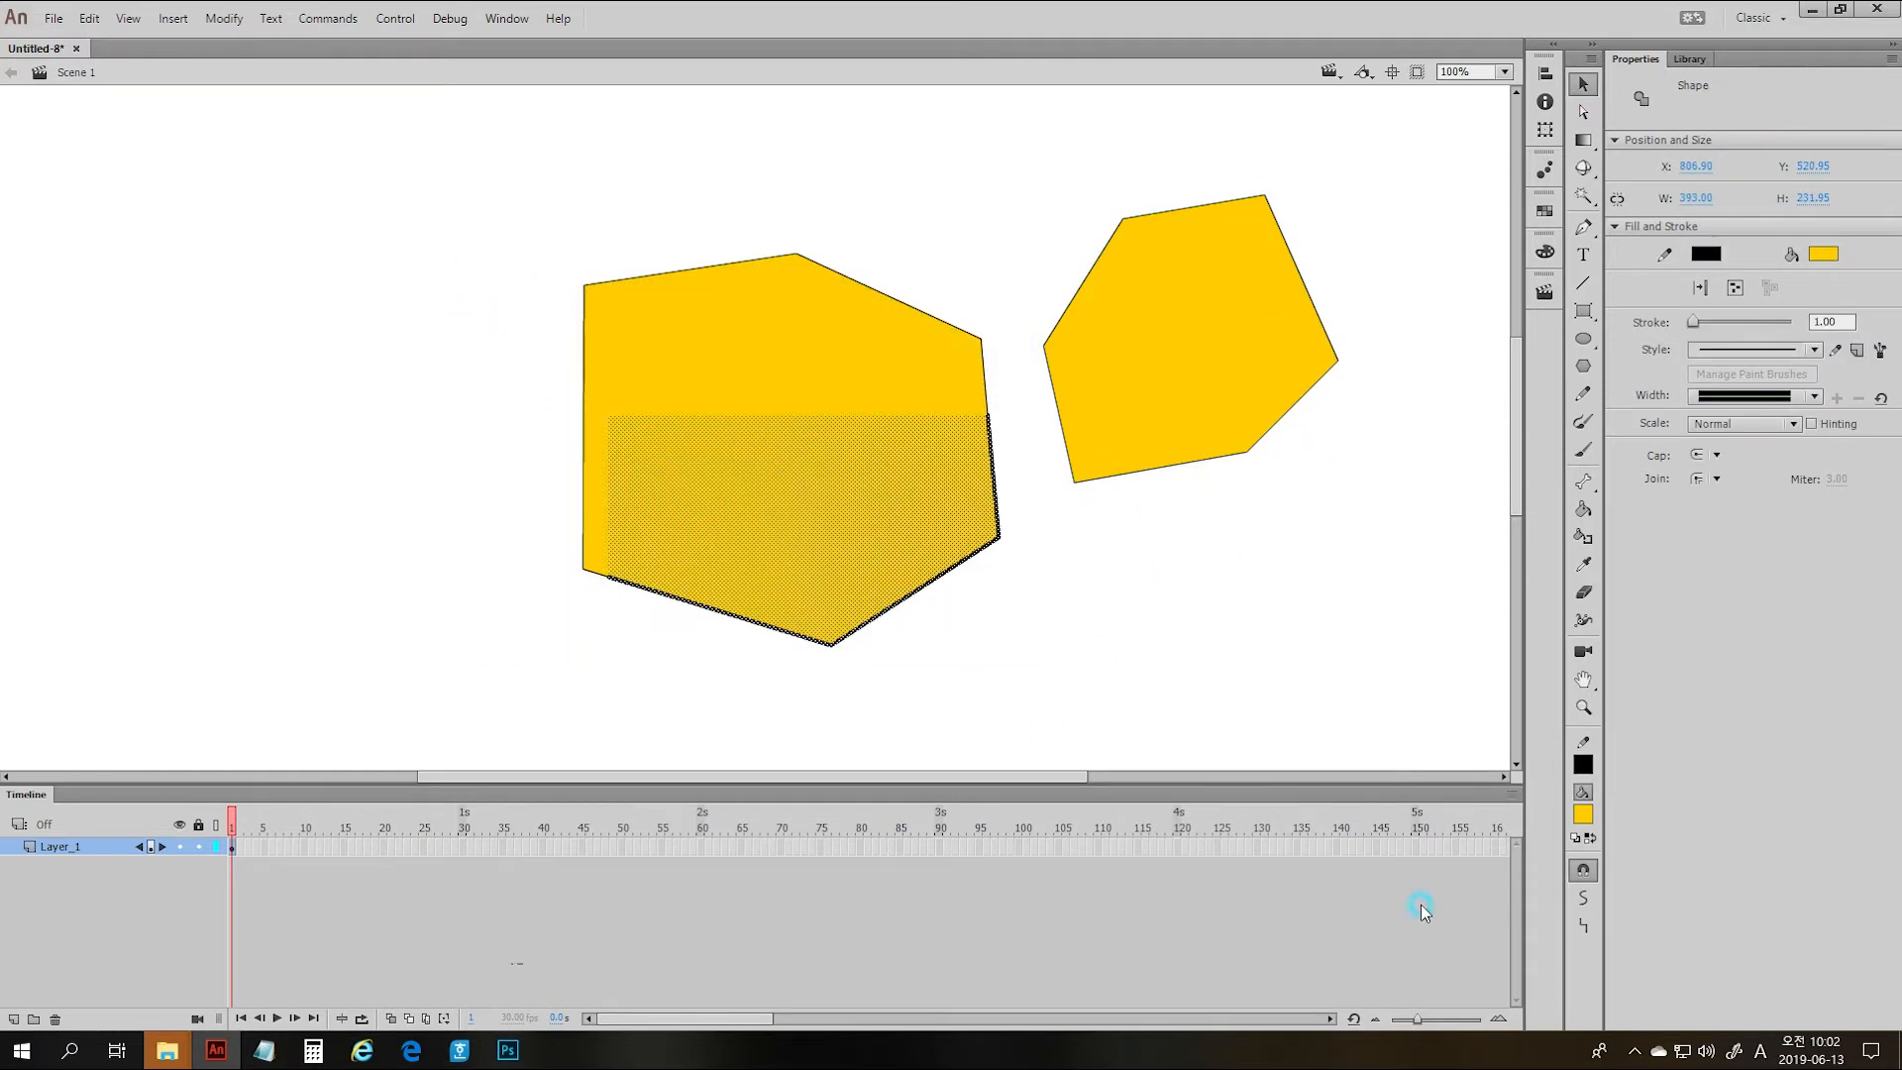
click(1048, 668)
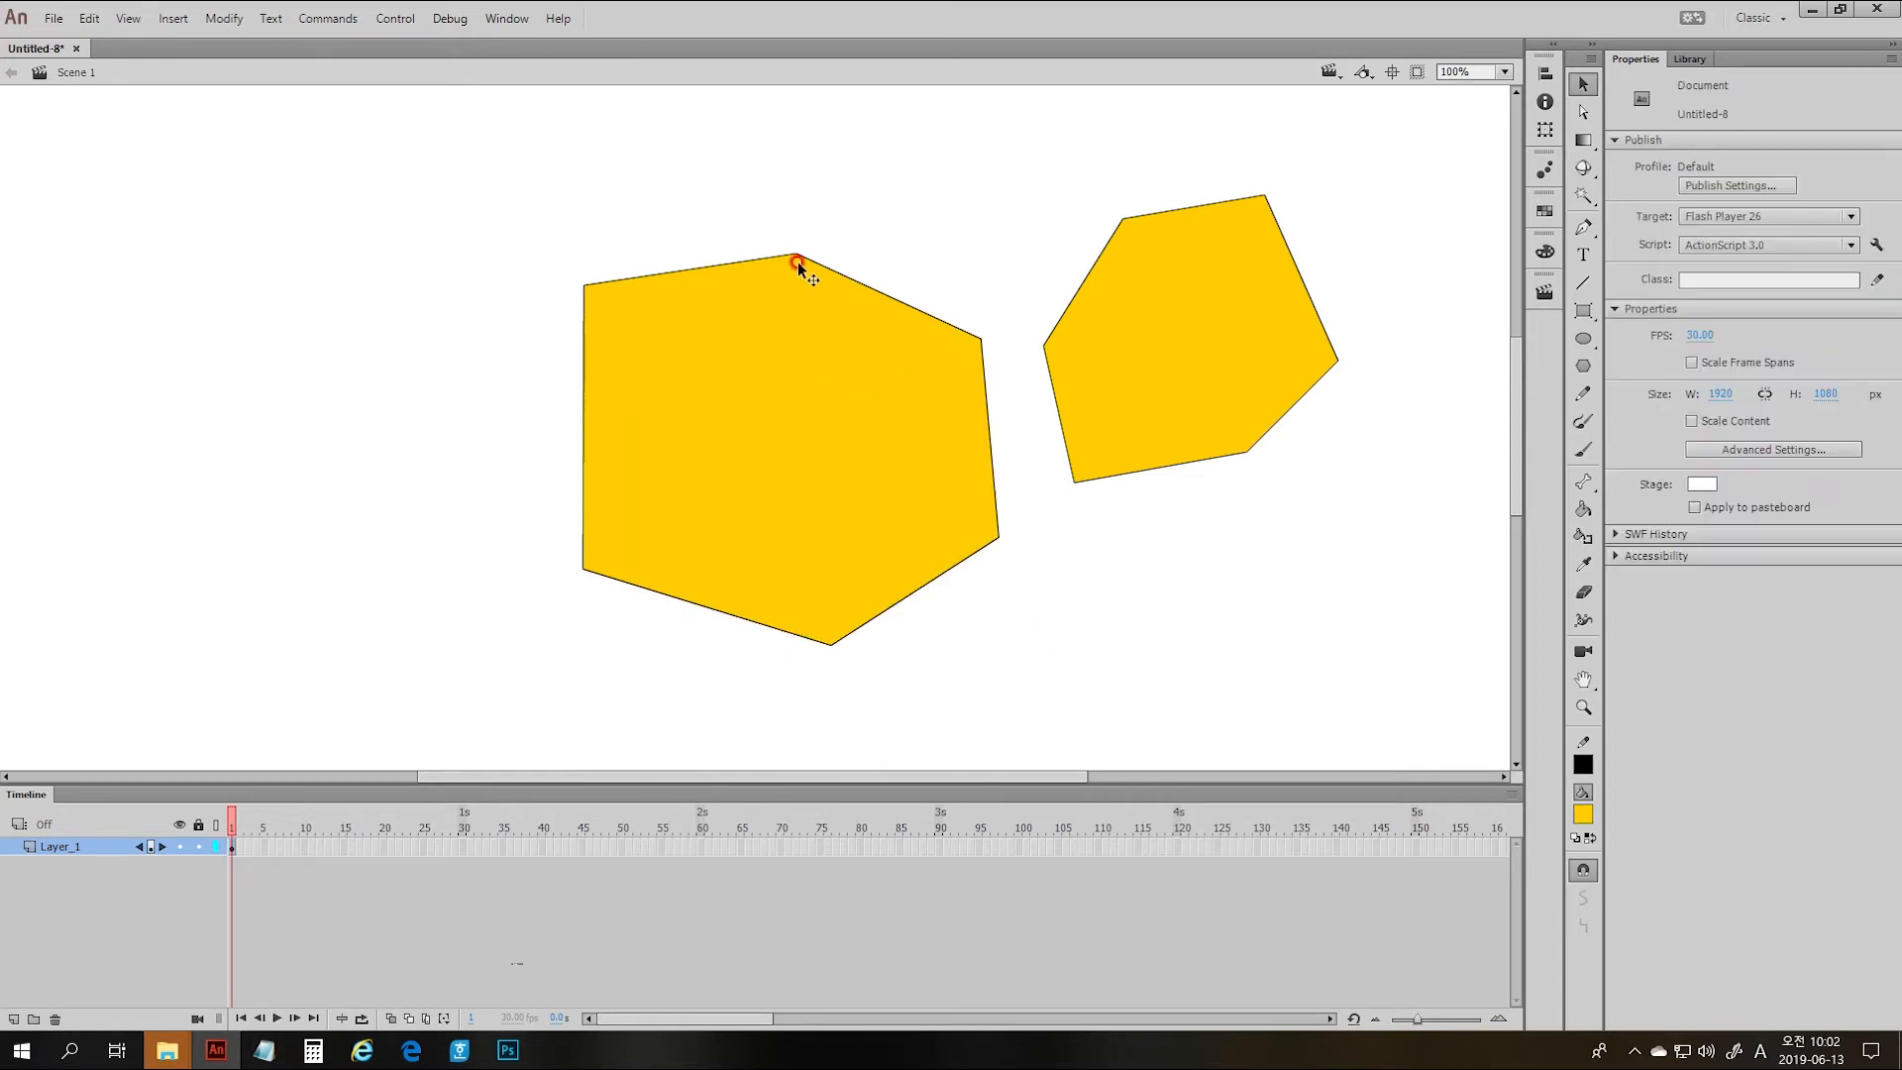
drag(492, 227, 1025, 705)
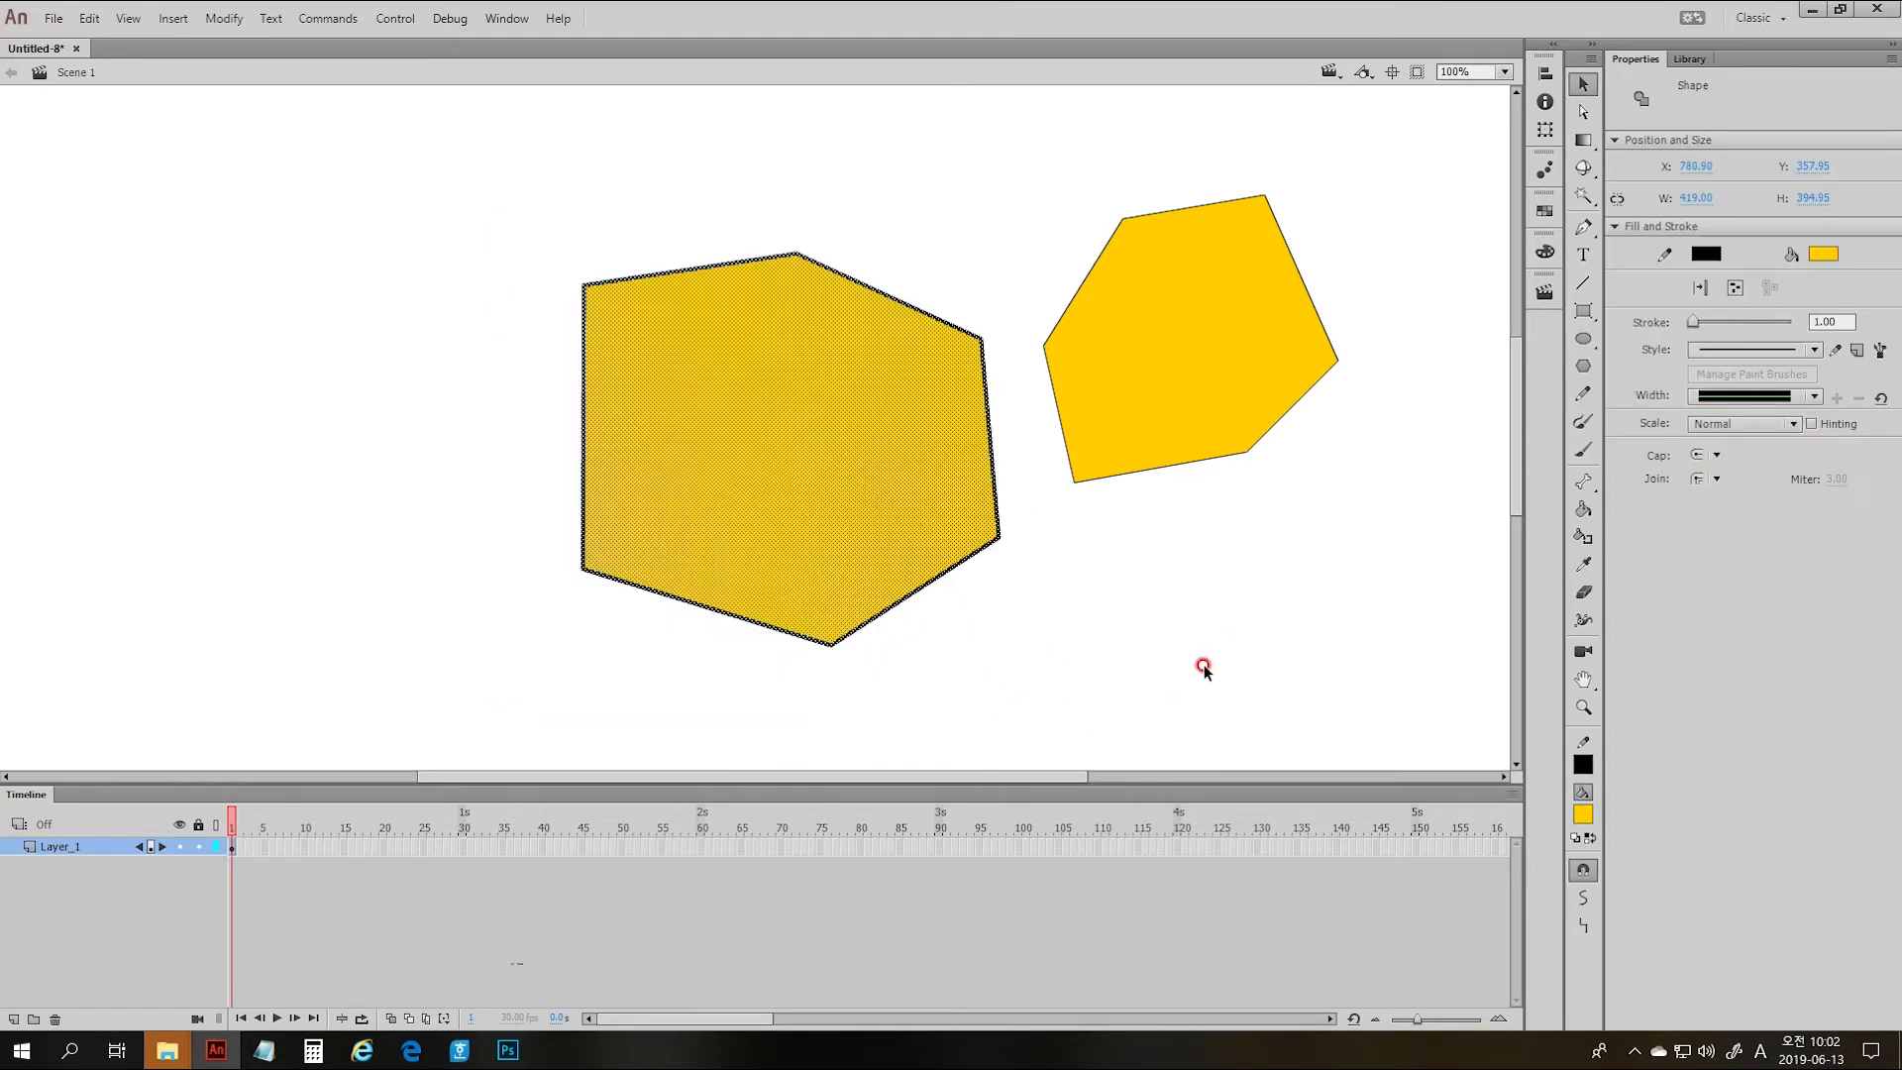
click(1204, 664)
click(1148, 368)
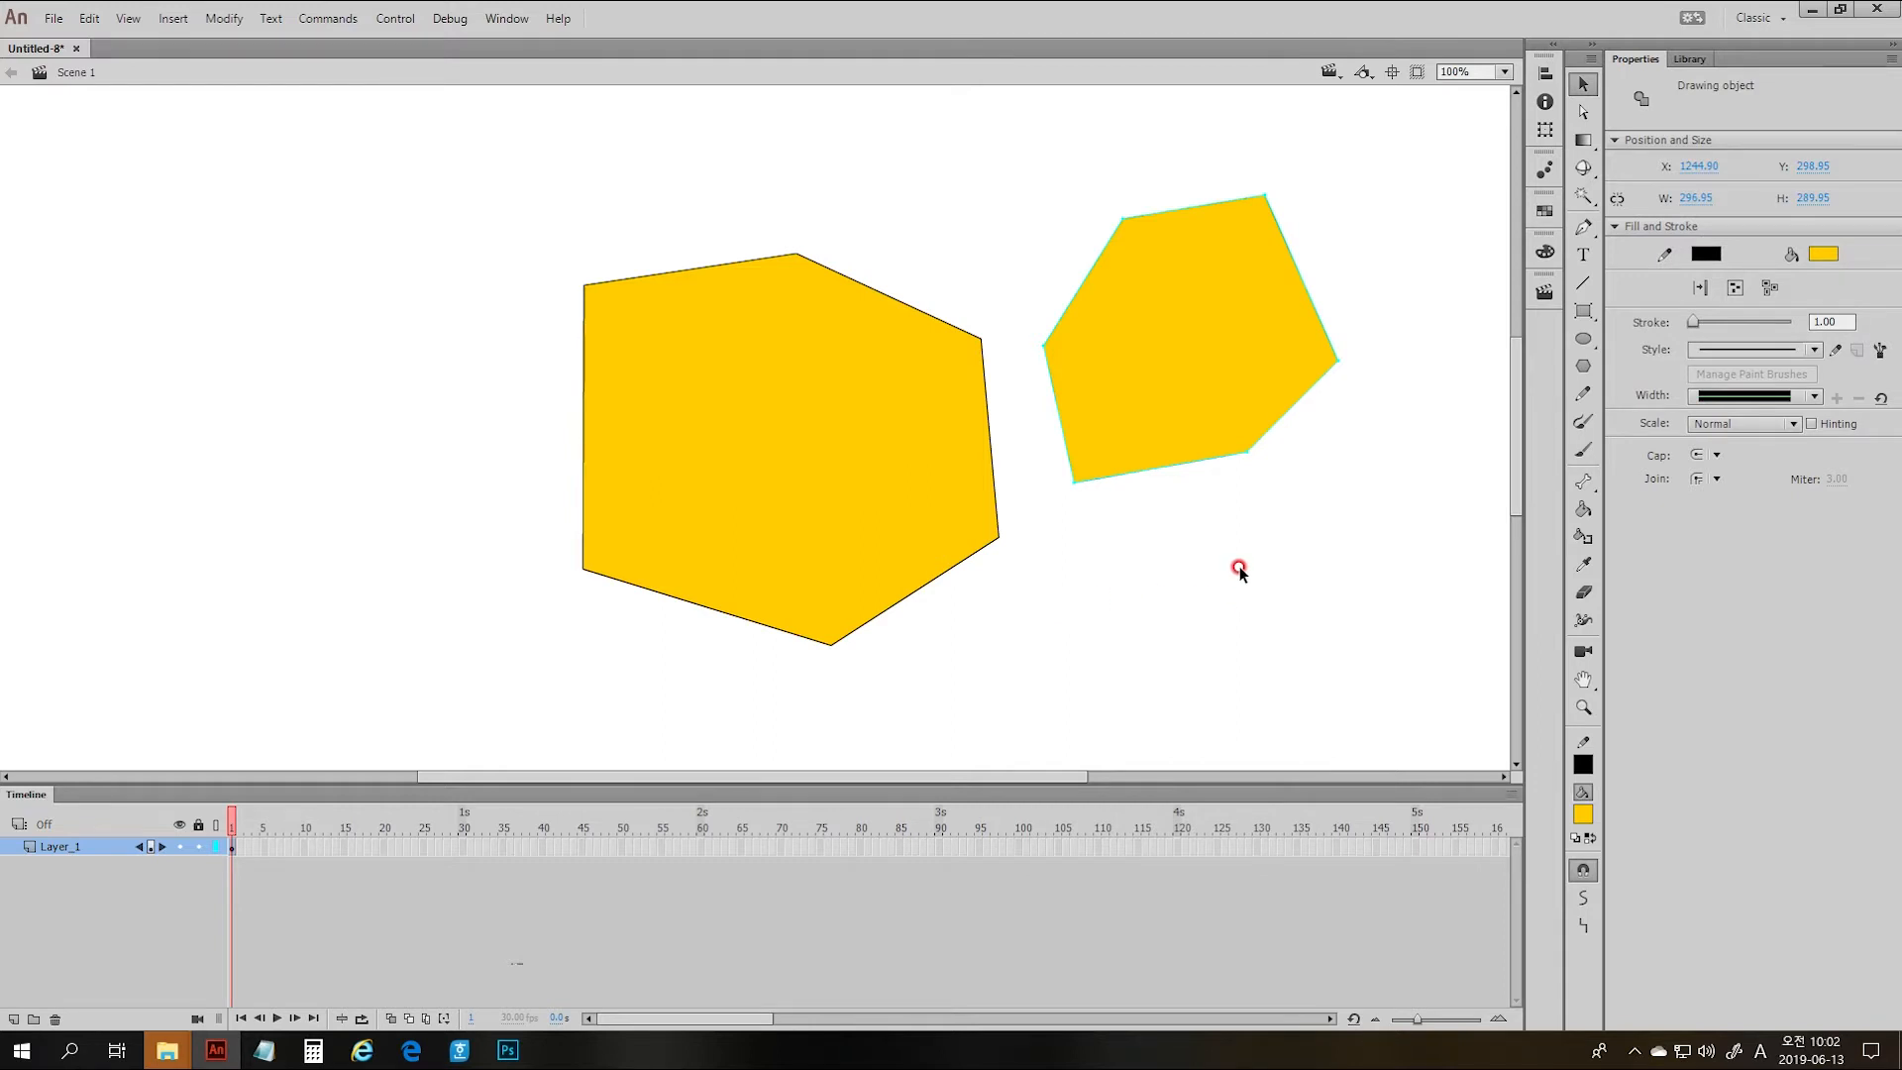
click(1288, 549)
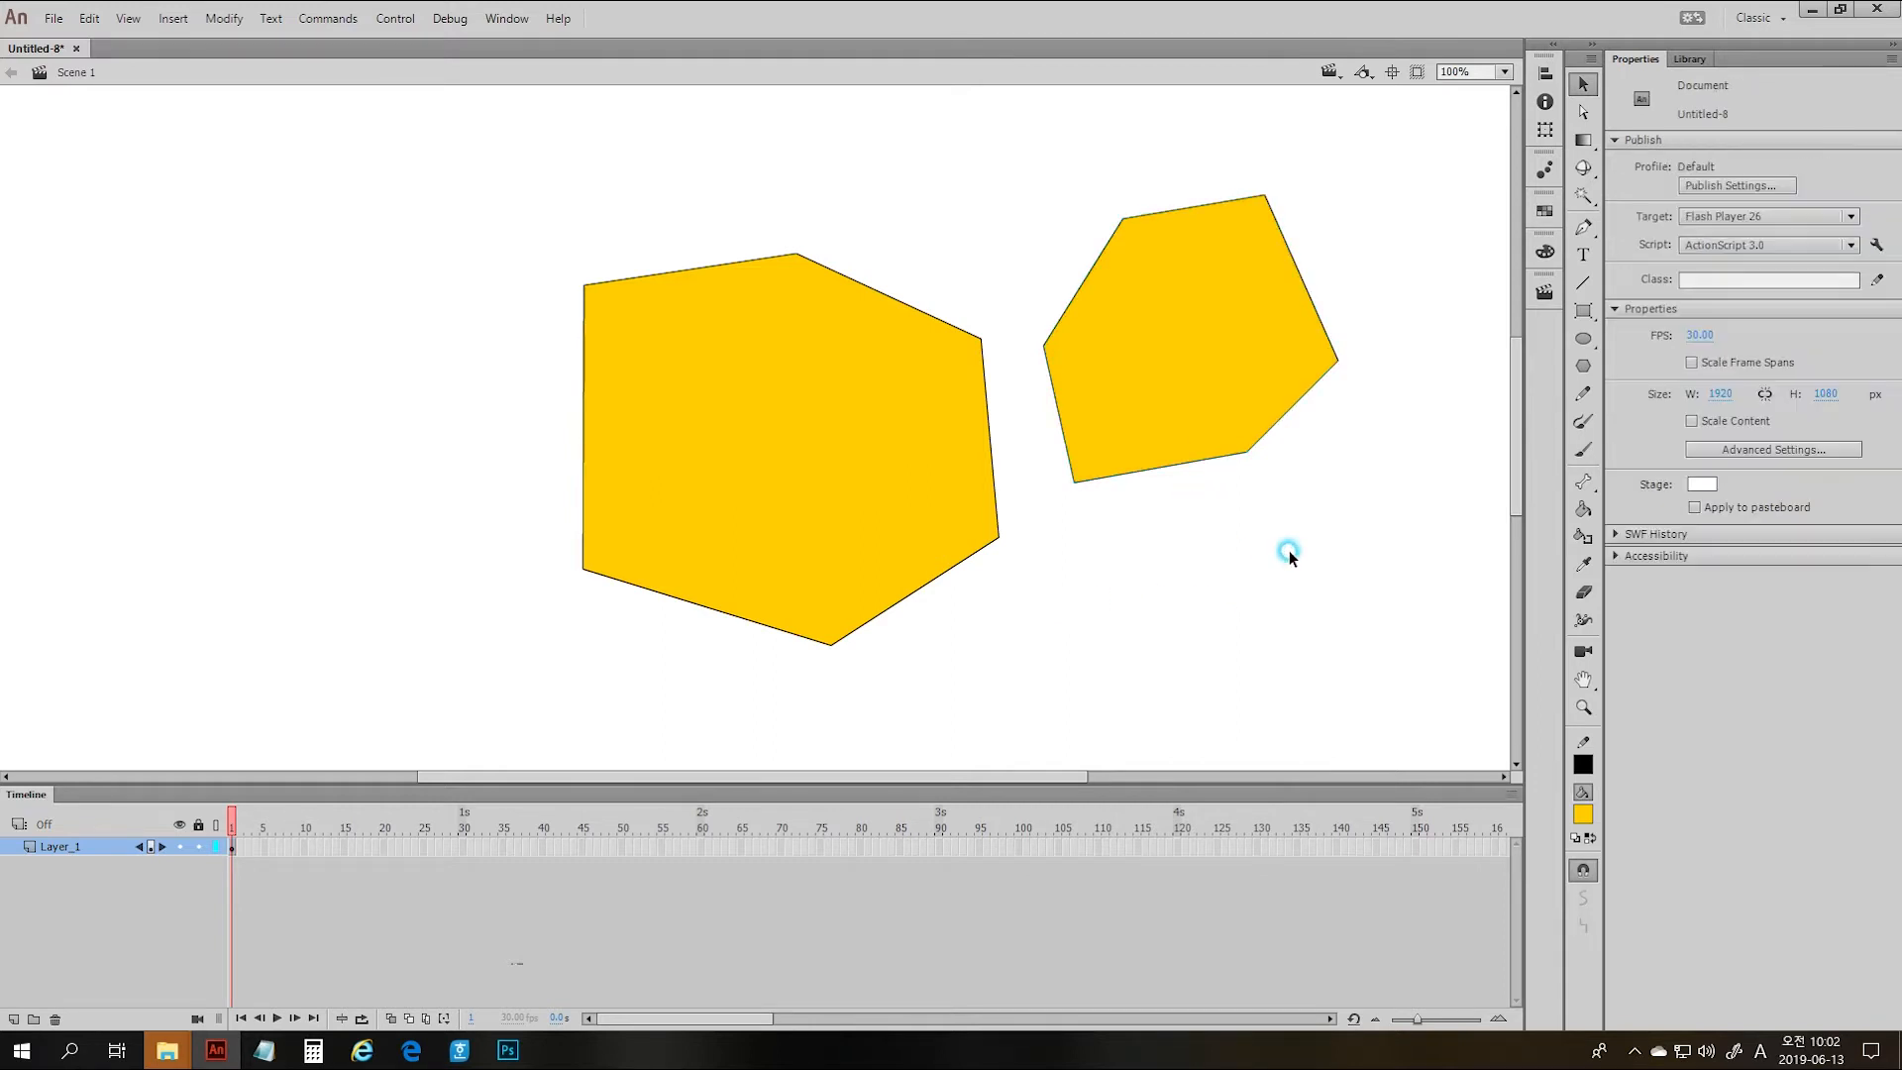
- Draw a closed four-sided drawing object about 233 by 223 px with the Pen tool, overlapping the smaller polygon's lower edge
key(k)
key(p)
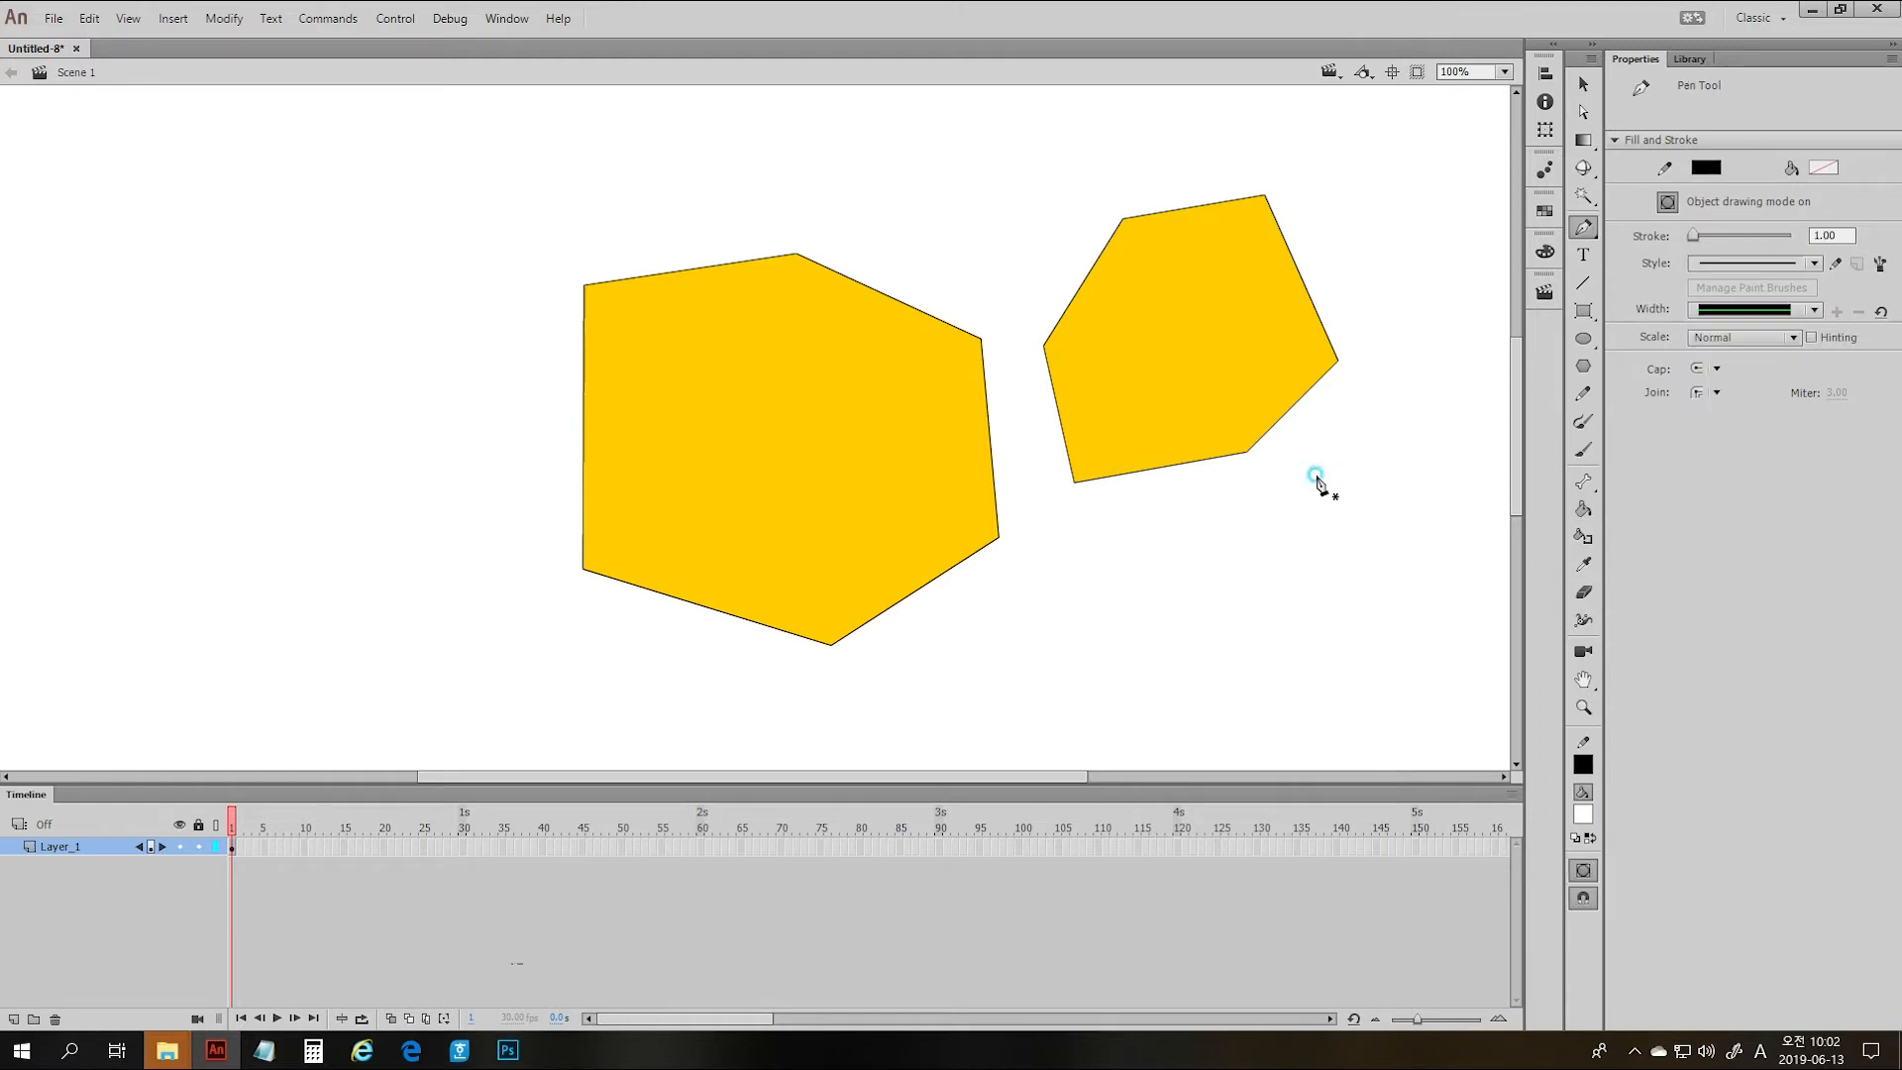
click(1316, 473)
click(1182, 409)
click(1086, 522)
click(1235, 630)
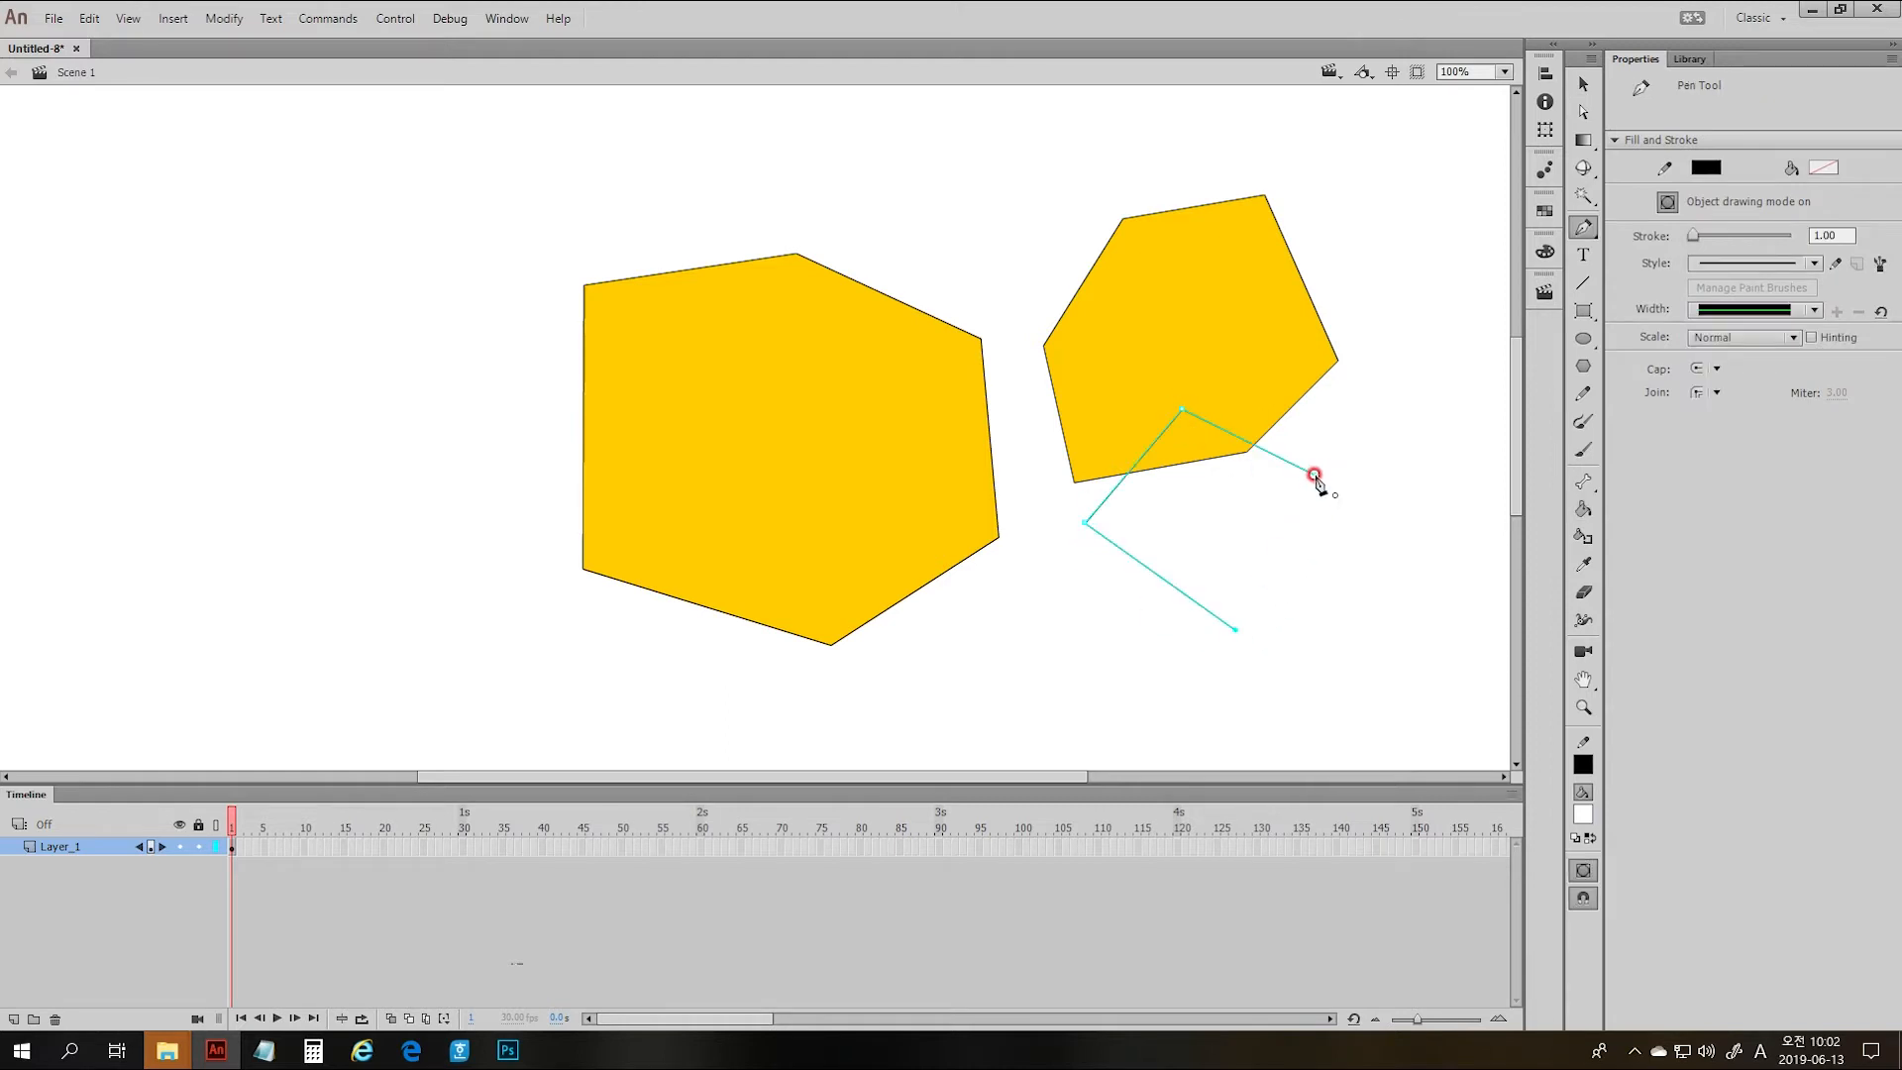
click(1315, 473)
key(v)
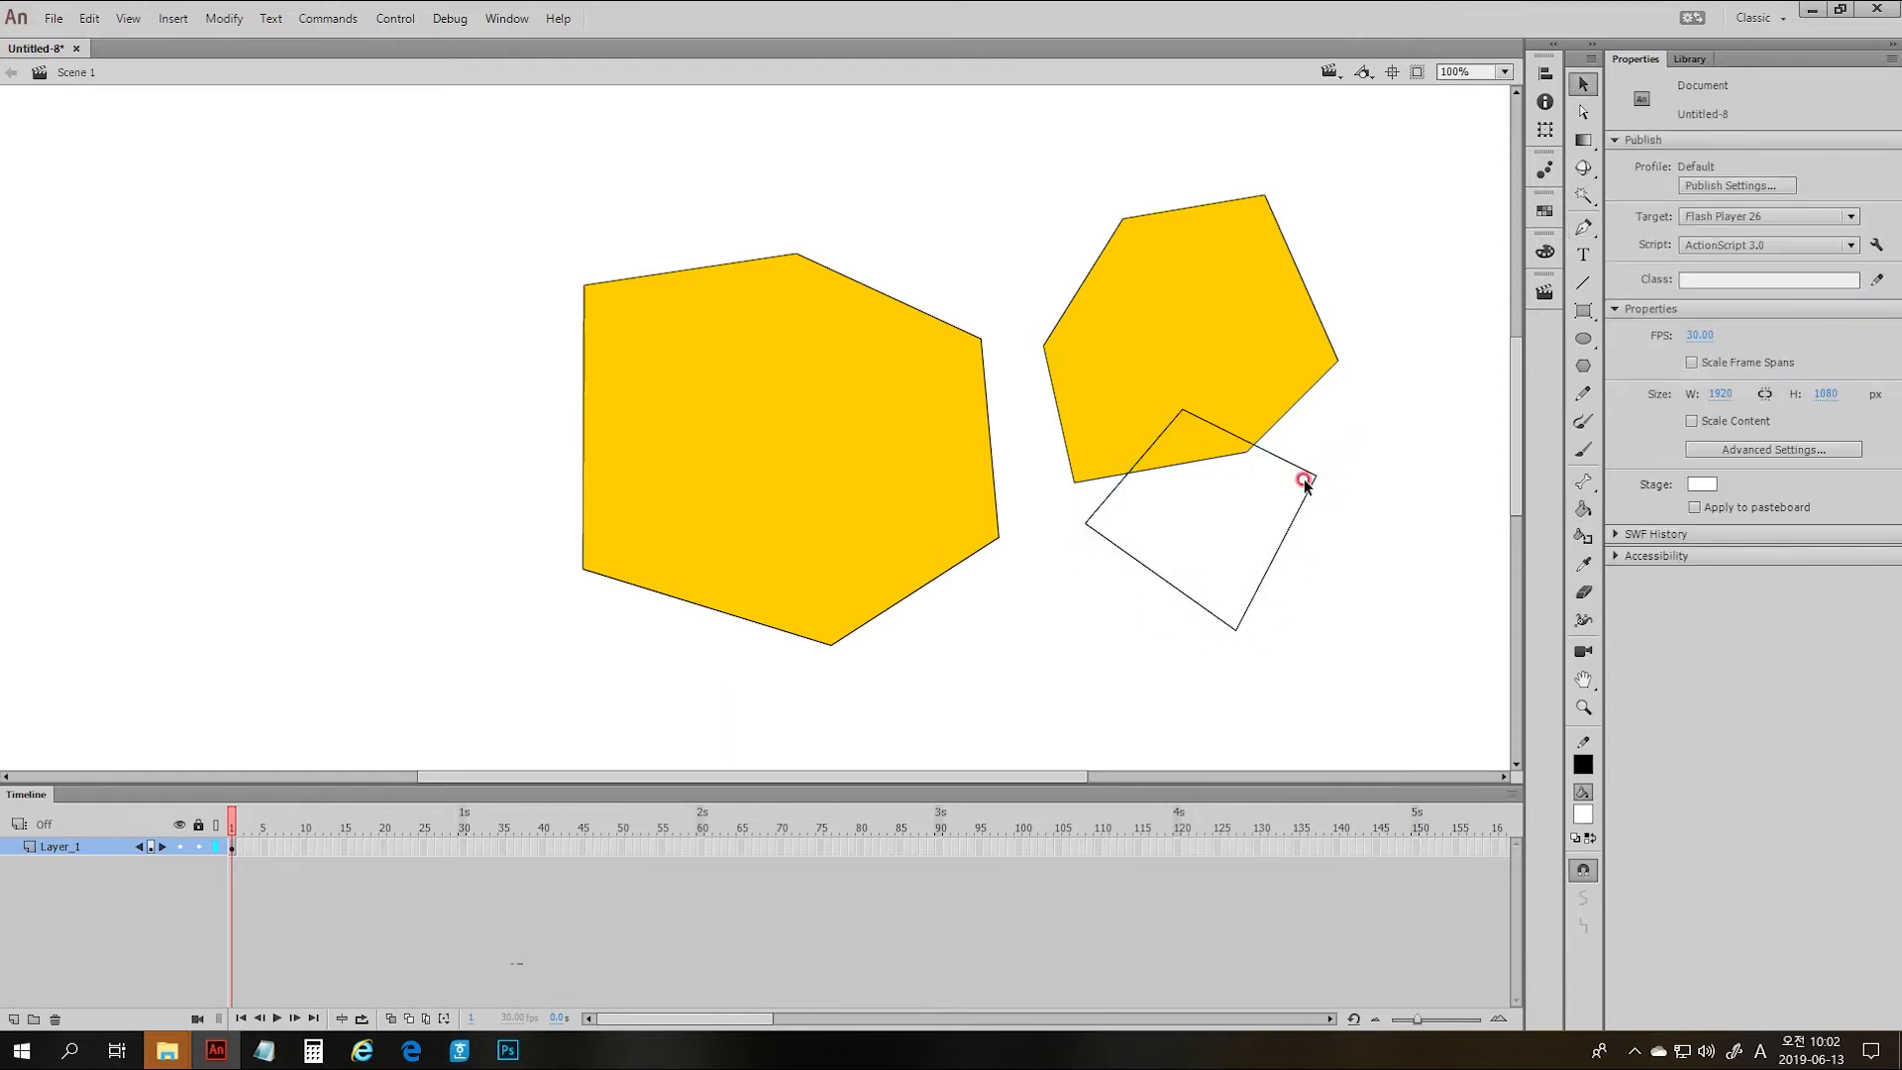
- Select the two overlapping drawing objects together, then move only the four-sided outline slightly to the left
click(1307, 473)
shift+click(1225, 349)
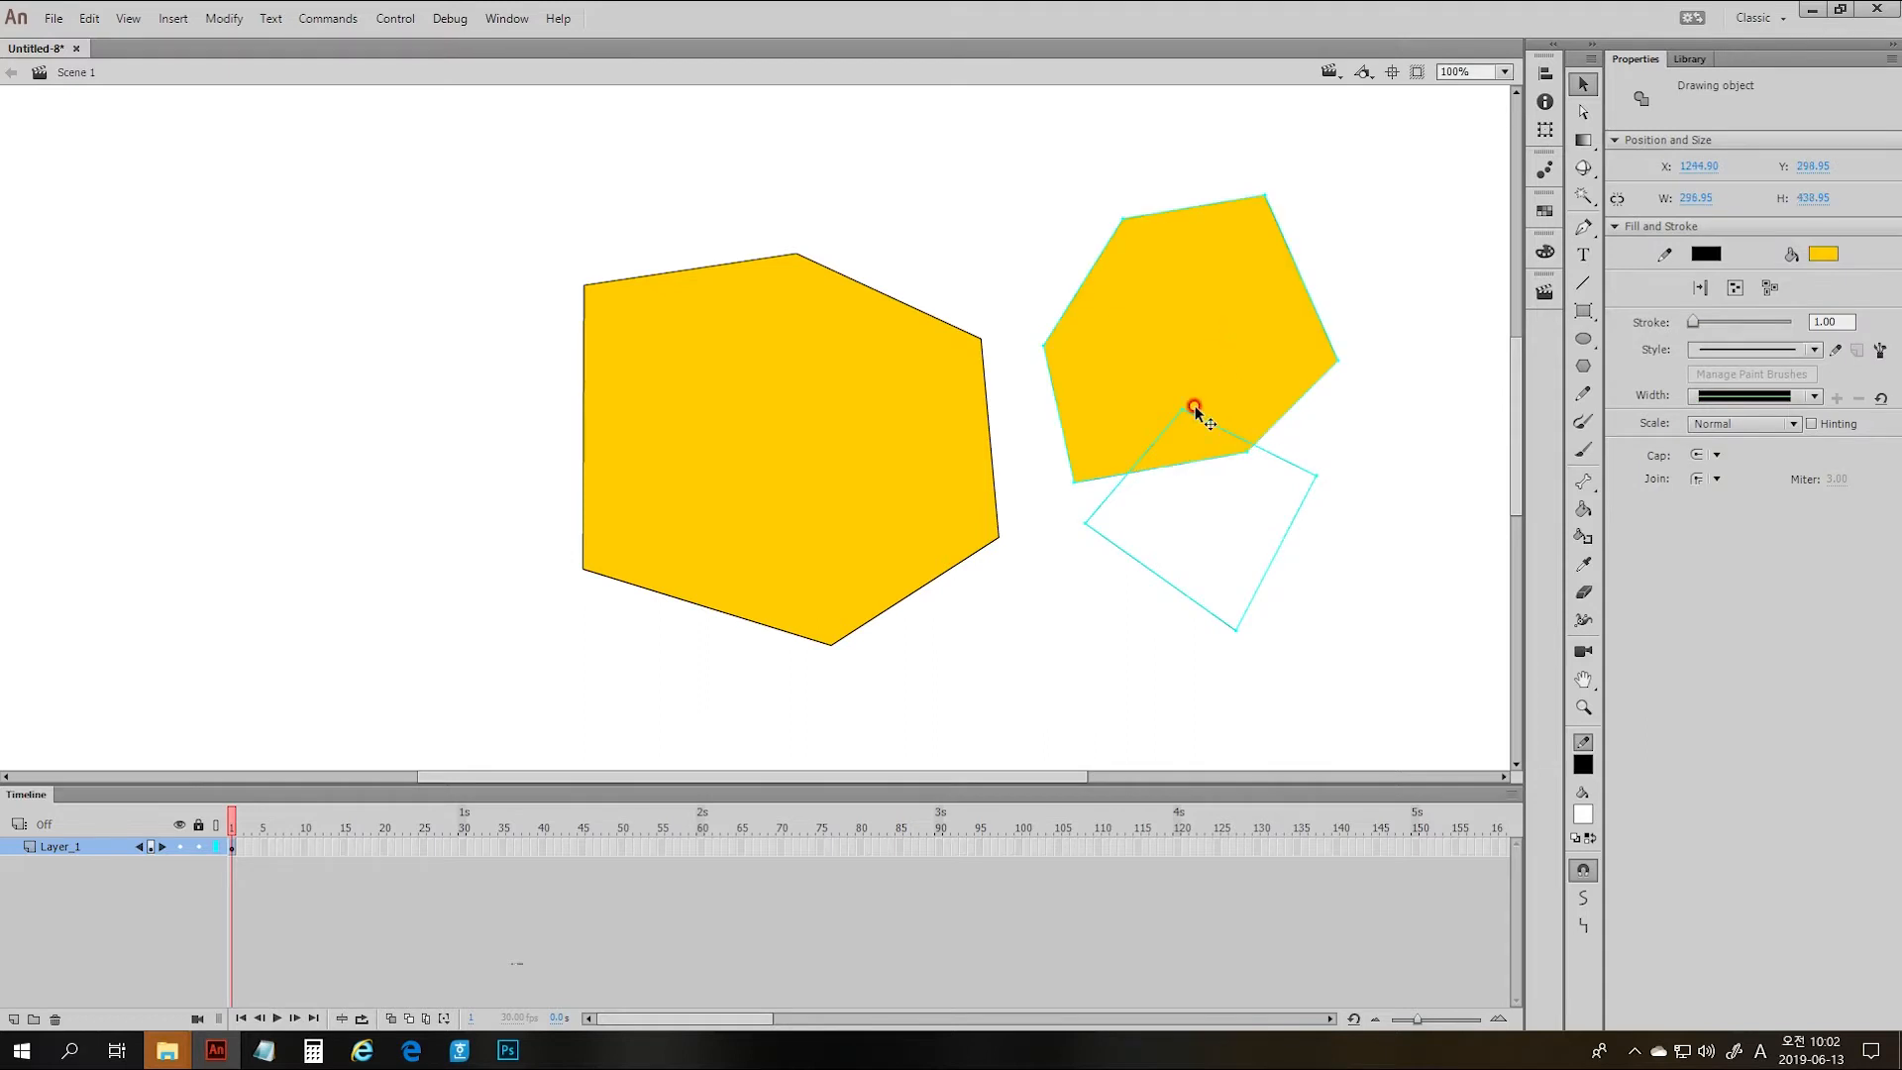
click(1328, 465)
mouse_move(1295, 466)
mouse_down()
mouse_move(1112, 747)
mouse_move(1163, 467)
mouse_move(1188, 425)
mouse_up()
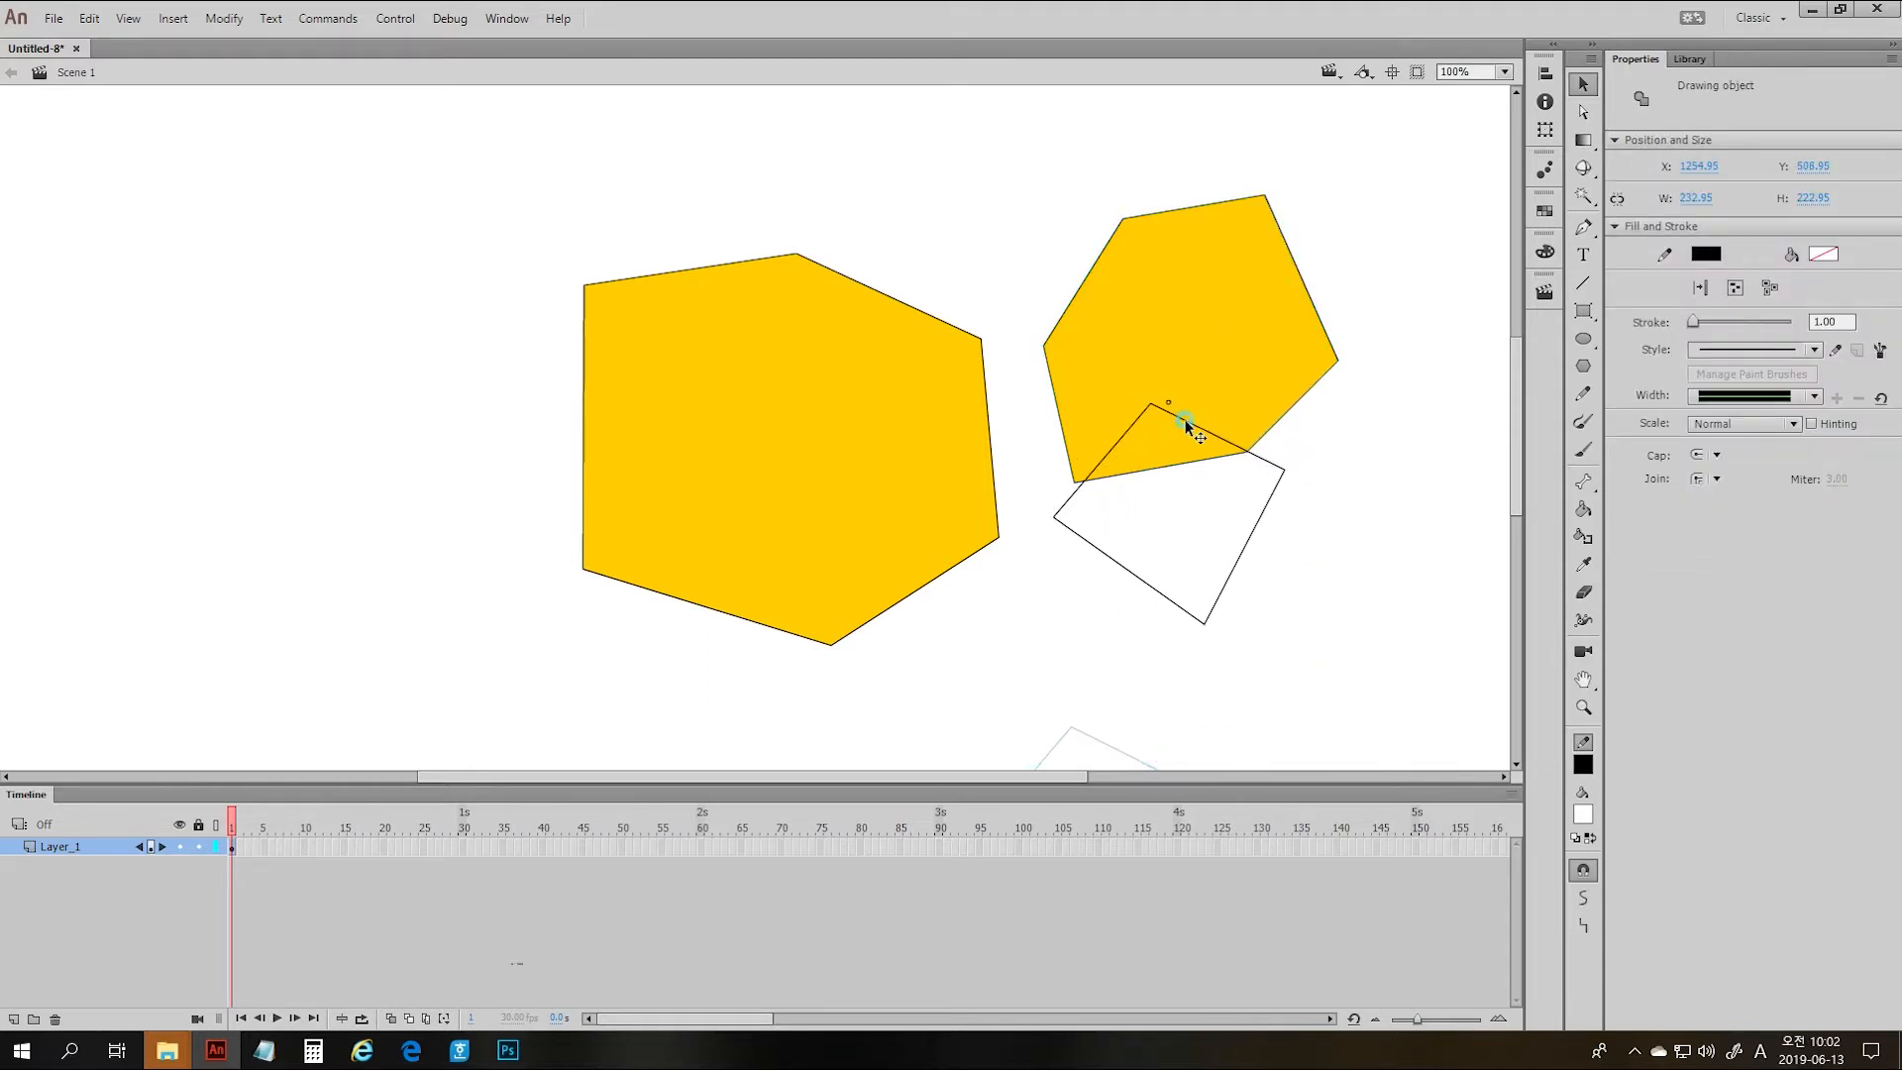
- Open the smaller polygon's drawing object for editing and change its fill to green
click(1194, 355)
double_click(1194, 357)
click(1189, 360)
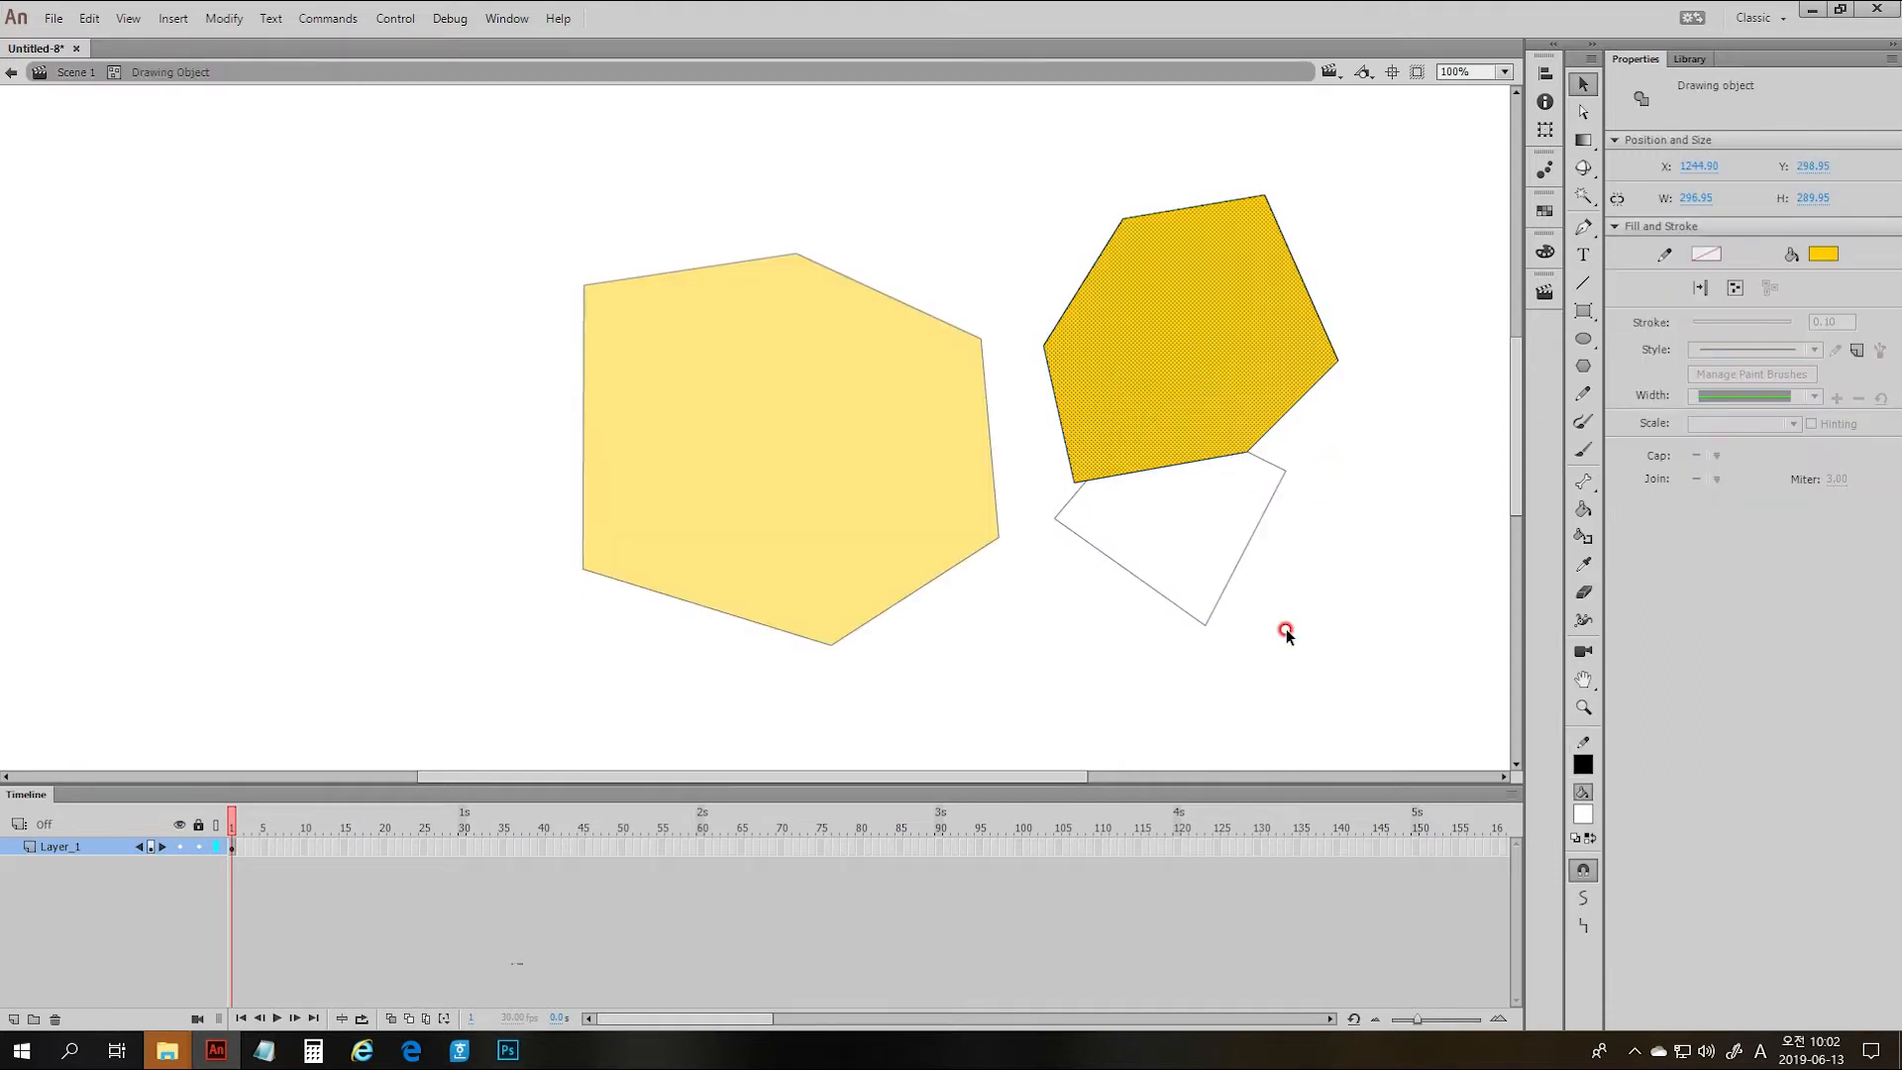
click(1823, 254)
click(1723, 369)
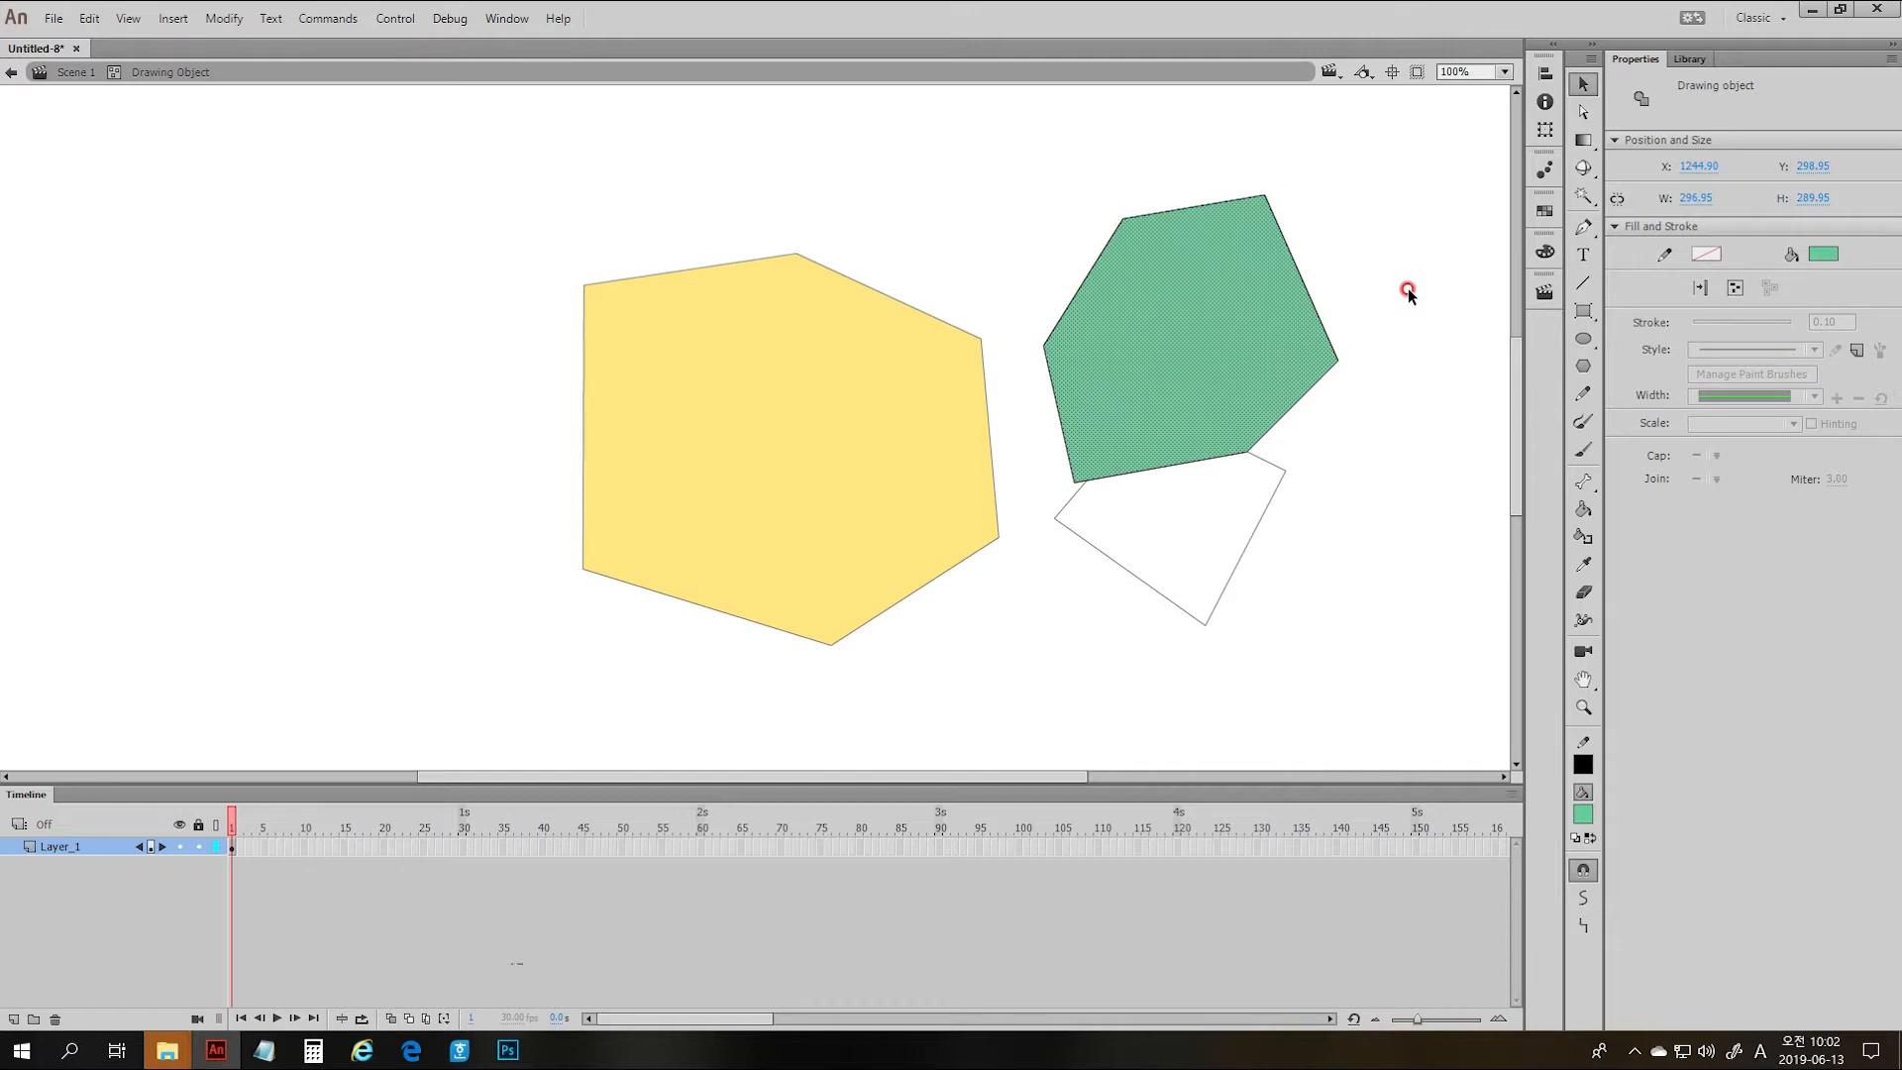
- Split off a rectangular section of the green polygon's right side, shift it right and slightly down, and exit object editing
drag(1406, 288, 1228, 436)
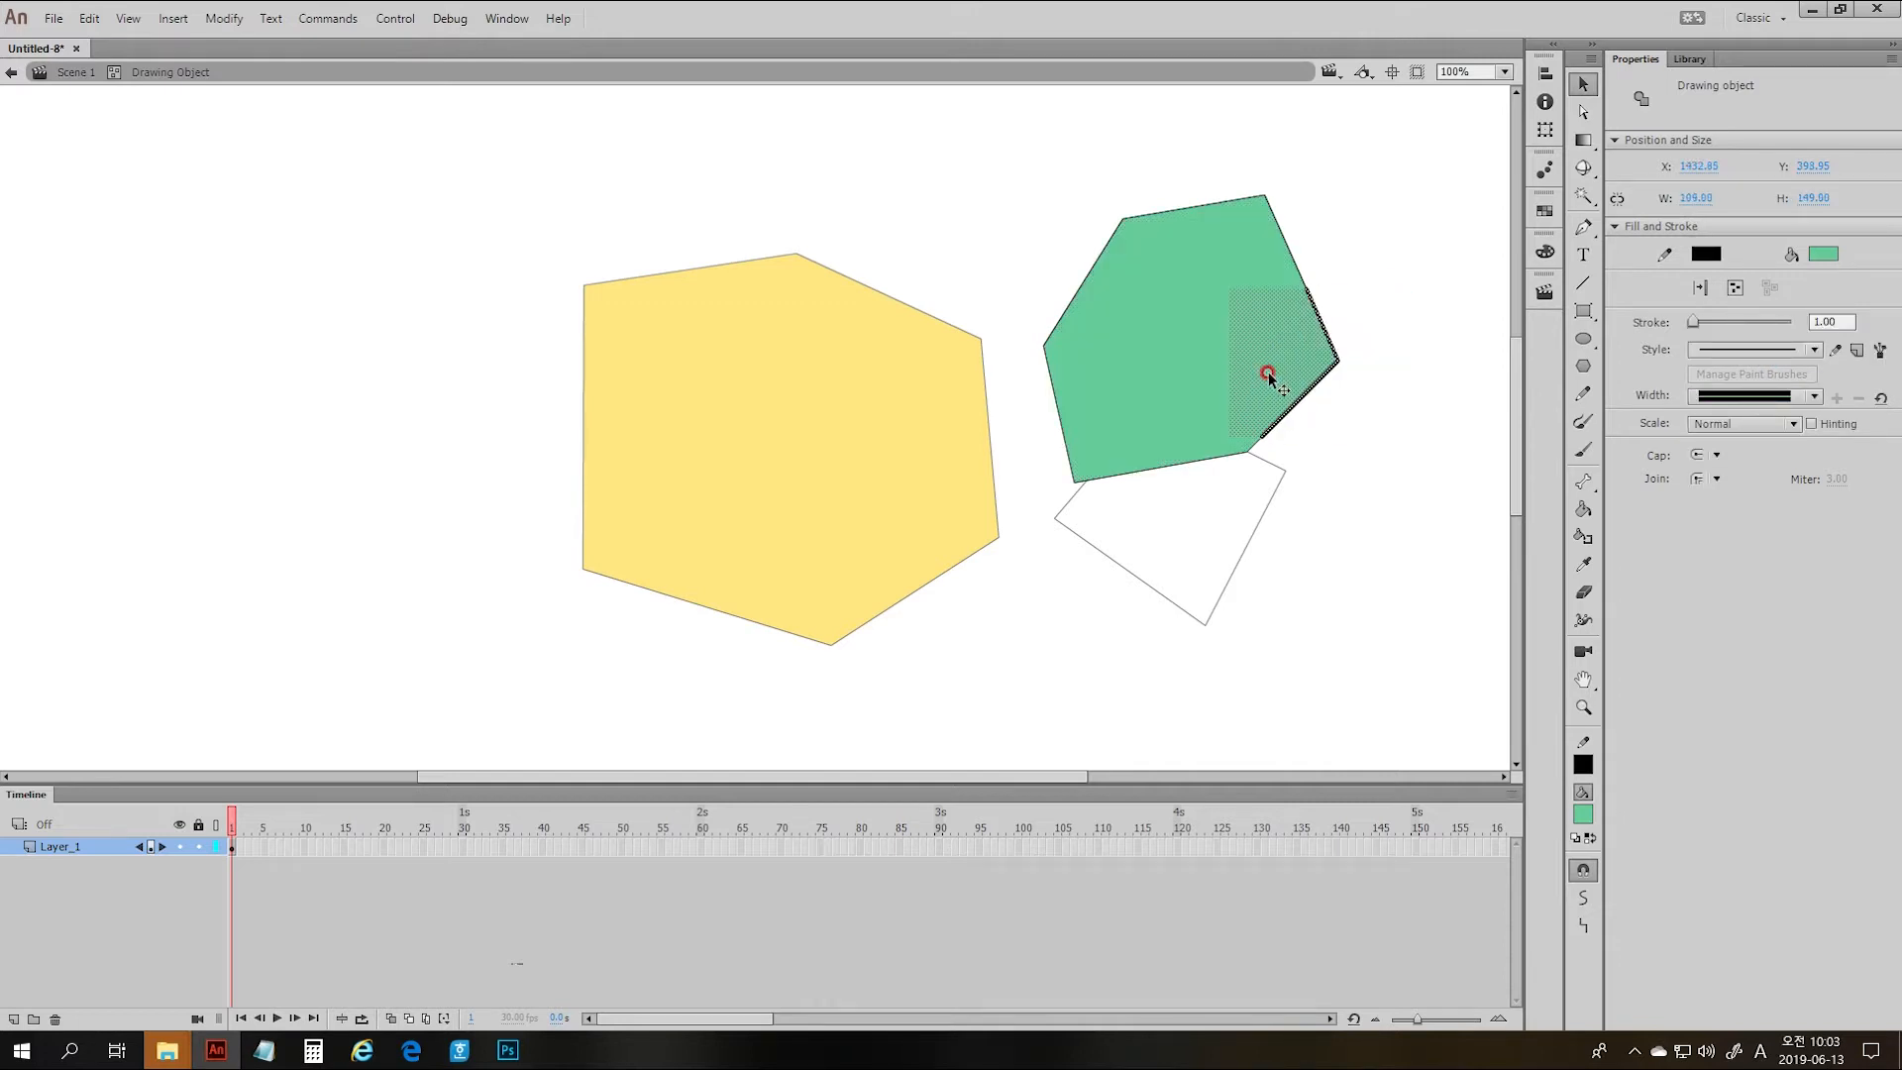
drag(1274, 376, 1317, 392)
click(1395, 566)
double_click(1333, 651)
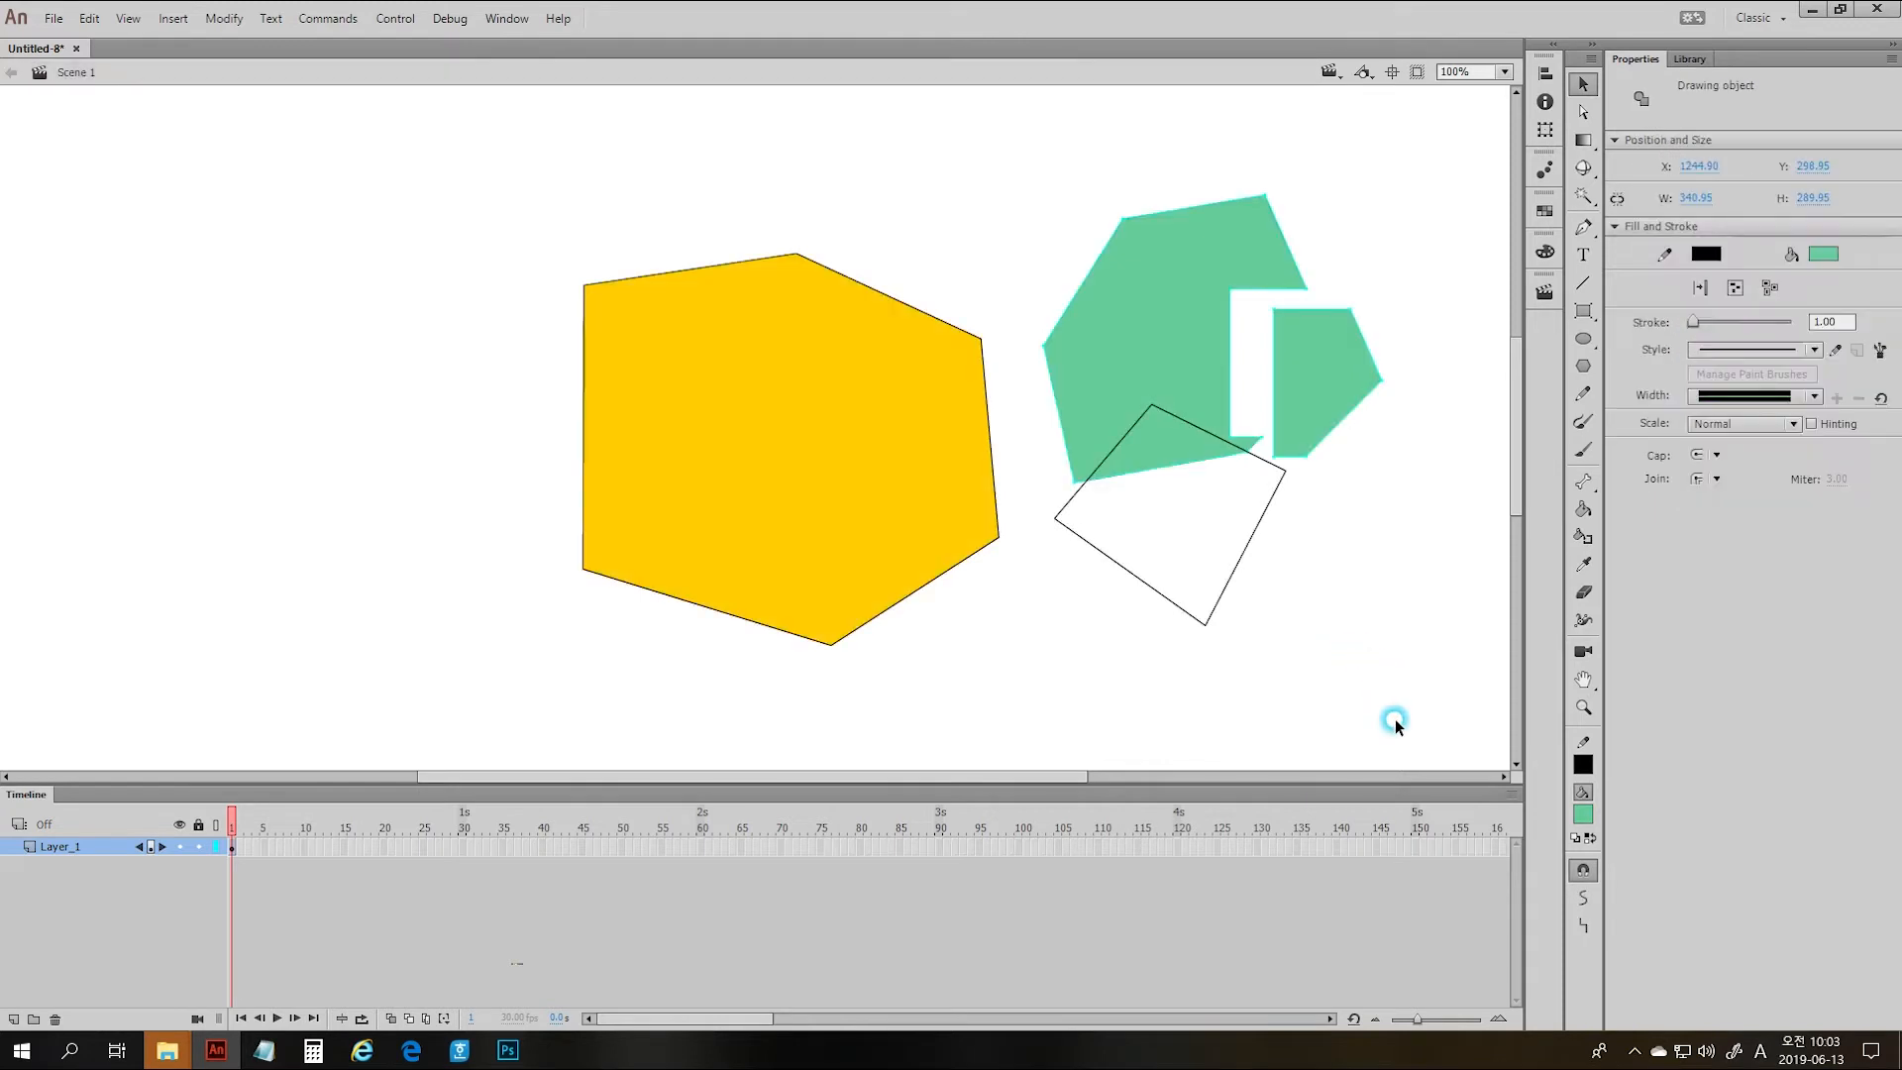
- Move the split green object slightly up, then move the four-sided outline up so its right corner meets the separated piece
click(1316, 526)
click(1168, 310)
mouse_move(1167, 310)
mouse_down()
mouse_move(1013, 216)
mouse_move(1294, 340)
mouse_move(1149, 302)
mouse_up()
click(1233, 557)
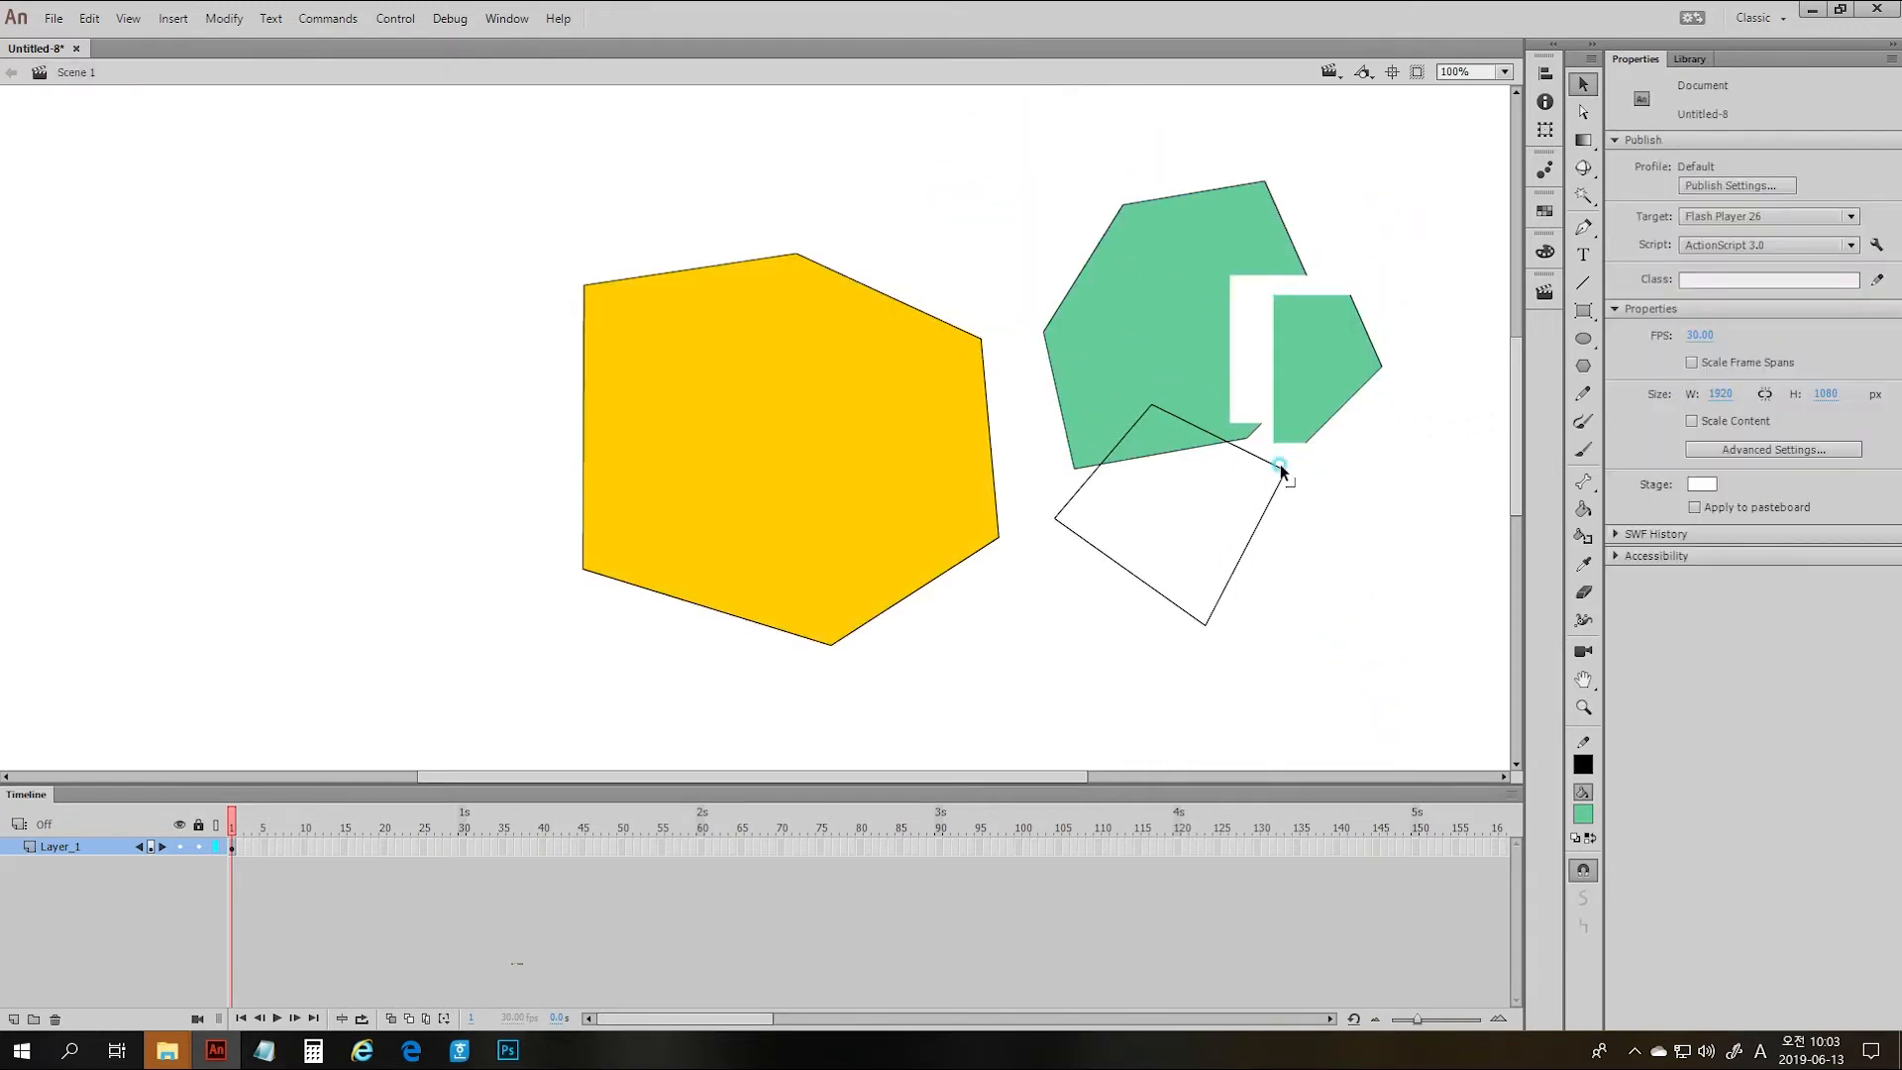
click(1285, 471)
mouse_move(1285, 471)
mouse_down()
mouse_move(1288, 607)
mouse_move(1276, 442)
mouse_up()
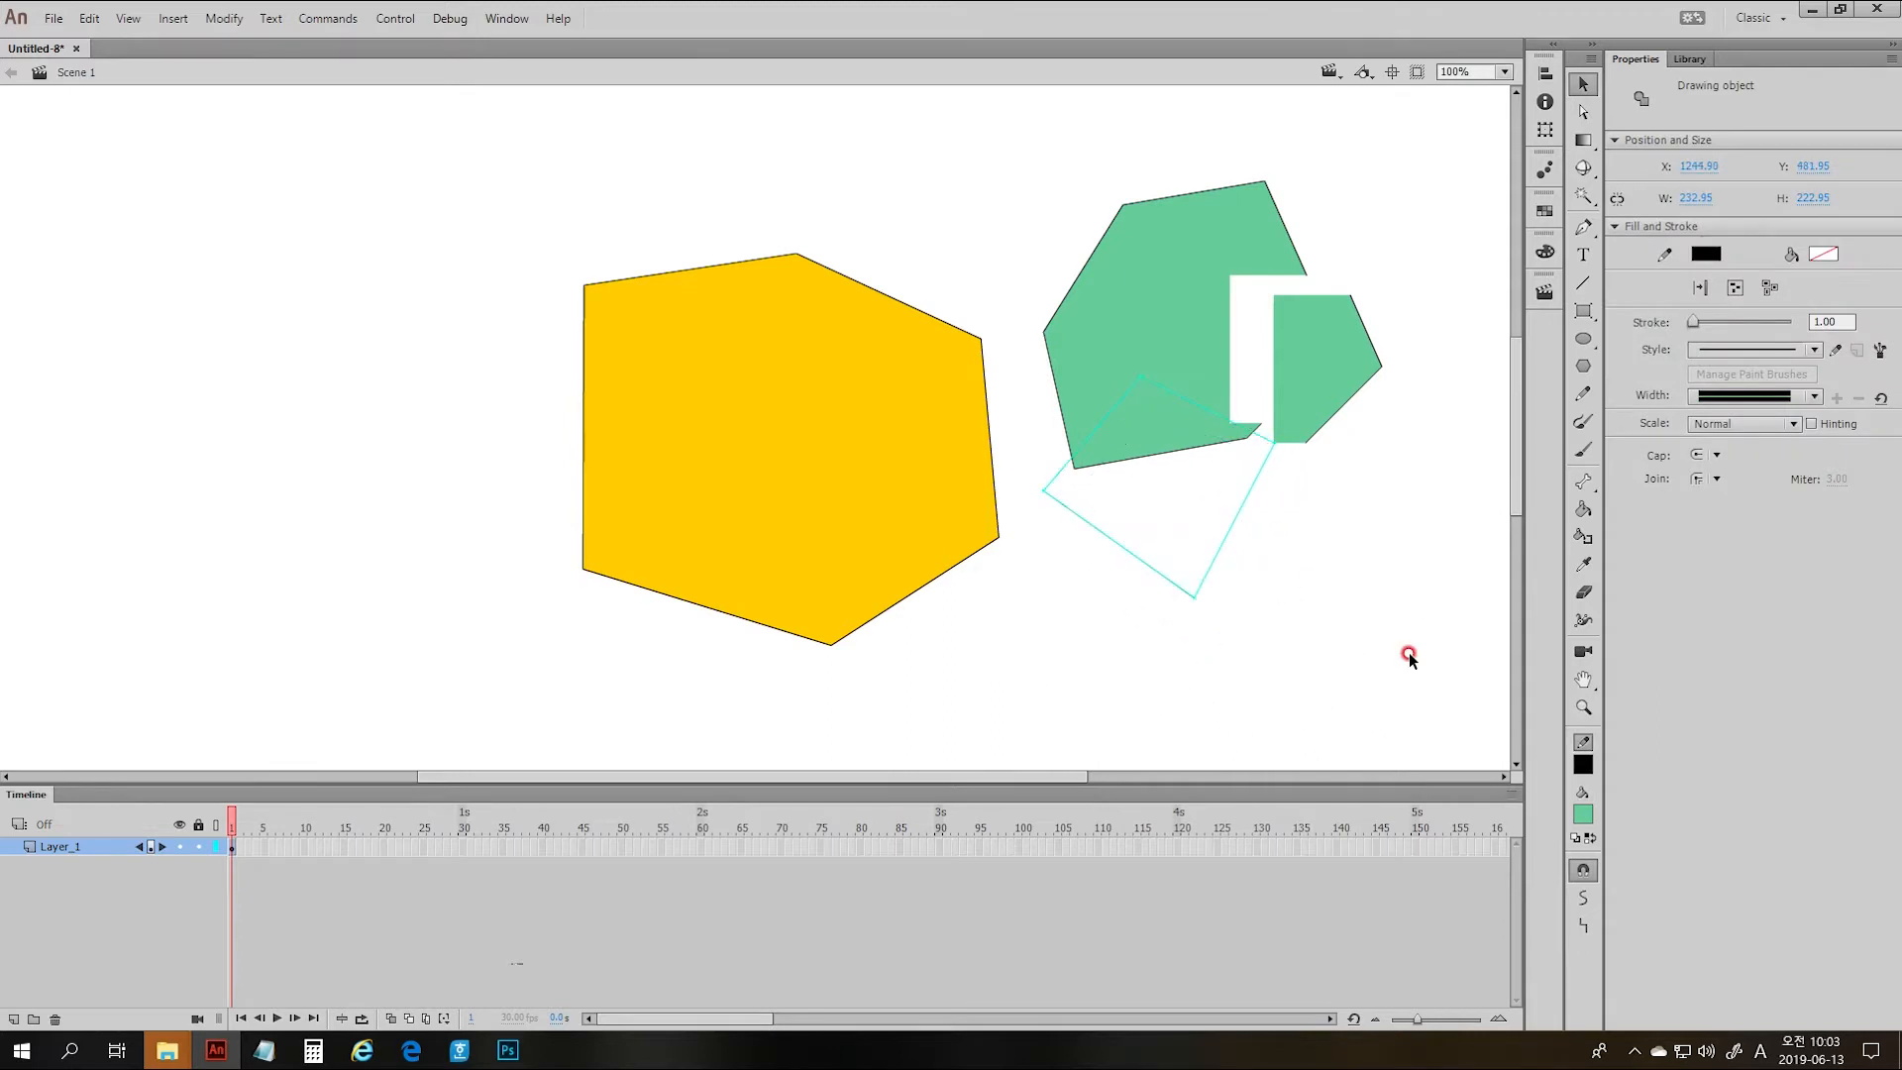
click(804, 558)
click(1025, 721)
- With object drawing mode off, draw a closed seven-sided Pen outline overlapping the yellow polygon's lower-right edge
key(p)
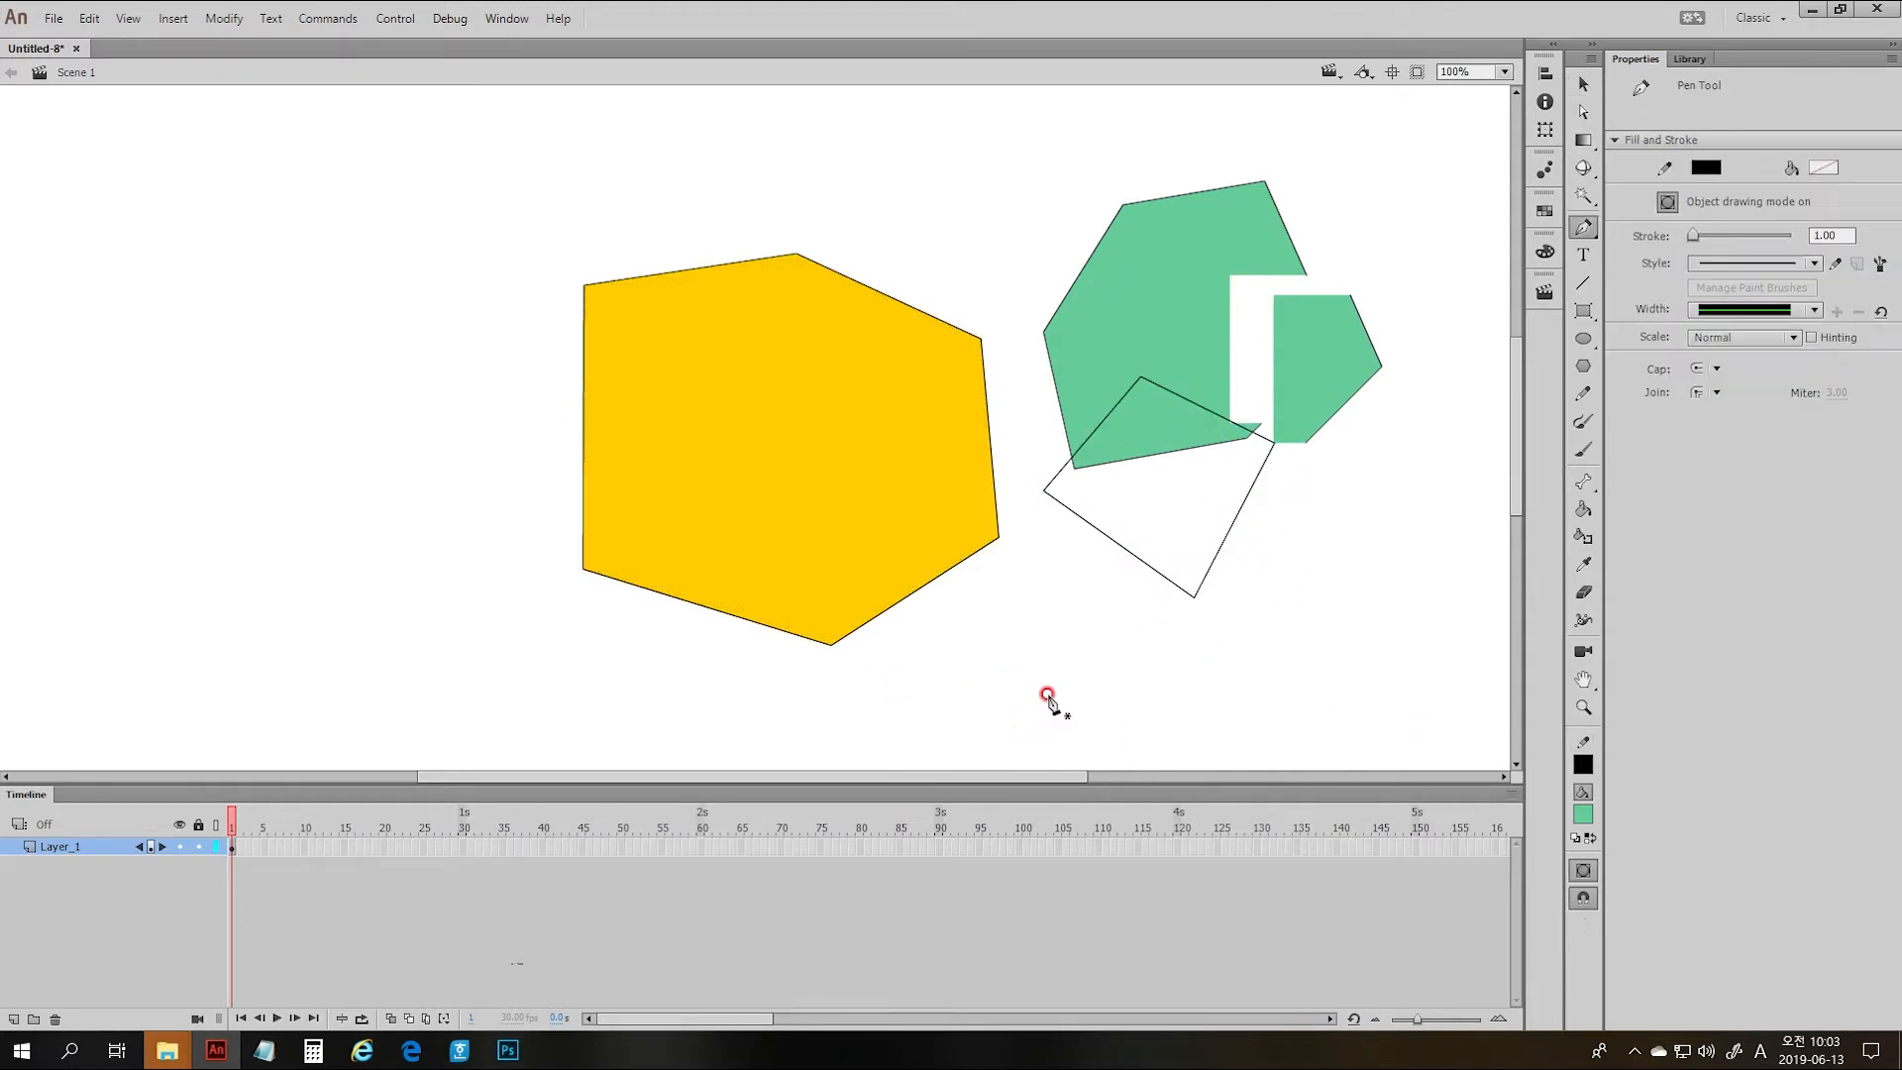
click(1586, 877)
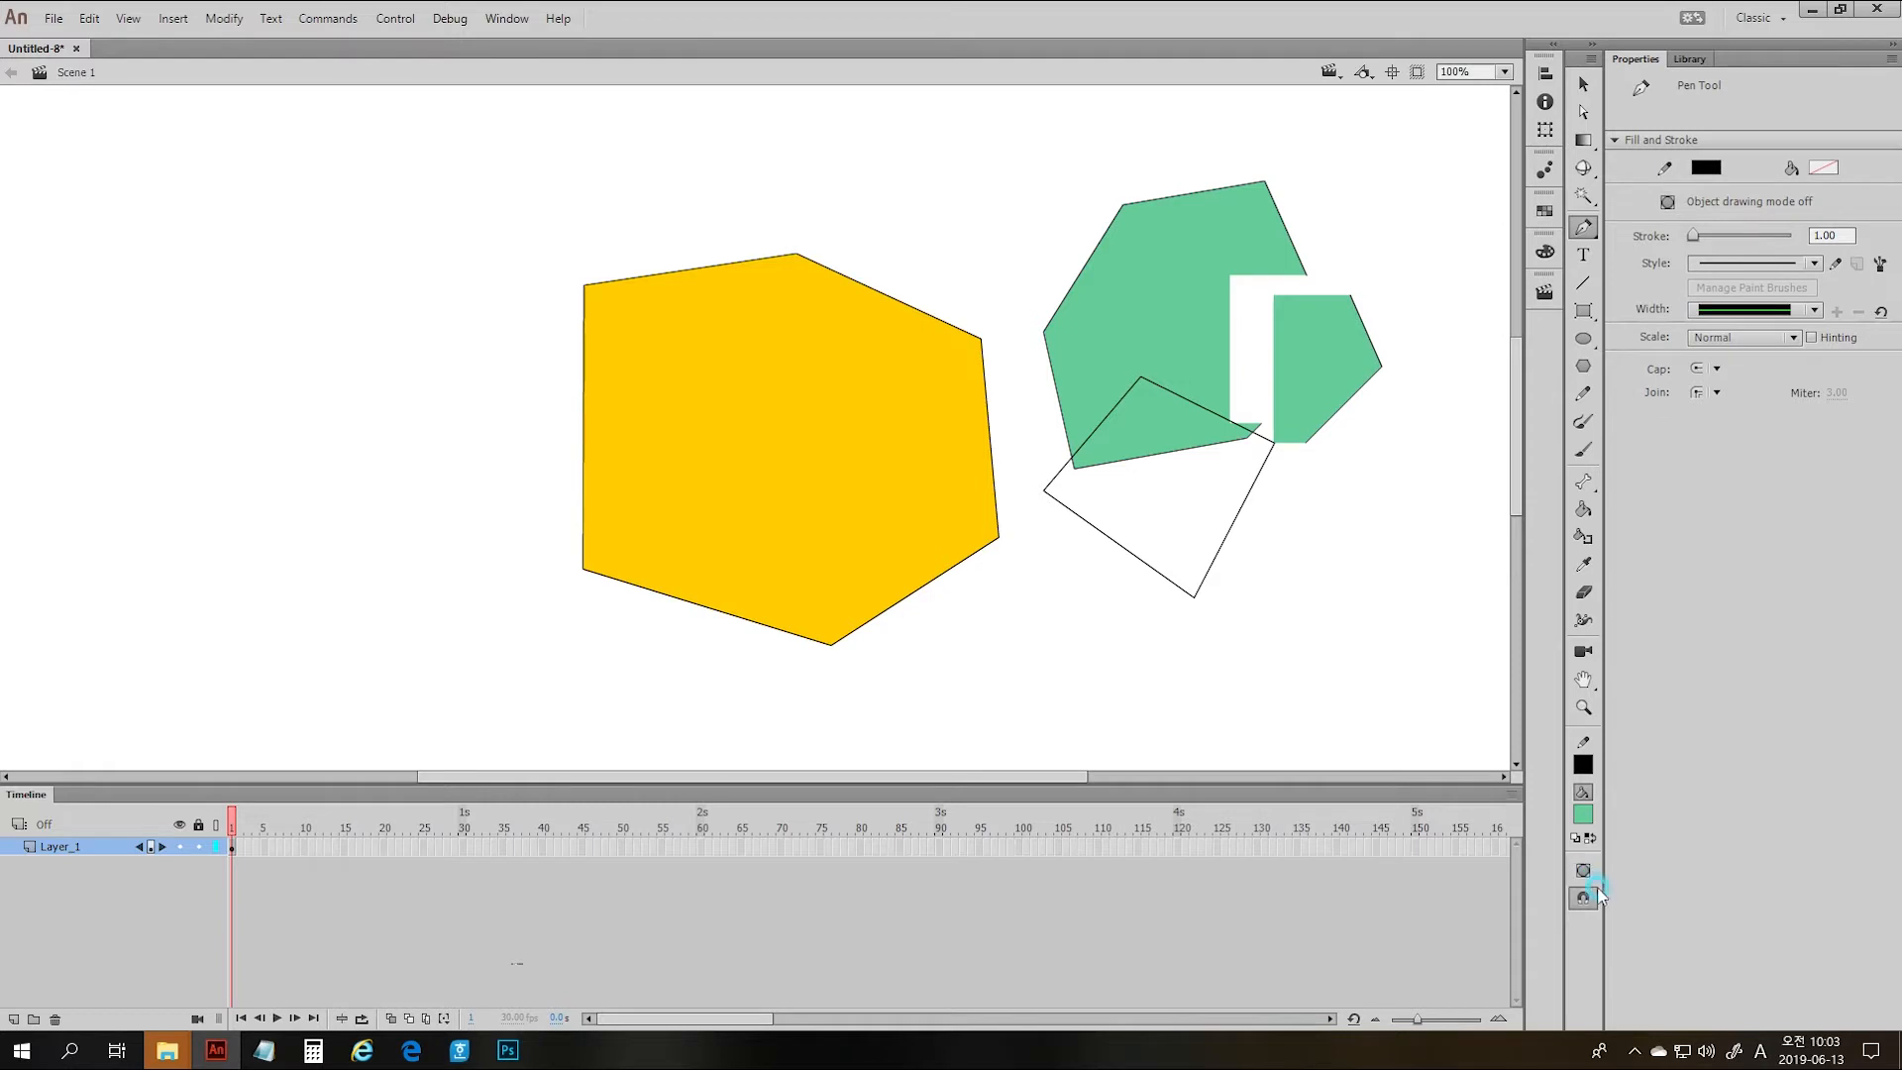
click(1020, 594)
click(889, 479)
click(804, 514)
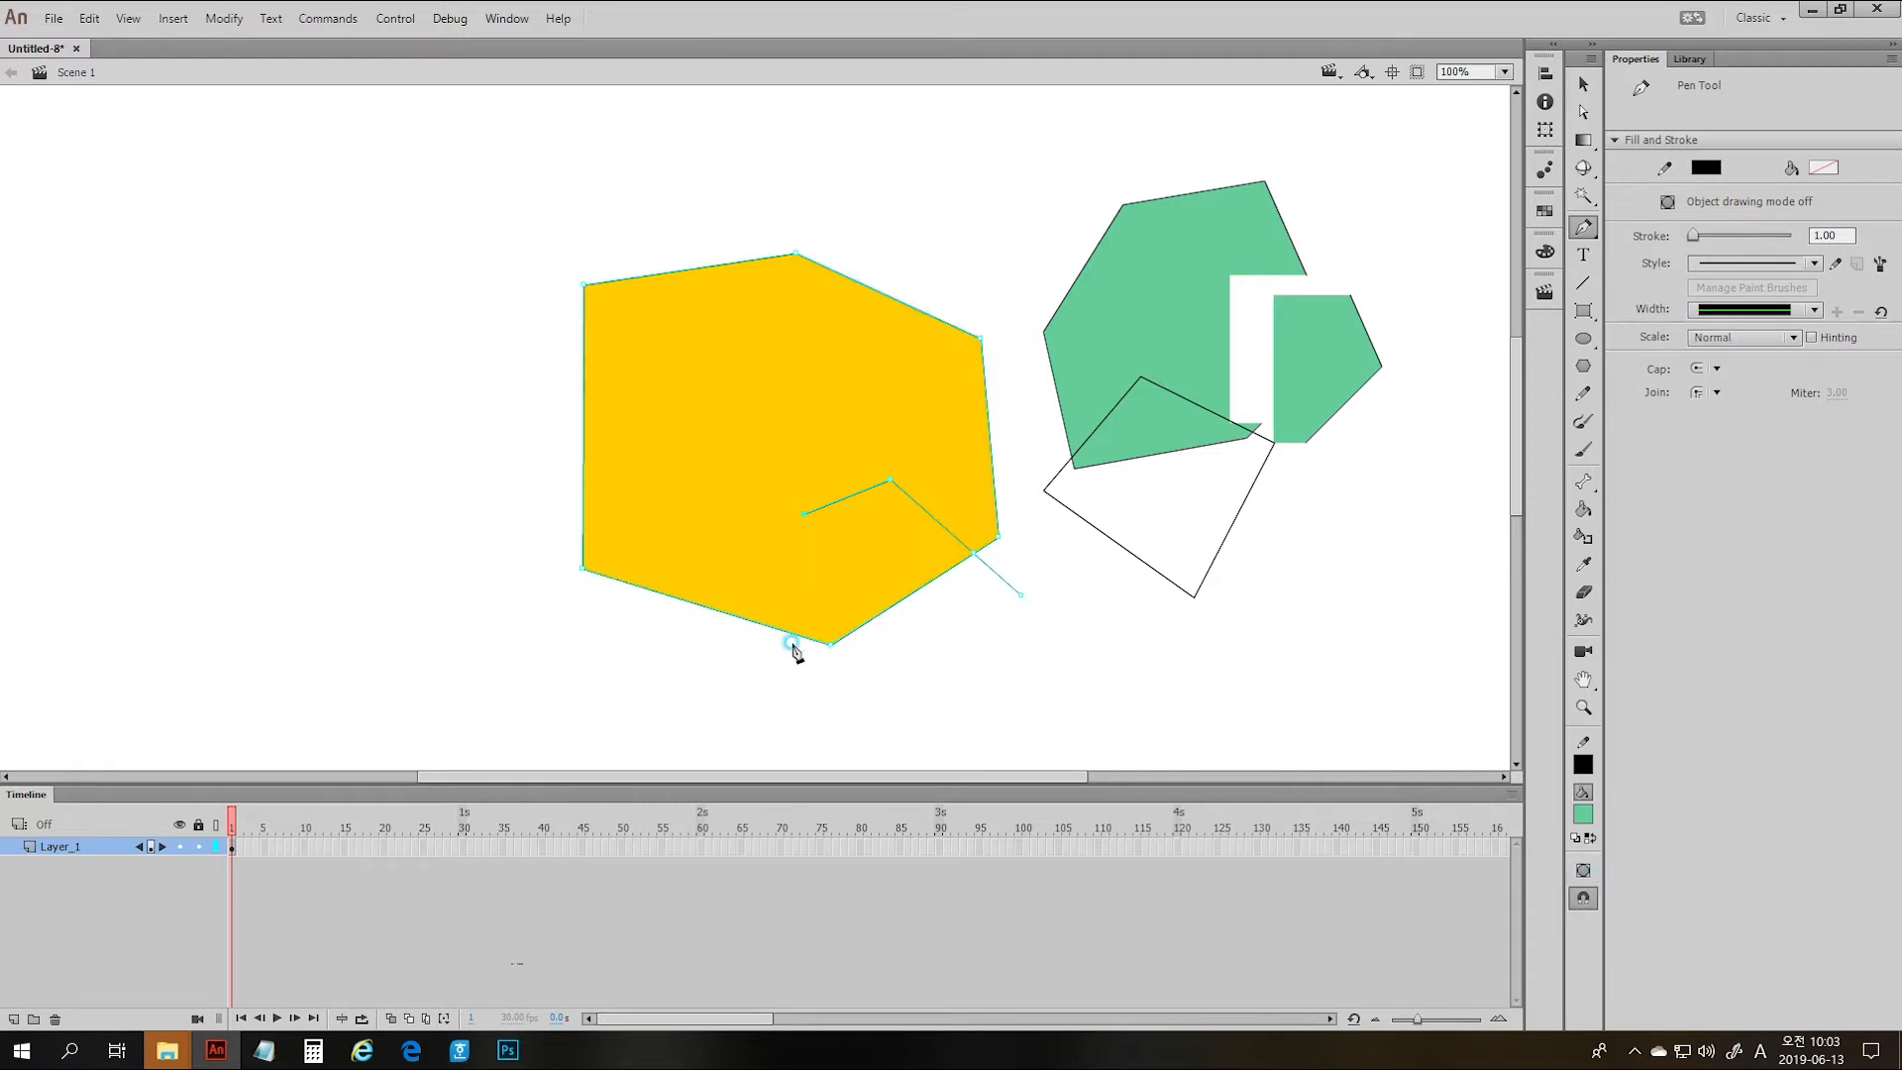
click(792, 642)
click(825, 687)
click(948, 694)
click(998, 656)
click(1020, 594)
click(1020, 594)
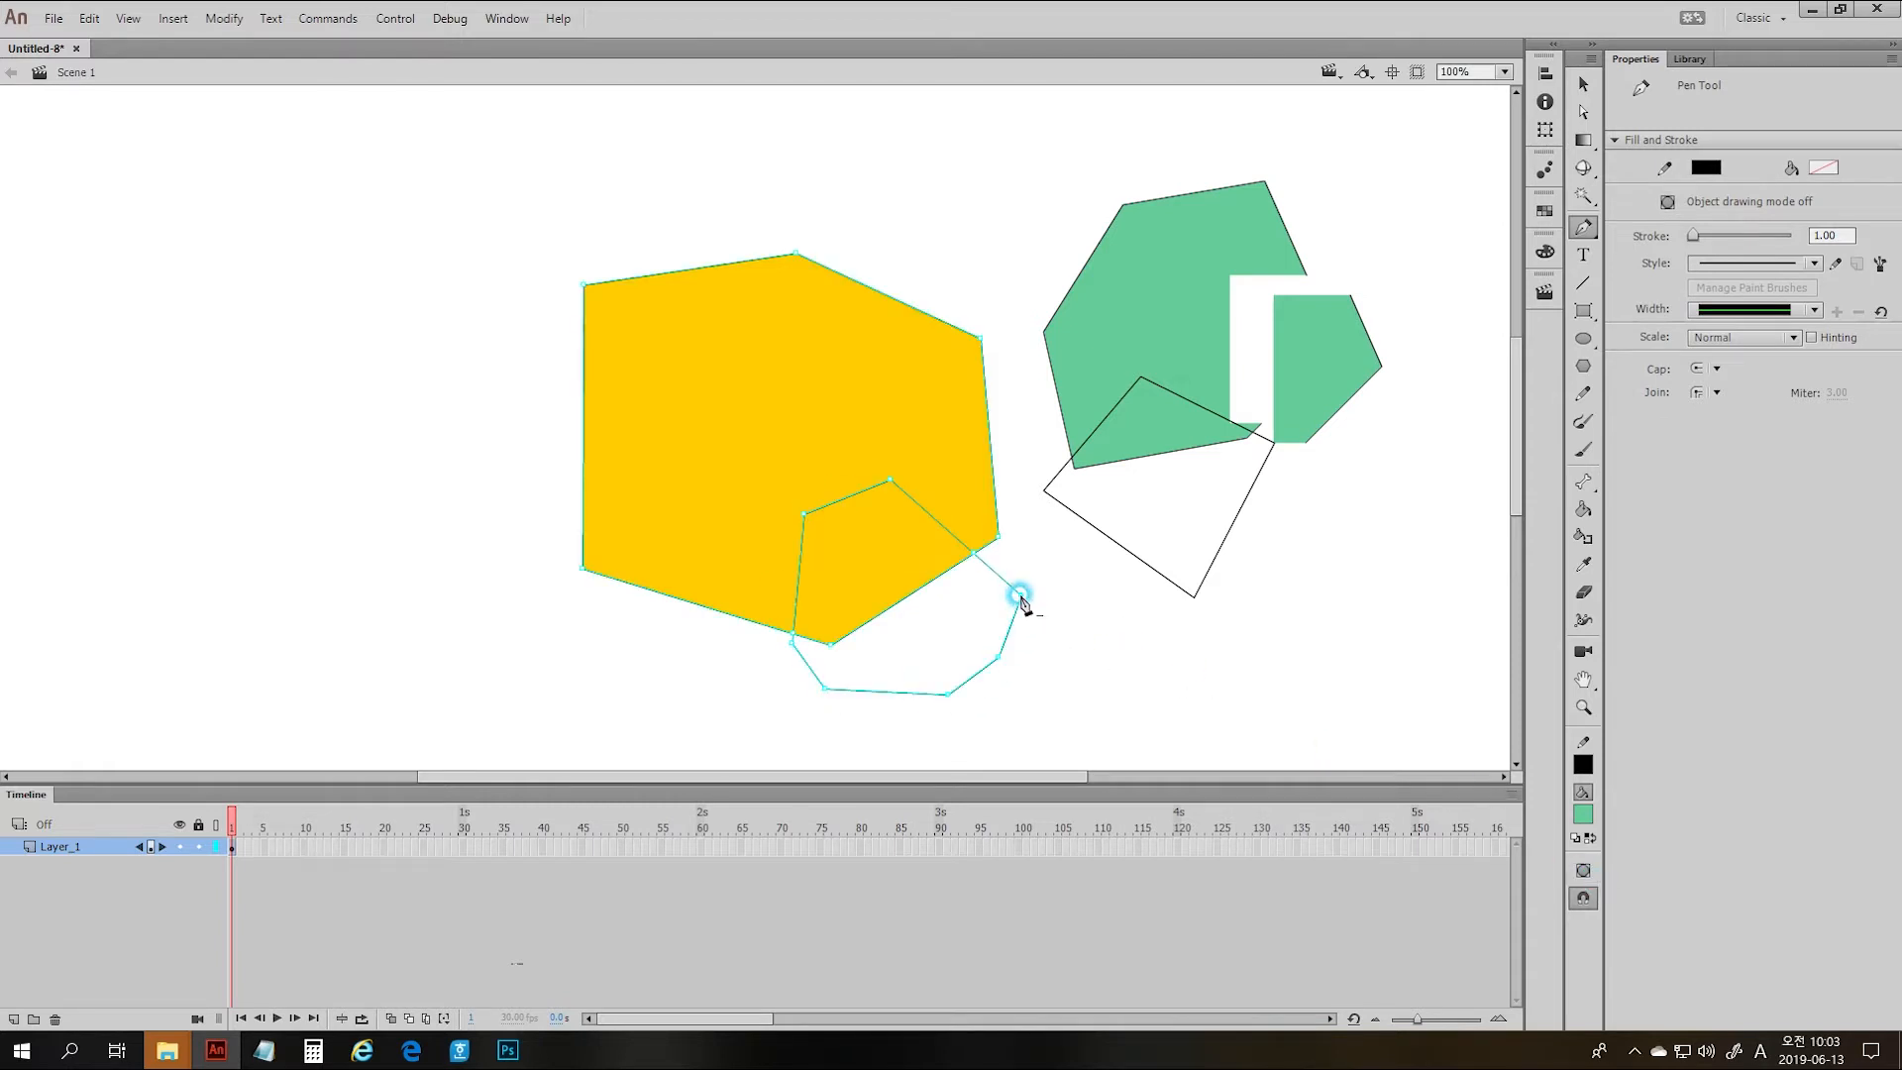
- Fill both sections of the new outline, outside and inside the yellow polygon, with green using the Paint Bucket tool
key(k)
click(934, 609)
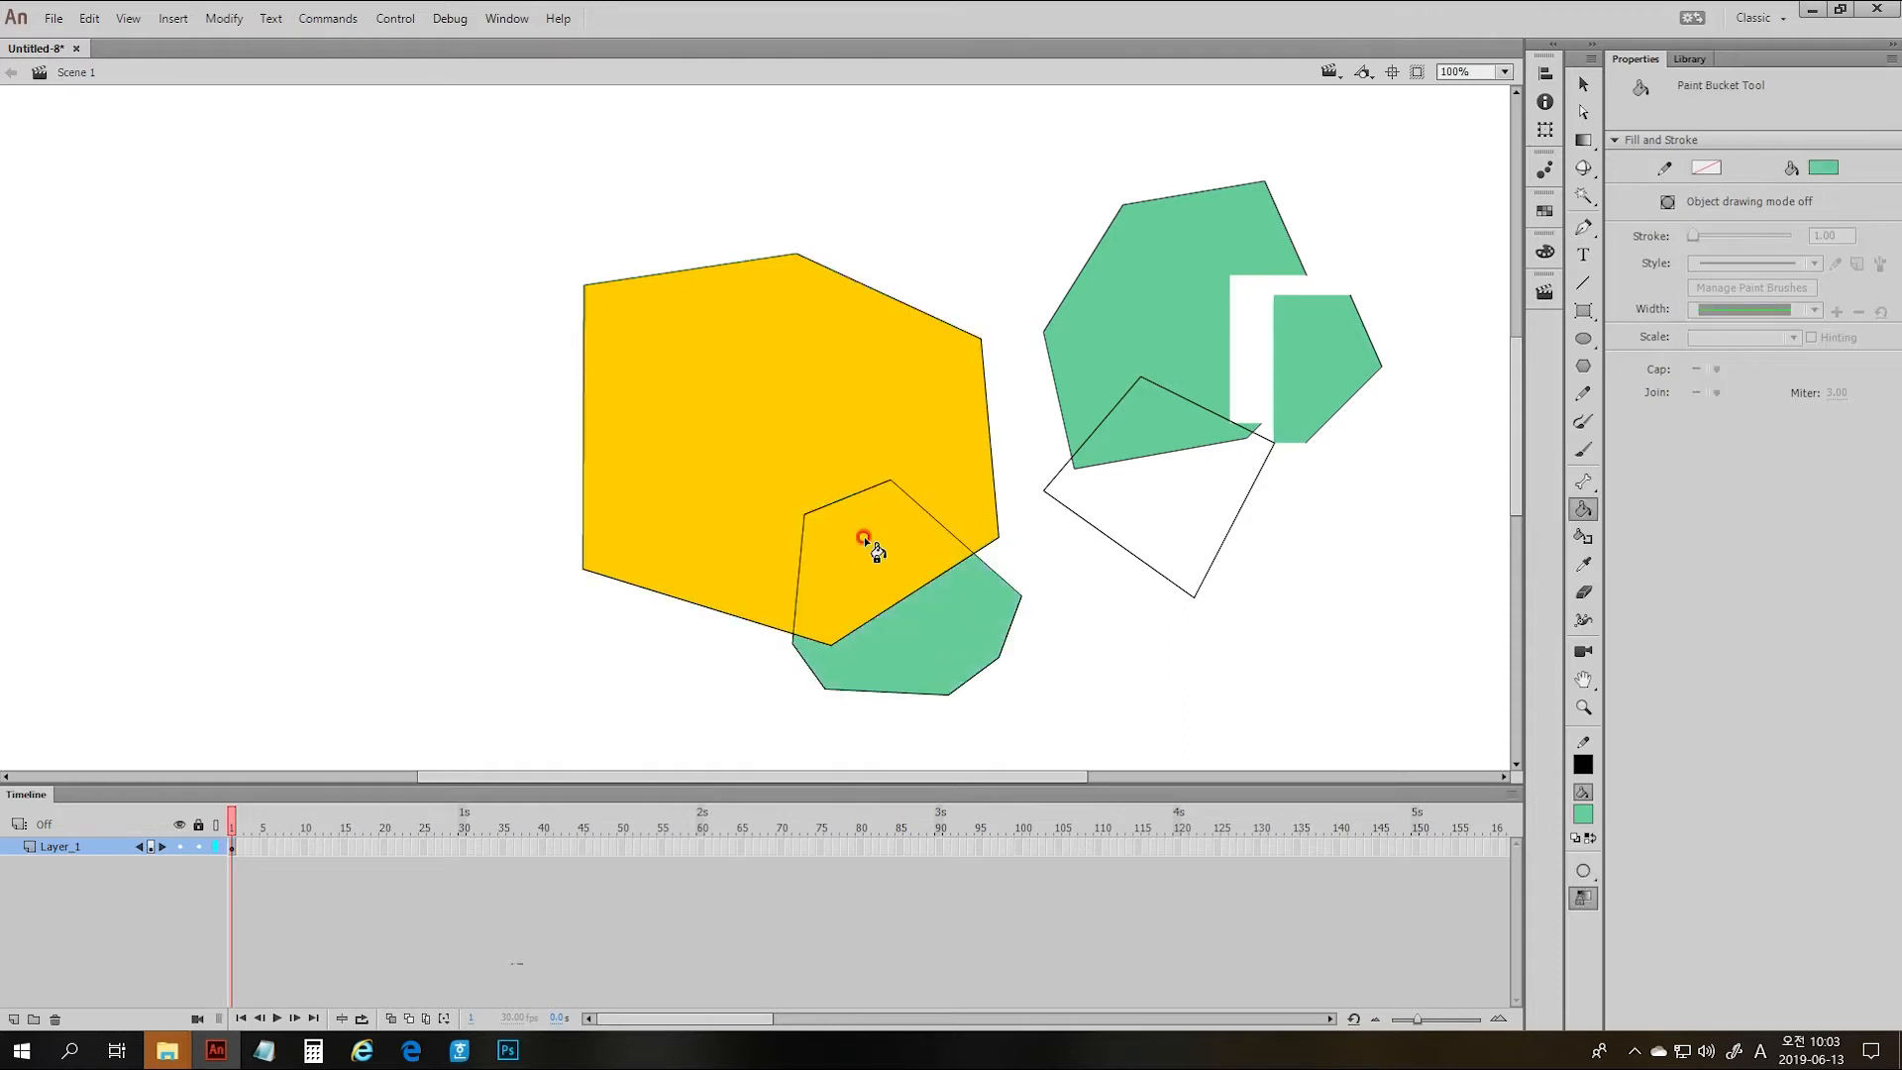
click(871, 545)
- Select the line dividing the two green sections, then select all the connected outlines of the merged shapes
key(v)
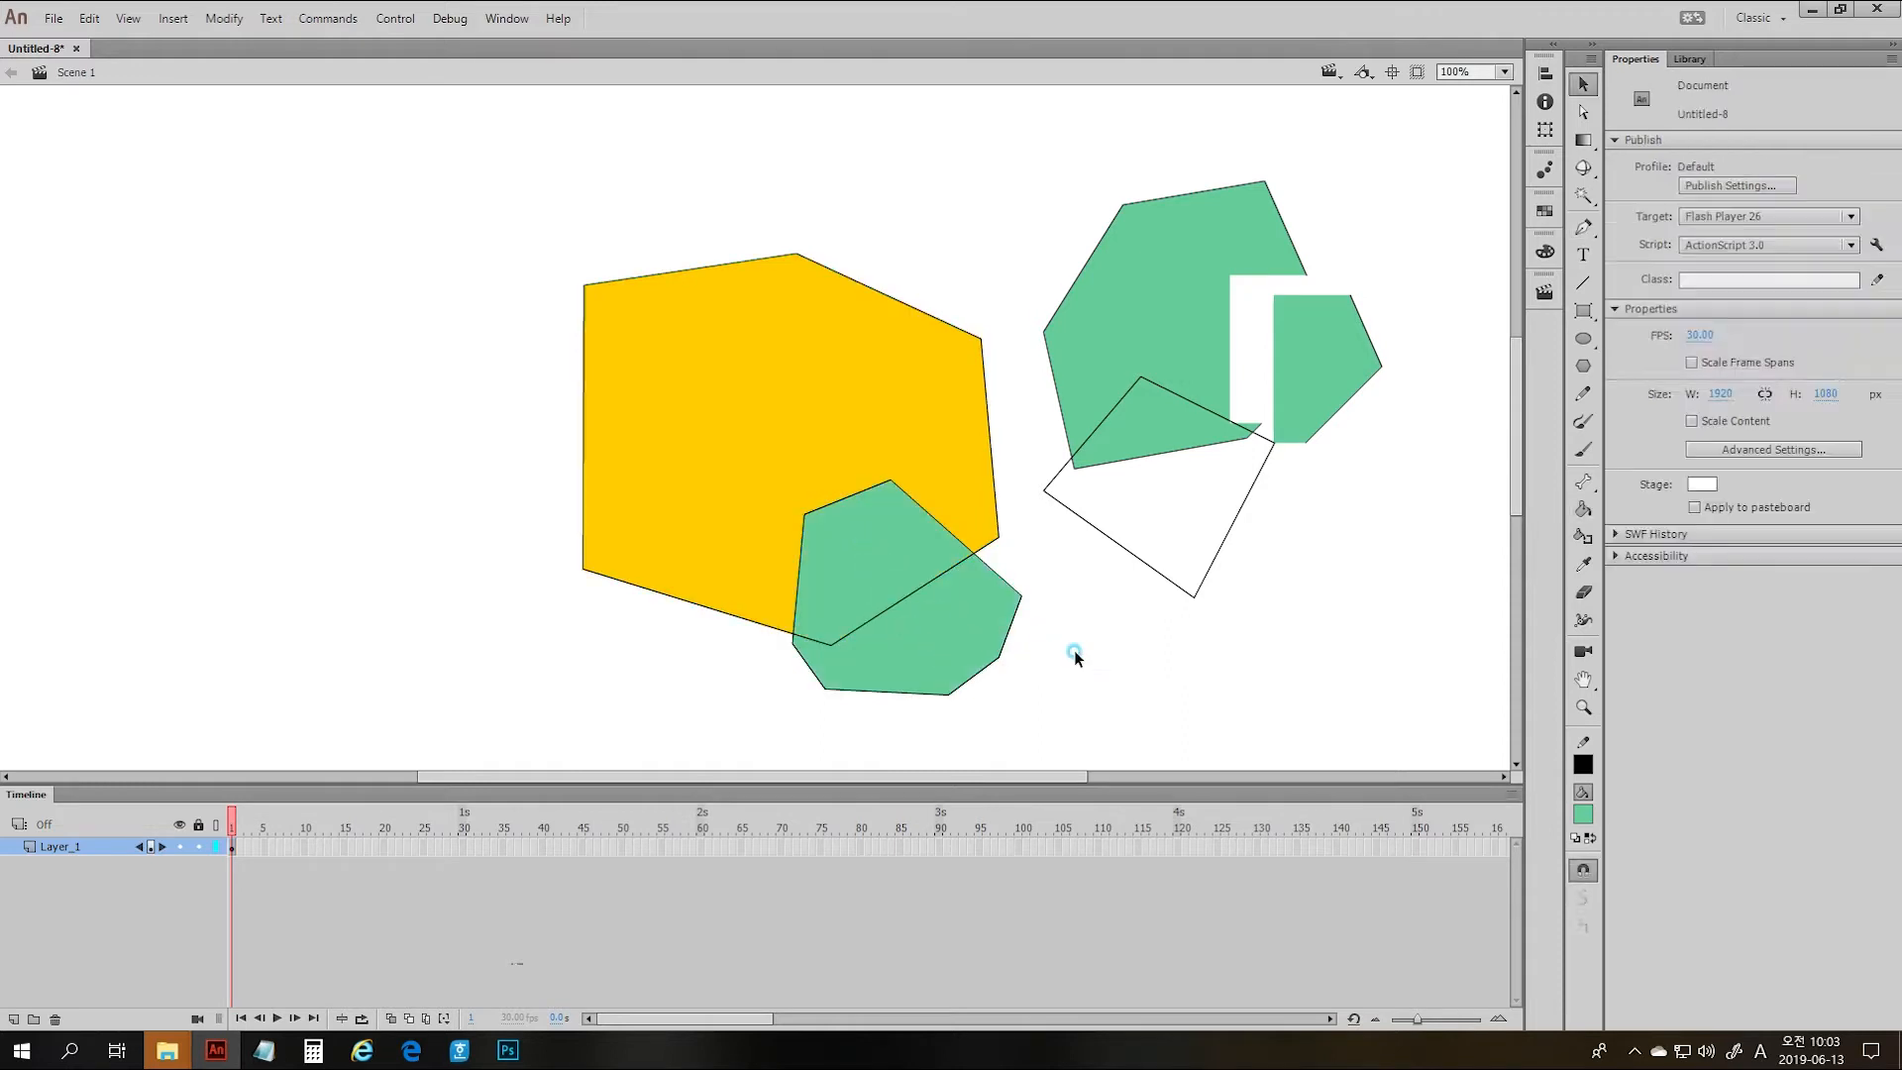
click(860, 627)
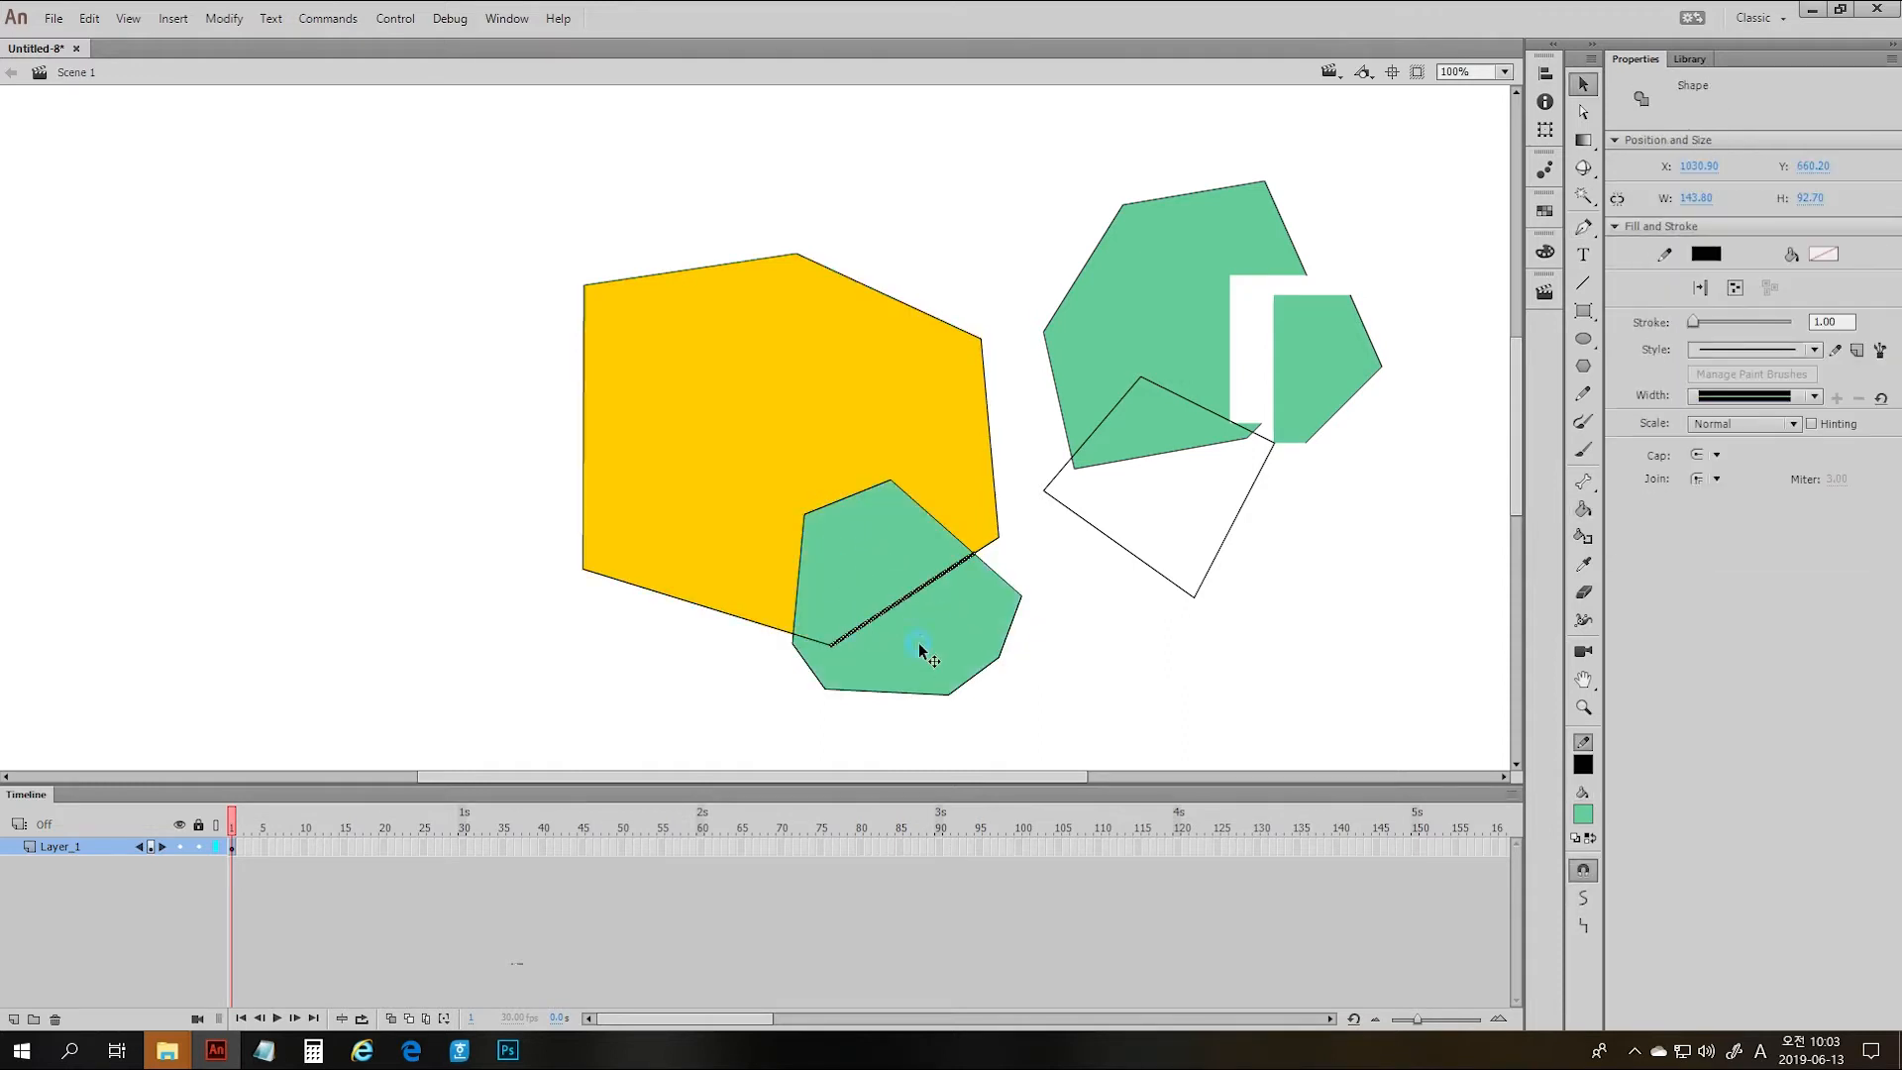
double_click(1007, 640)
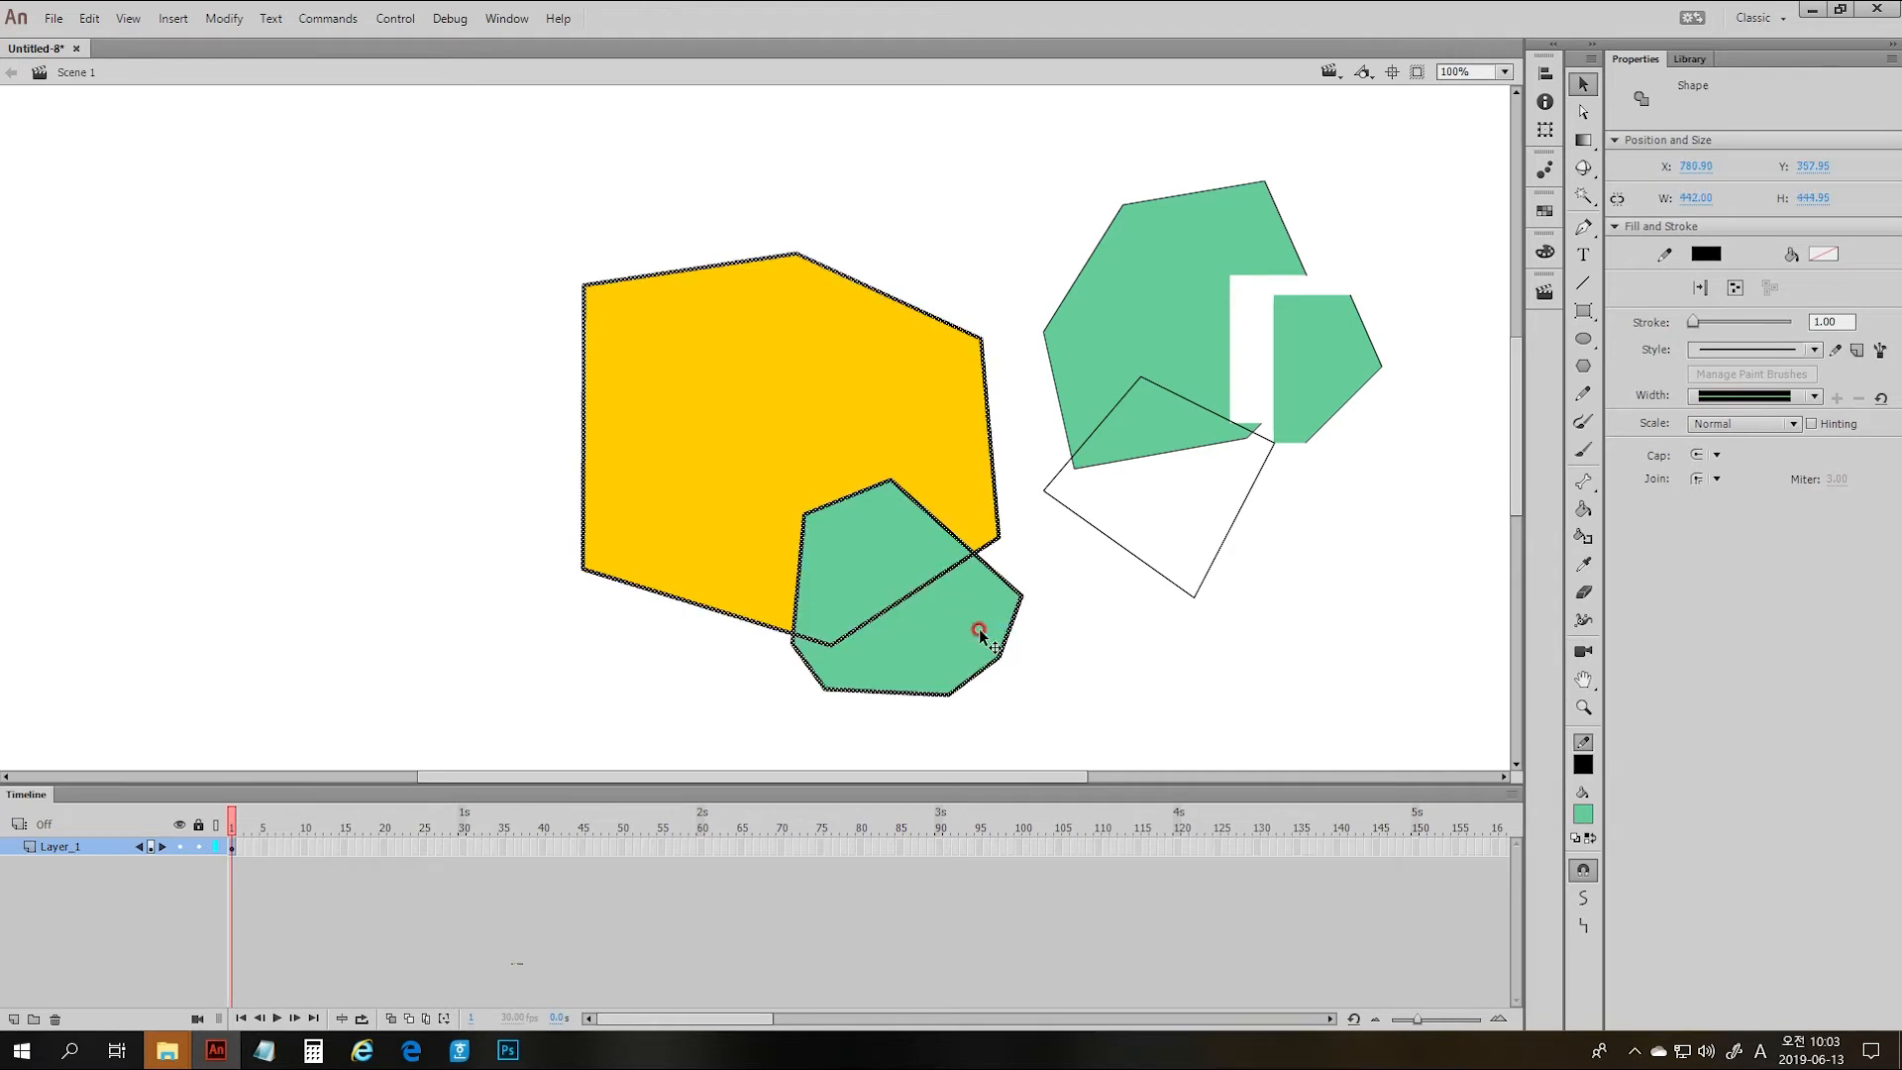
click(998, 628)
click(1006, 621)
- Select the lower green section with its outline, move it down and right, then undo the move
double_click(941, 631)
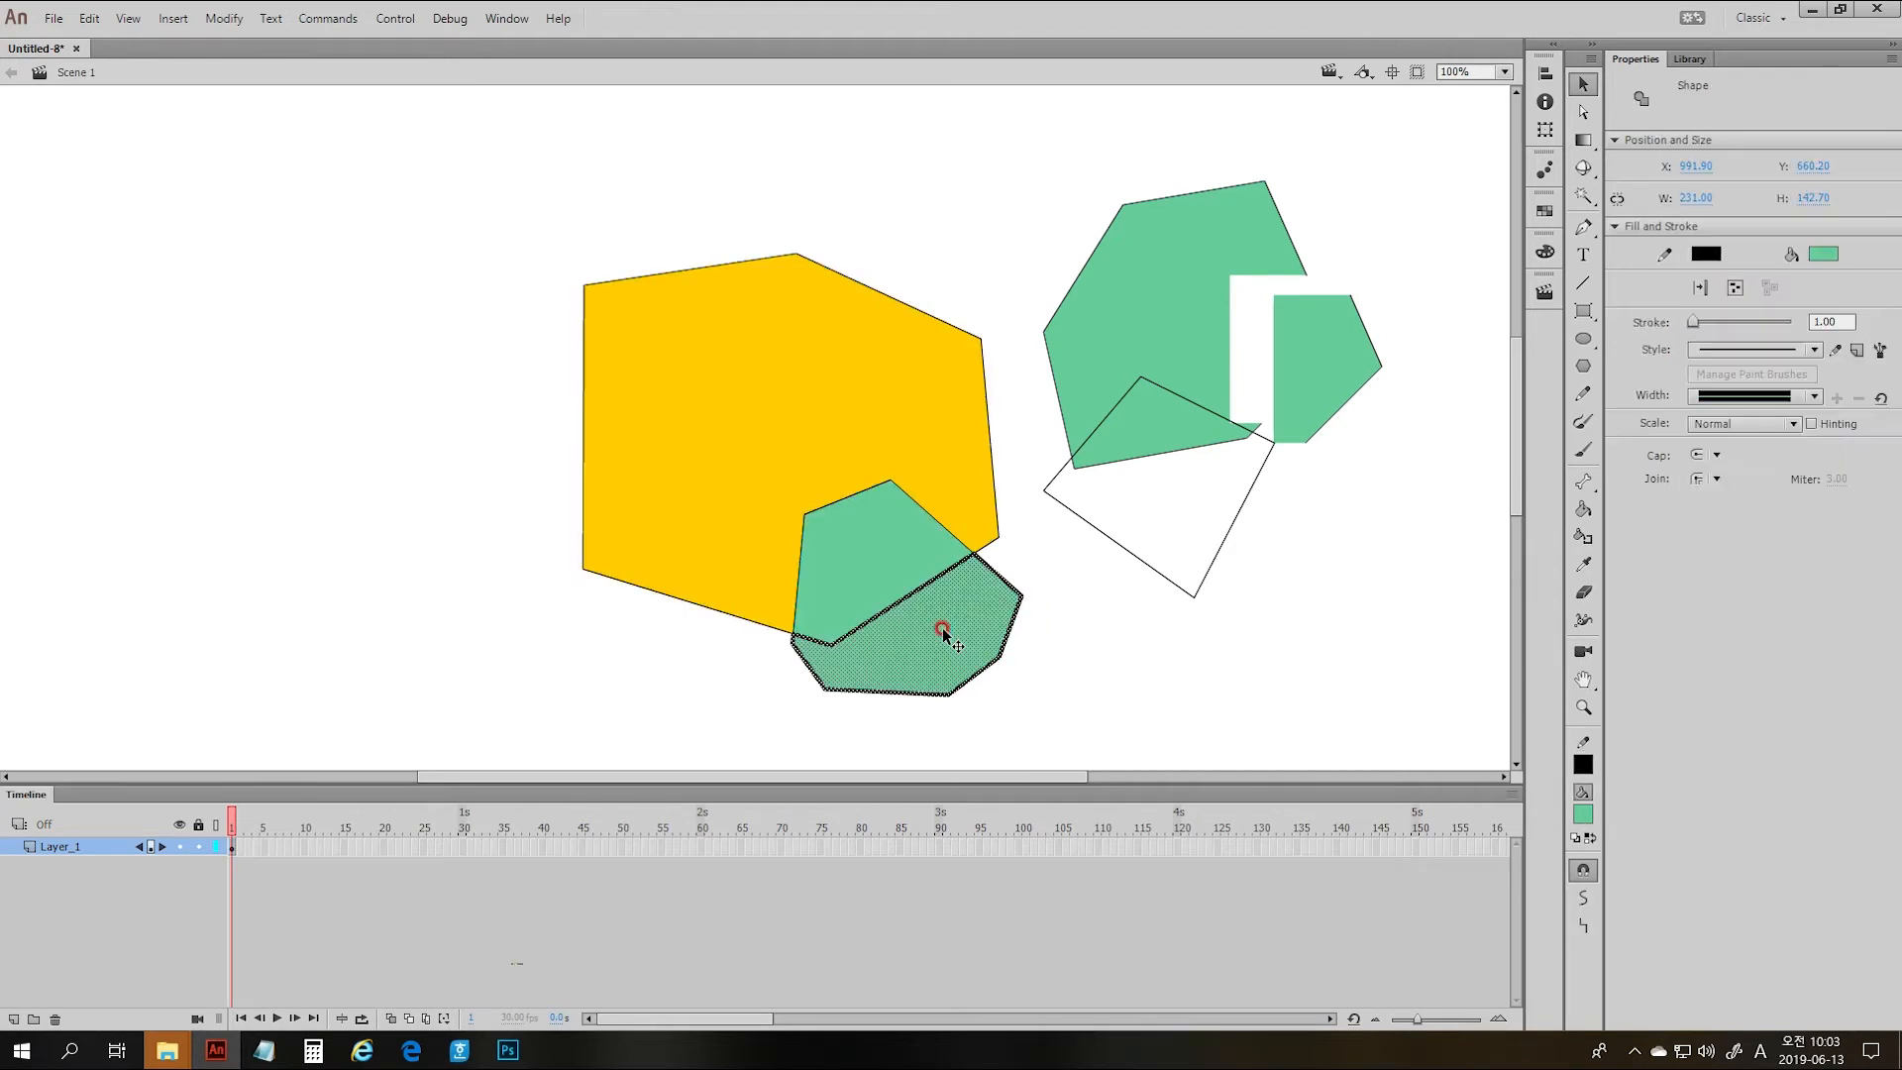
drag(896, 645, 1030, 723)
key(ctrl+z)
click(1057, 650)
- Compare selecting only the upper green section's fill with selecting the separate drawing objects, then clear the selection
click(884, 565)
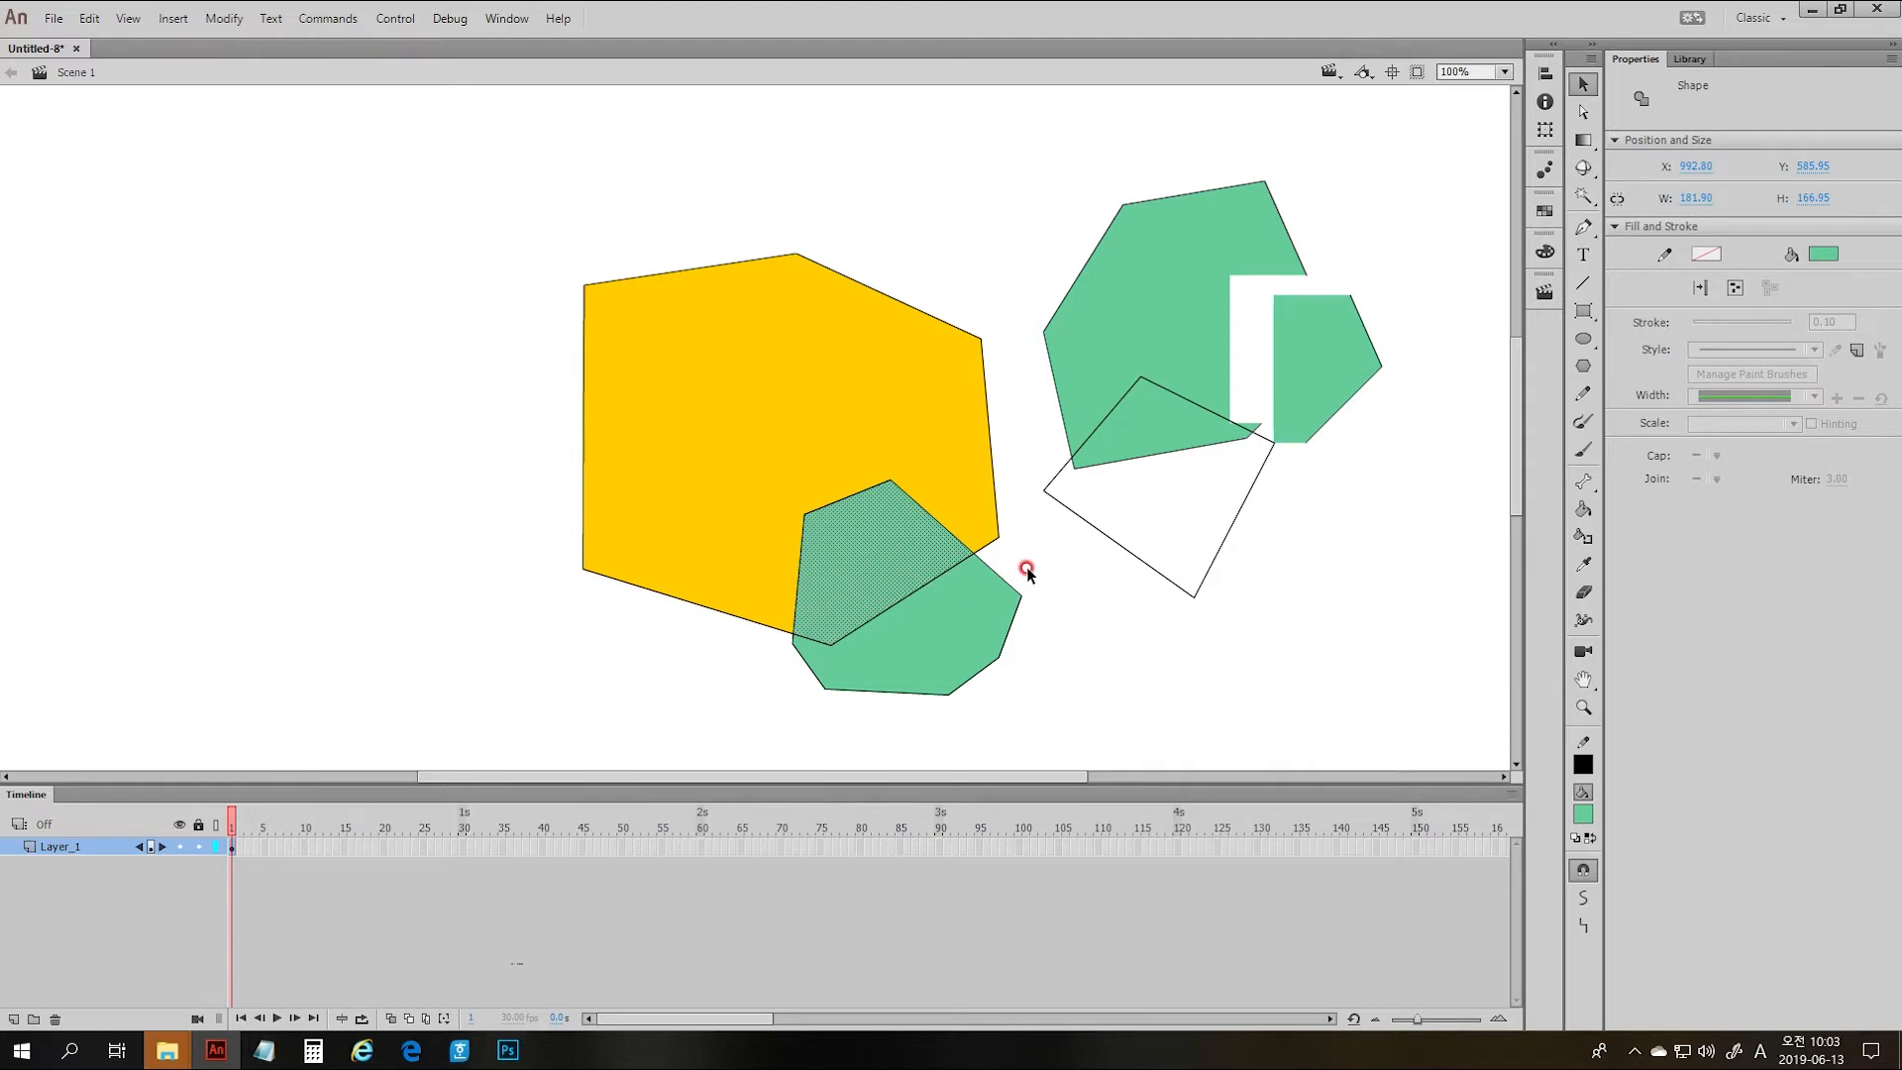
click(1085, 639)
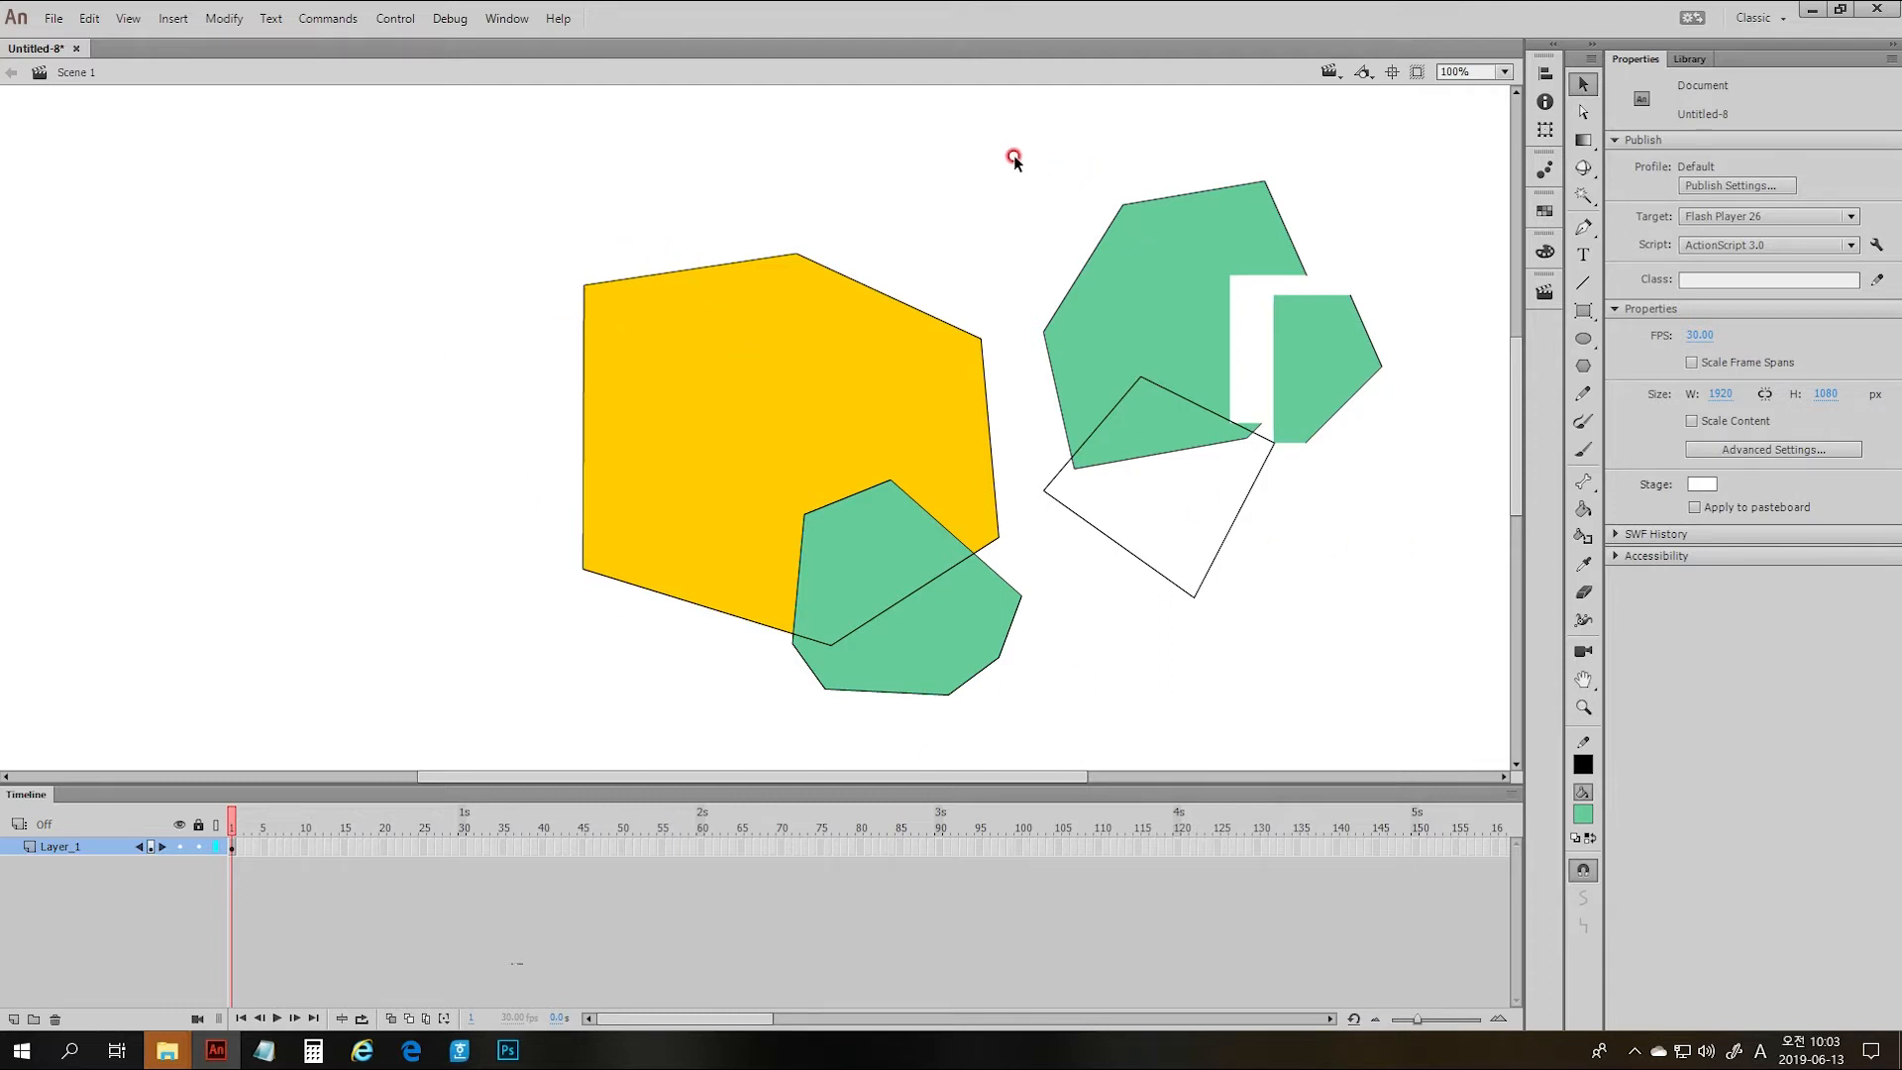
drag(998, 138, 1407, 596)
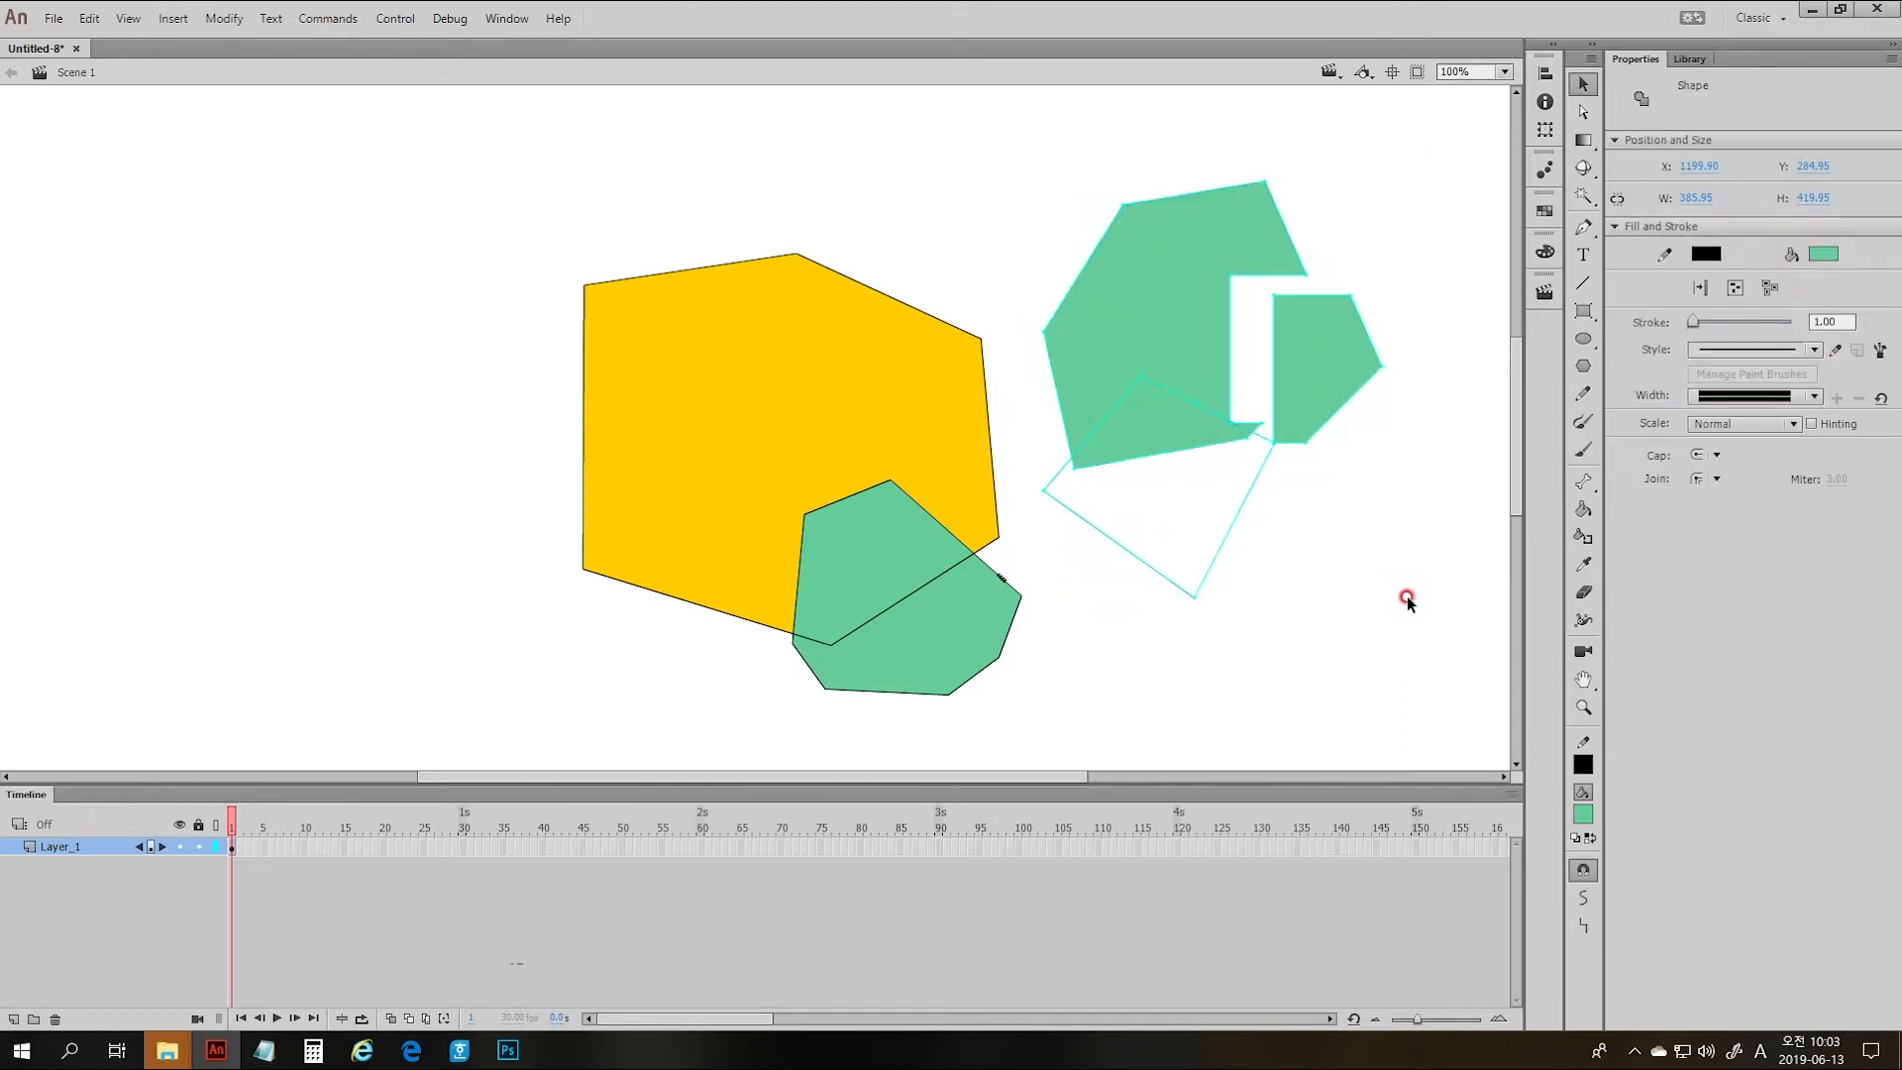
click(1189, 630)
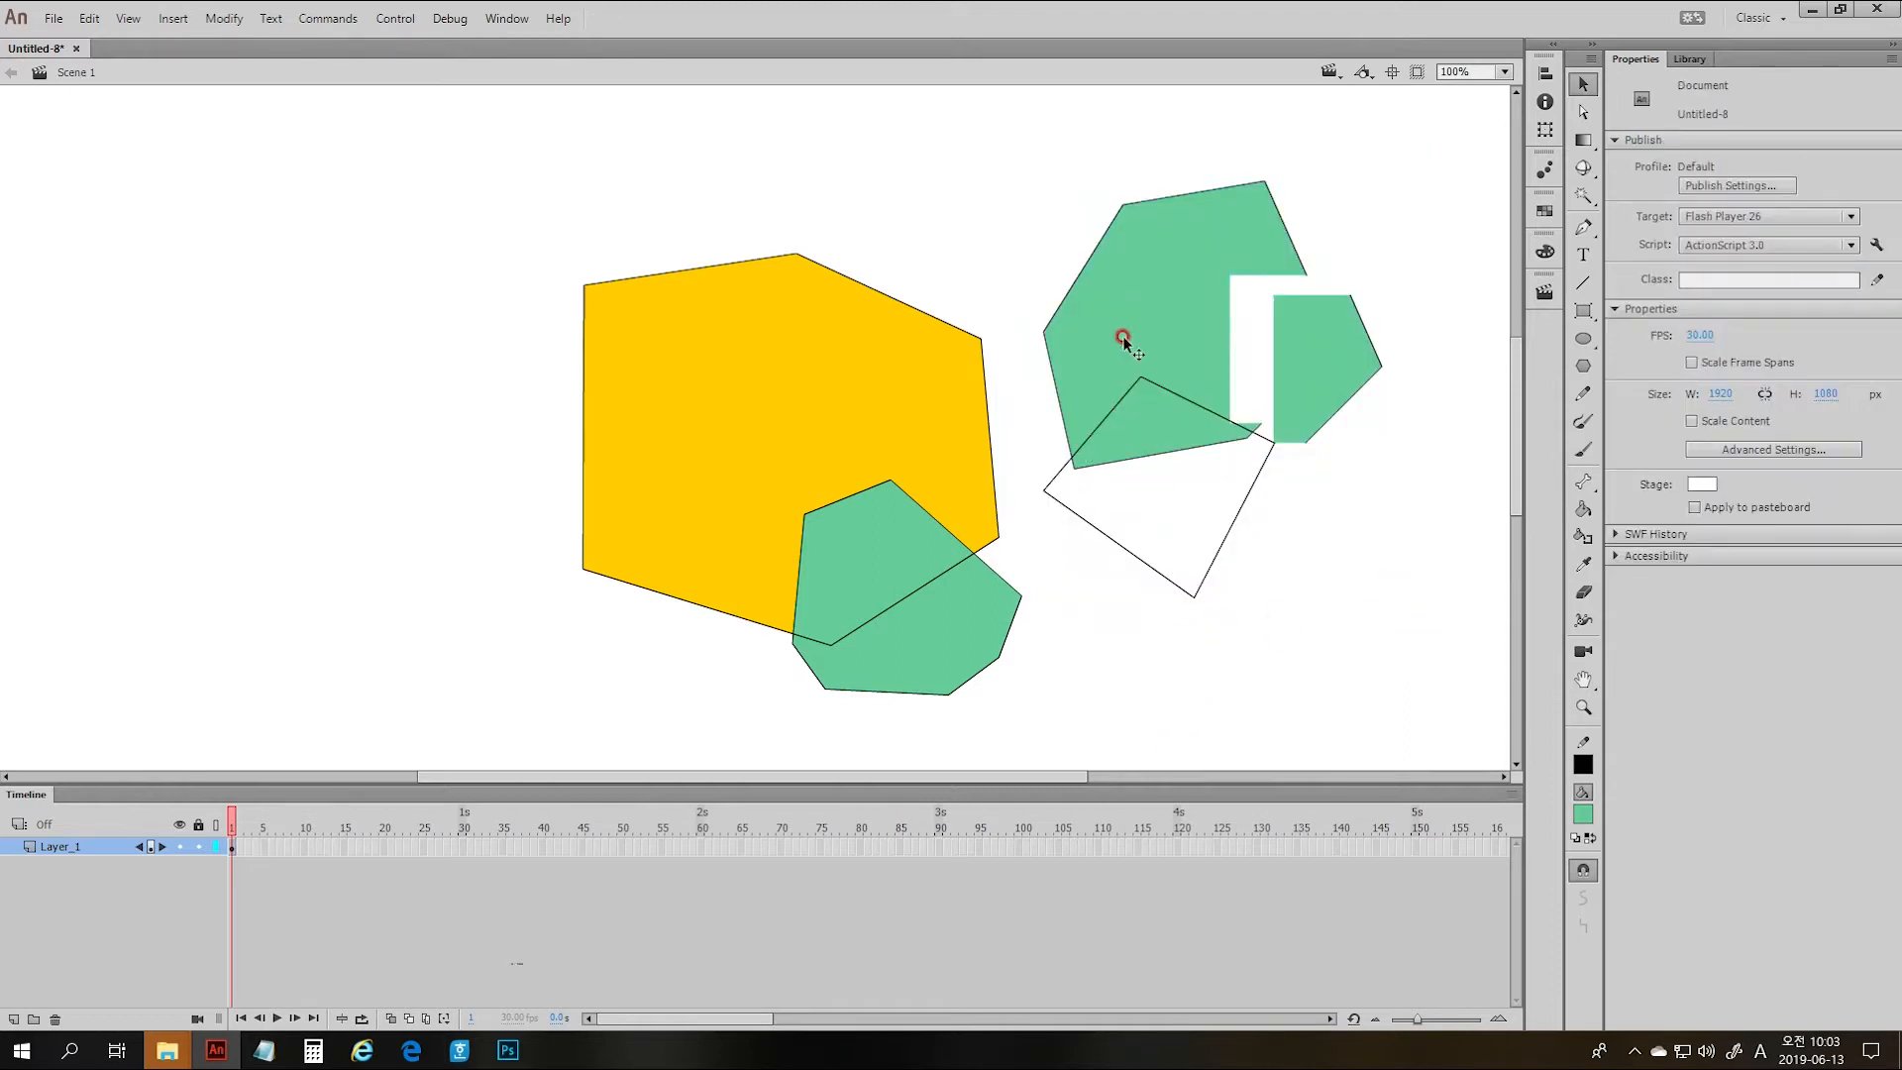
click(1286, 230)
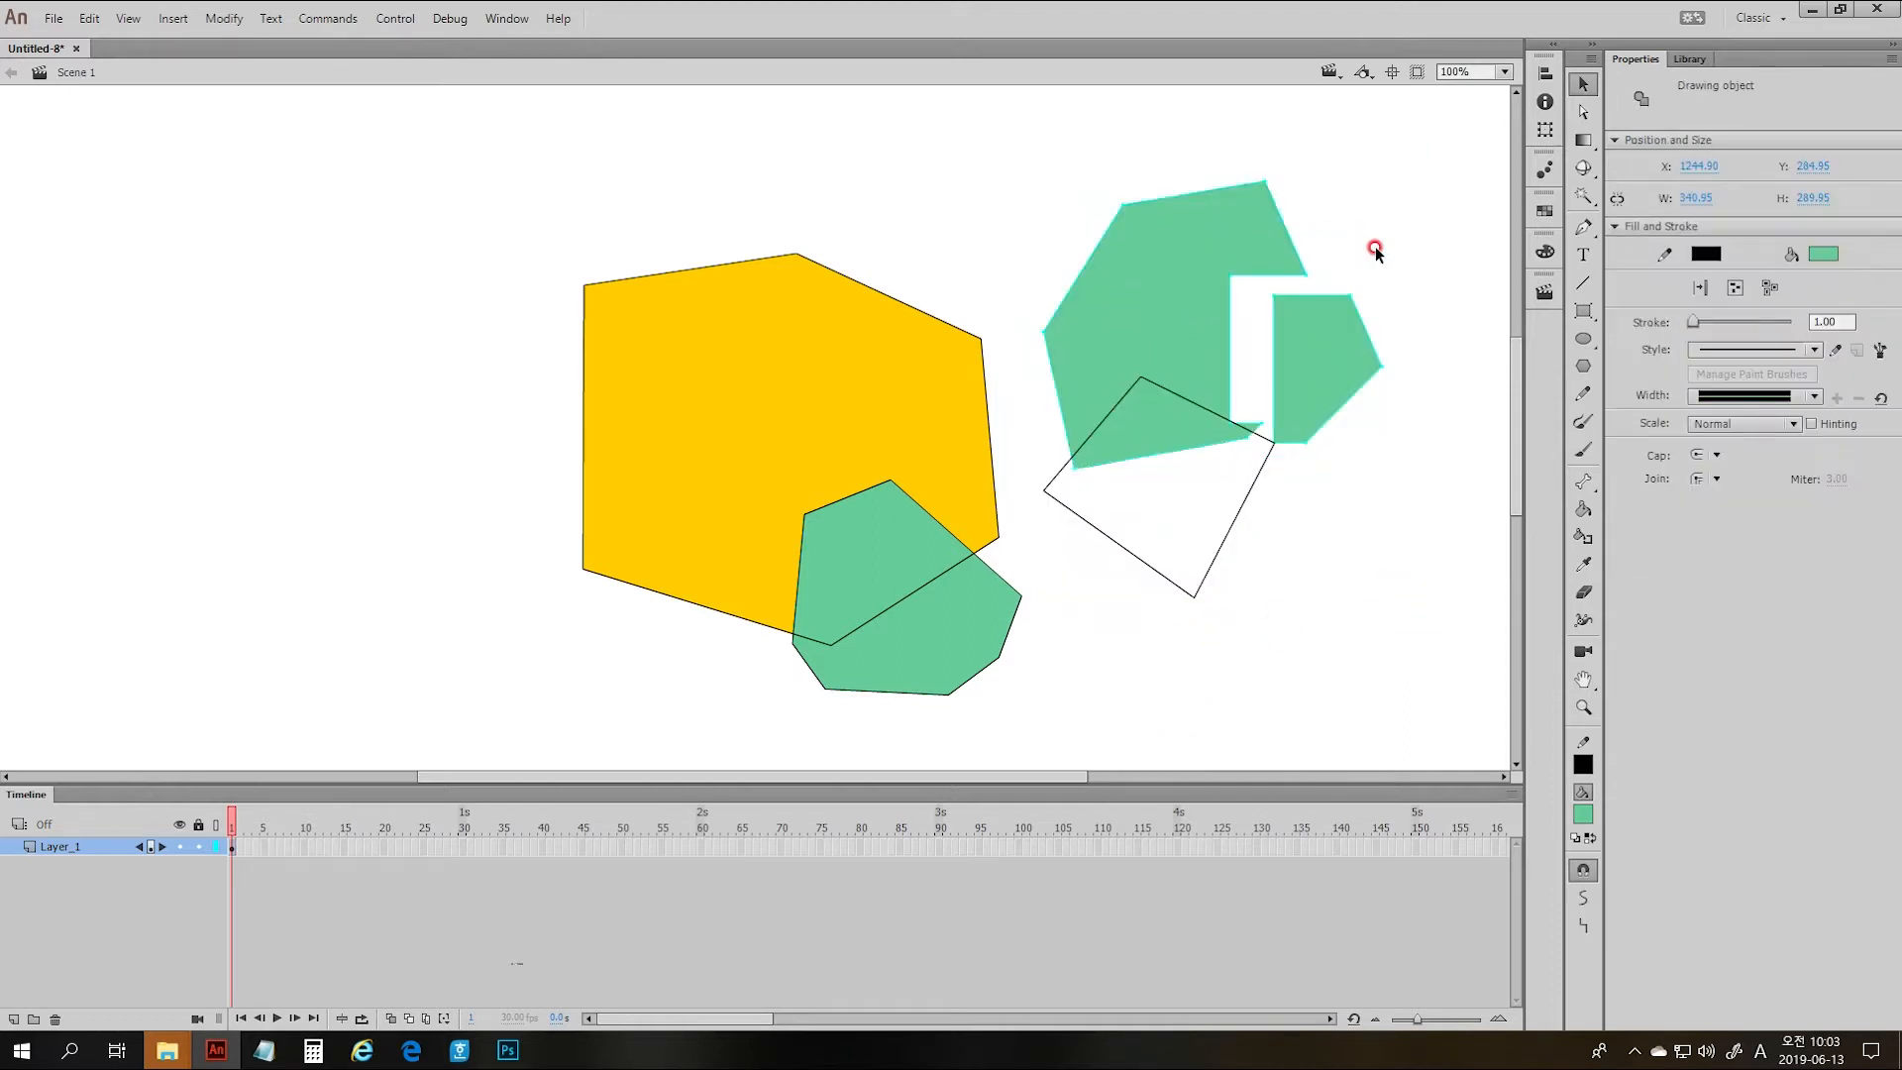
click(1379, 248)
- Add anchor points along the split green drawing object's upper edges with the Add Anchor Point tool
click(1585, 230)
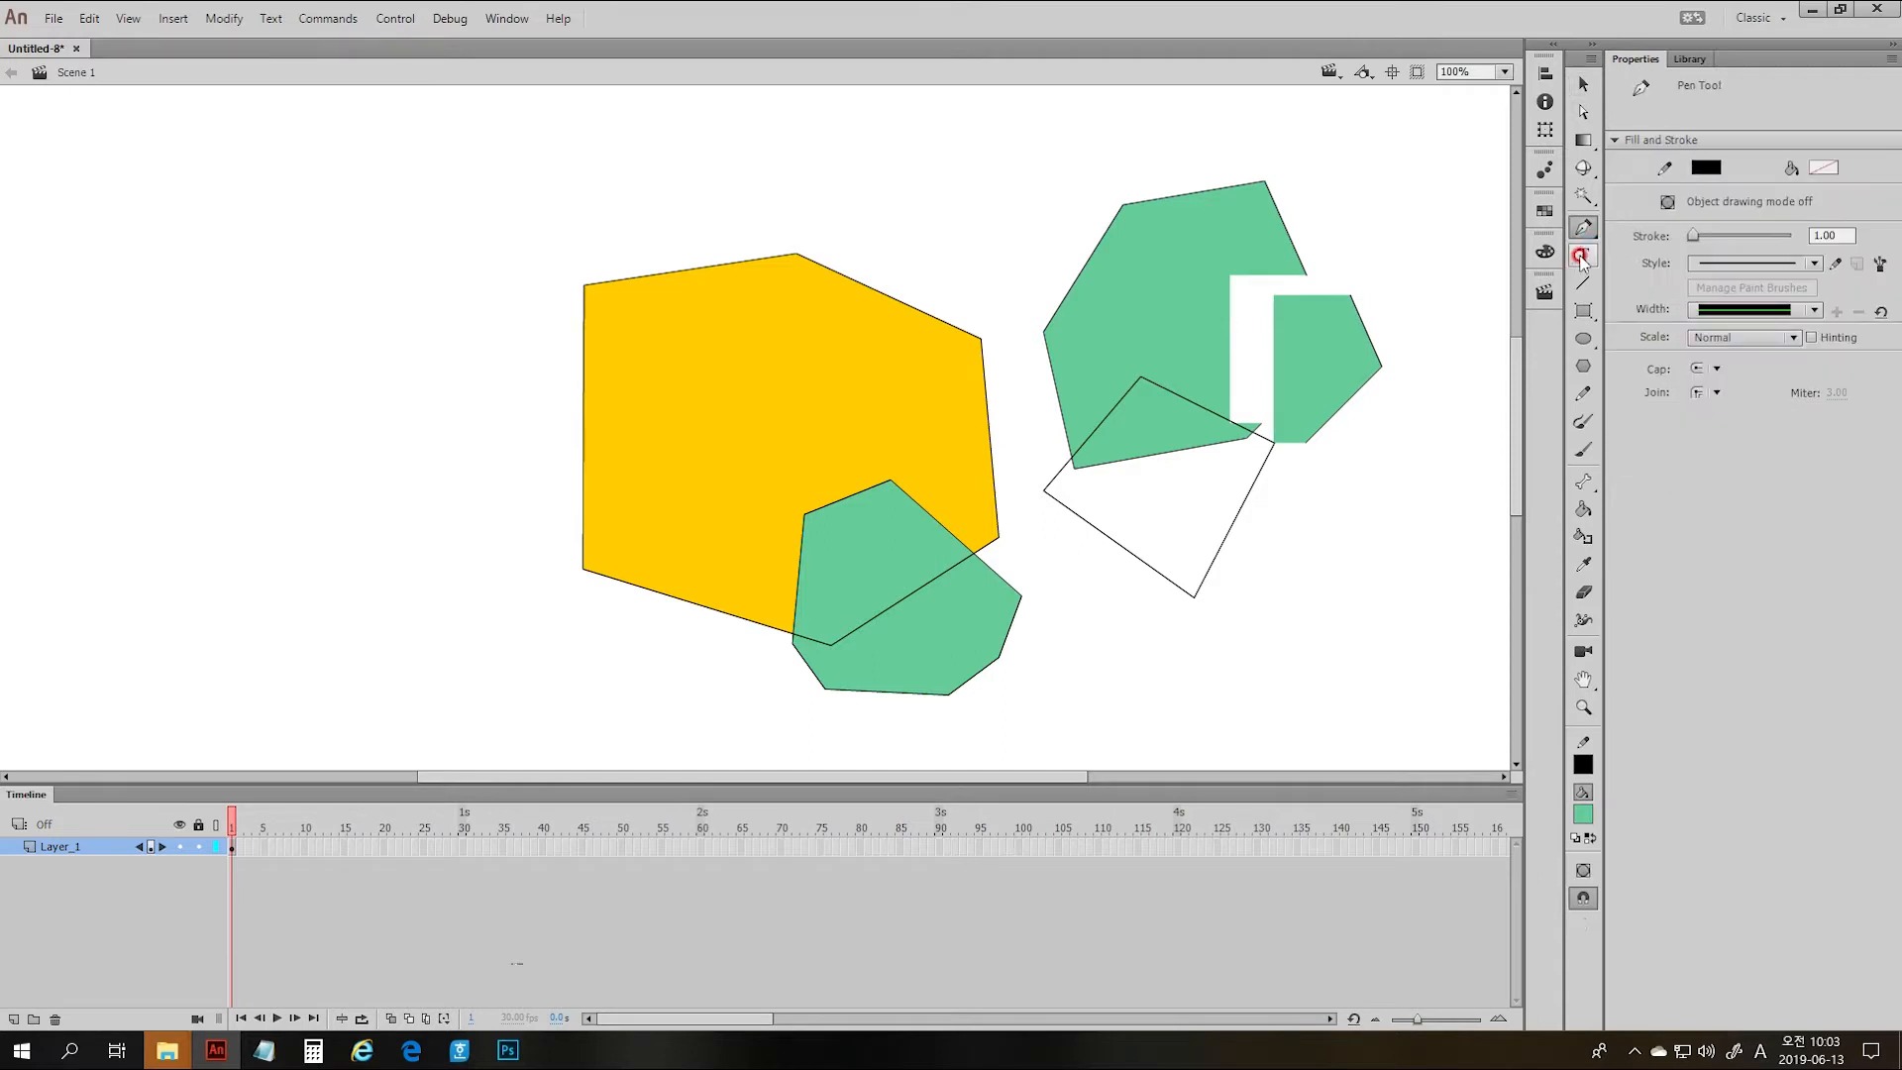
drag(1587, 238, 1612, 248)
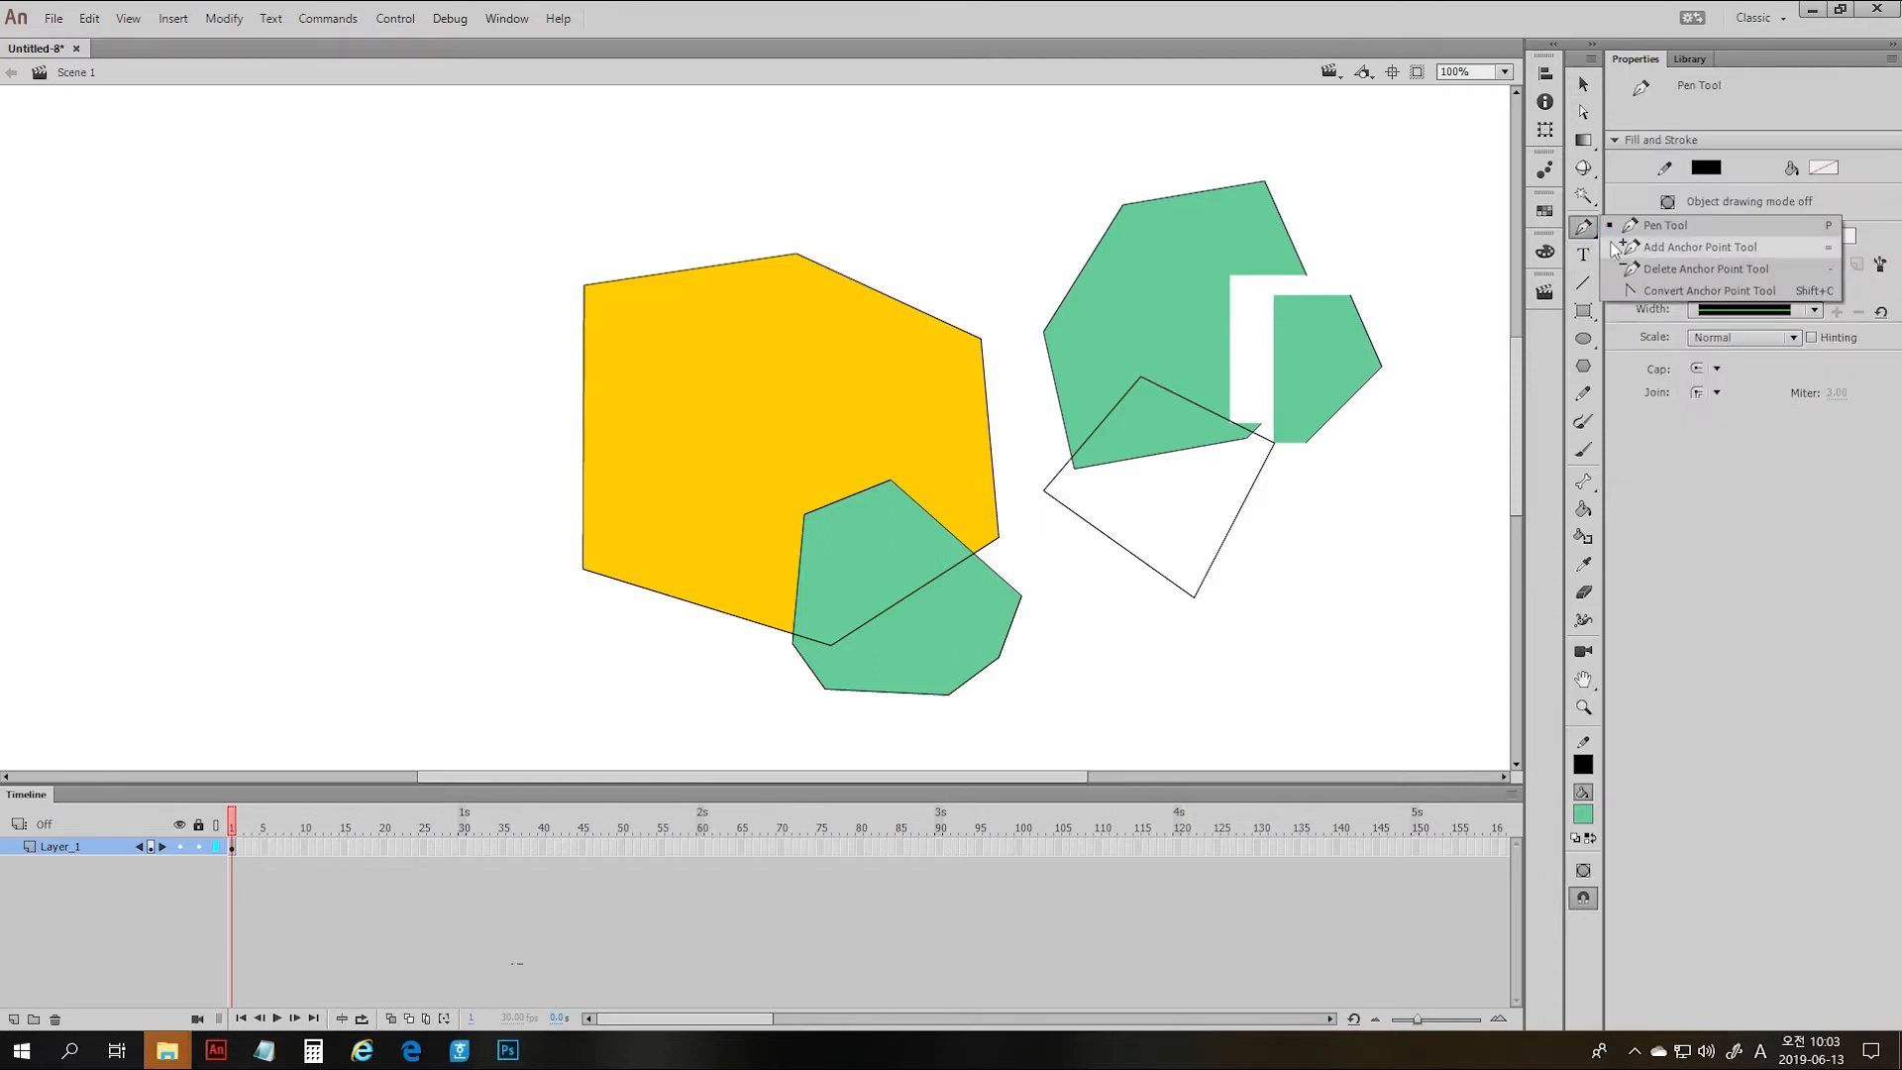
click(1670, 254)
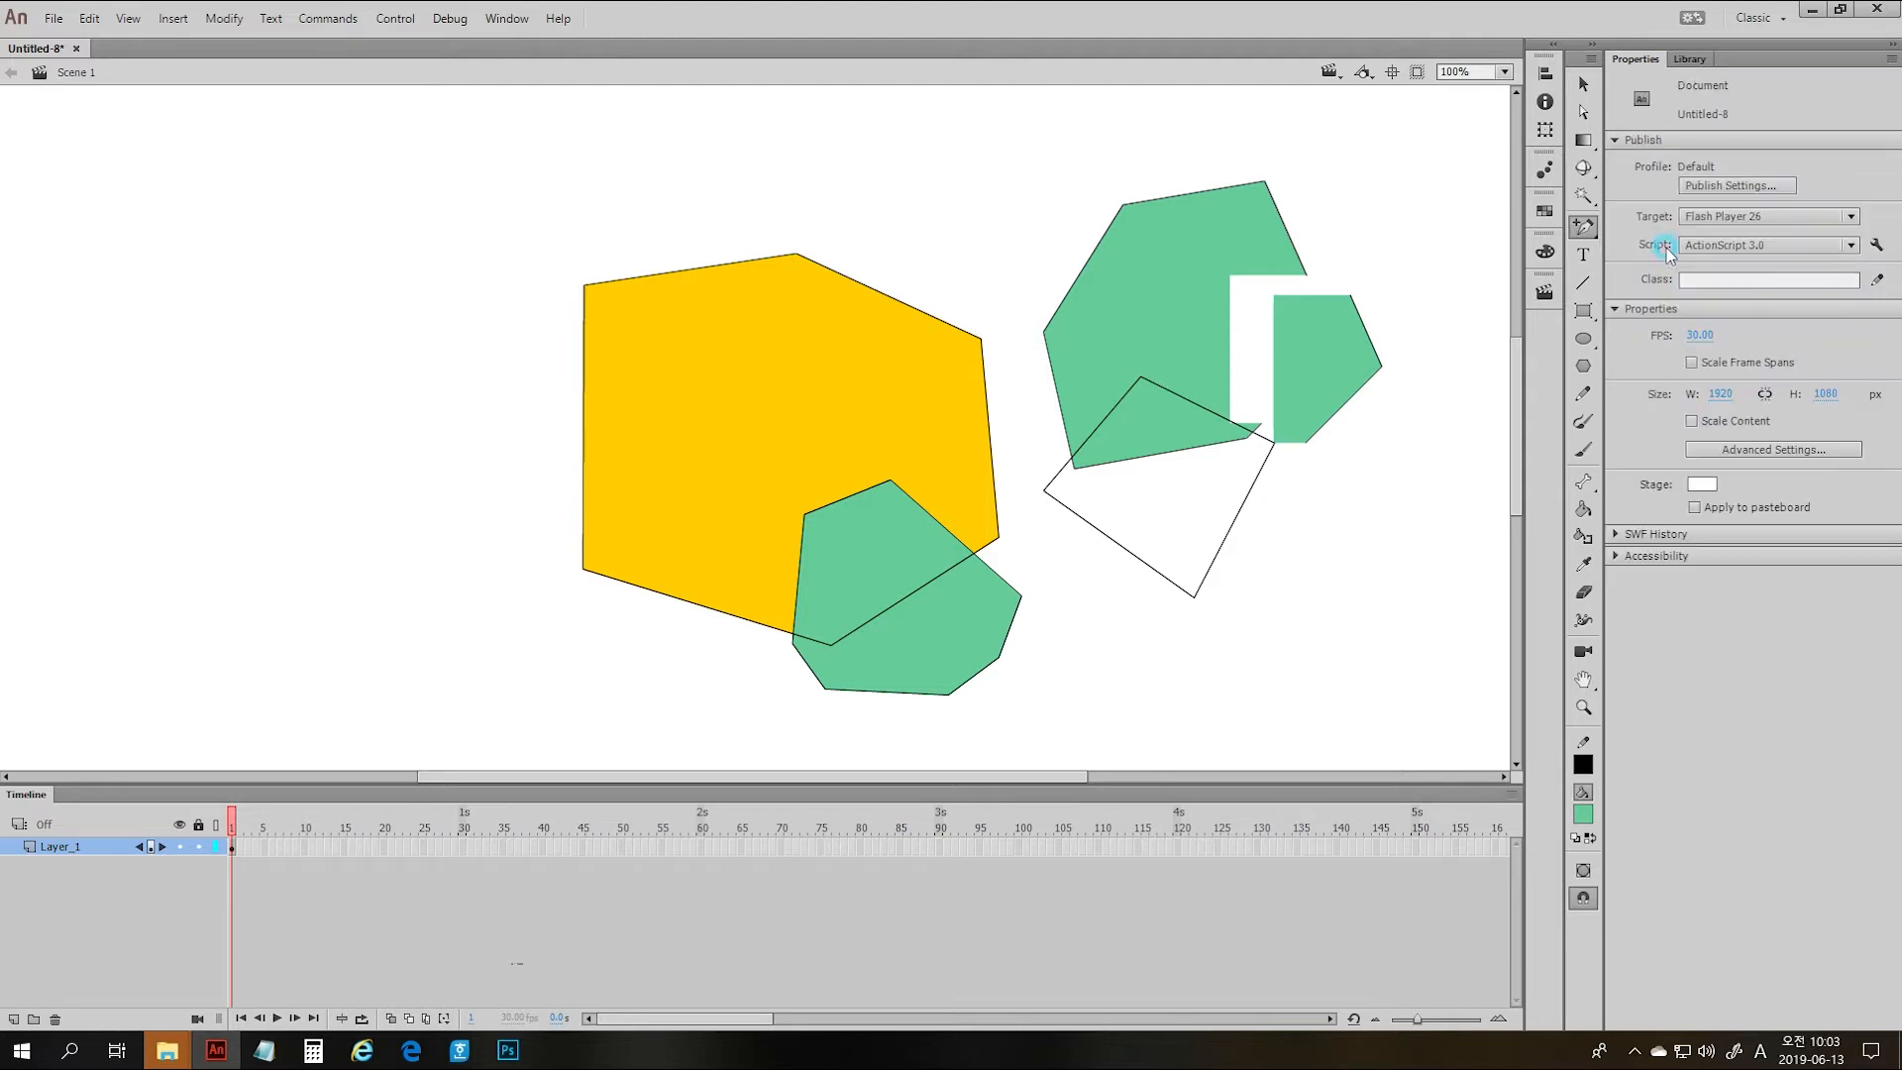
click(1152, 201)
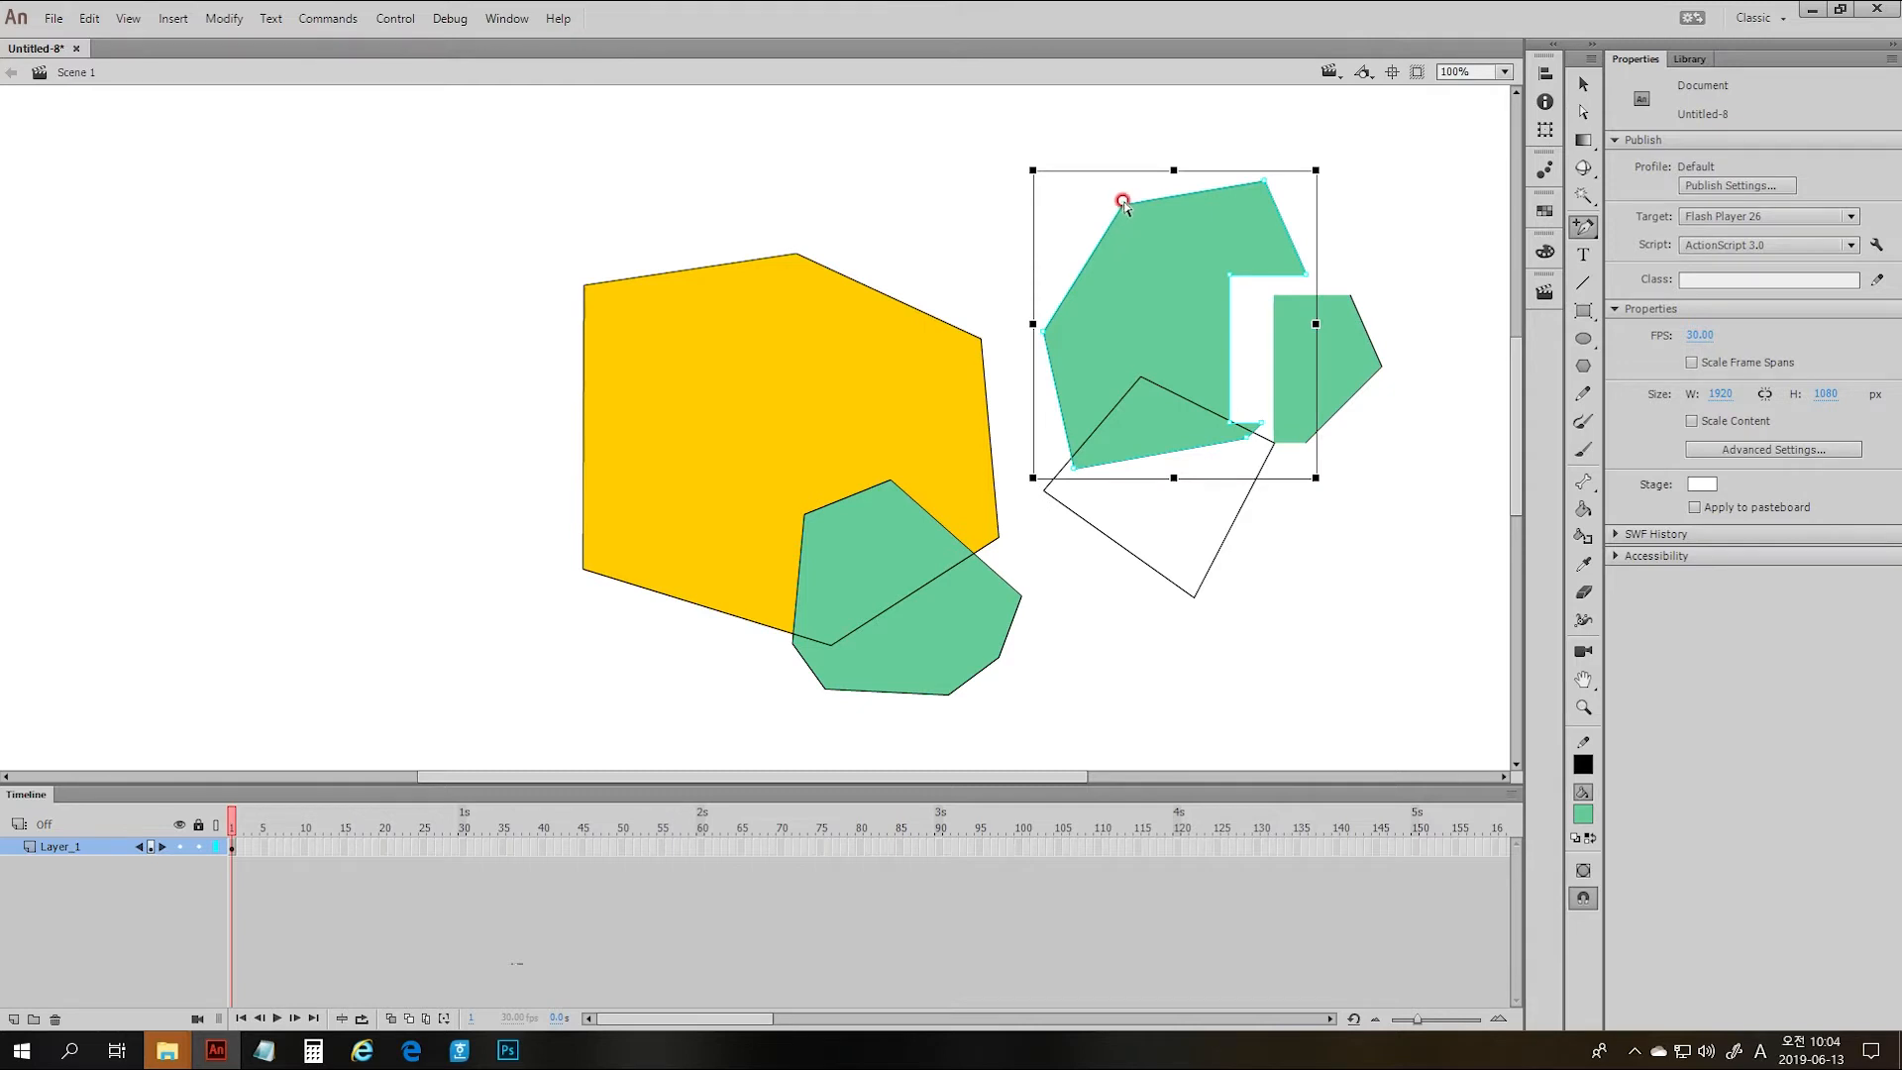
click(1045, 330)
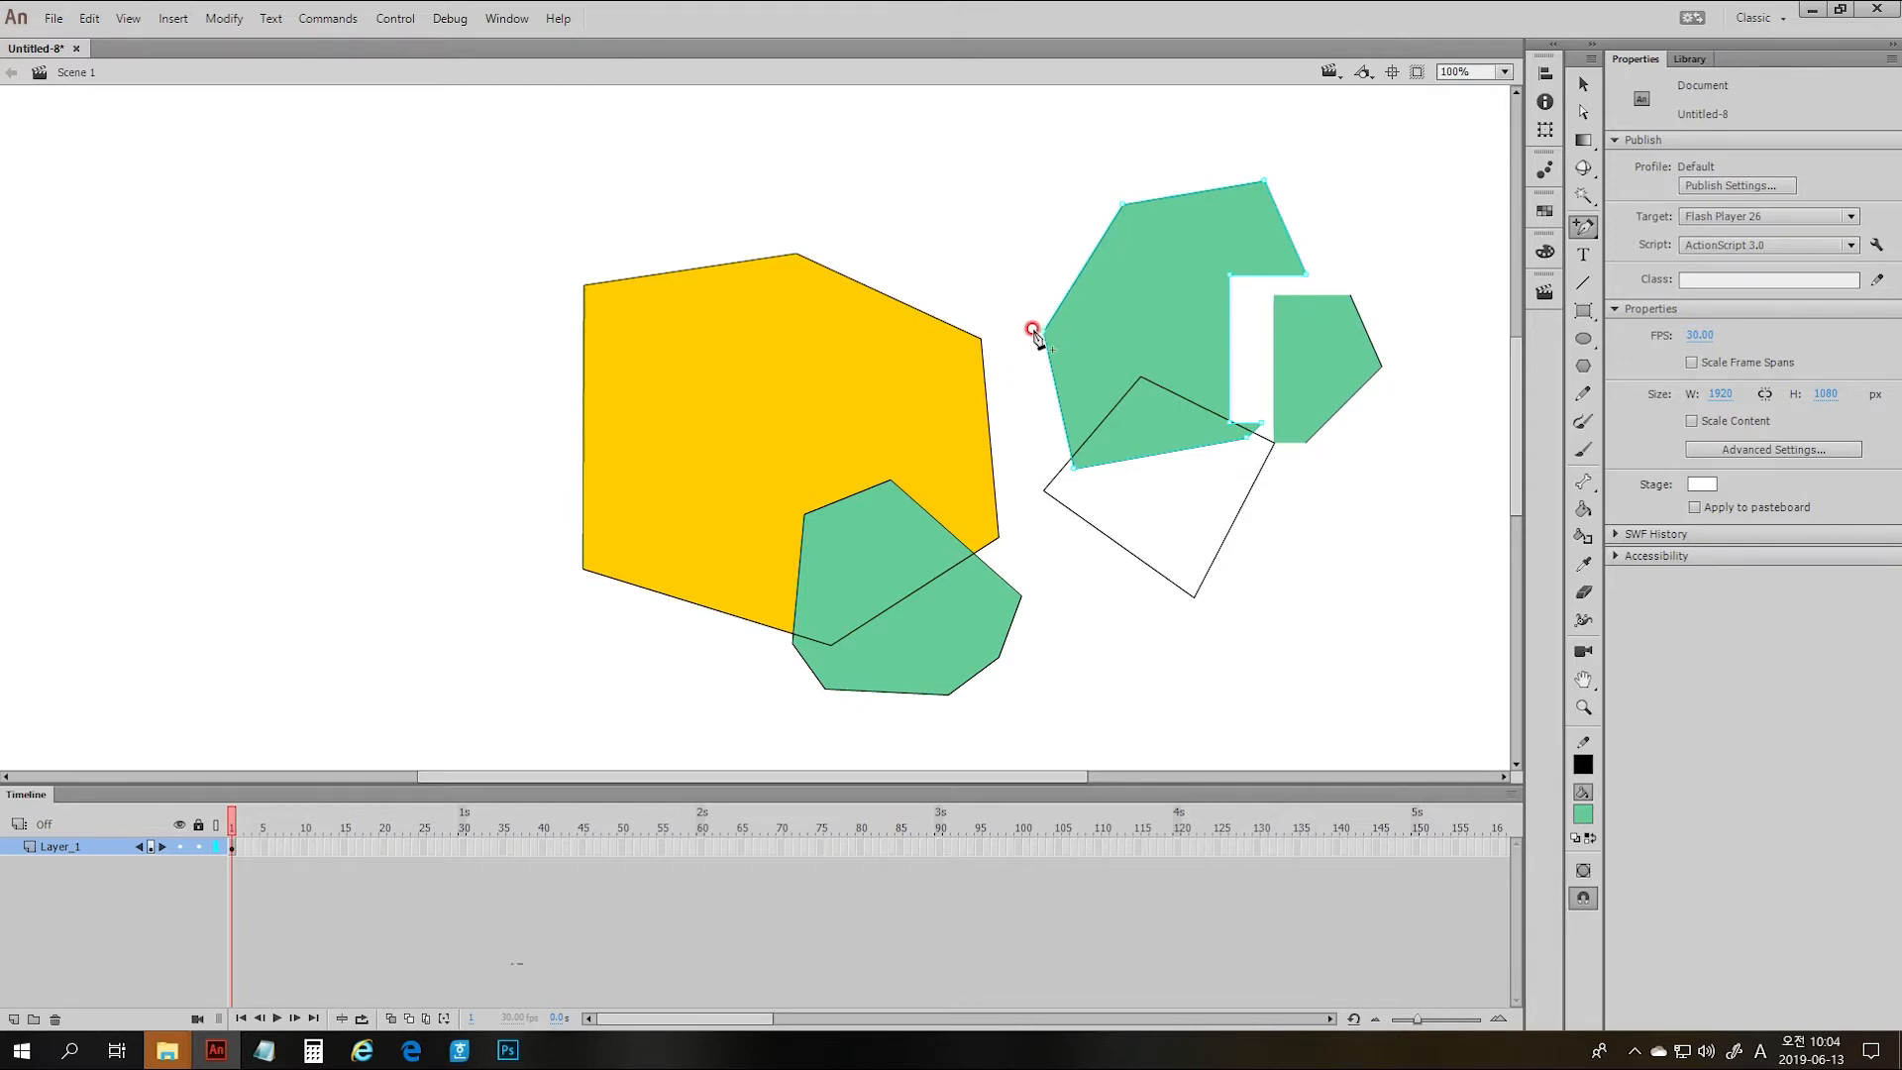
click(1091, 253)
click(1054, 418)
click(1304, 463)
click(1143, 463)
- Remove the anchor point at the green object's upper-right corner with the Delete Anchor Point tool
drag(1584, 224, 1683, 278)
click(1264, 182)
click(1263, 181)
- Round the green object's leftmost corner into a smooth curve with the Convert Anchor Point tool, then deselect the object
drag(1583, 226, 1628, 245)
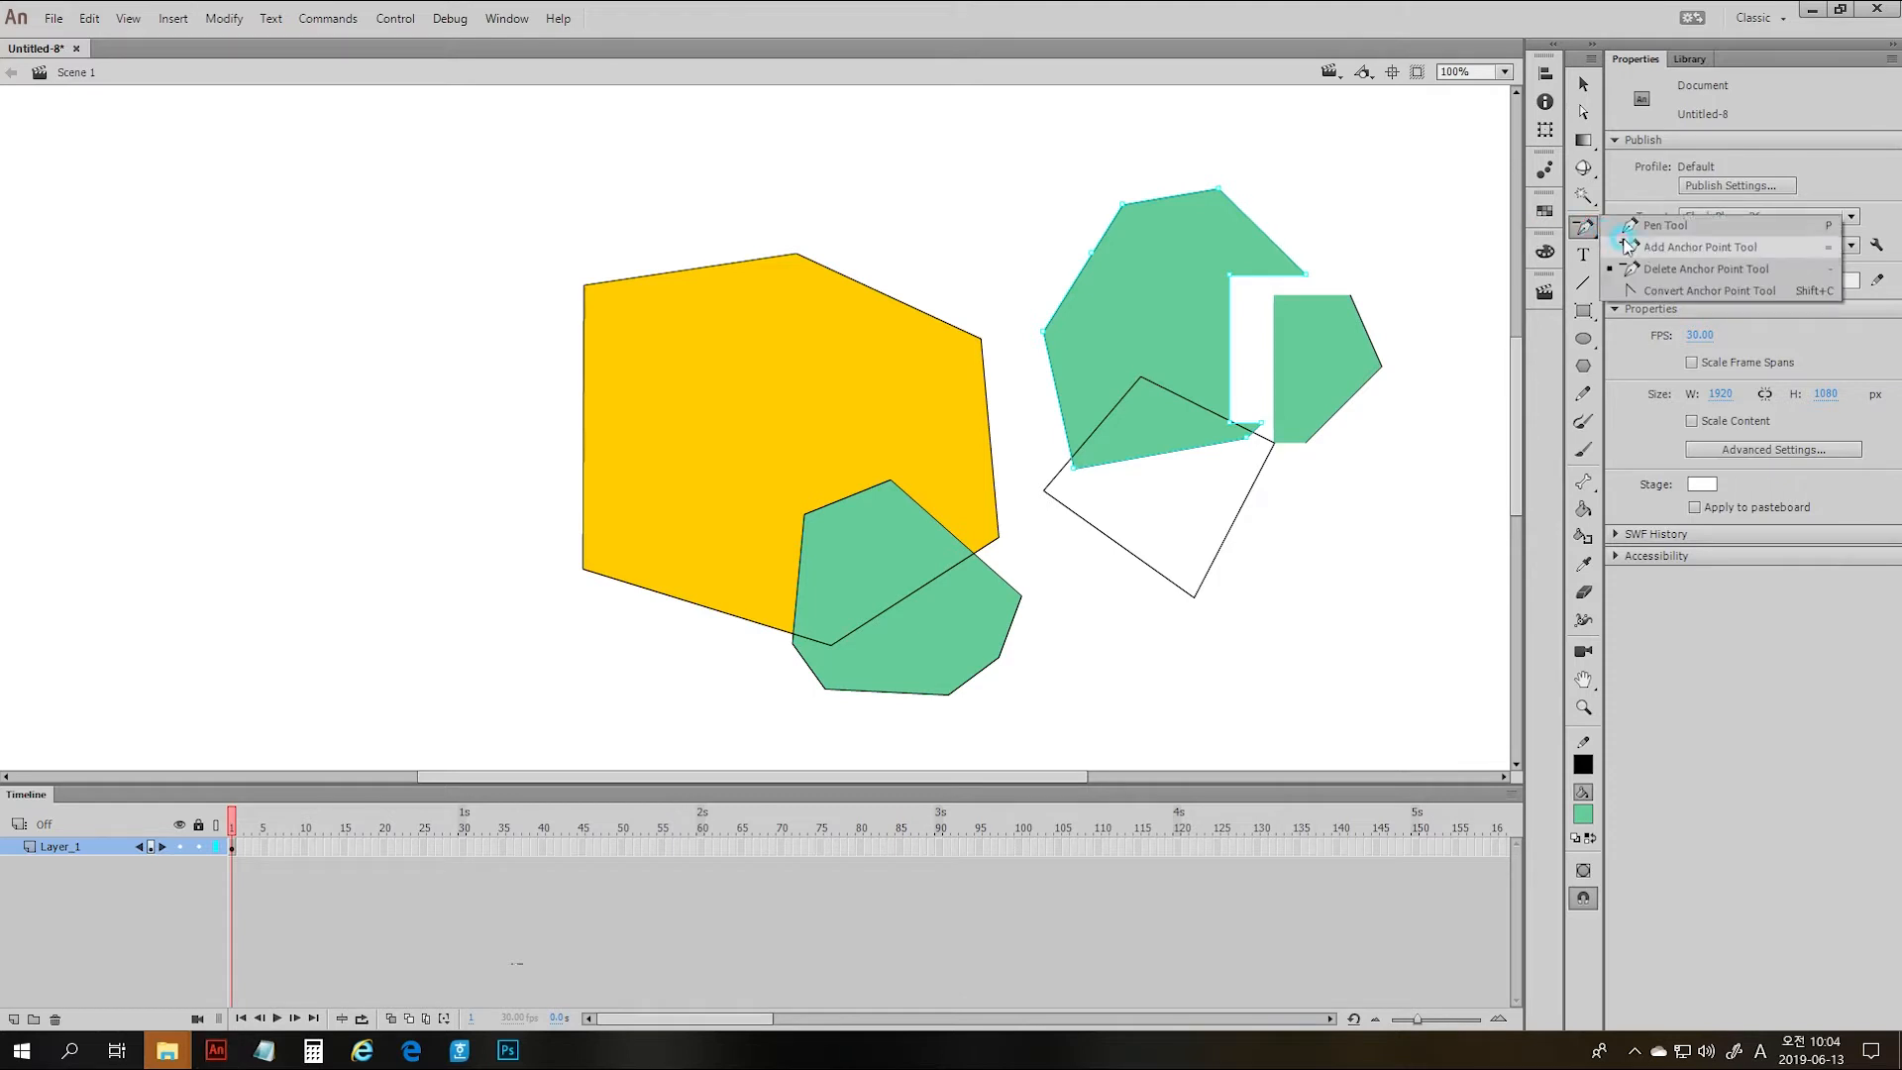
click(1704, 291)
click(1108, 385)
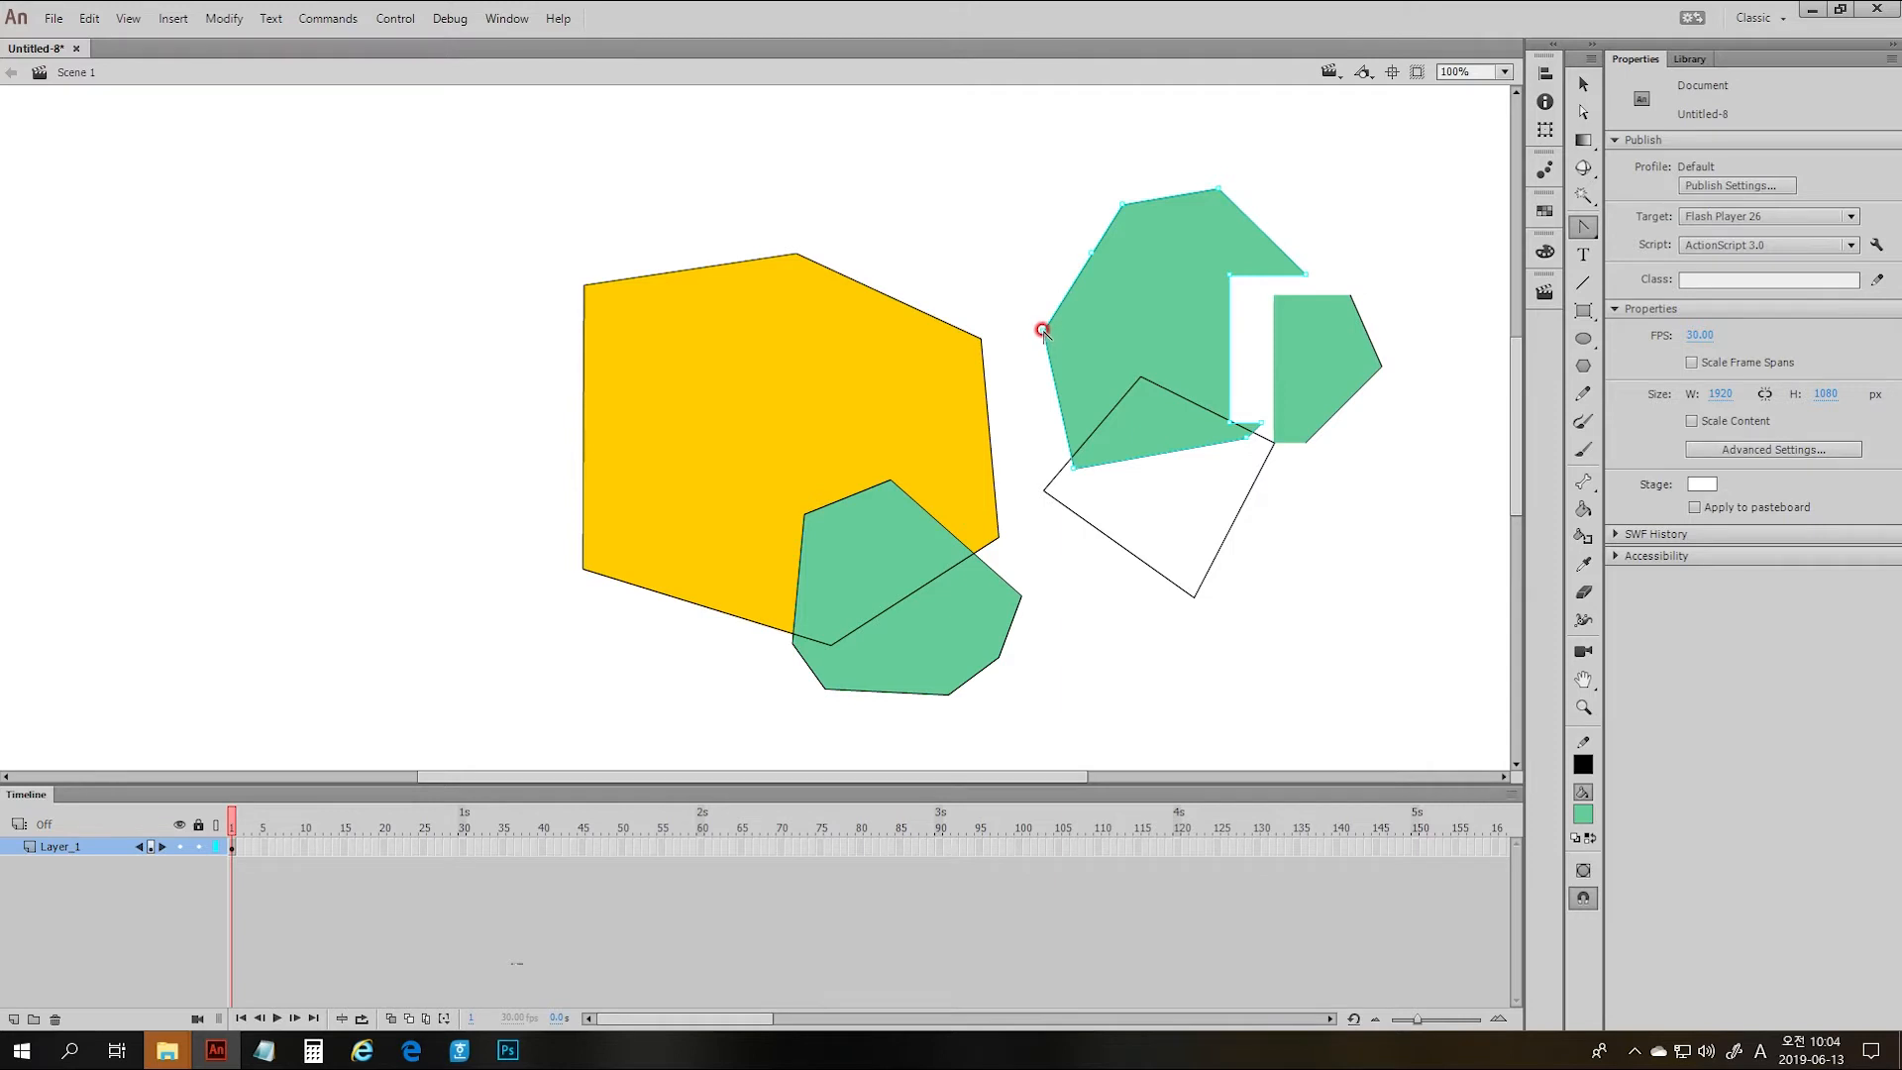
drag(1042, 329, 1063, 262)
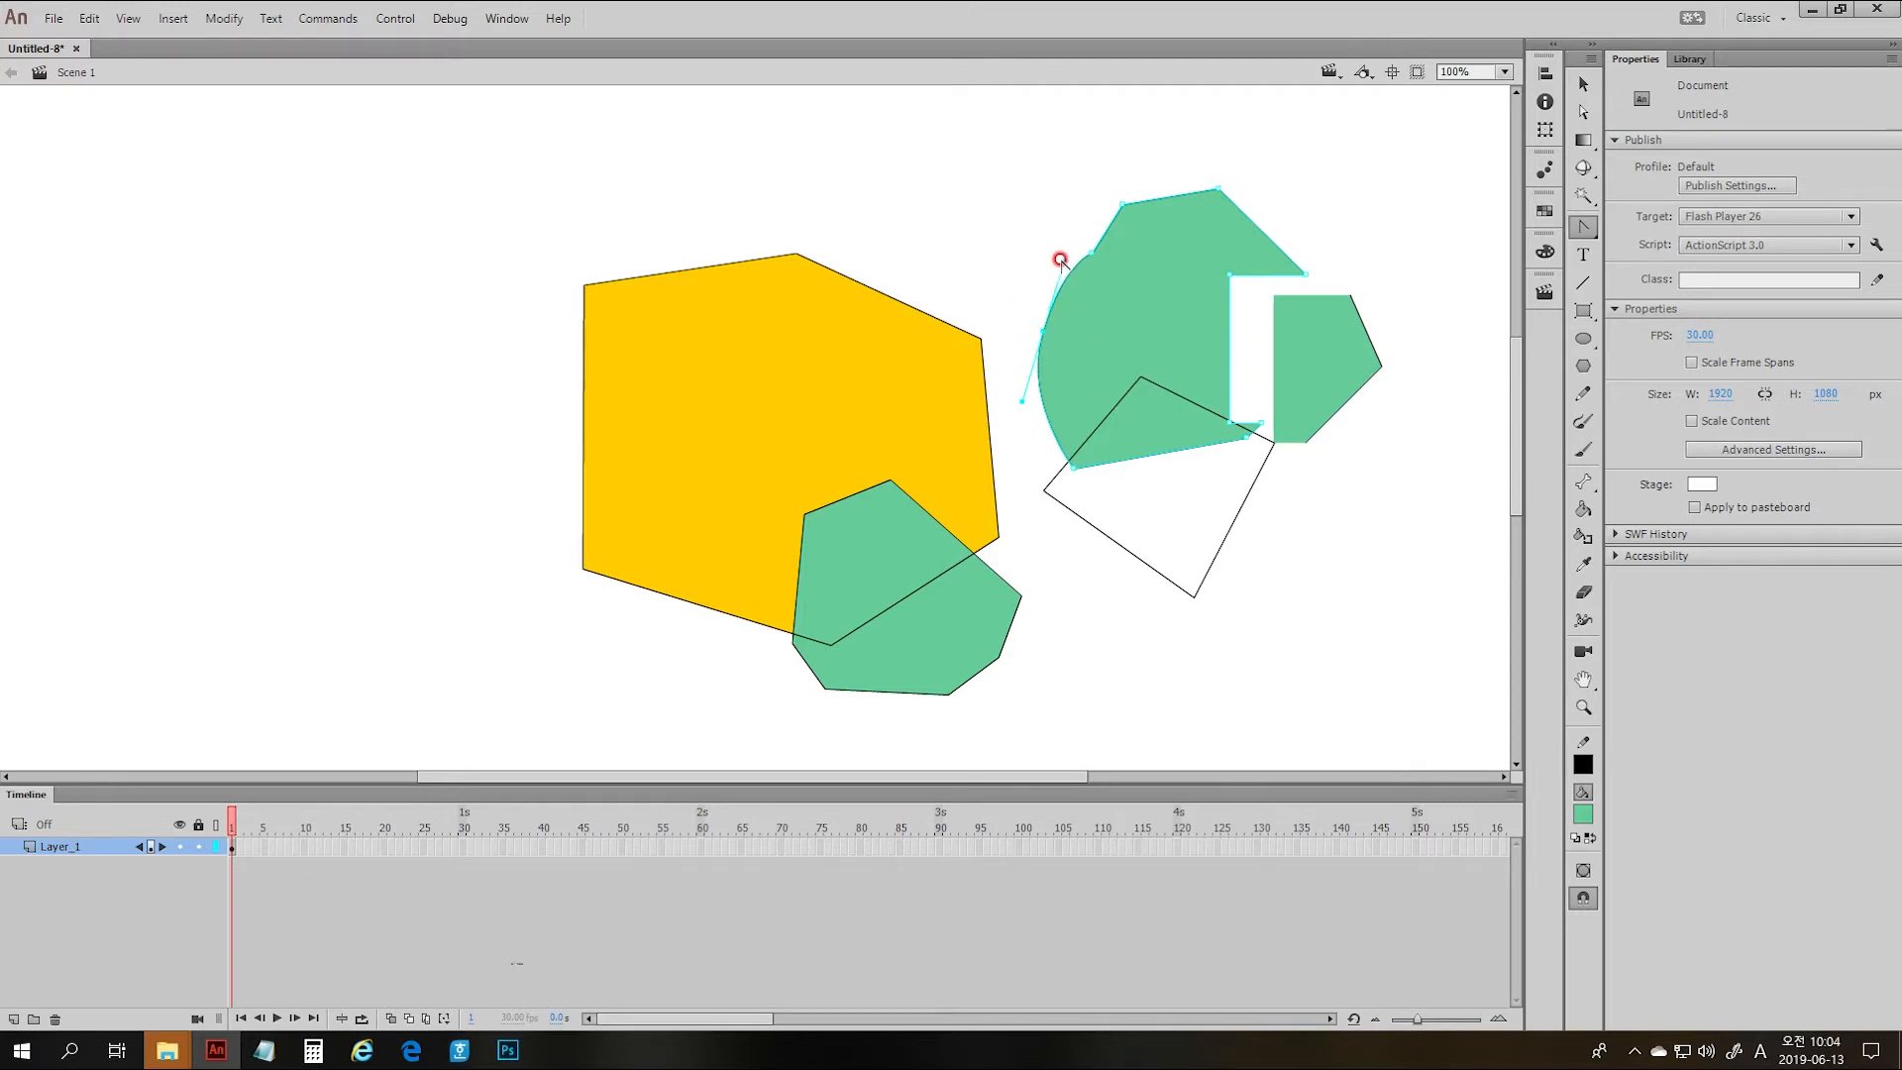
drag(1060, 275, 1075, 263)
key(ctrl)
click(1261, 530)
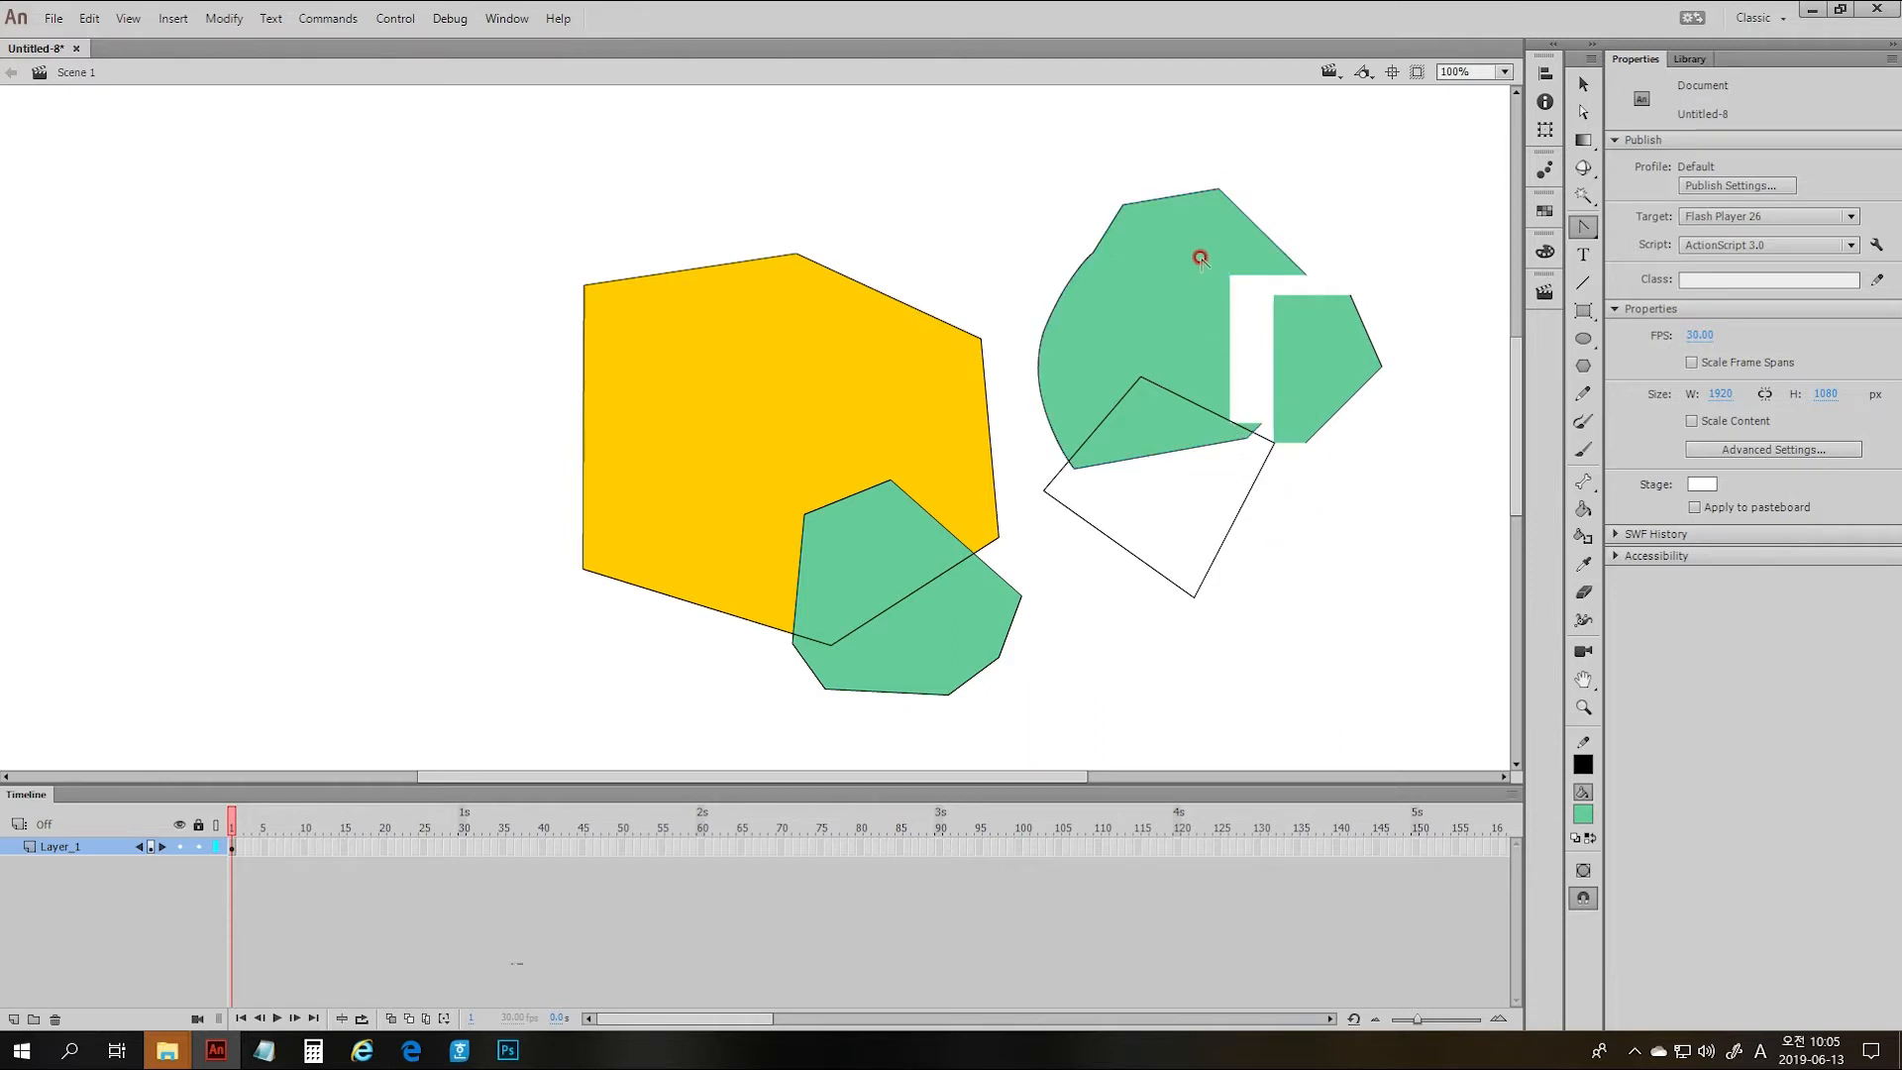
- Select the edited green drawing object to check its fill and stroke properties, then deselect it
click(1179, 309)
click(1207, 304)
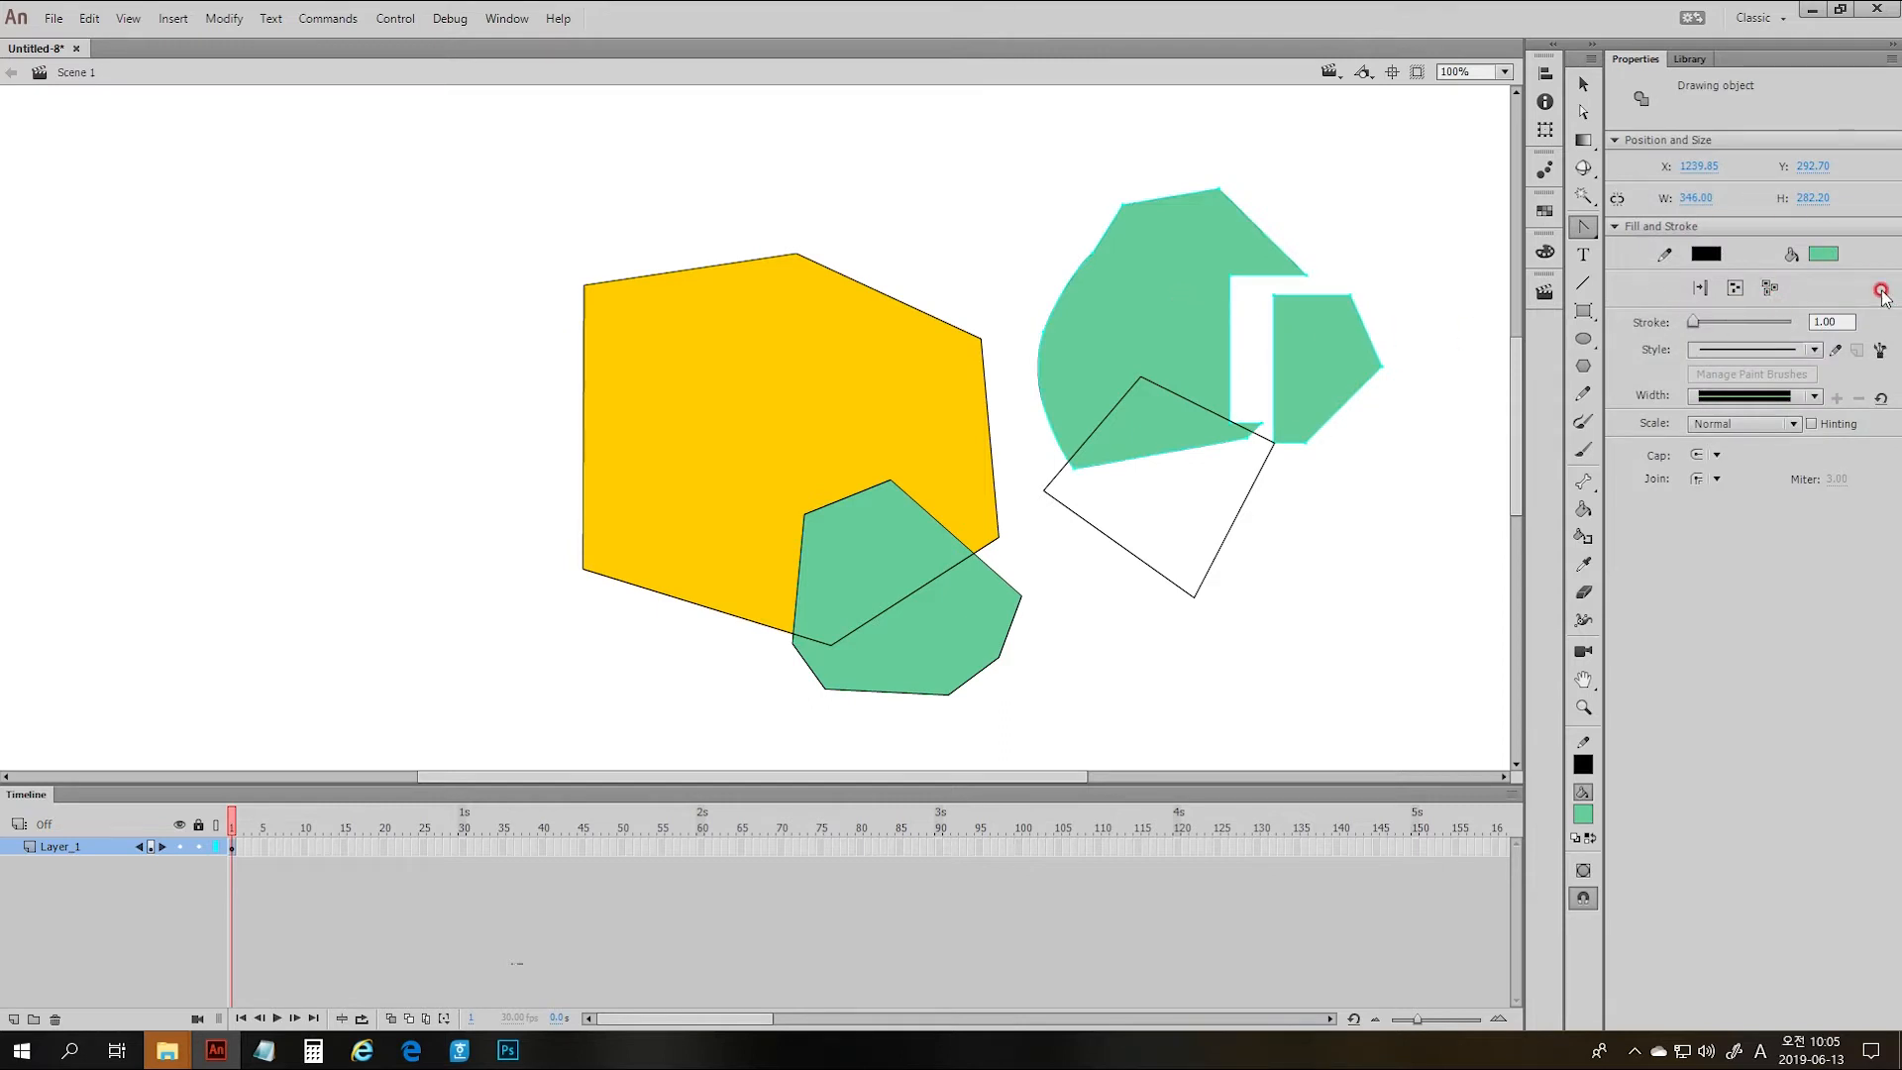
click(1719, 249)
key(v)
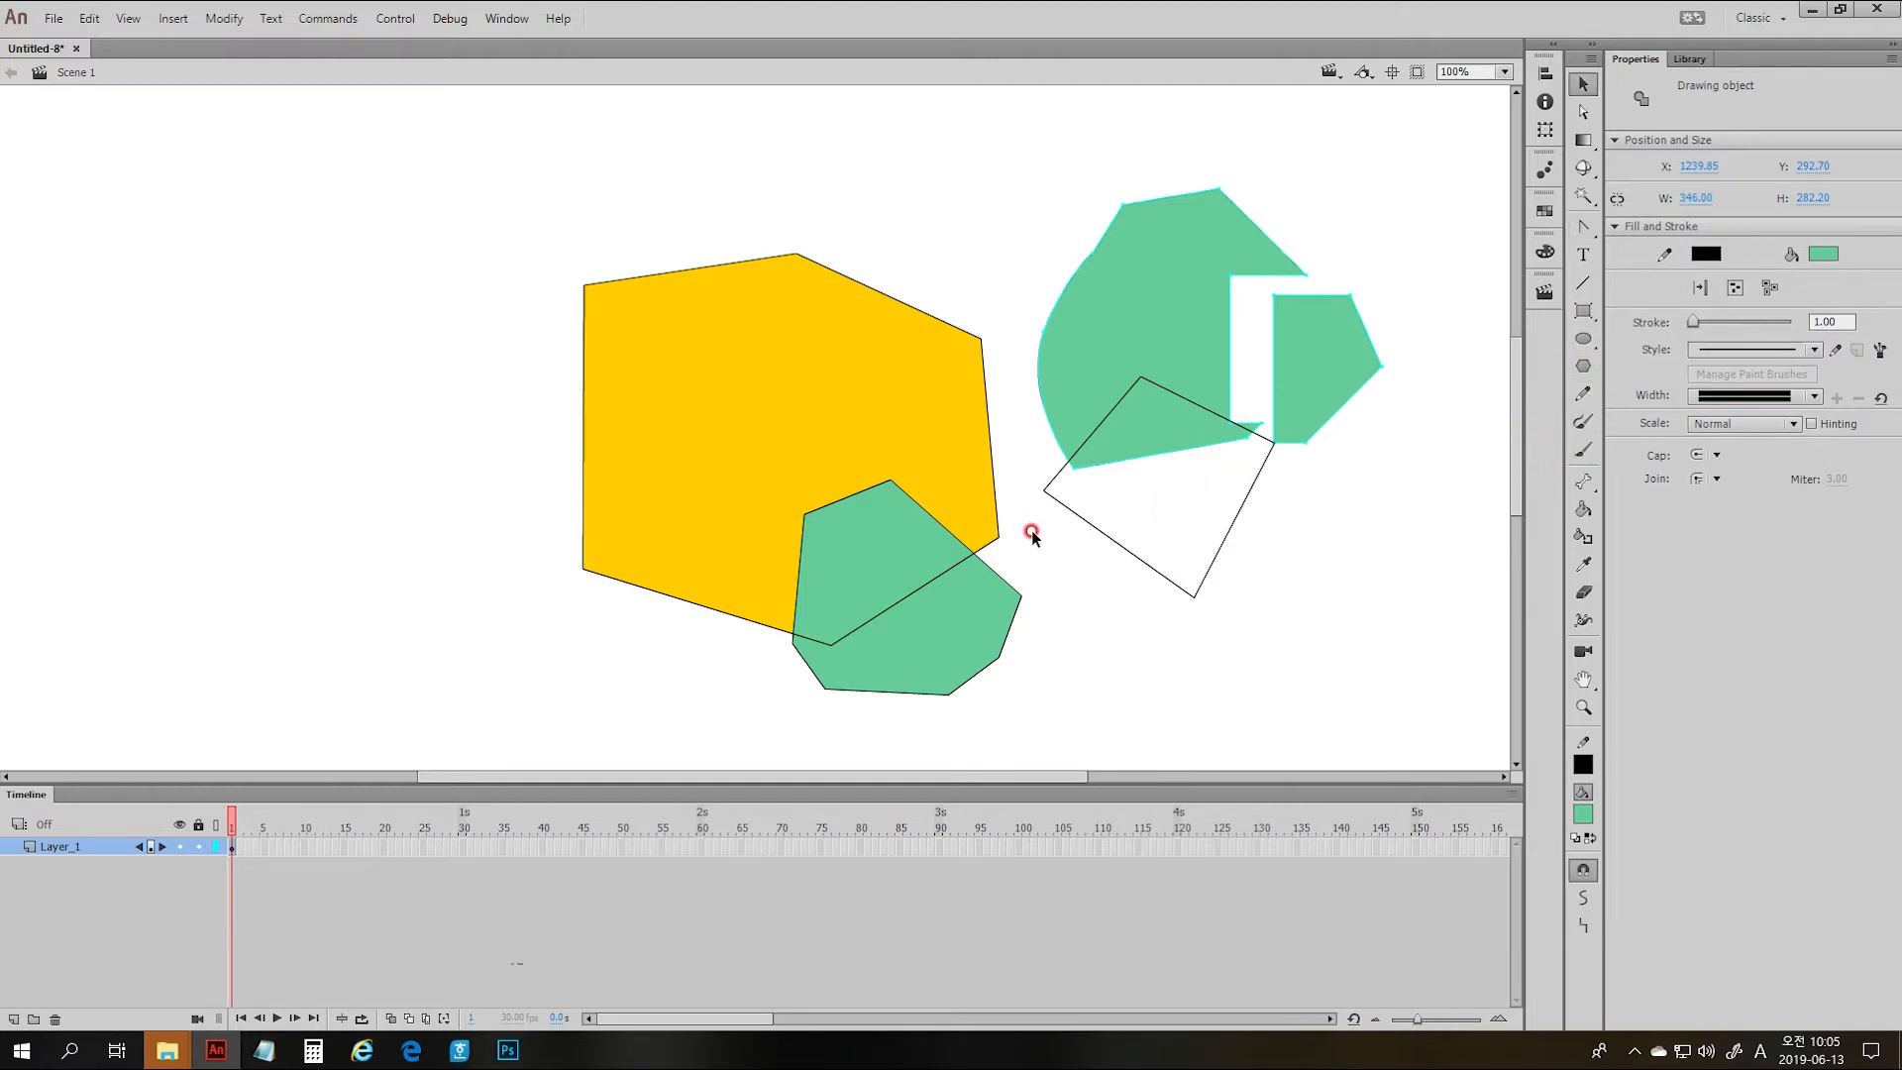
click(1034, 531)
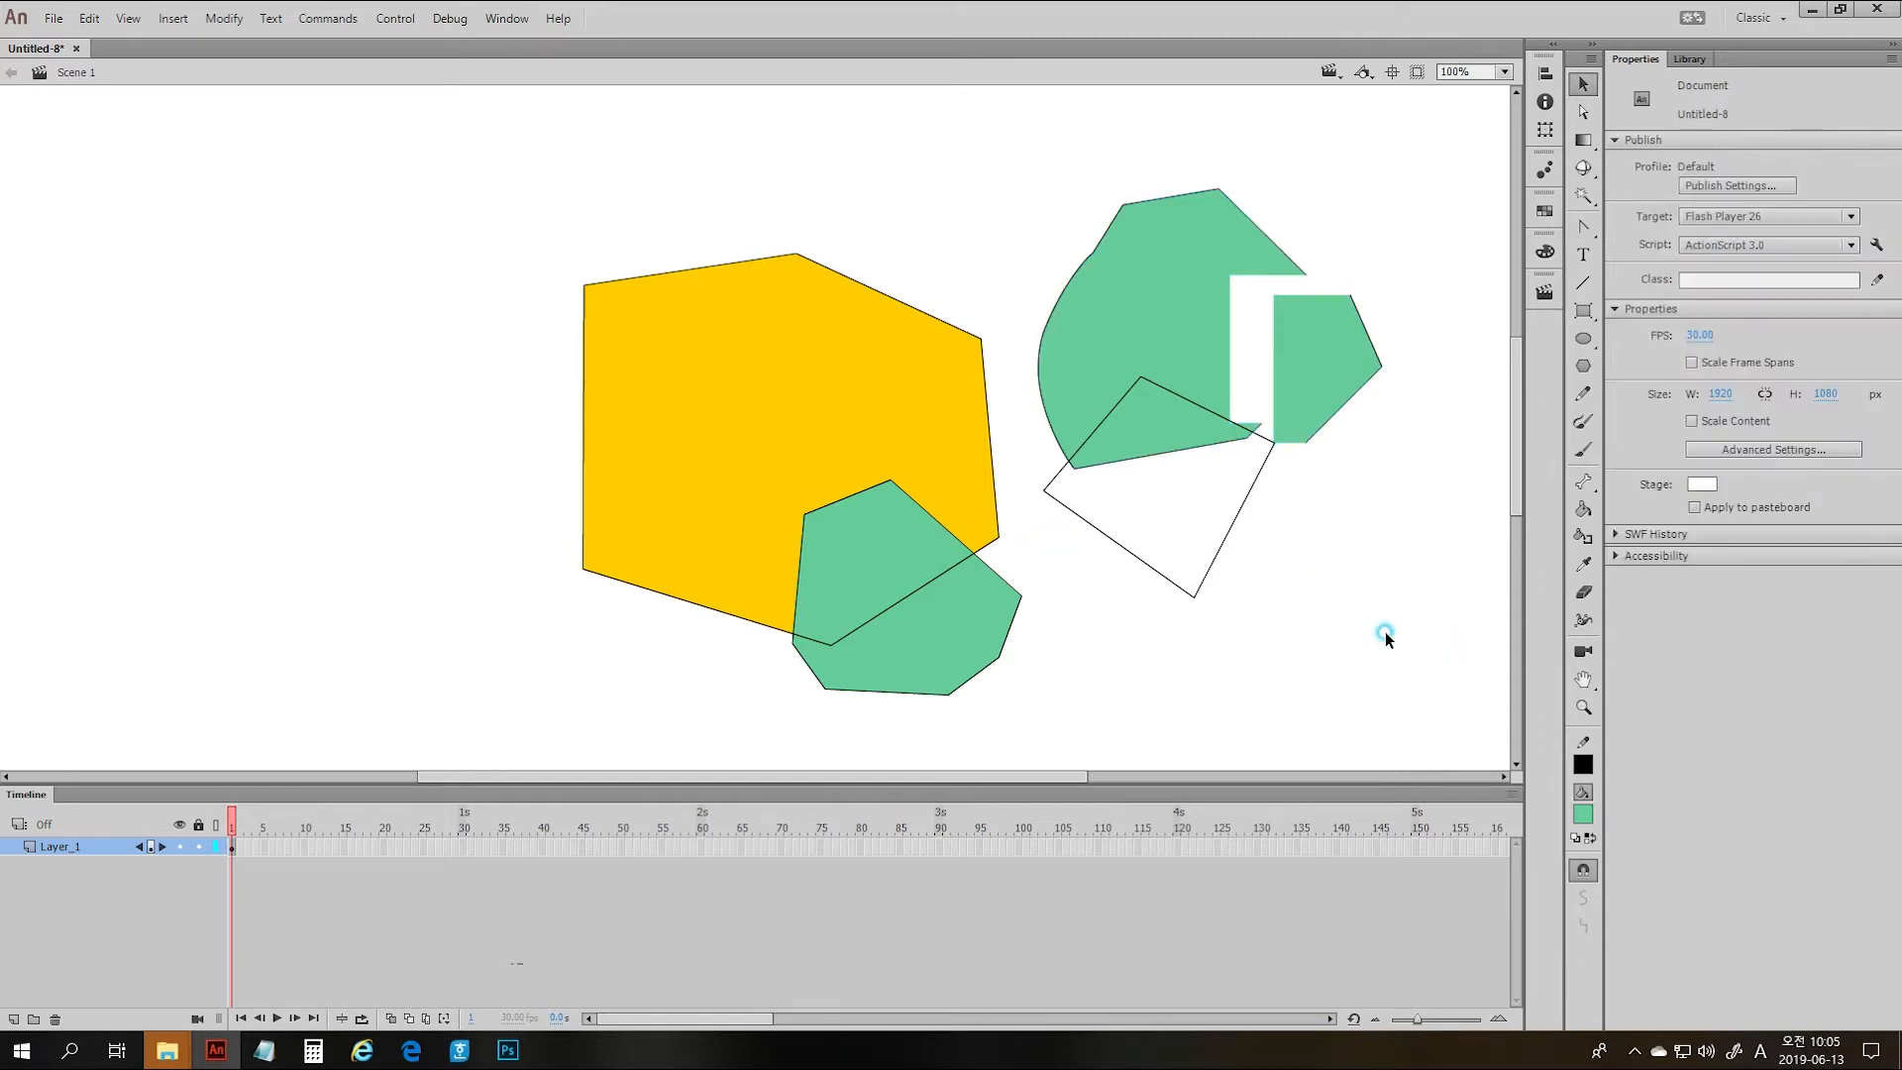
- Select all the shapes on the stage and delete them
click(1119, 552)
drag(450, 204, 1402, 761)
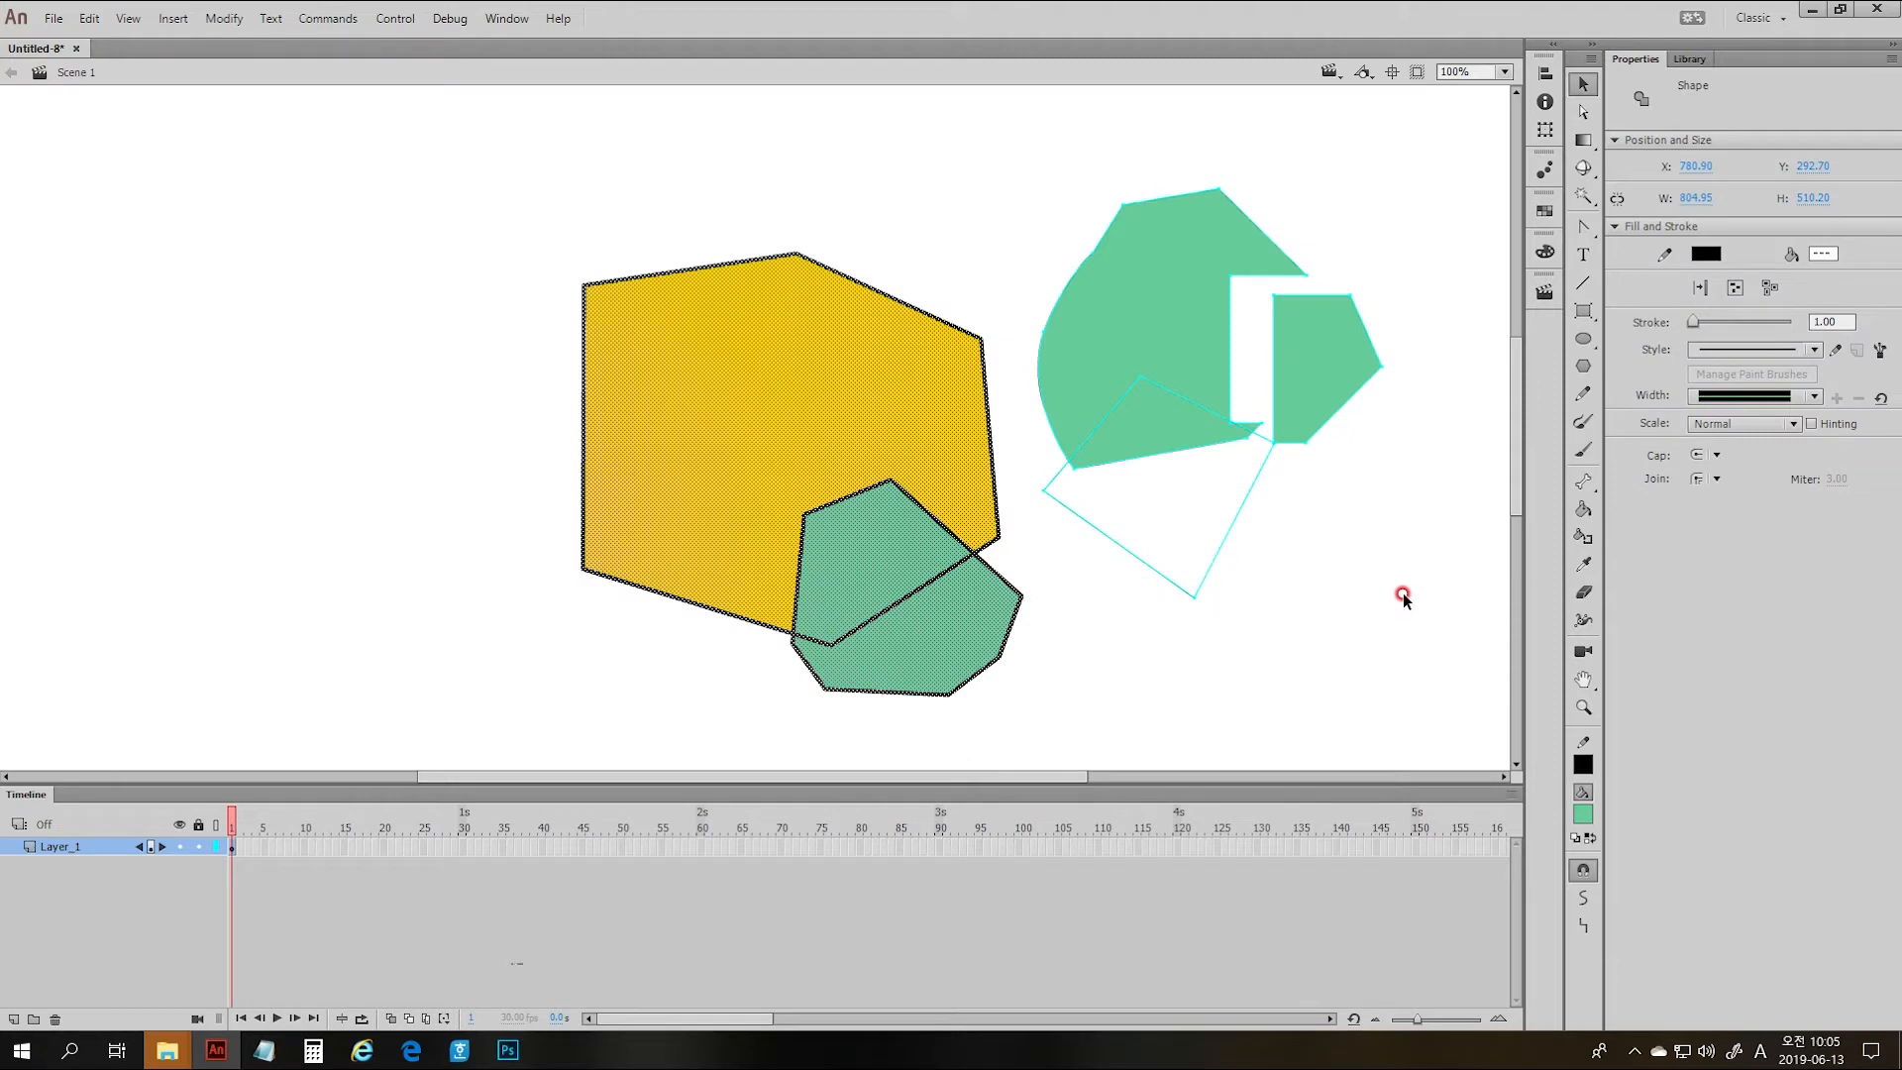
key(Delete)
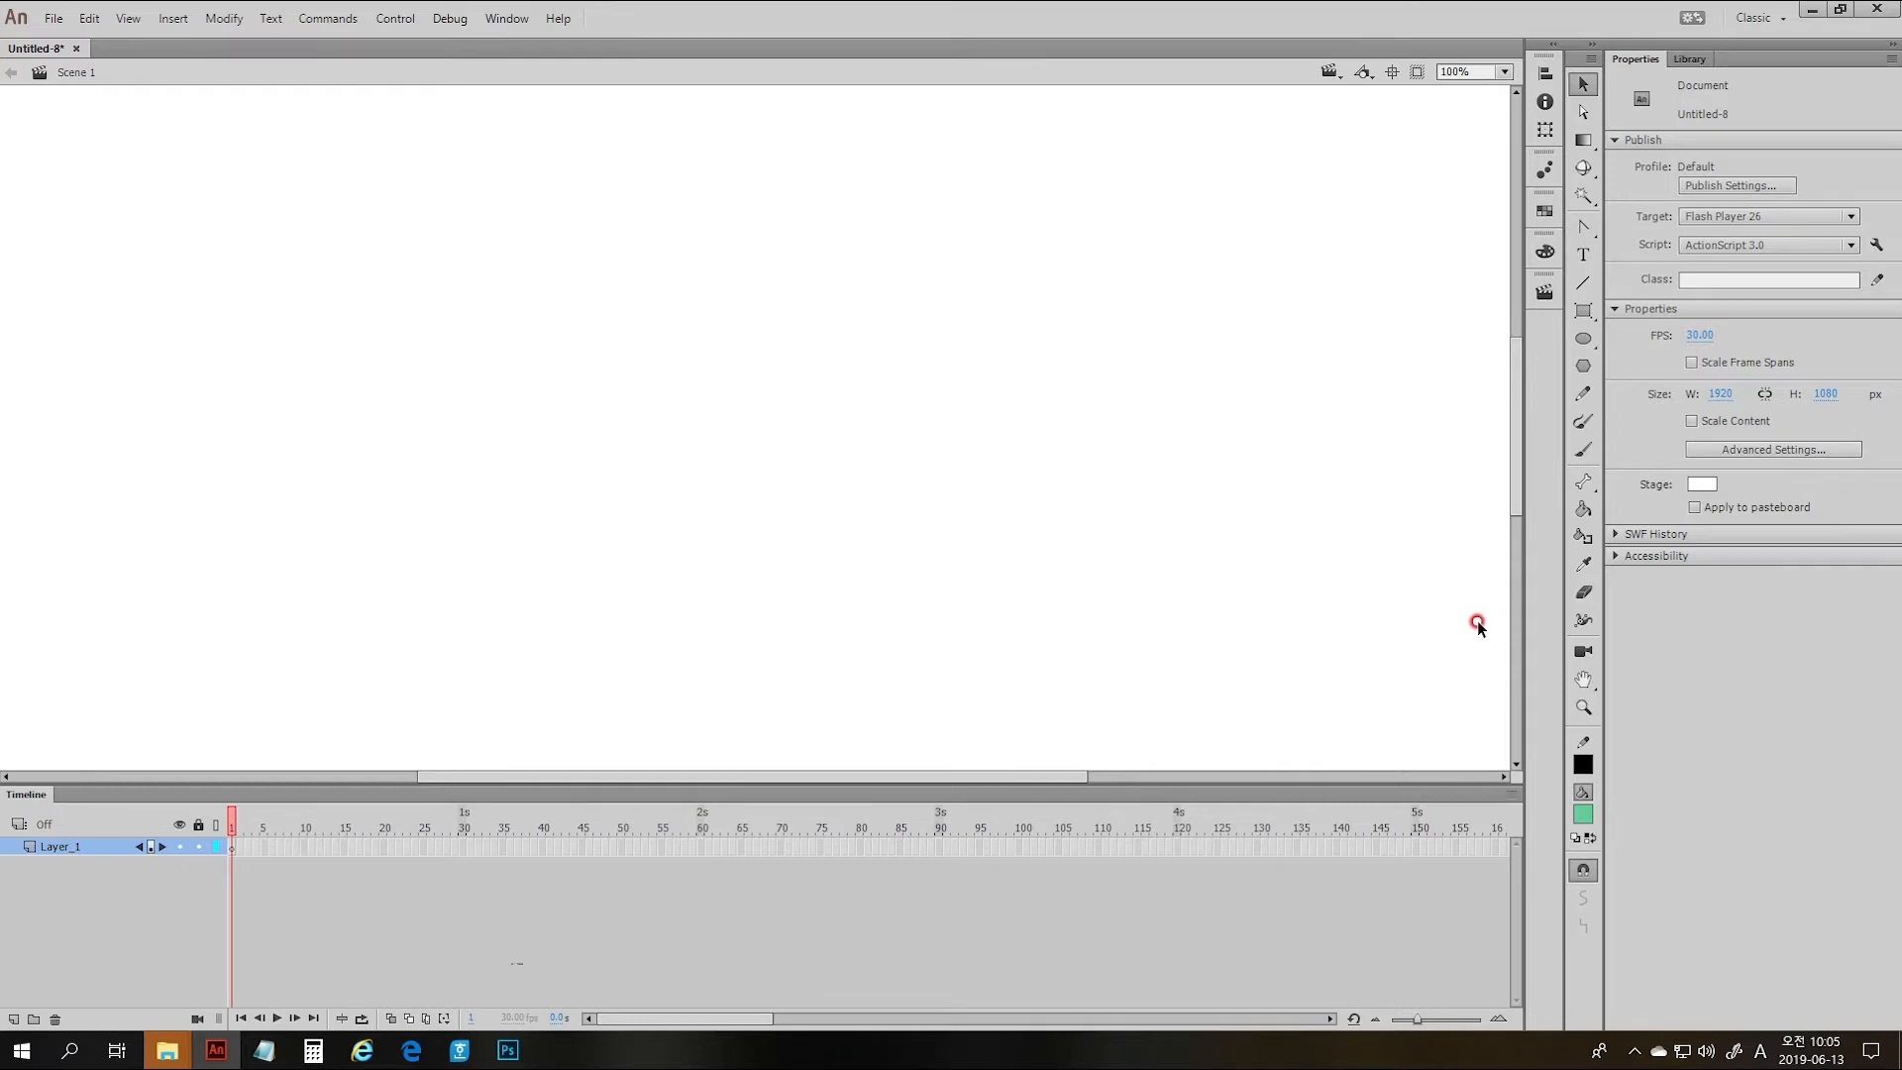
- Add a static text field reading "Text" on the upper part of the empty stage
click(1583, 255)
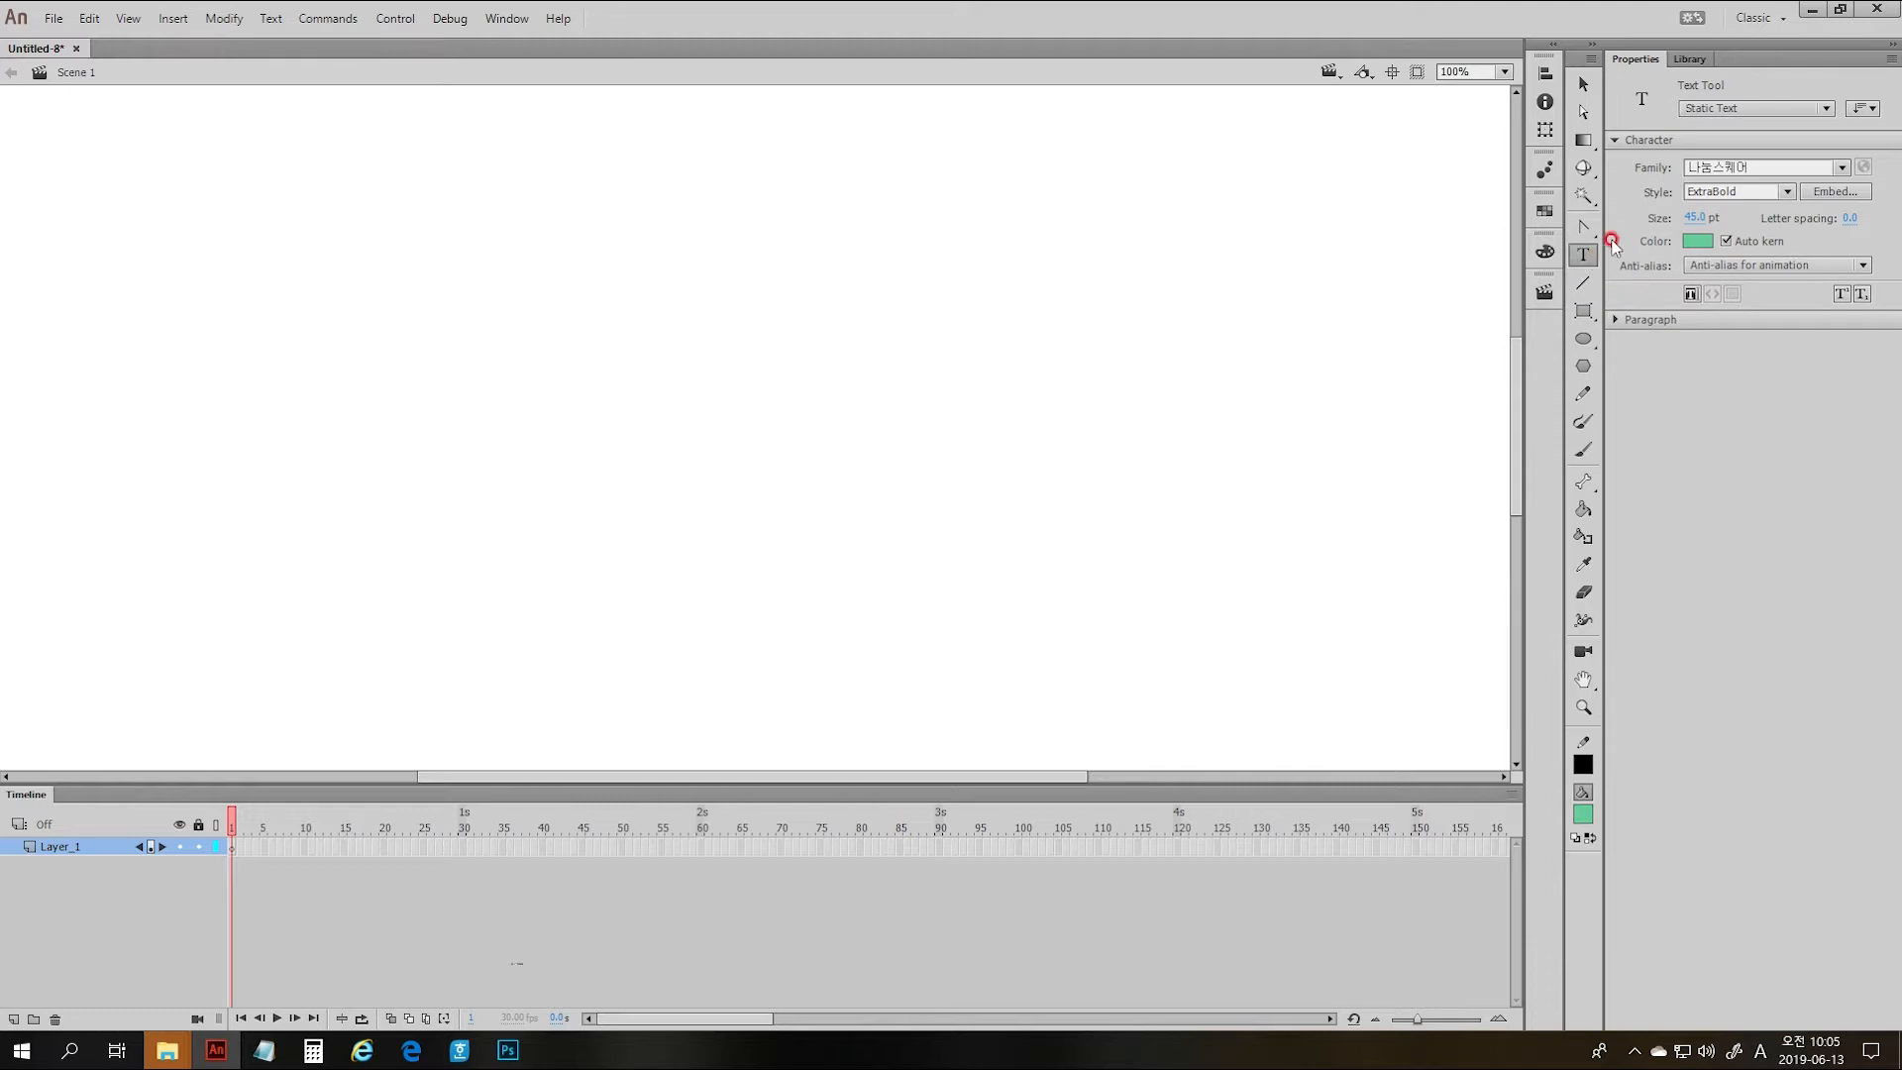
click(626, 309)
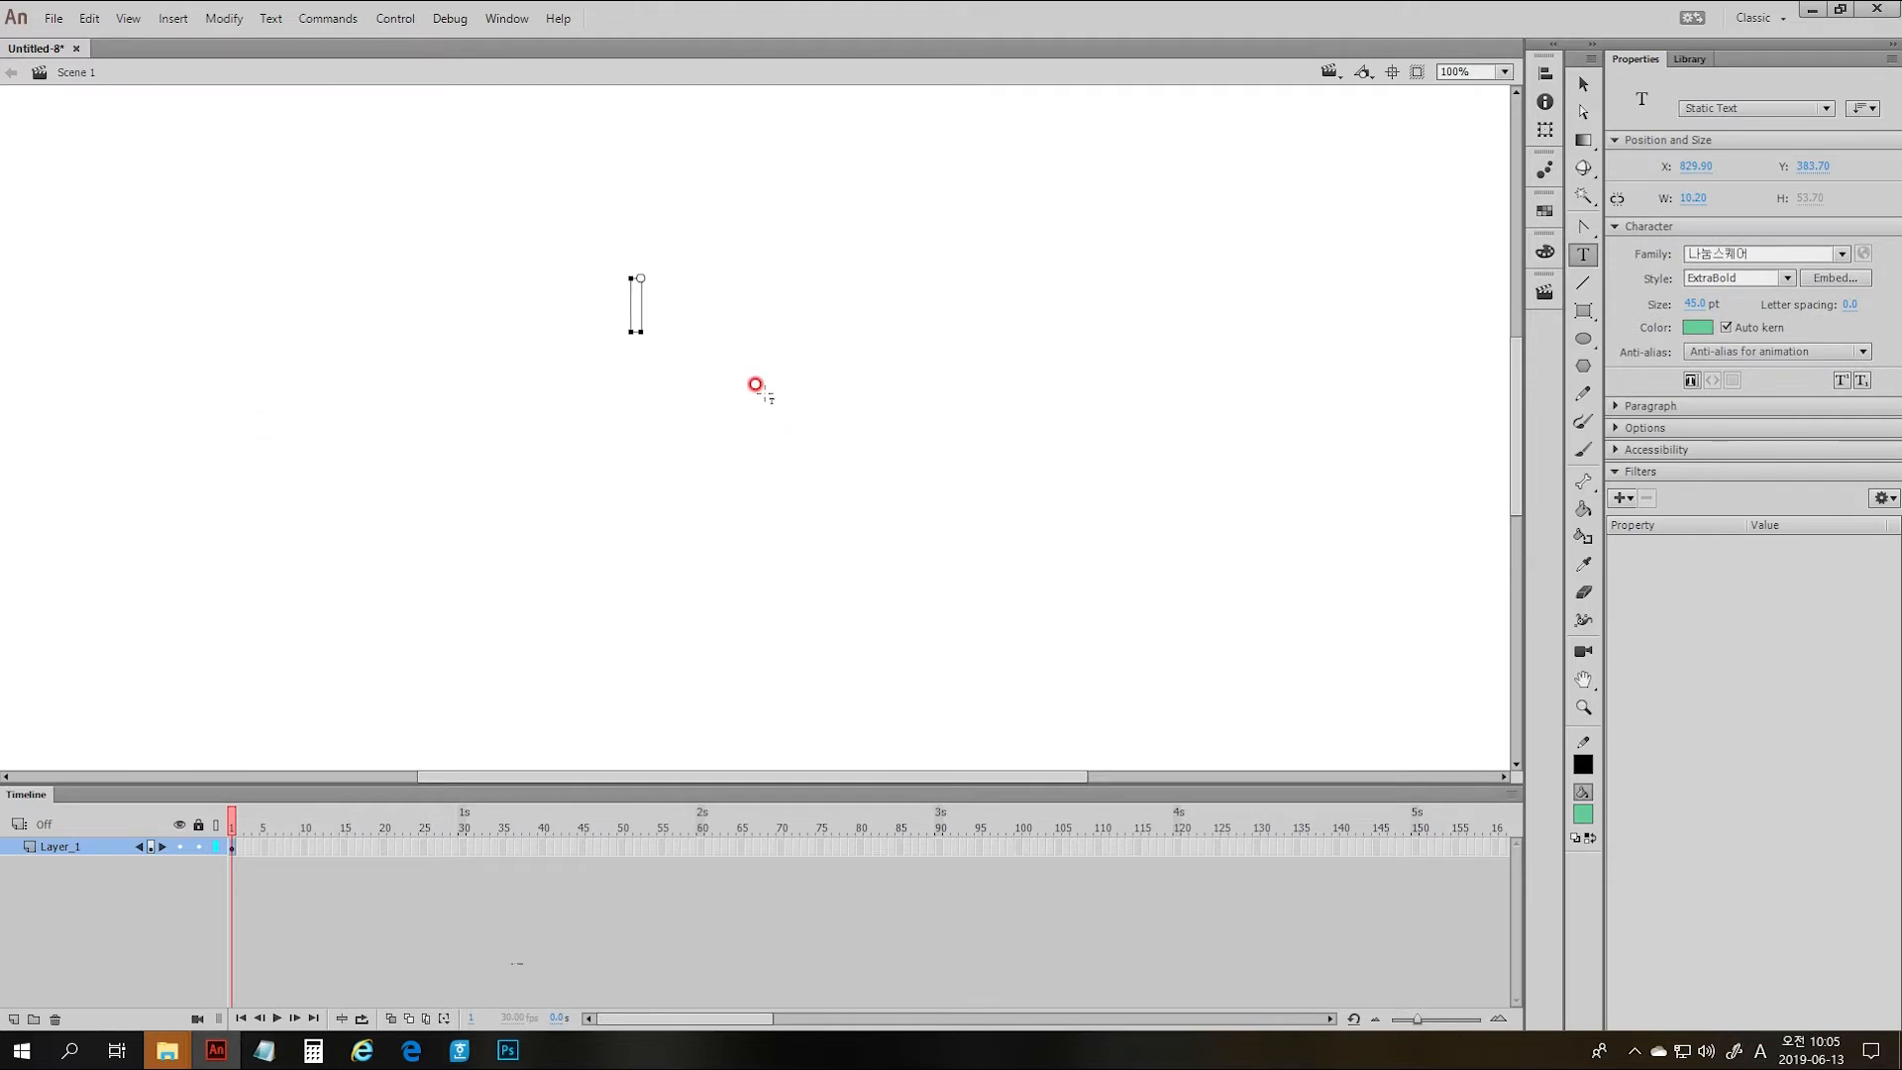
text(Tesxt)
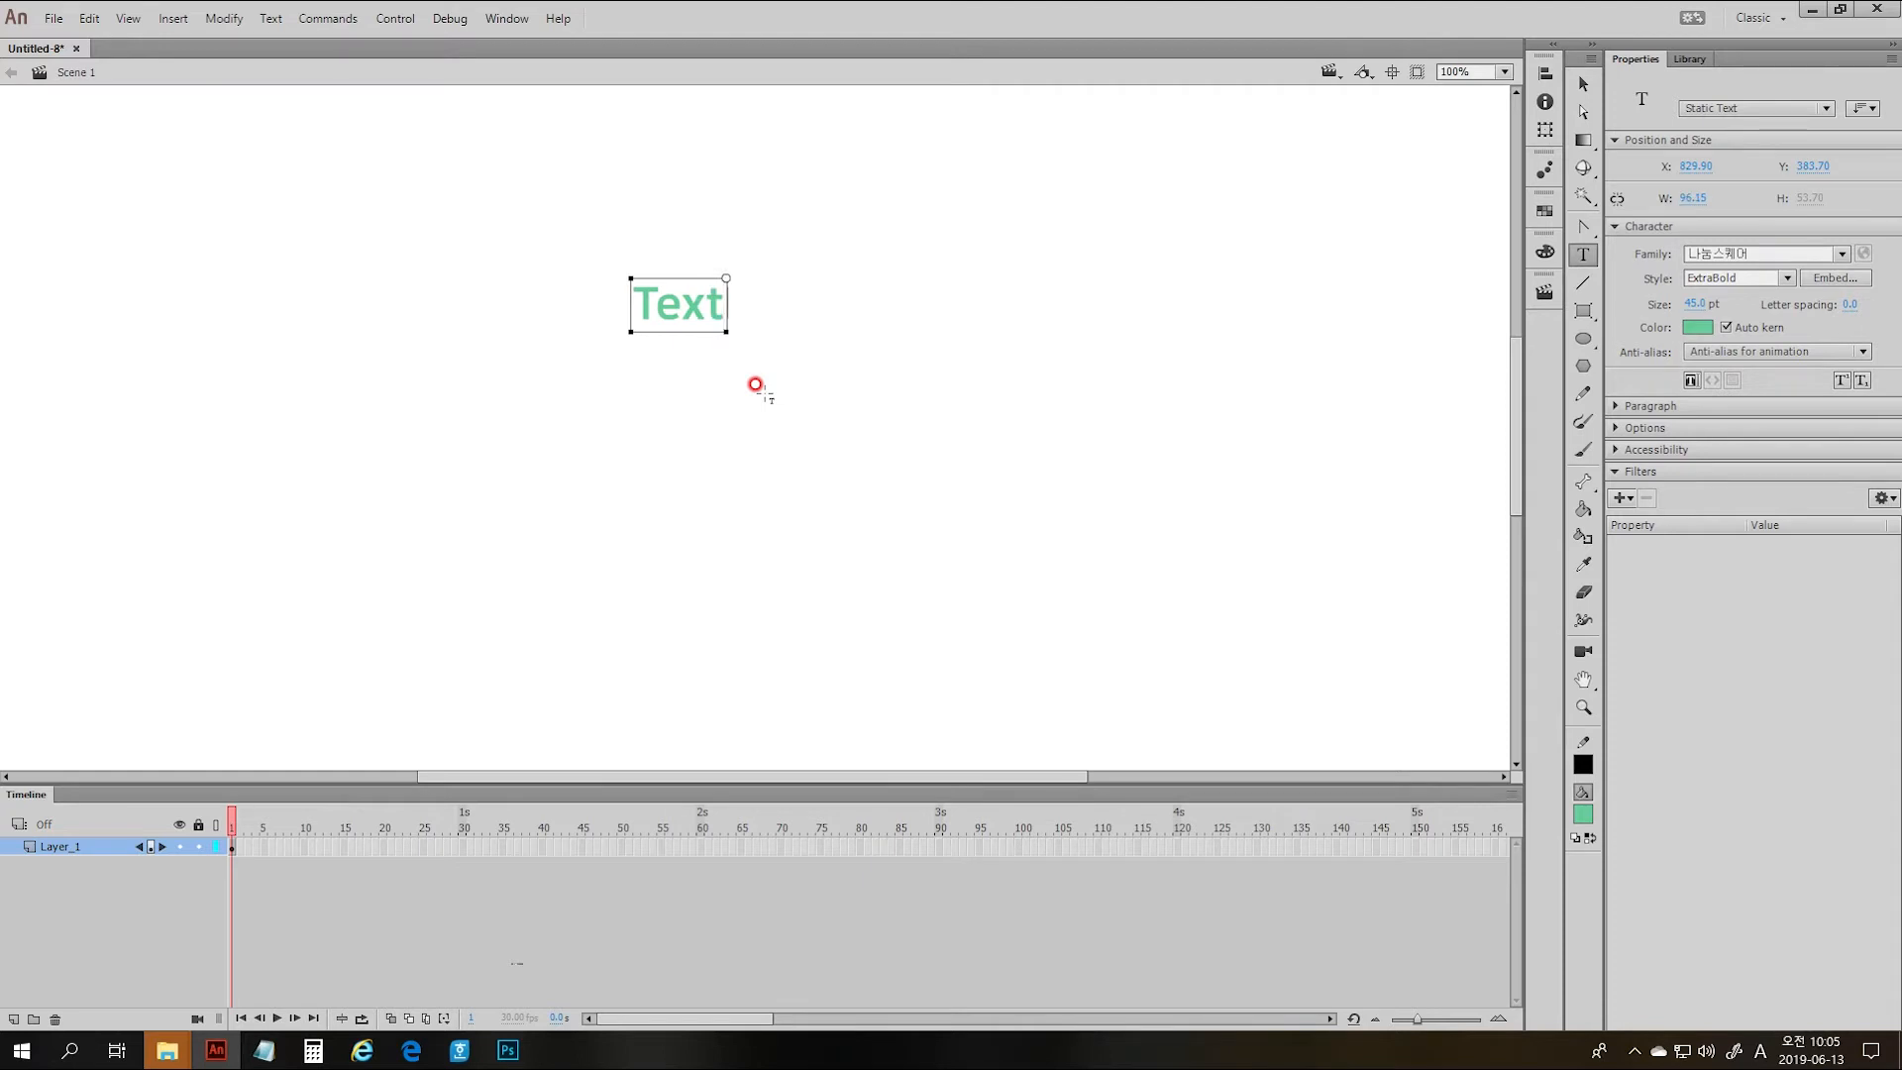
key(Escape)
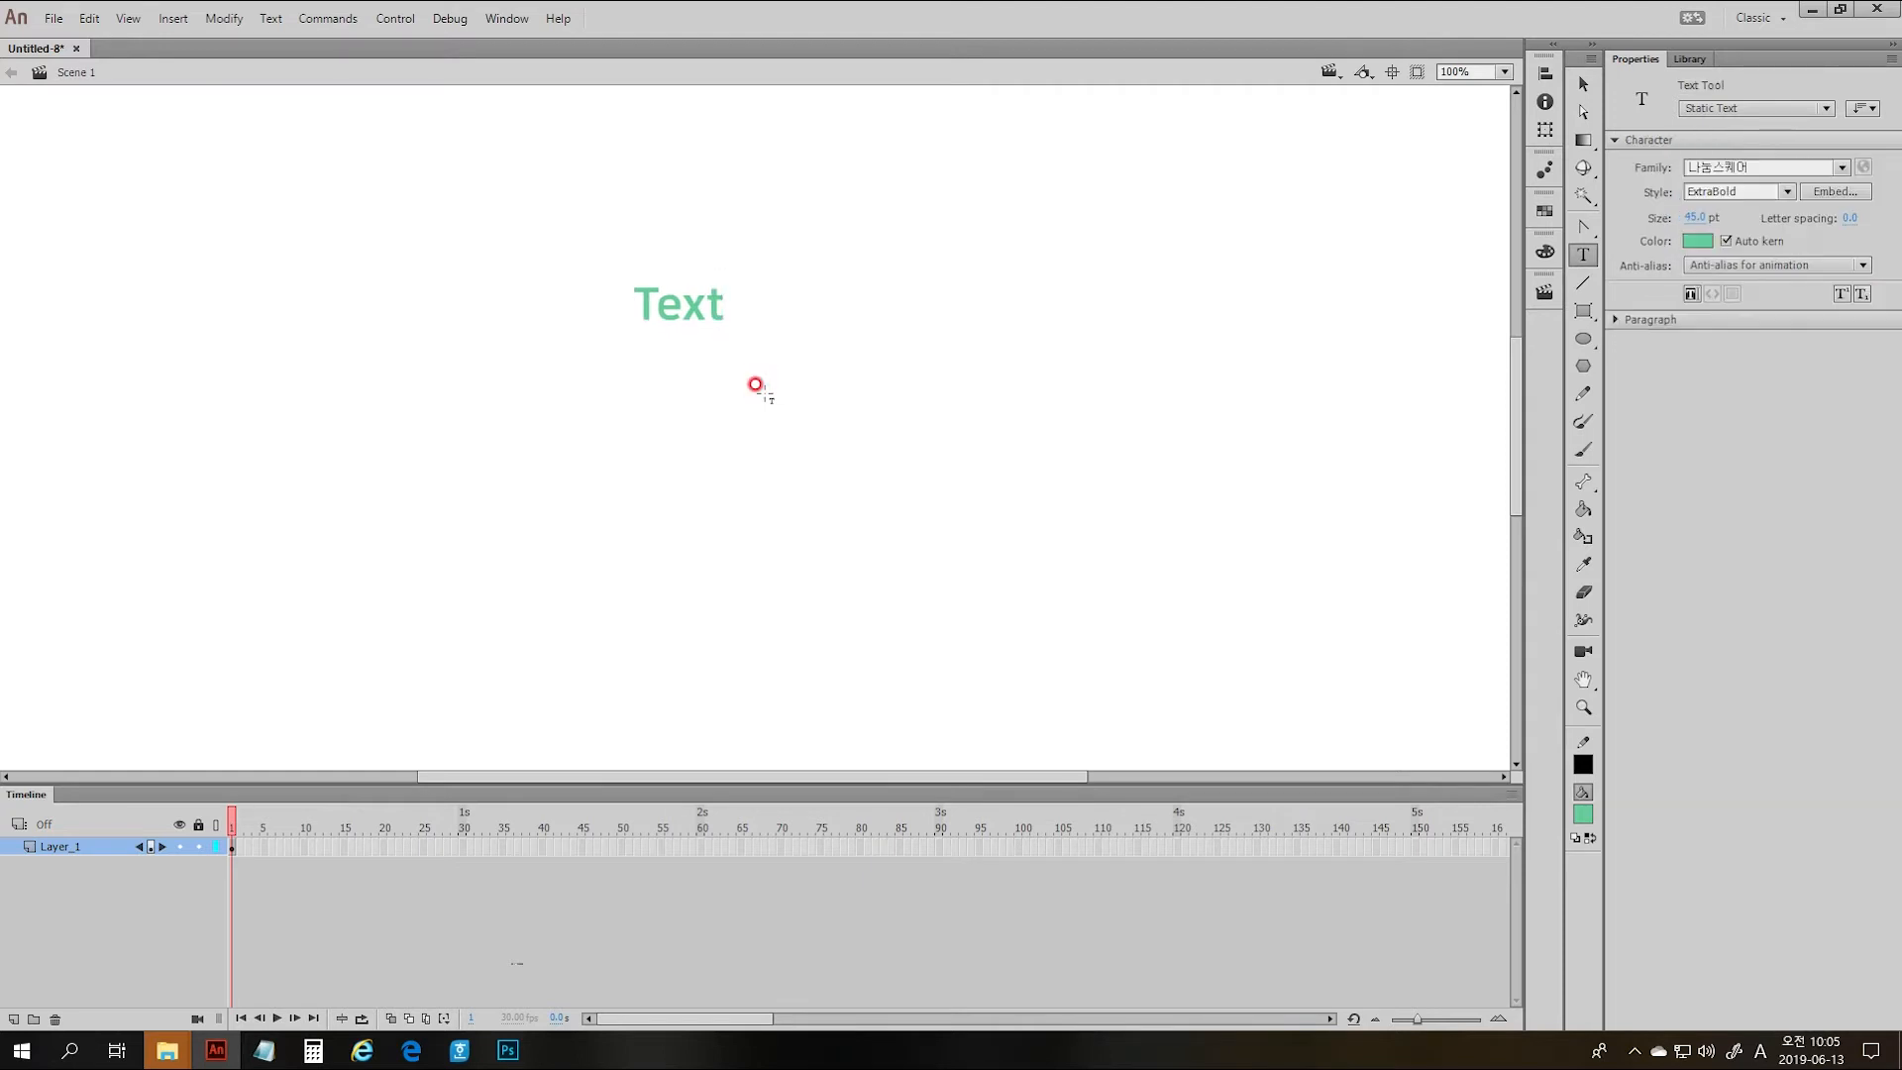
- Select the text field and move it horizontally to the right, to about X 1311
key(v)
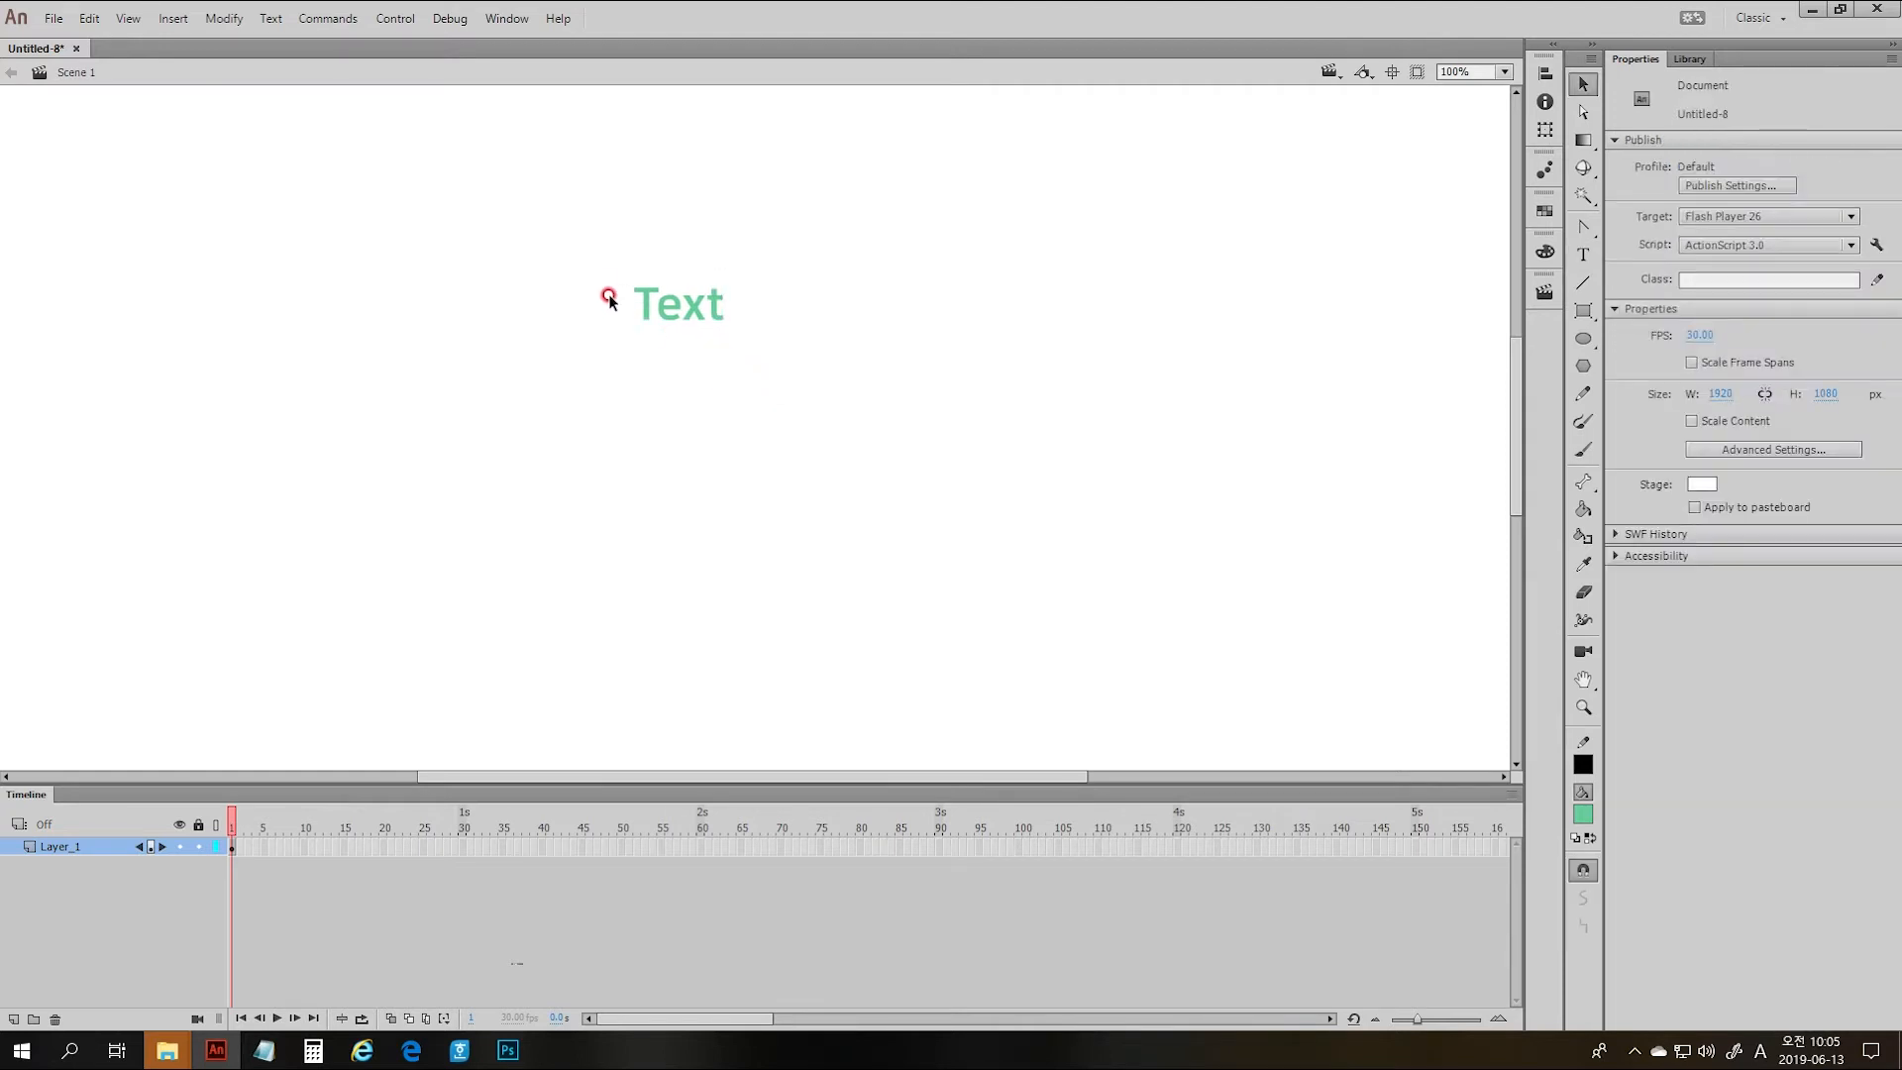
click(687, 313)
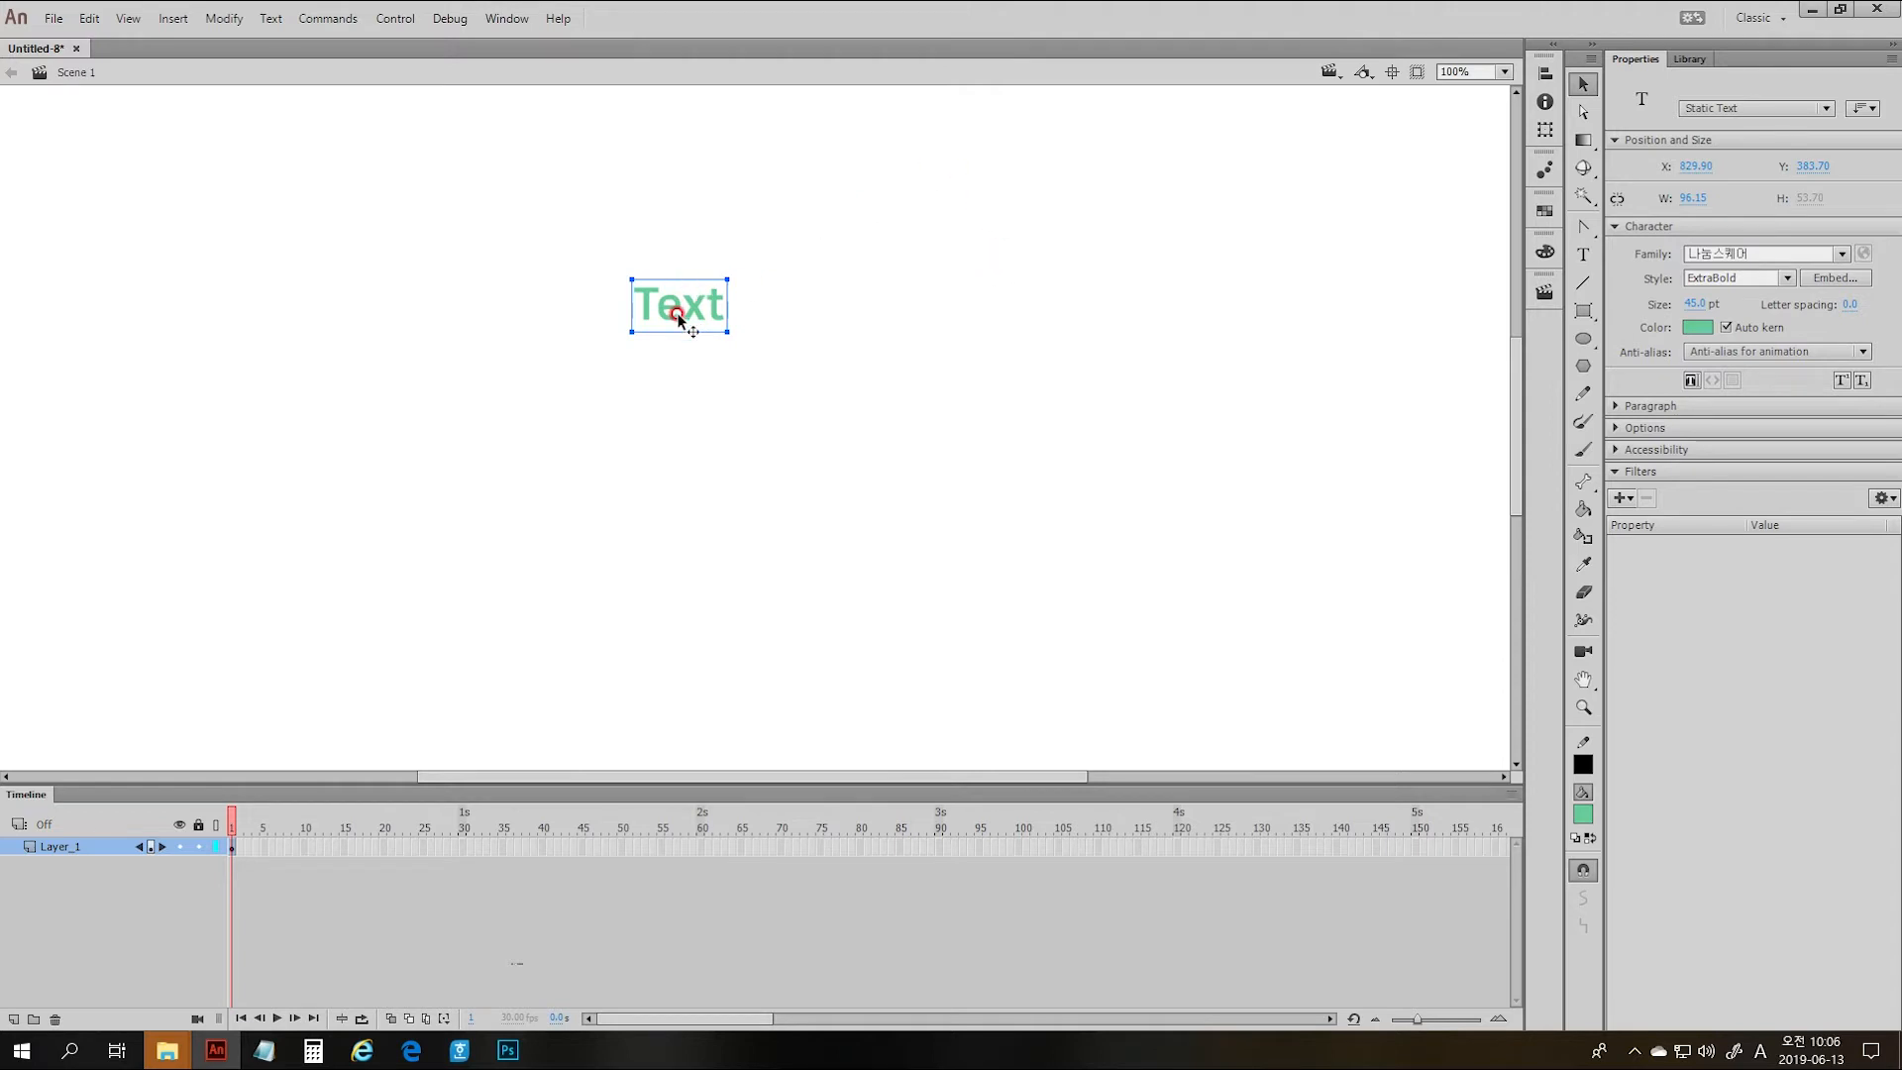
mouse_move(688, 314)
mouse_down()
mouse_move(1257, 309)
mouse_move(1161, 323)
mouse_up()
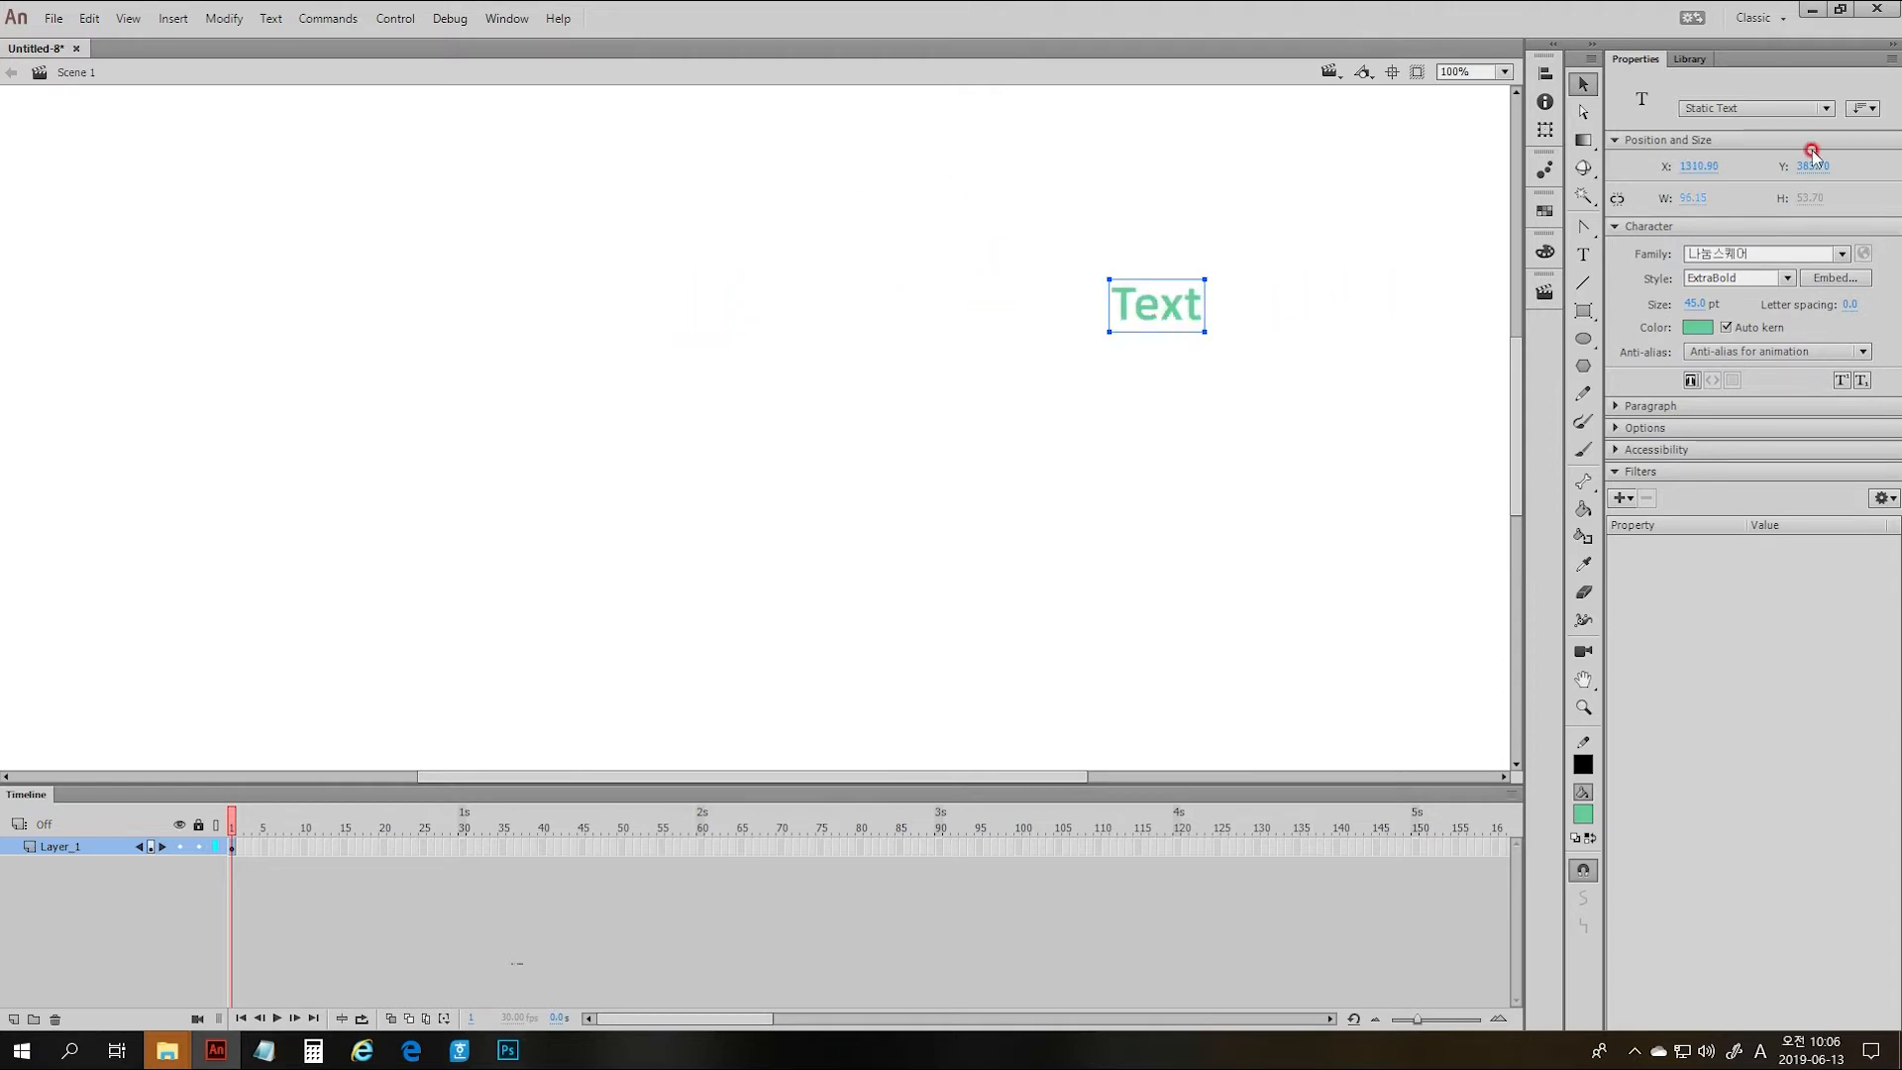
- Check the available text types for the selected text field and keep Static Text
click(1687, 162)
click(1796, 109)
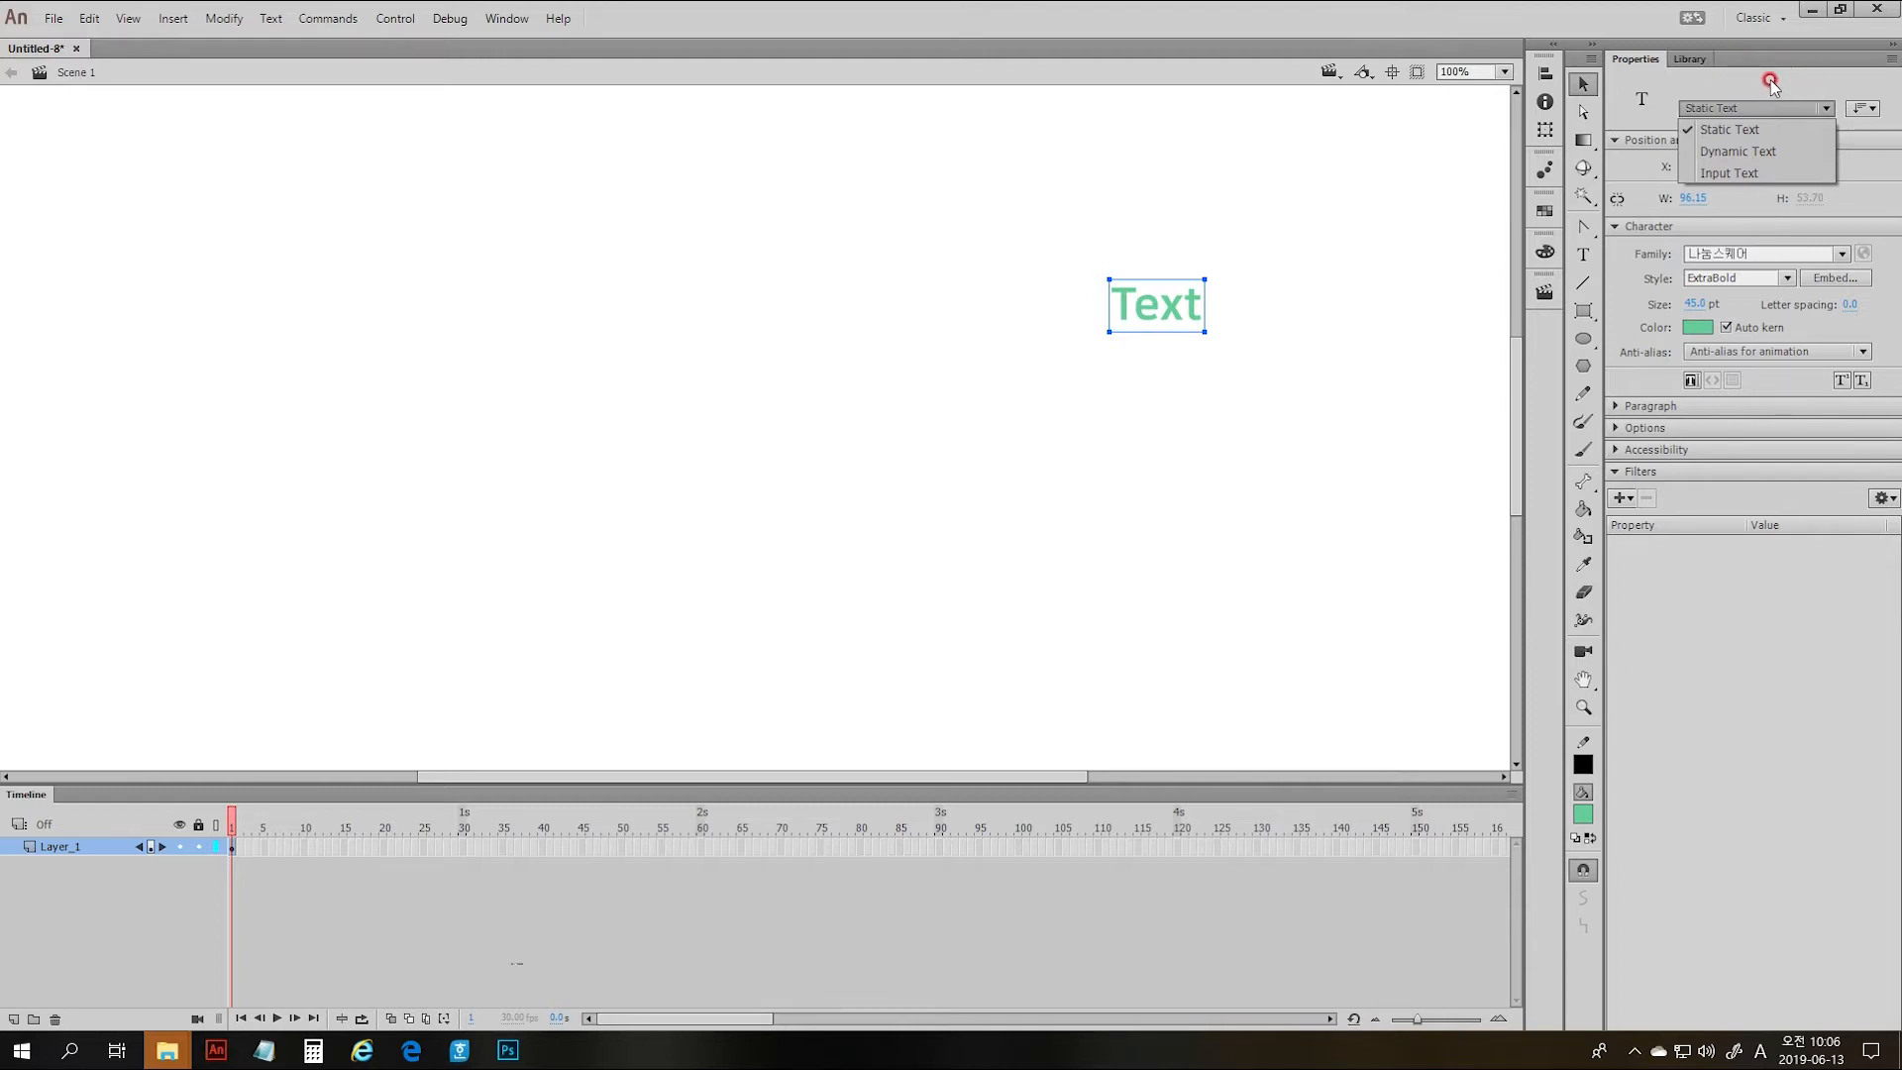
click(1764, 130)
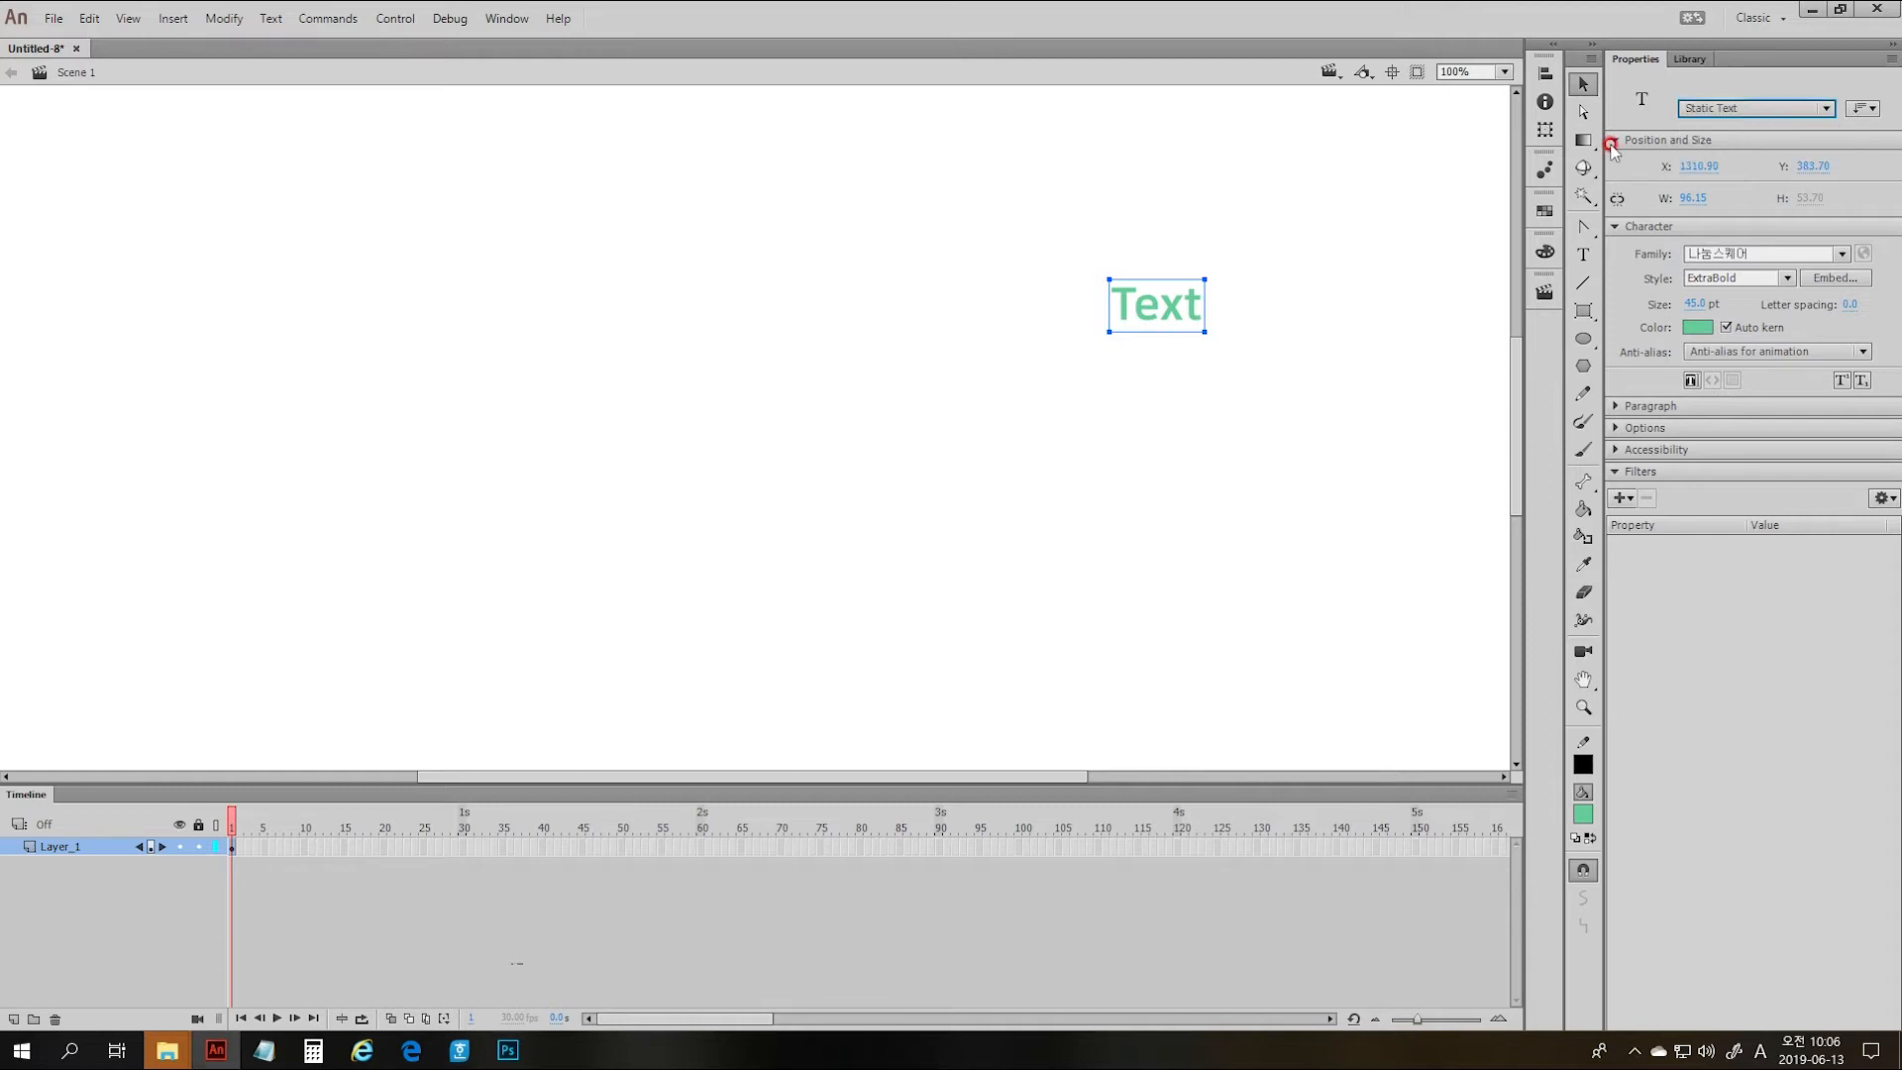
- Move the static text field to about X 1245, Y 405, and test the movie, closing the preview after viewing it
drag(1147, 321, 1078, 349)
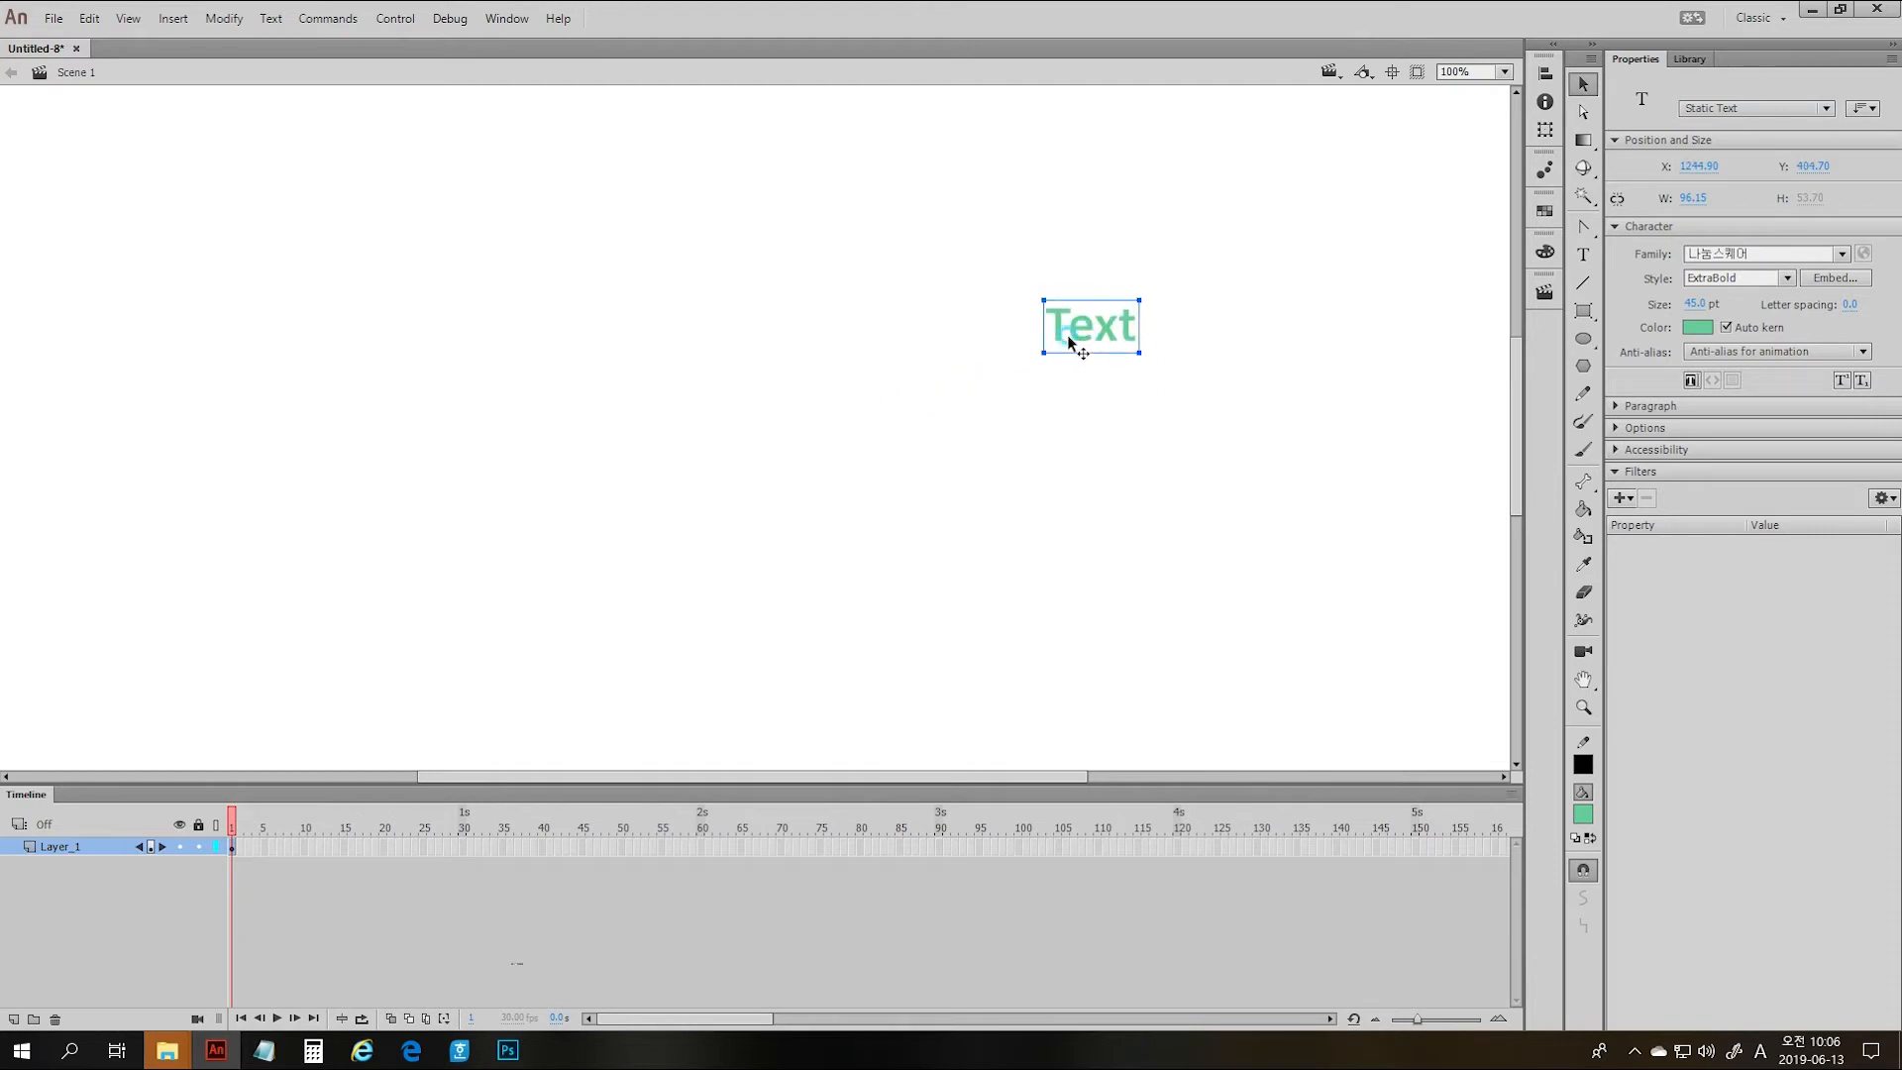
key(ctrl+Return)
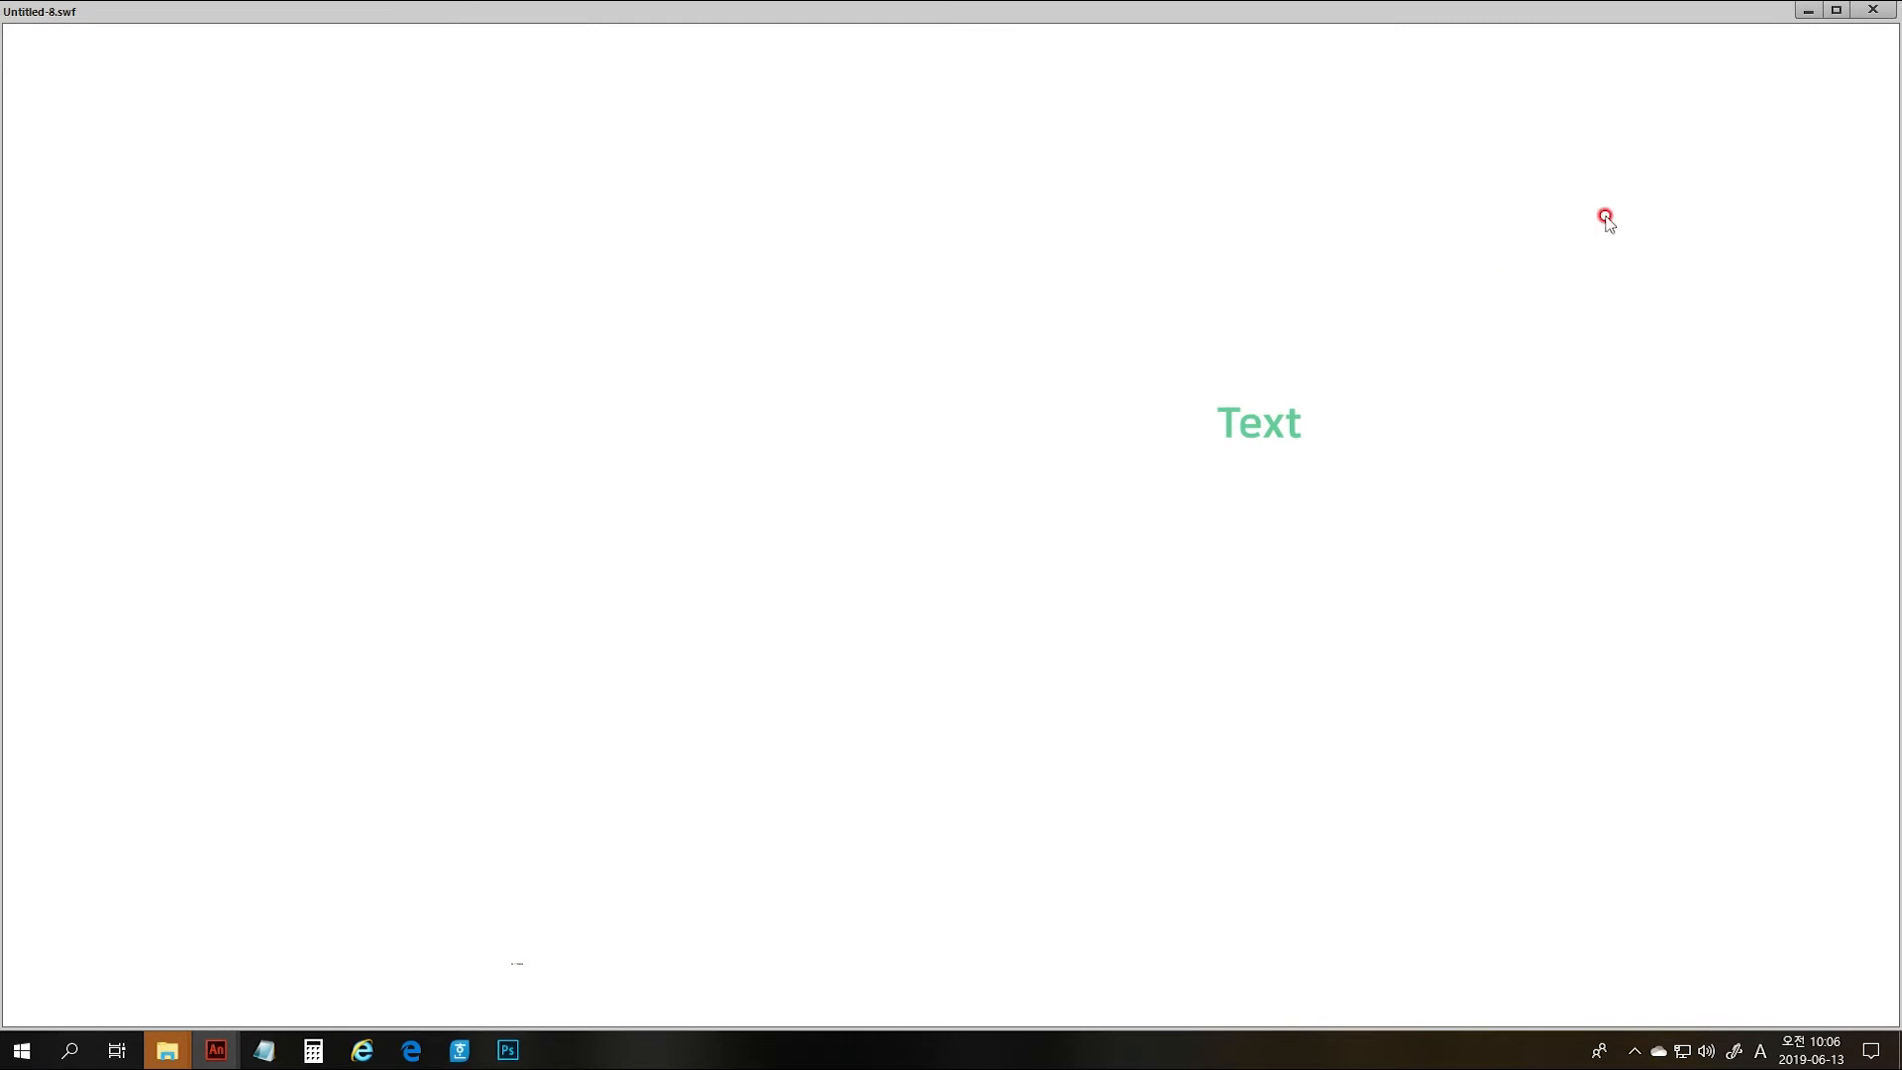
click(1870, 12)
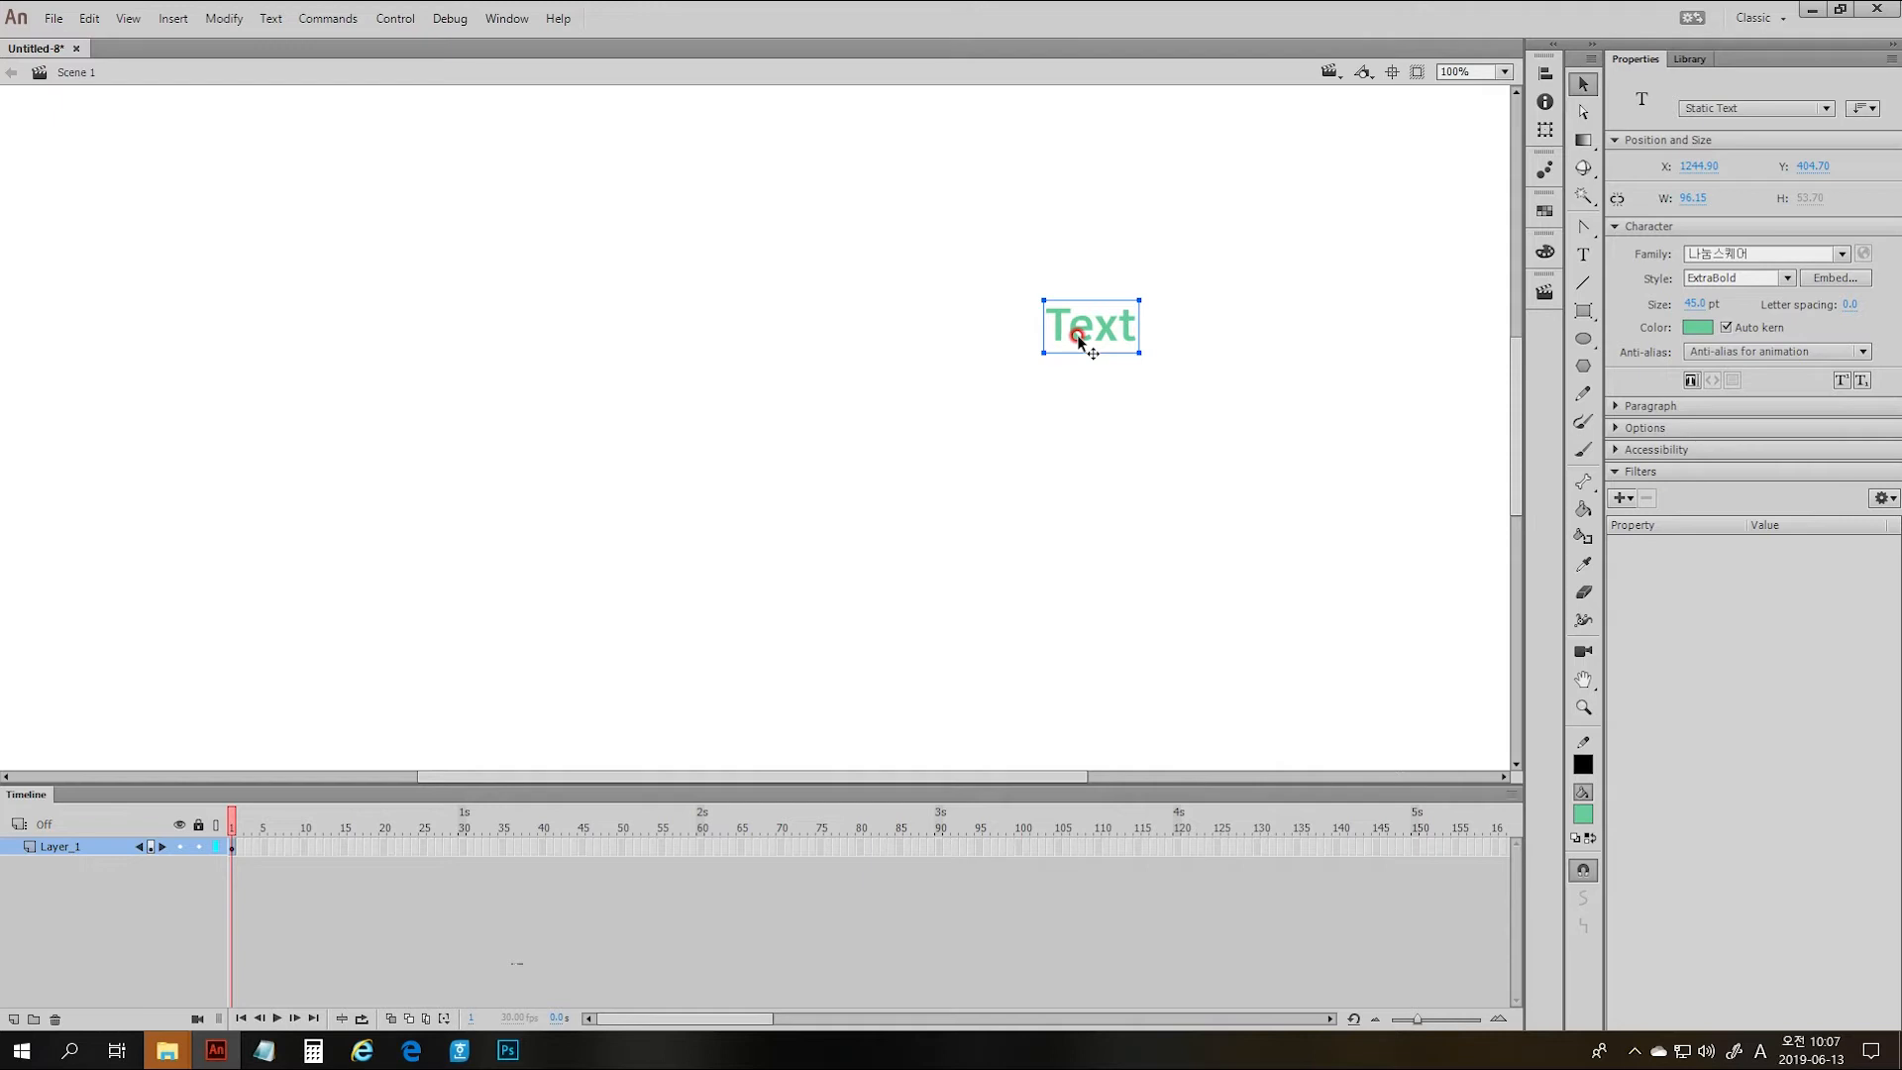
- Change the text field's type to Dynamic Text and move it horizontally to about X 1166
click(1825, 108)
click(1795, 156)
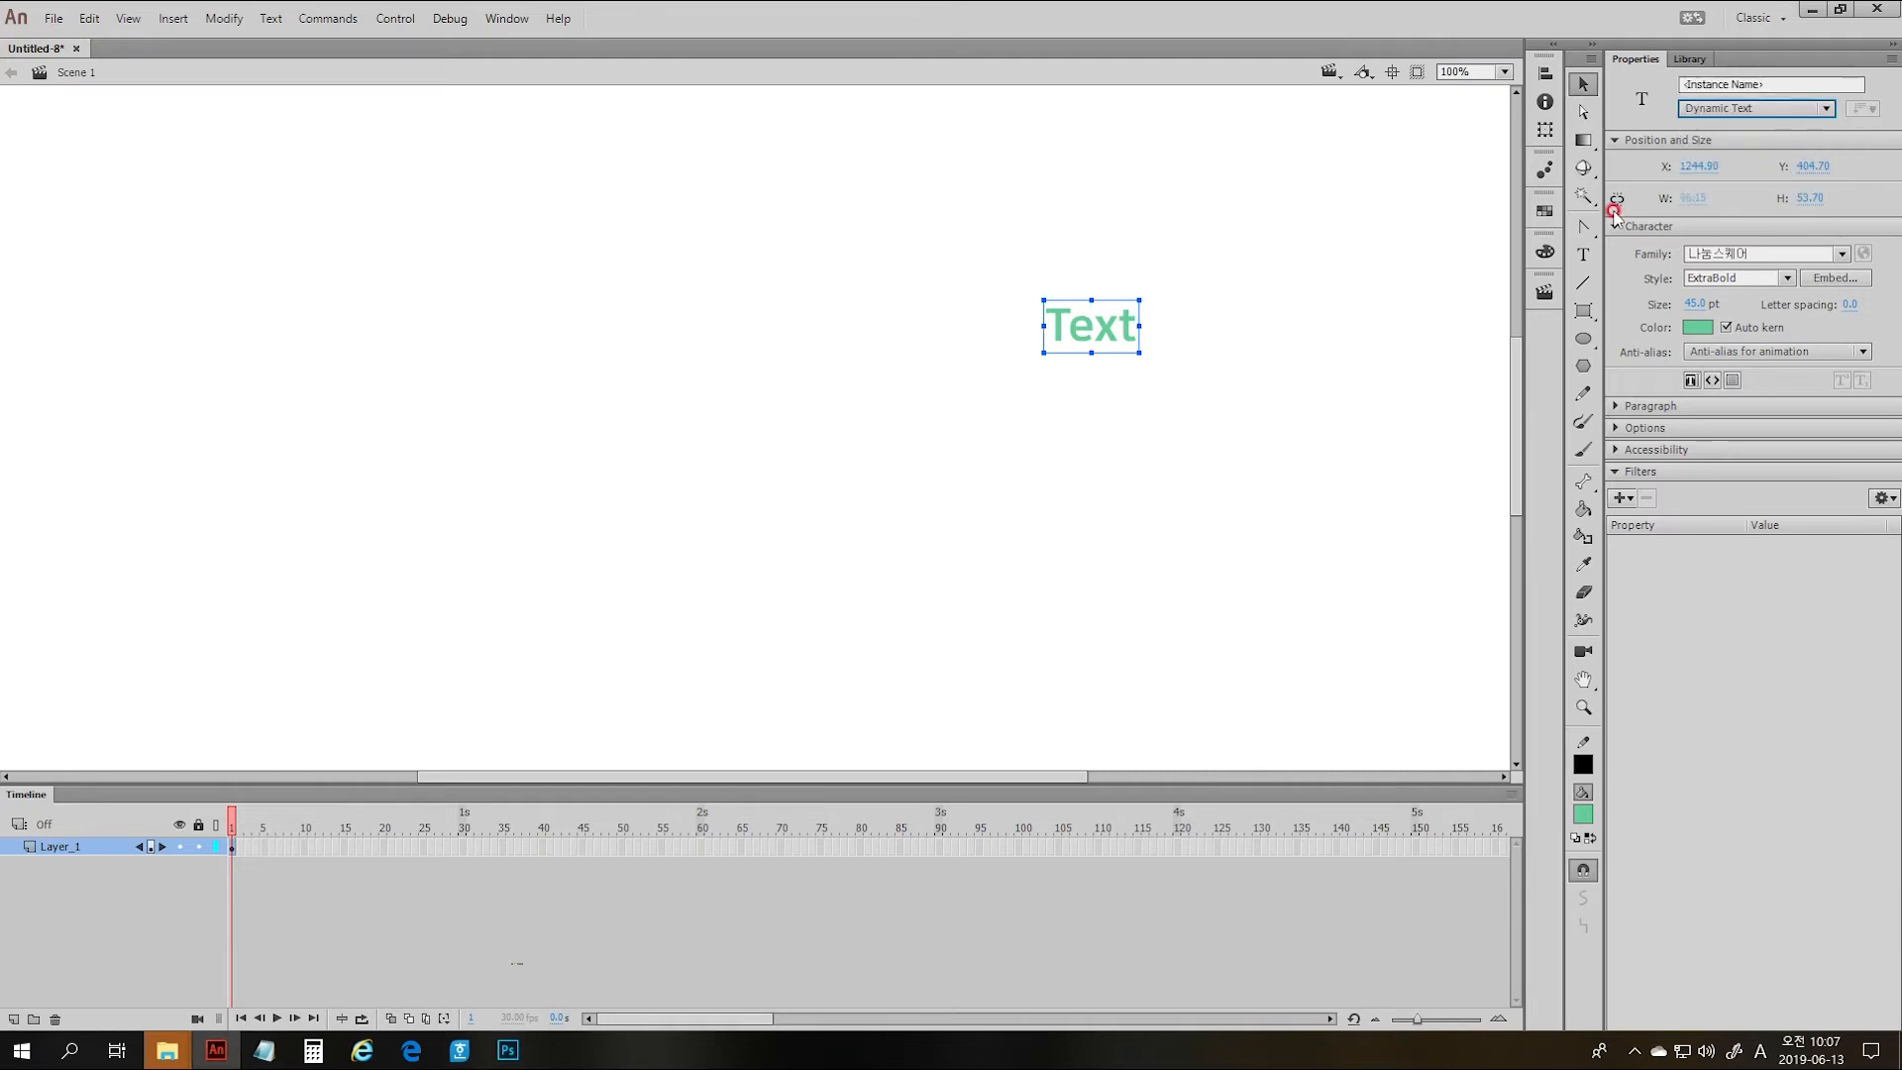
click(1210, 385)
drag(1102, 337, 1023, 336)
- Insert "czczx" before the final "t" of the dynamic text so it reads "Texczczxt", and finish editing
key(t)
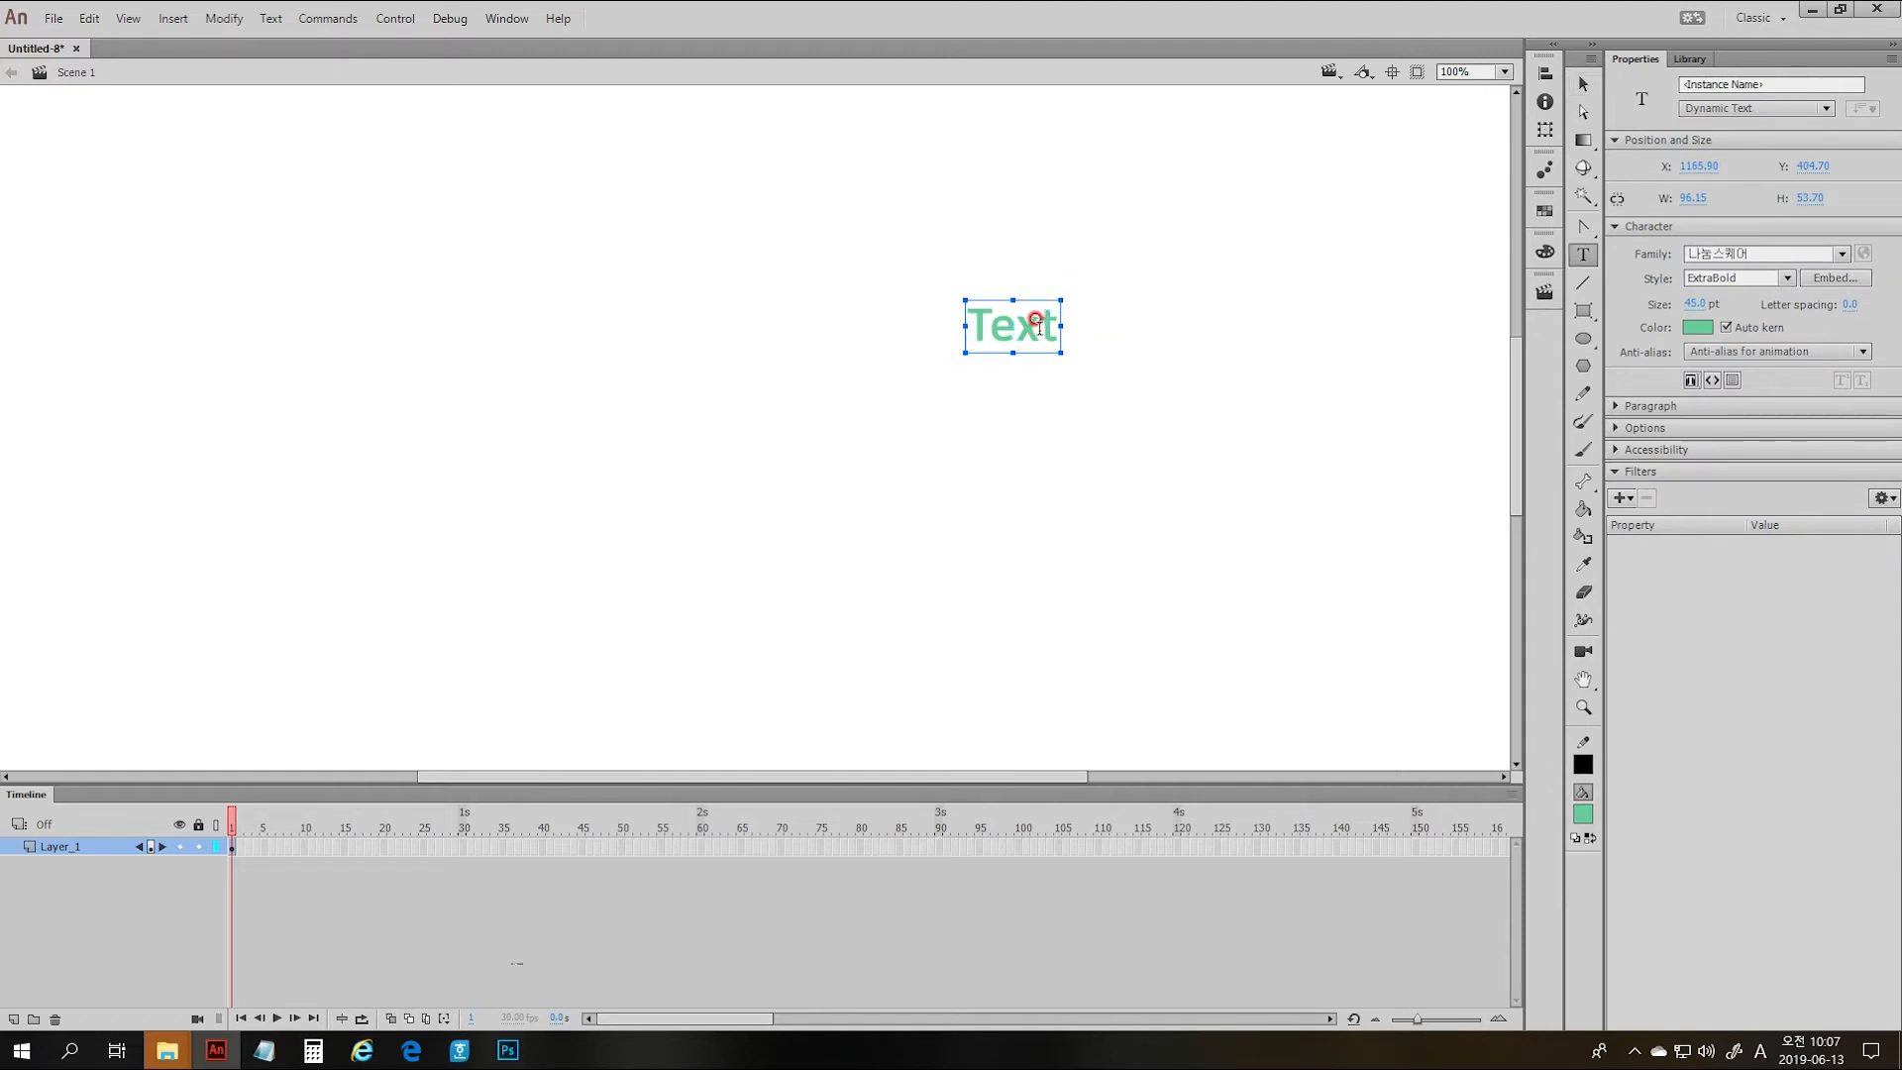
click(1037, 322)
text(c)
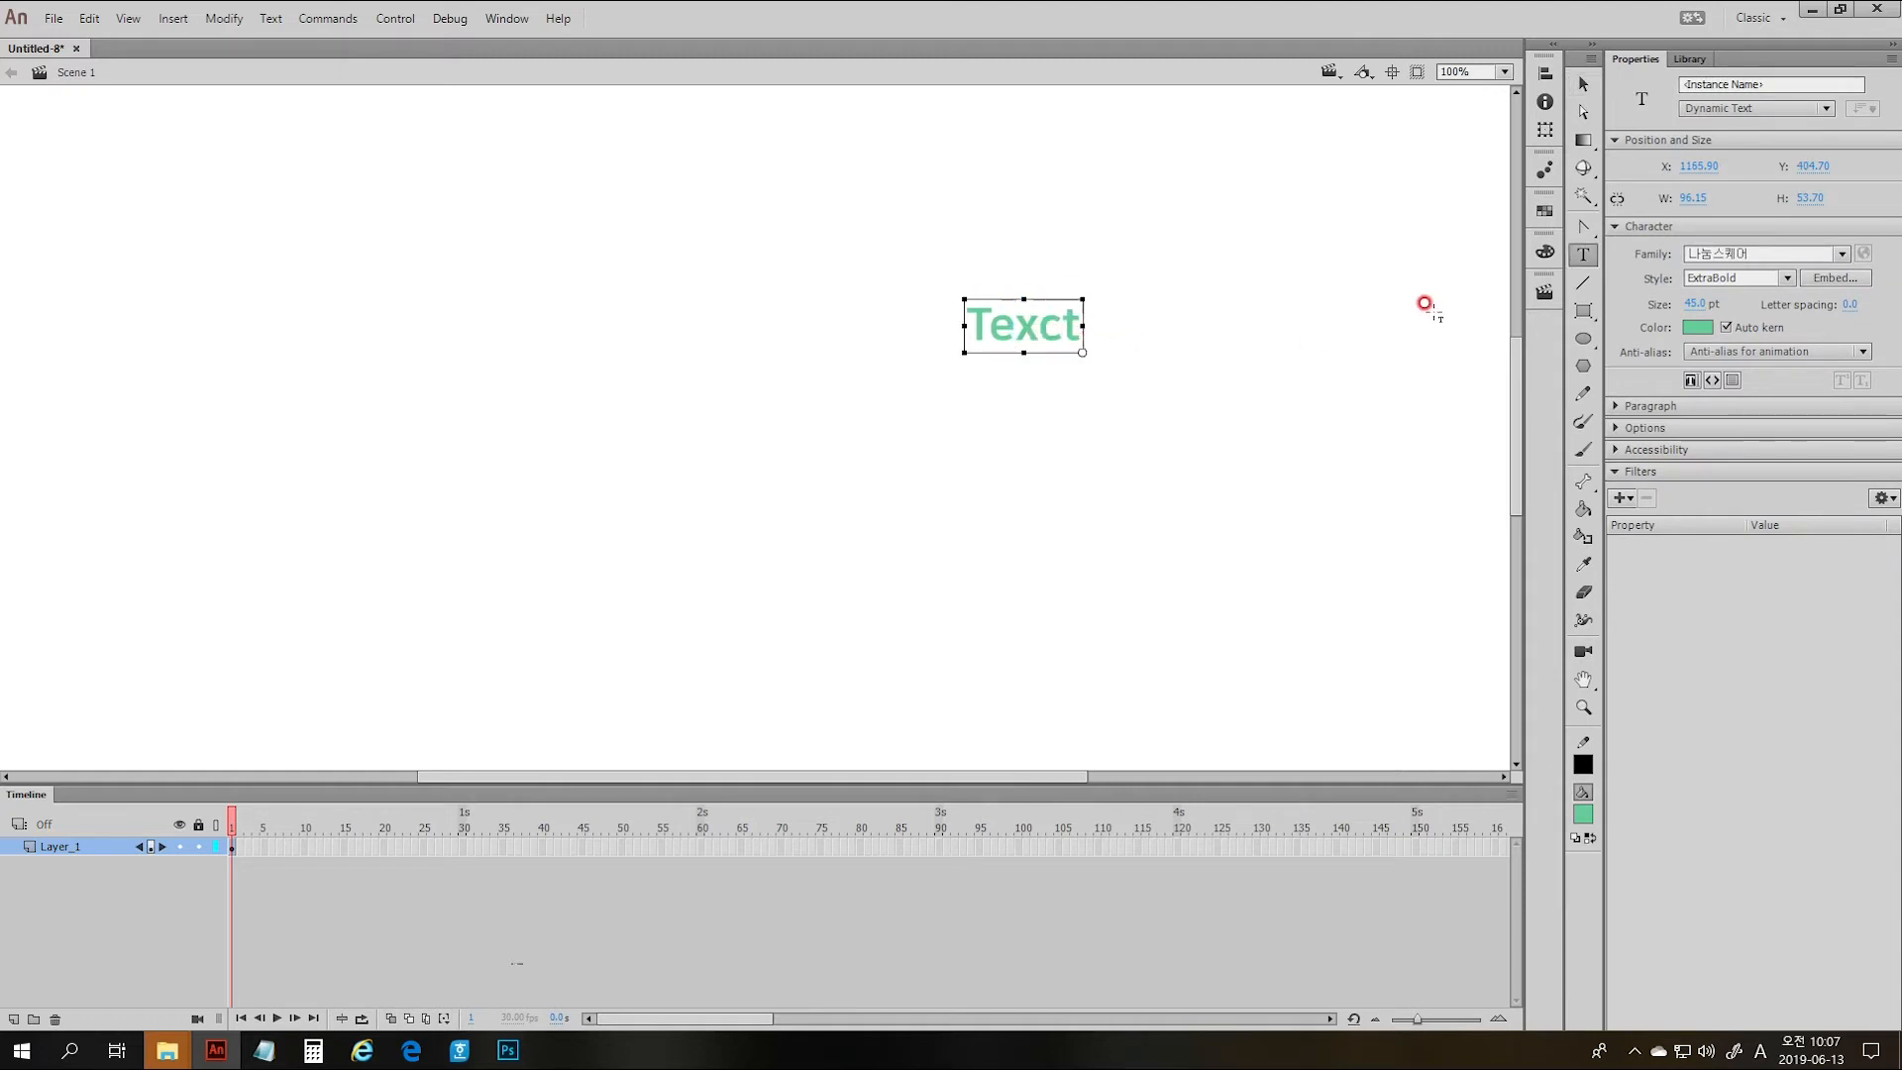
text(zczx)
key(Escape)
click(1133, 358)
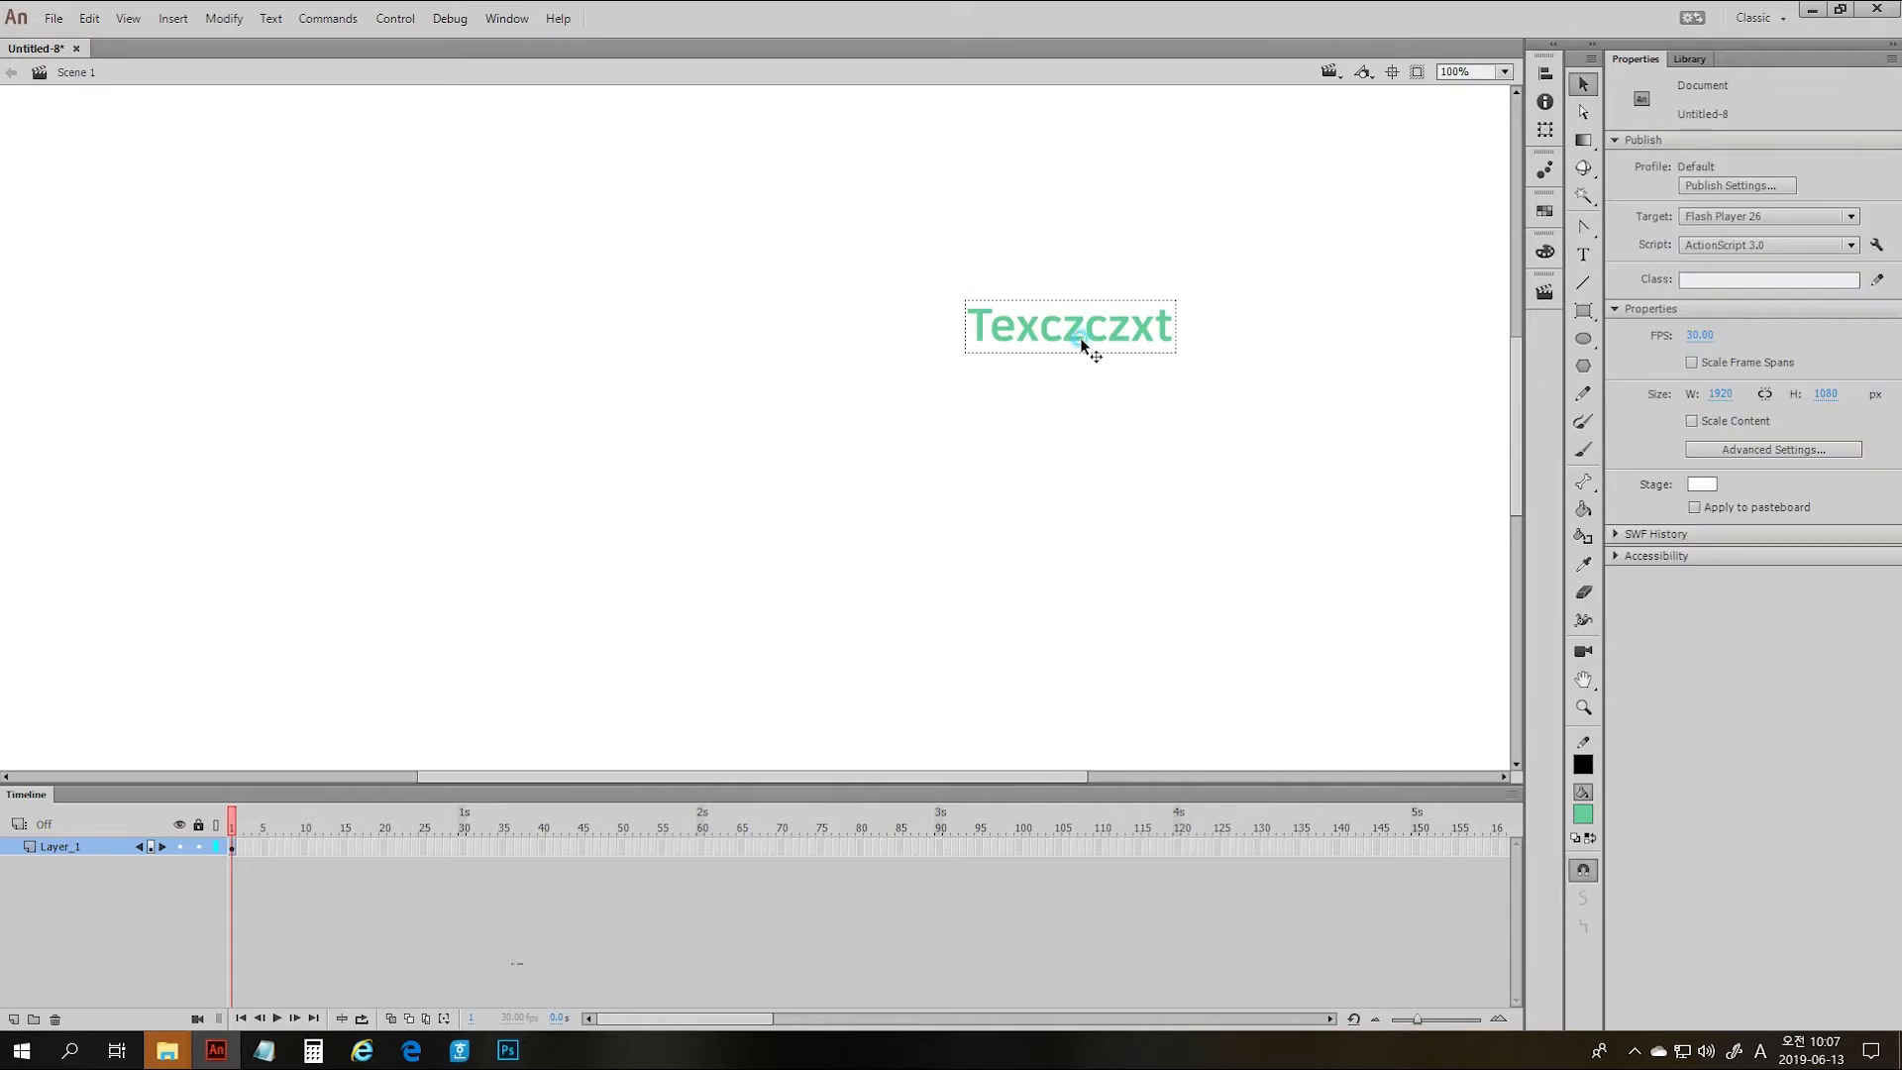
- Test the movie to view the dynamic text, and close the preview
click(1082, 344)
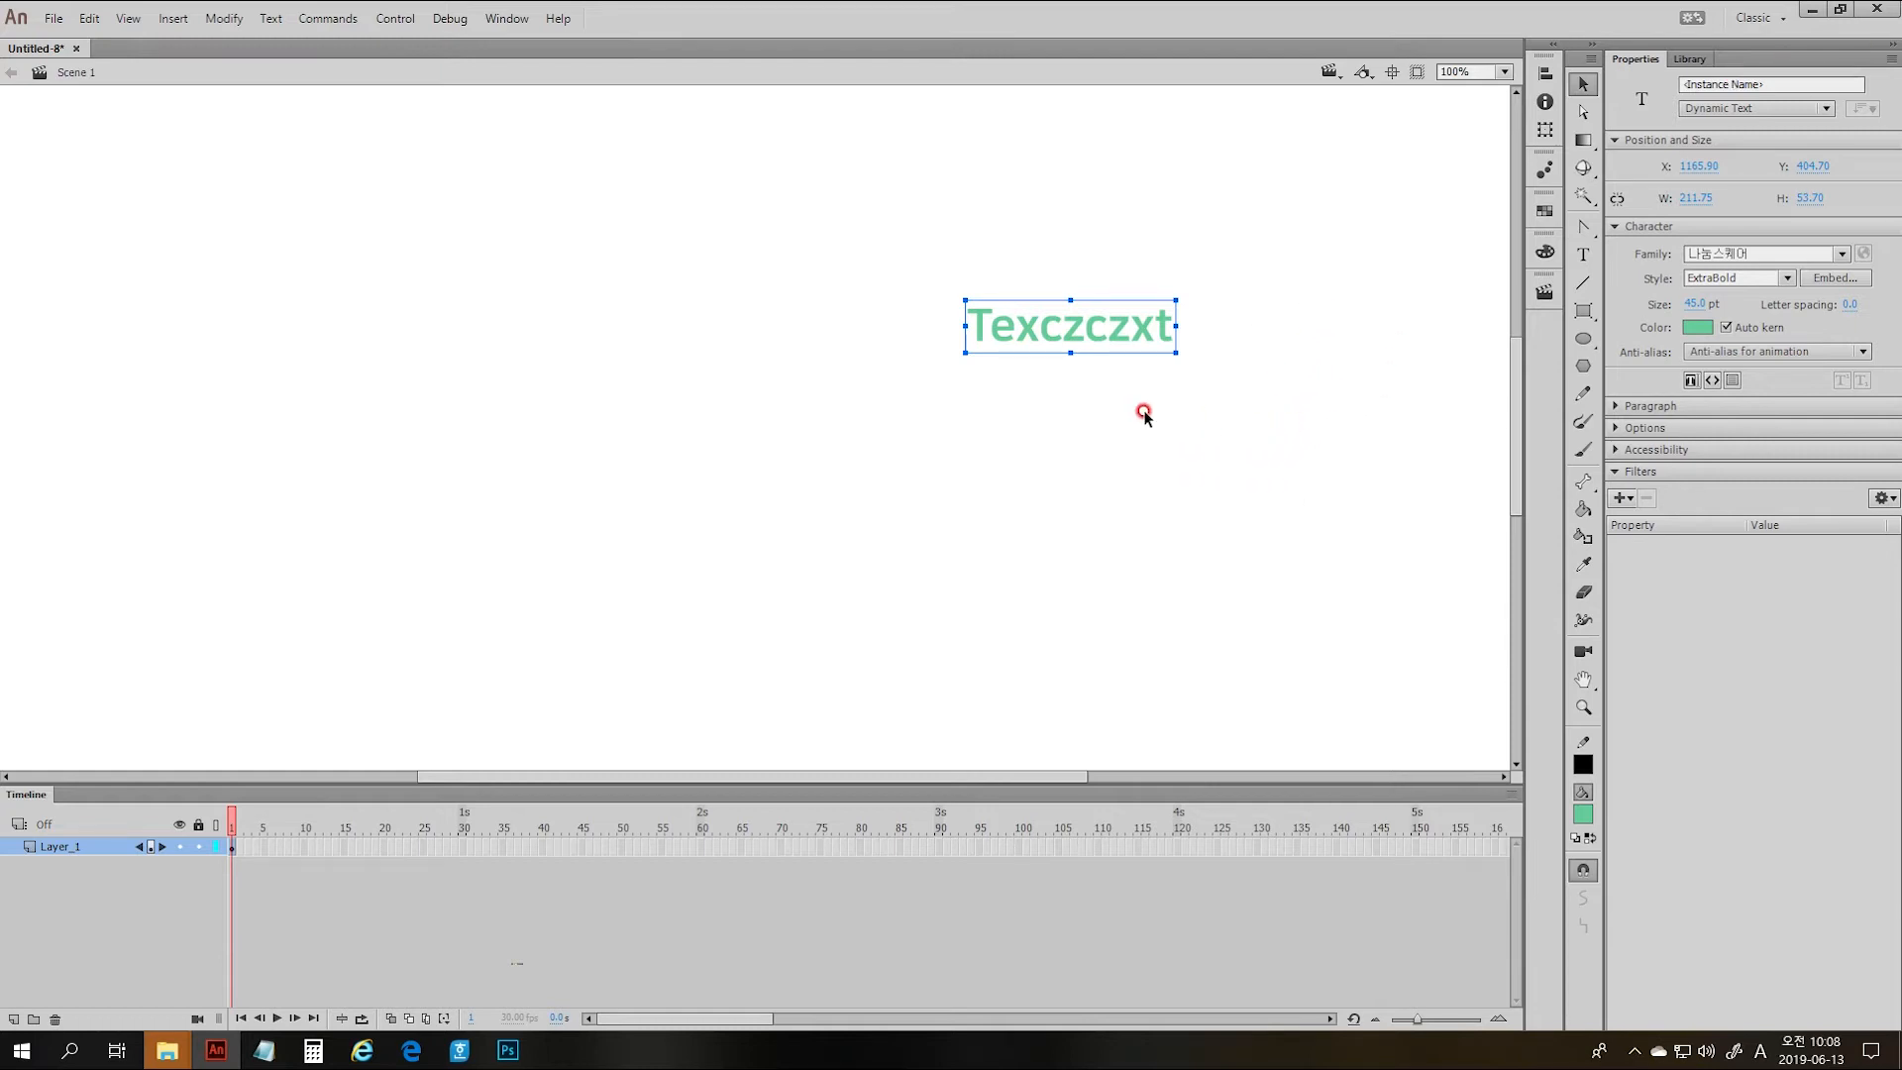
click(1278, 384)
key(ctrl+Return)
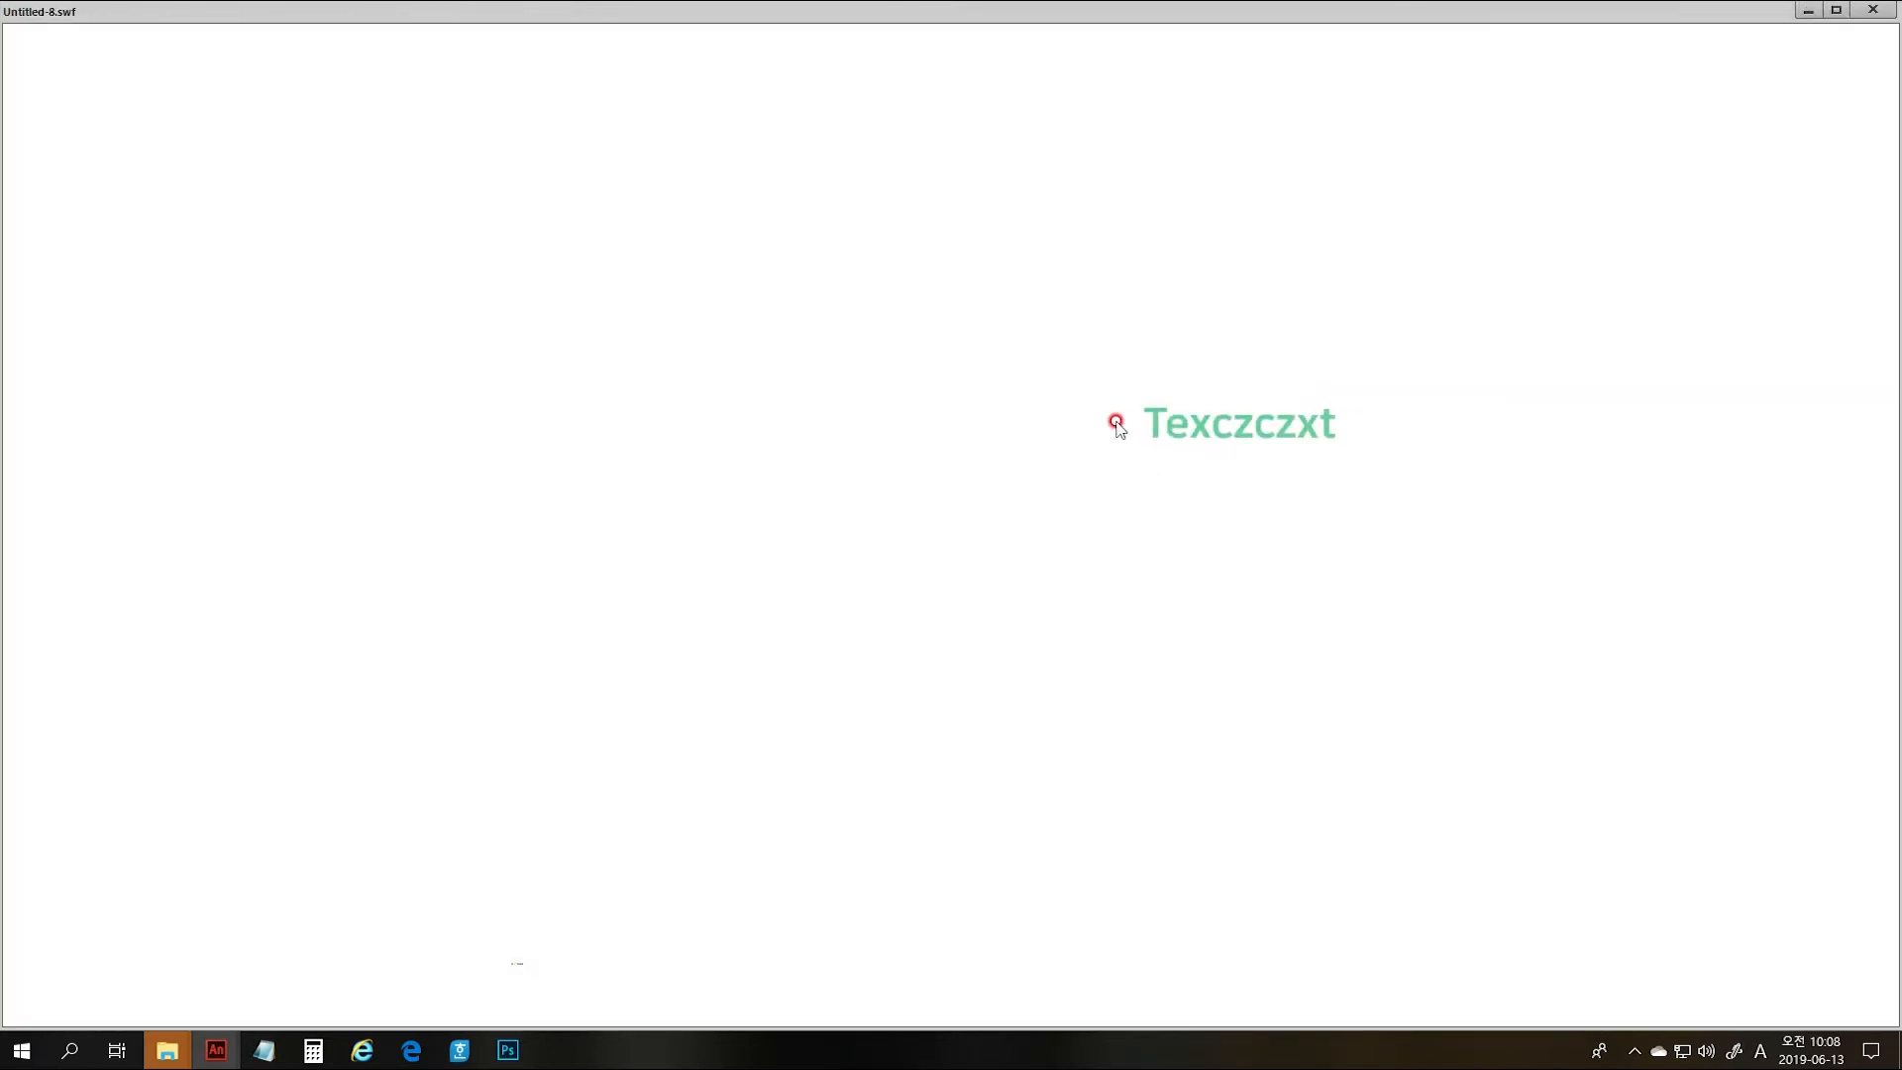
click(1870, 10)
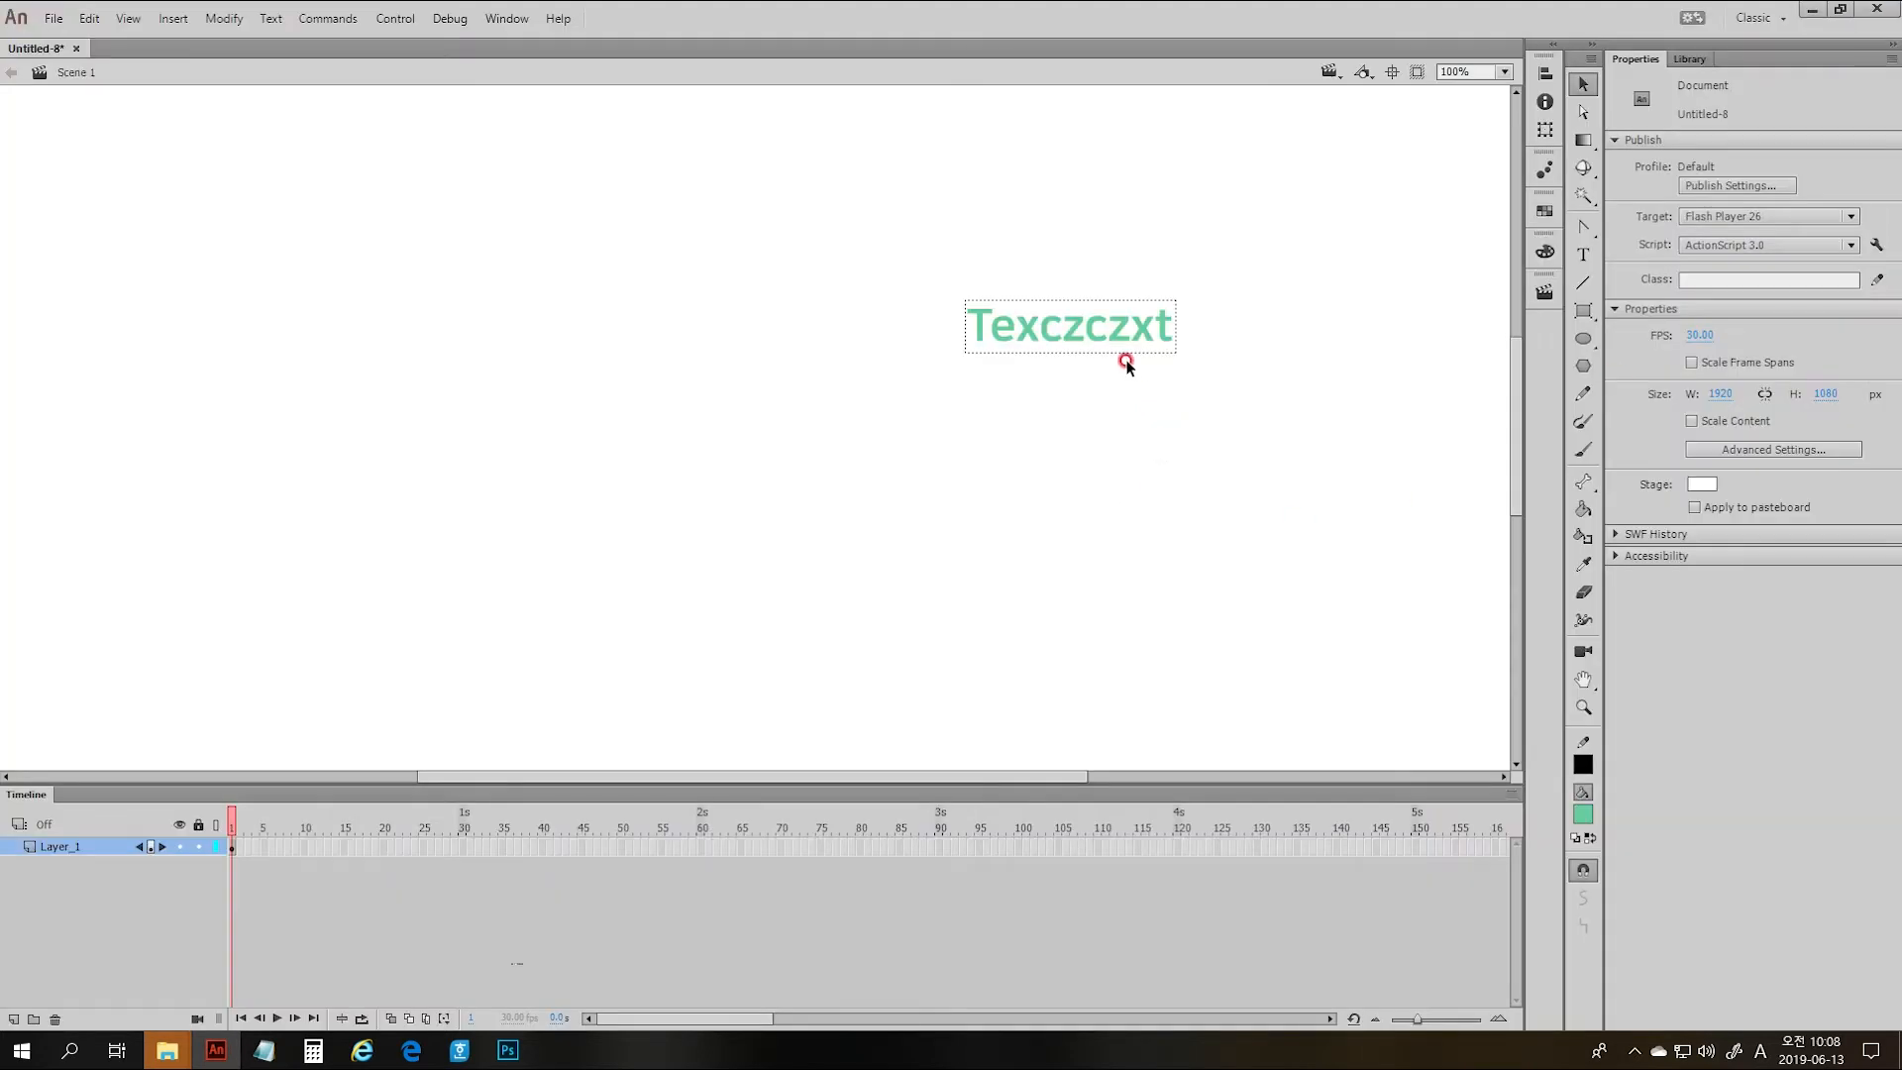
- Change the type of the "Texczczxt" field to Input Text and reselect the field to check it
click(1106, 333)
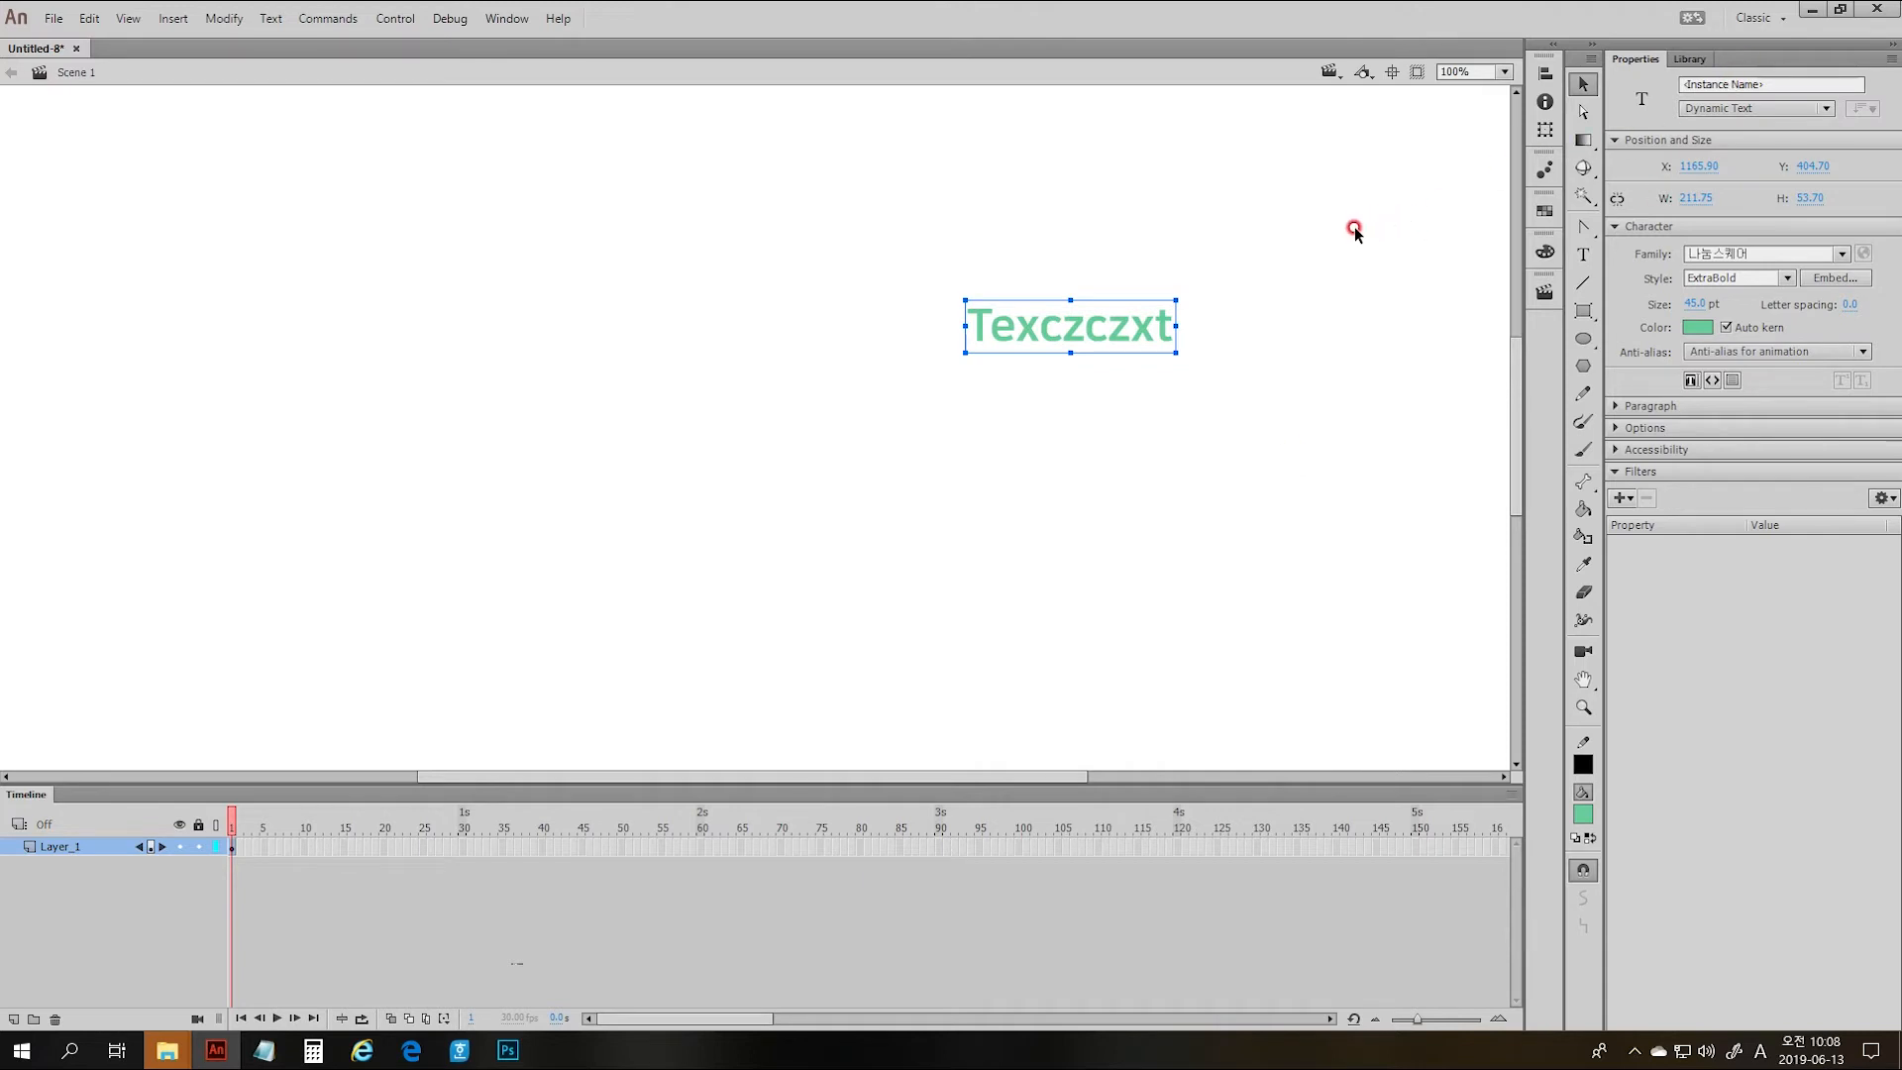
click(1823, 108)
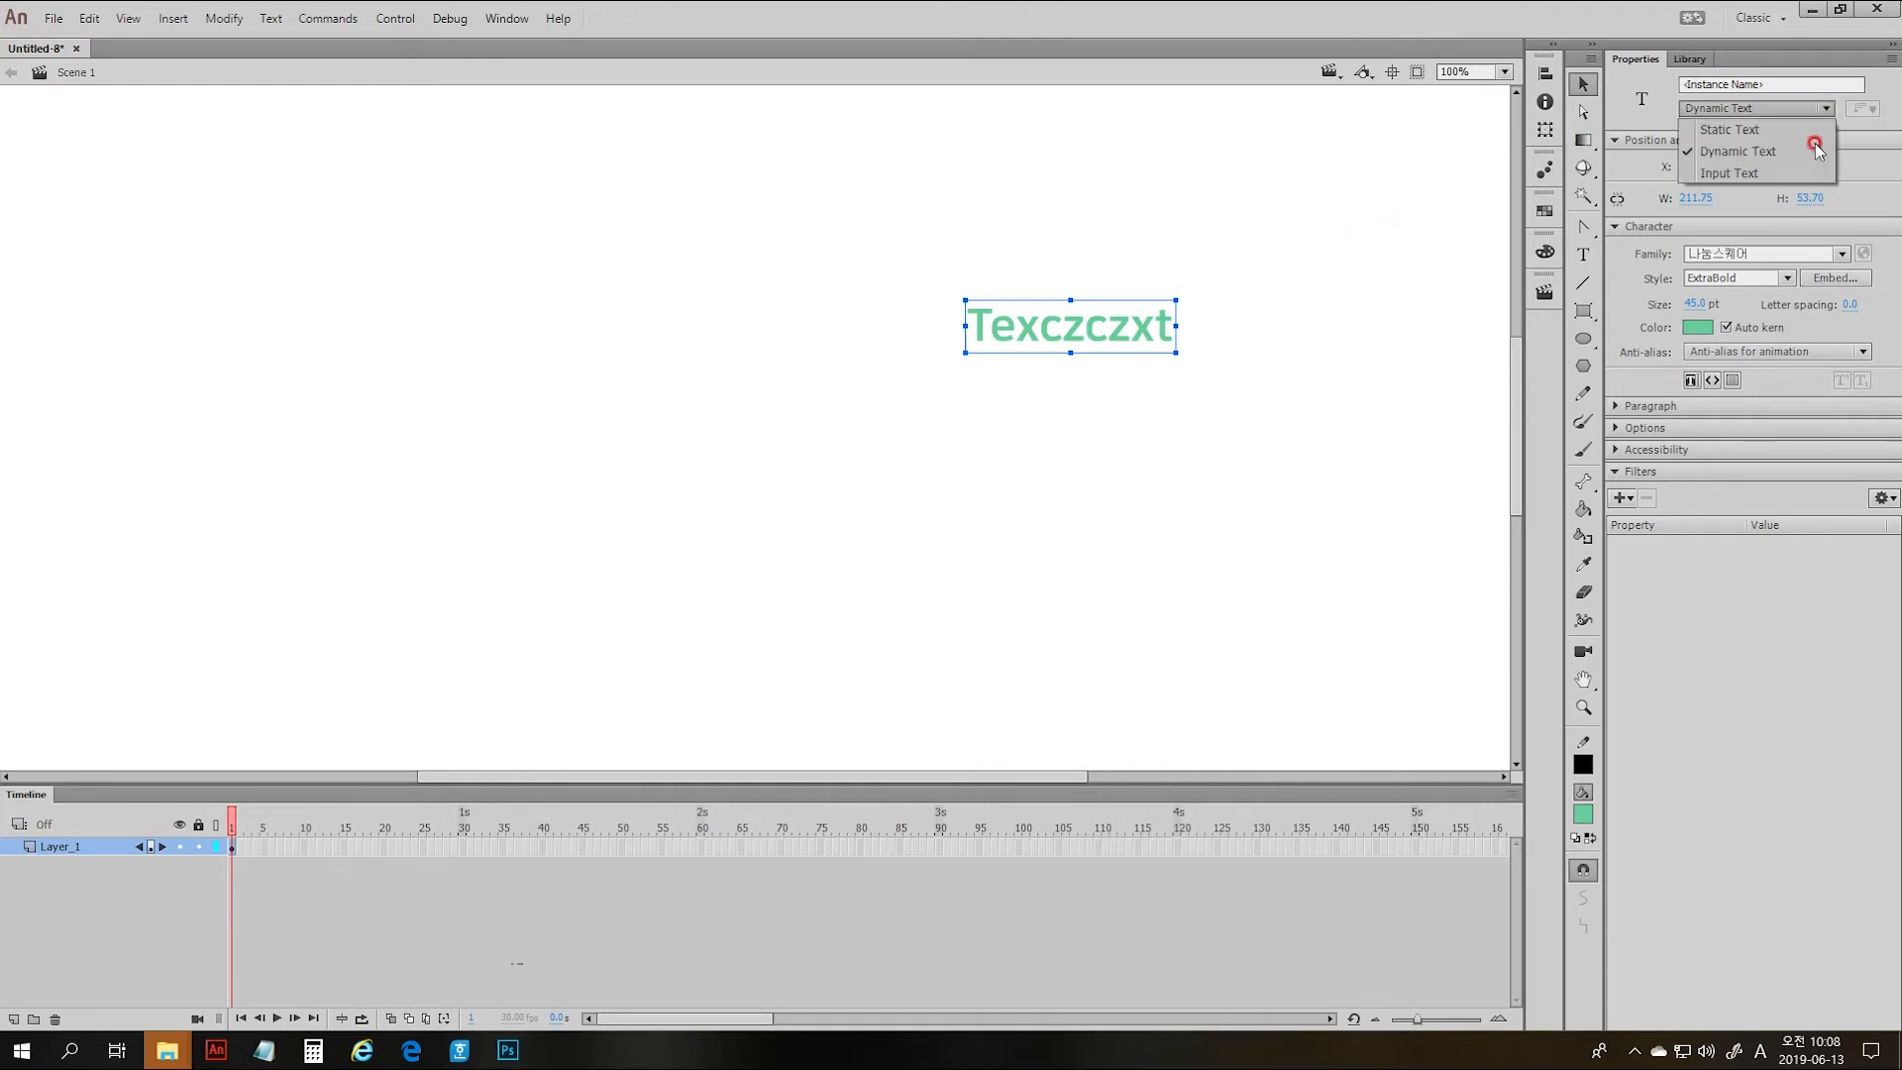
click(1748, 173)
click(1139, 434)
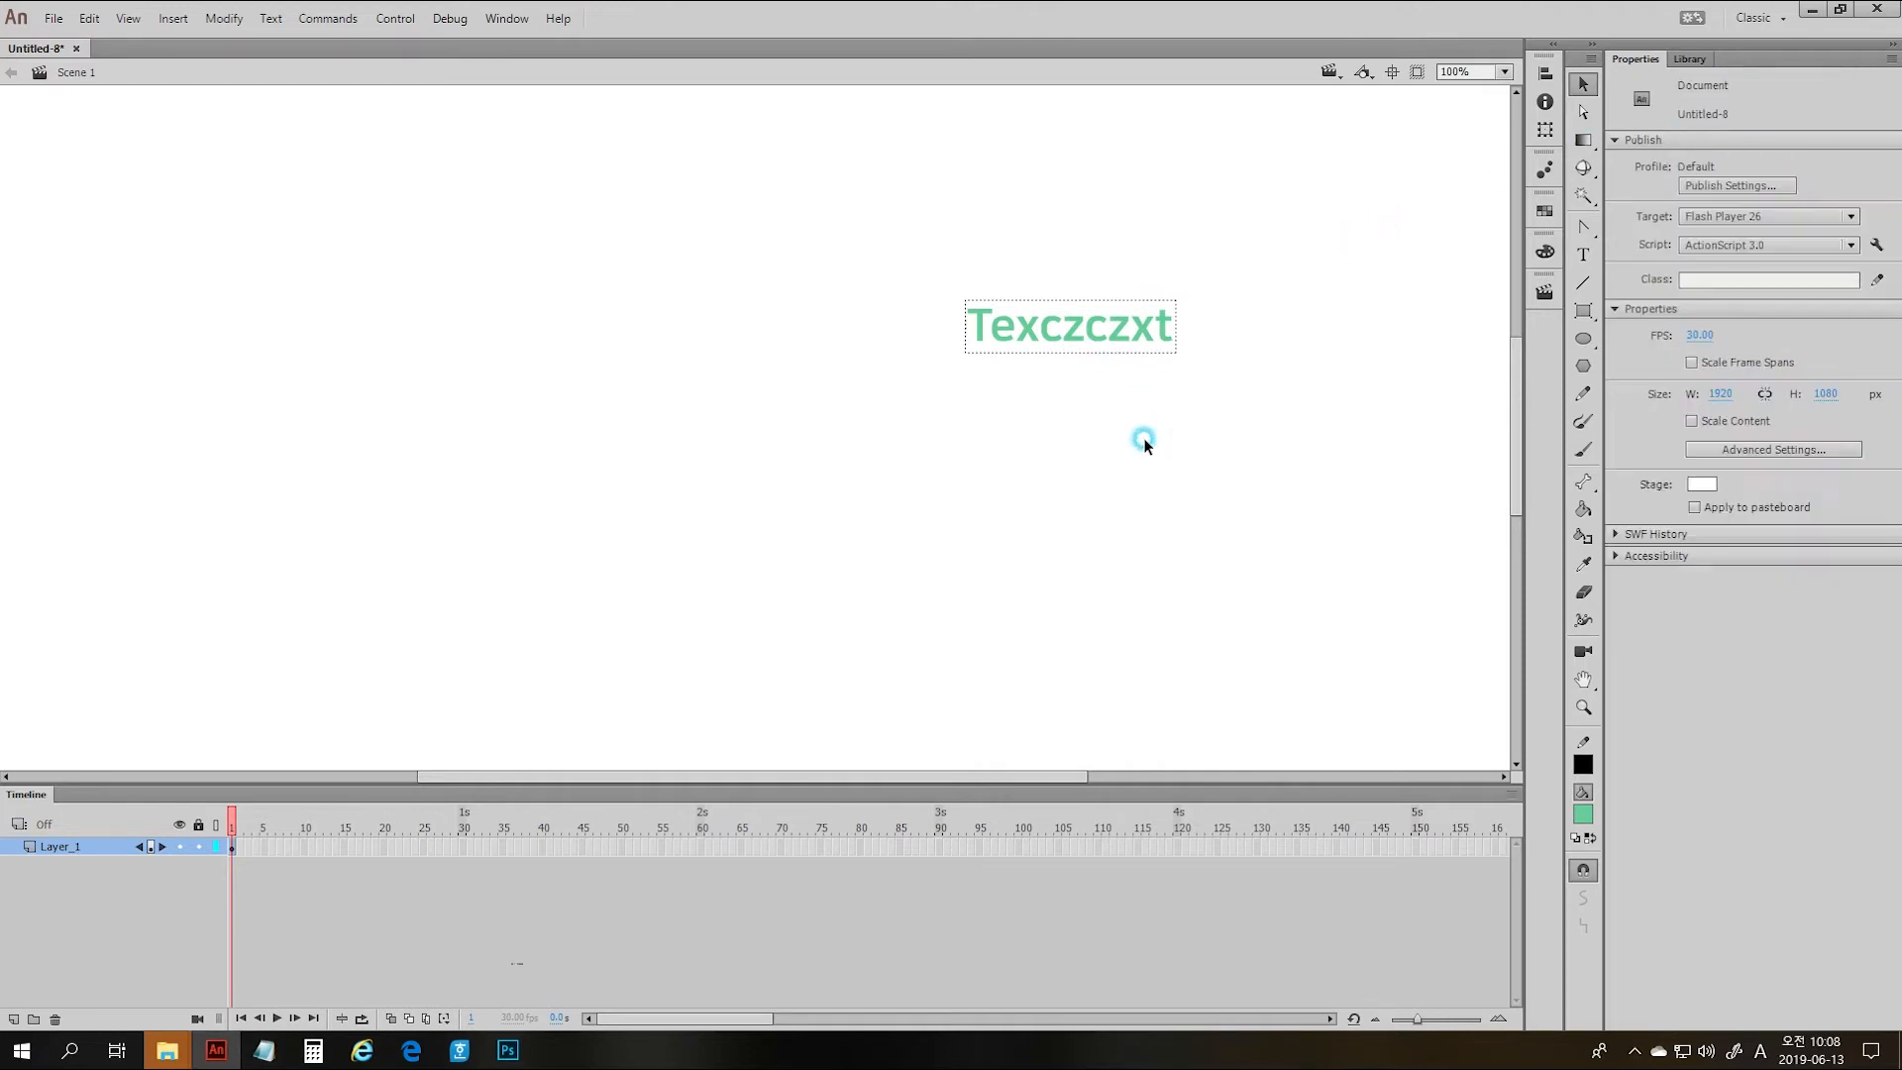
click(1050, 322)
click(1049, 337)
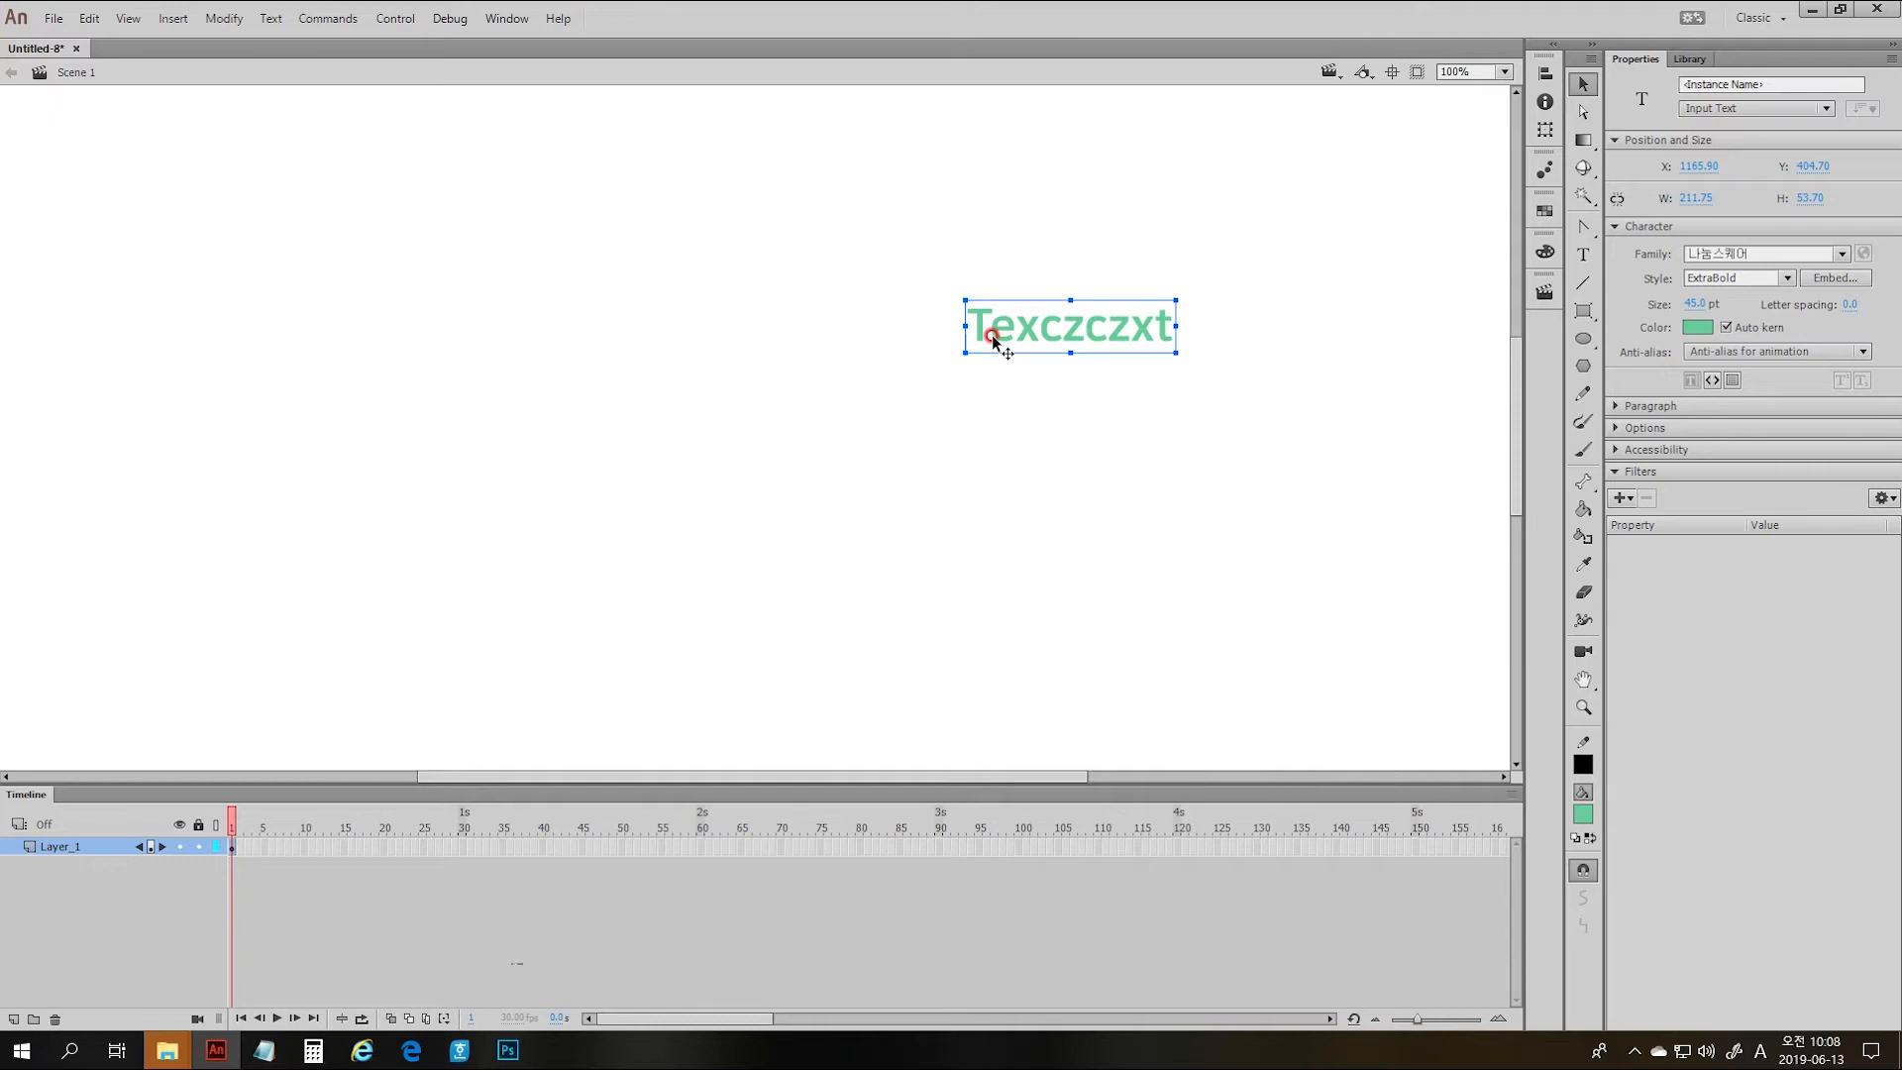
- Test the movie, replace the input field's text with "tetxc" in the preview, and close the preview
key(ctrl+Return)
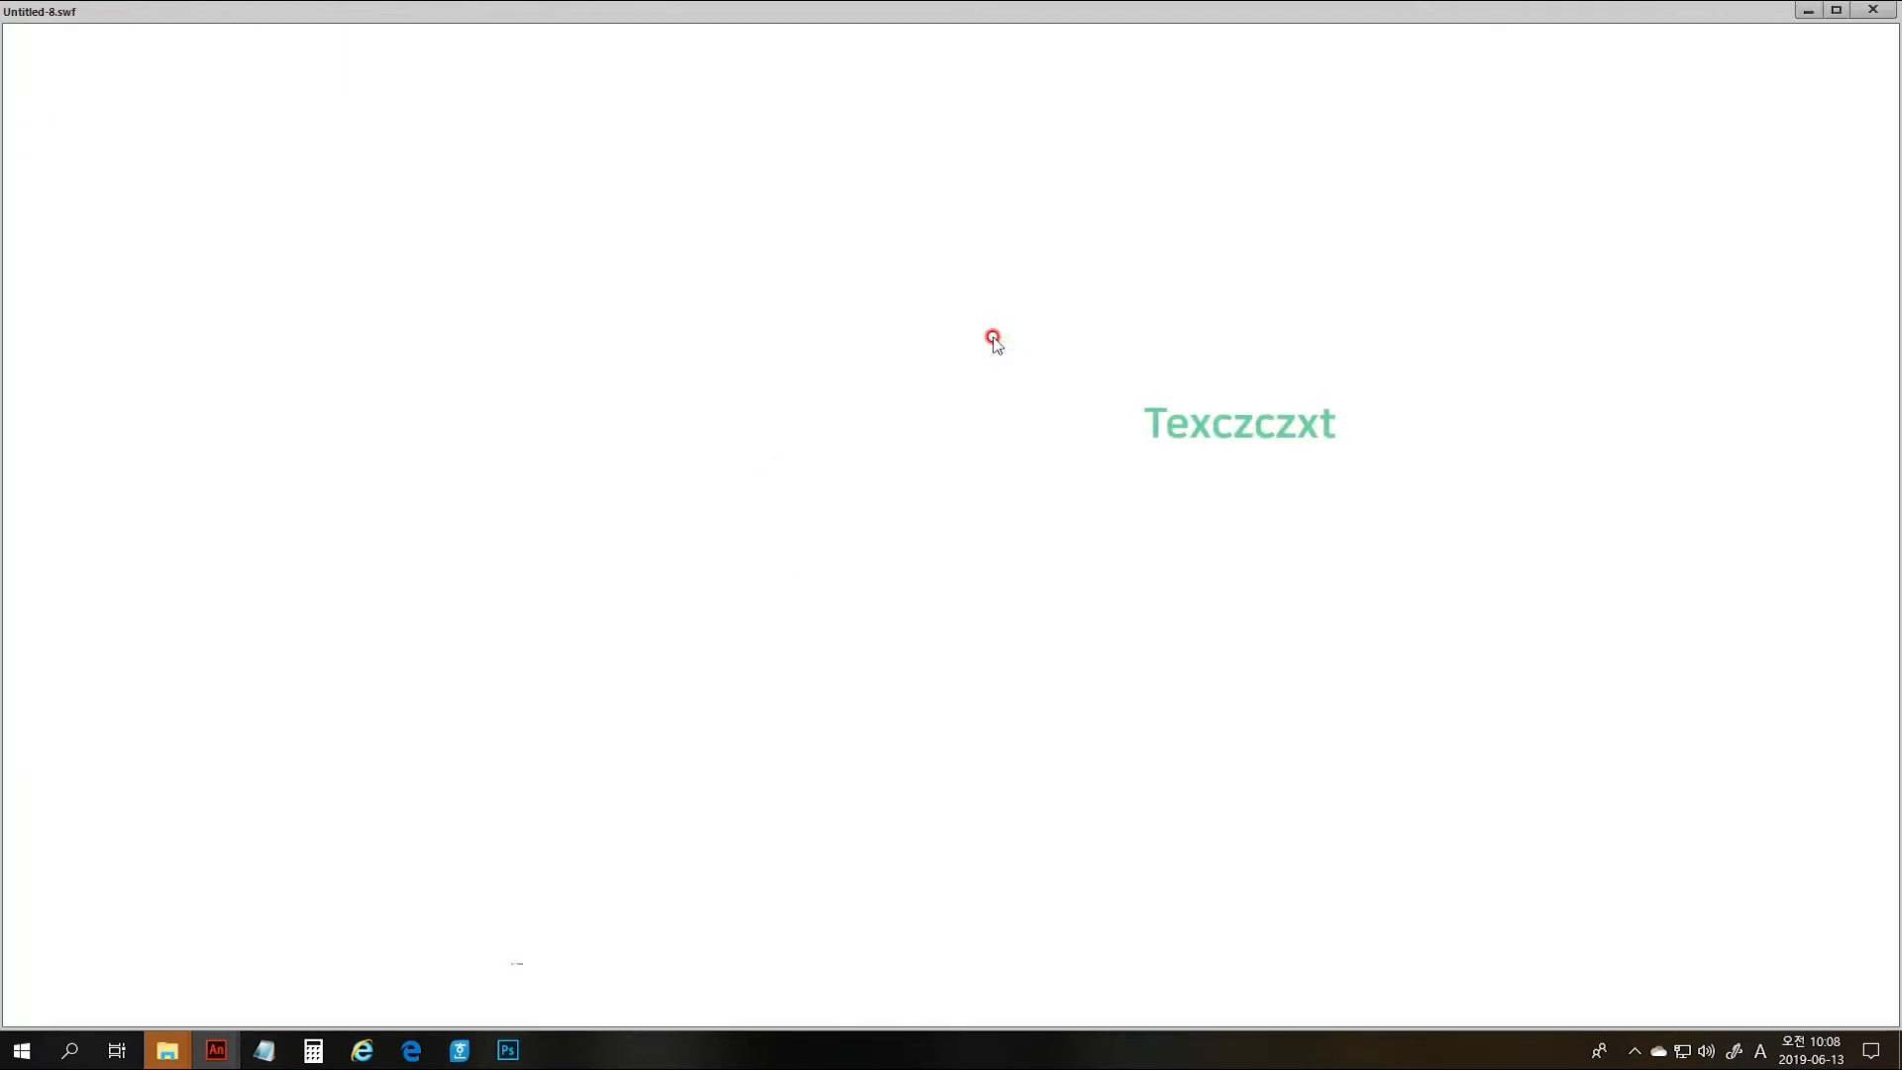
click(1166, 419)
text(e)
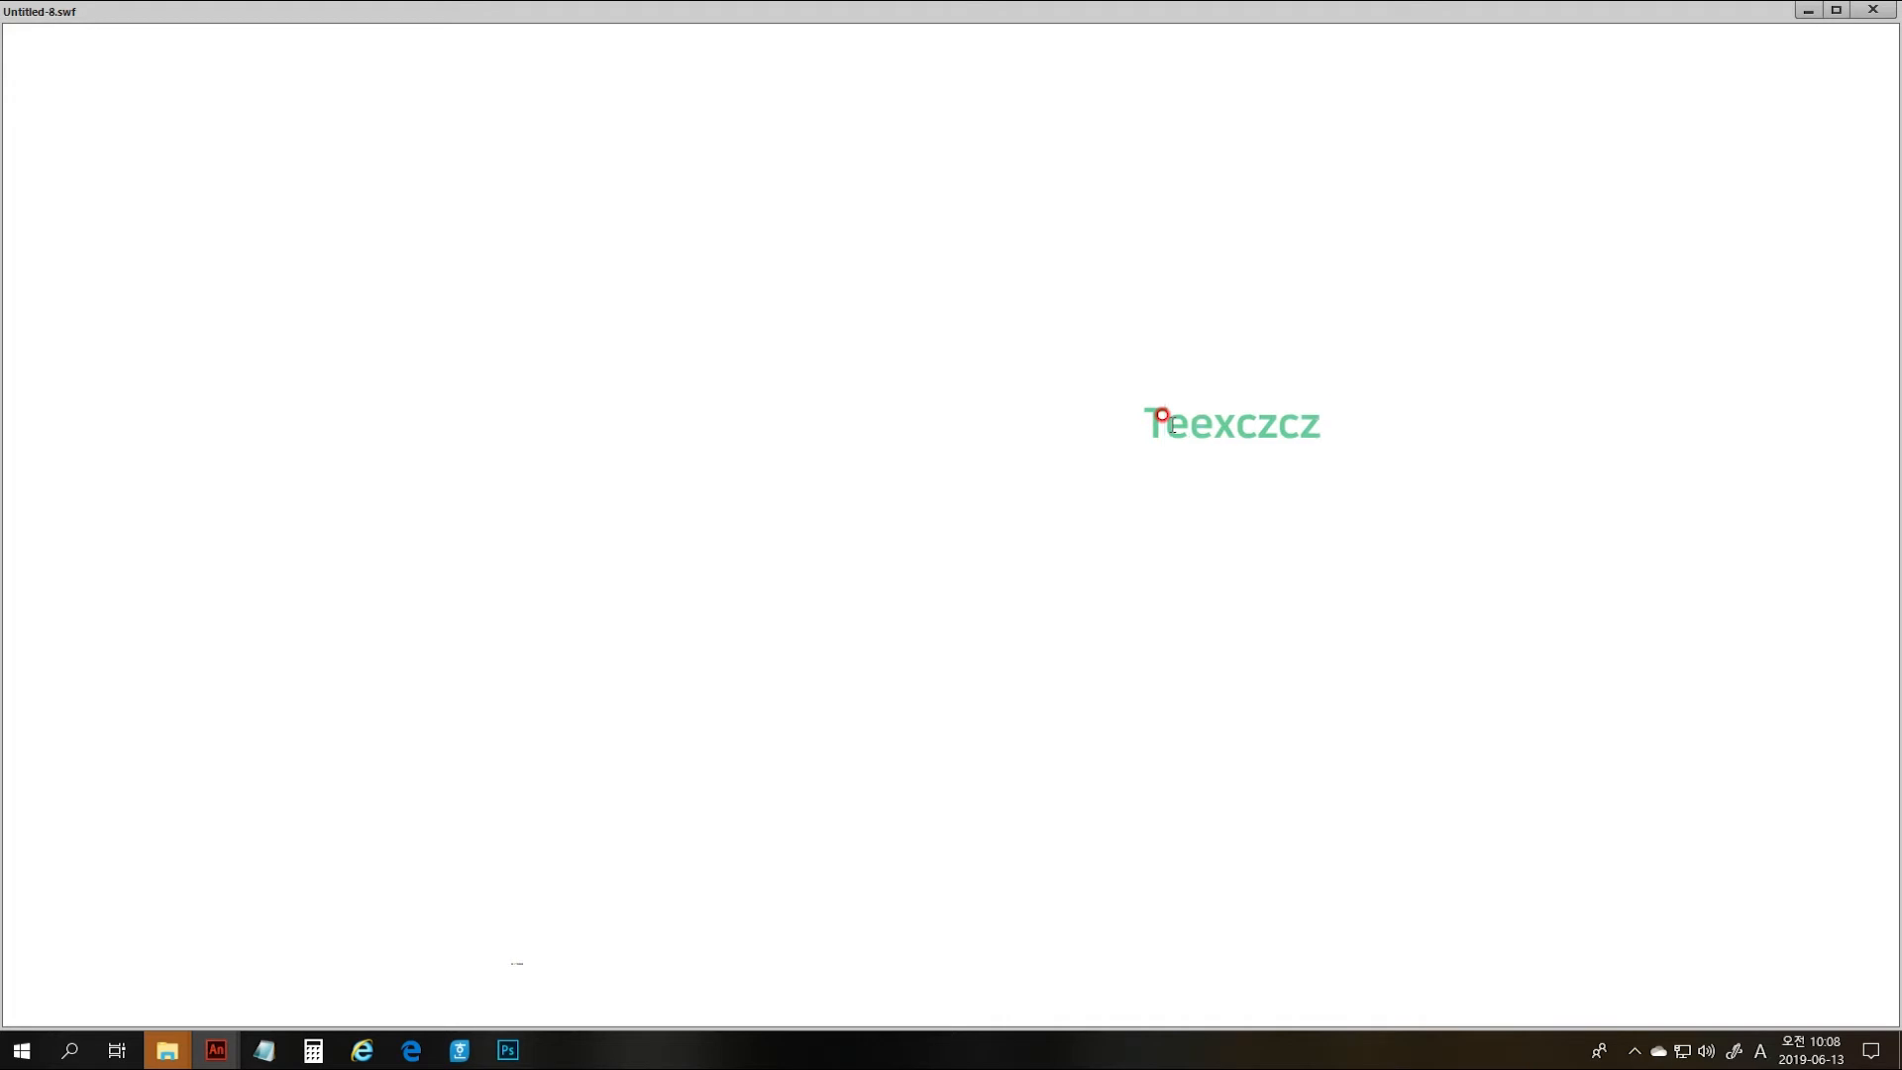
mouse_move(1239, 421)
mouse_down()
mouse_move(1099, 426)
mouse_move(1227, 424)
mouse_move(1201, 420)
mouse_up()
key(BackSpace)
key(BackSpace)
key(BackSpace)
key(BackSpace)
text(tetxc)
drag(1272, 416, 1443, 425)
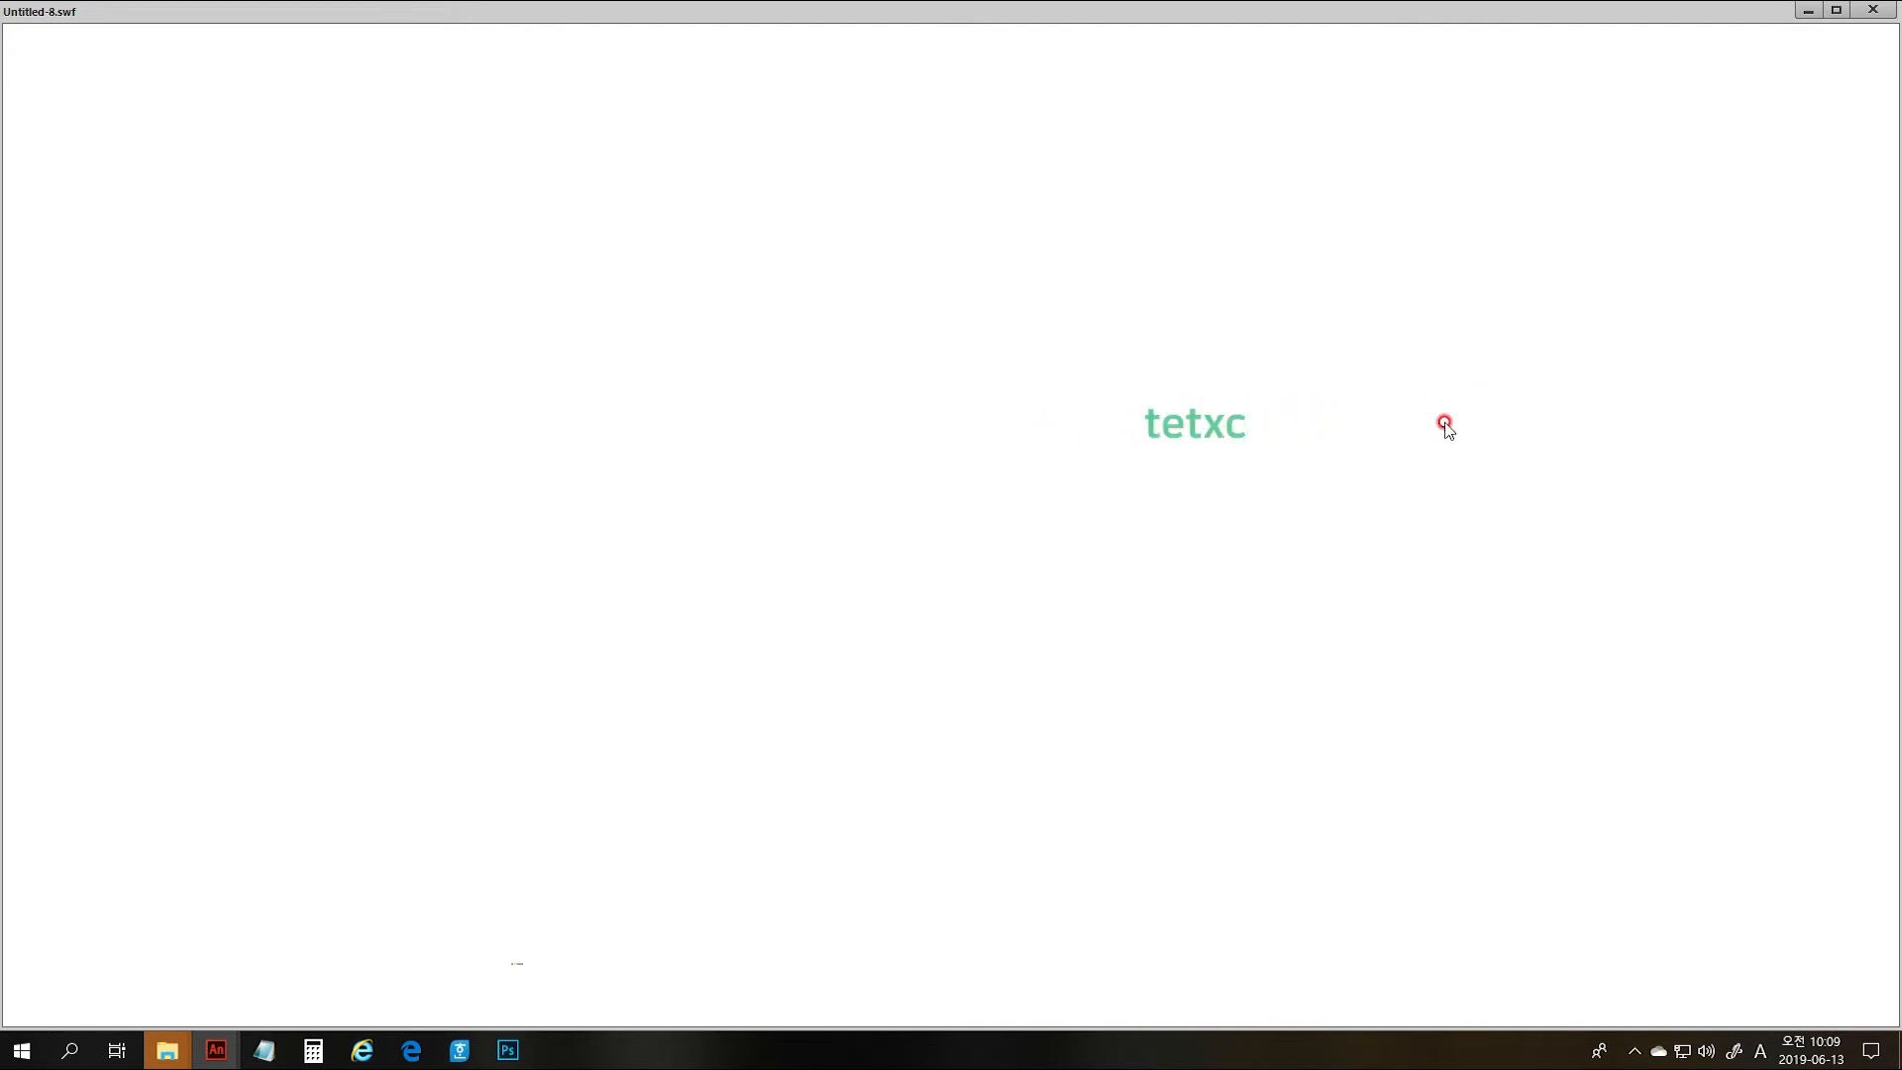
click(1872, 10)
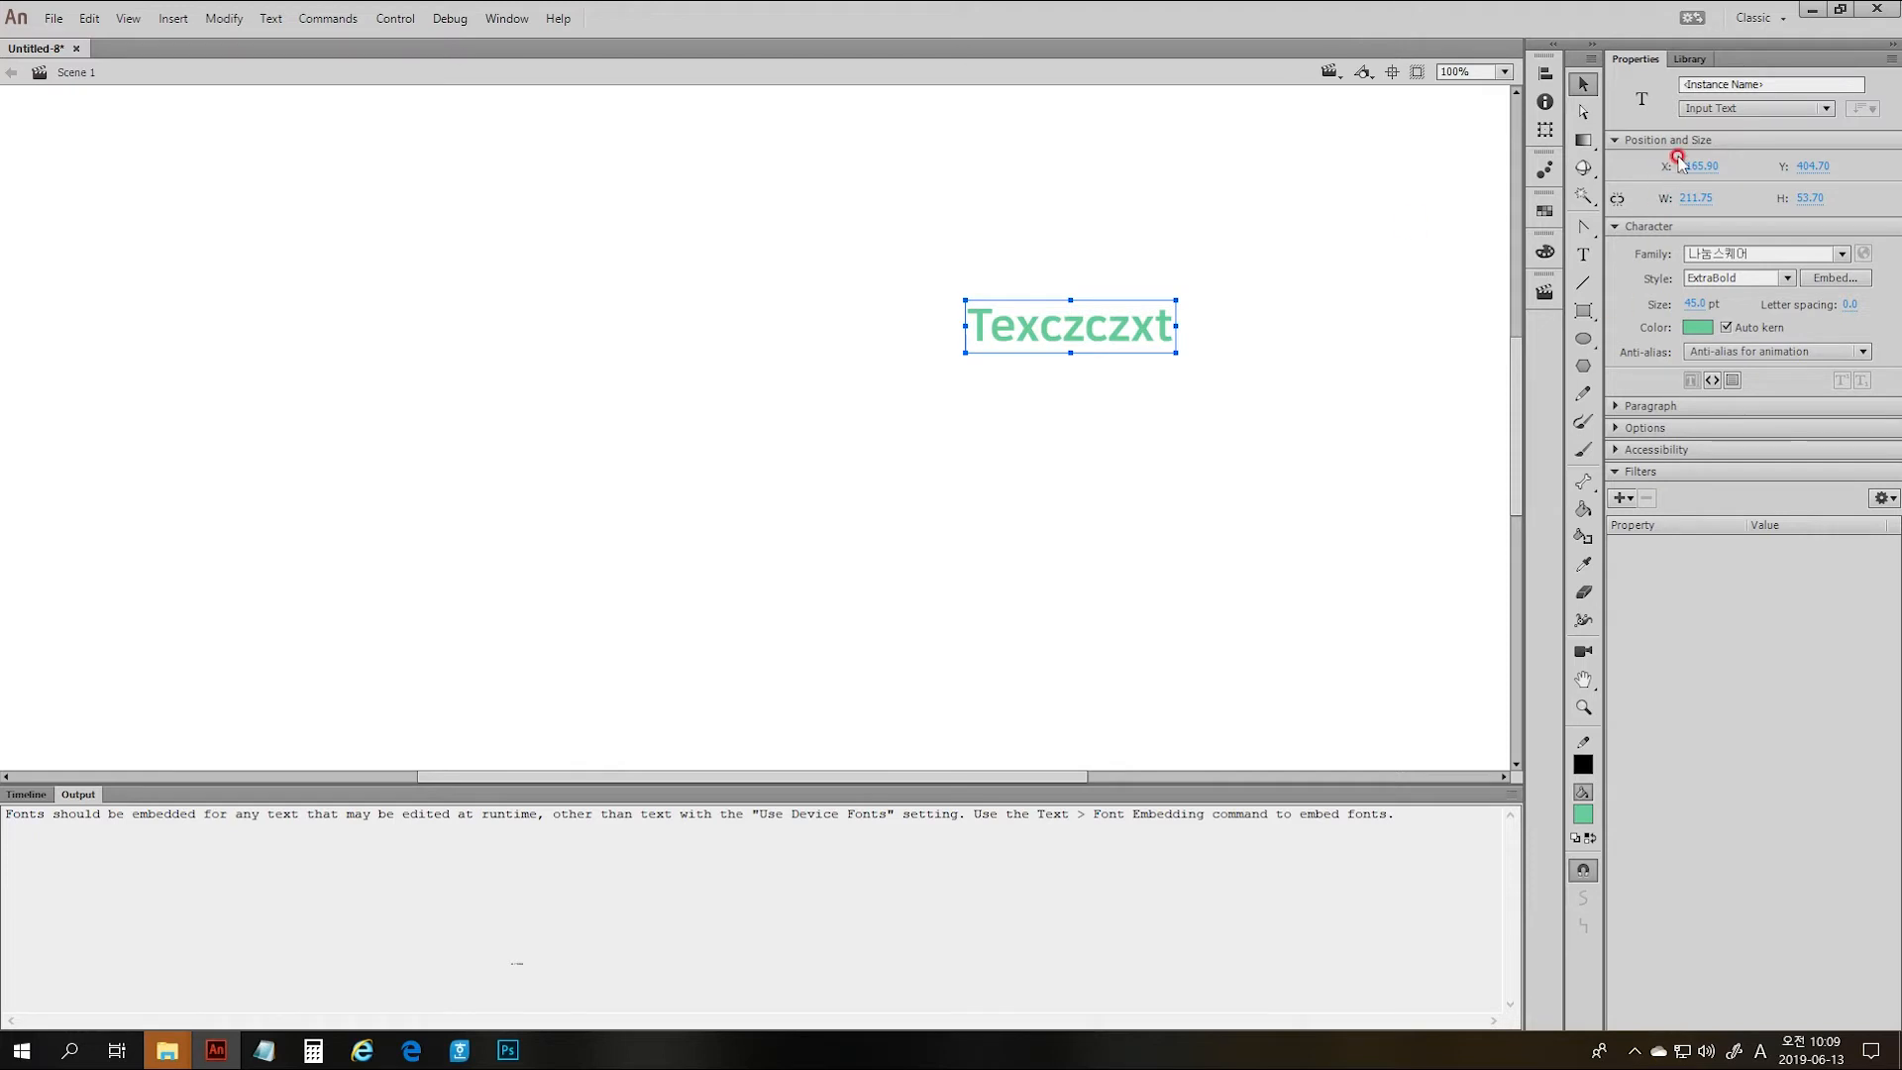
- Give the input text field the instance name "text01" and deselect it
click(1709, 84)
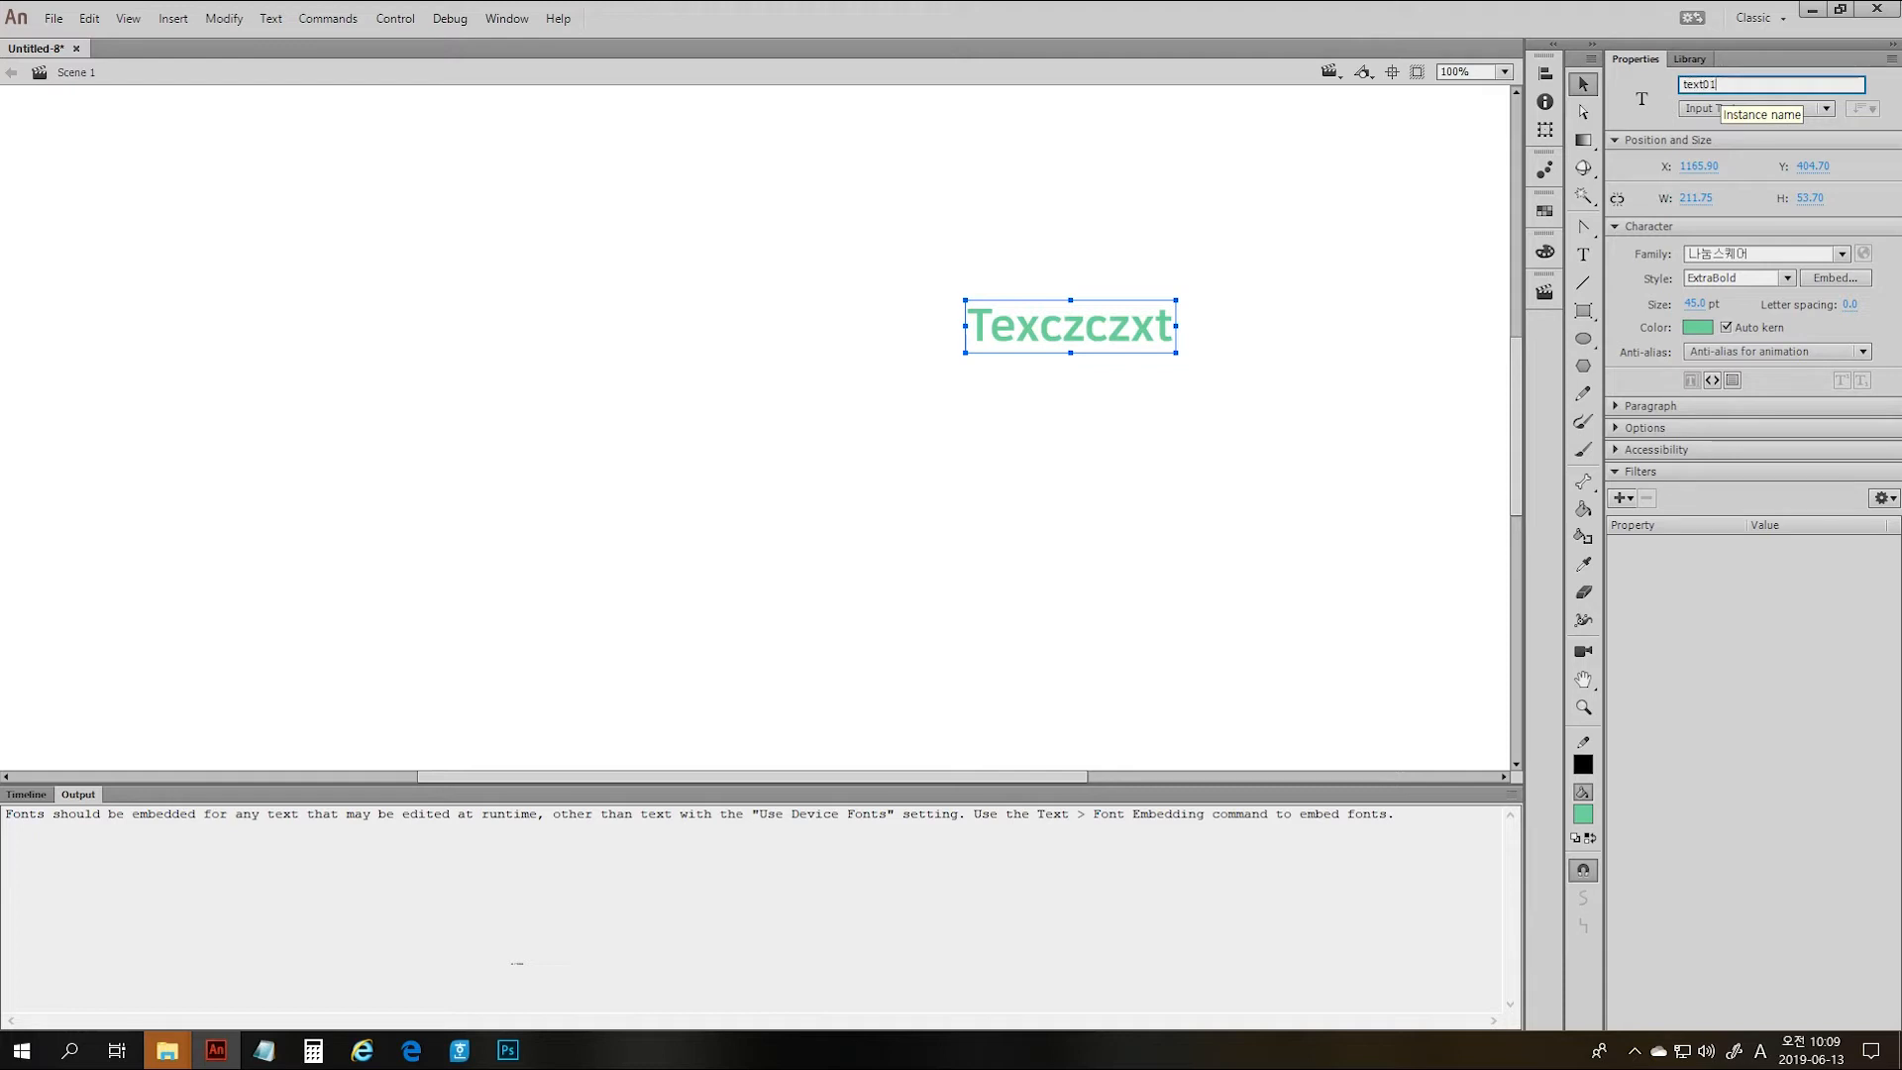
key(Return)
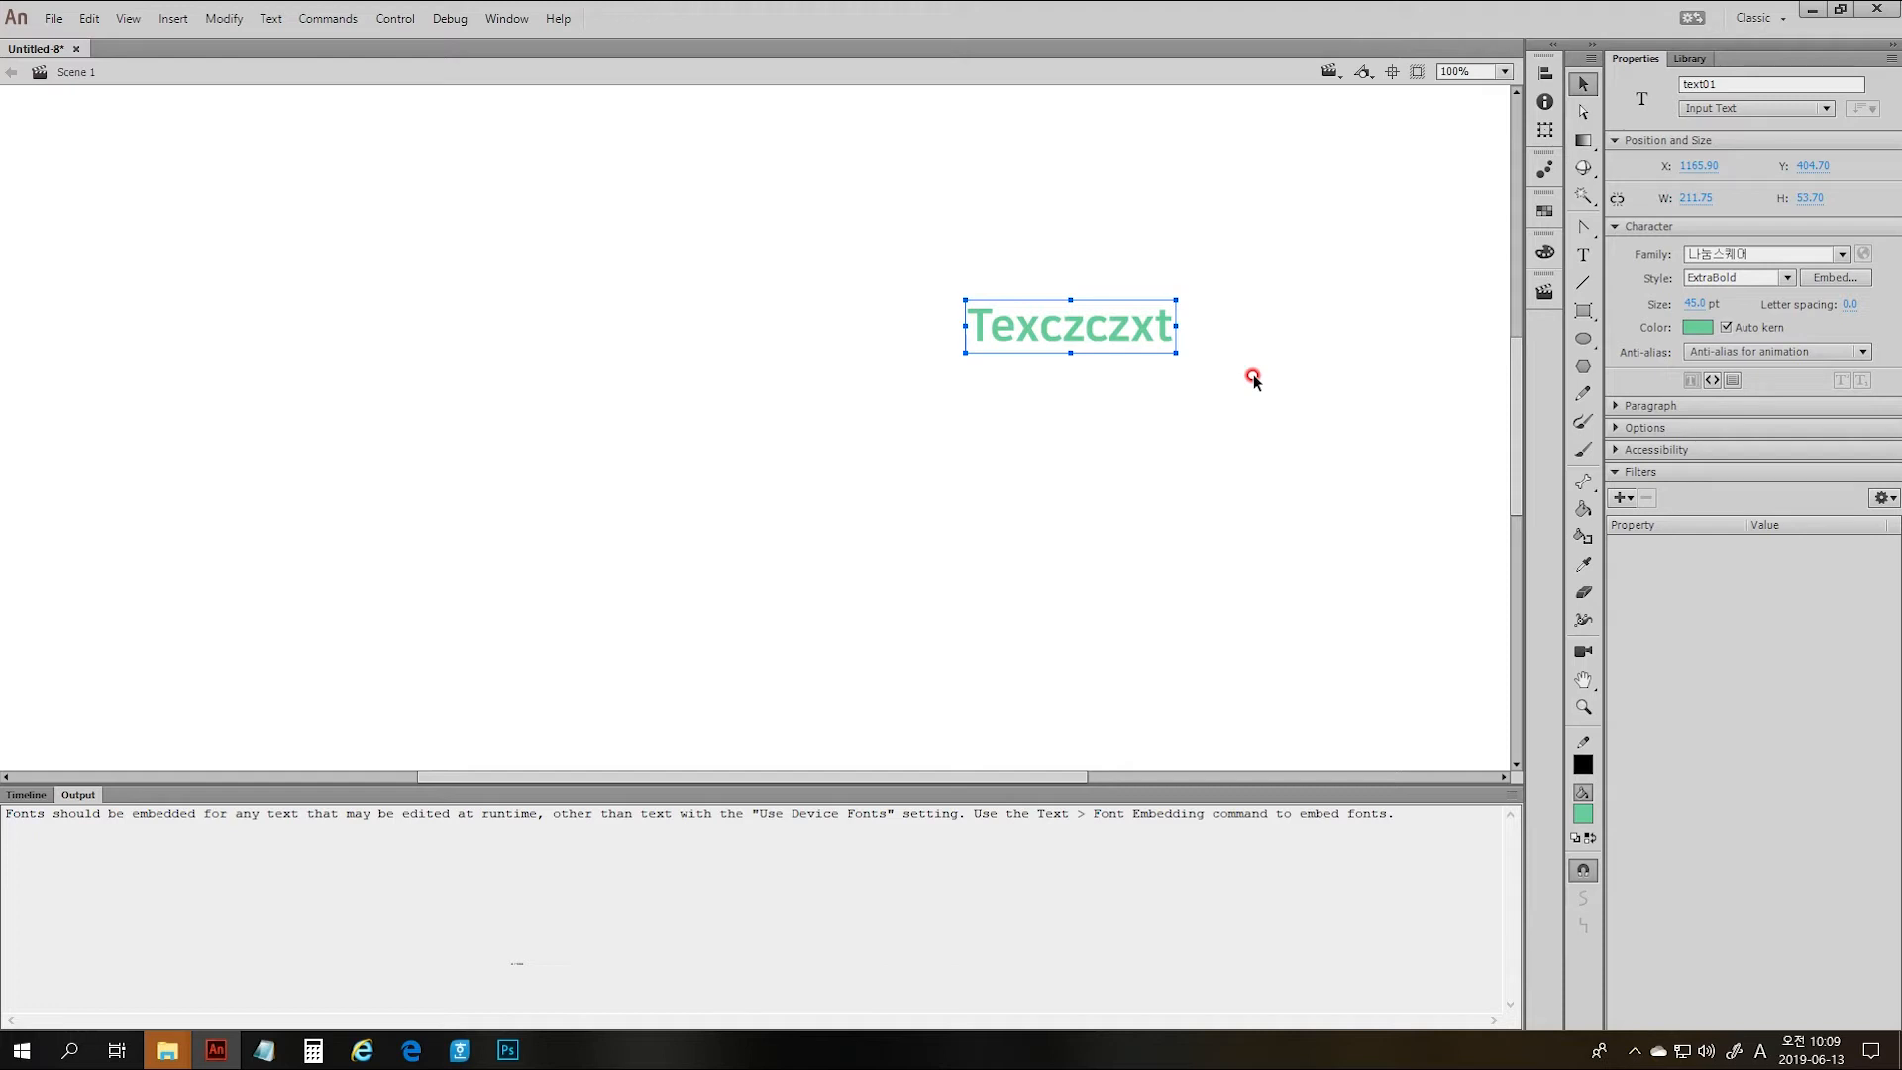
click(1240, 511)
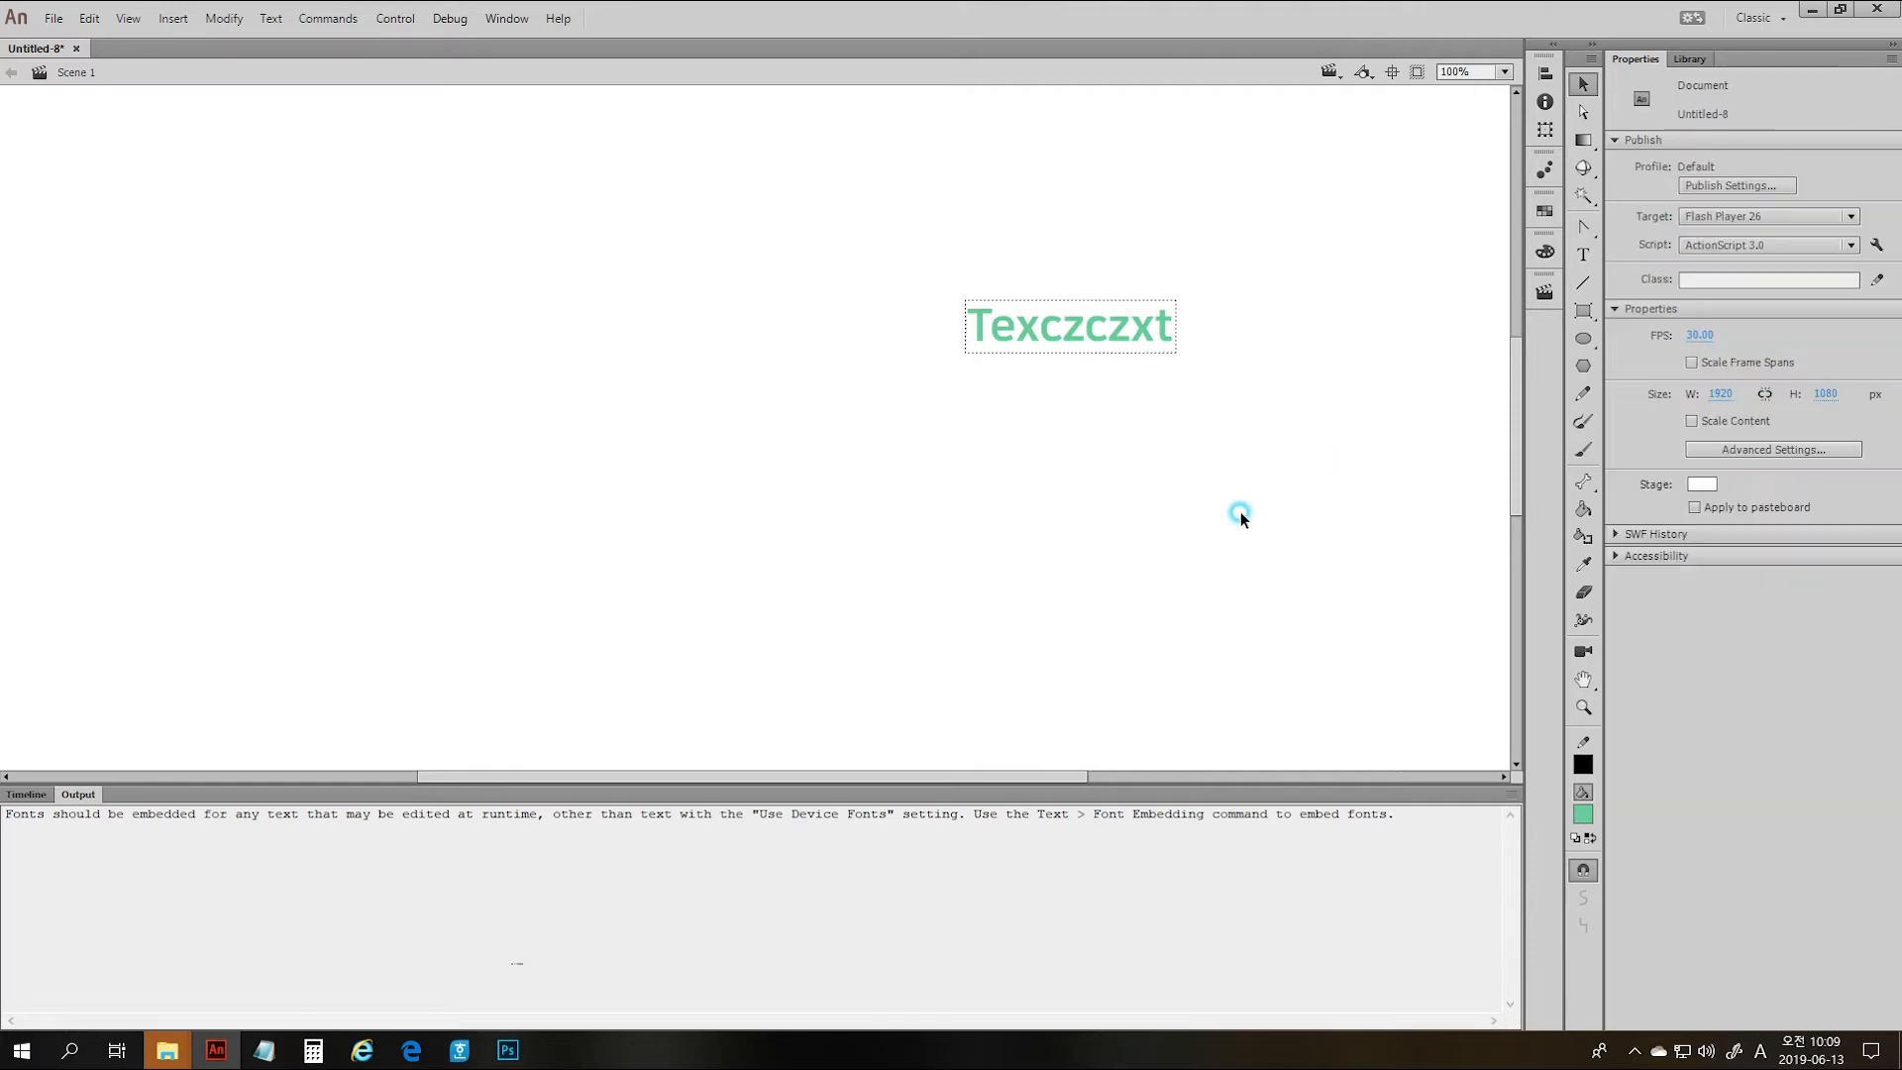
- Change the text field back to Static Text and move it to about X 1048, Y 376
click(1083, 315)
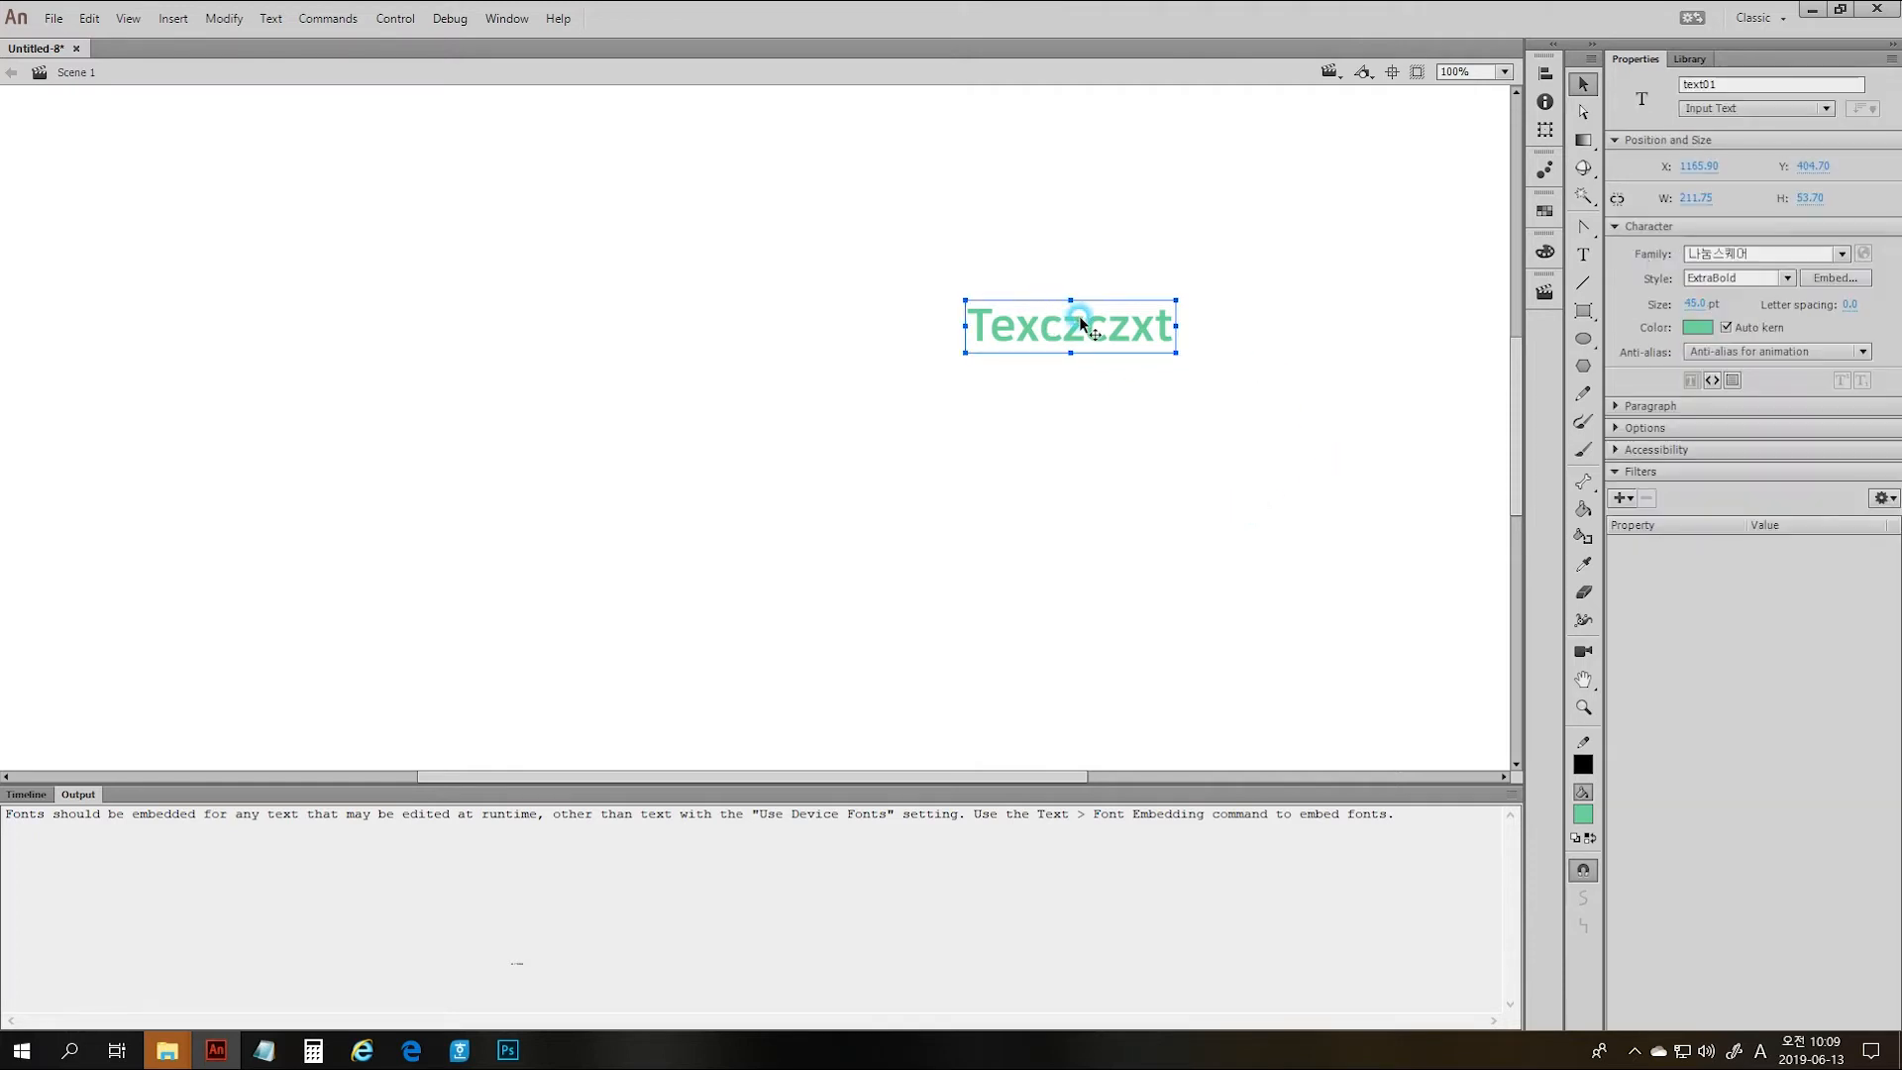
click(1812, 109)
click(1749, 126)
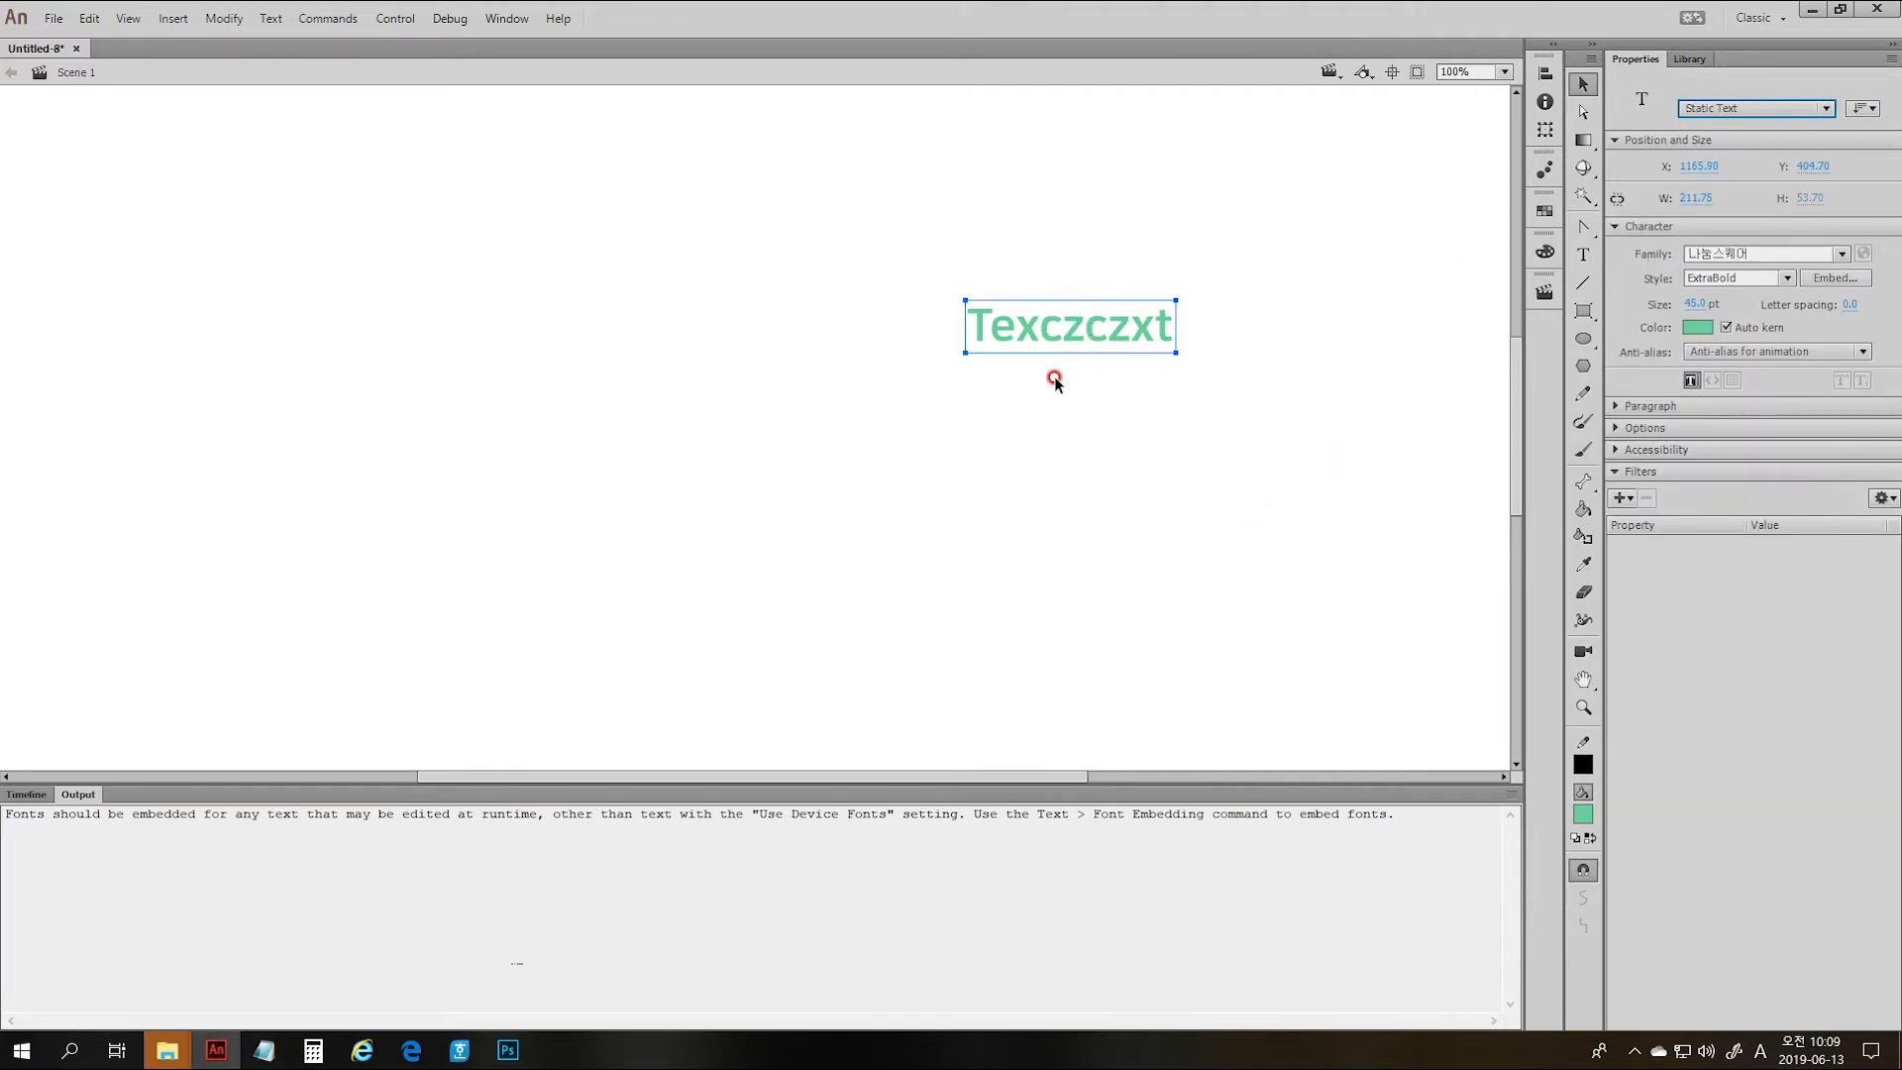
drag(1073, 331, 957, 302)
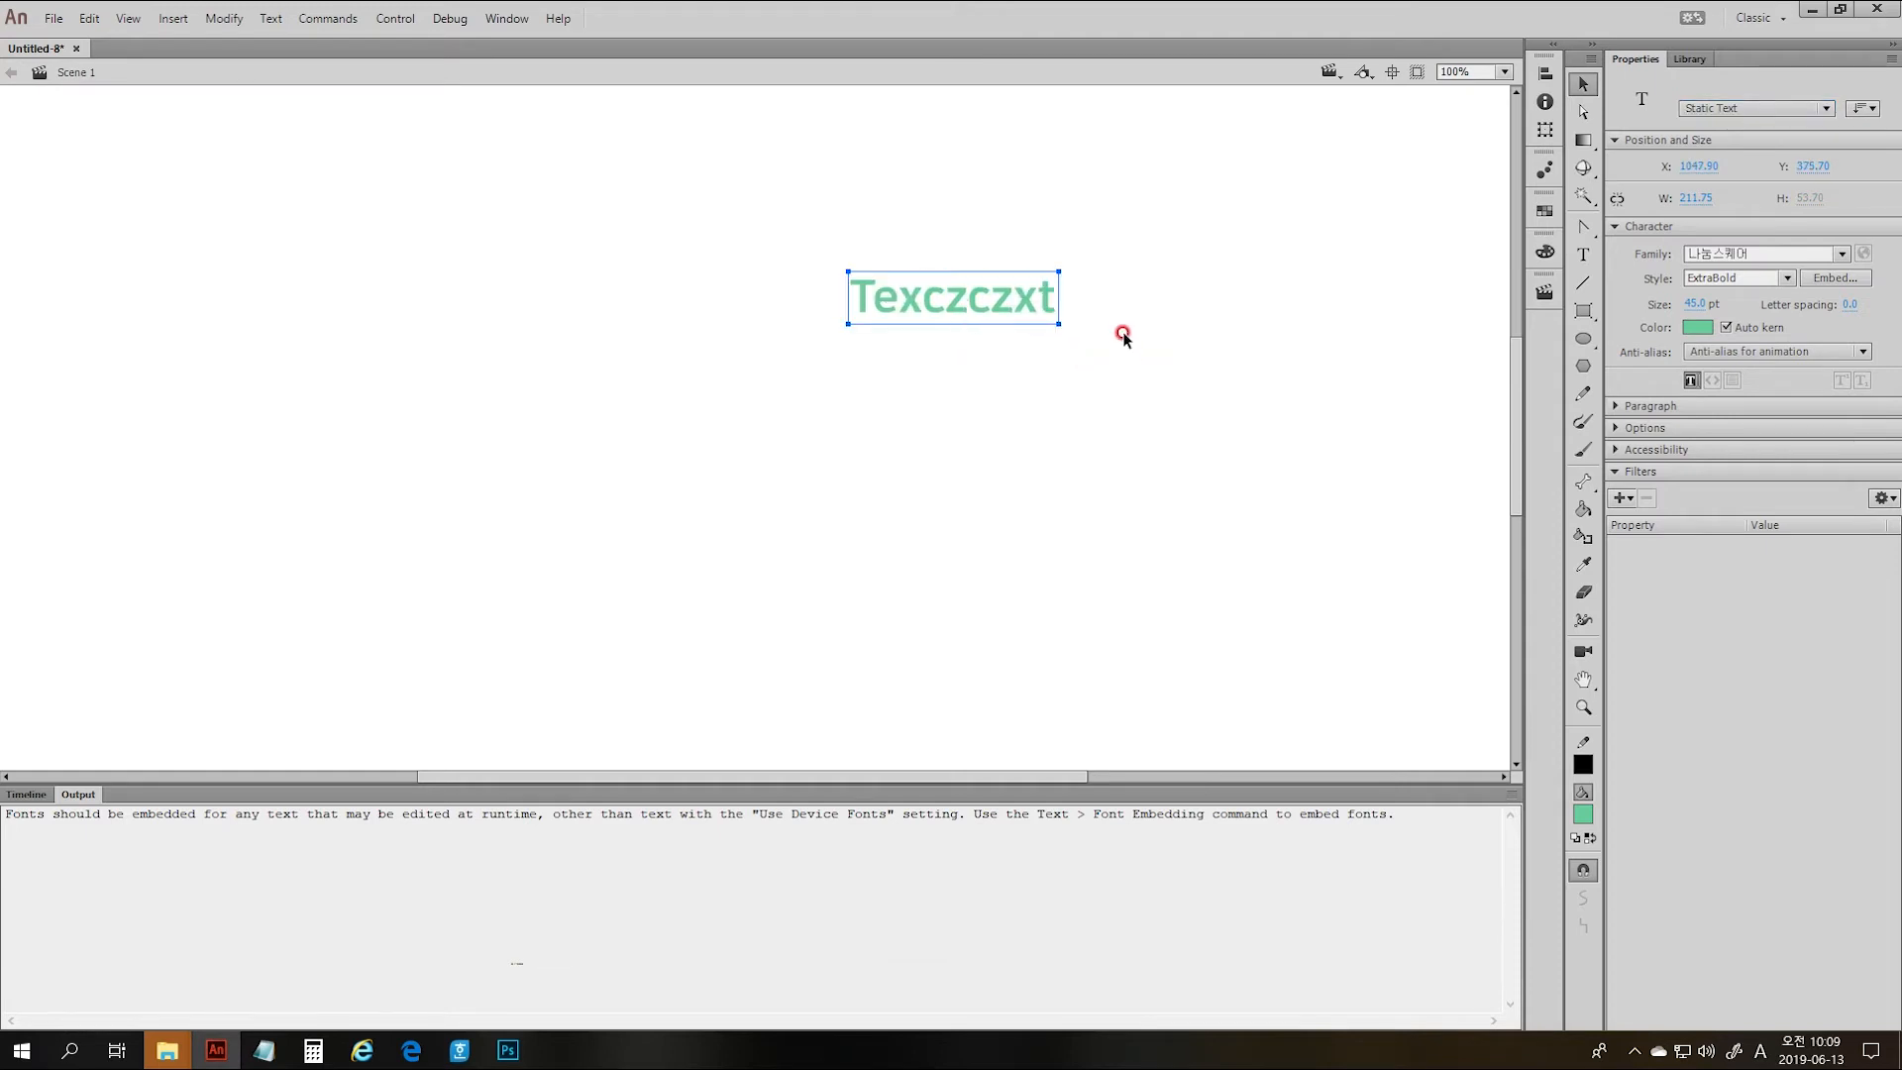
- Add two lines, "fffffffffff" and "dddddddddd", below "Texczczxt" in the static text field
key(t)
click(1054, 299)
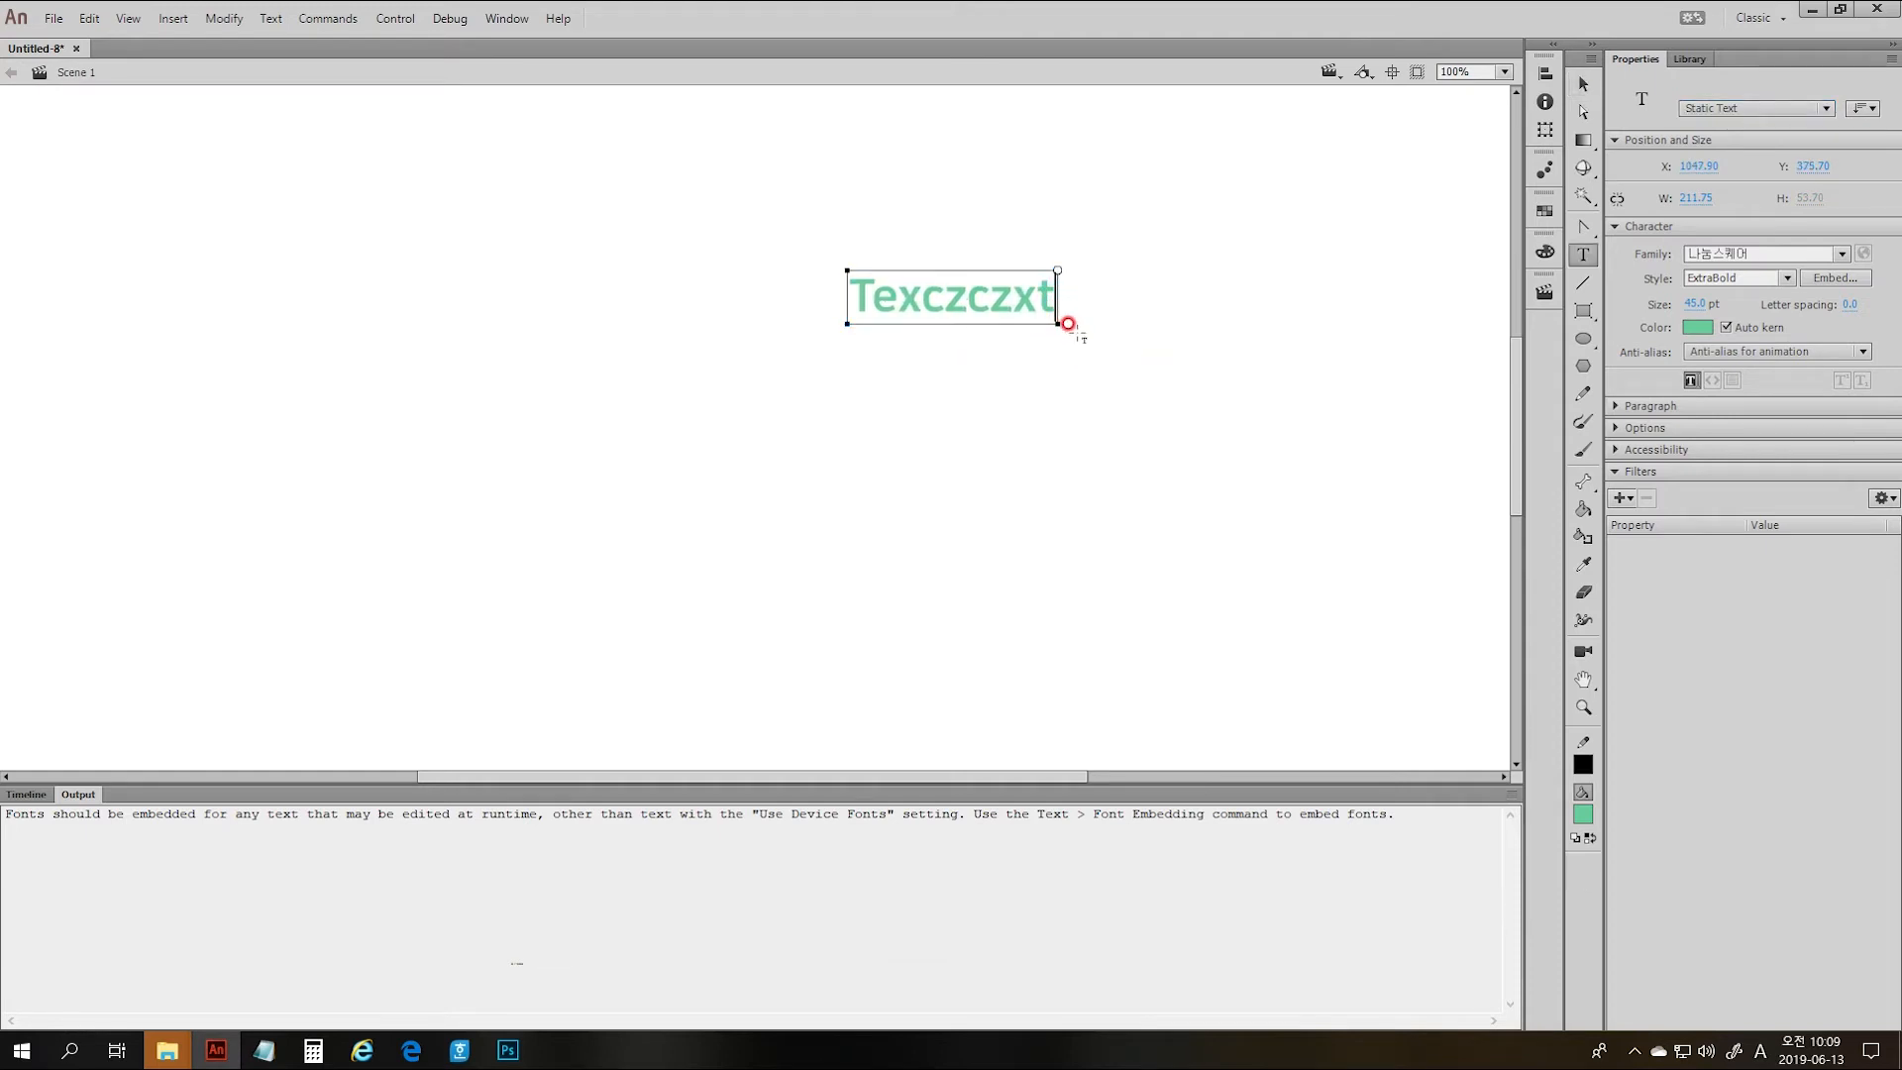
key(Return)
text(f)
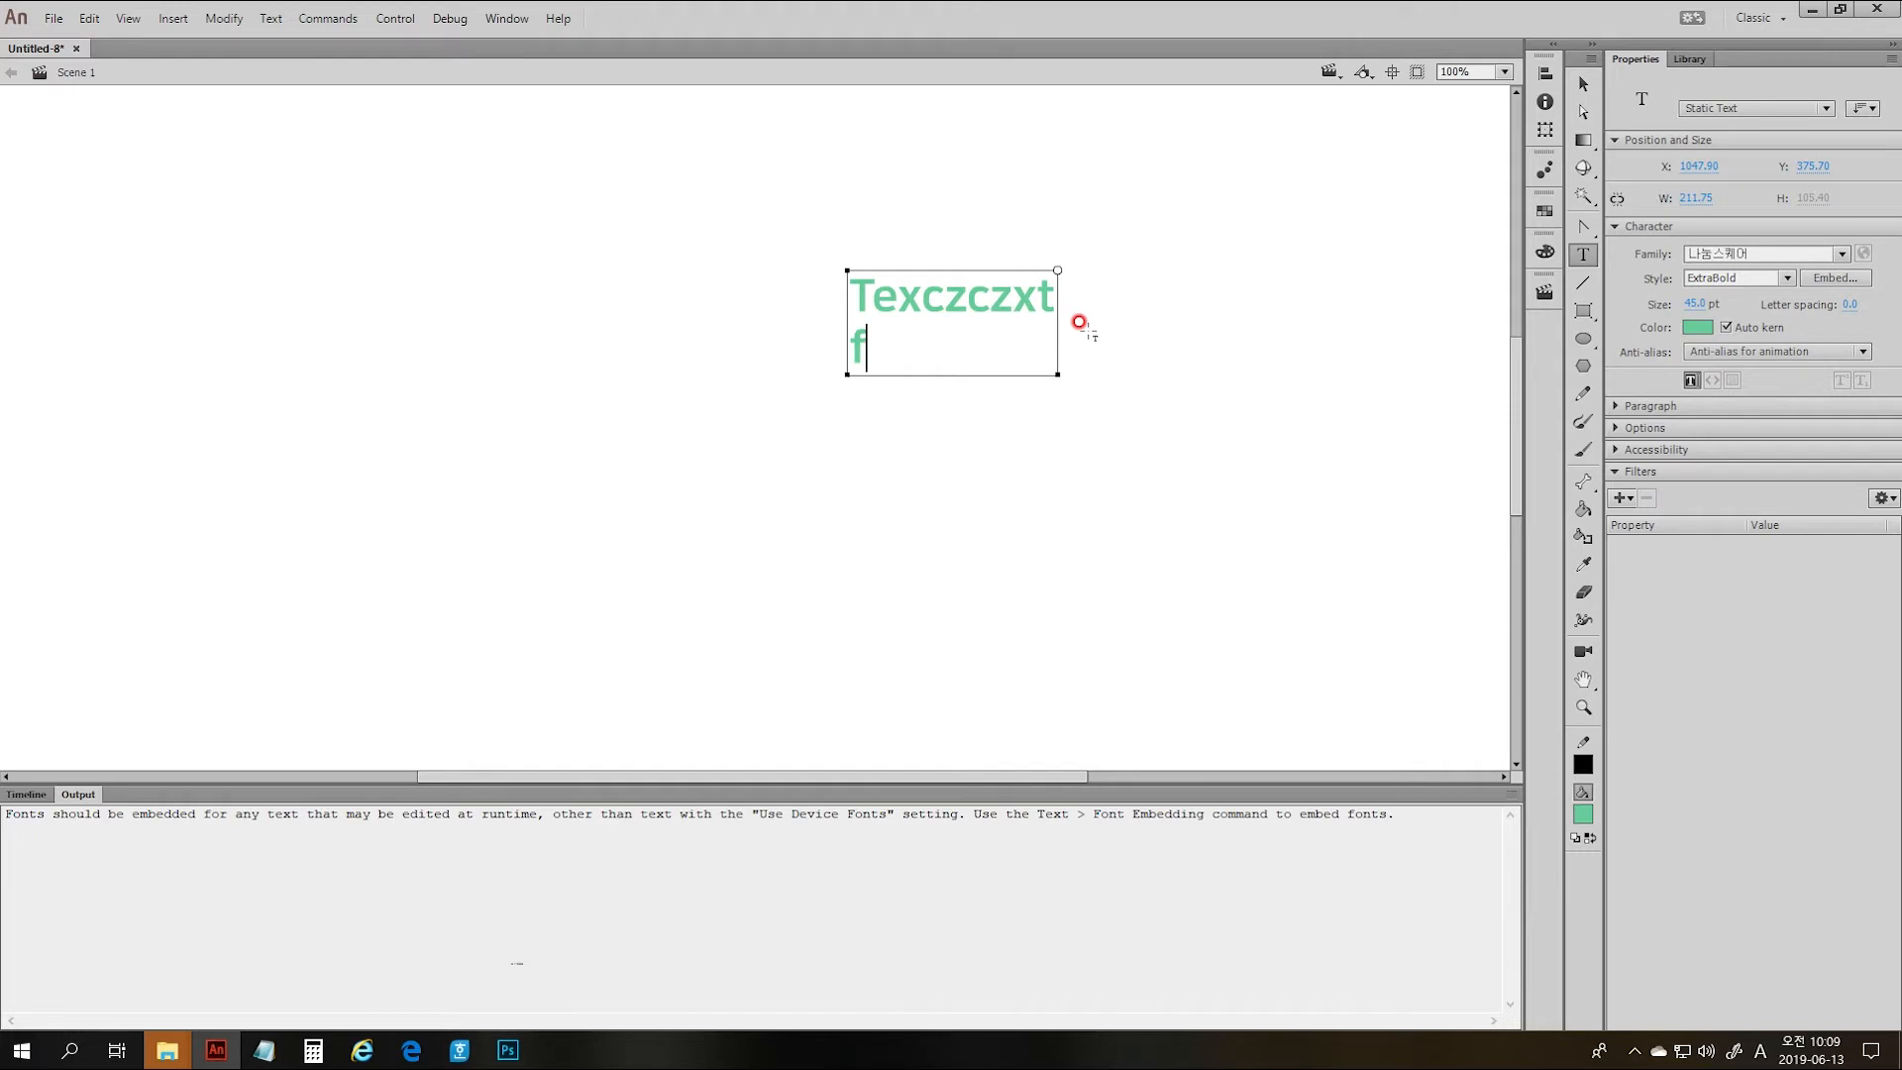
text(ffffffffff d)
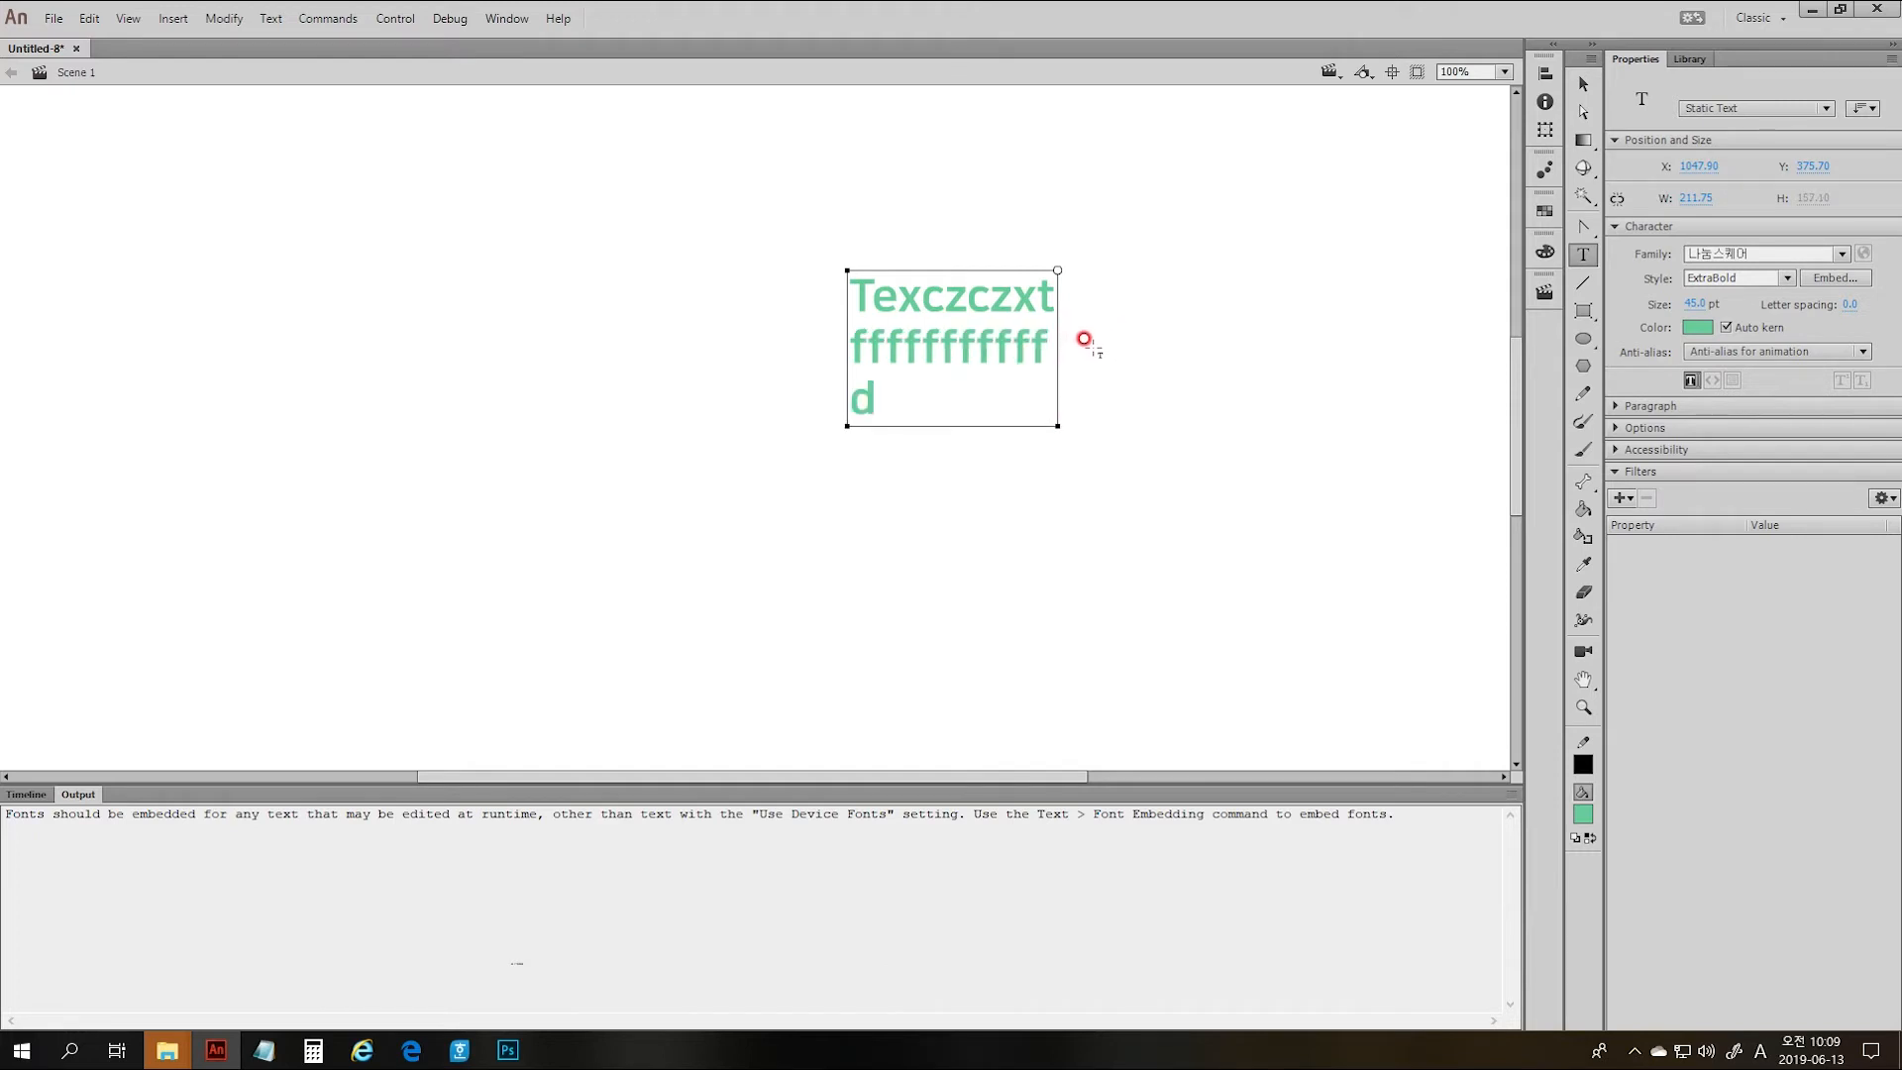
text(ddddddddd)
click(1138, 354)
key(v)
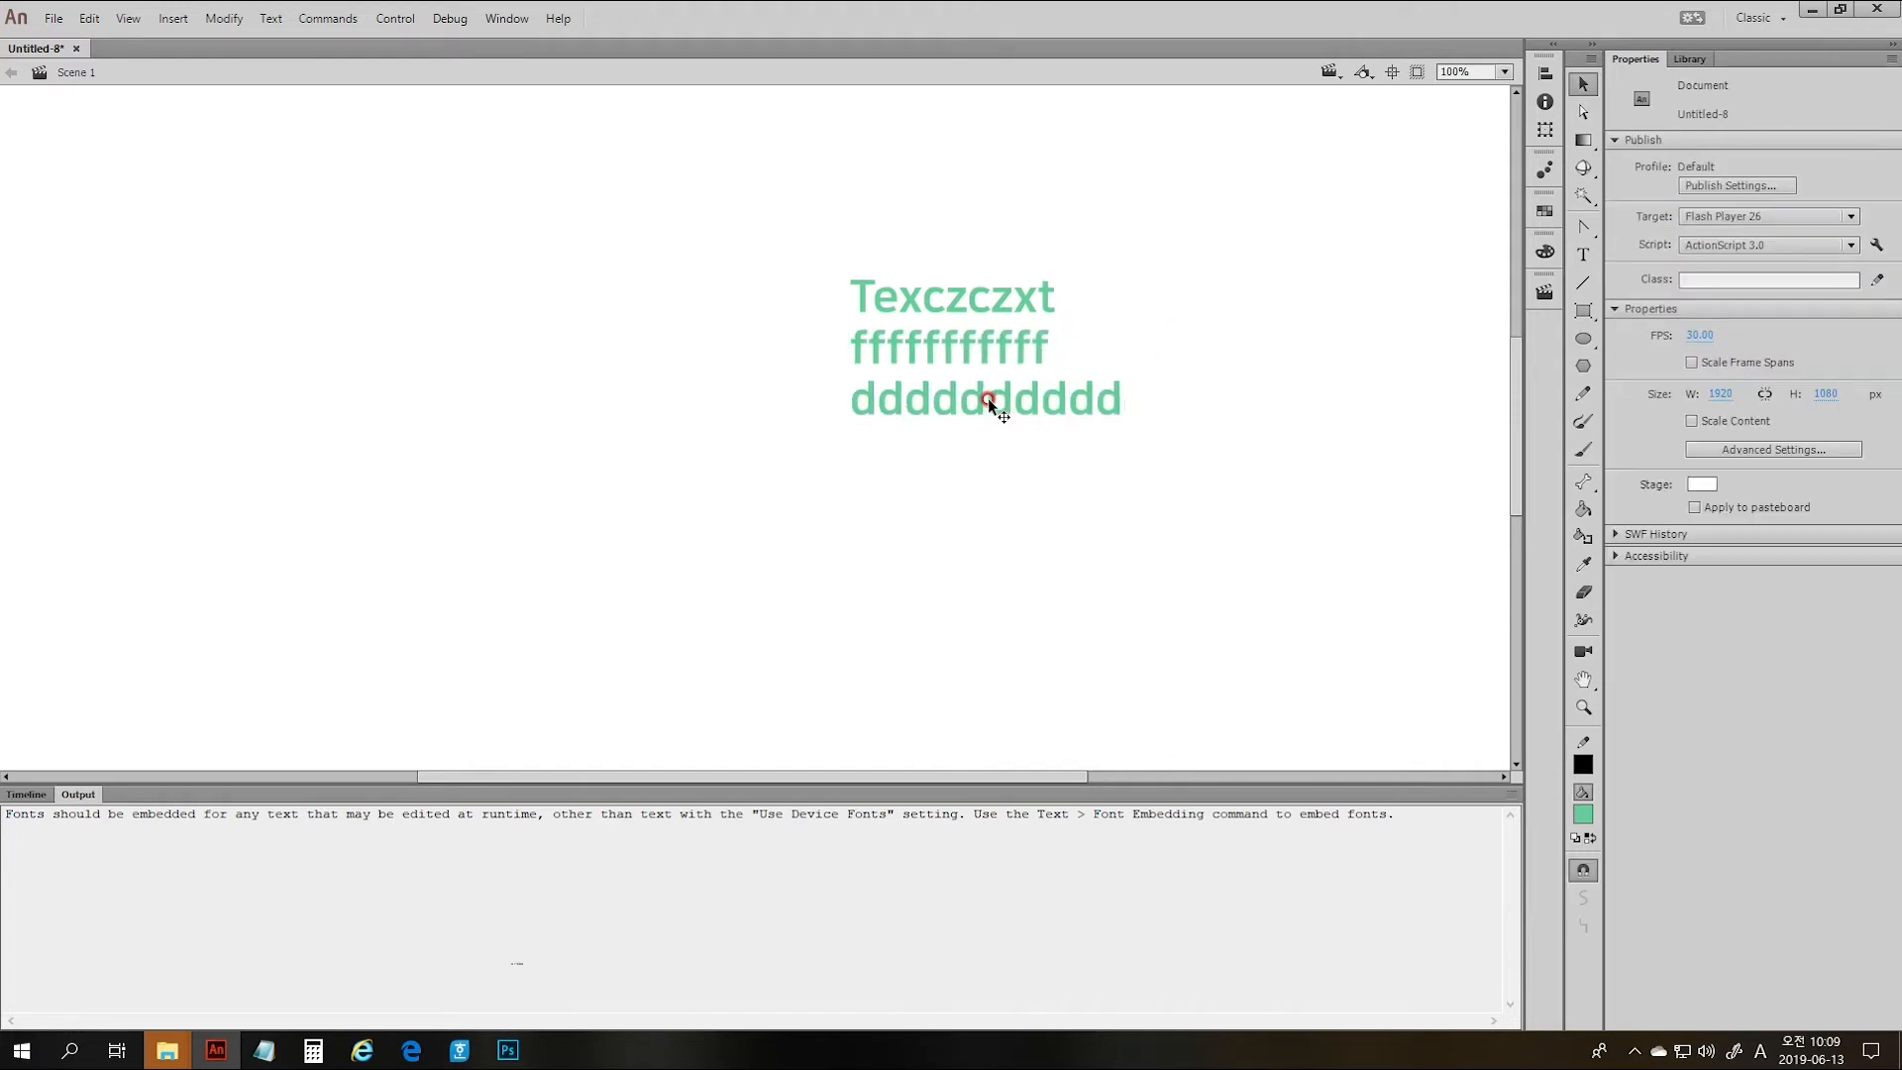
- Select the three-line text field, check its text orientation options, and keep Horizontal
click(989, 398)
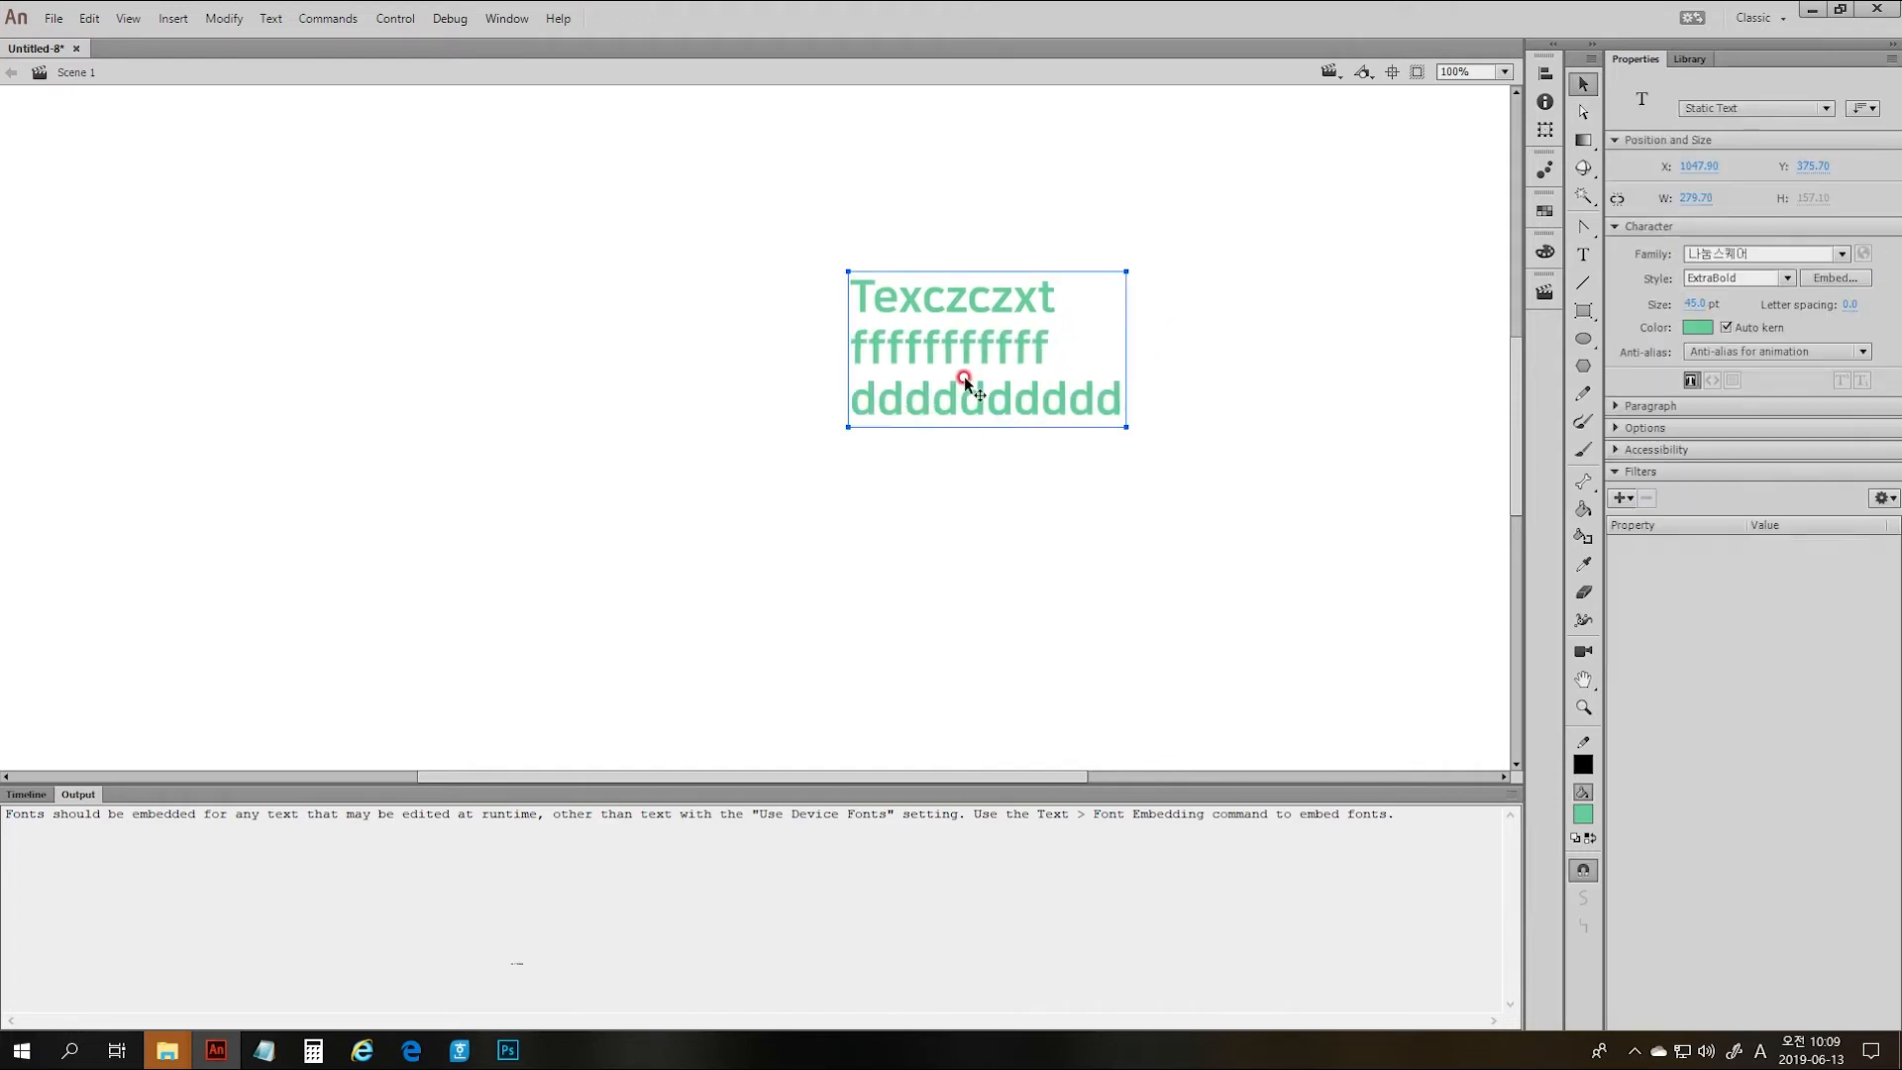
click(1871, 109)
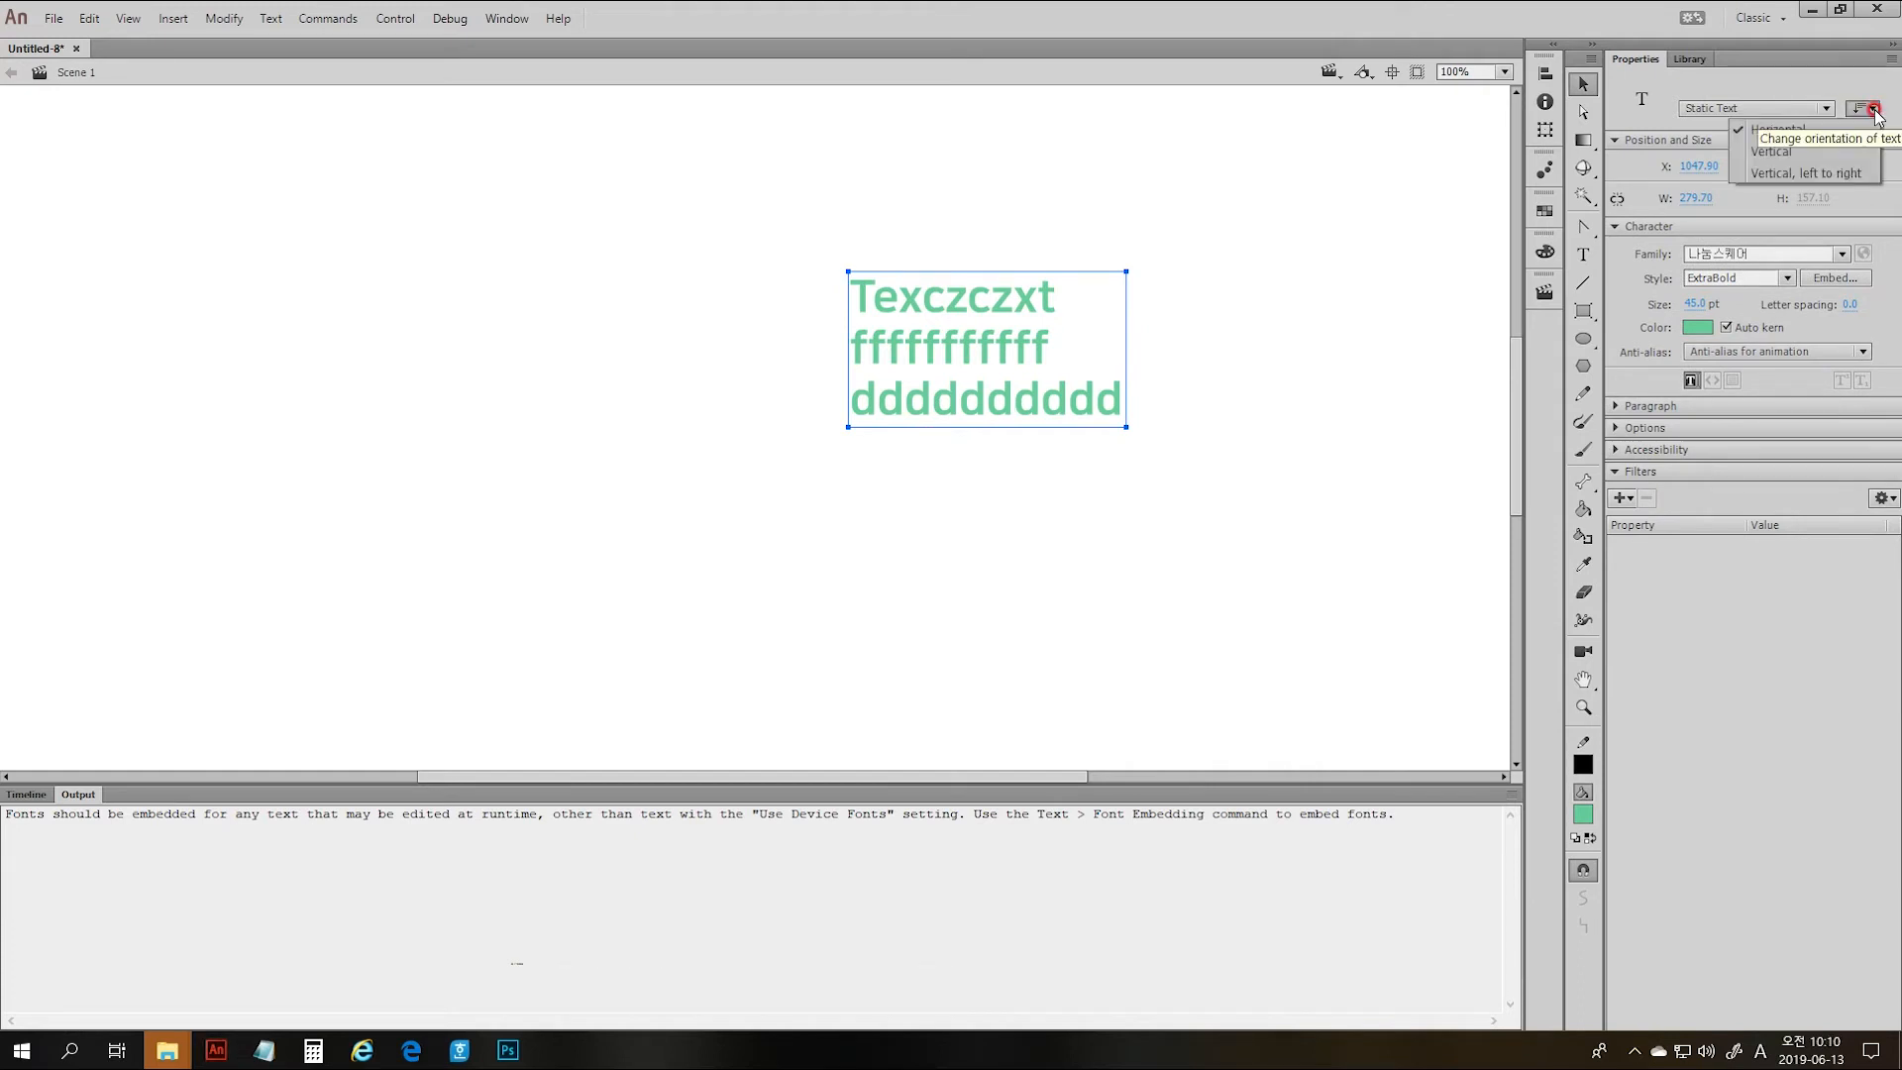
click(1800, 137)
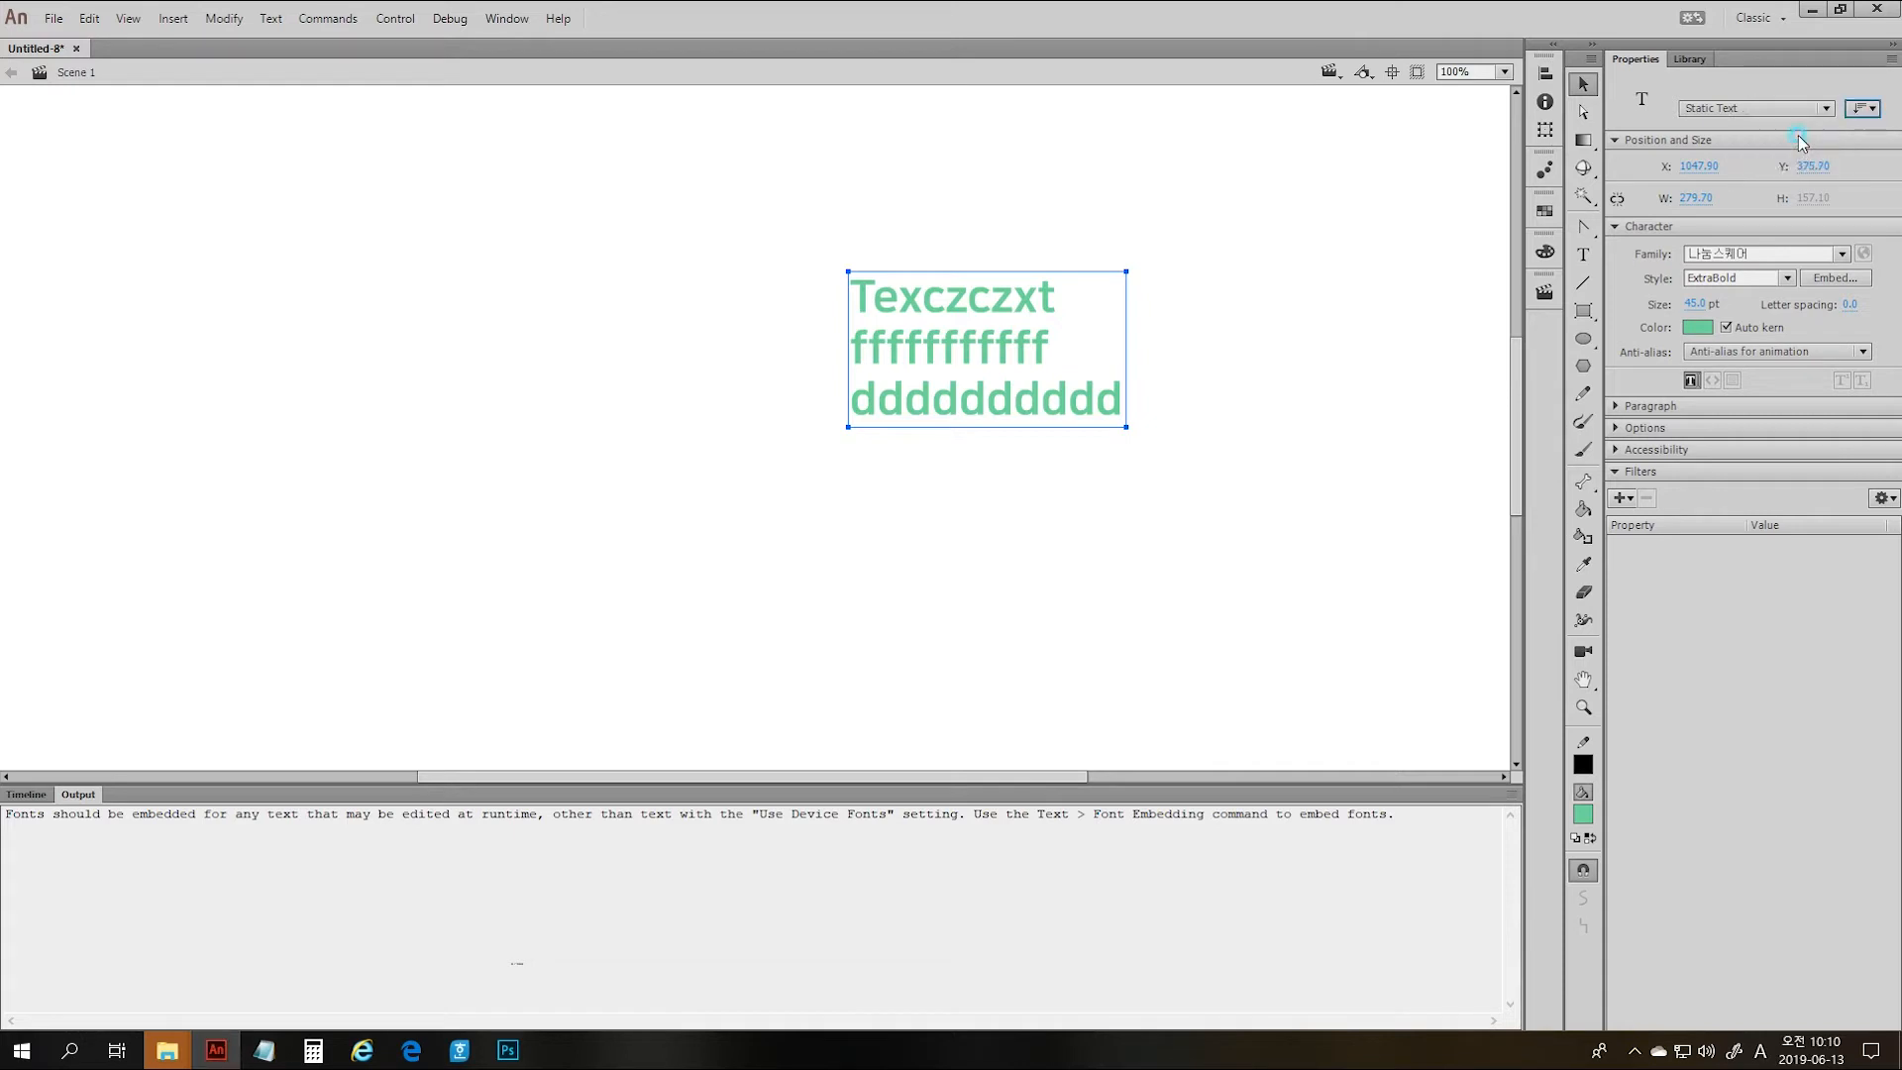
click(1867, 108)
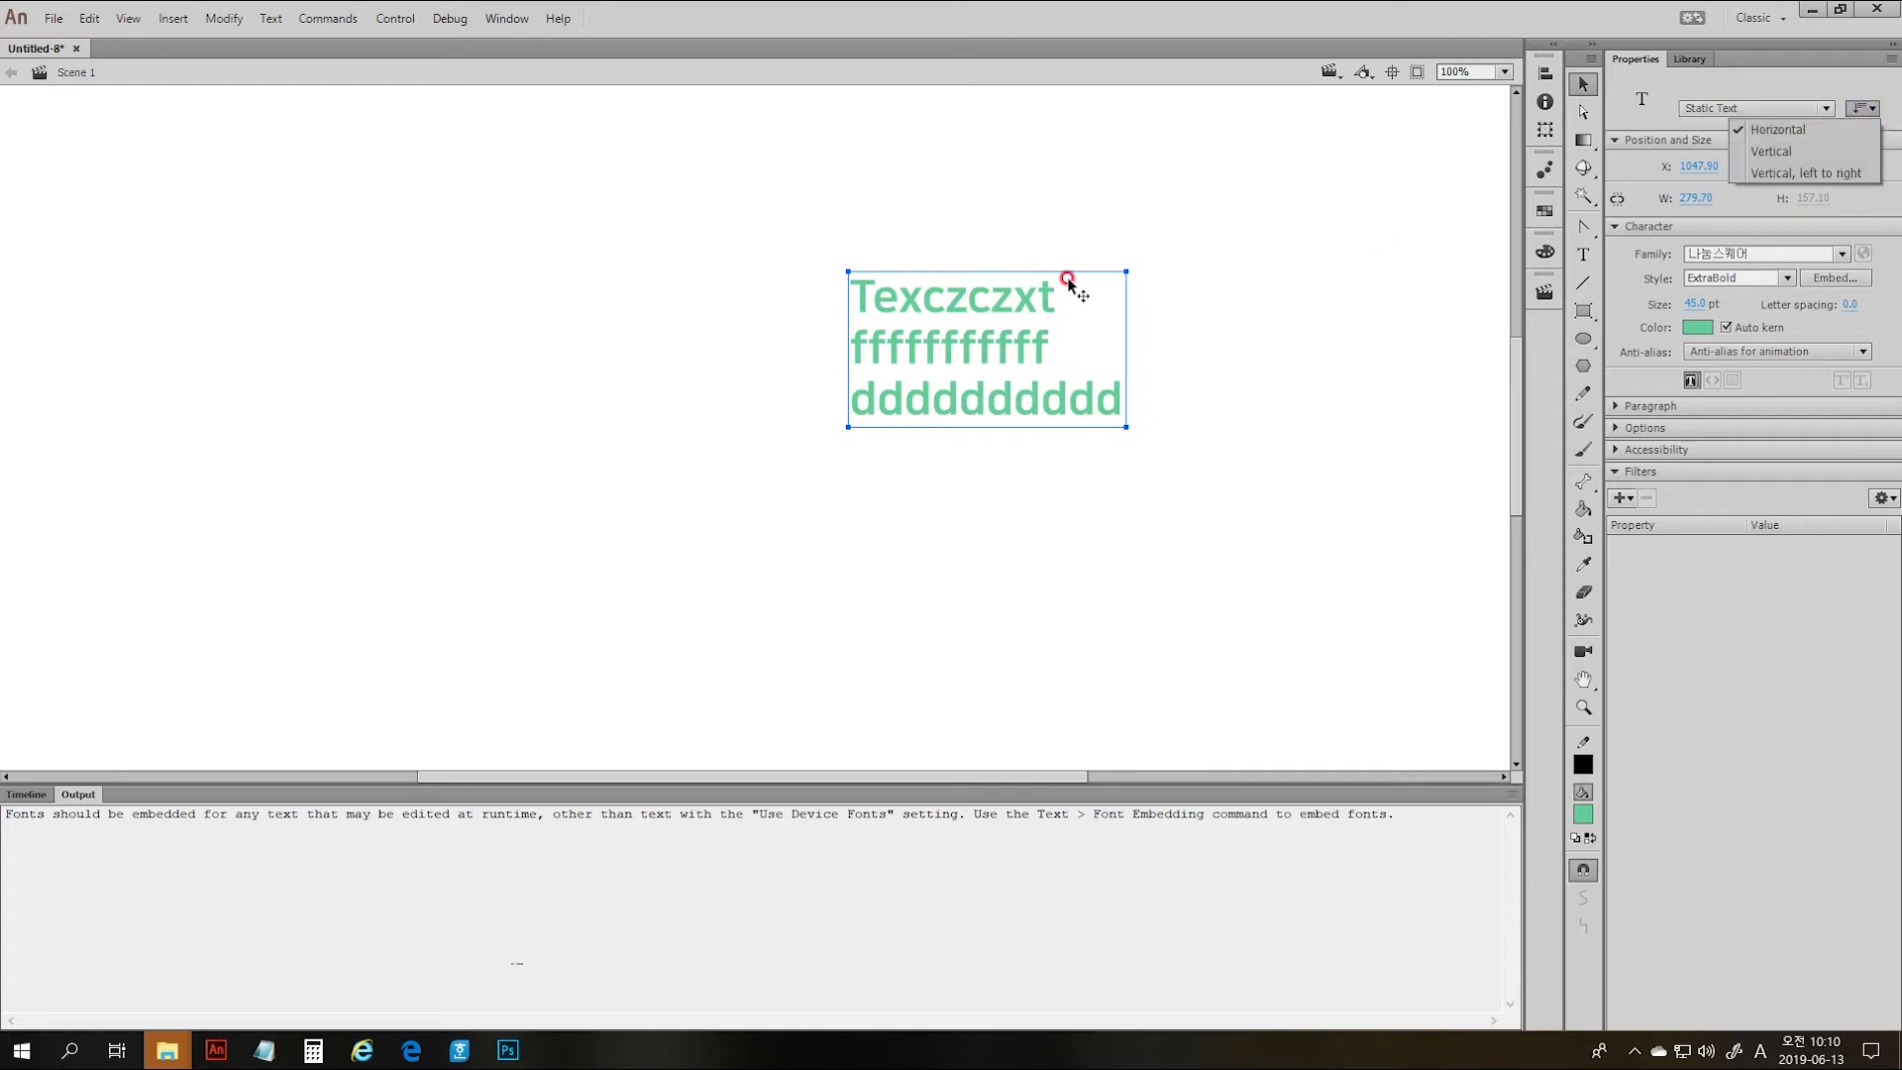
click(937, 317)
- Add two more lines, "rtchyvgu" and "xrhcyj", at the end of the three-line static text field
key(t)
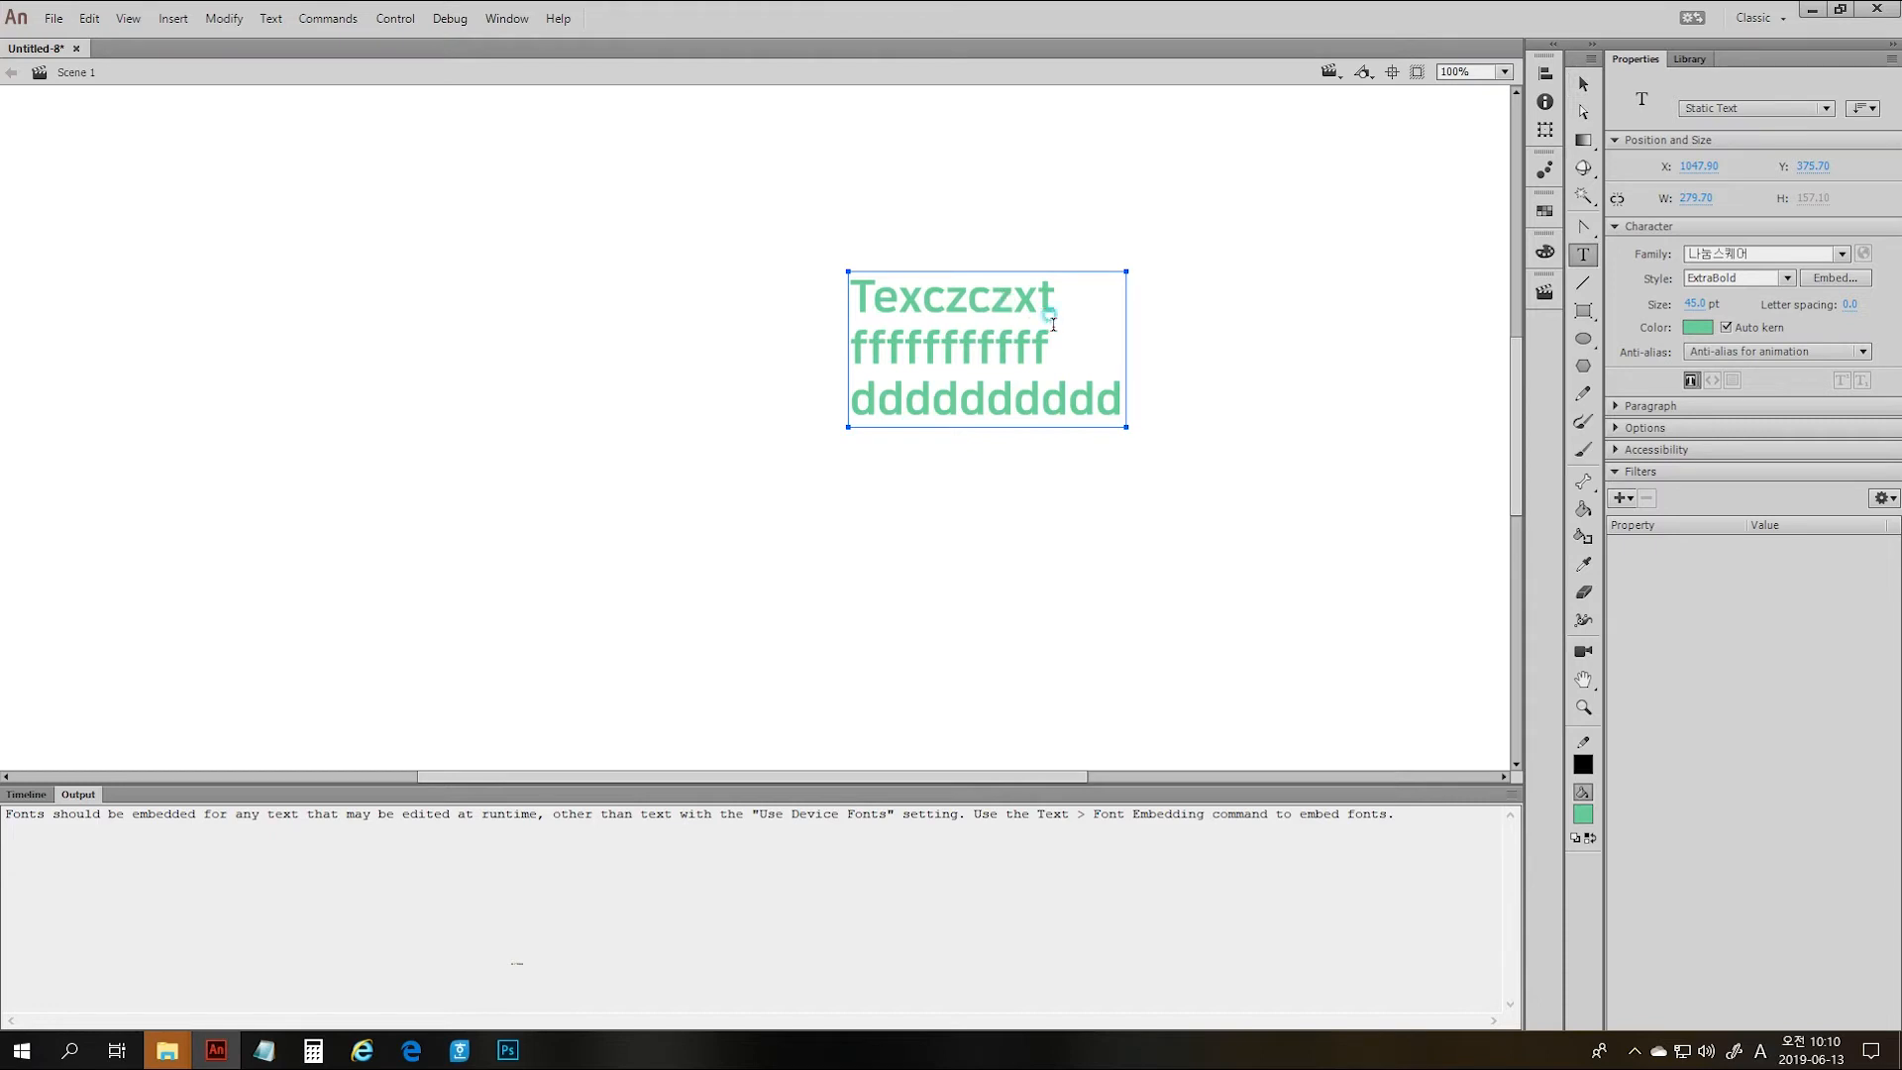
click(1088, 348)
key(Return)
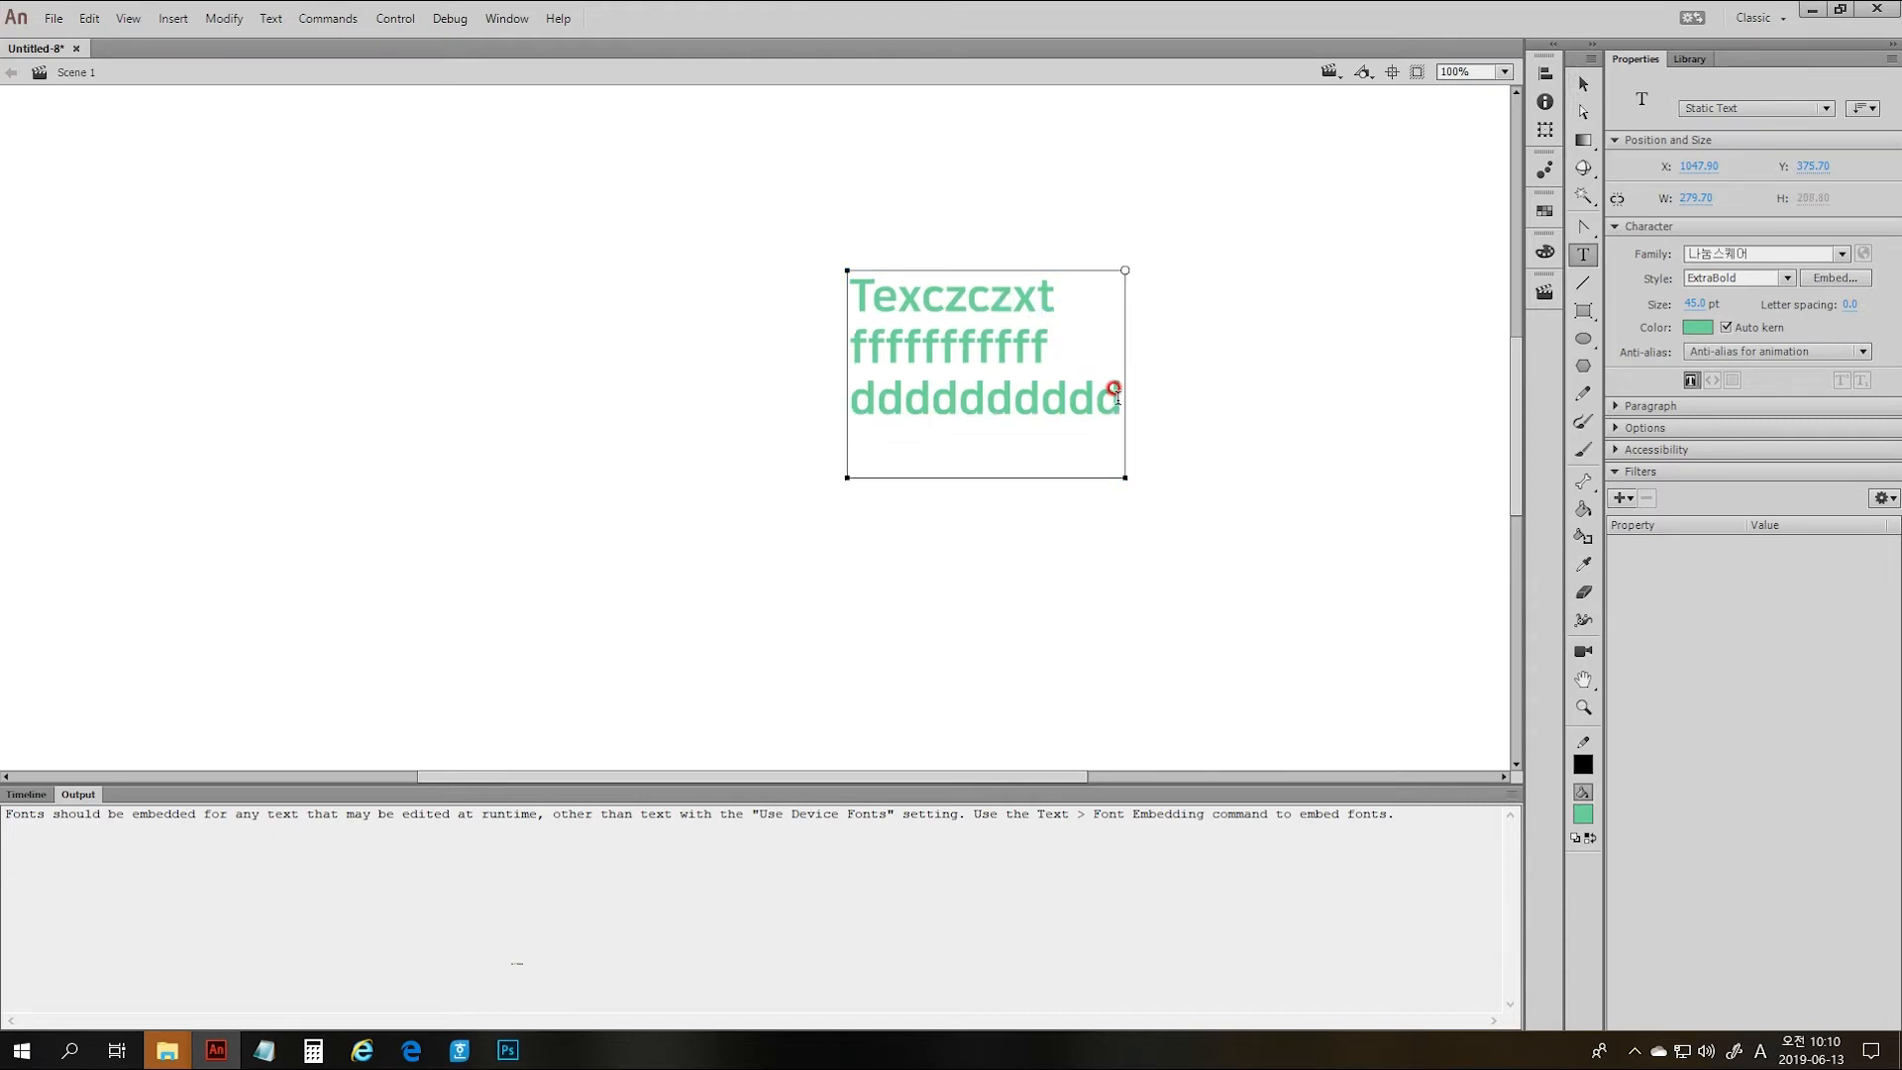
text(rtchyvgu)
key(Return)
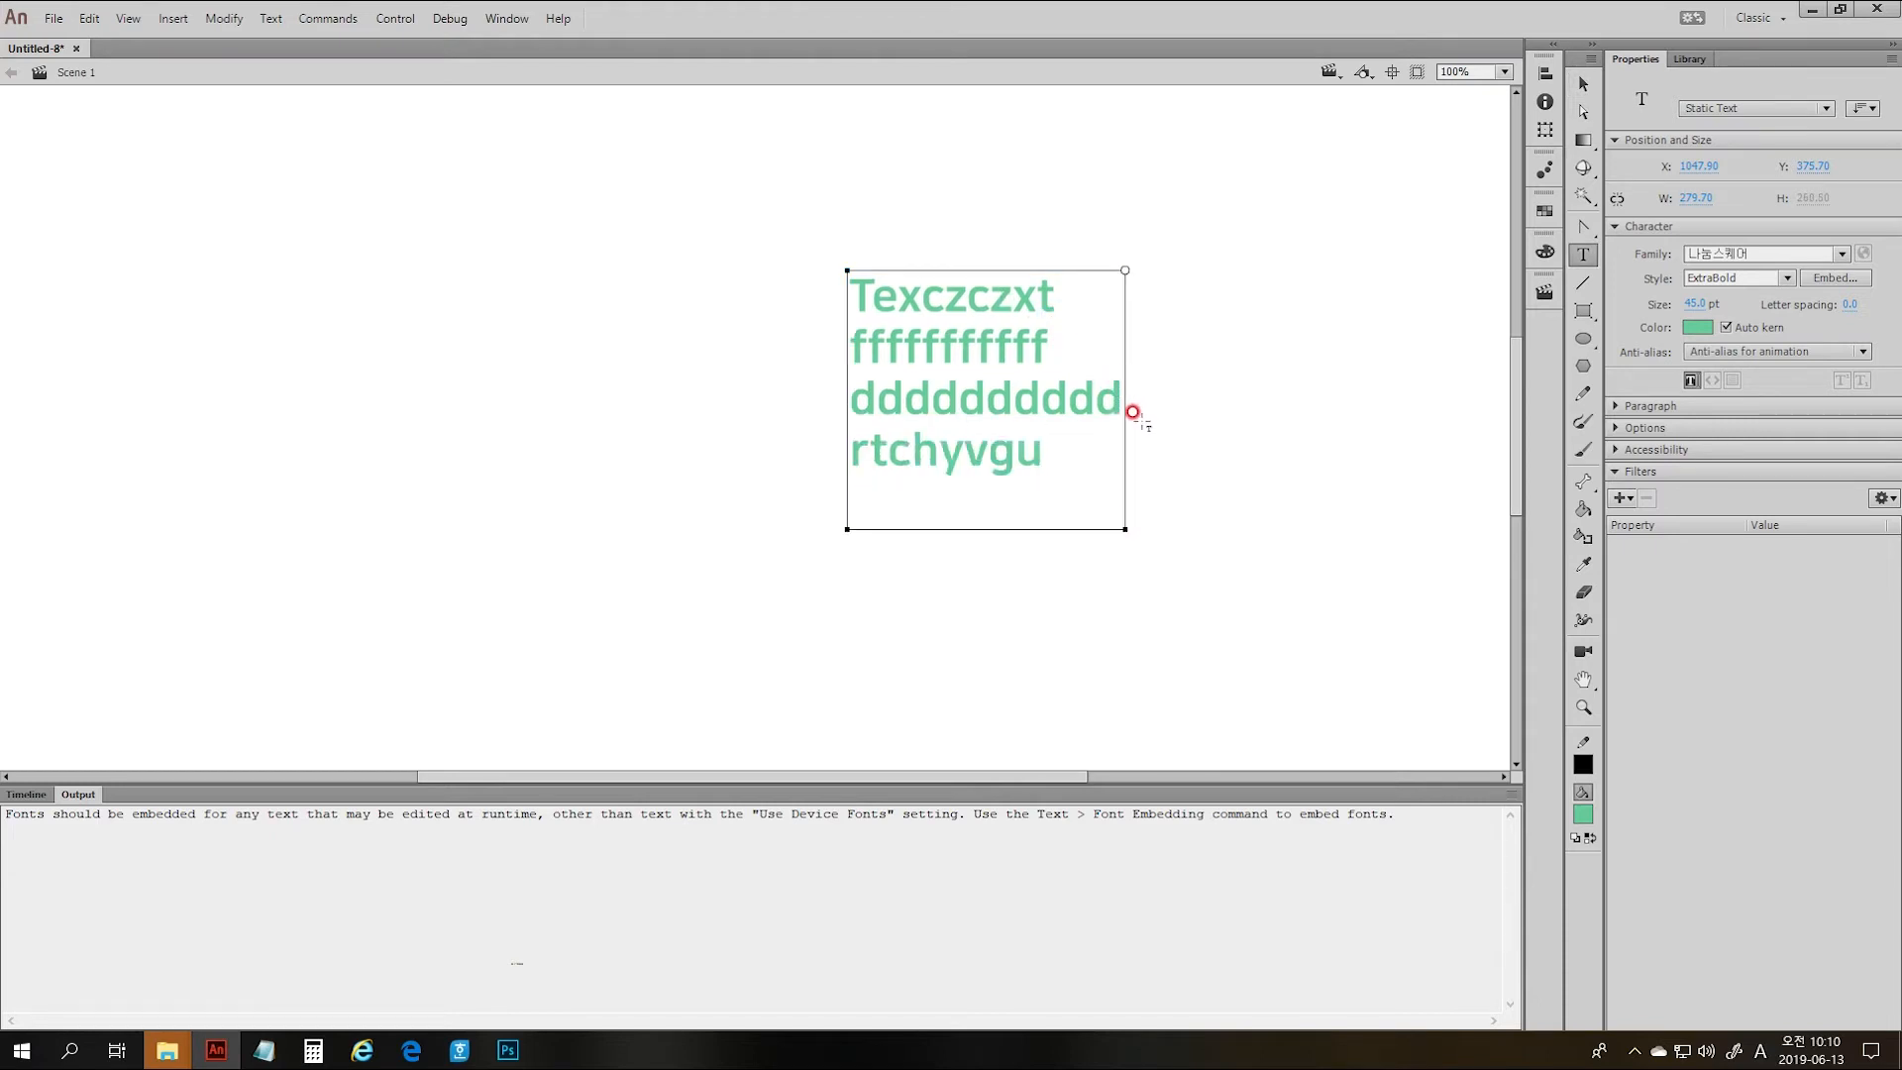
text(xrhcyj)
click(1131, 372)
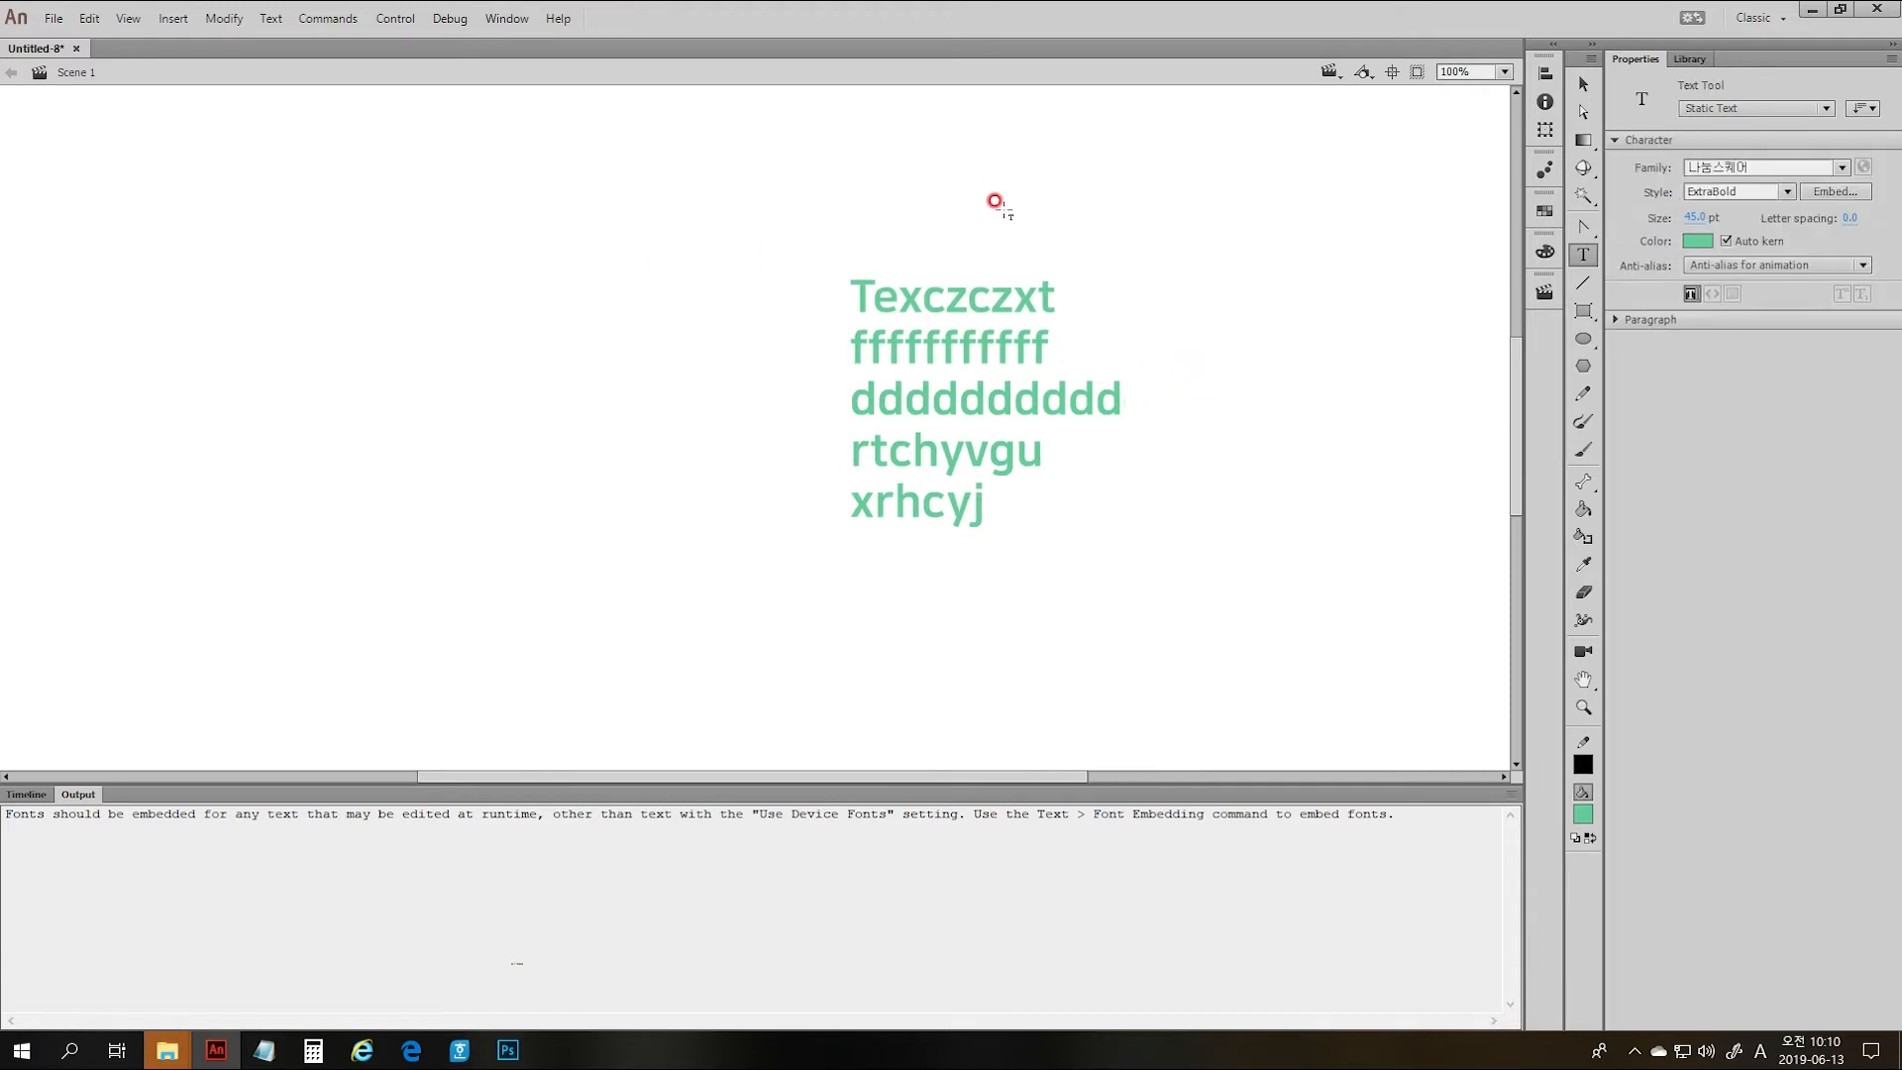
- Create a Vertical static text field left of the horizontal text with columns starting "dghjnmrtyt", followed by "shdtnbf", "agst" and "abtshgs"
click(1864, 109)
click(1828, 151)
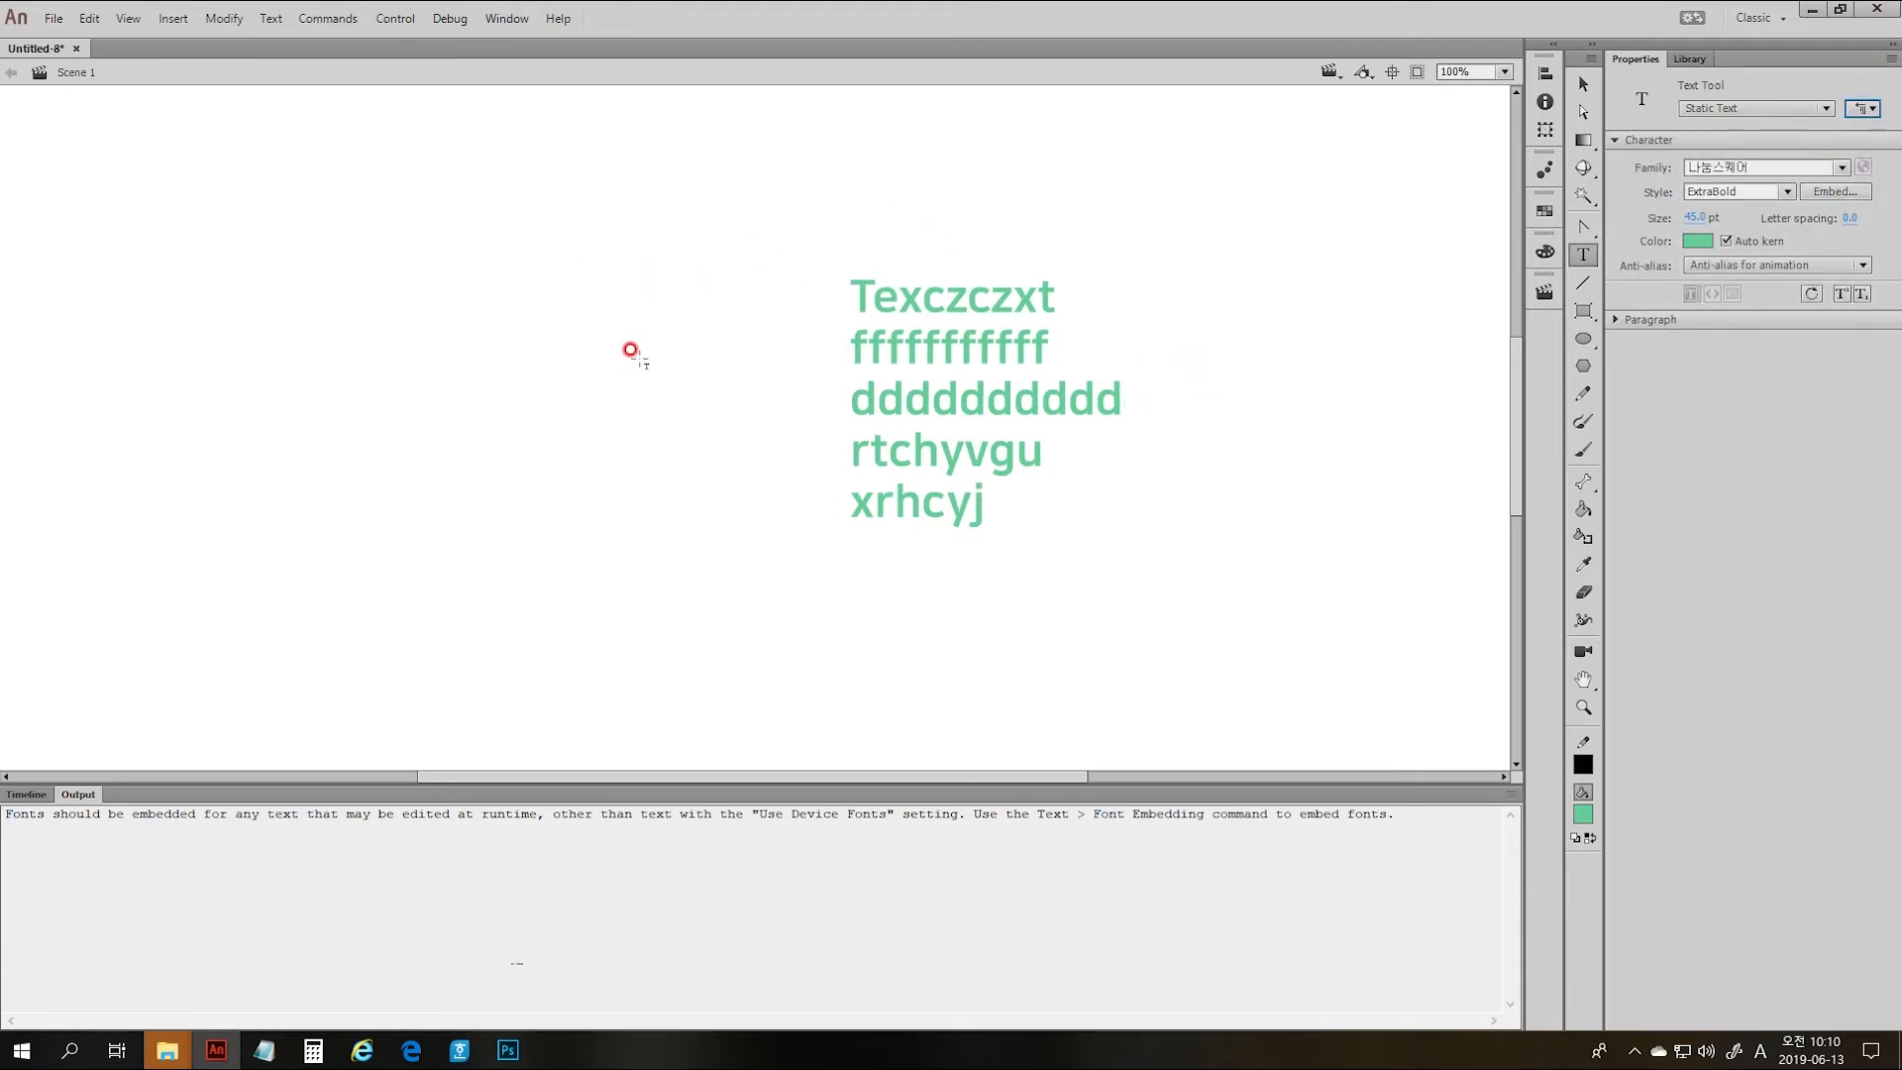
click(644, 292)
text(dghjnmrtyt)
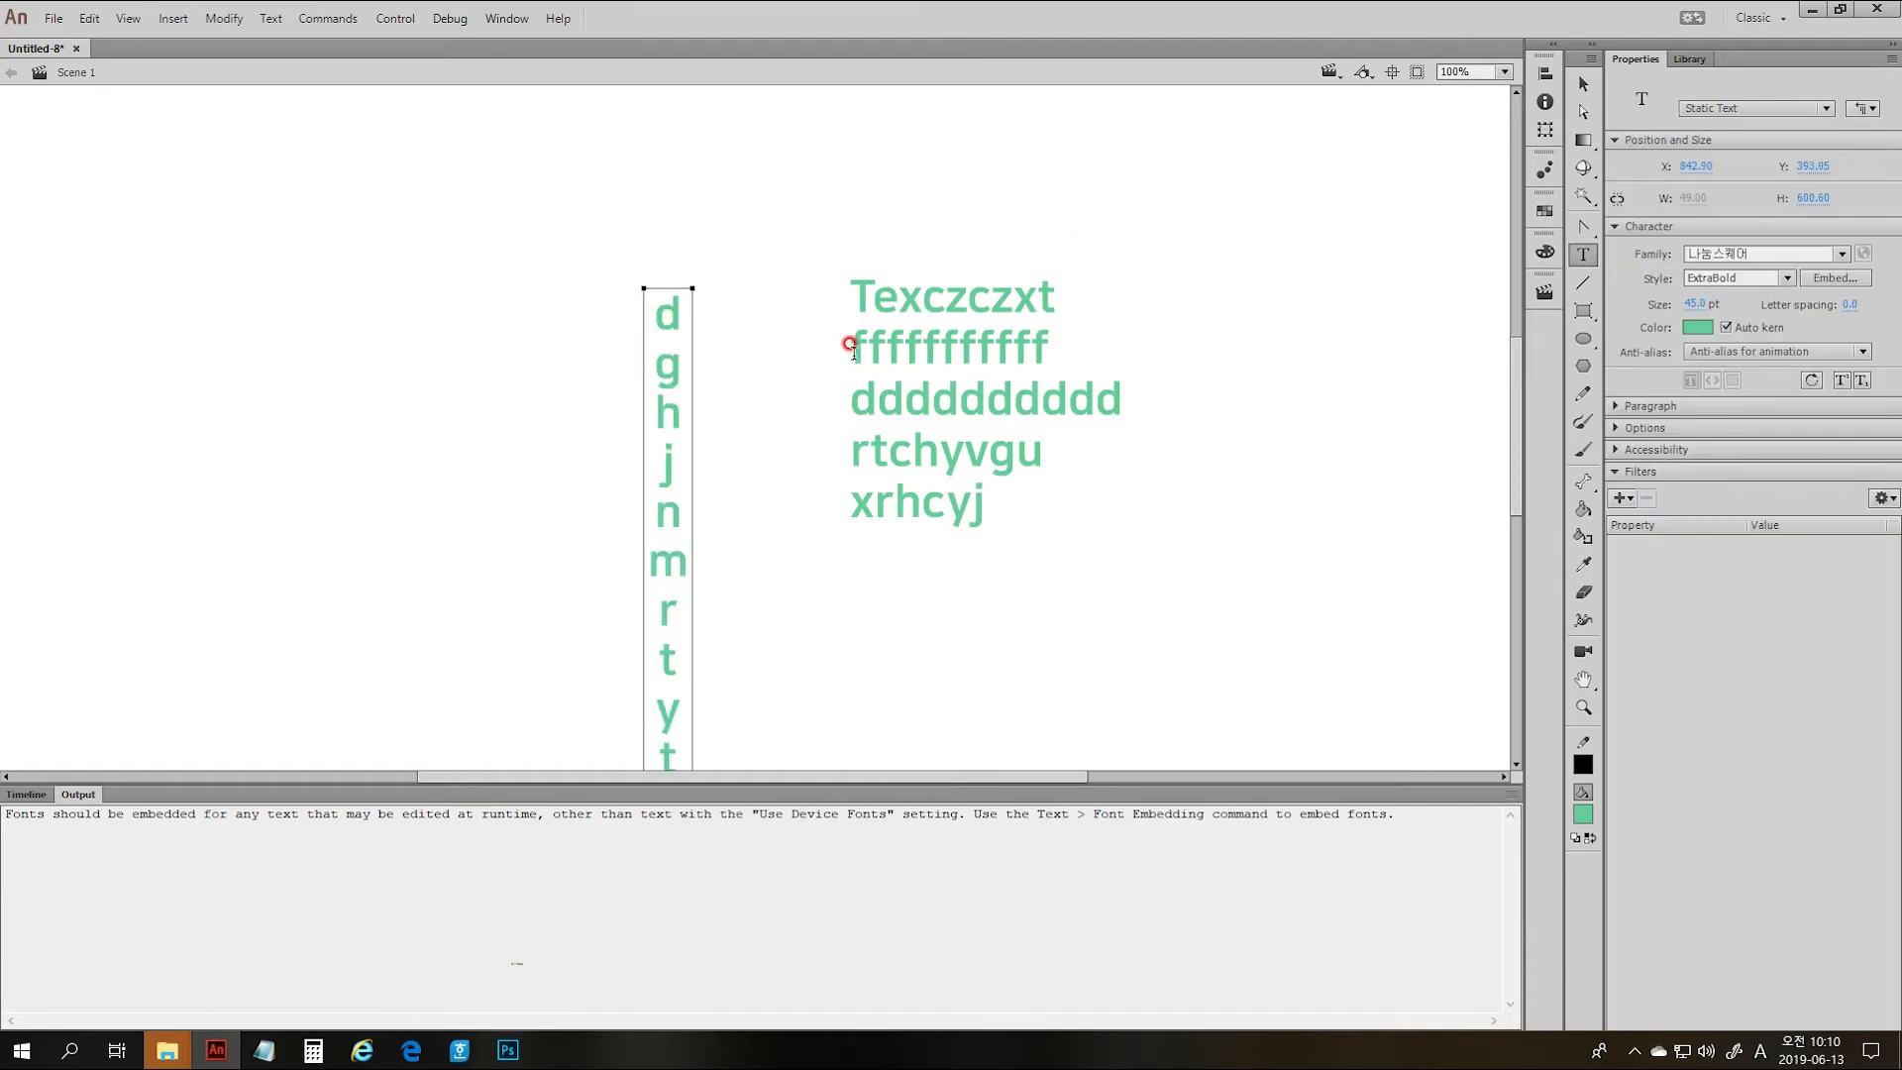
key(Return)
text(shdtnbf)
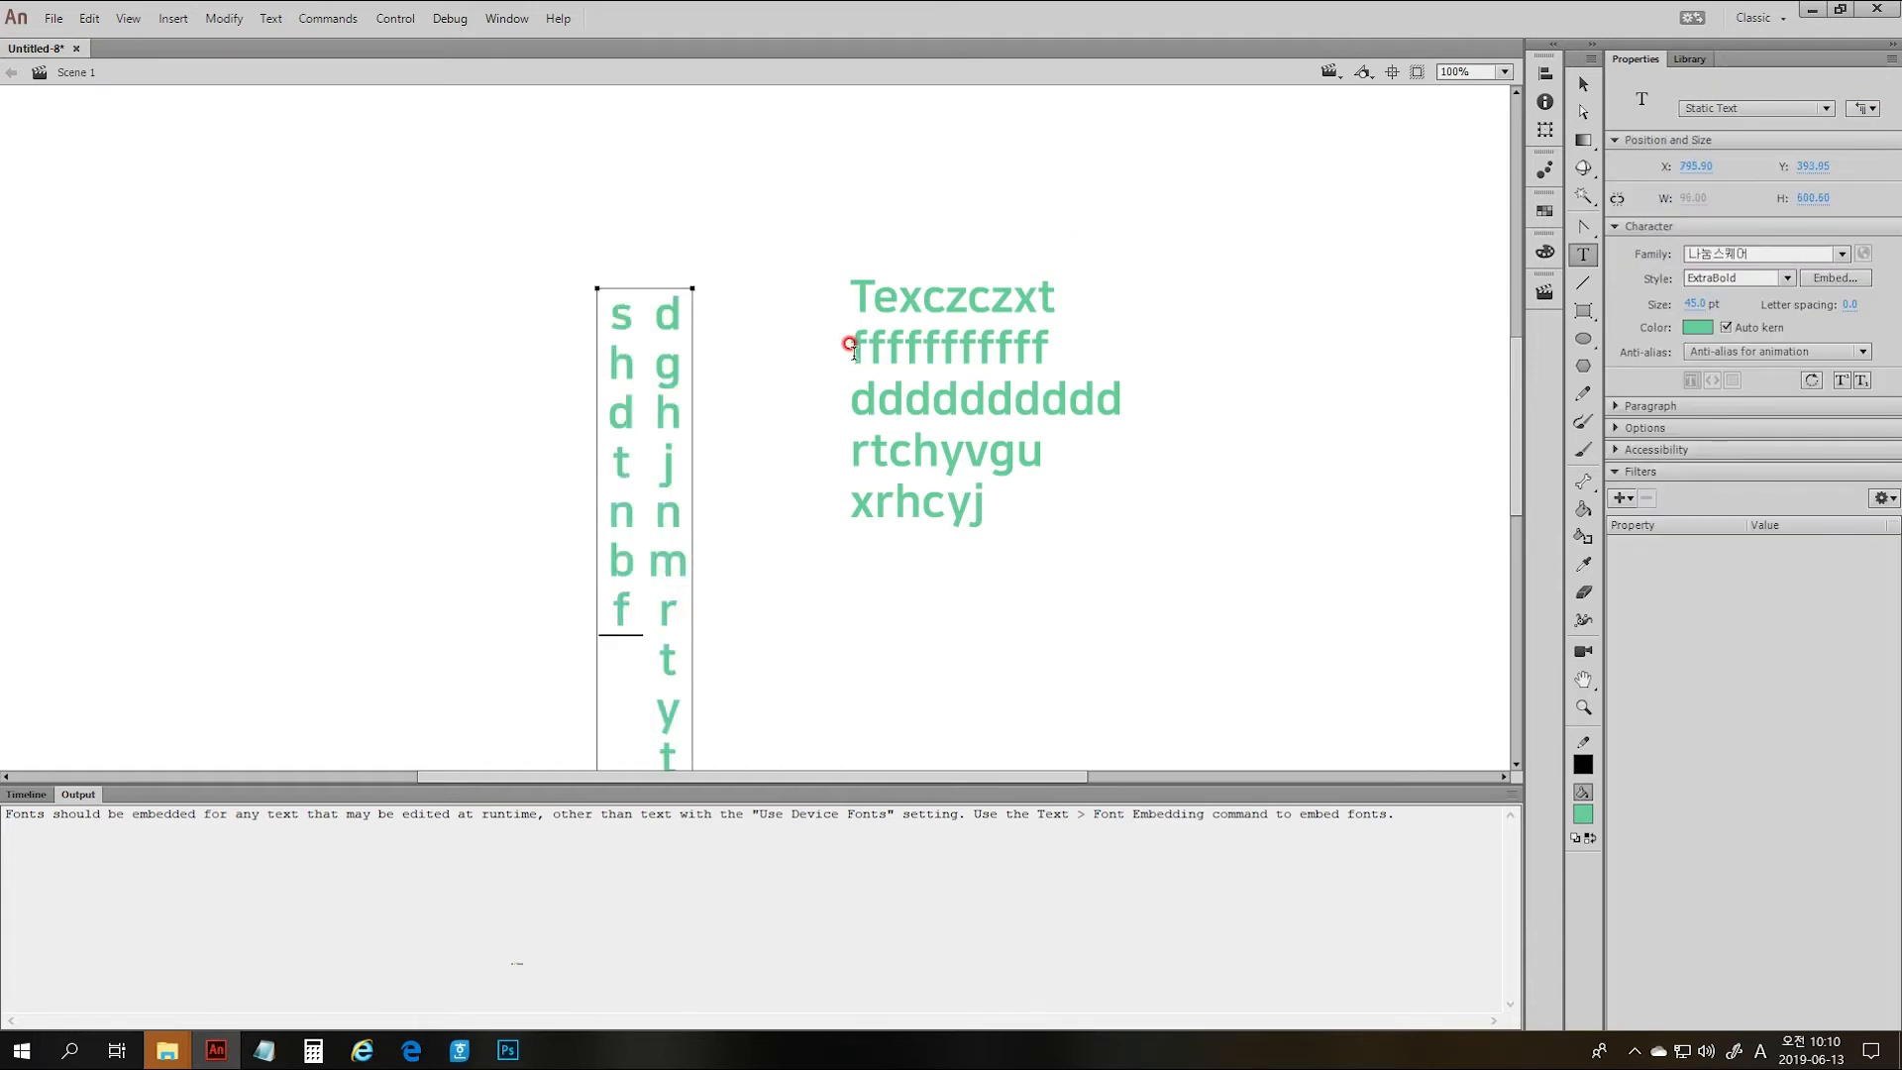
key(Return)
text(agst)
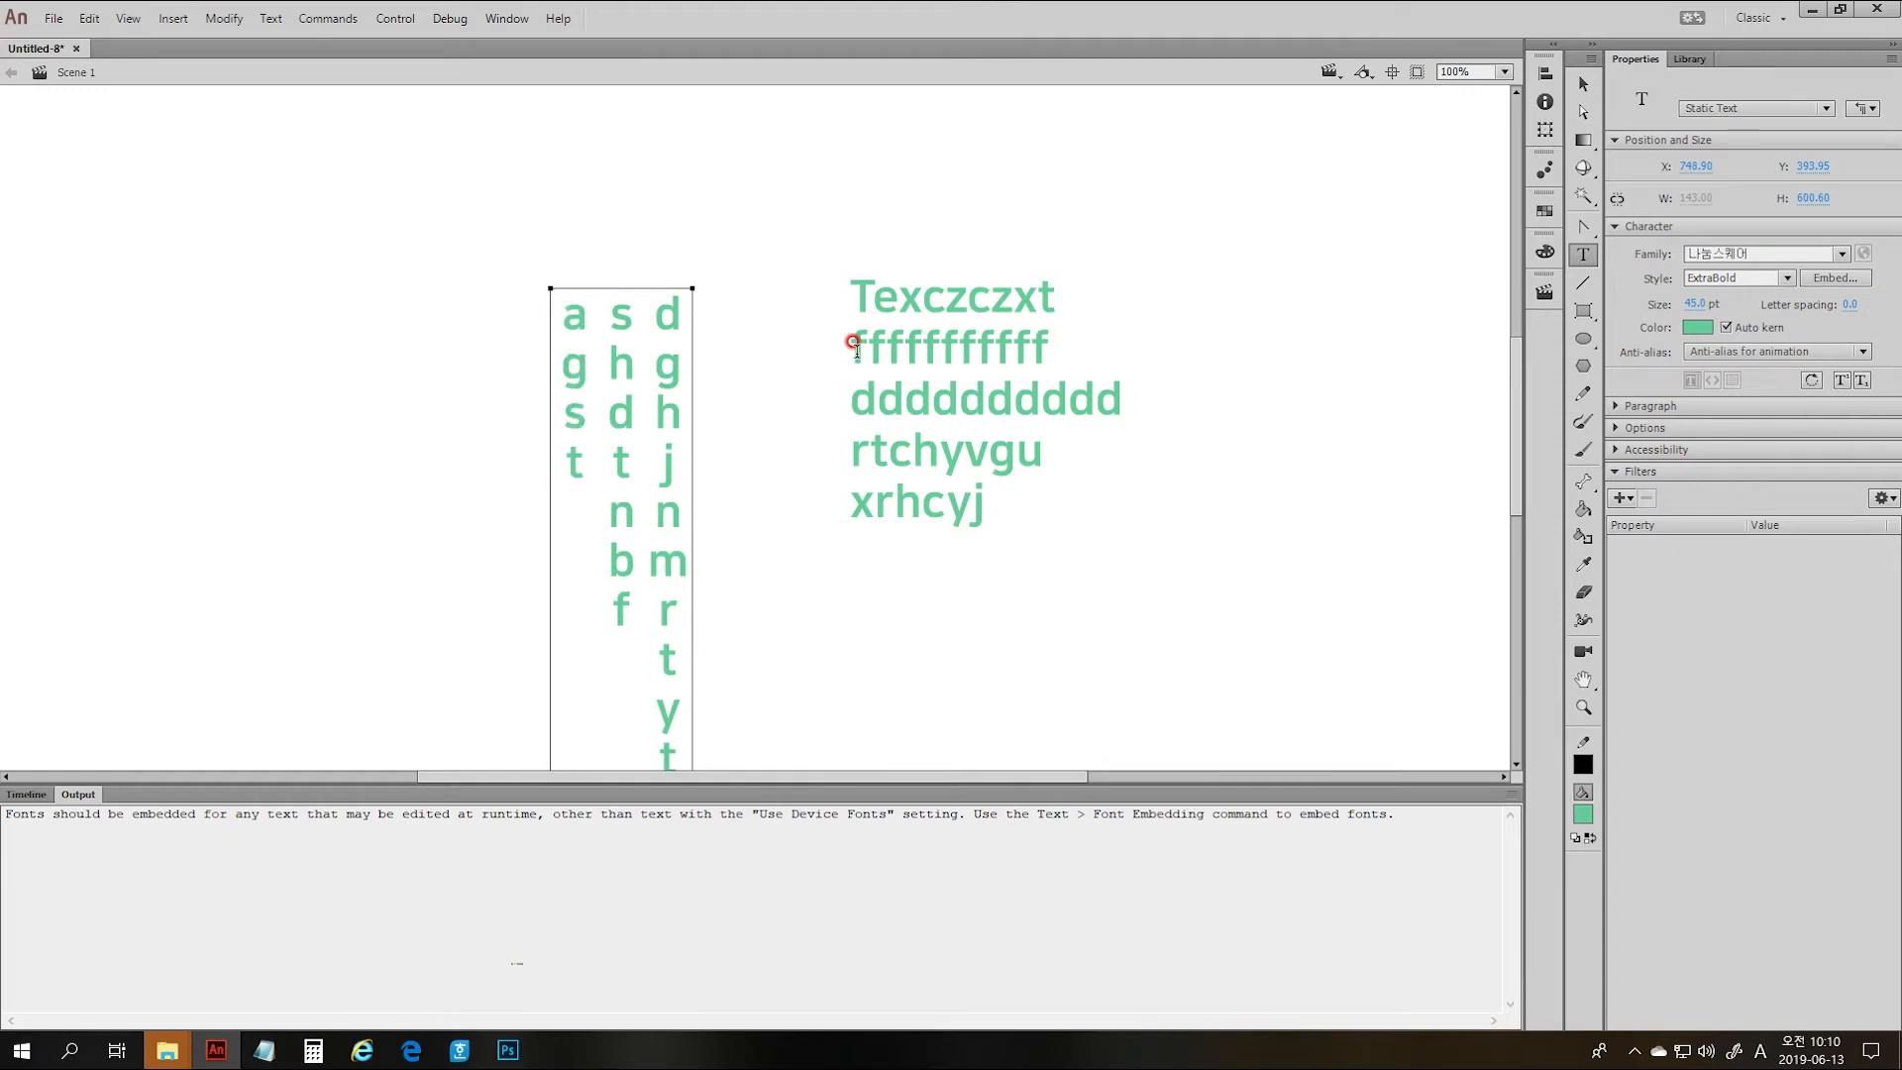
key(Return)
text(abtshgs)
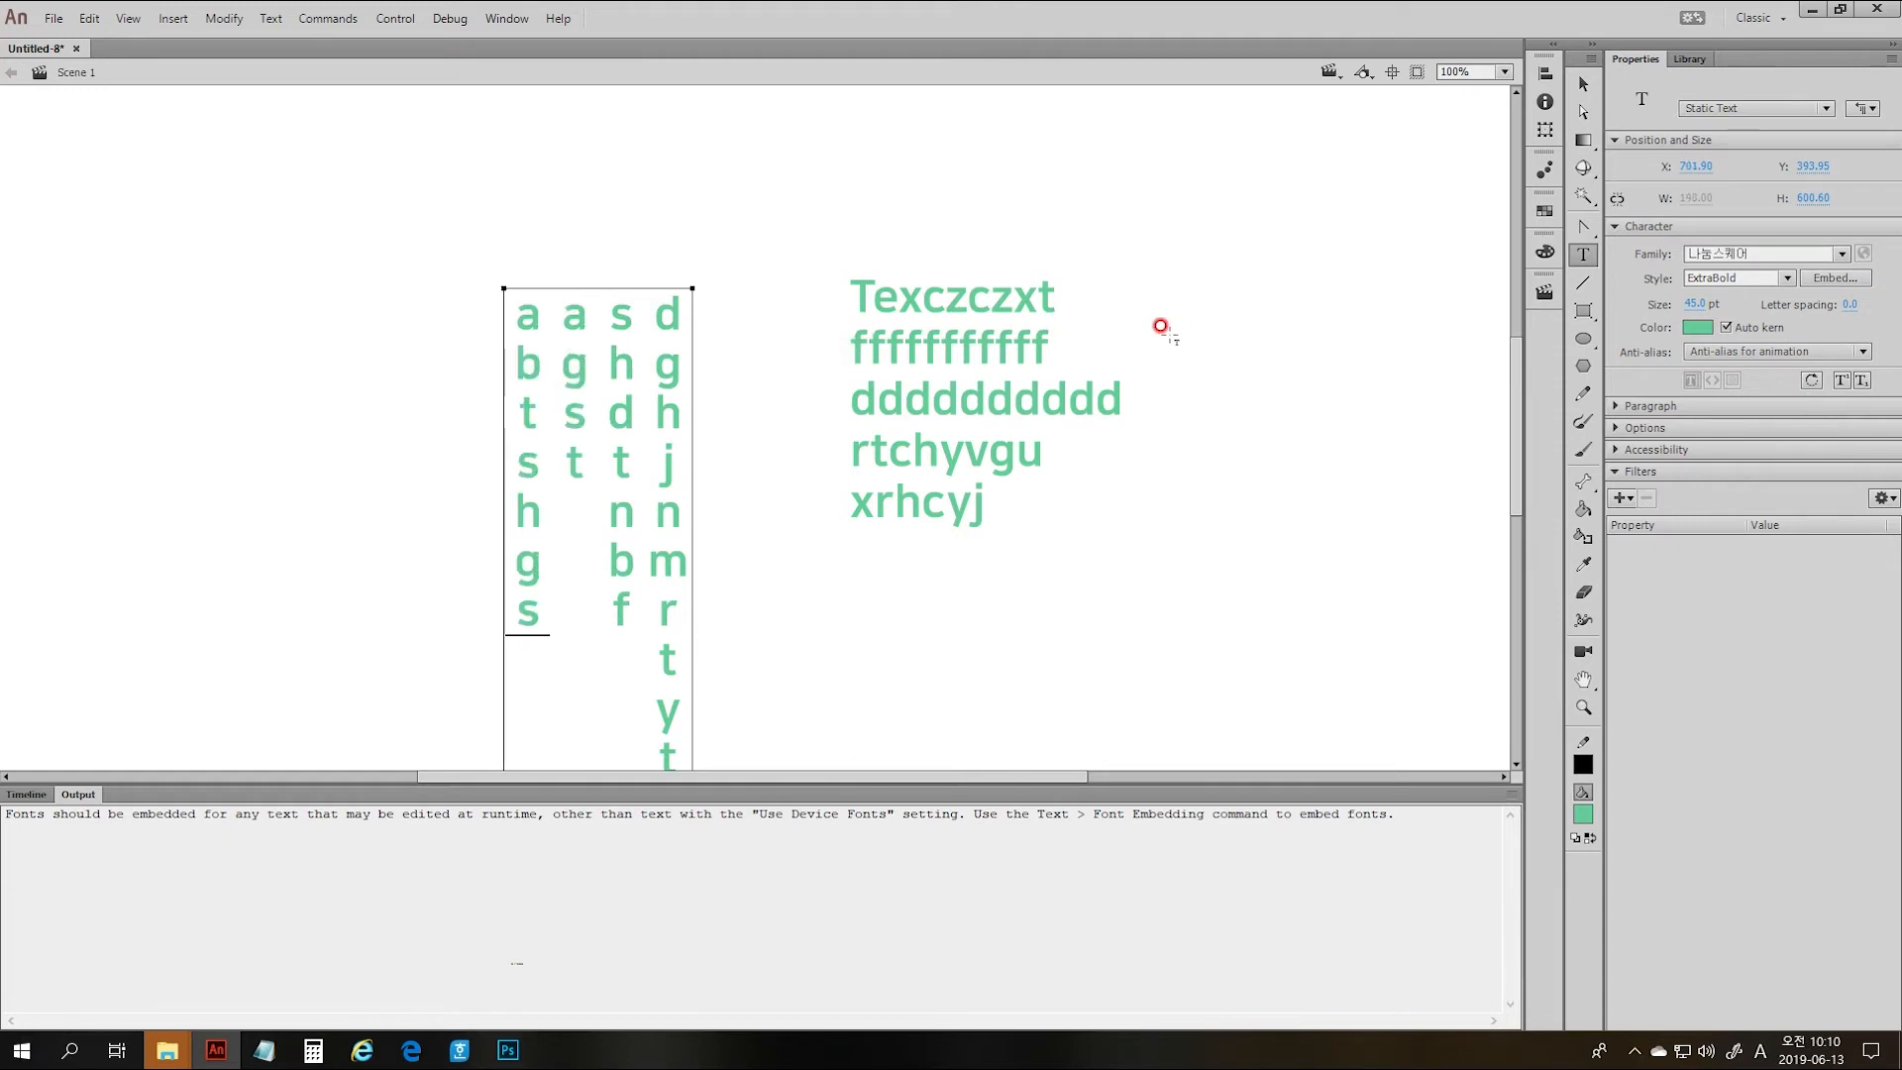
key(Escape)
- Create a "Vertical, left to right" text field at the far left with columns starting "sfgjhnbdyt", followed by "ㅅ놓ㅇ", "ㅈㅋ곻ㄱ노ㅜ유" and "ㅈㅋㅎㄴ요"
click(1862, 108)
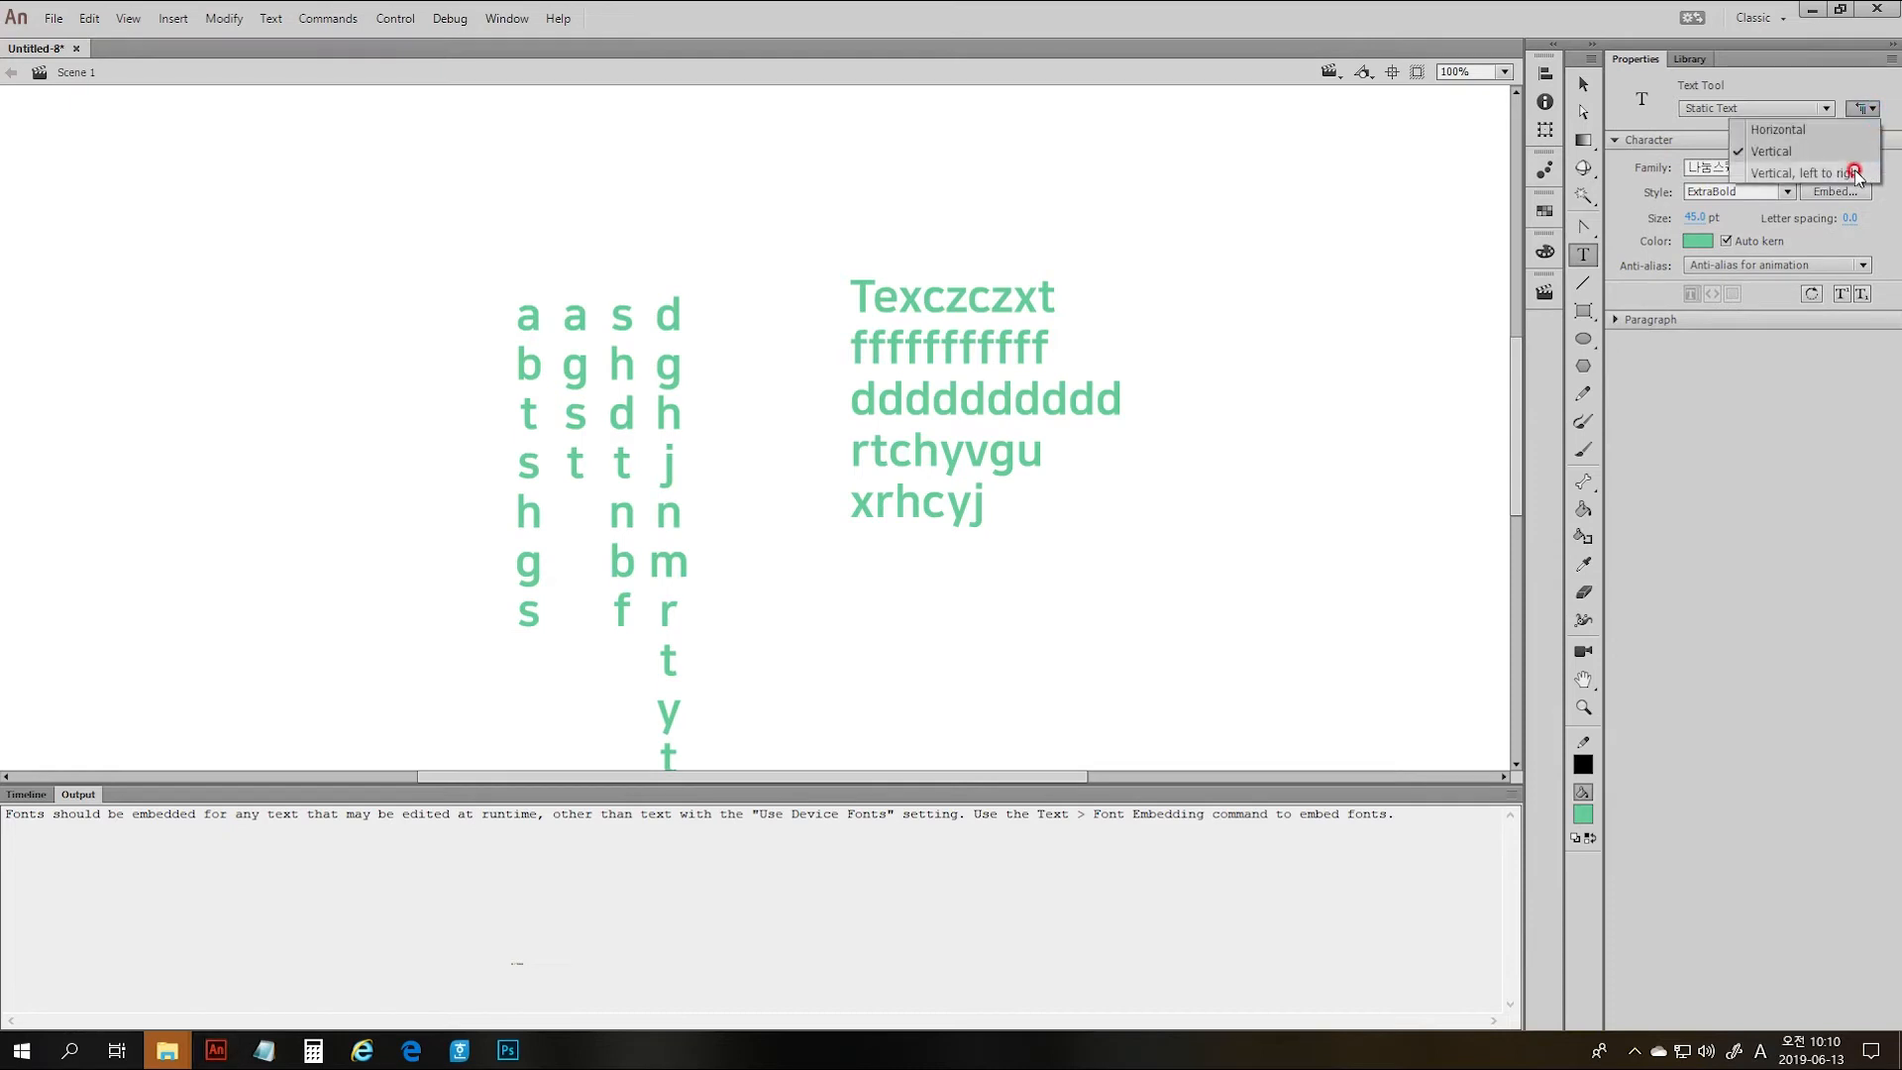
click(1845, 171)
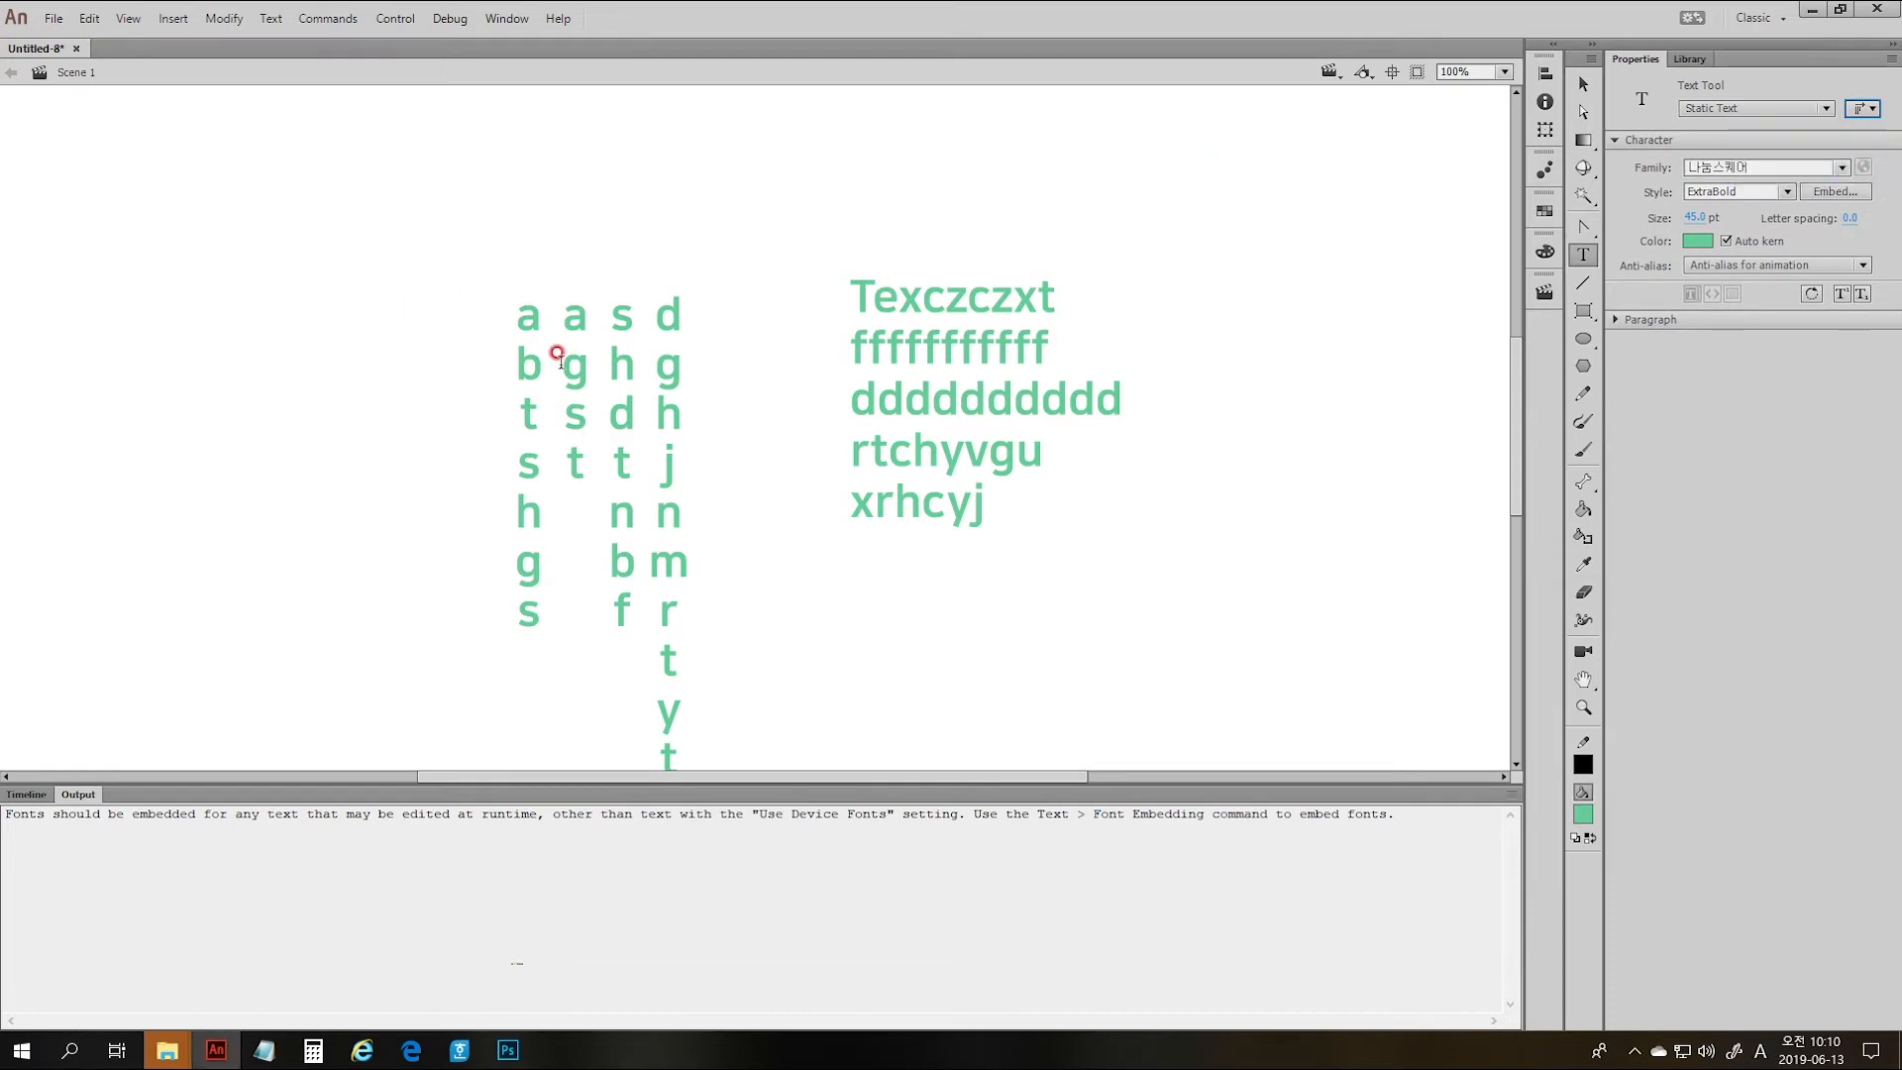
click(289, 308)
text(sfgjhnbdyt)
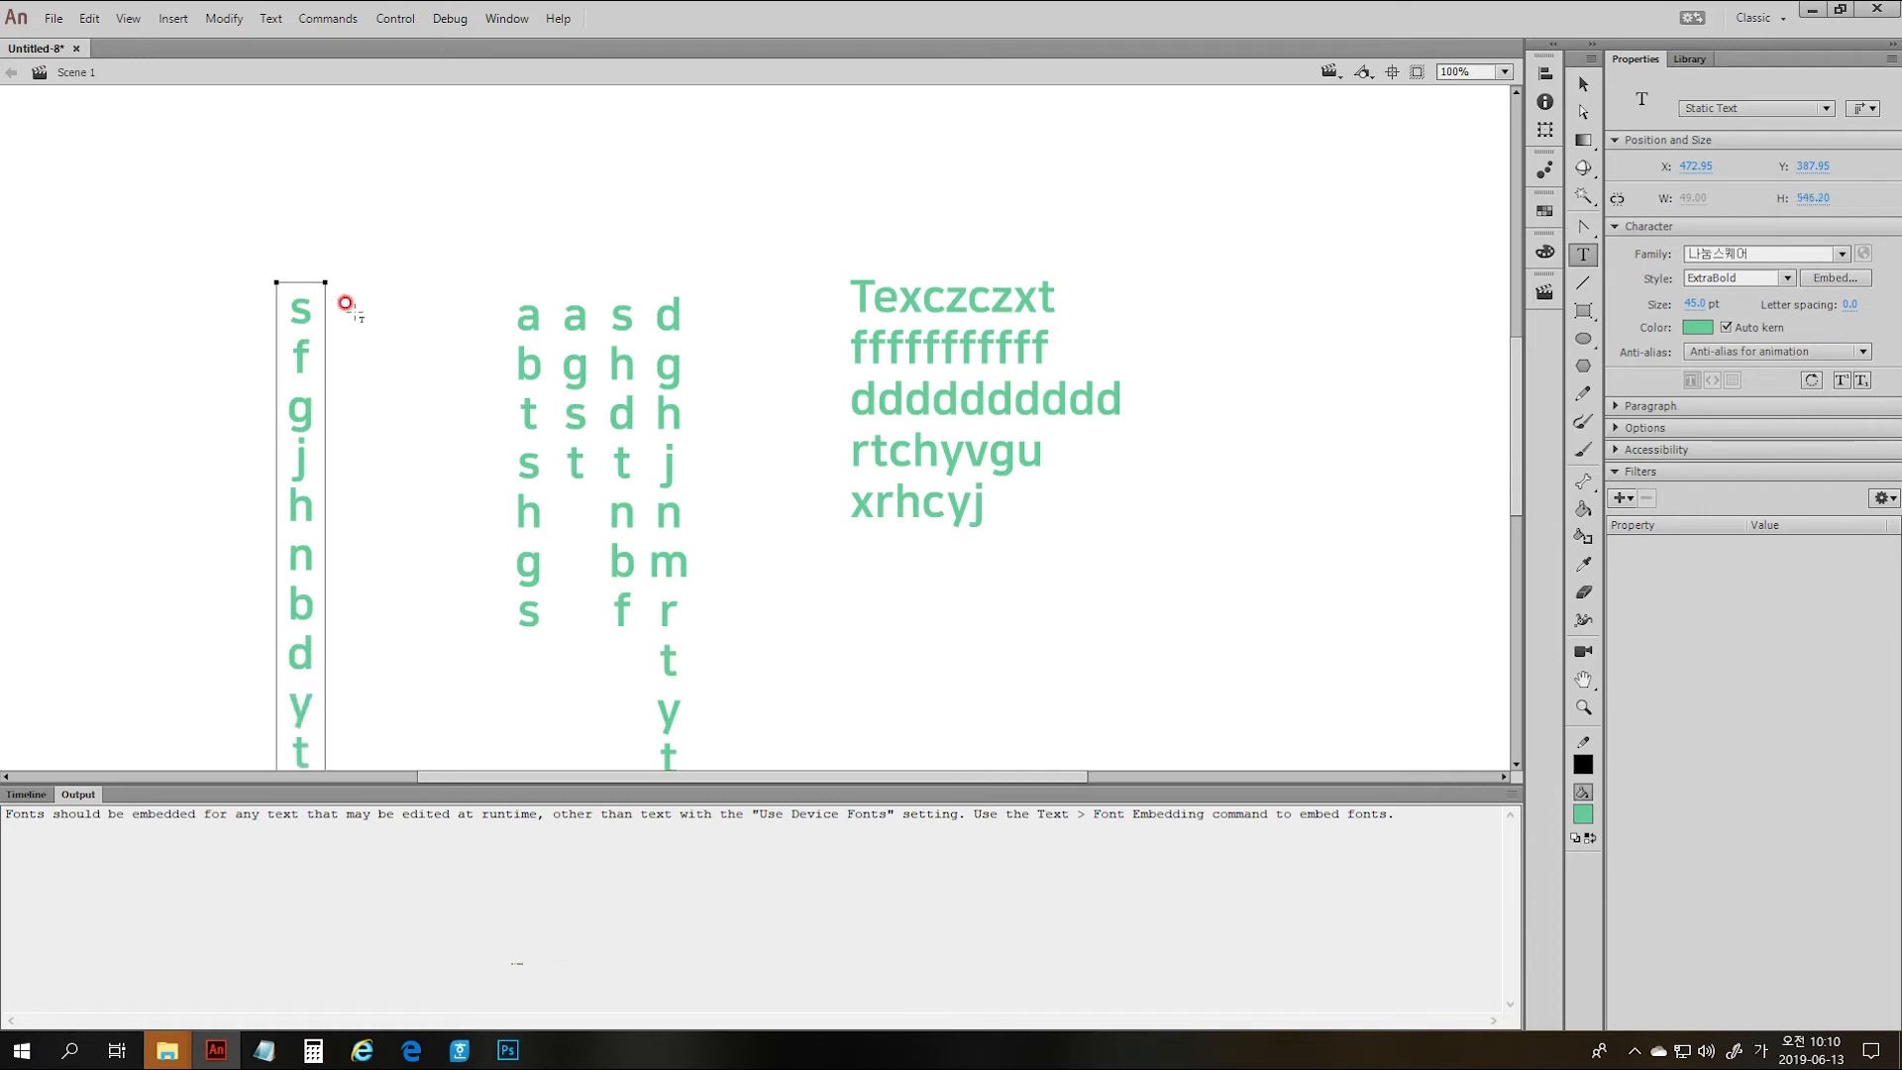
key(Return)
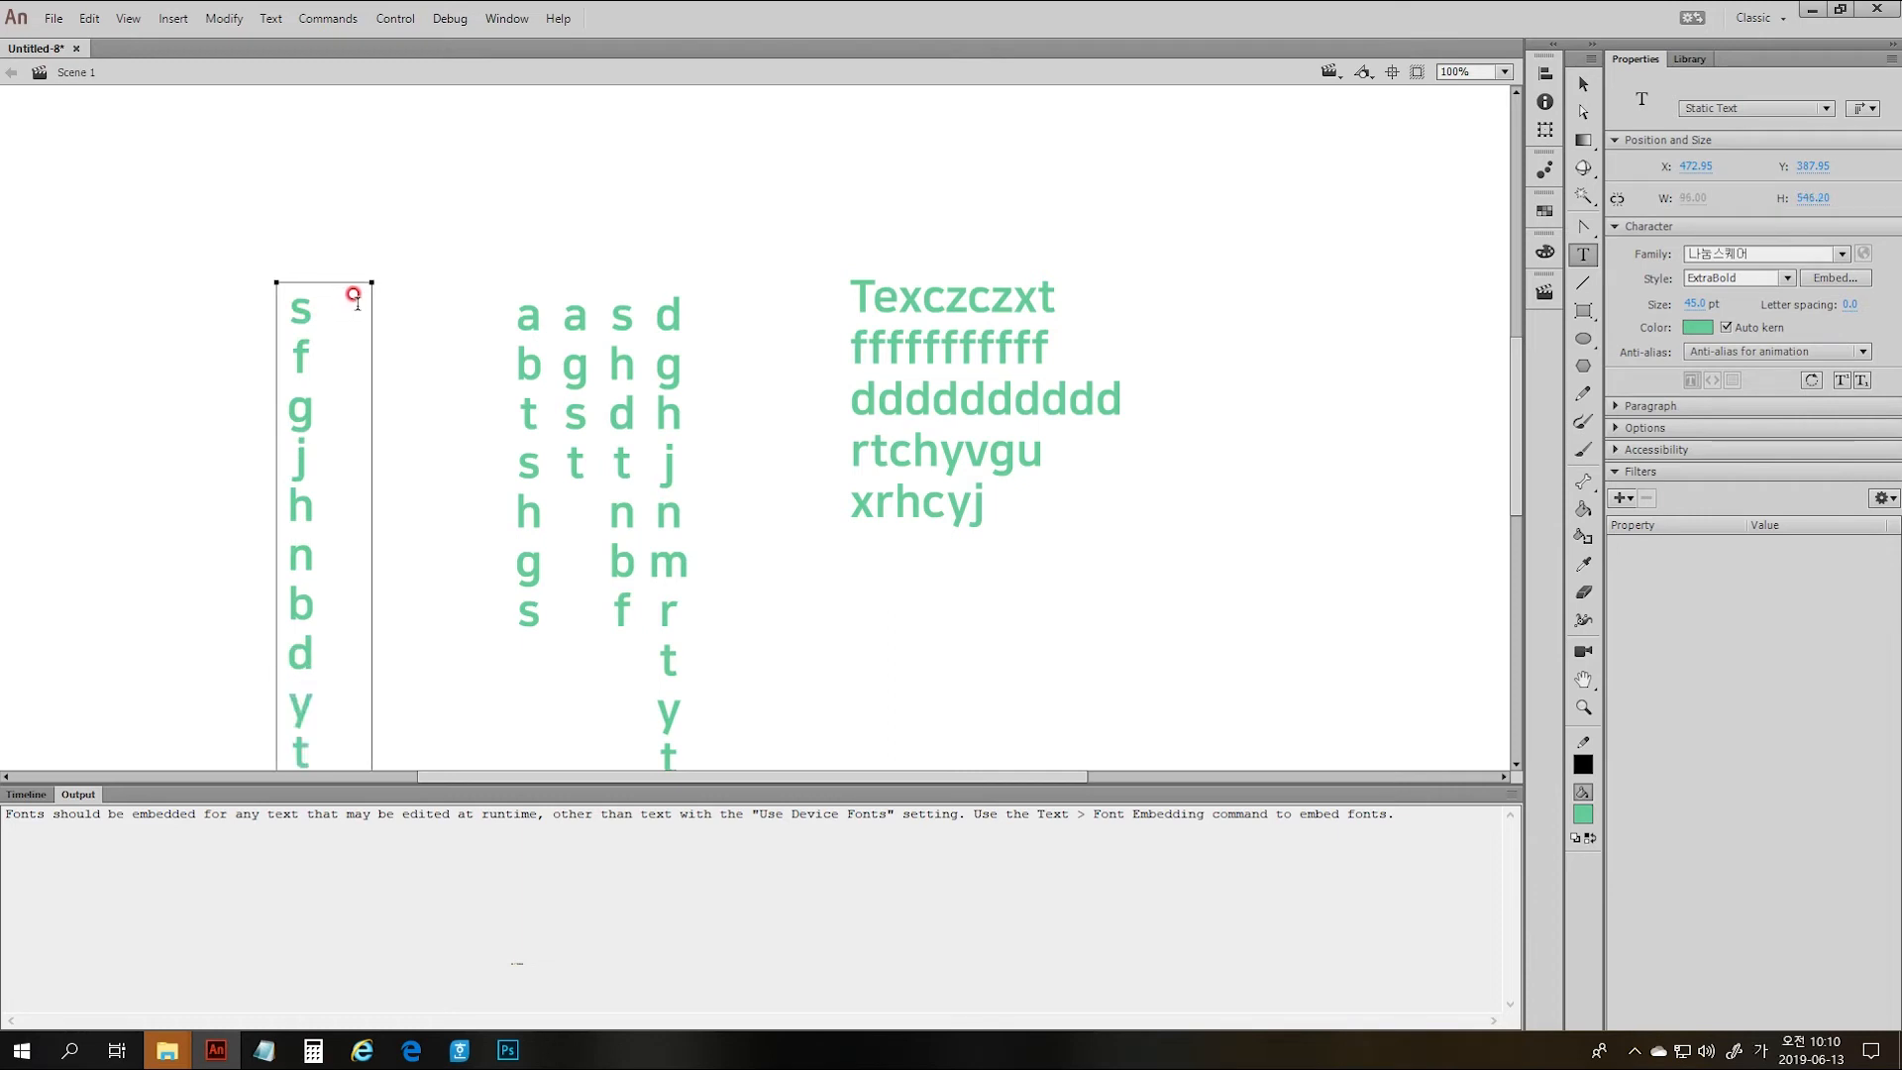
text(ㅅ놓ㅇ)
key(Return)
text(ㅈㅋ고)
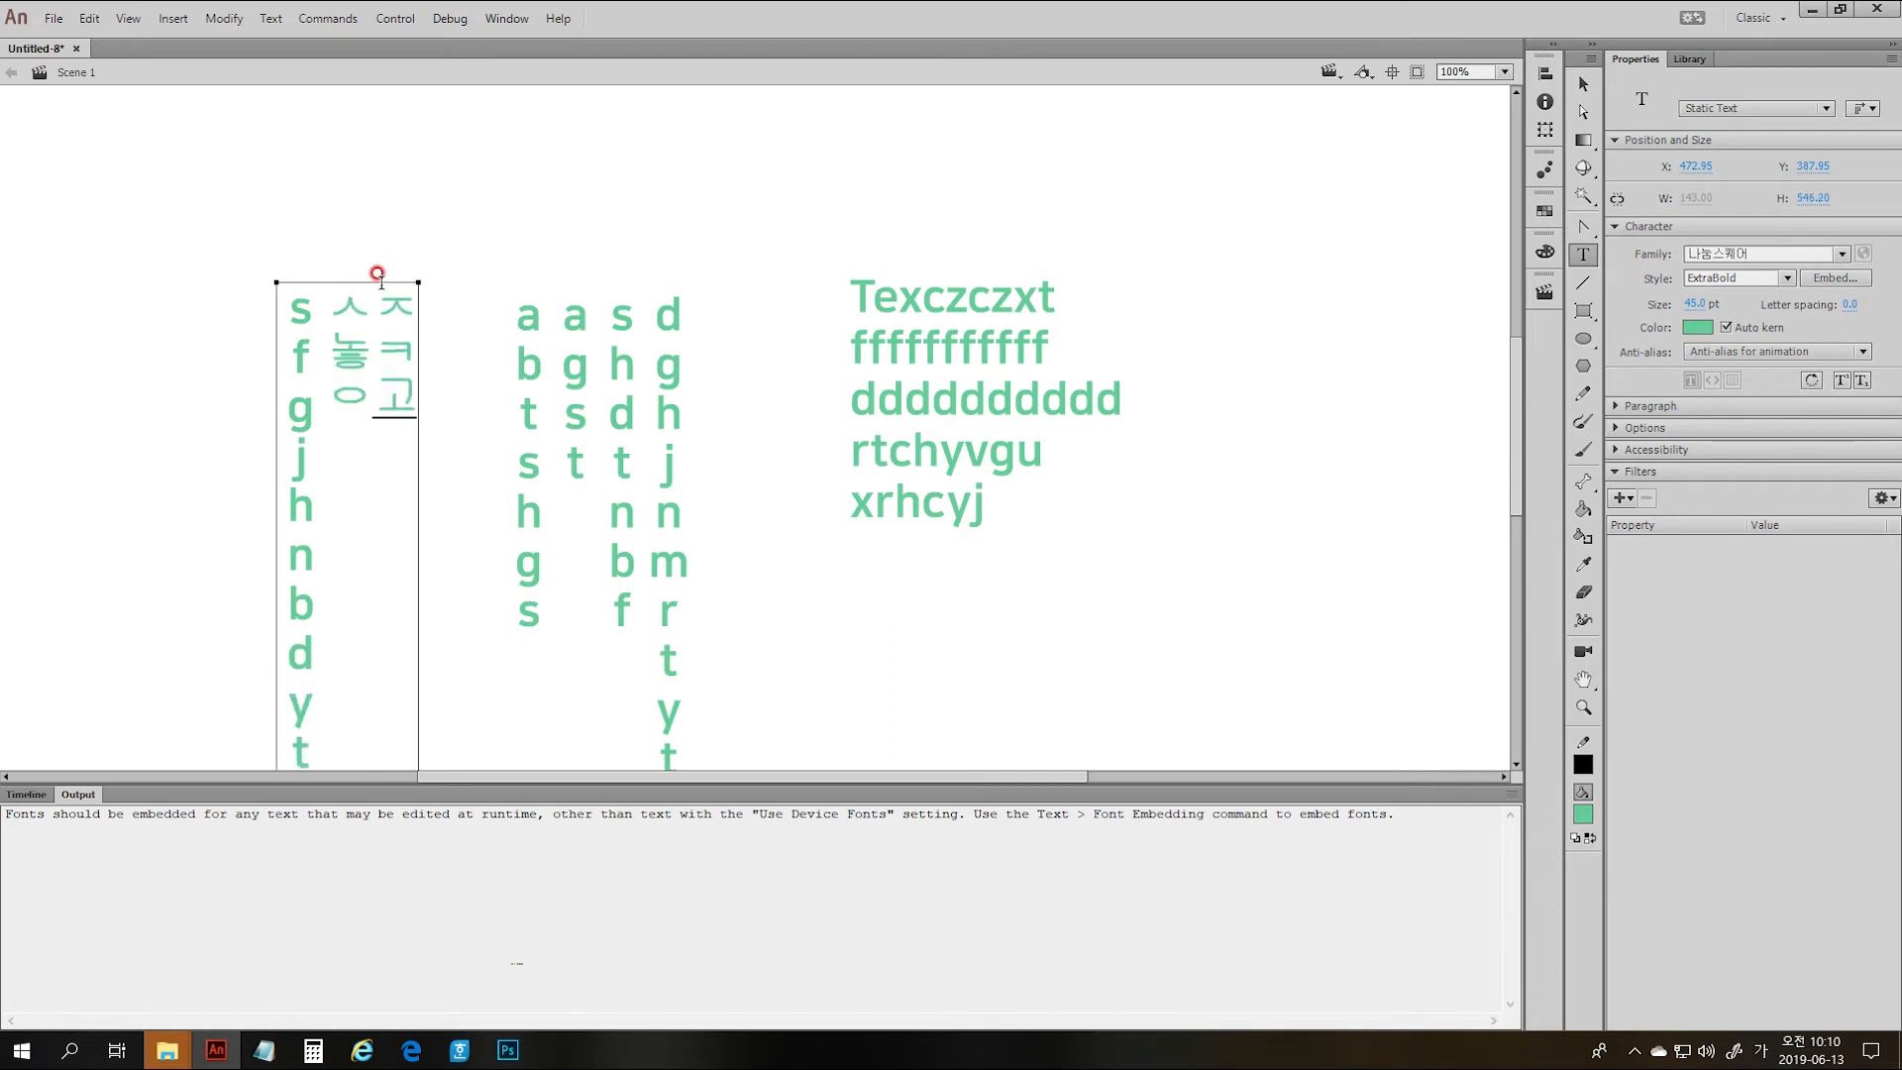
text(ㅇㄱ노ㅜ유)
key(Return)
text(ㅈㅋㅎㄴ요)
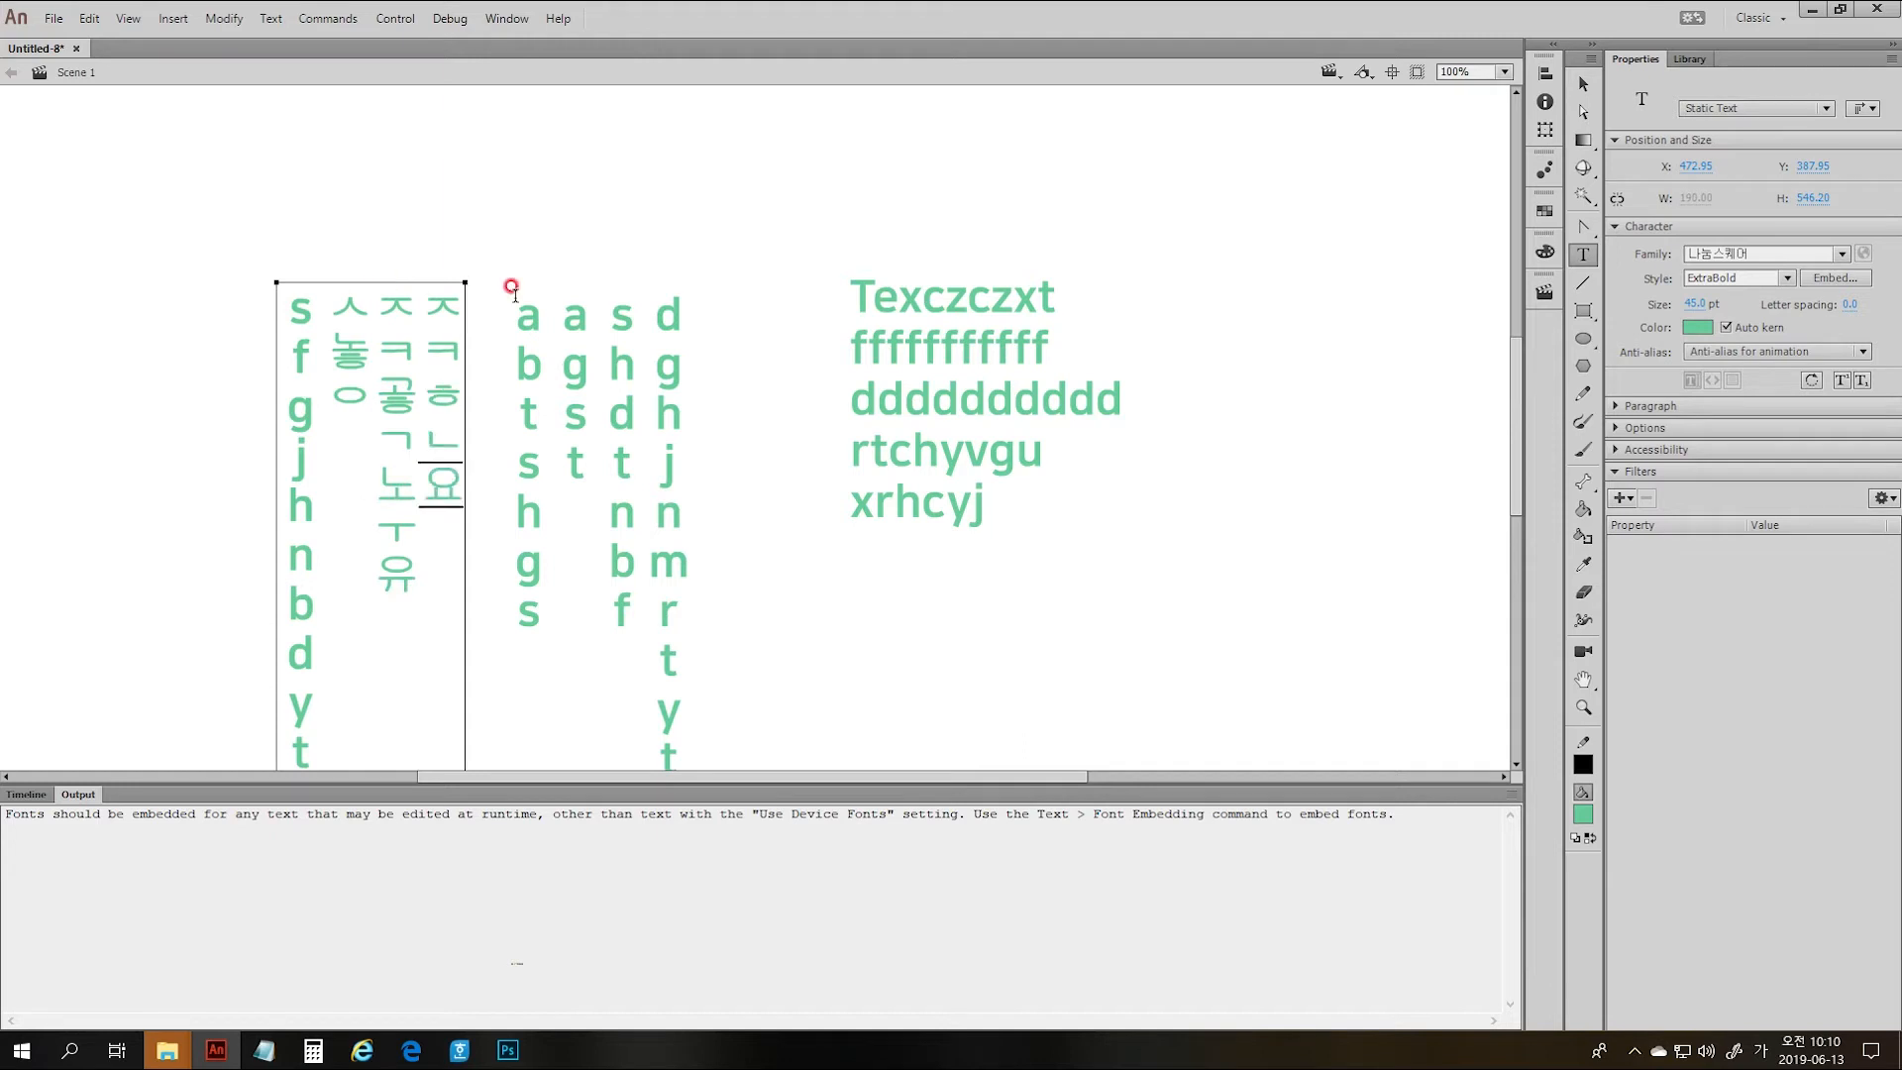
key(Escape)
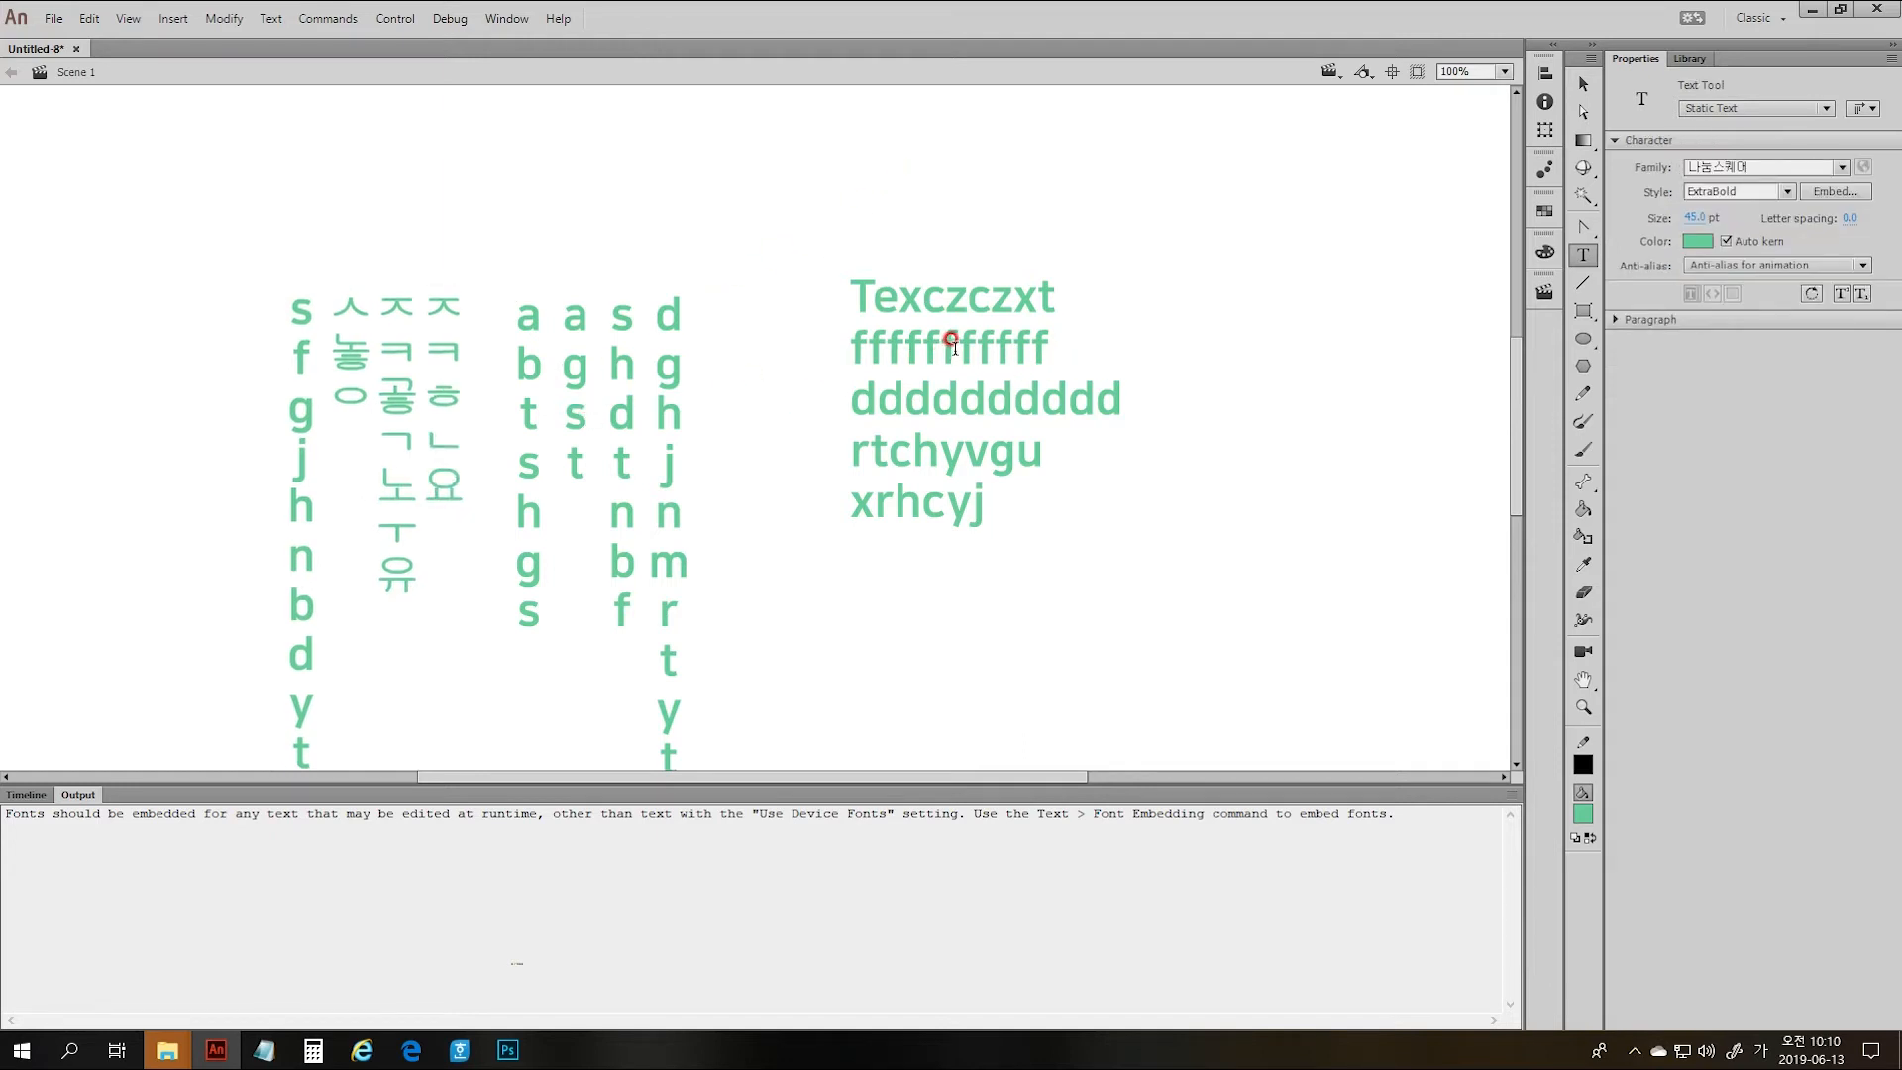
- Select all three text fields together to compare their orientations and deselect them
key(Hangul)
key(v)
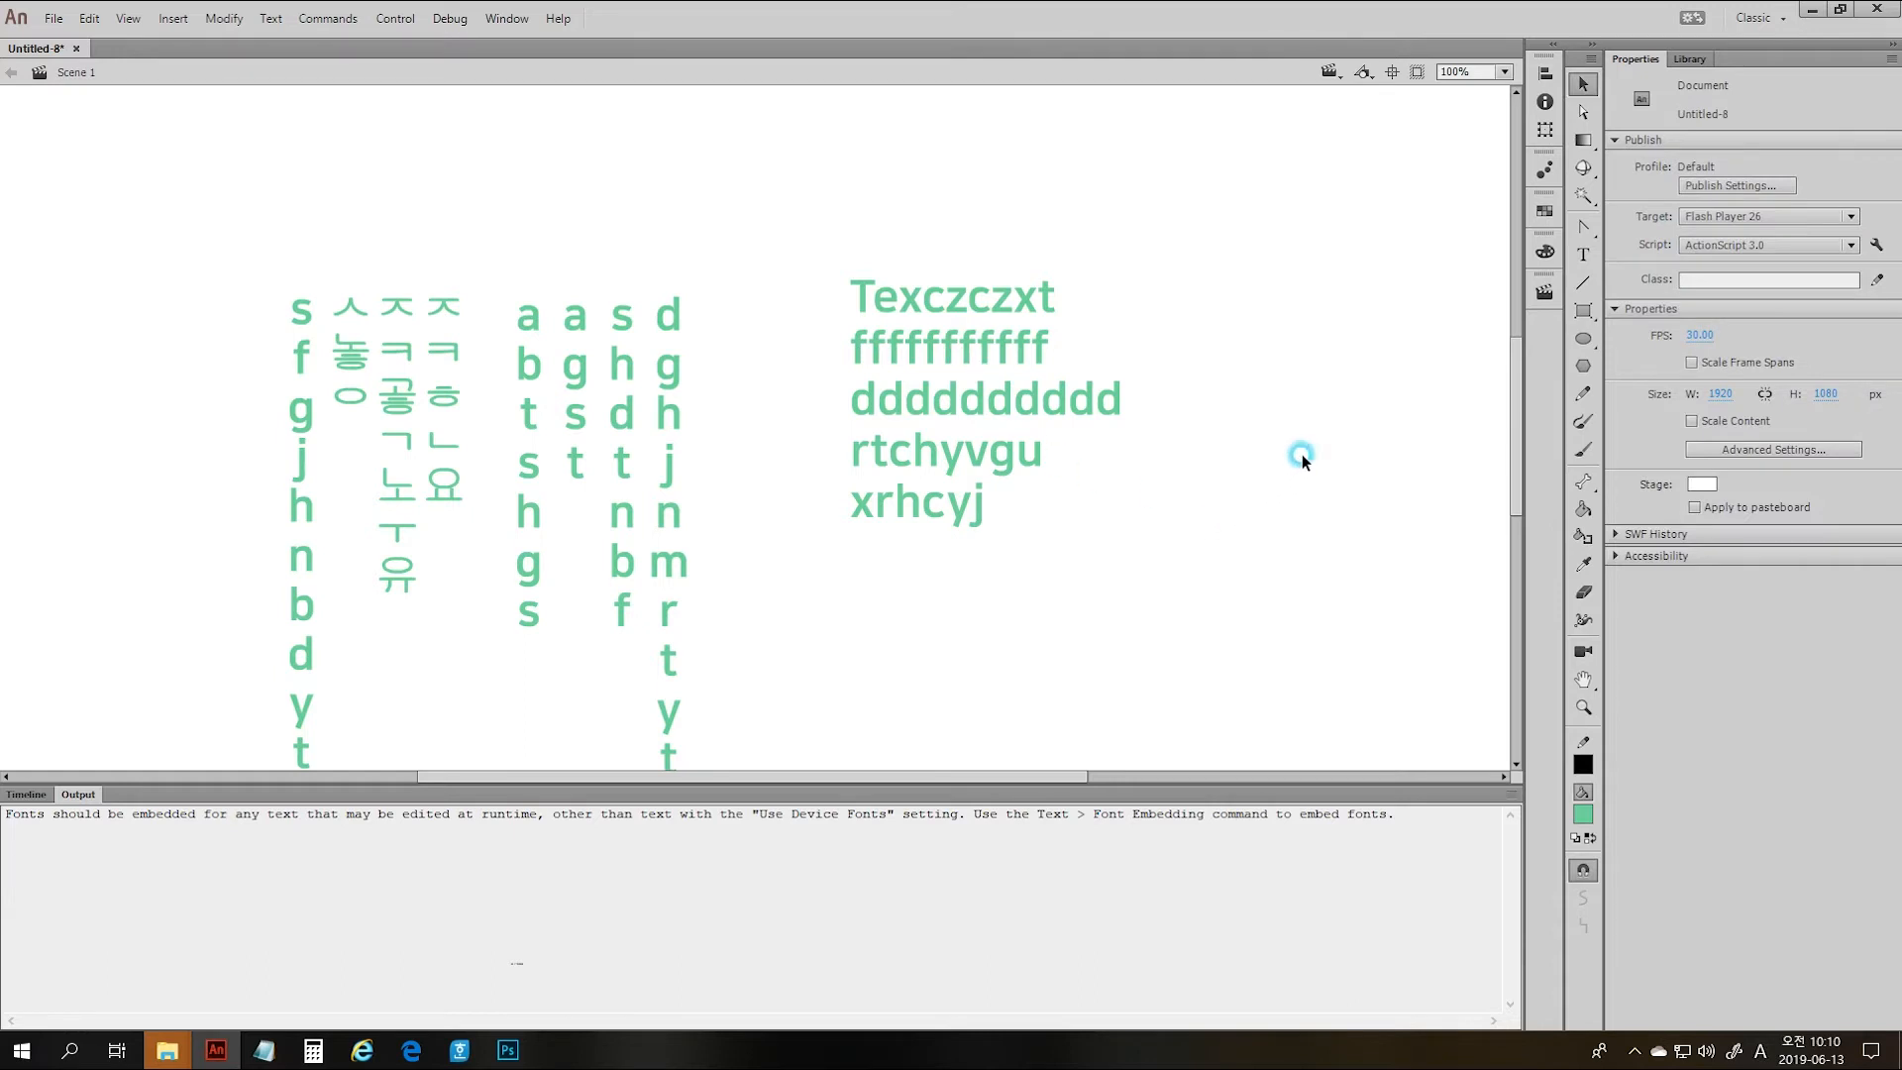
drag(1286, 228, 118, 637)
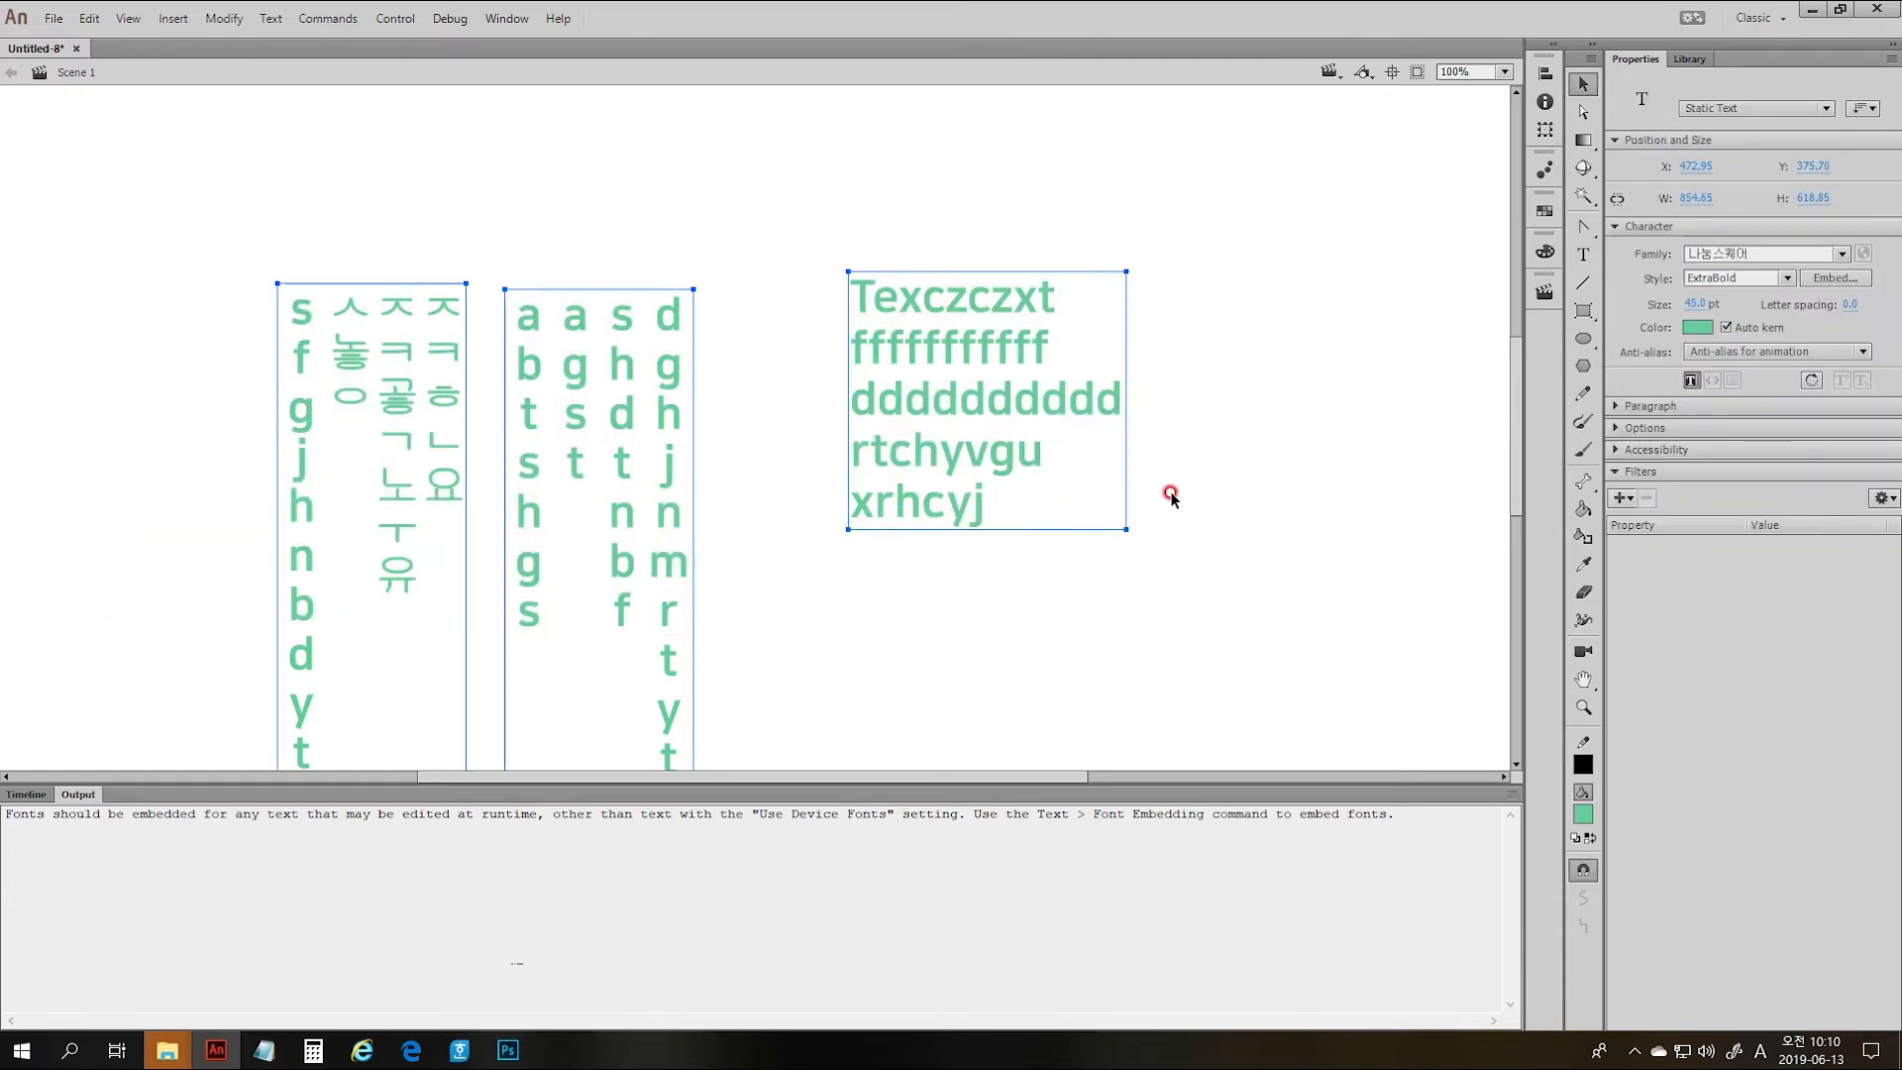
click(1298, 429)
- Move the horizontal text field to X 1079, Y 376
click(933, 301)
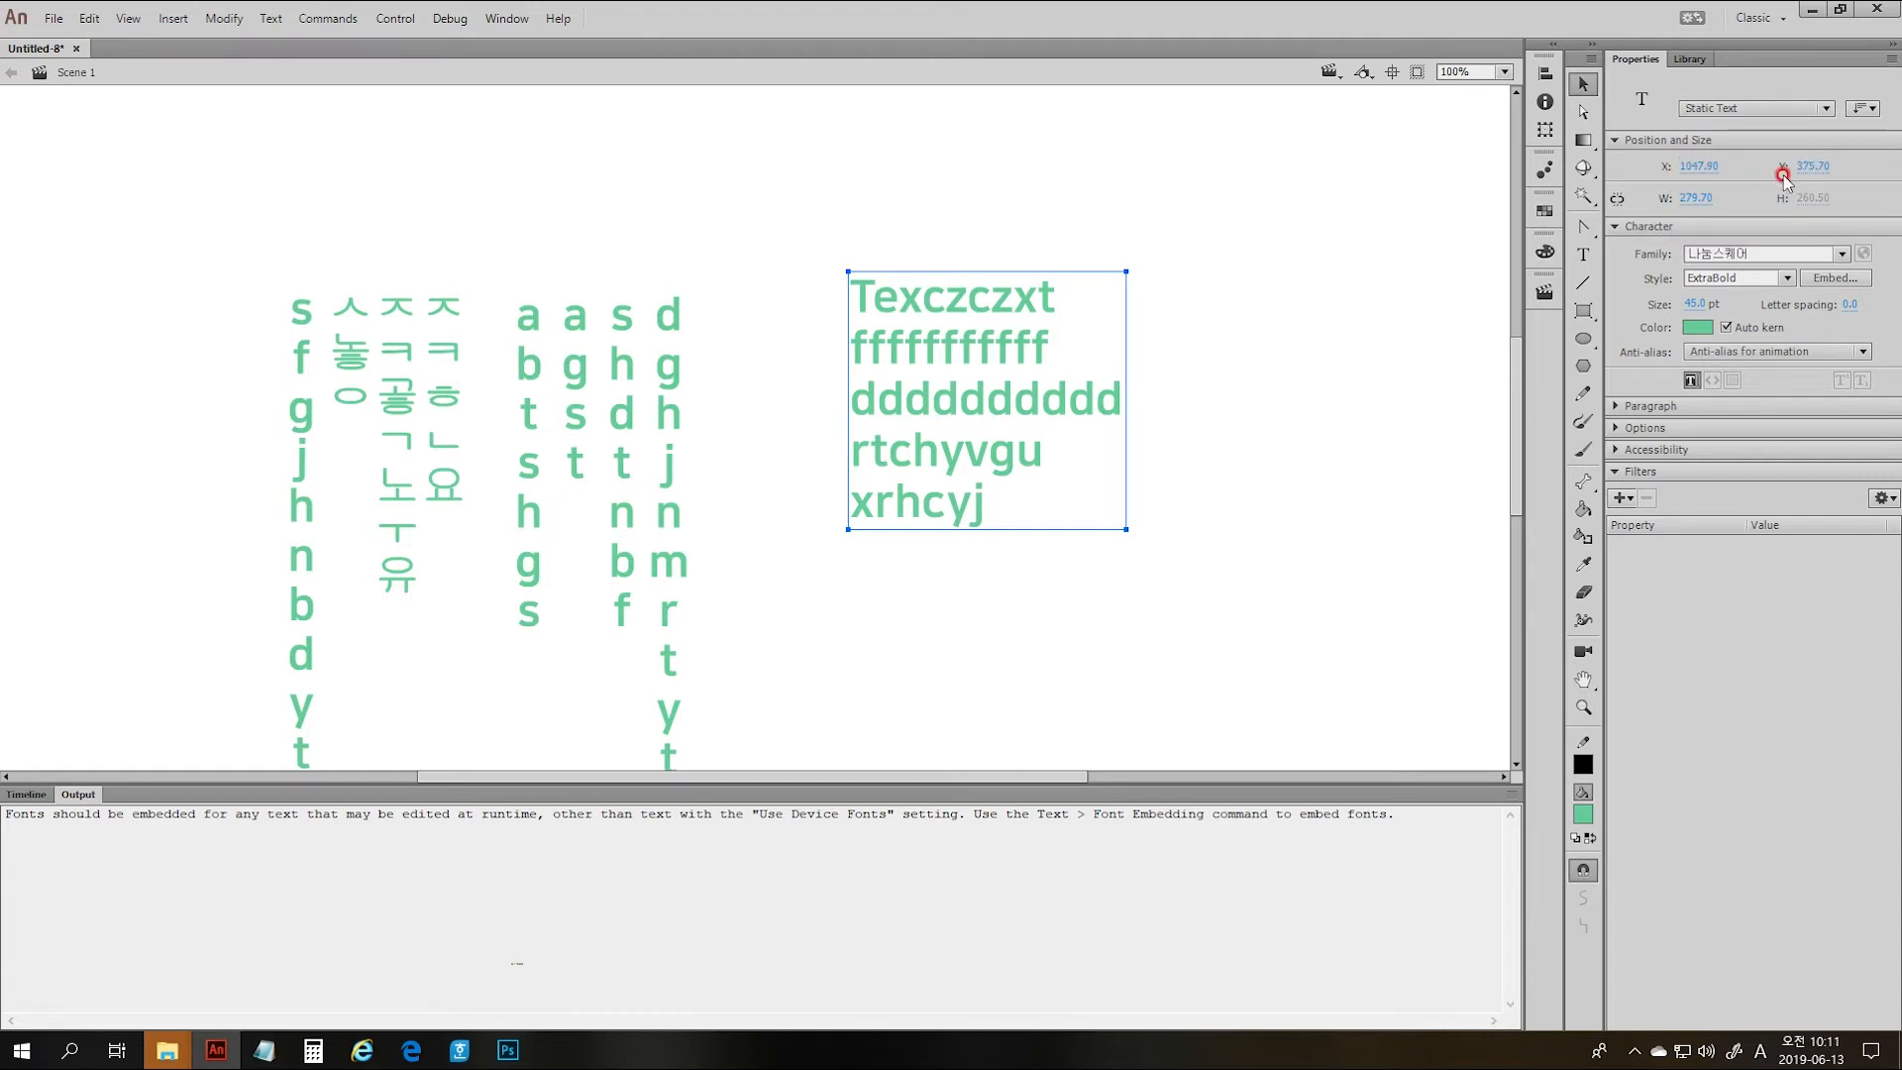
drag(1697, 165, 1822, 164)
text(376)
key(Return)
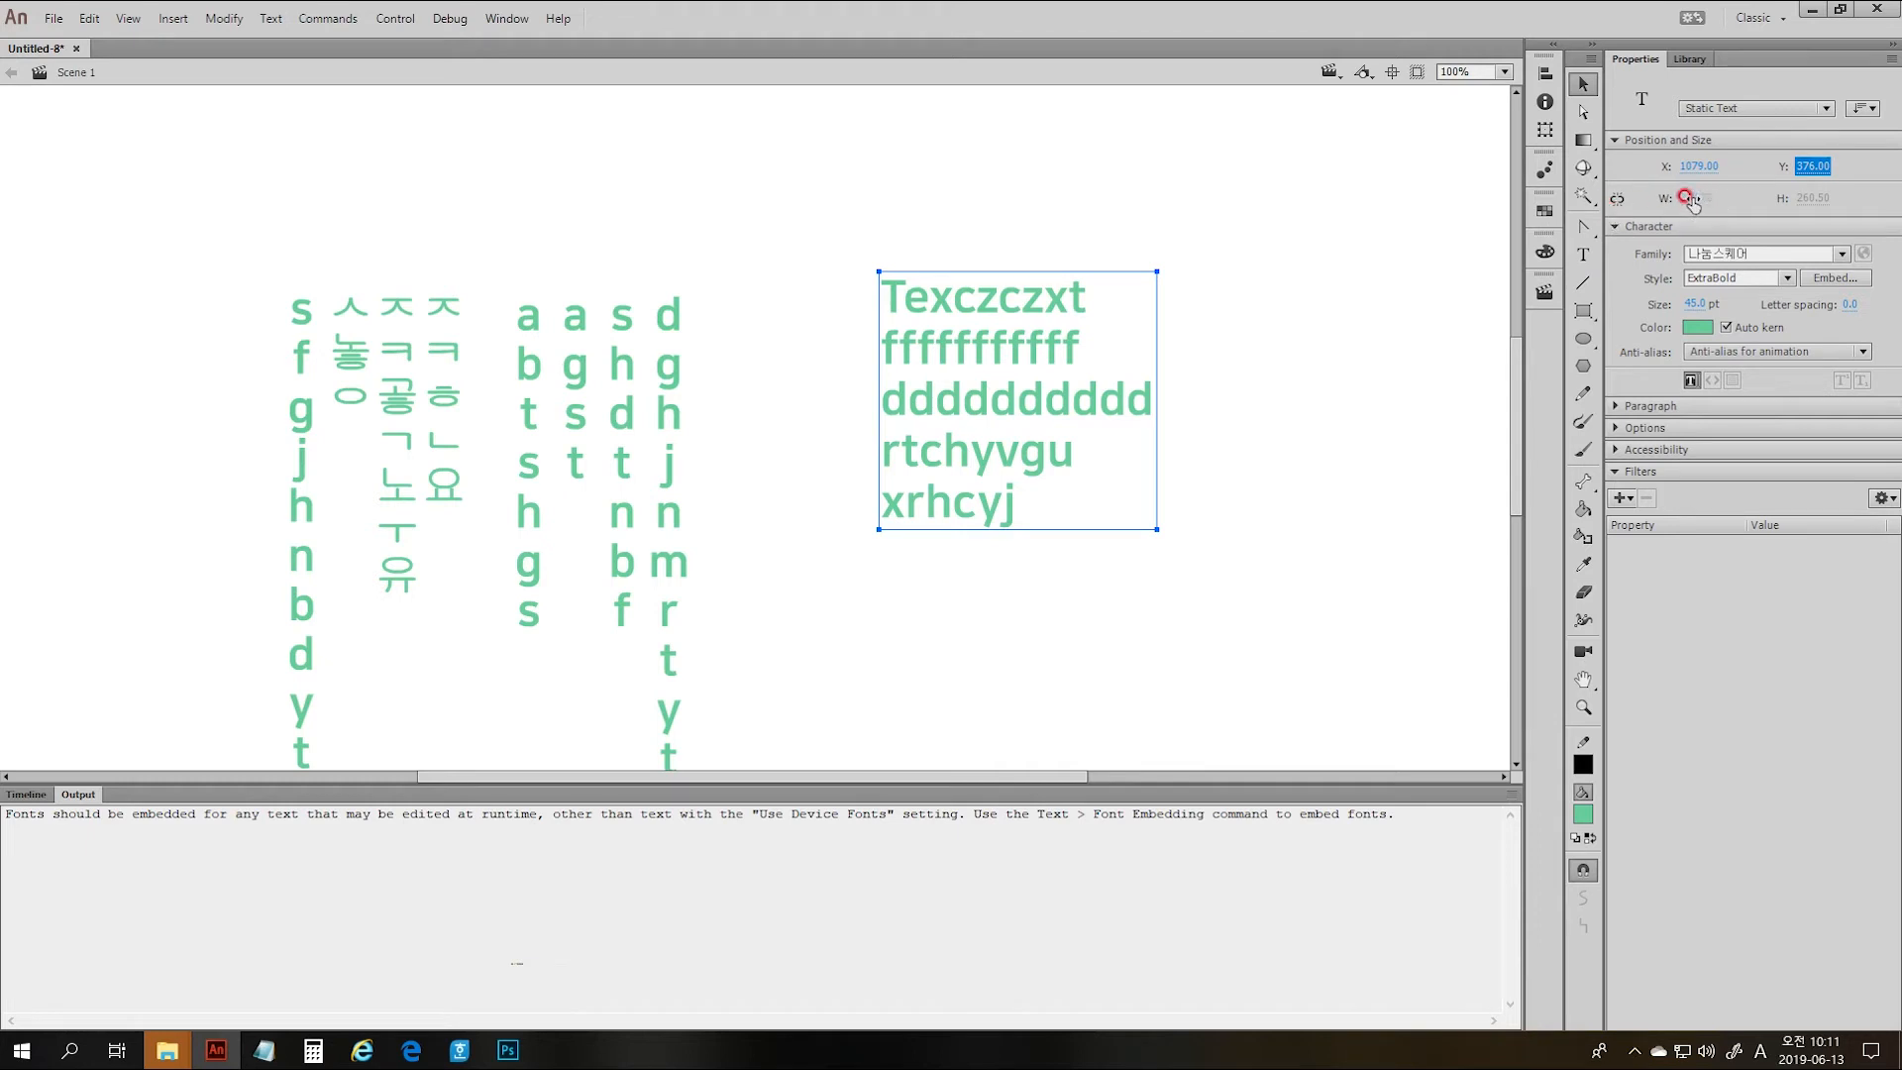
- Lock the horizontal text field's width and height values together and set its width to 458
drag(1691, 199, 1781, 194)
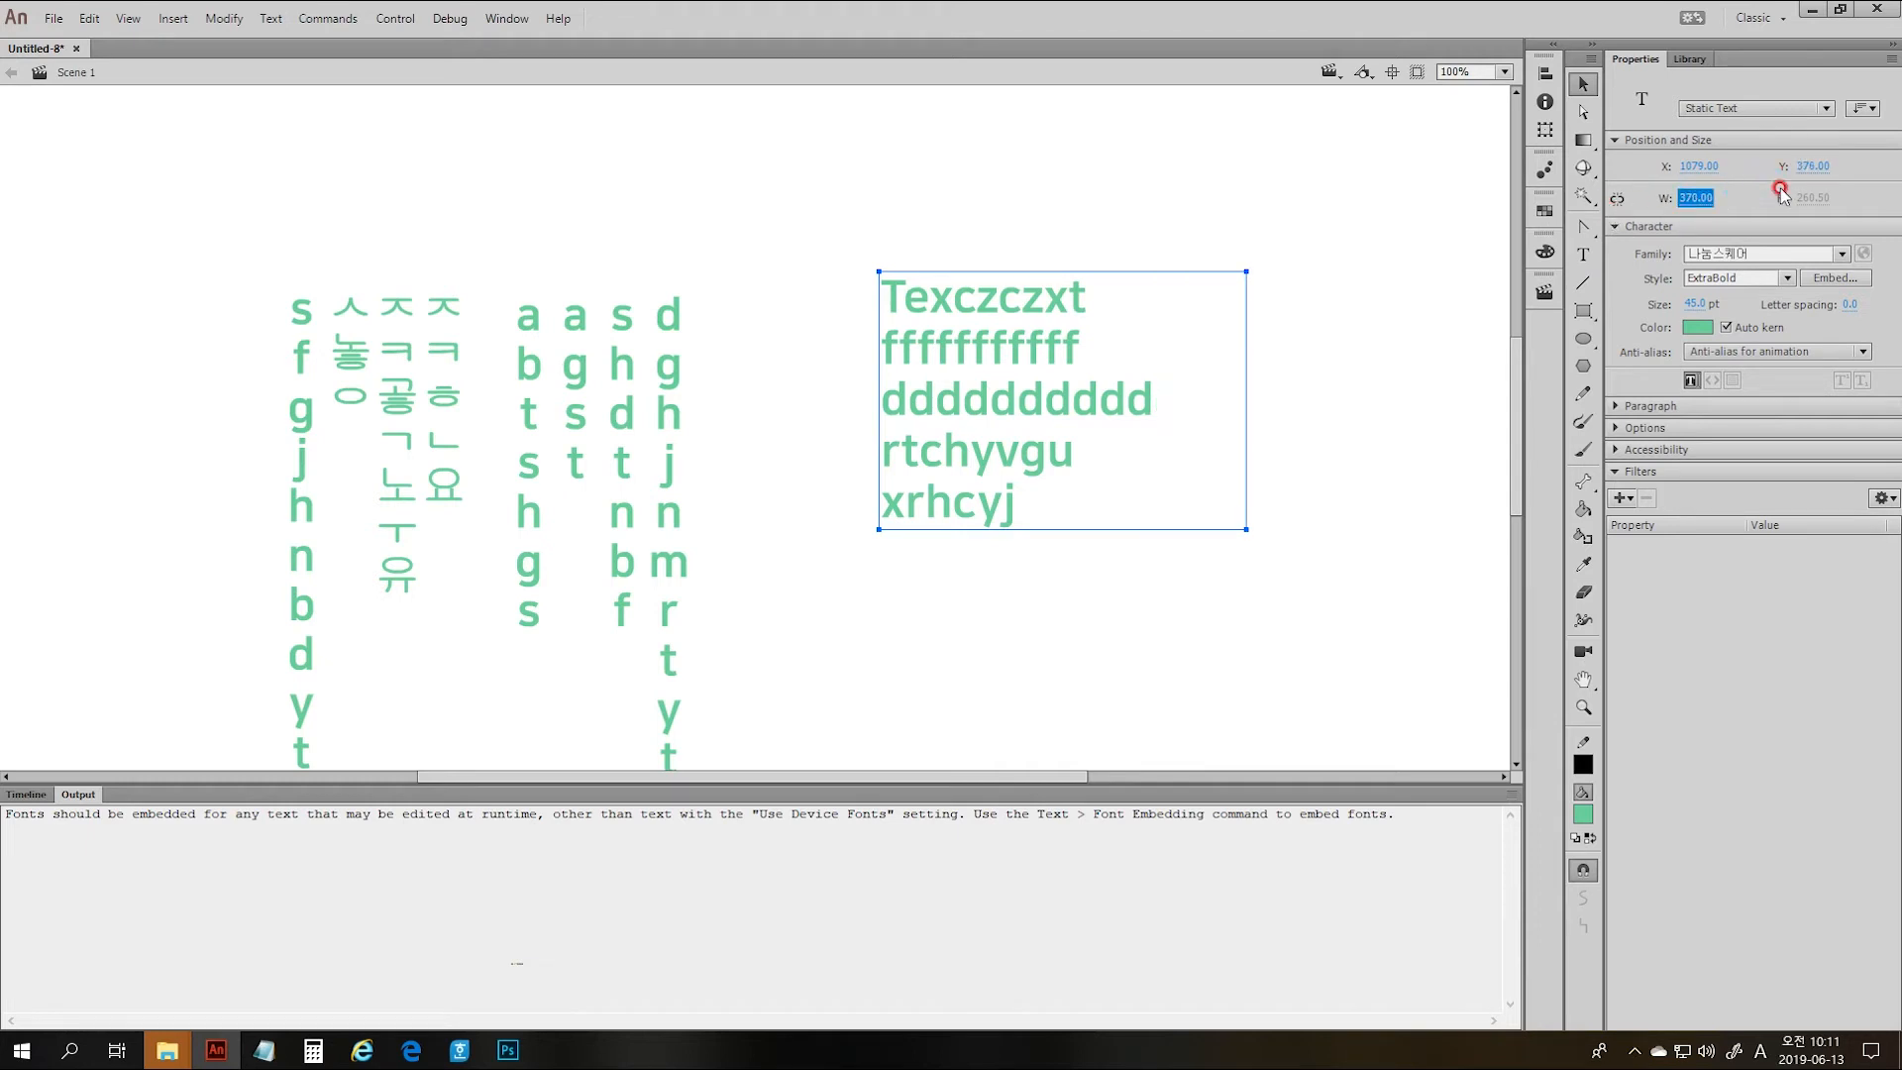
click(1615, 198)
click(1639, 206)
drag(1756, 193, 1875, 230)
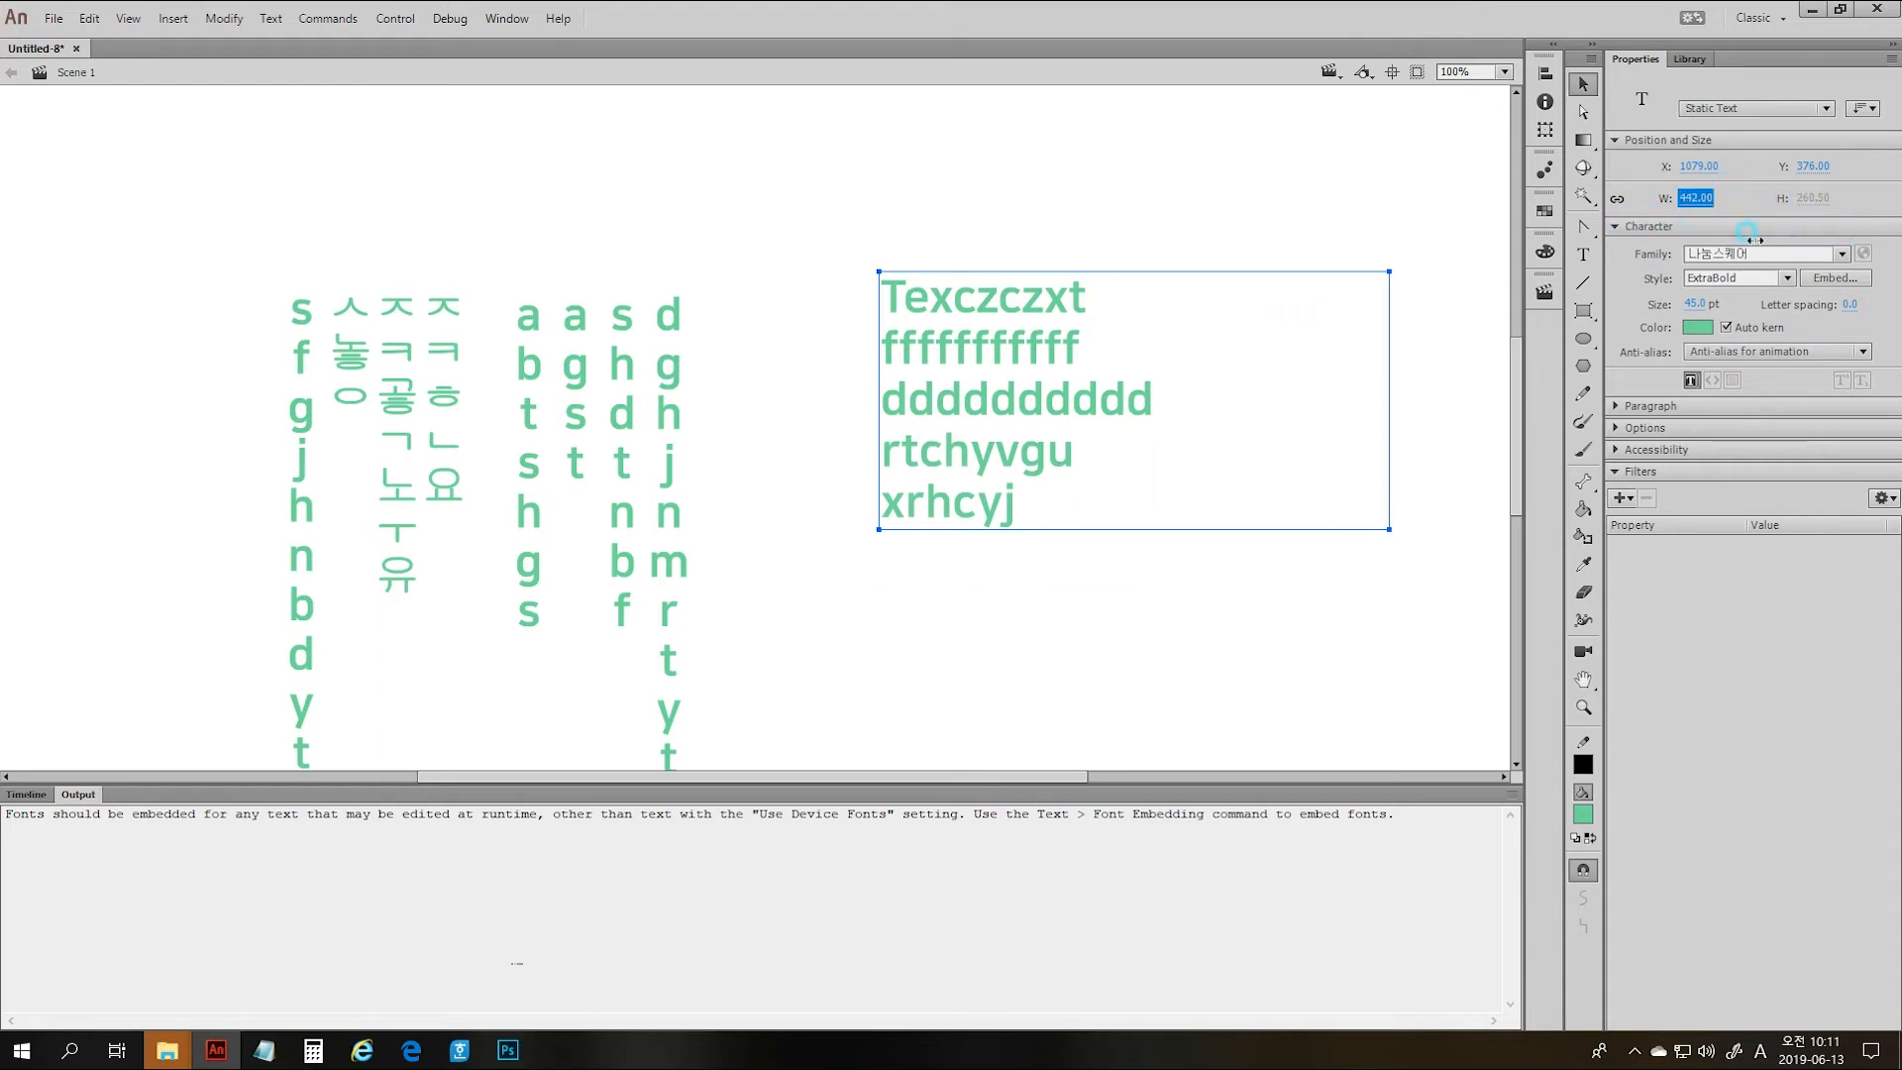
drag(1751, 236, 1712, 218)
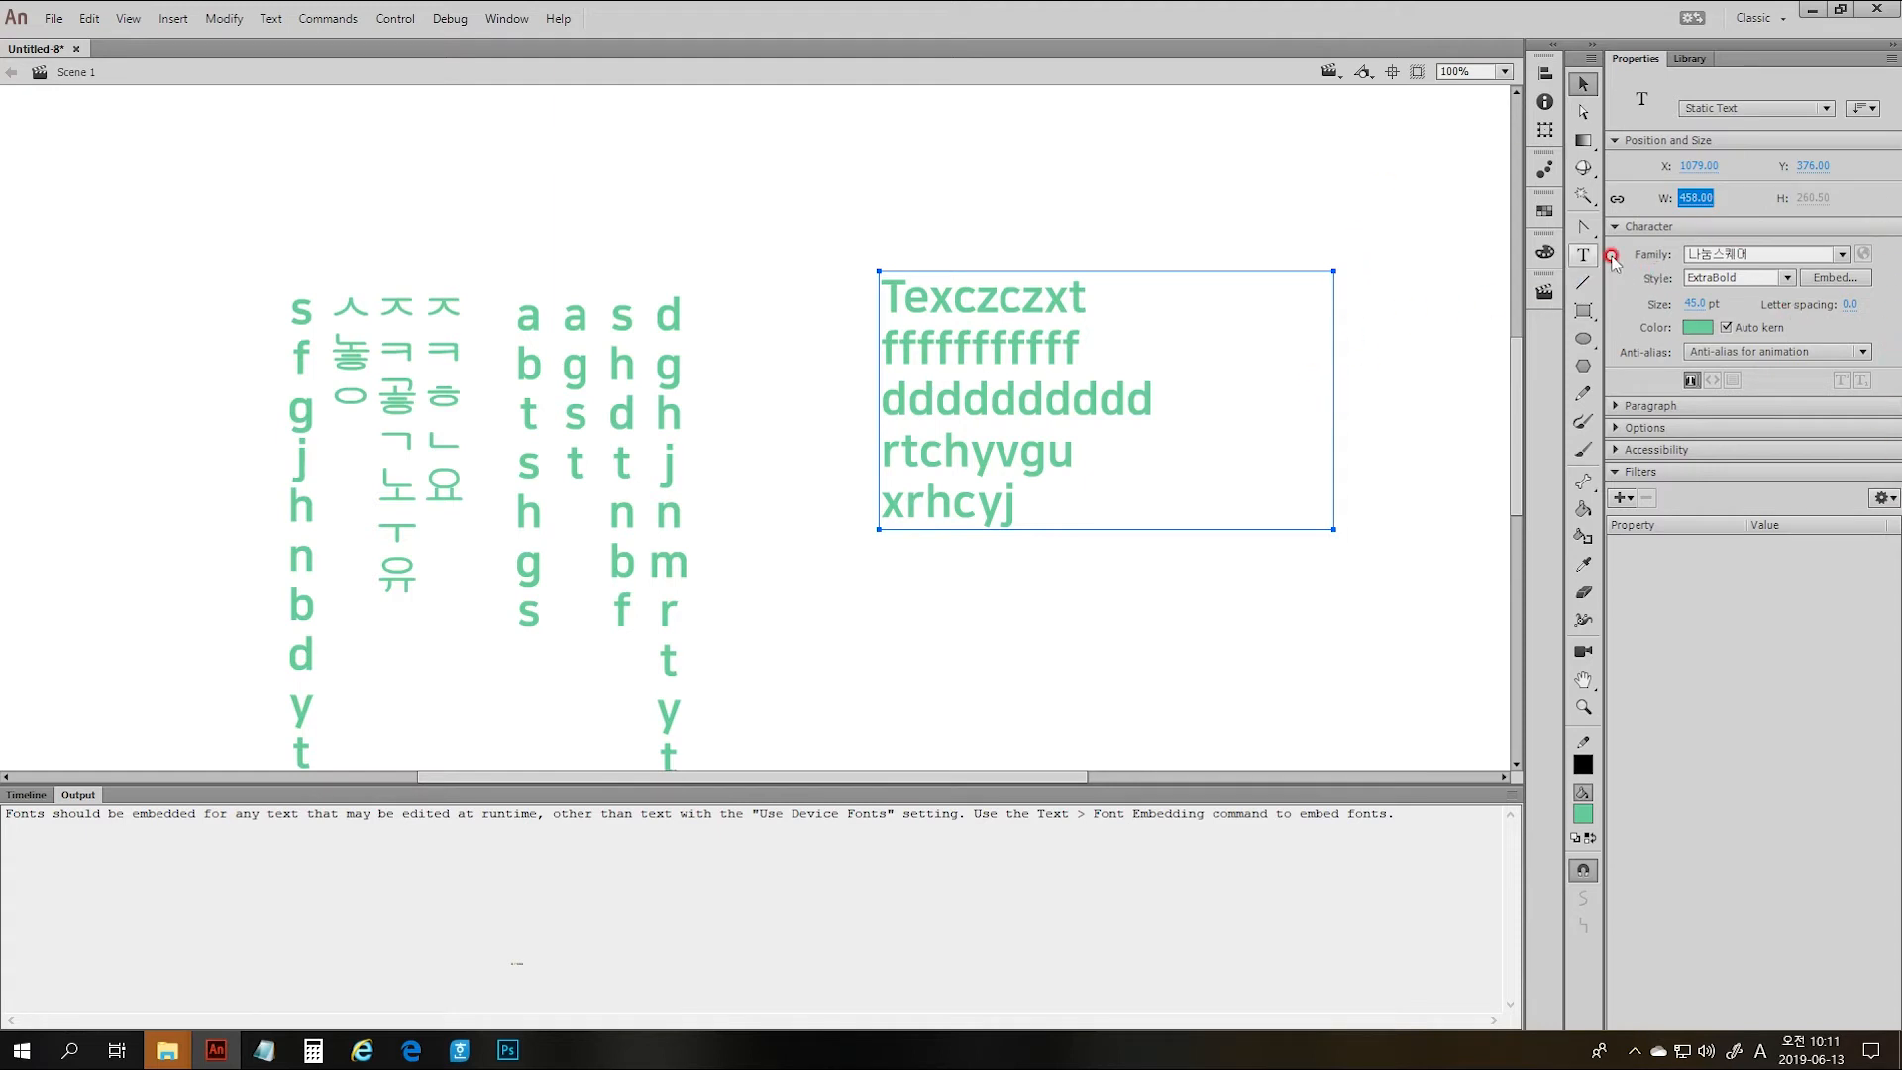
- Try the font families 바탕체, 휴먼매직체 and 함초롬돋움 확장 on the horizontal text field
click(1845, 256)
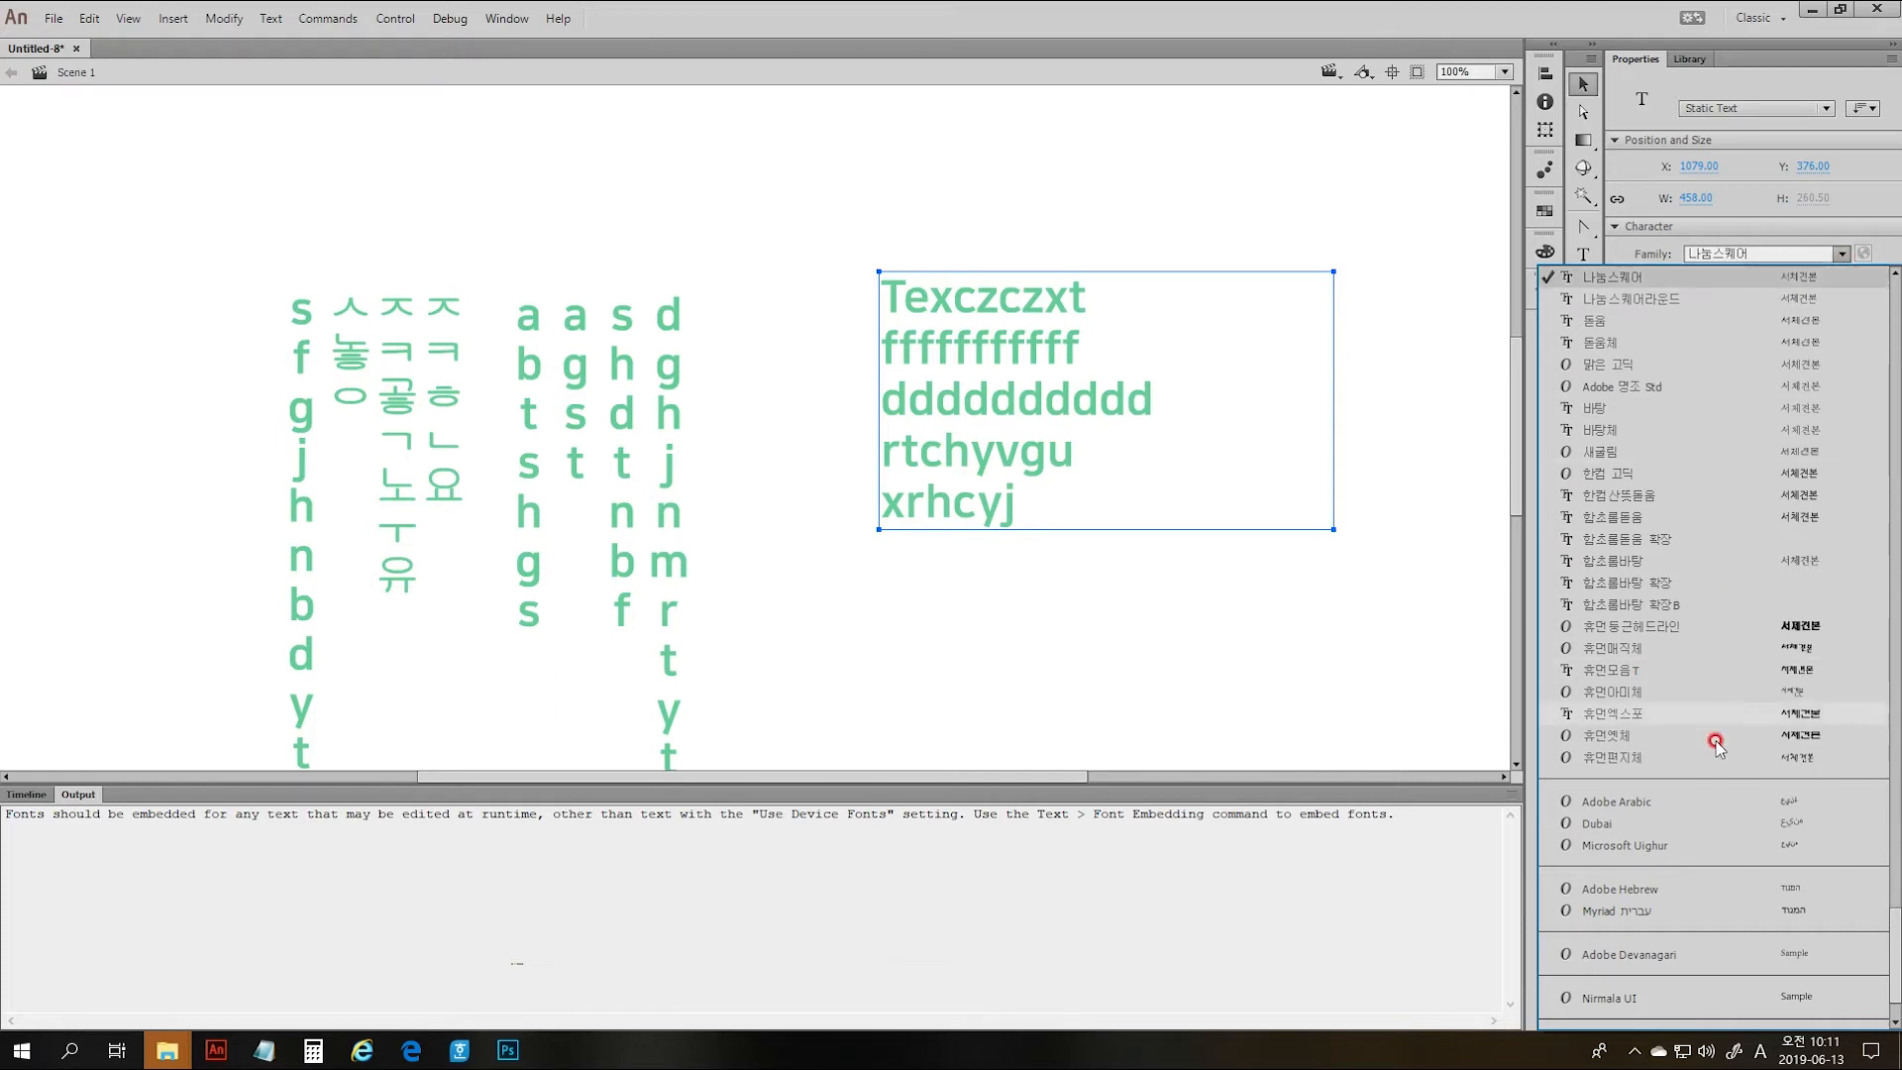
click(1602, 434)
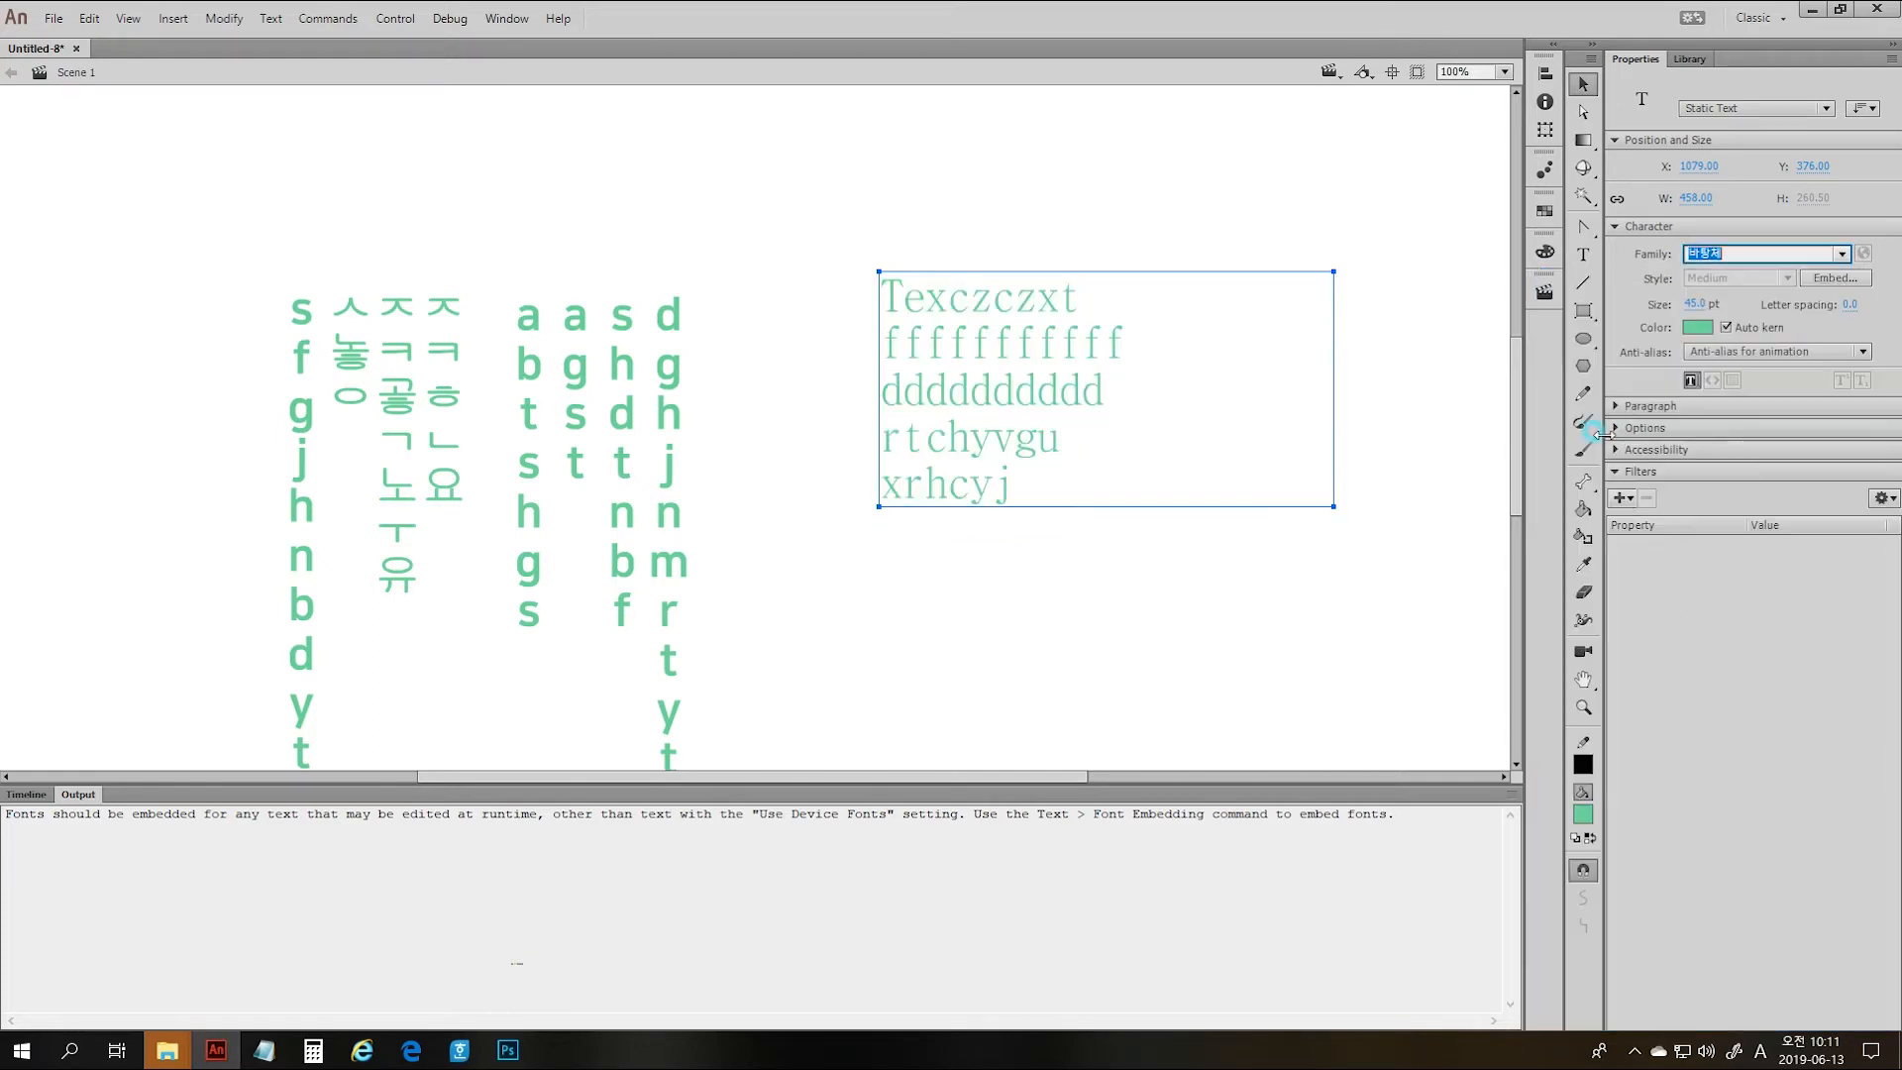
click(1842, 254)
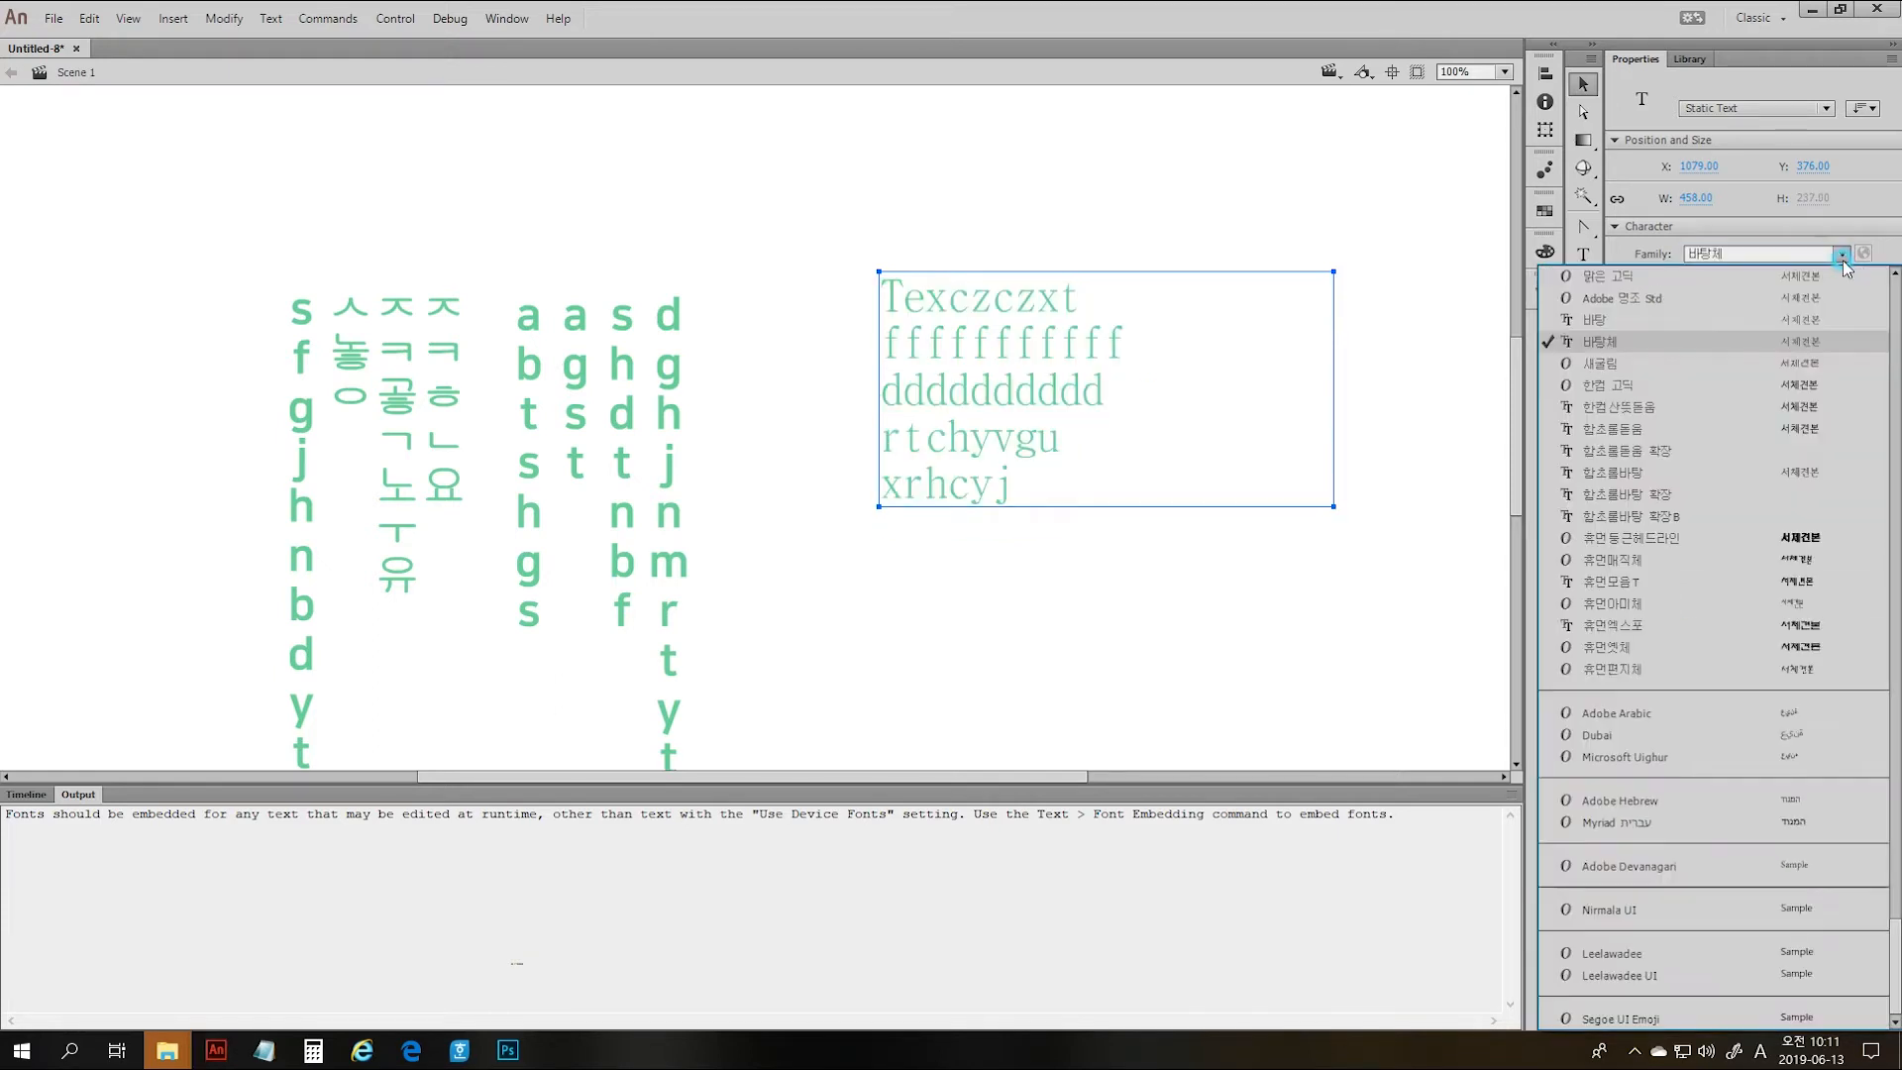
click(1601, 553)
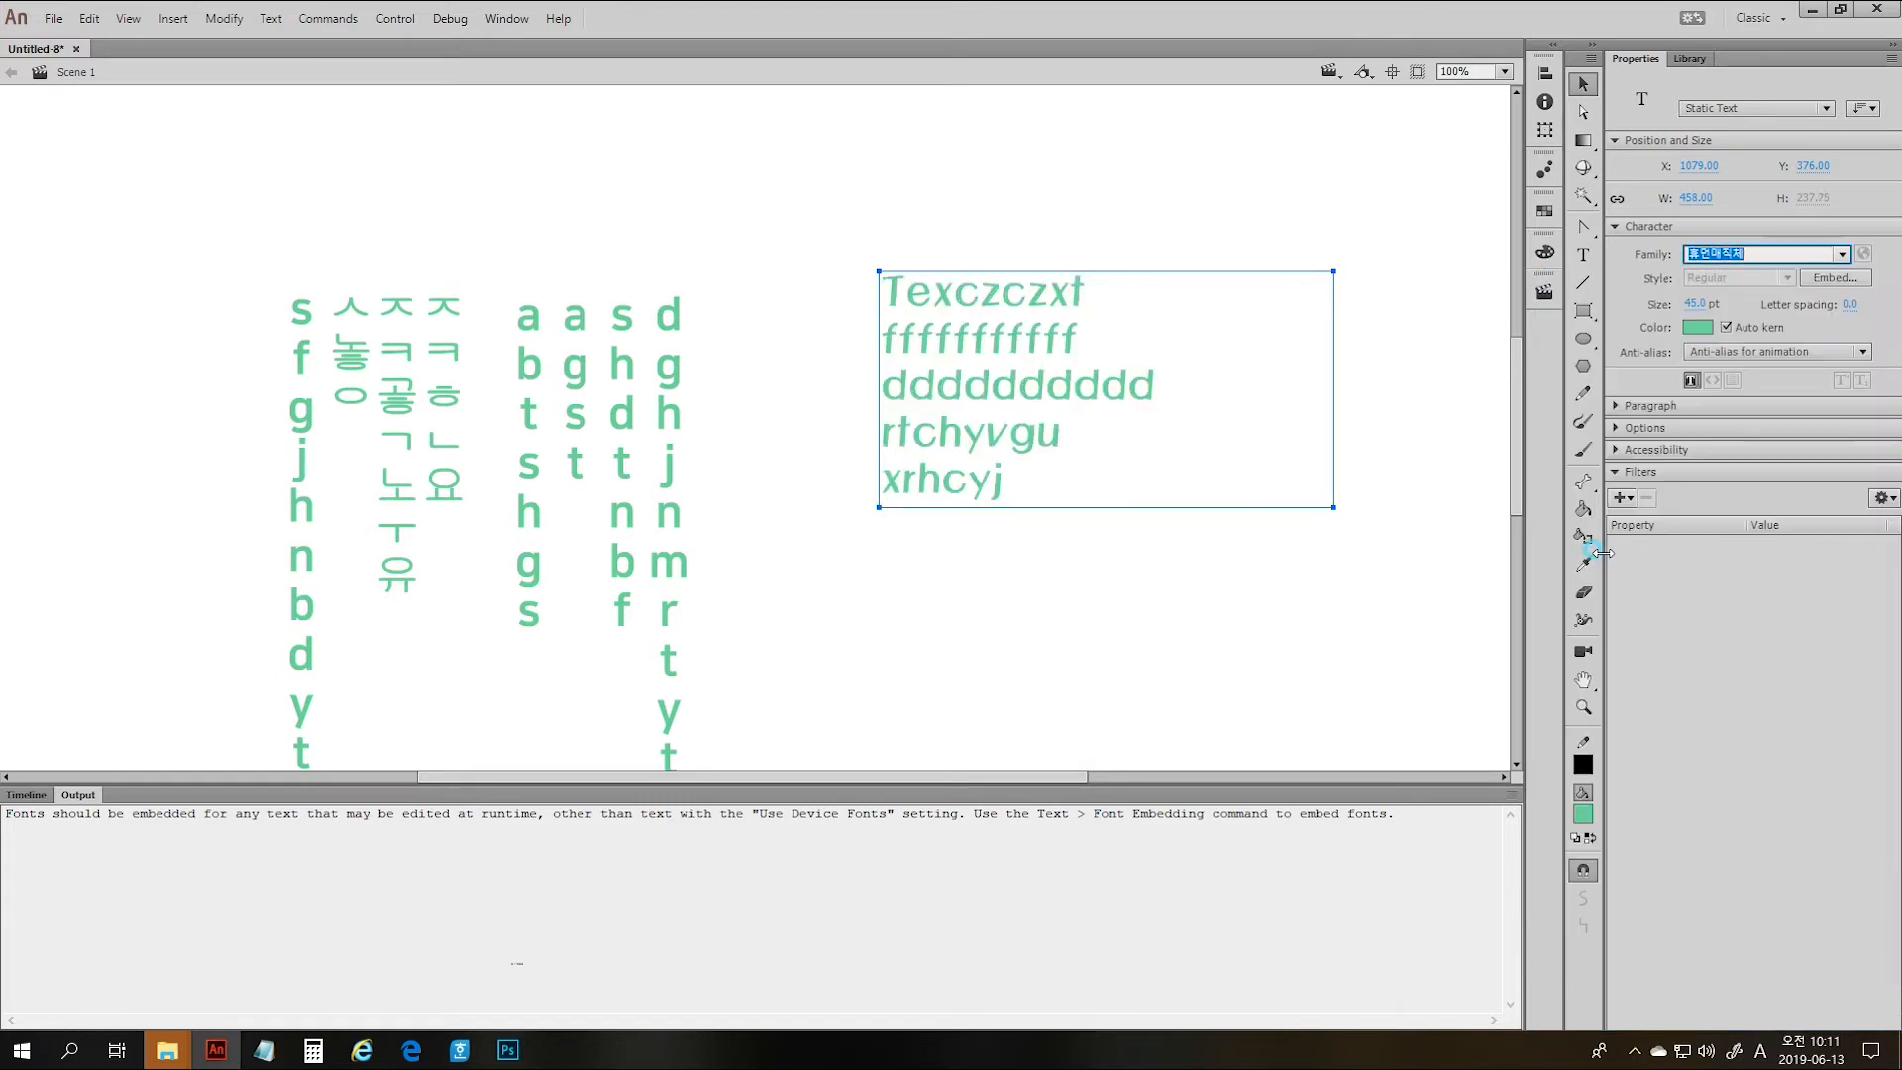
click(1841, 255)
click(1630, 342)
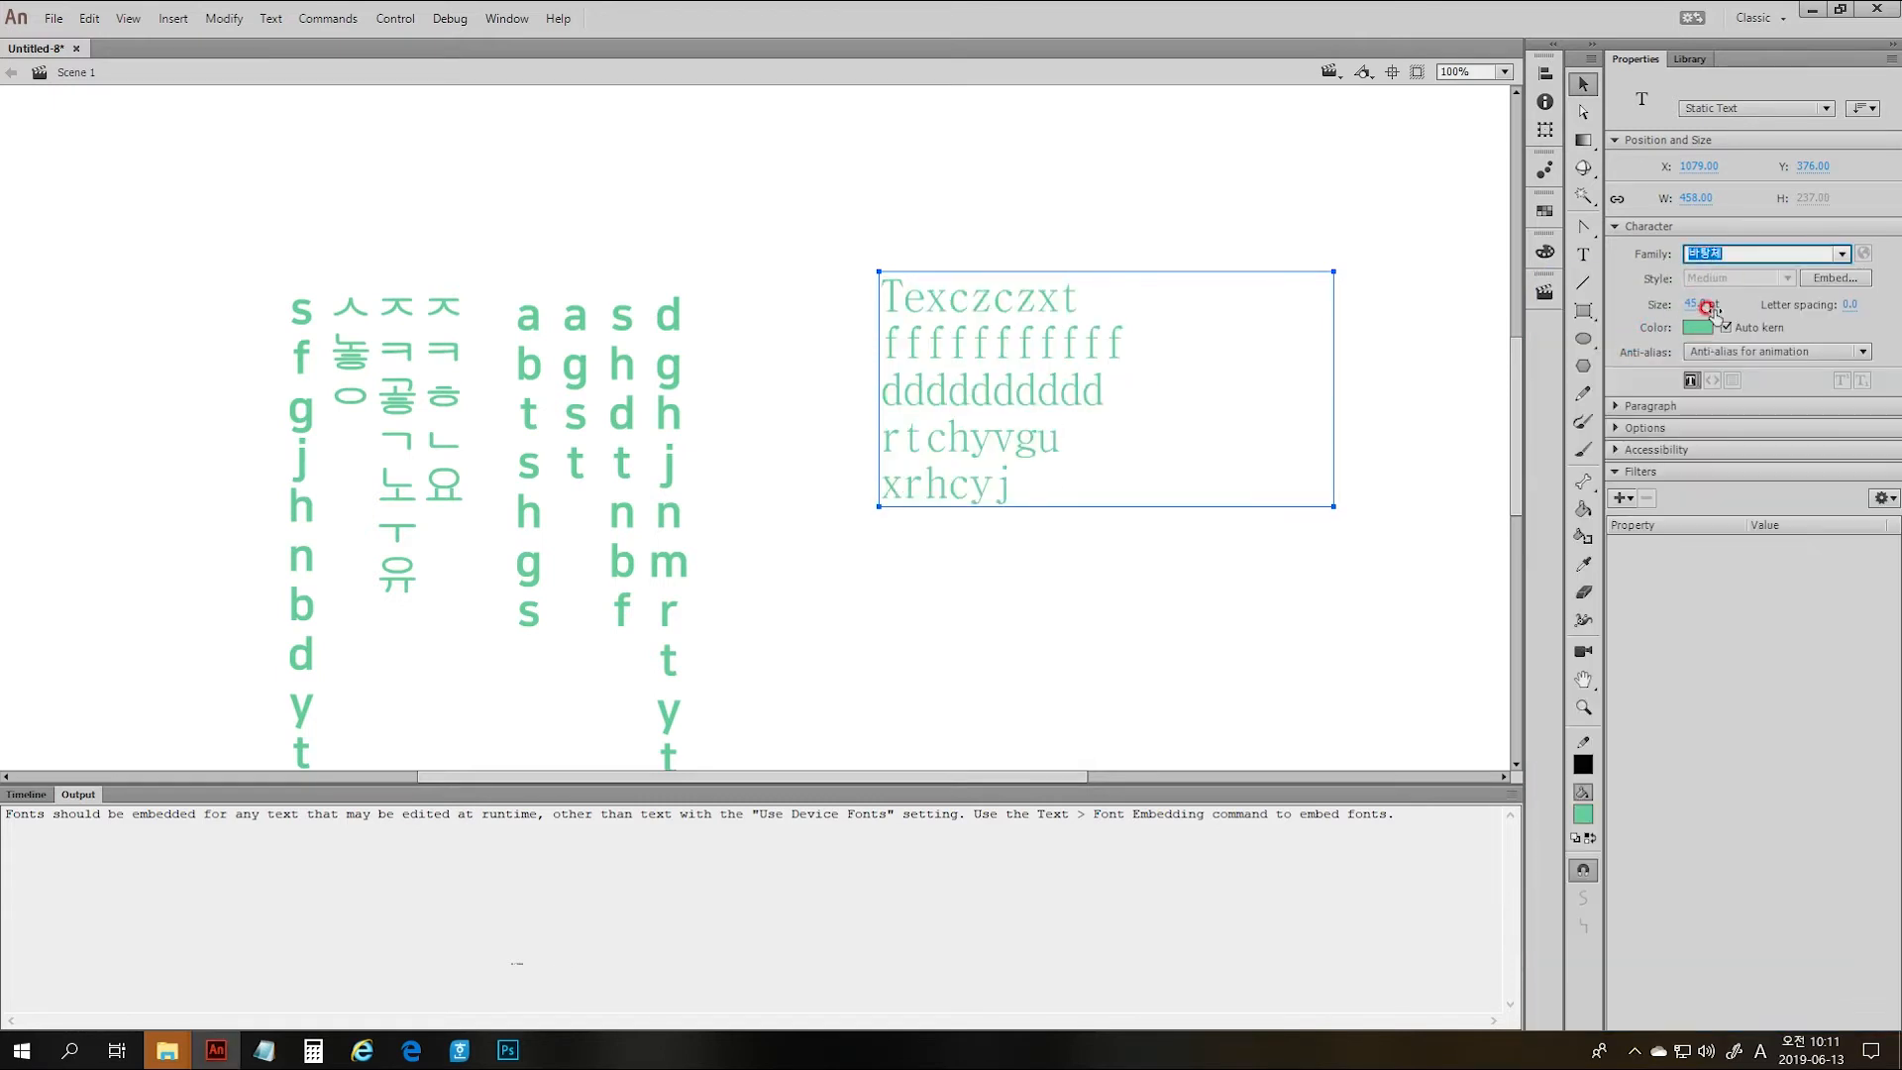
click(1842, 255)
click(1669, 451)
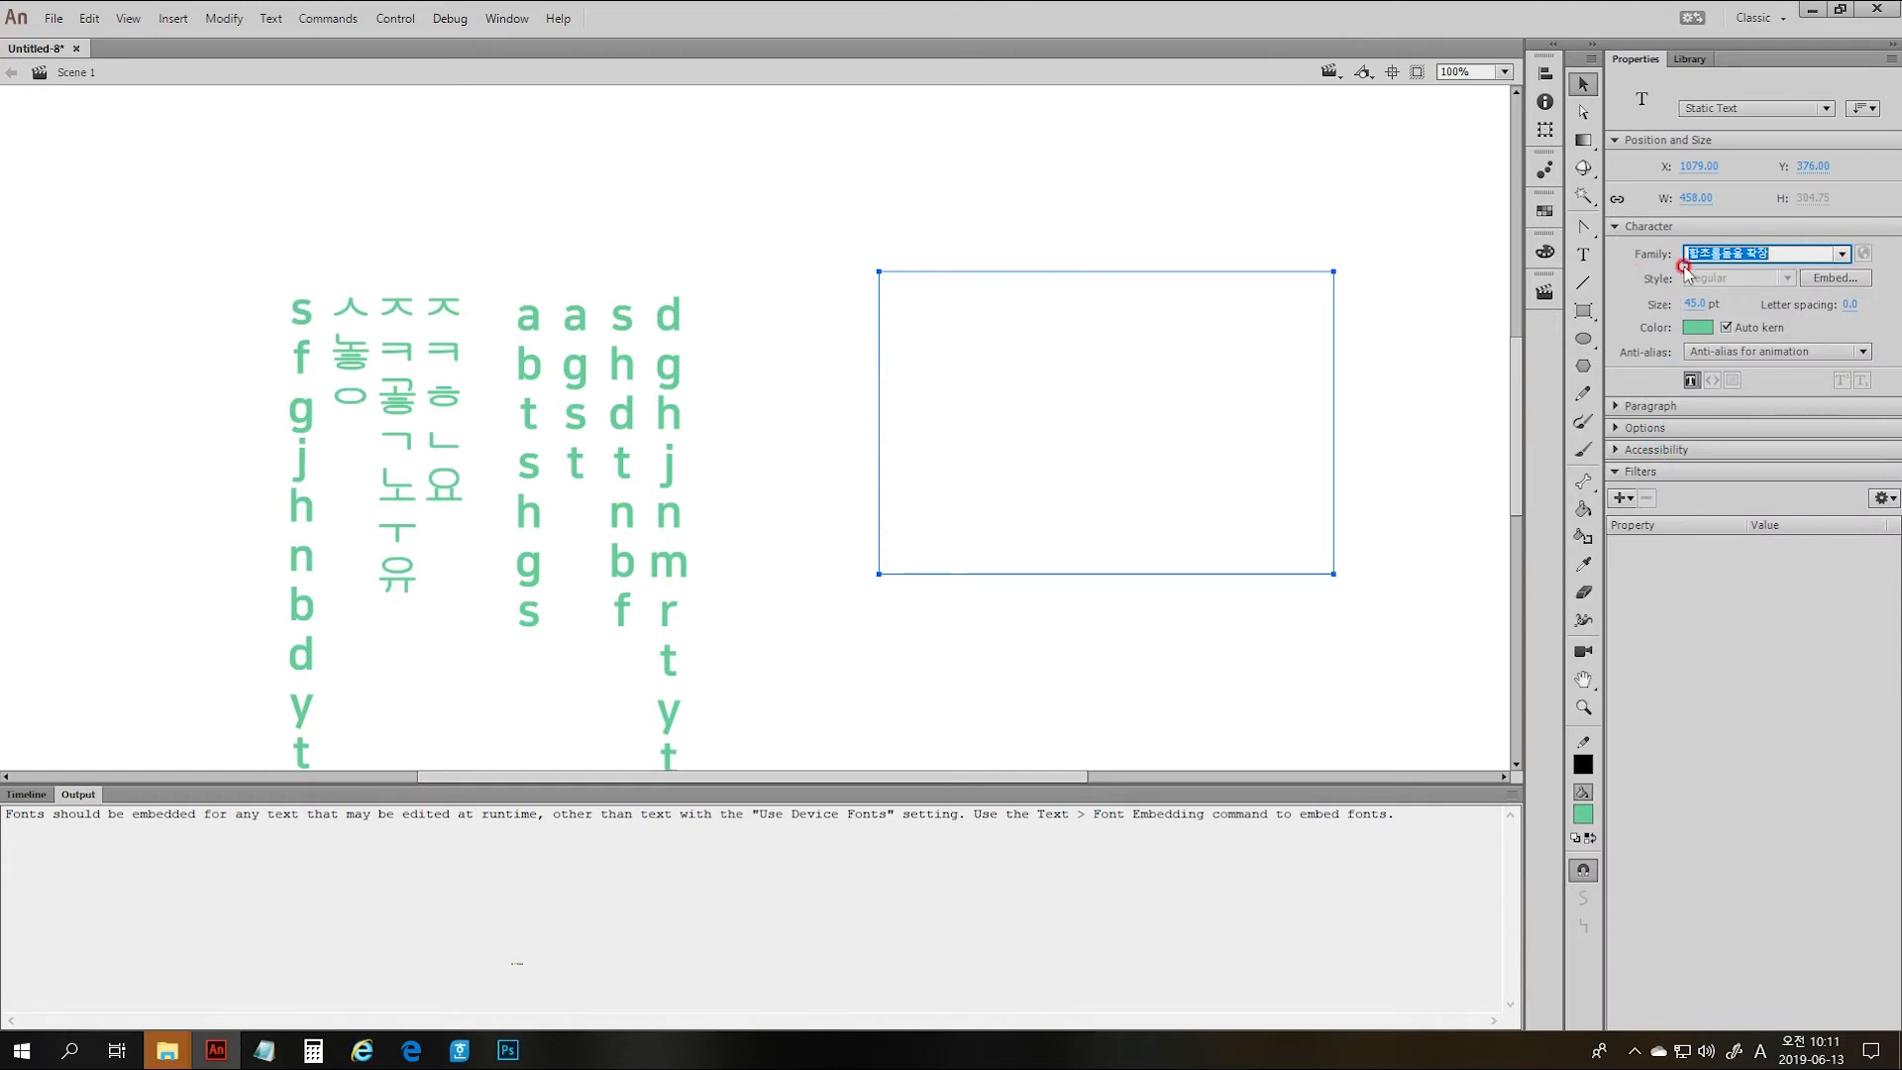
- Step through the following font families for the horizontal text field and settle on Adobe Arabic
click(1781, 252)
key(Down)
key(Down)
key(Down)
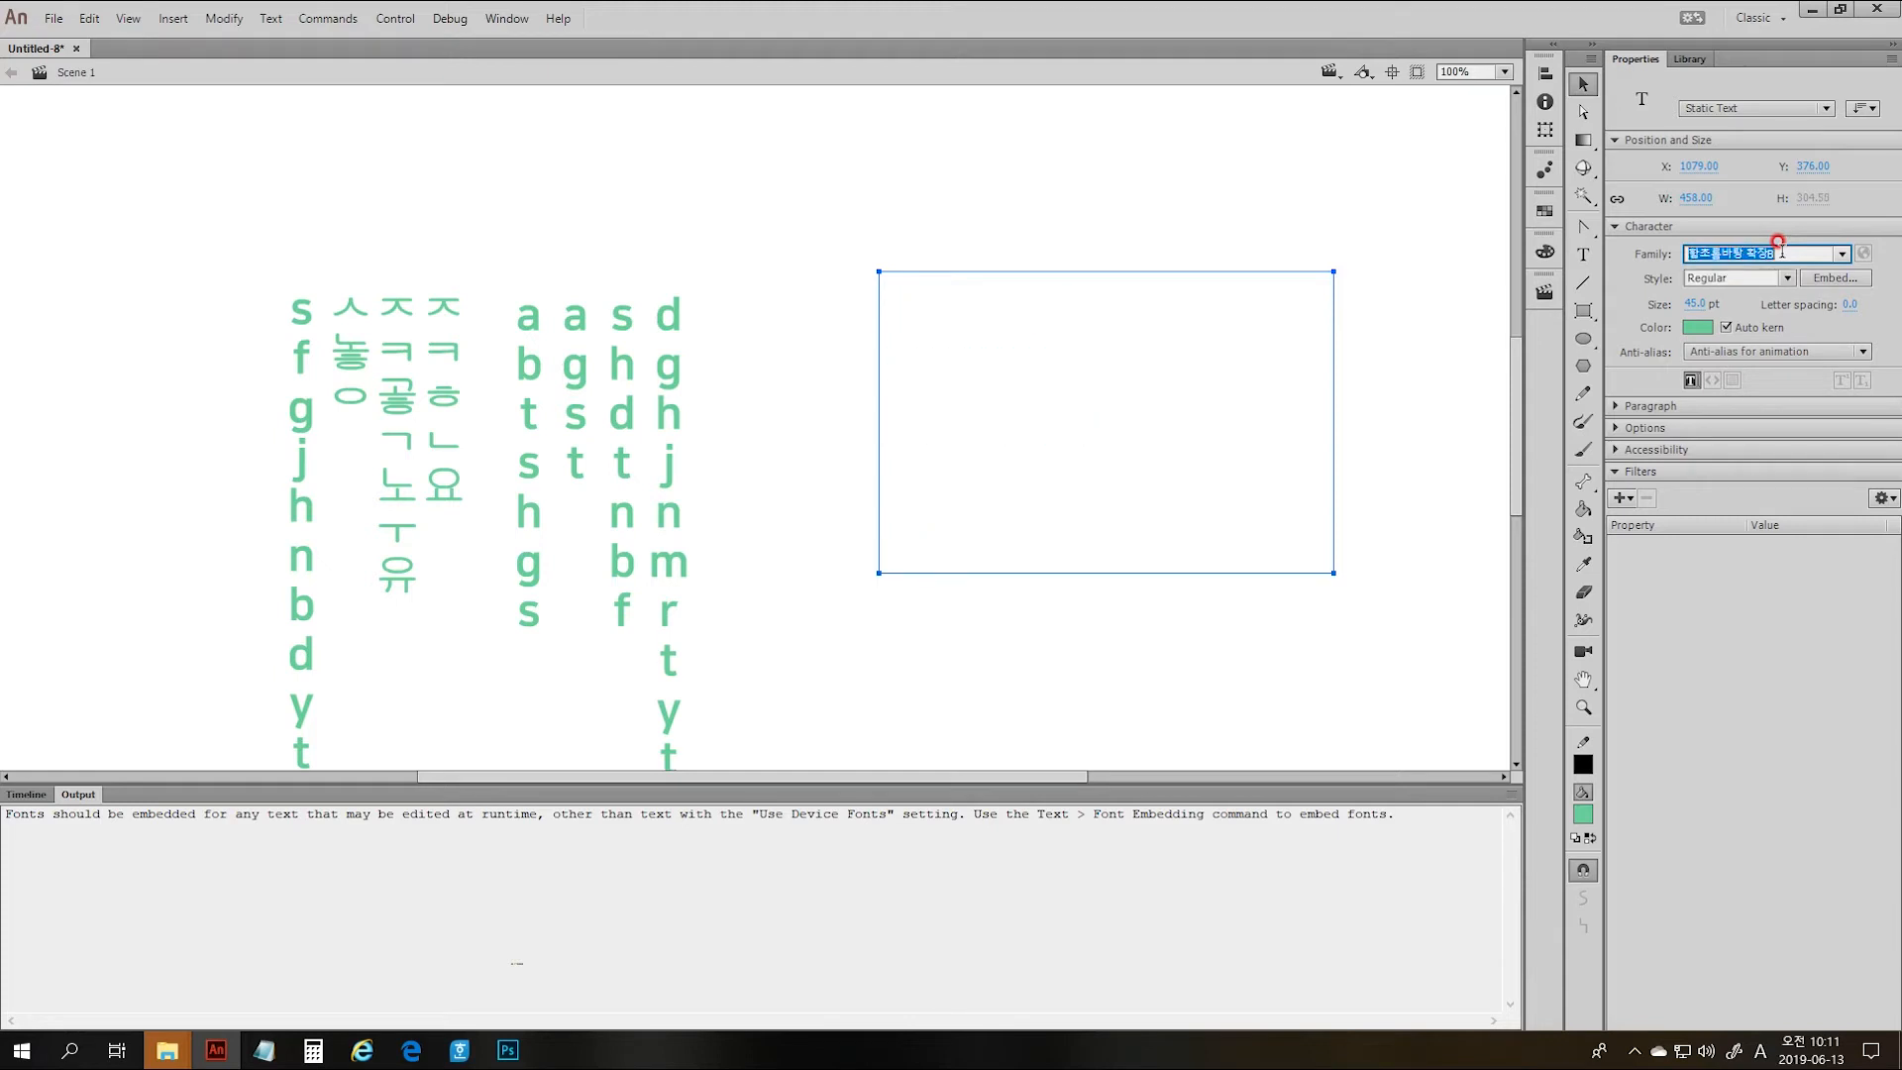
key(Down)
key(Down)
key(Down)
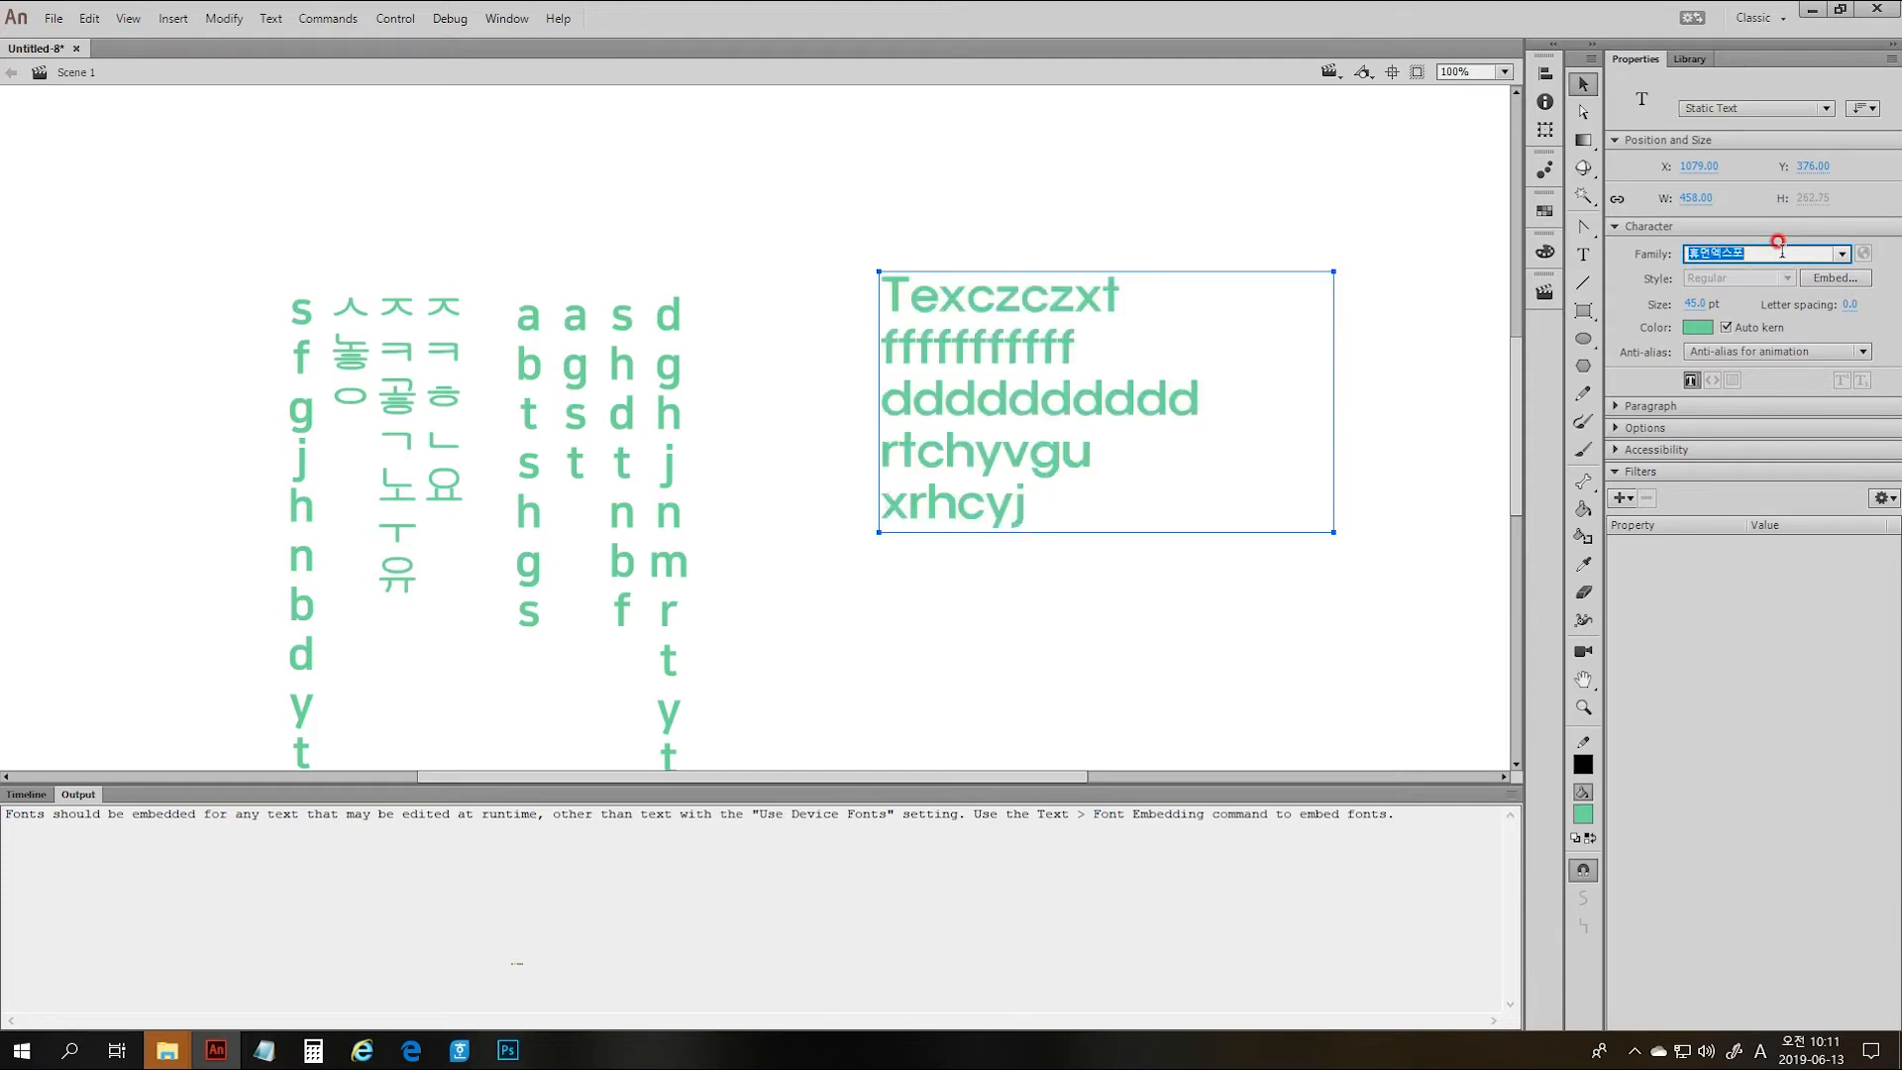
key(Down)
key(Down)
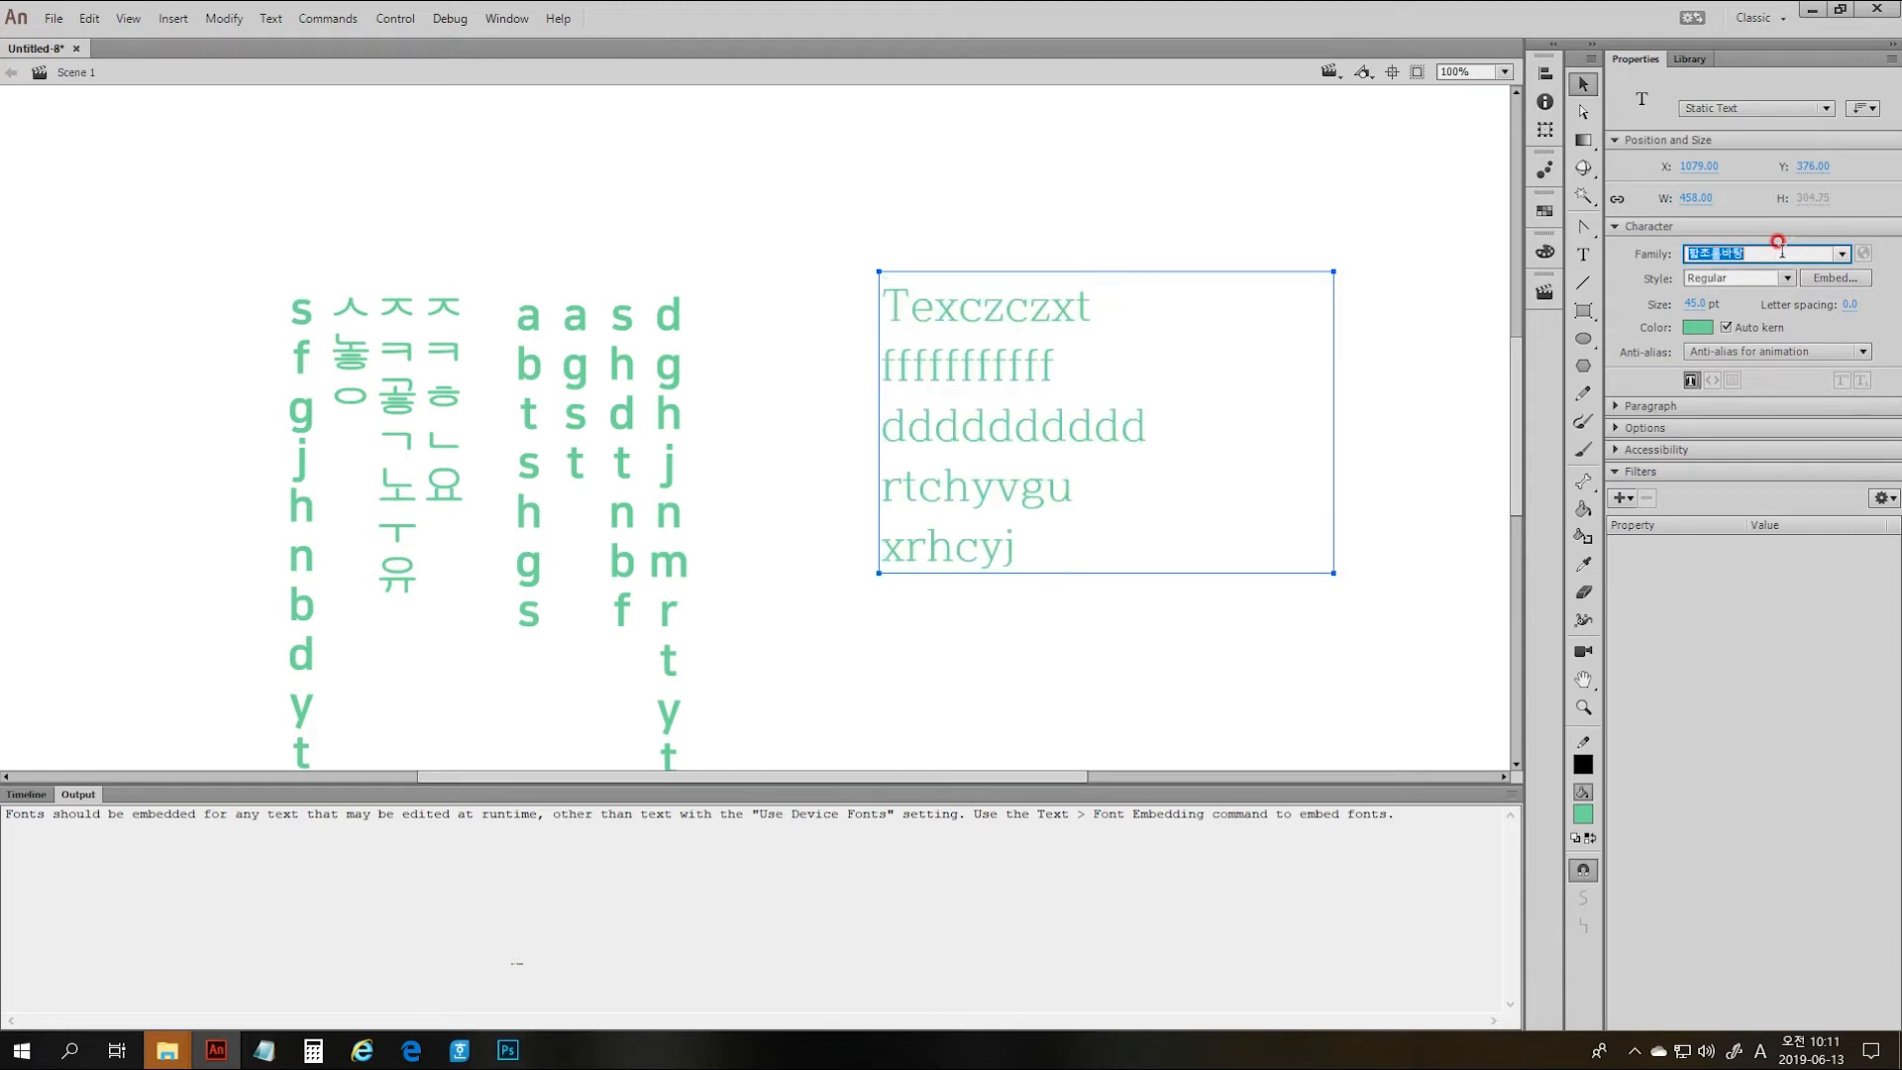
key(Down)
key(Down)
key(Down)
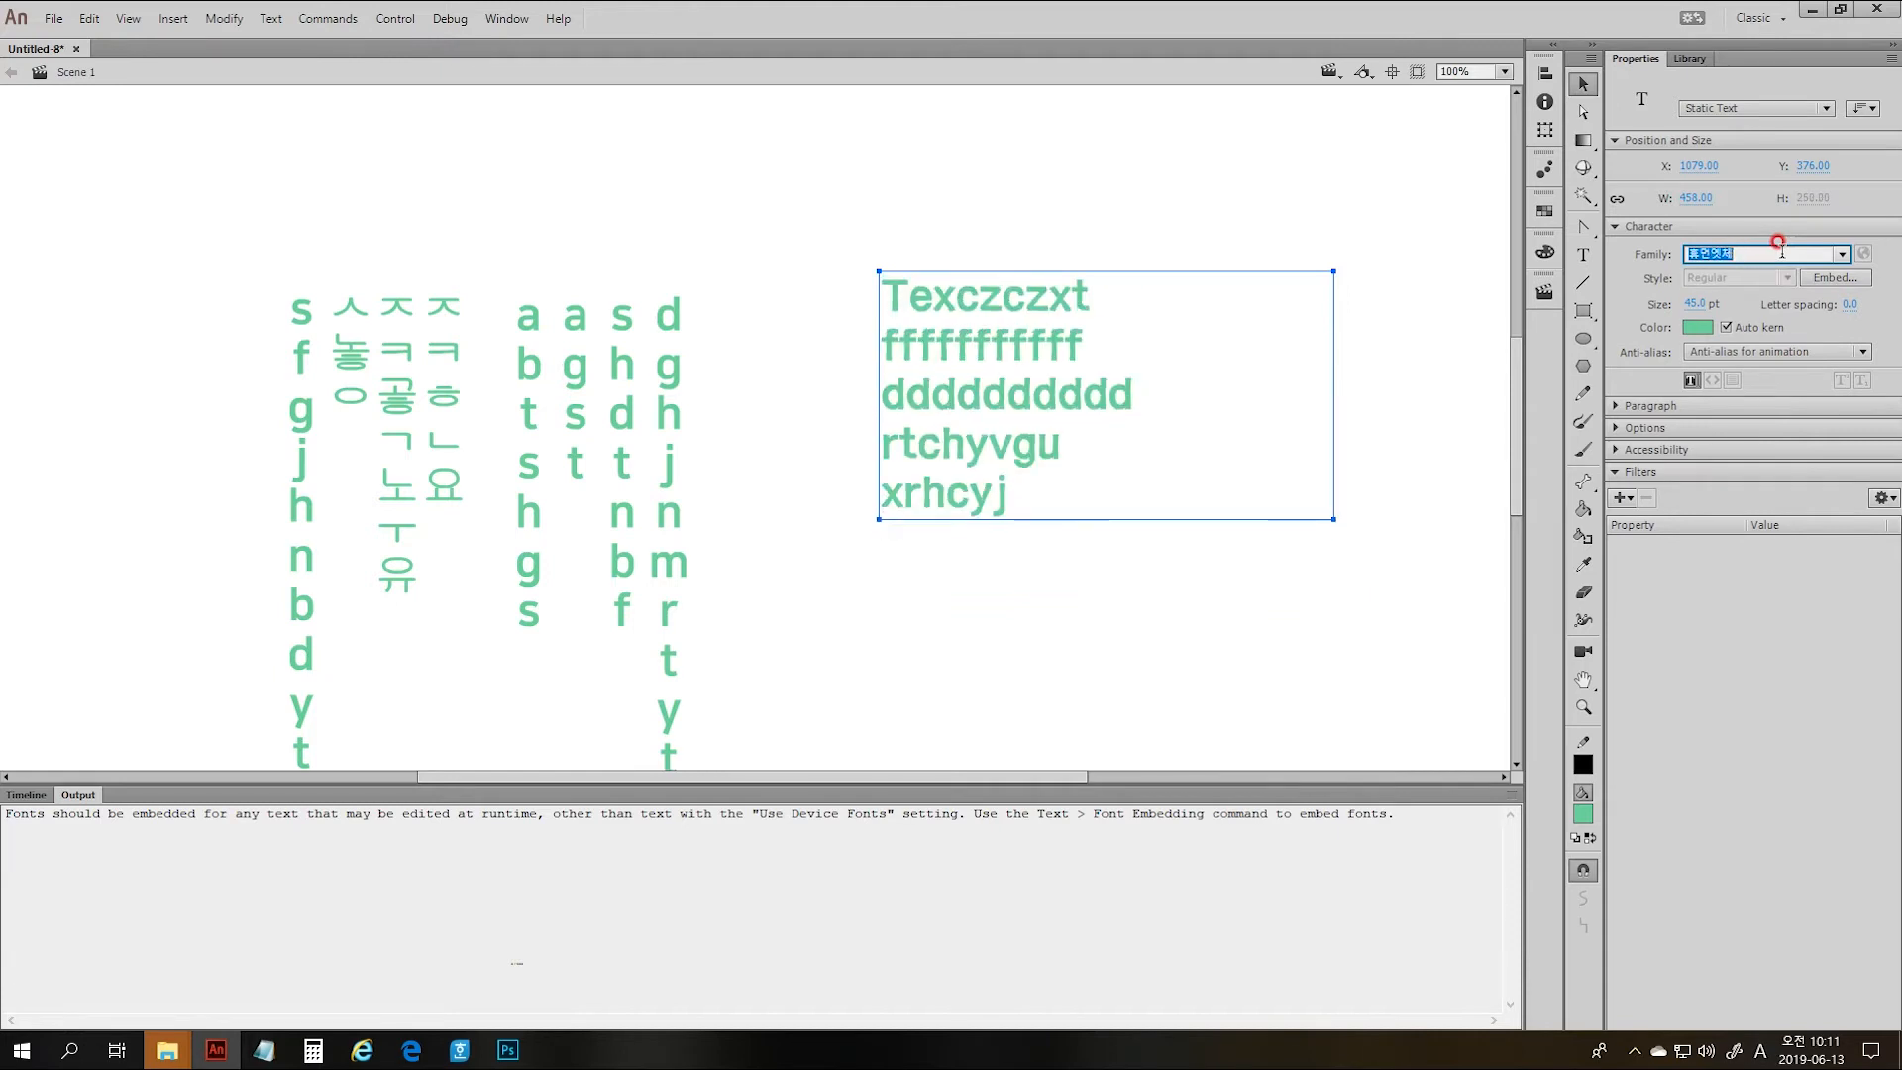
key(Down)
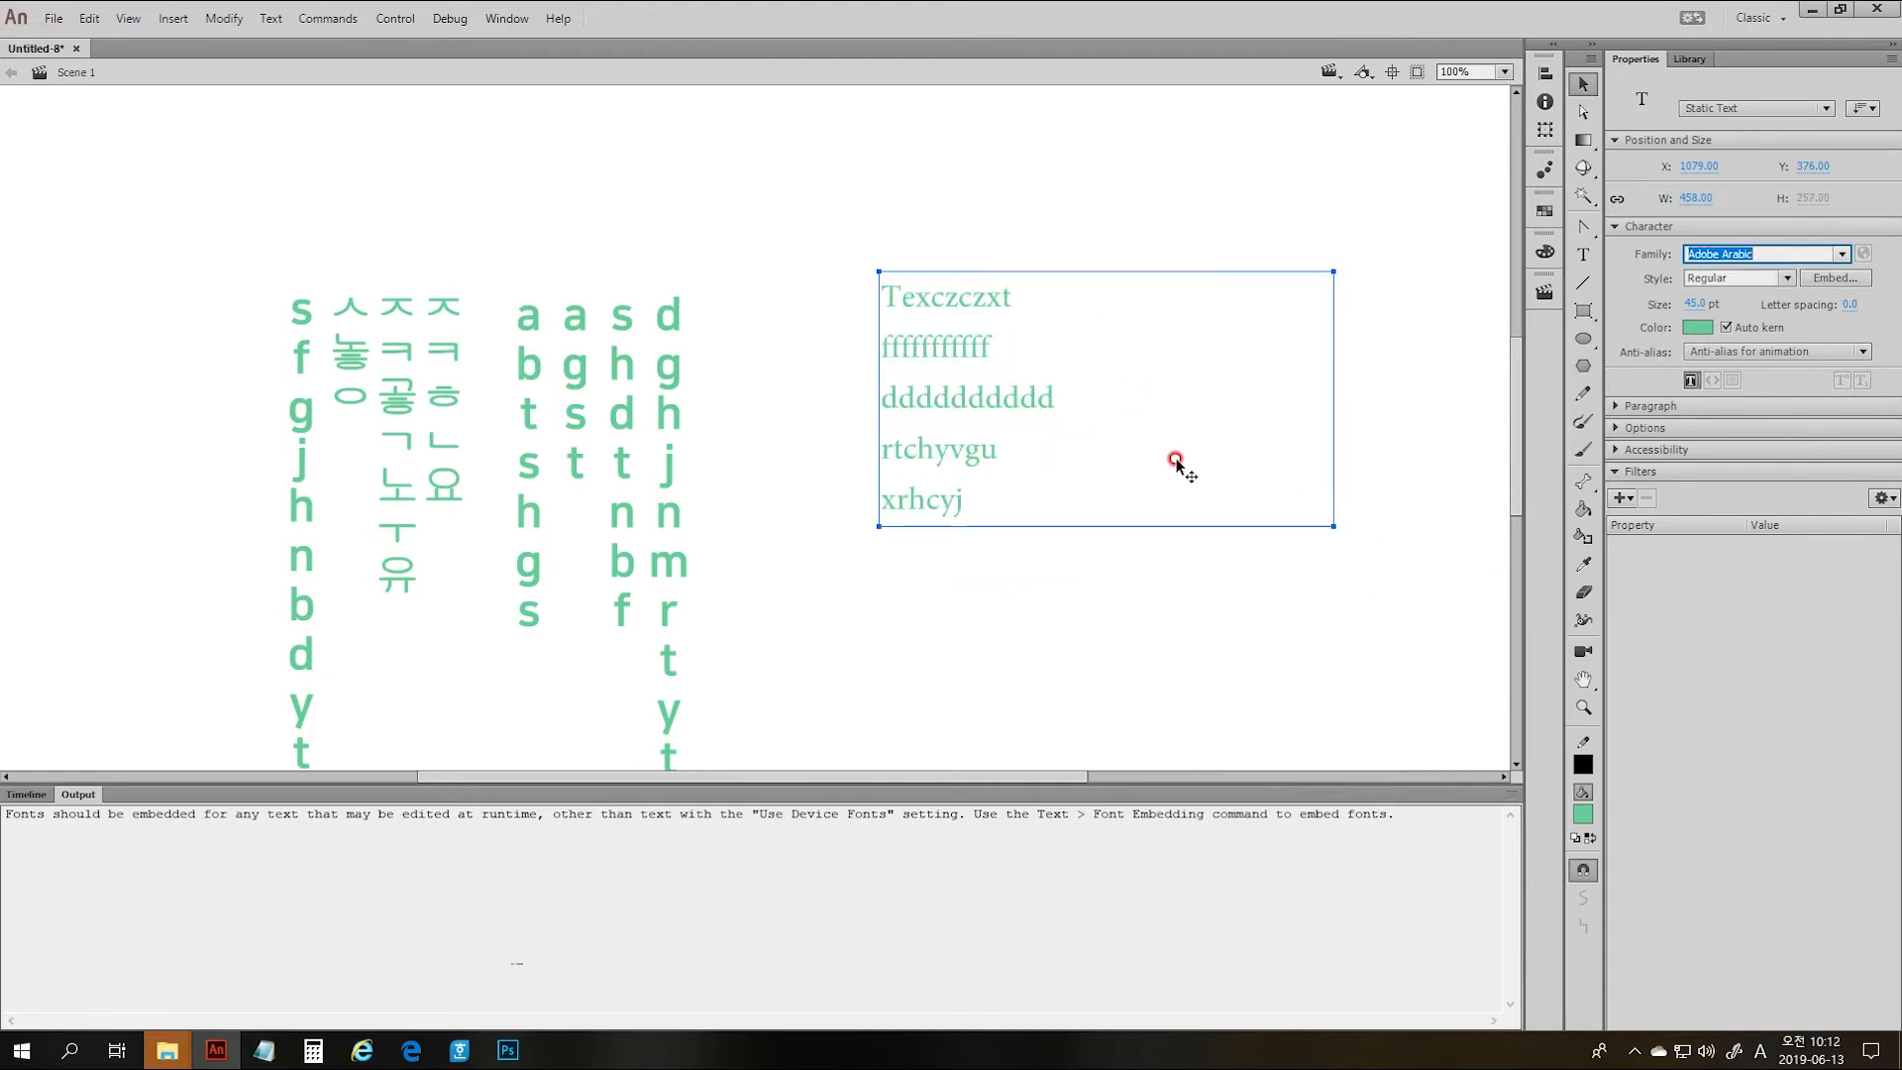
click(921, 318)
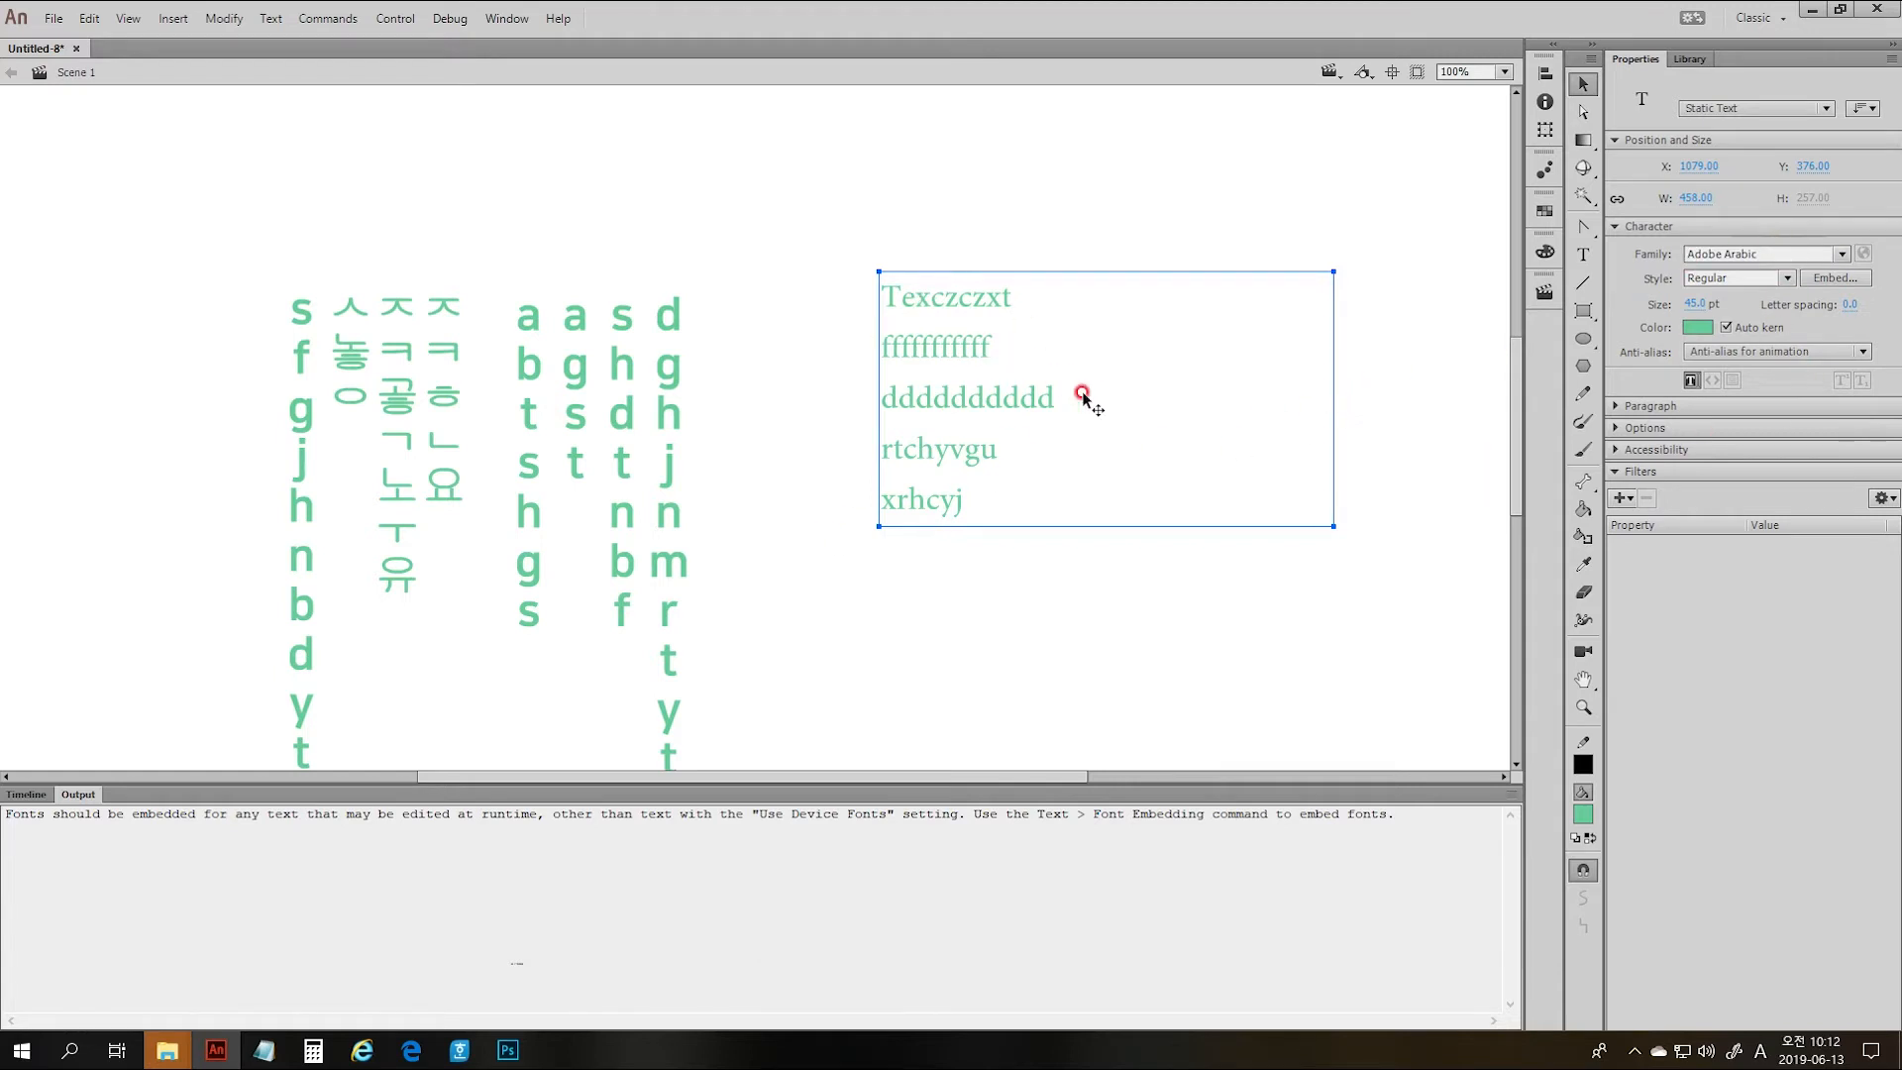
- Apply the Nirmala UI font family only to the characters from the middle f's through xrhcyj in the horizontal text field
key(t)
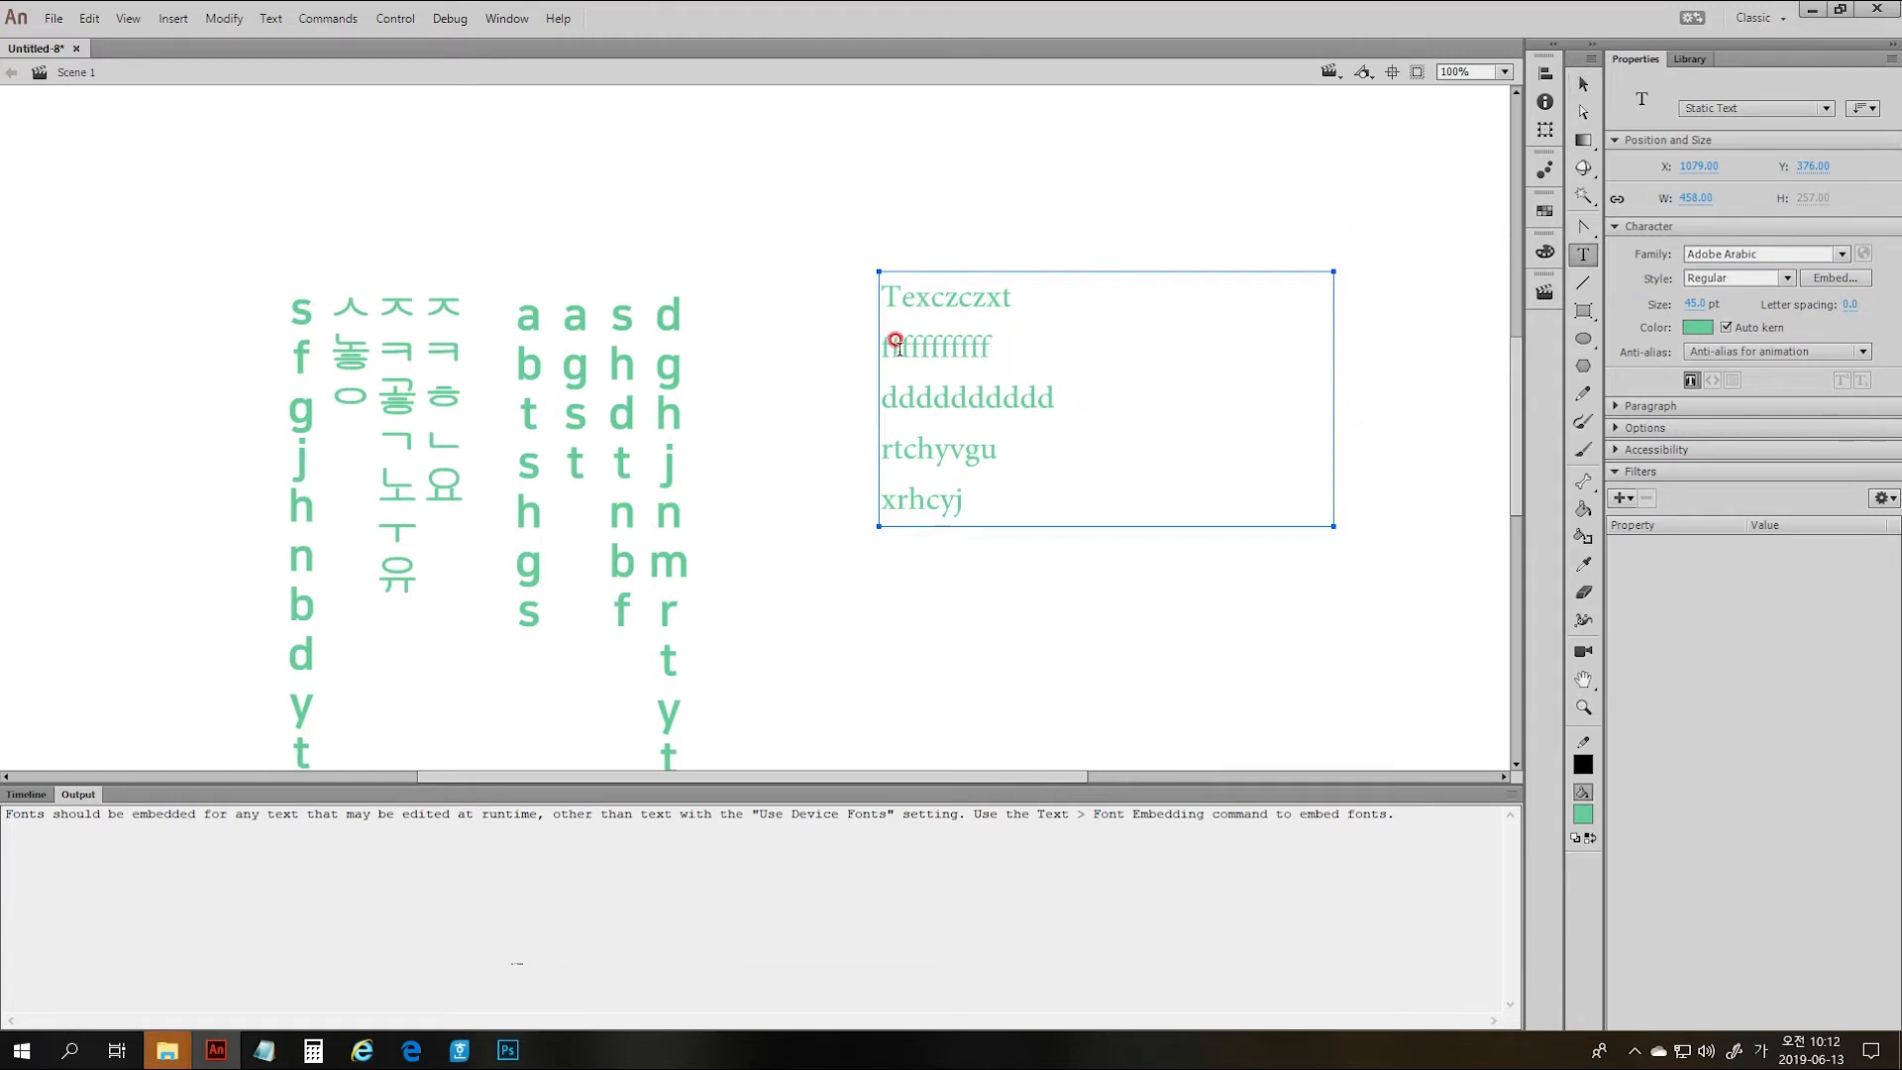
drag(909, 345, 1165, 485)
click(1777, 254)
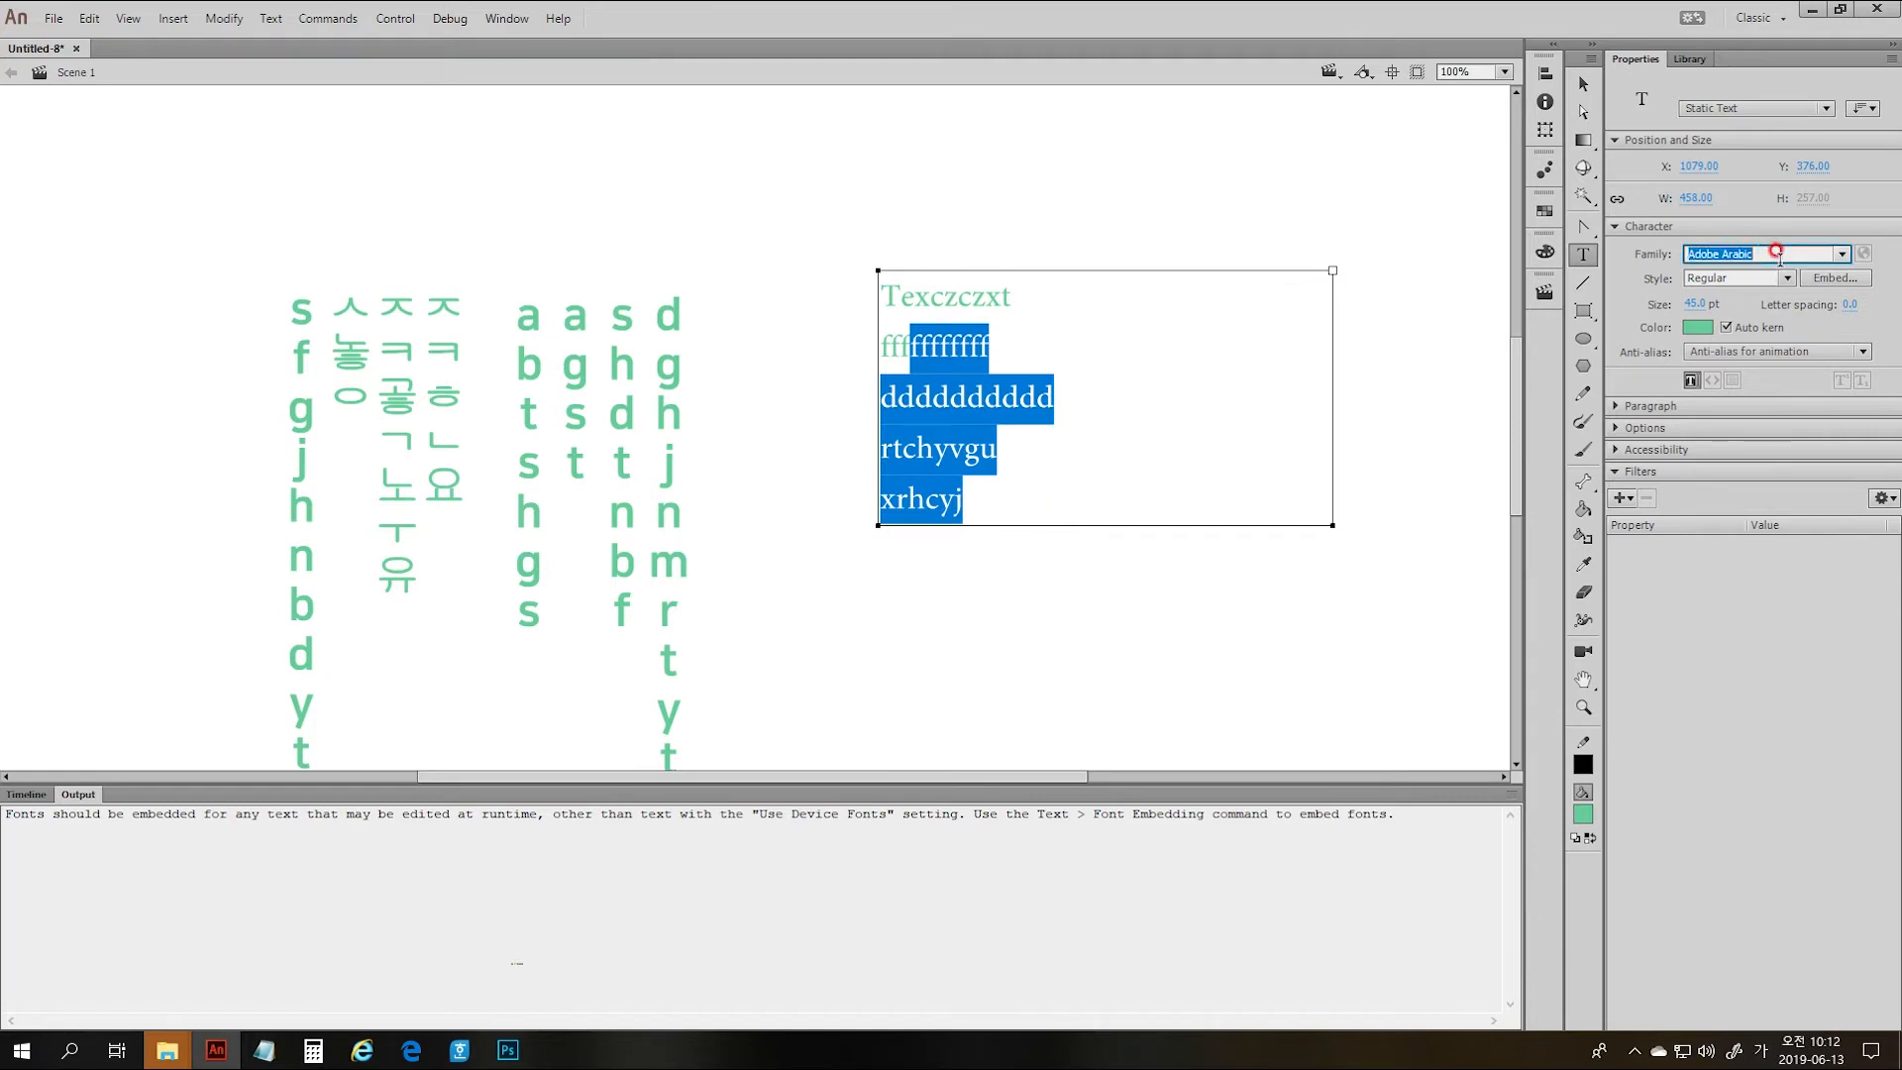
scroll(1787, 254, down, 5)
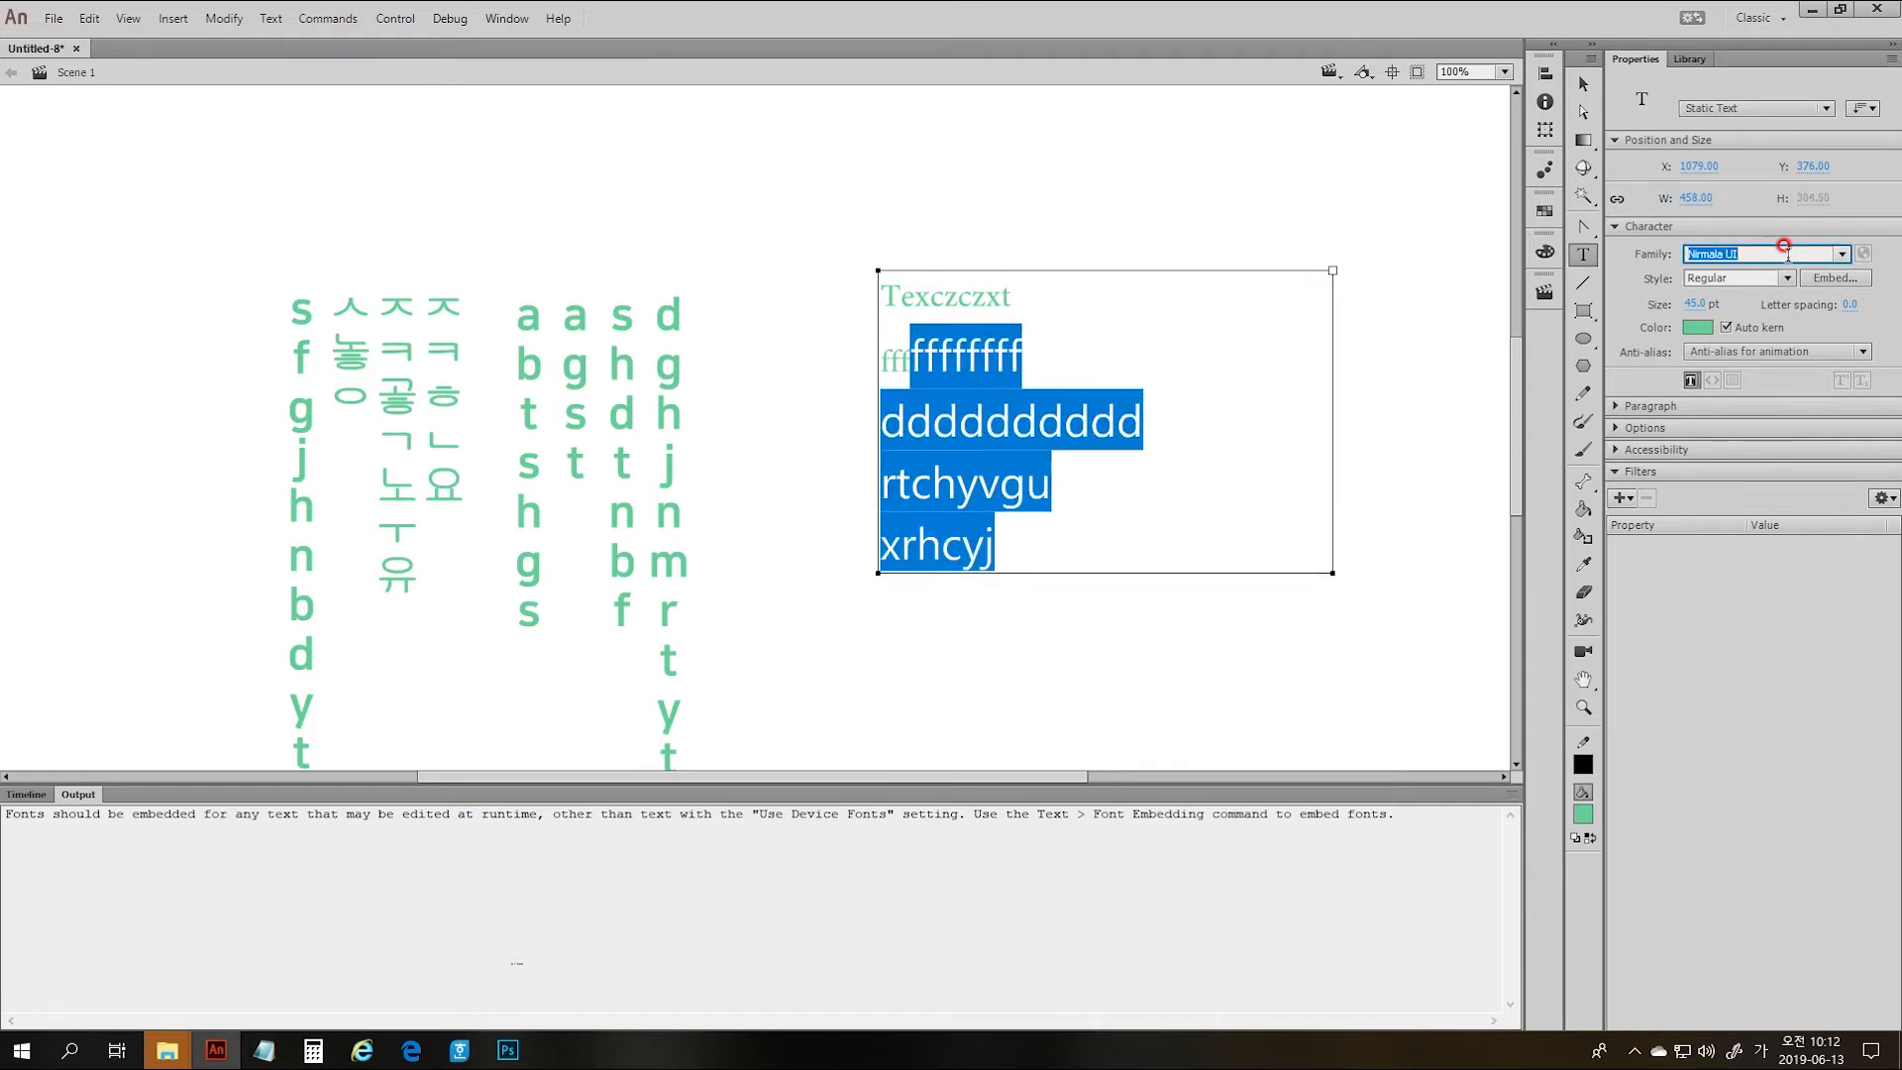
click(1301, 192)
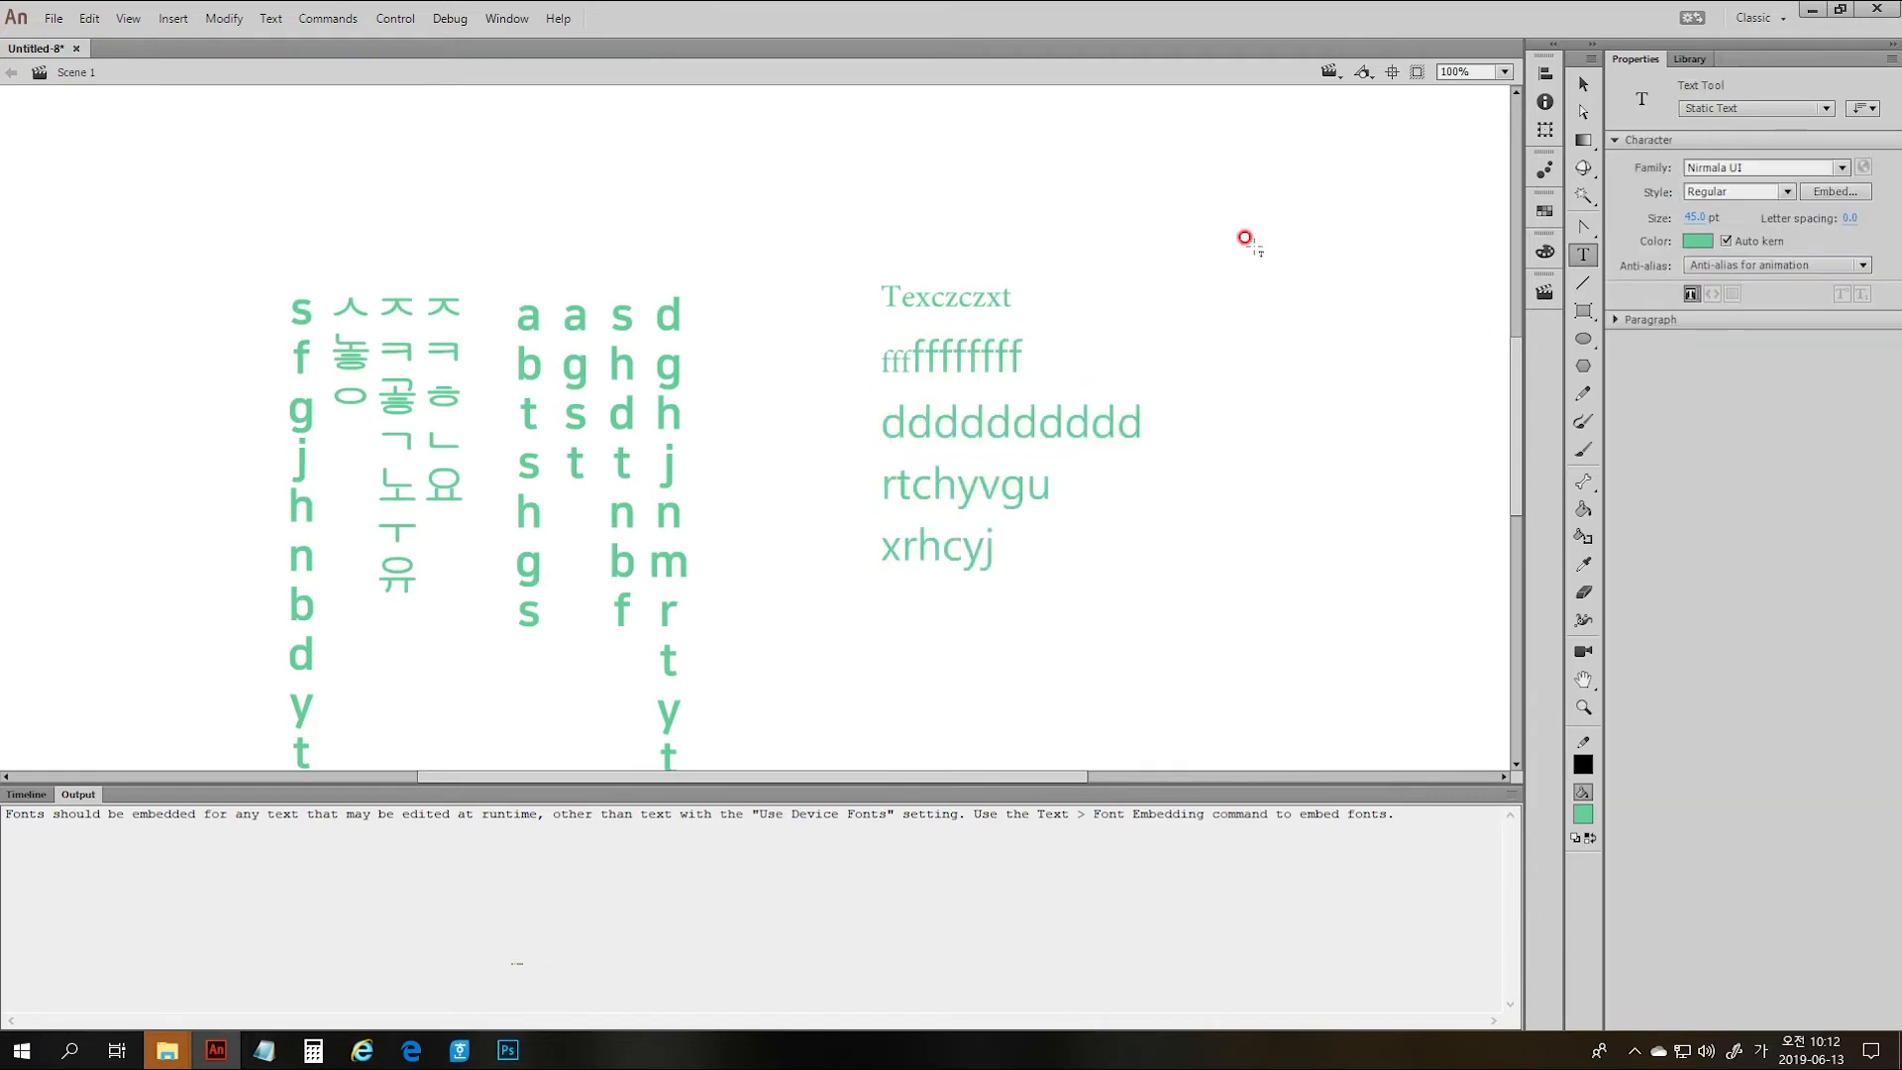
- Select the whole horizontal text field and set its font family to 새굴림
key(Hangul)
key(v)
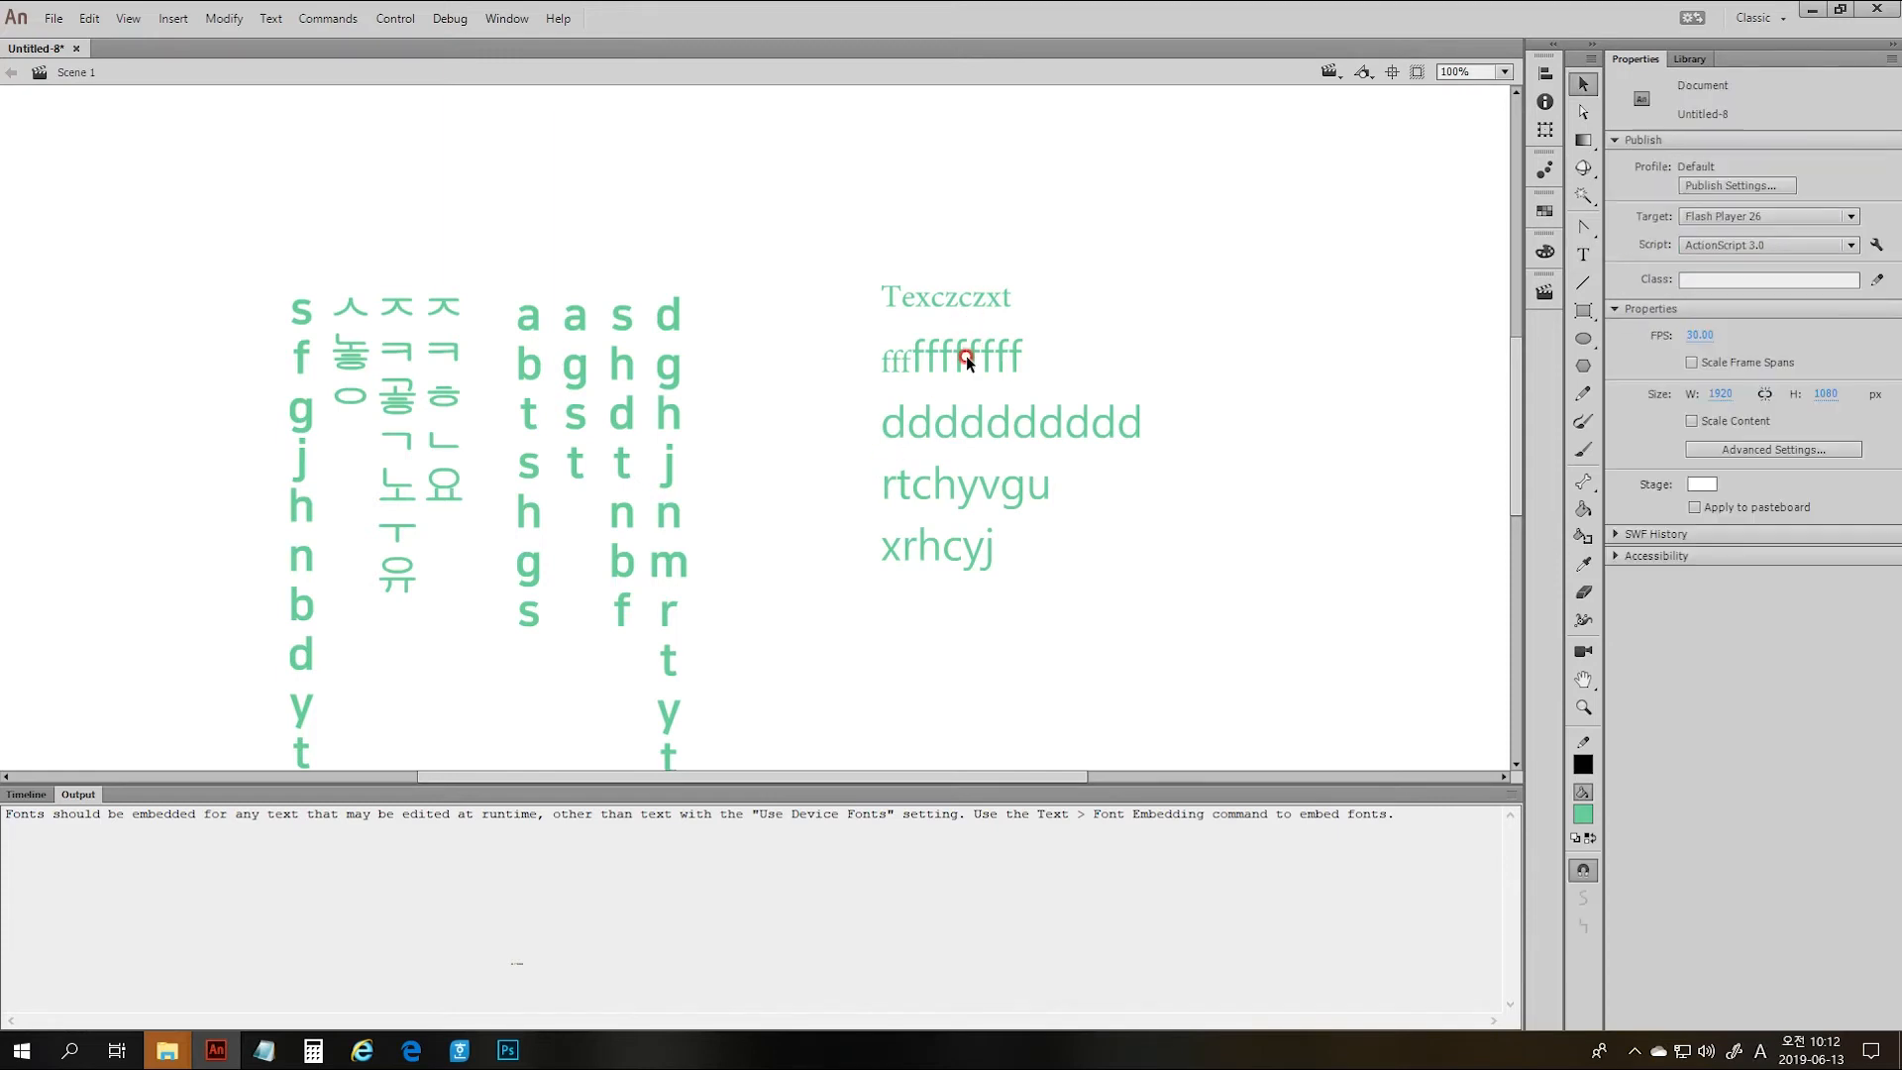
click(961, 351)
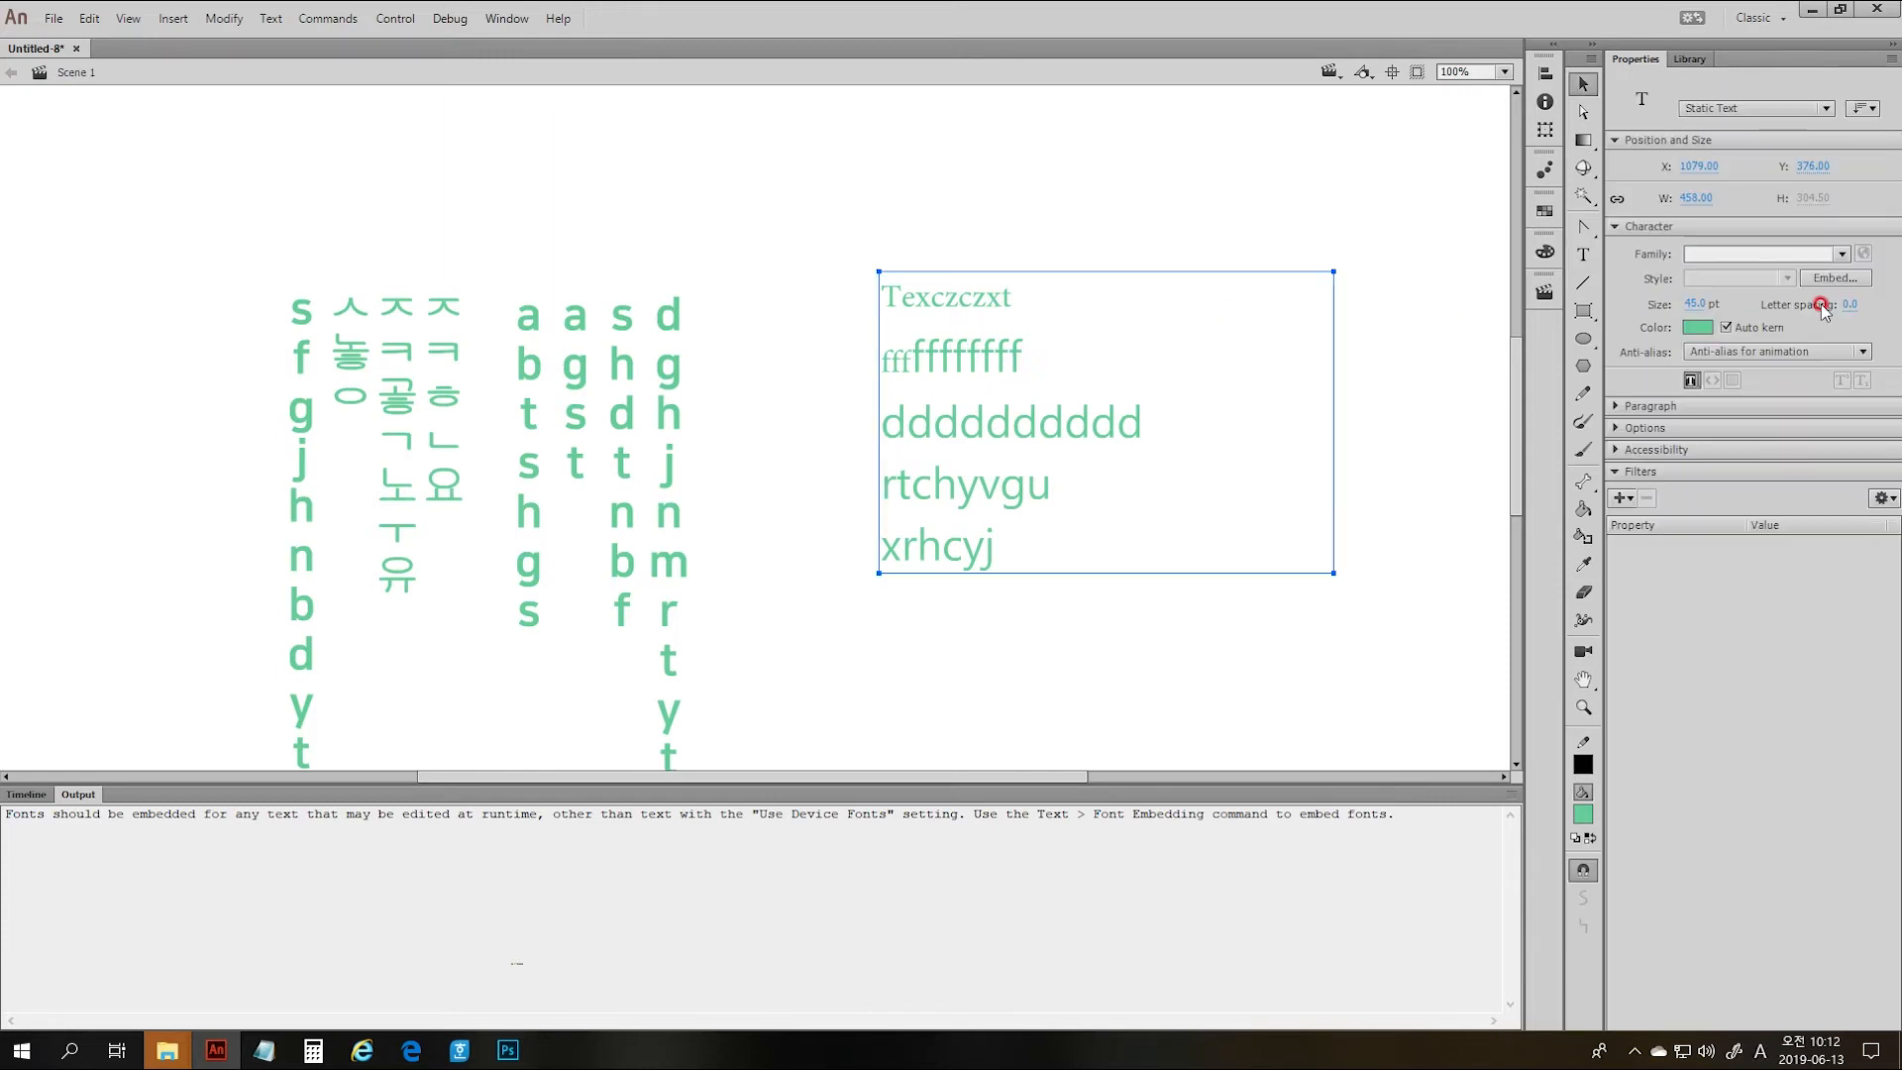
click(1841, 254)
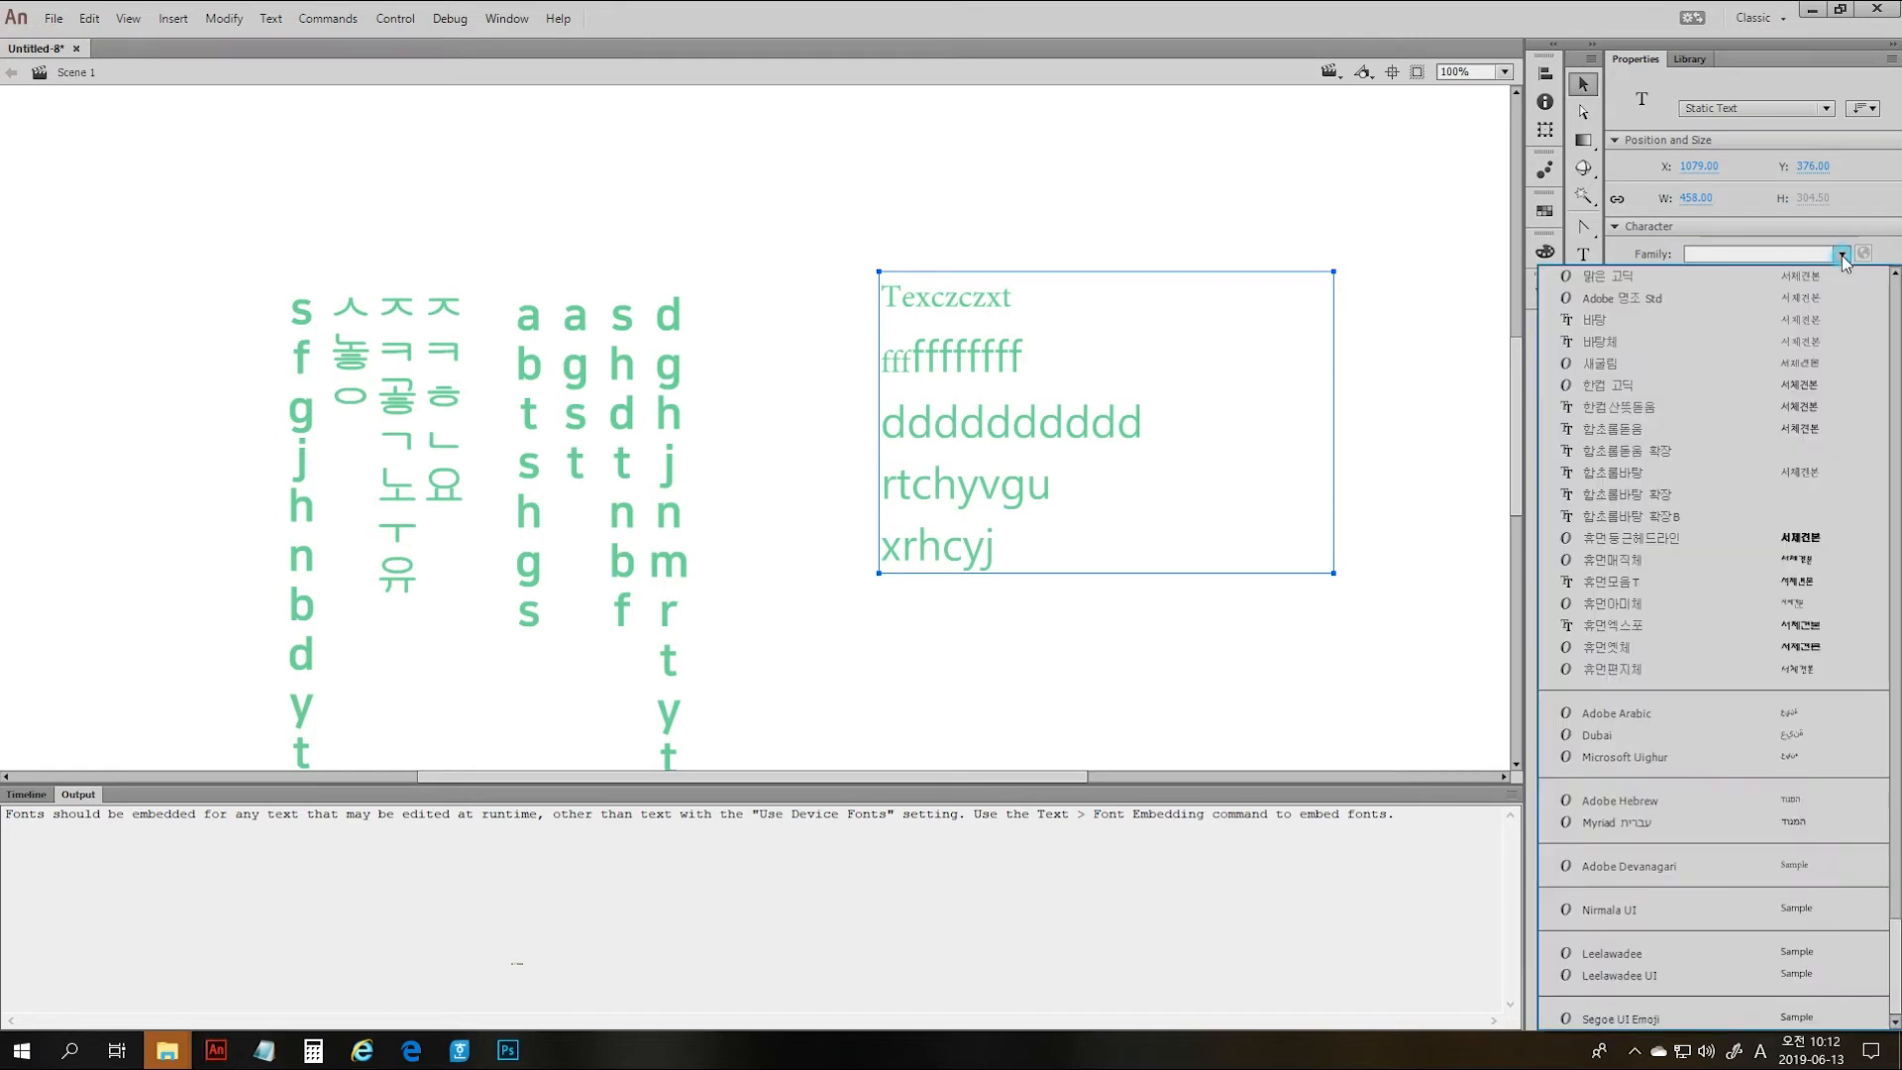
click(1628, 364)
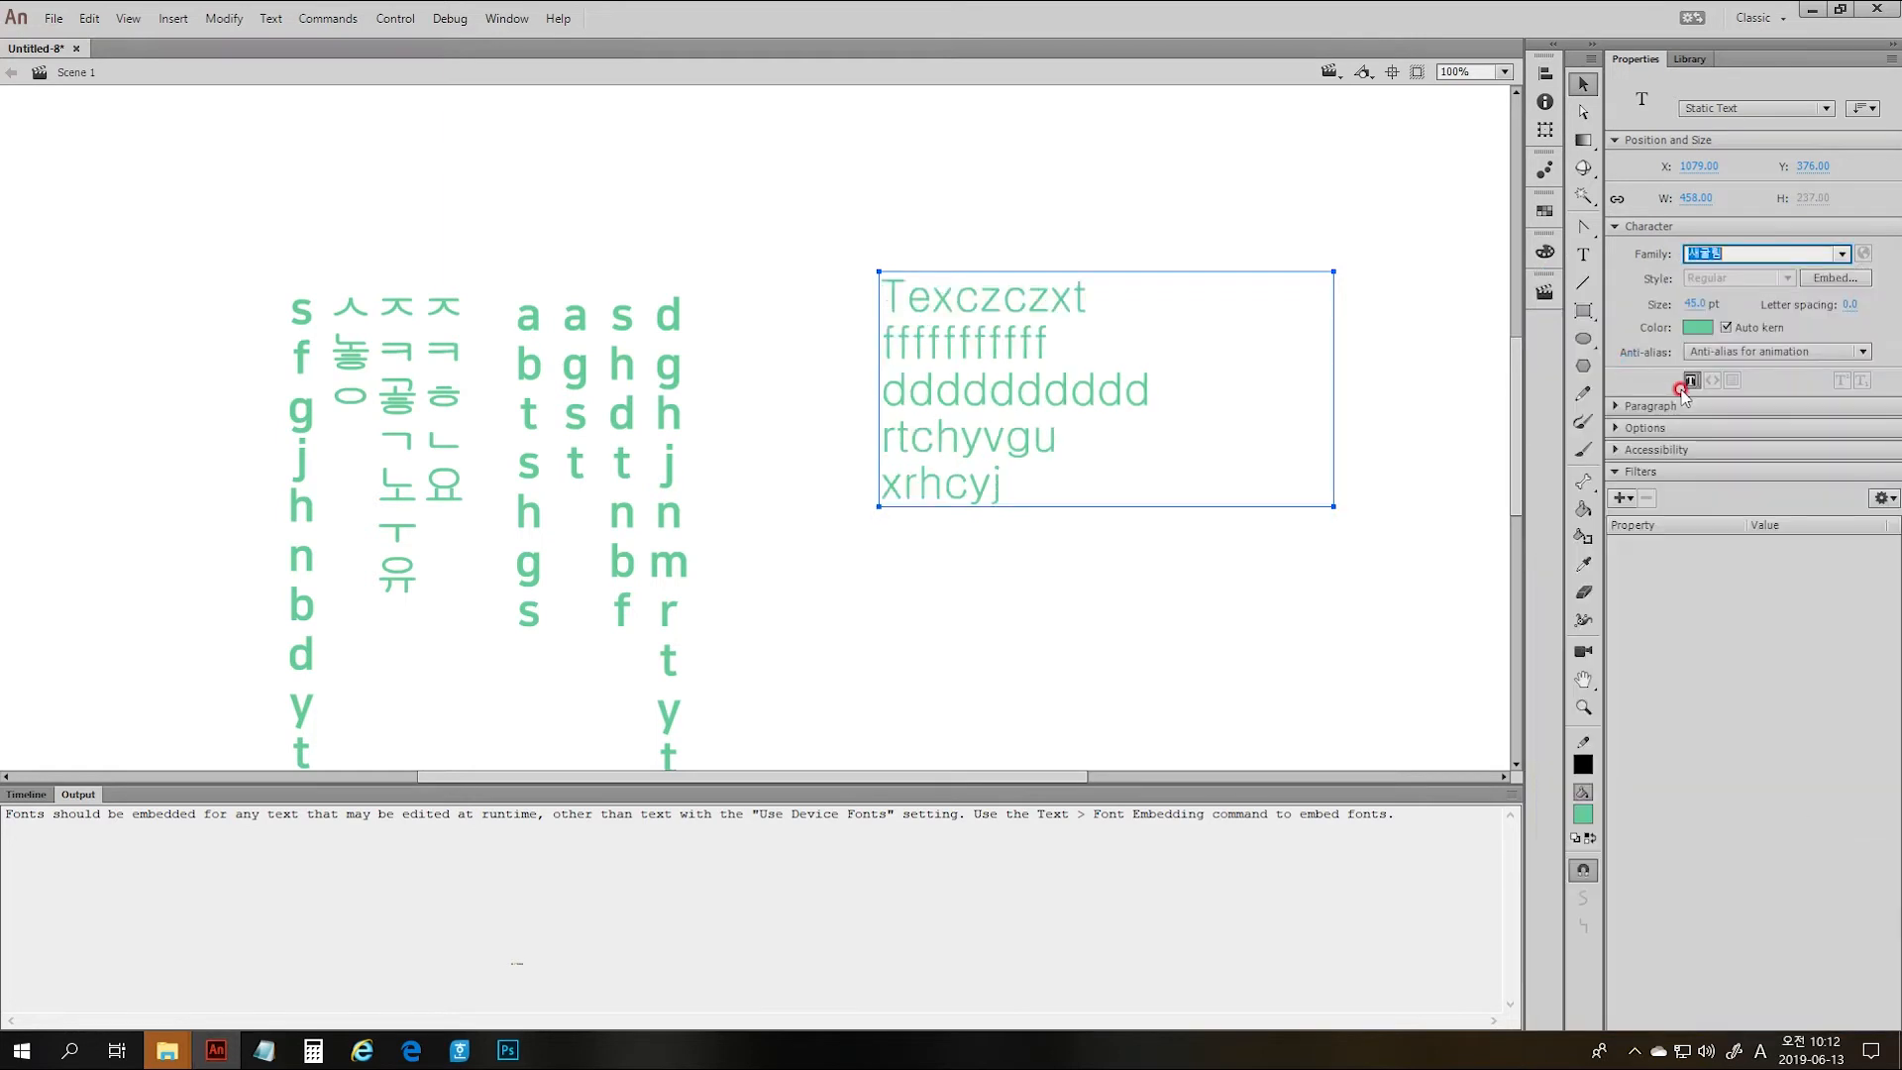
click(1830, 307)
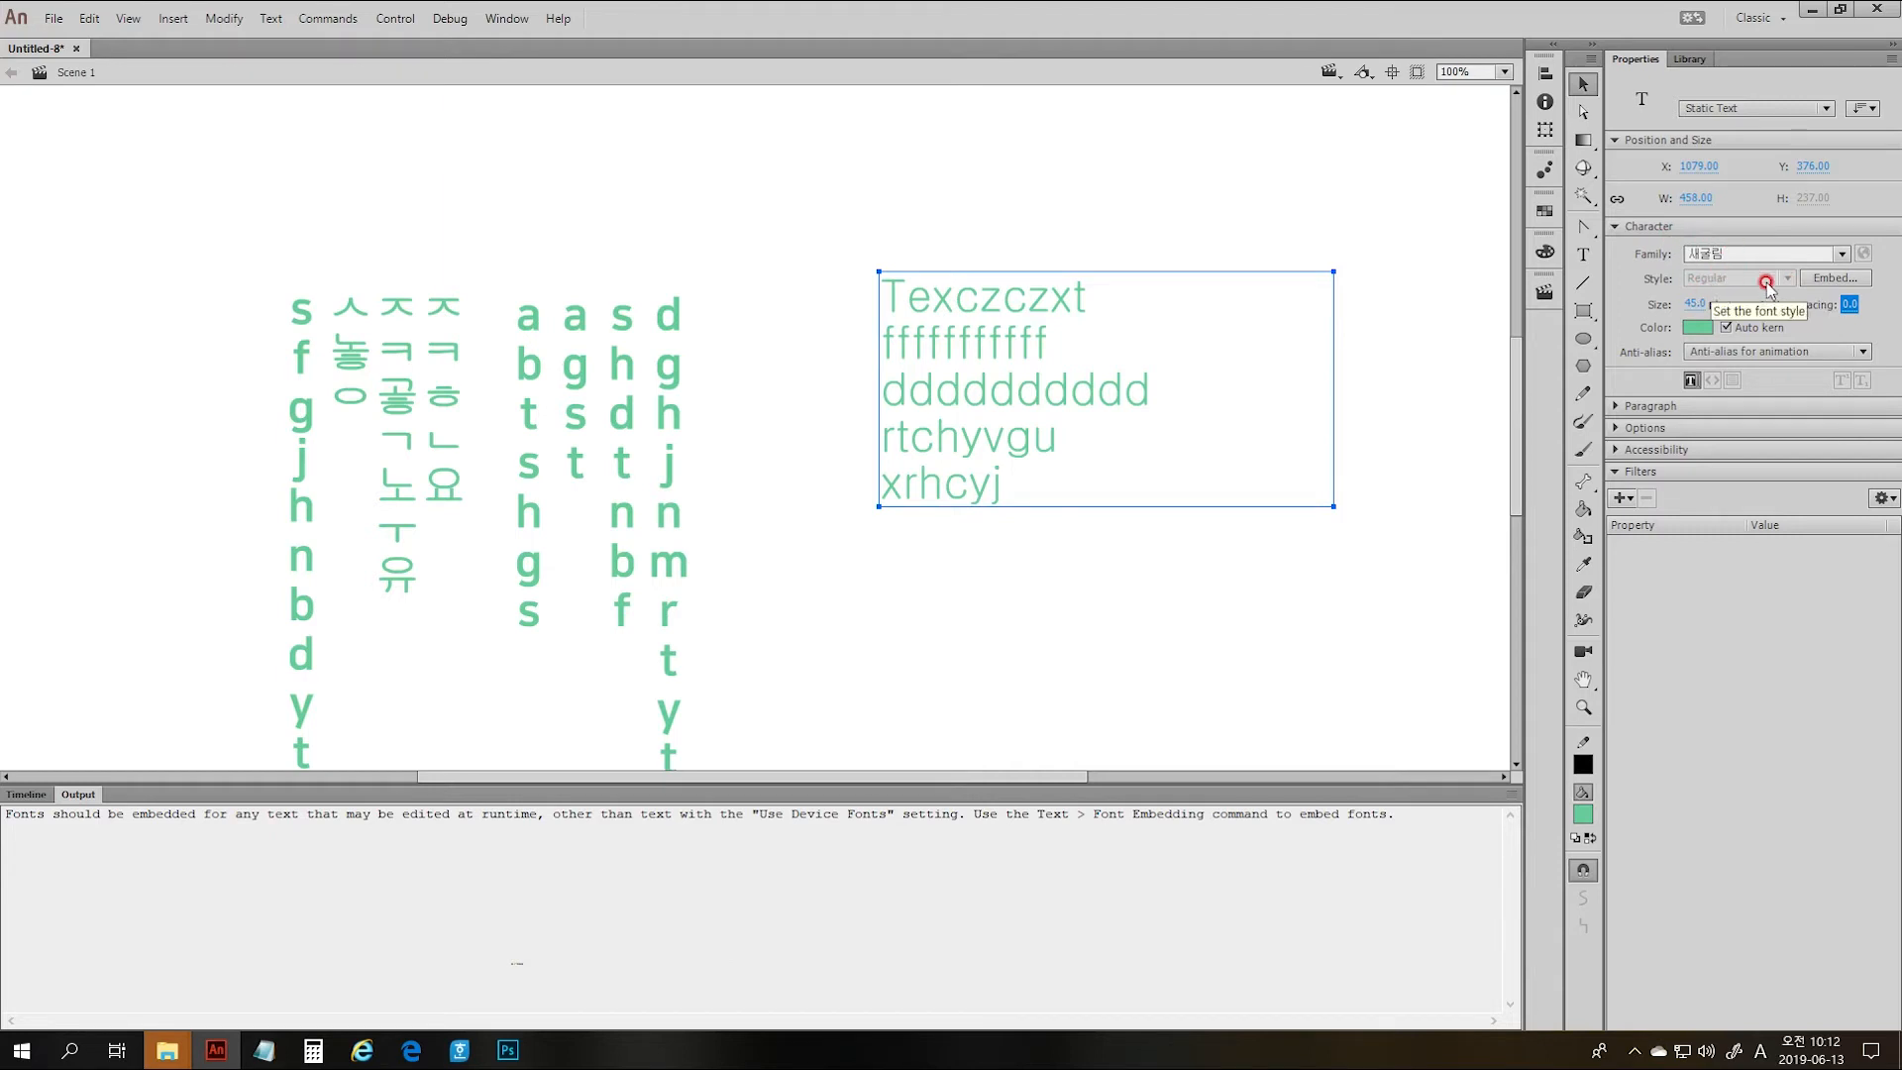
- Change the horizontal text field's font family to 나눔바른고딕
click(1839, 253)
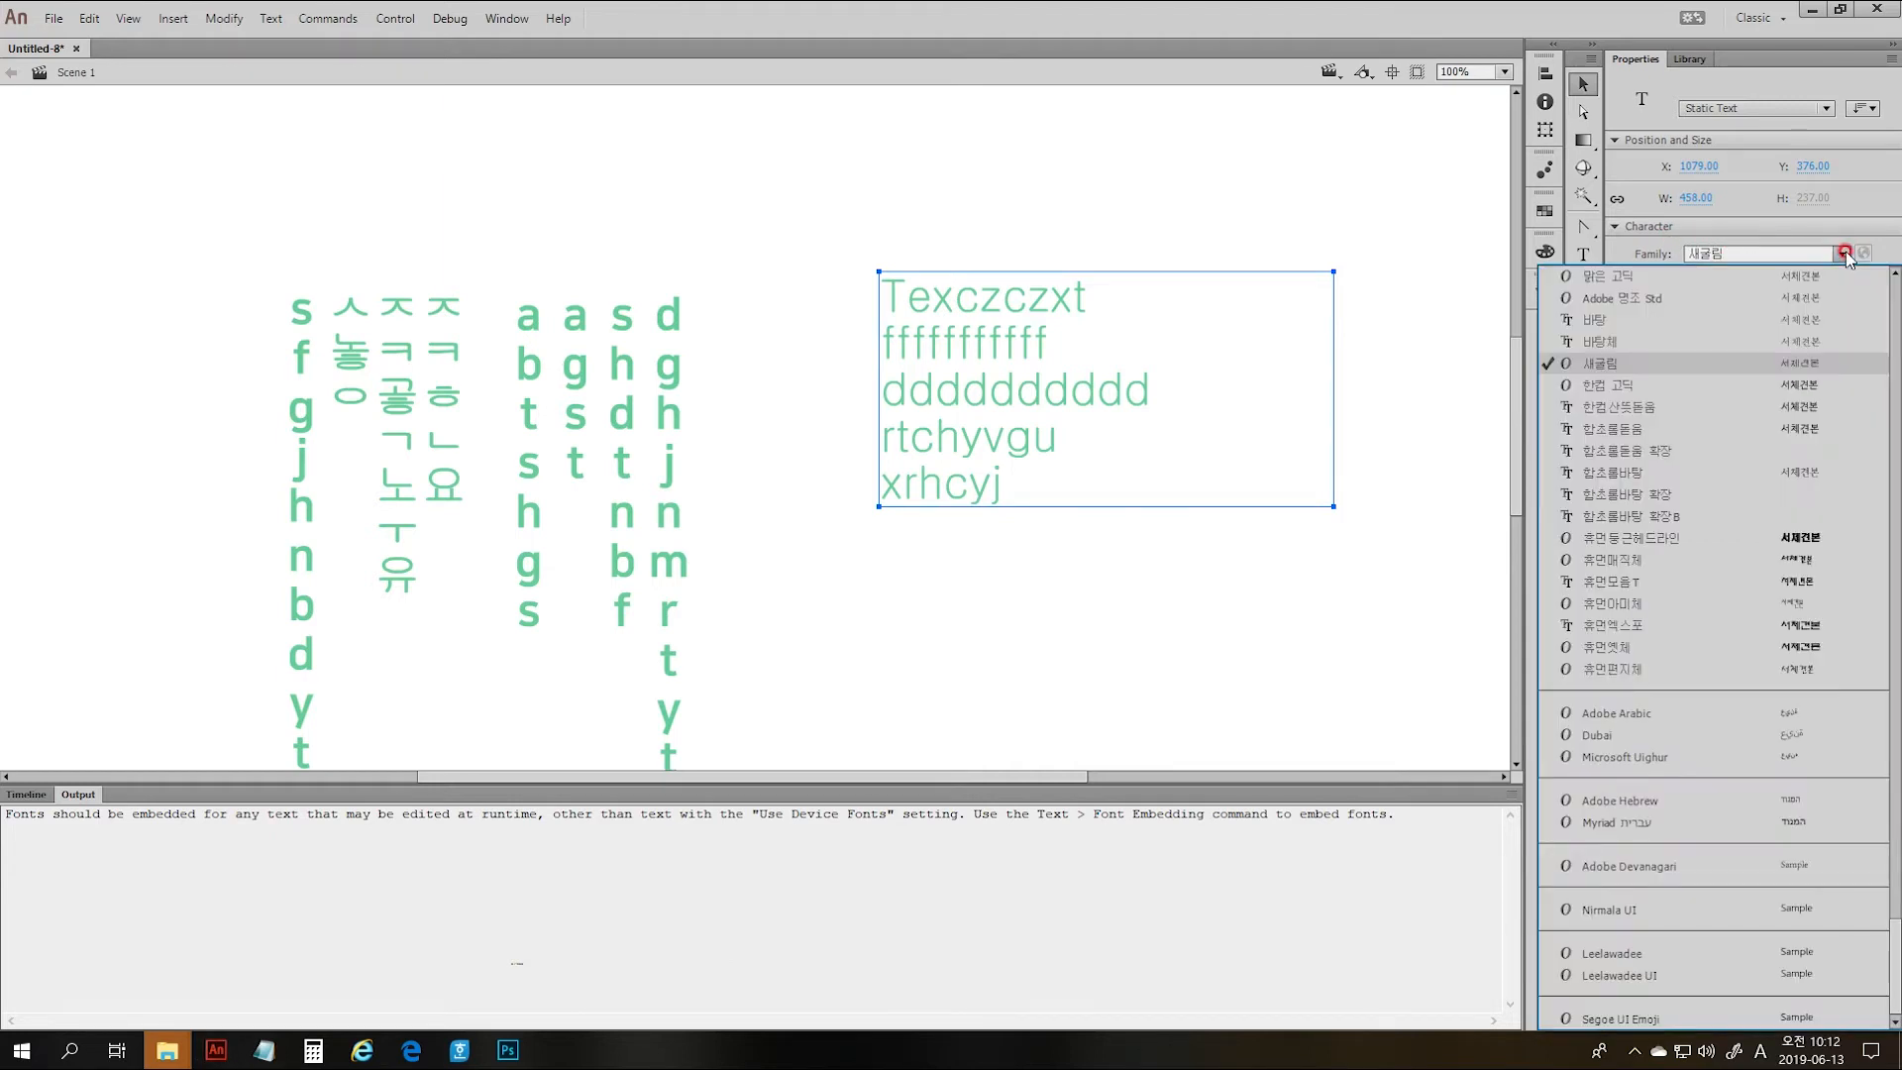
scroll(1684, 595, up, 4)
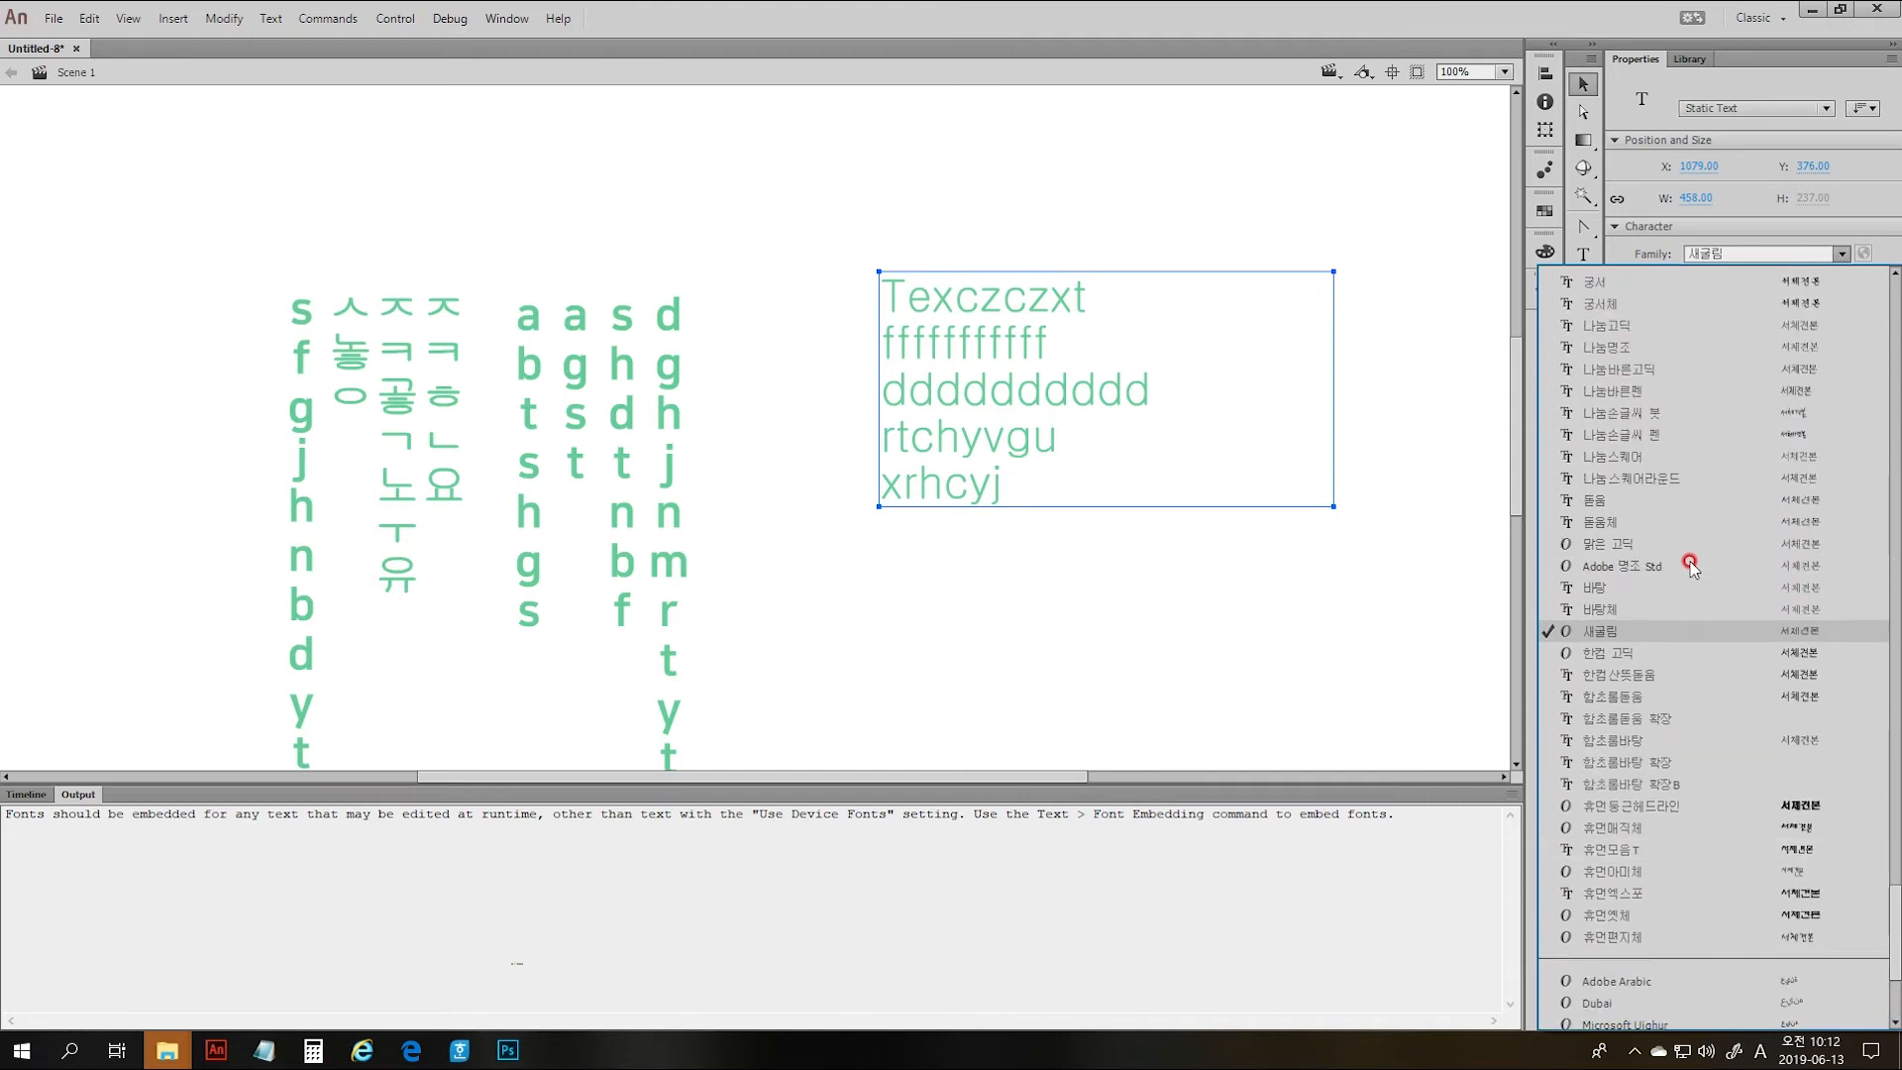
click(1632, 371)
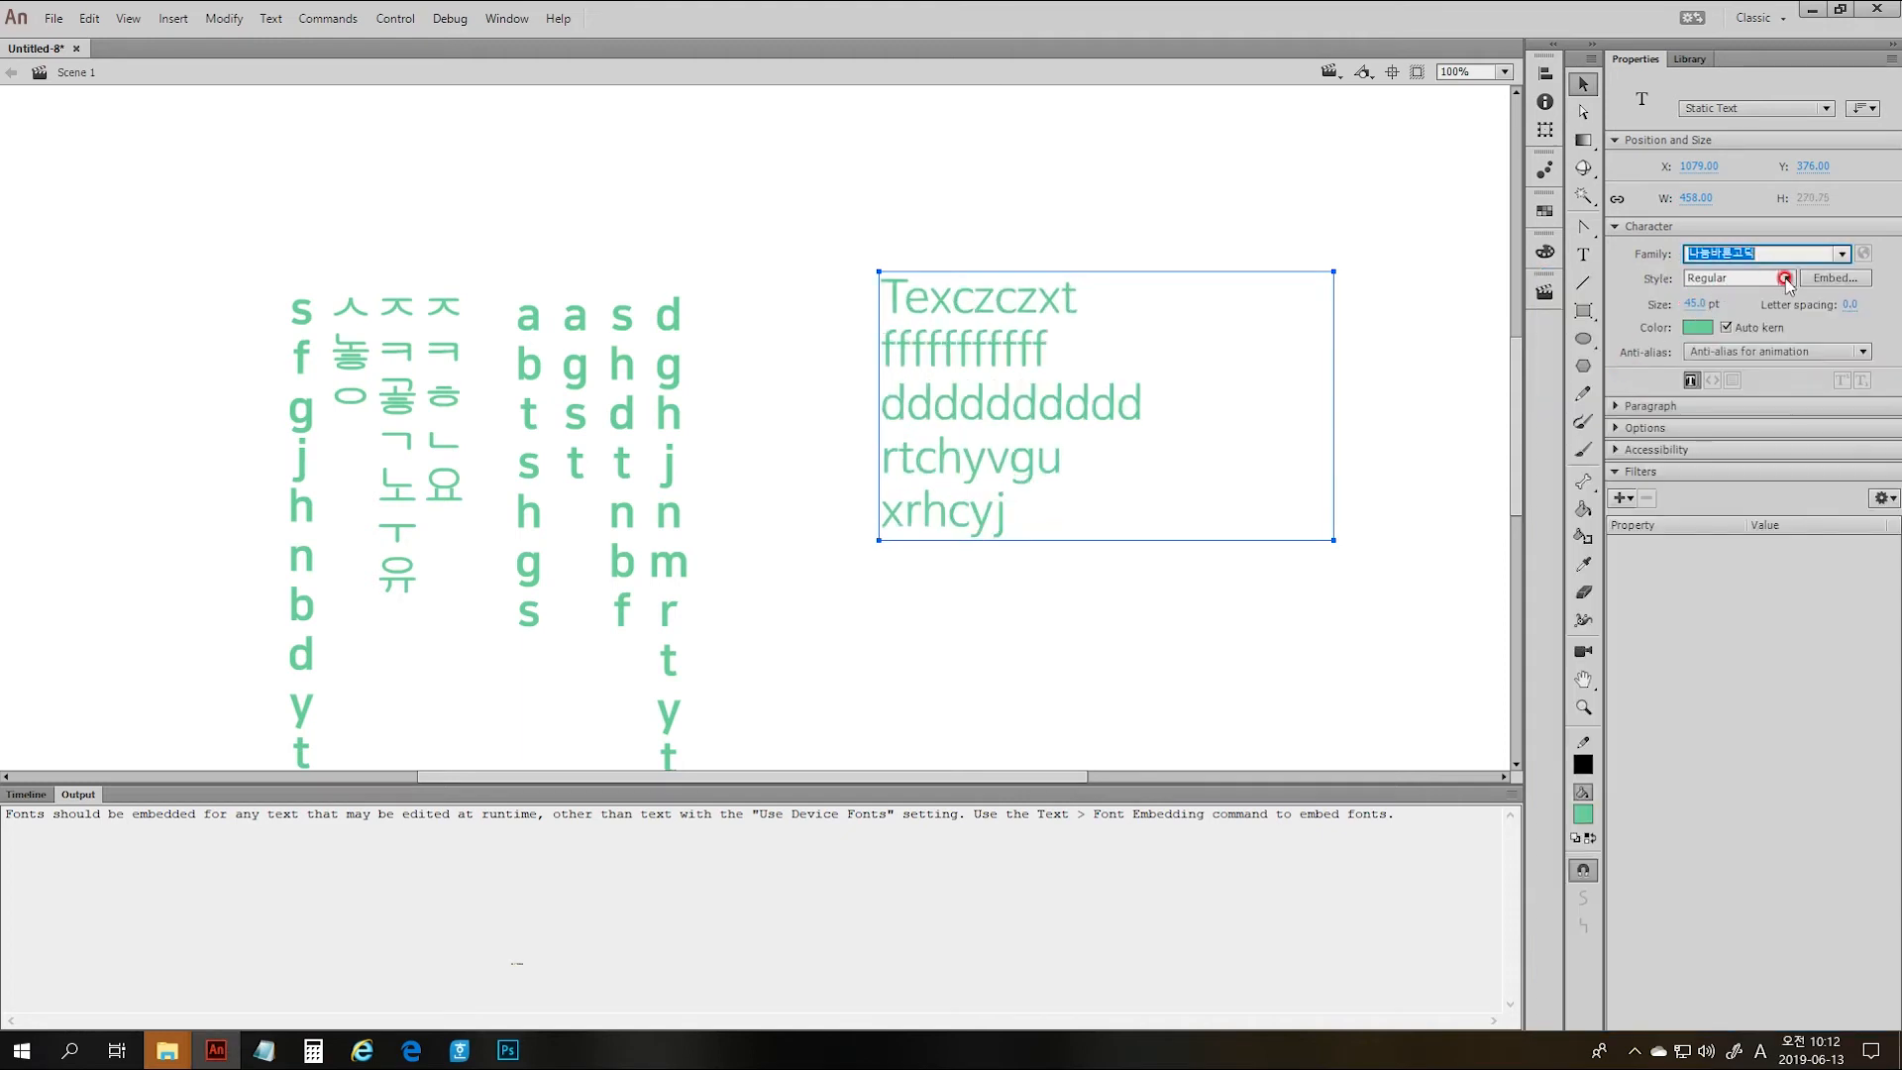
click(1749, 267)
- Try the Light, UltraLight and Regular font styles on the horizontal text field and settle on Bold
click(1786, 279)
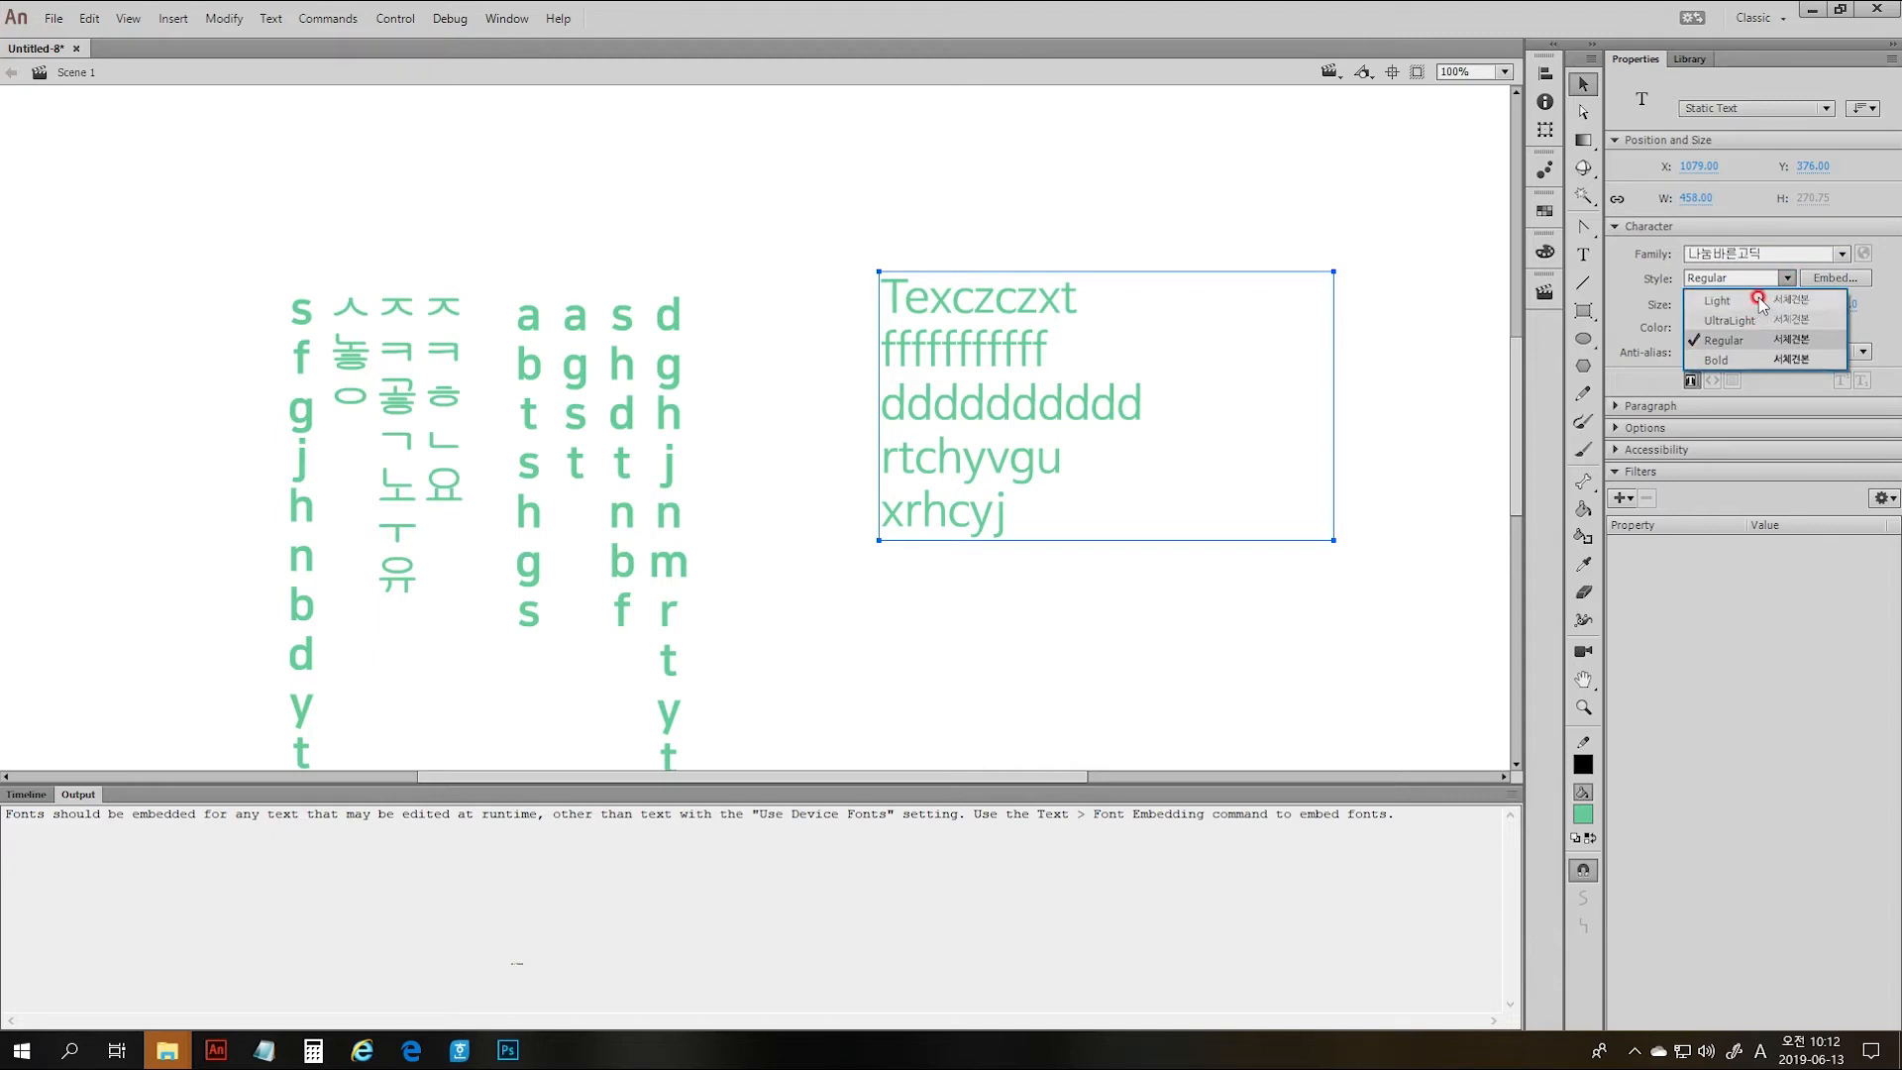
click(1761, 301)
click(1785, 278)
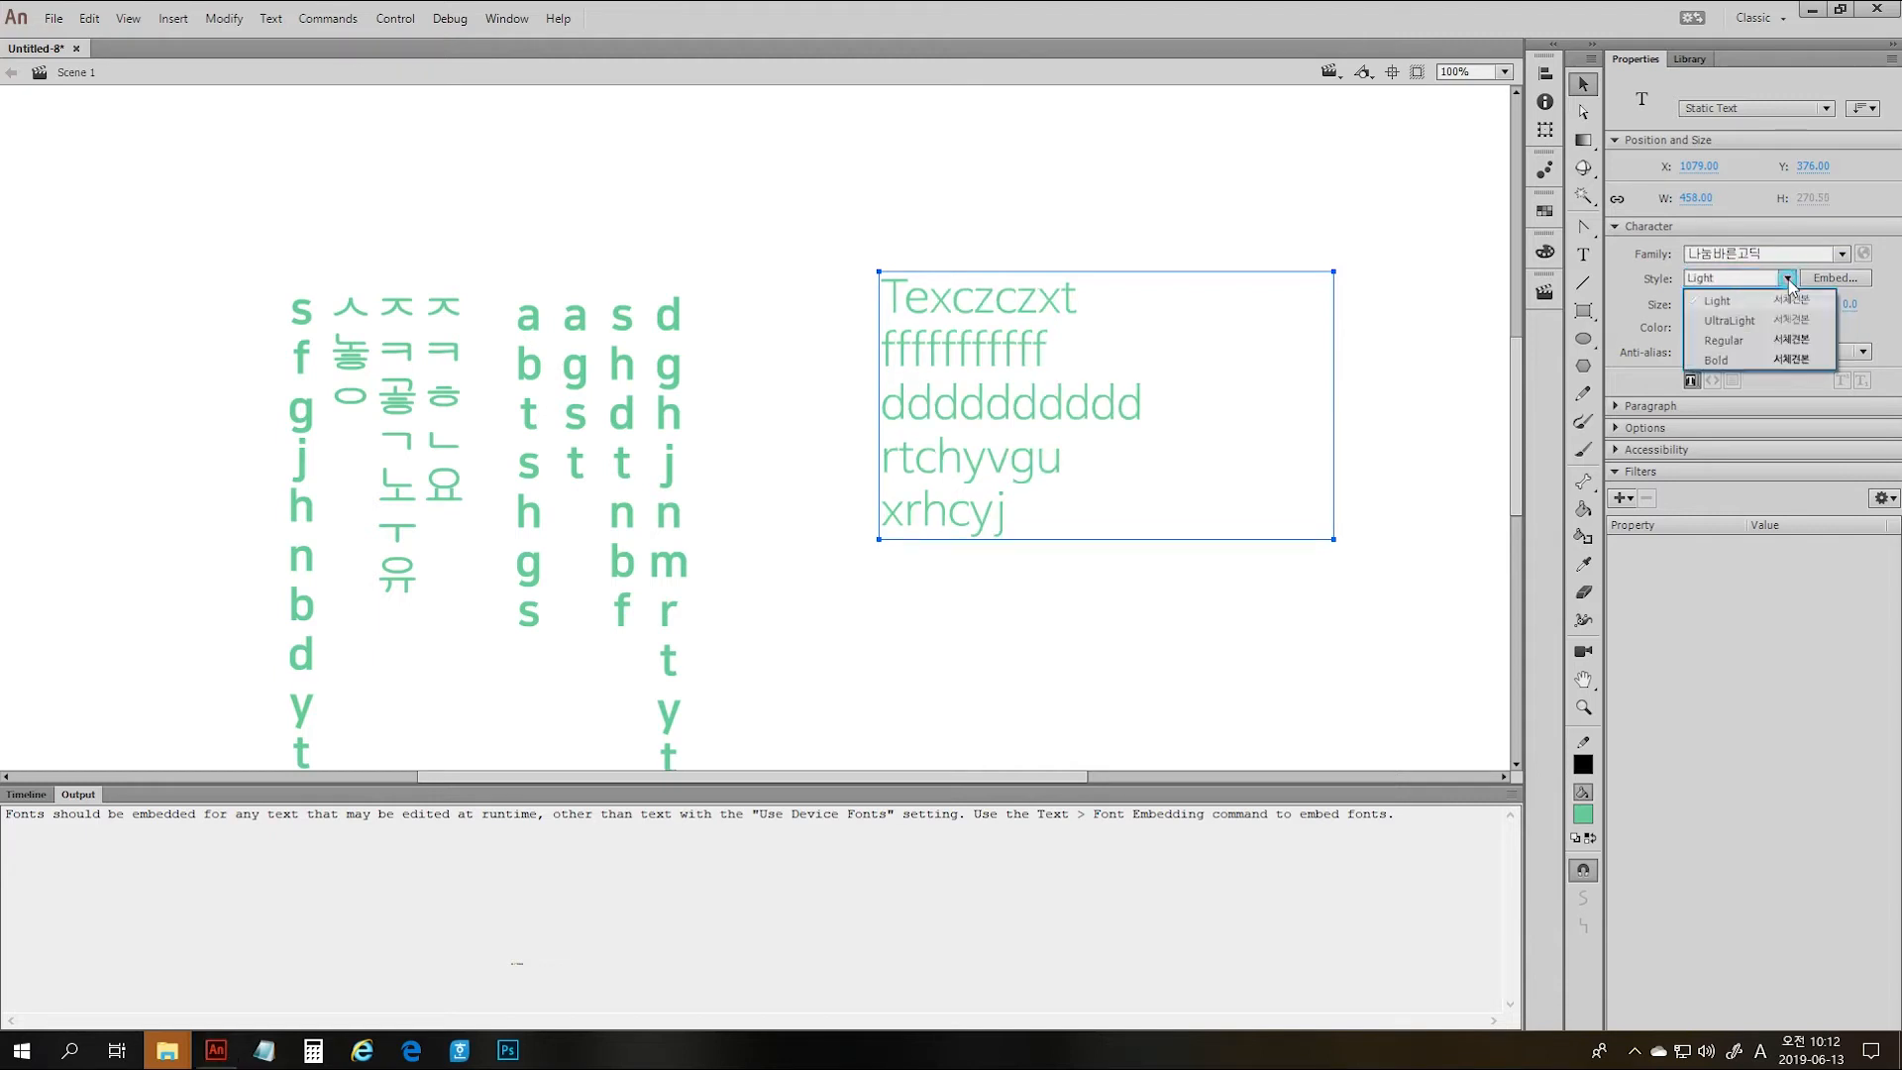
click(1770, 320)
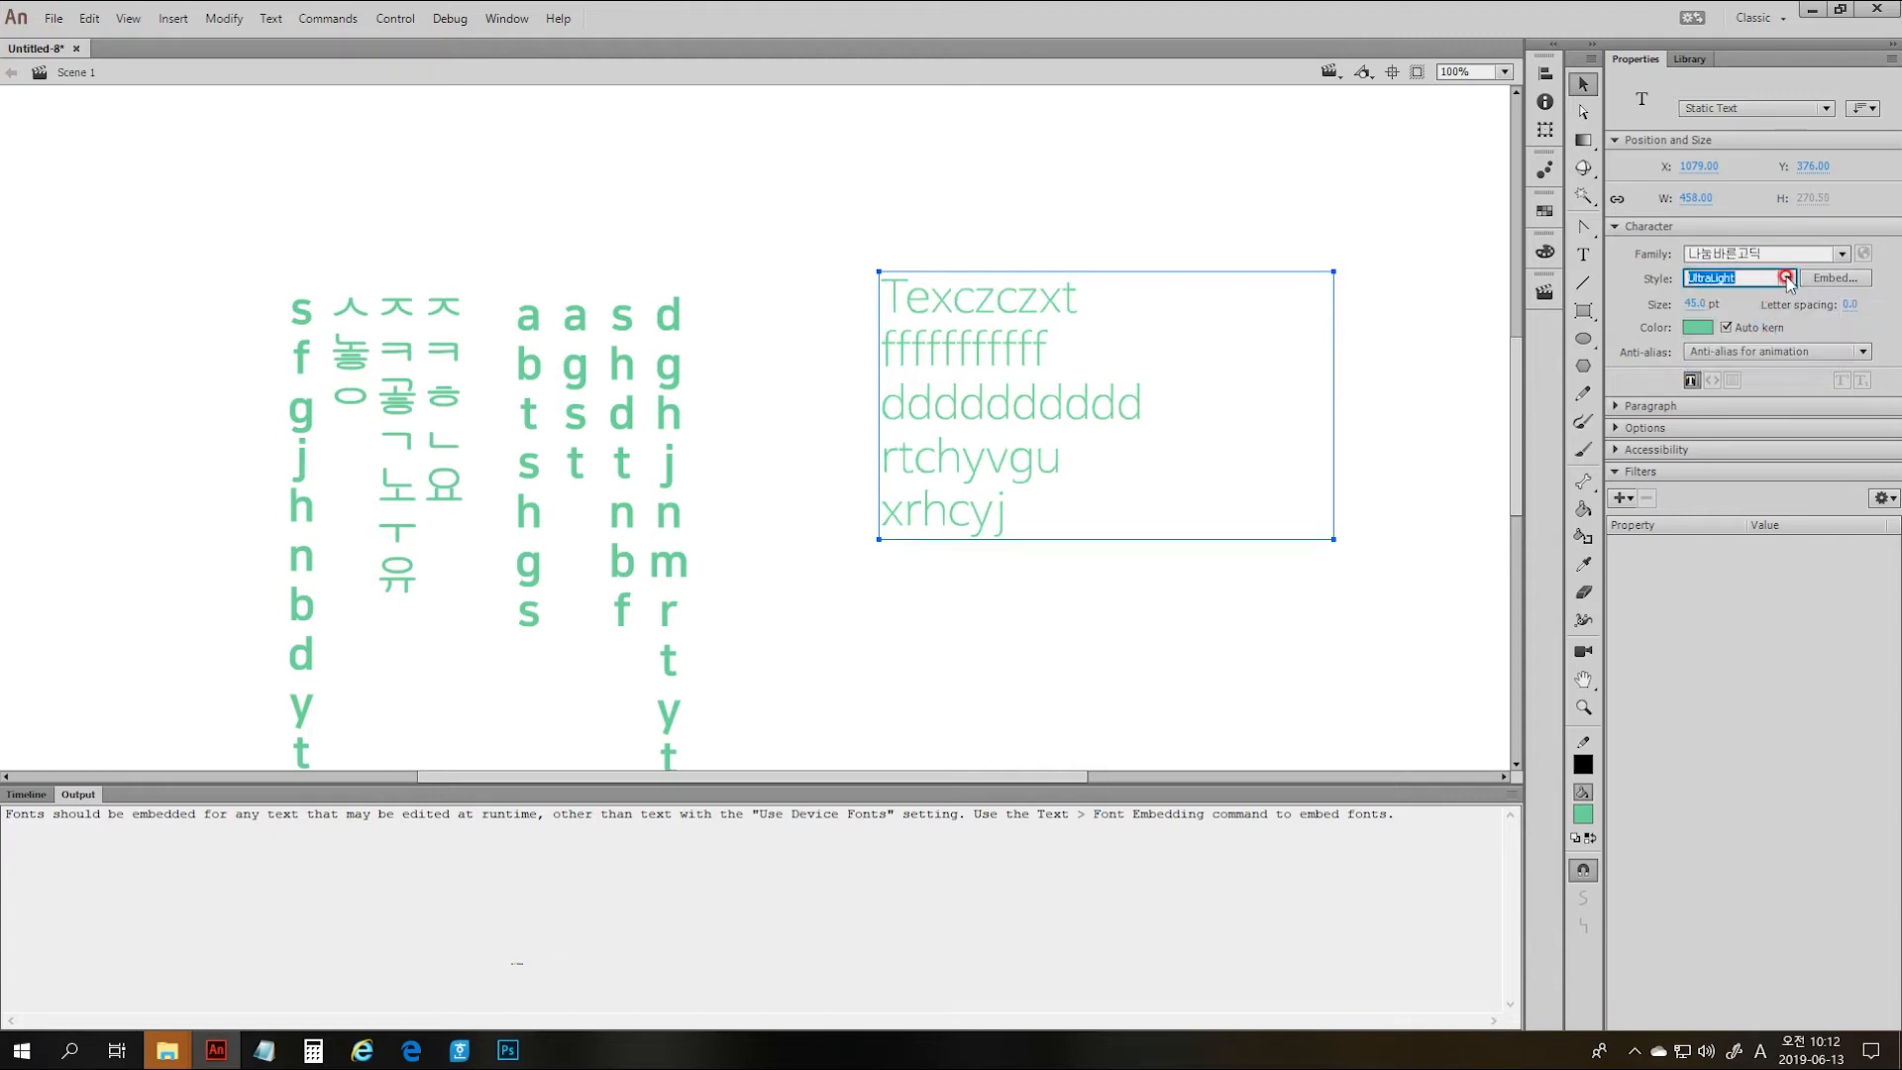
click(1788, 280)
click(1758, 343)
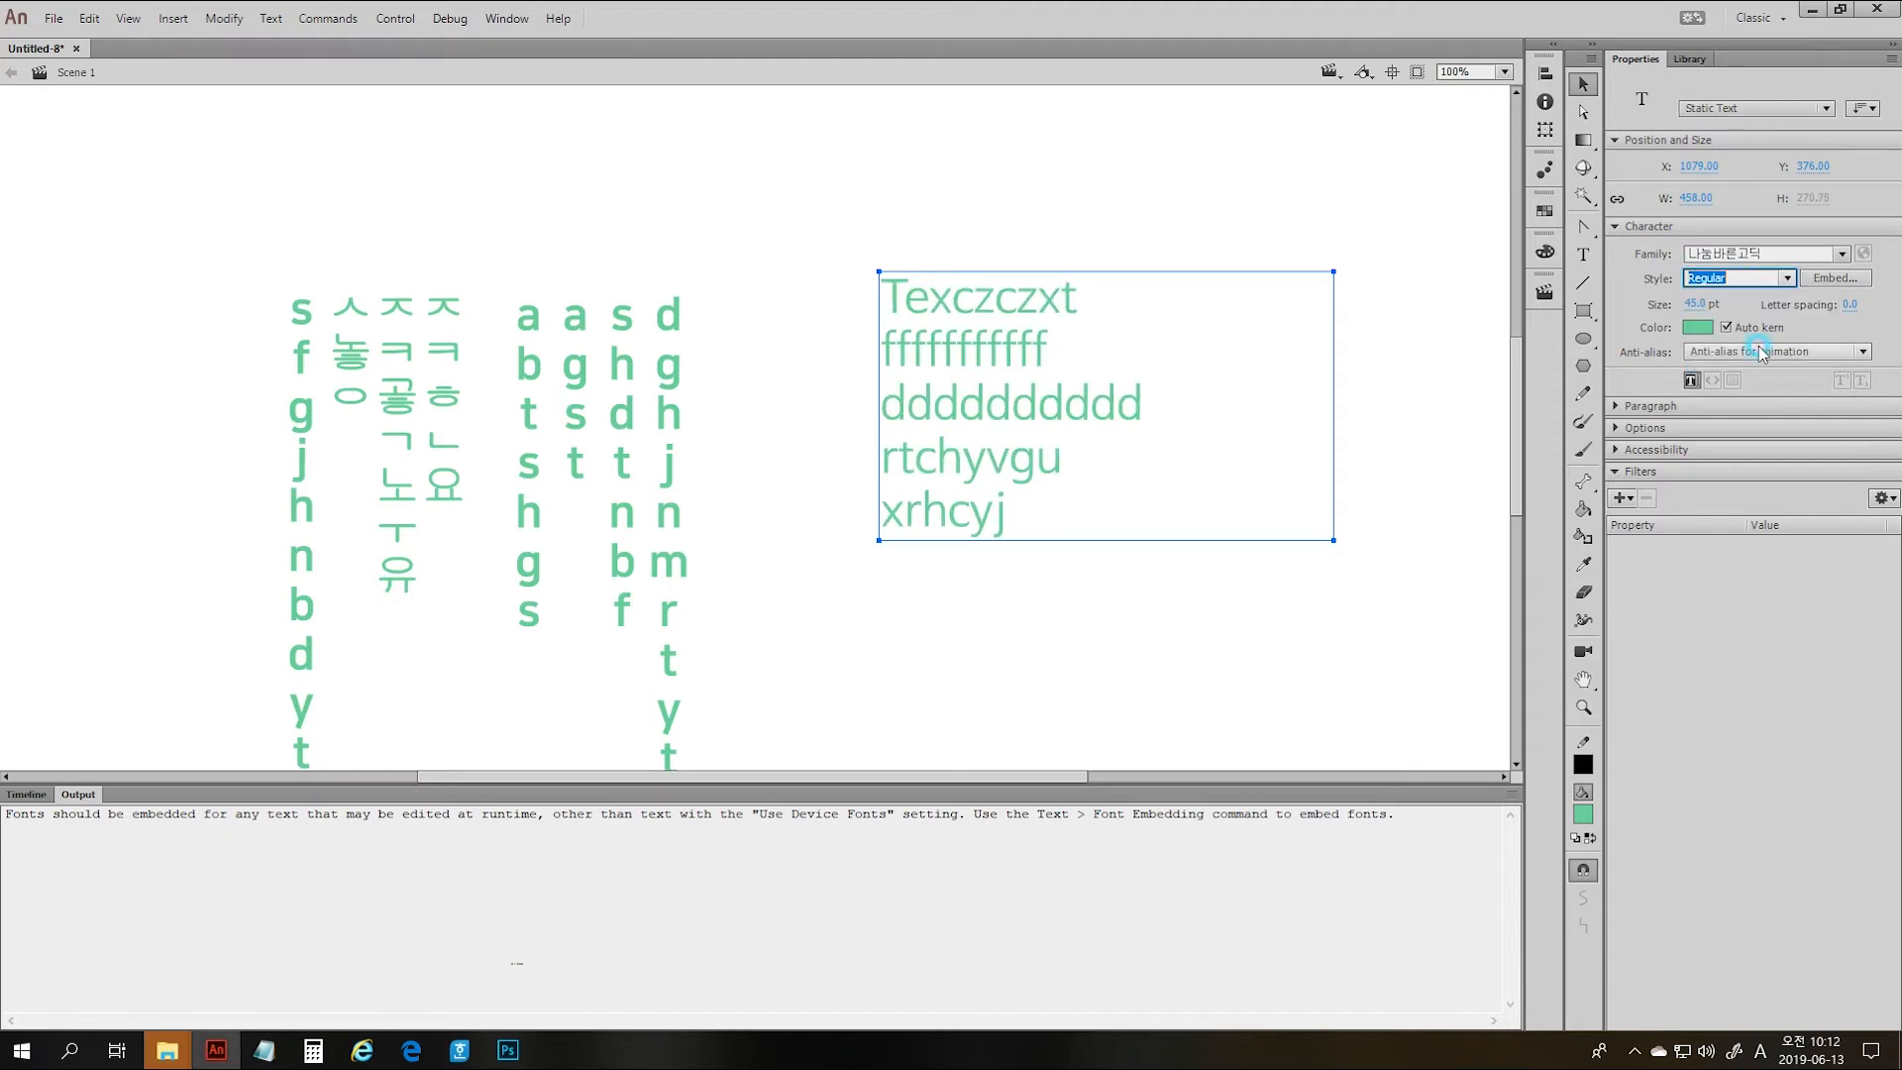
click(1786, 279)
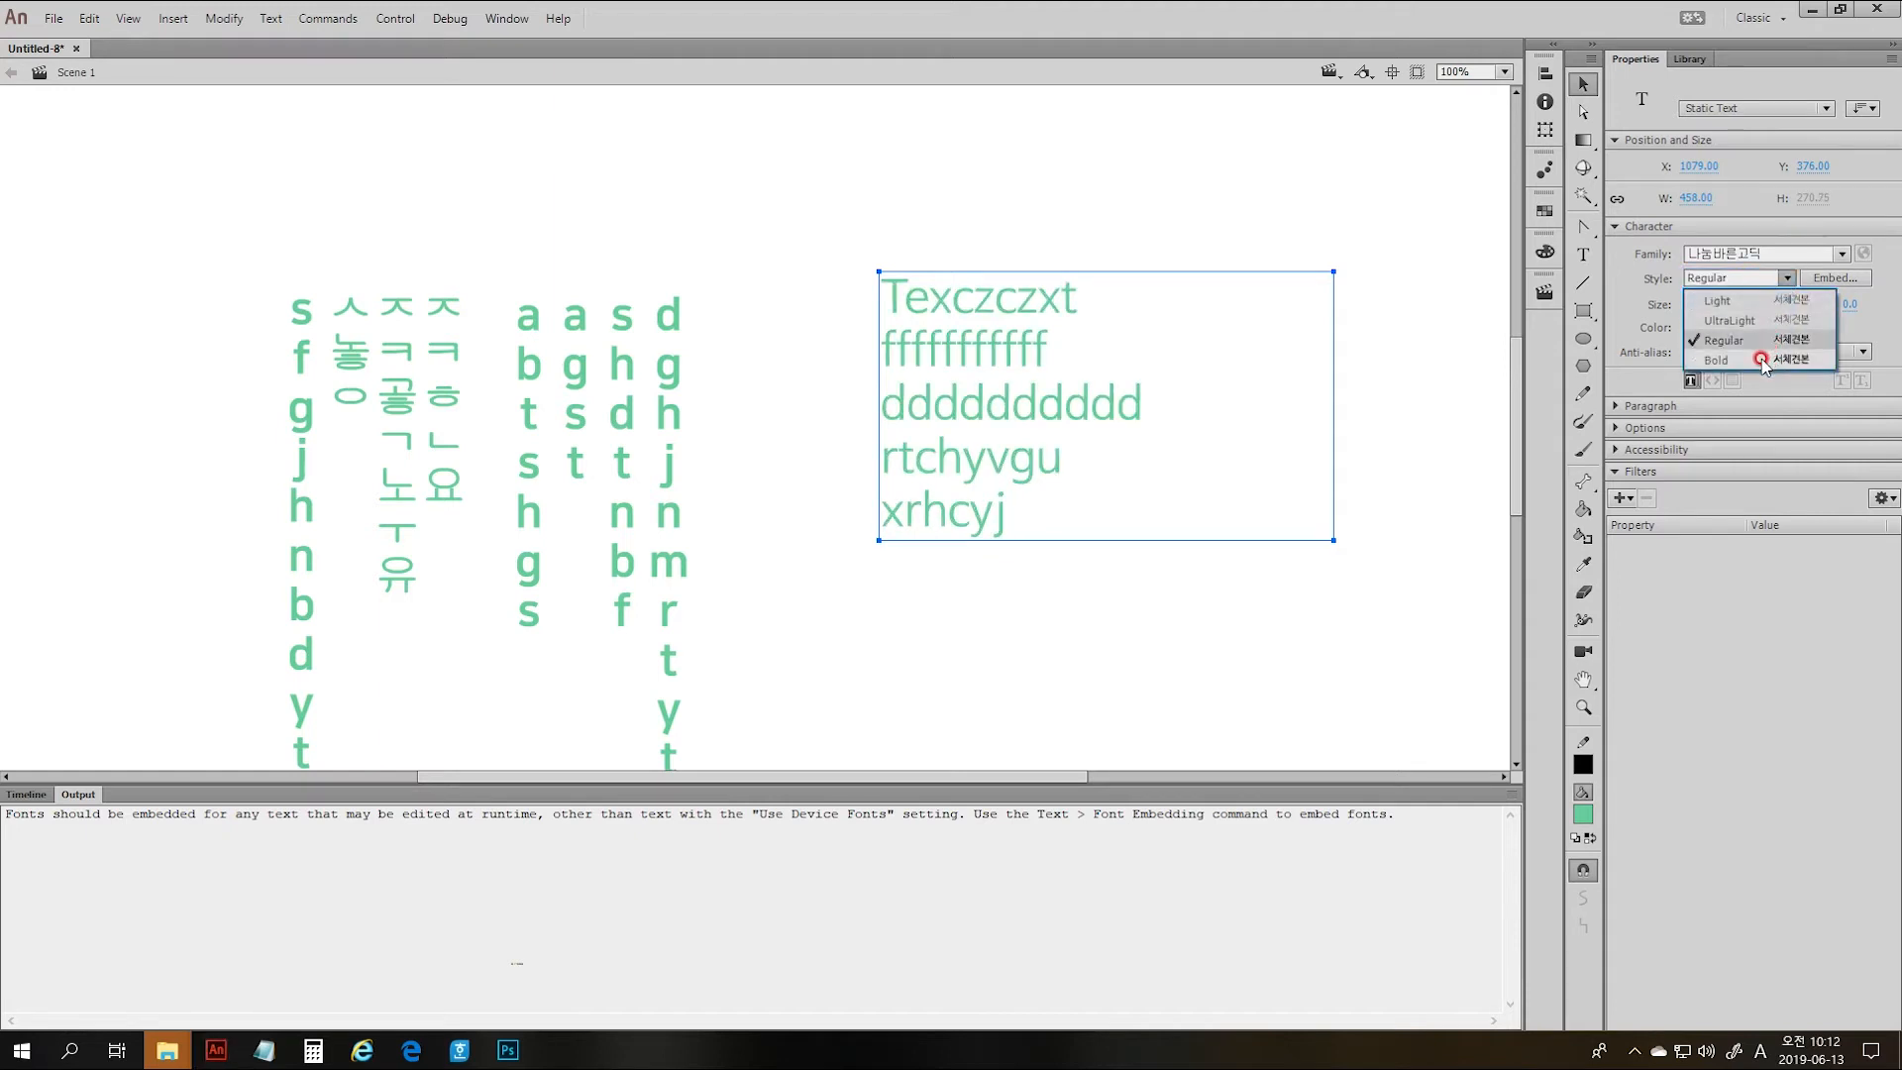
click(1760, 361)
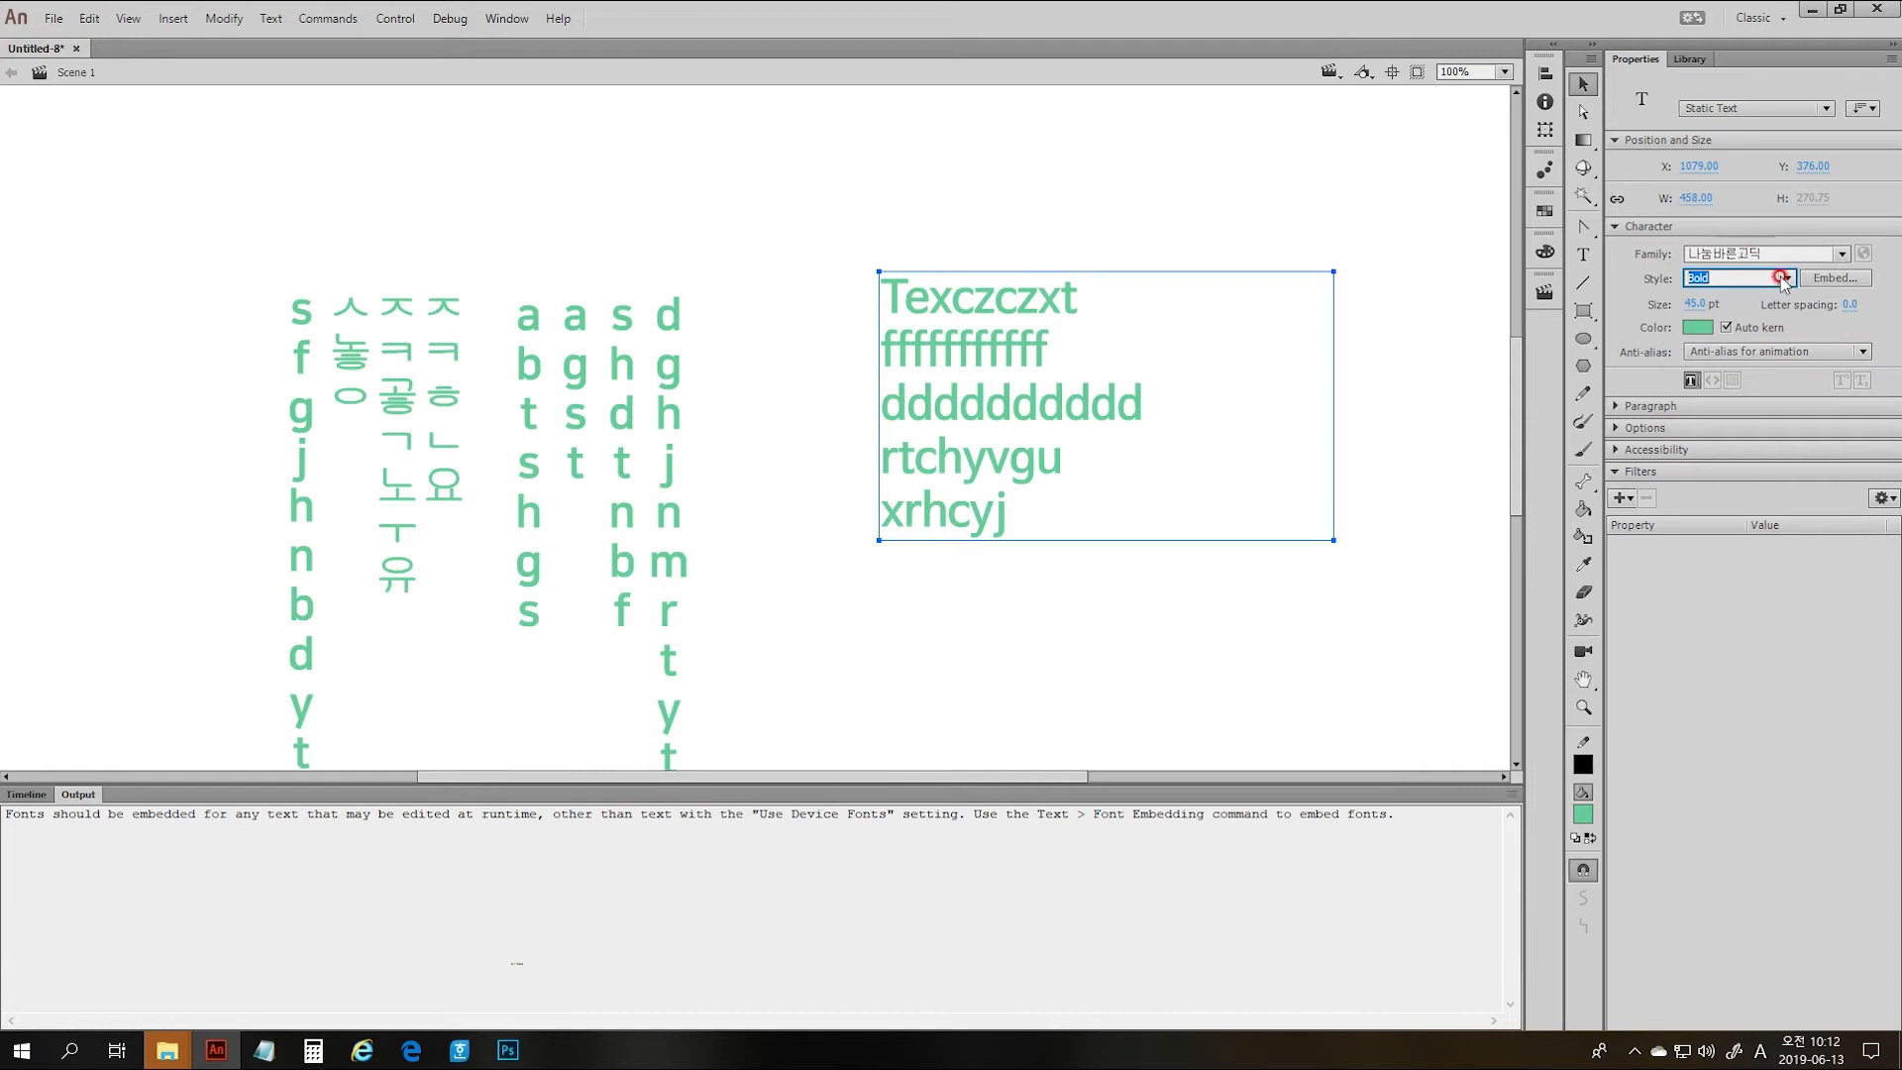
- Set the horizontal text field's font family to 나눔고딕 with the ExtraBold style and deselect it
click(1841, 256)
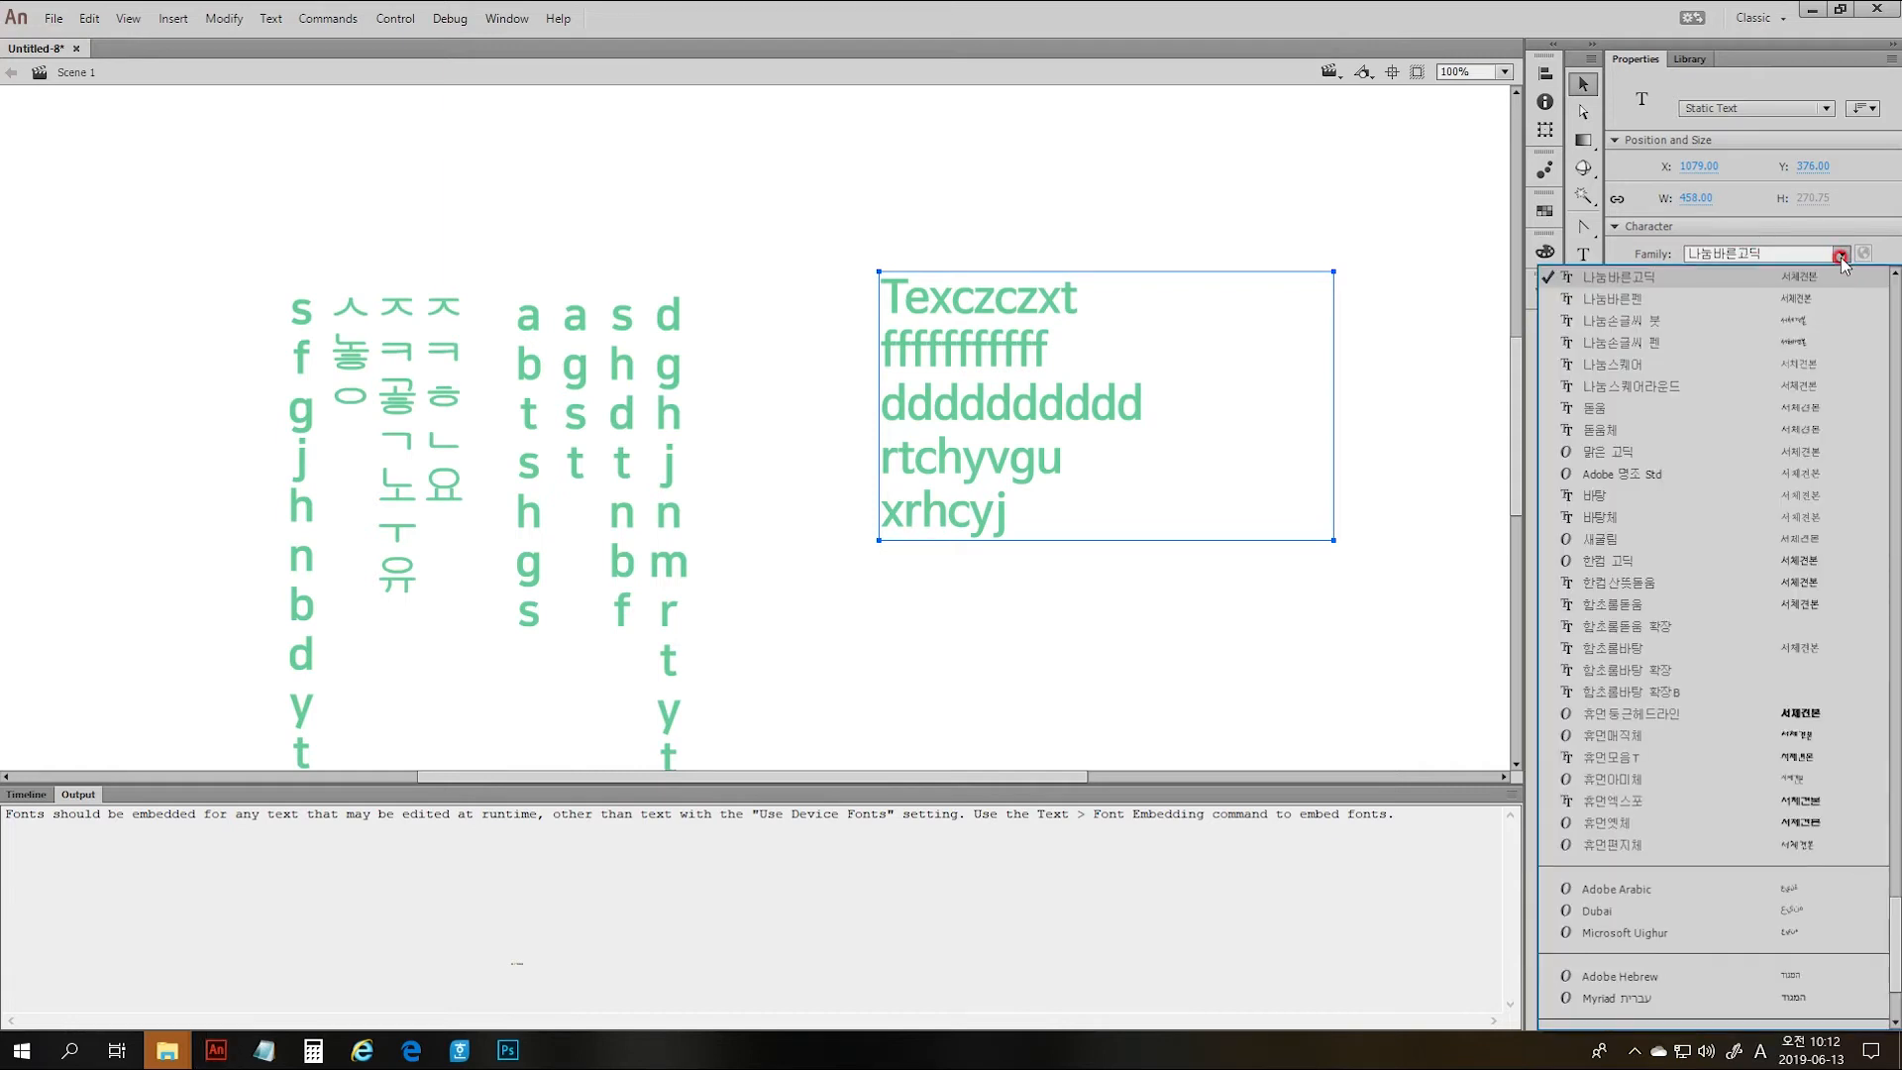
click(1718, 508)
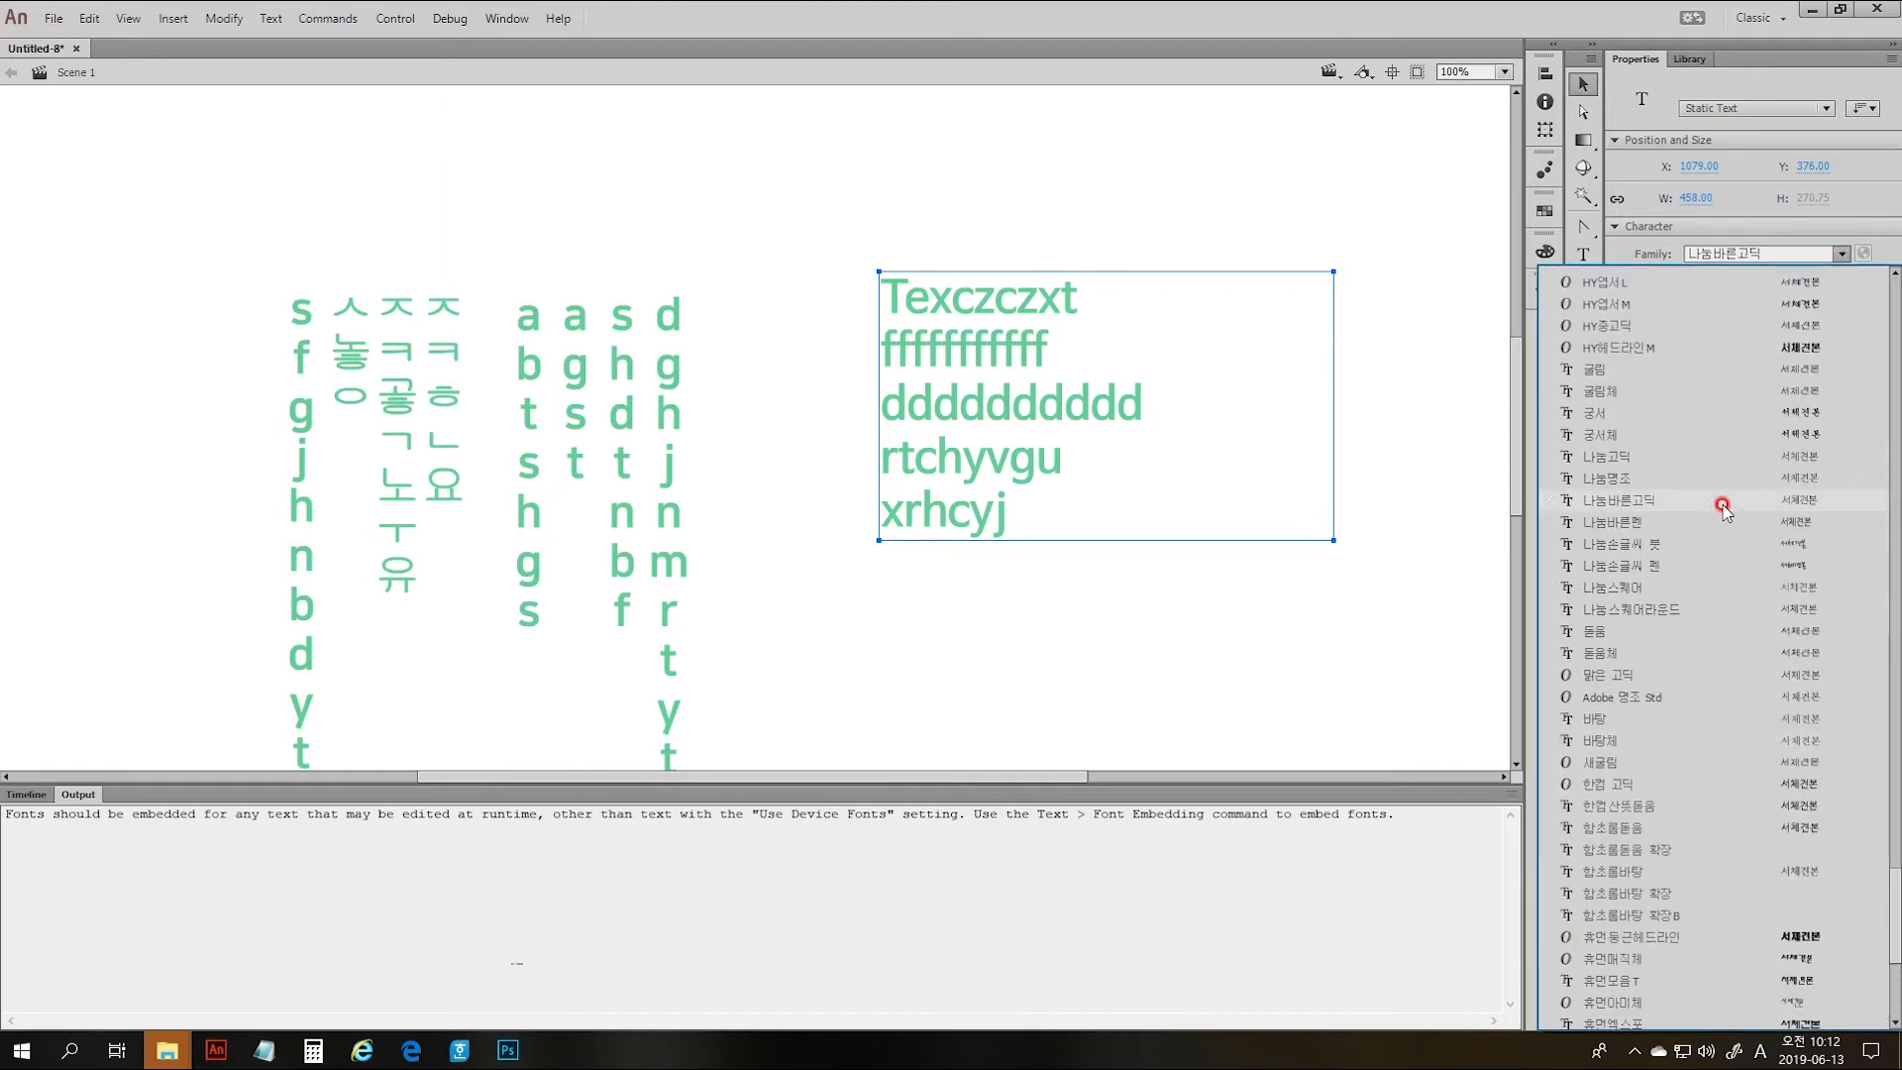
click(1647, 463)
click(1782, 280)
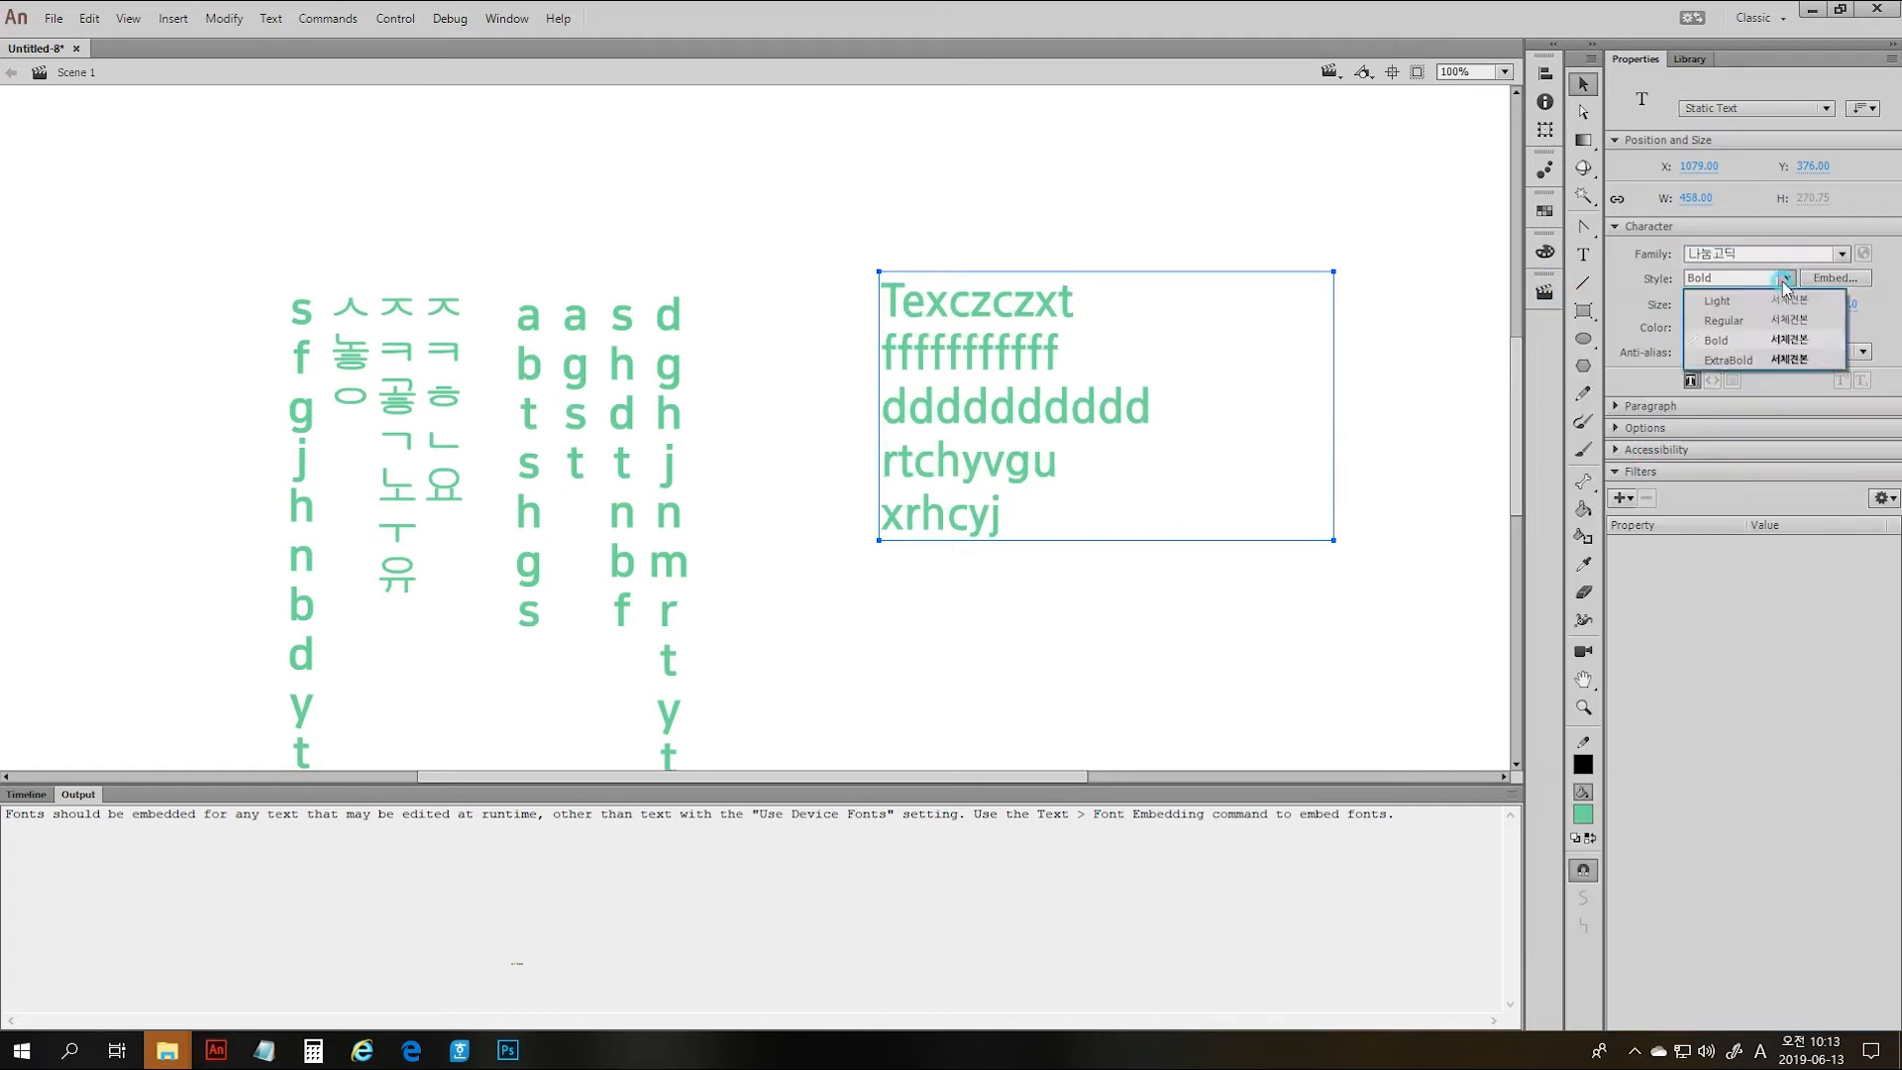
click(1764, 360)
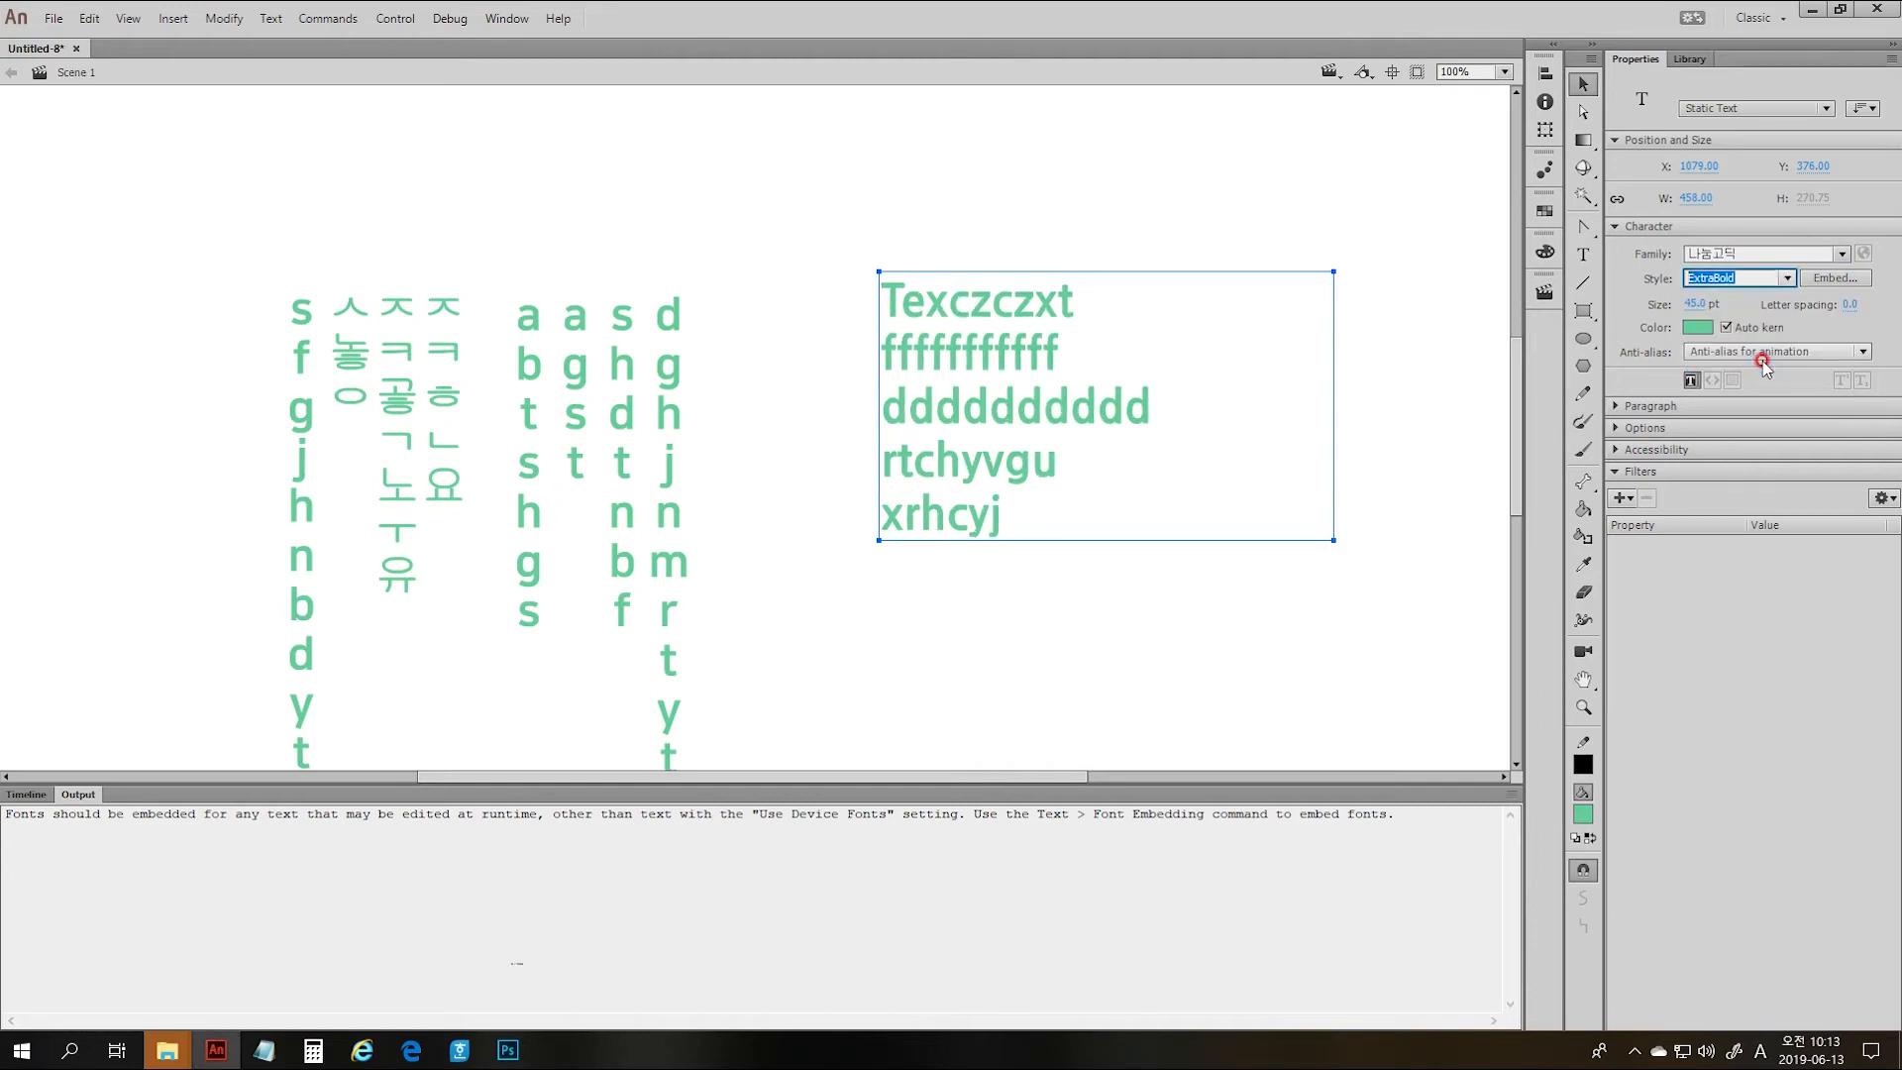
click(1791, 279)
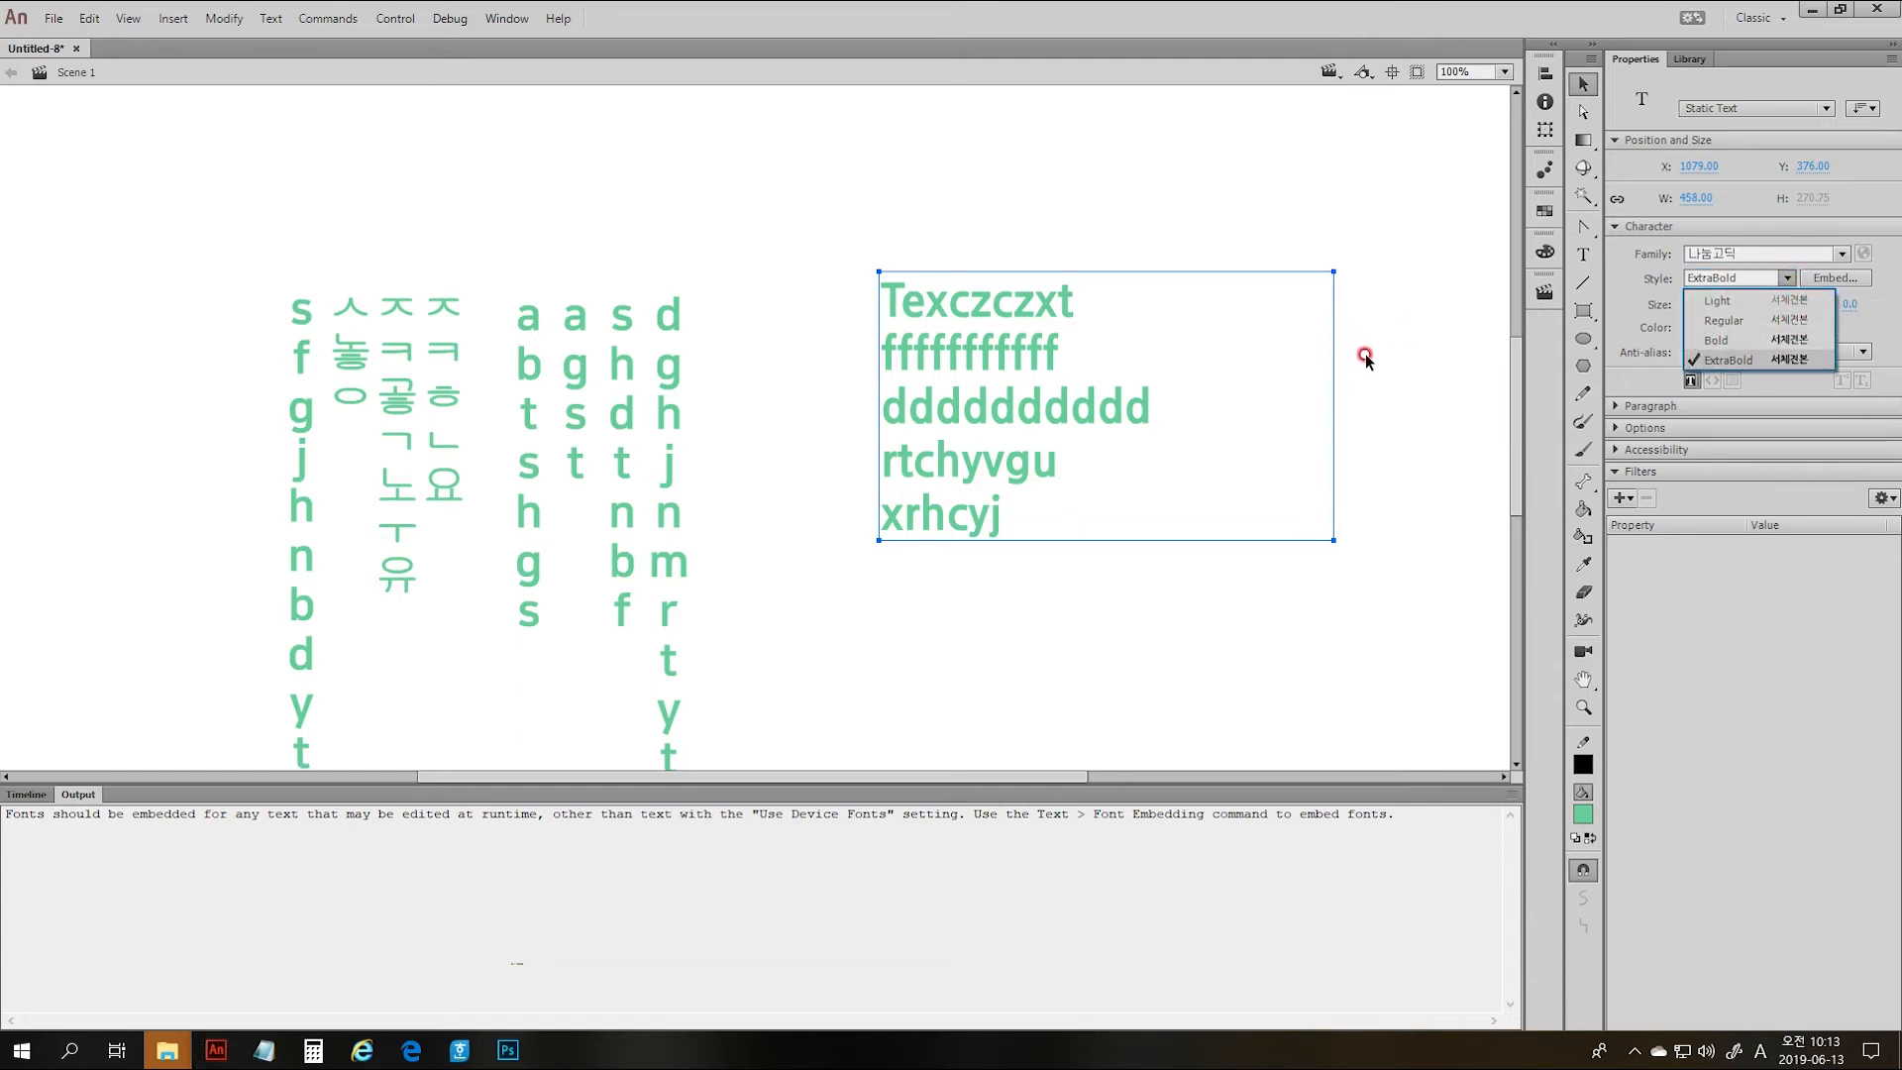
click(1399, 324)
click(1396, 325)
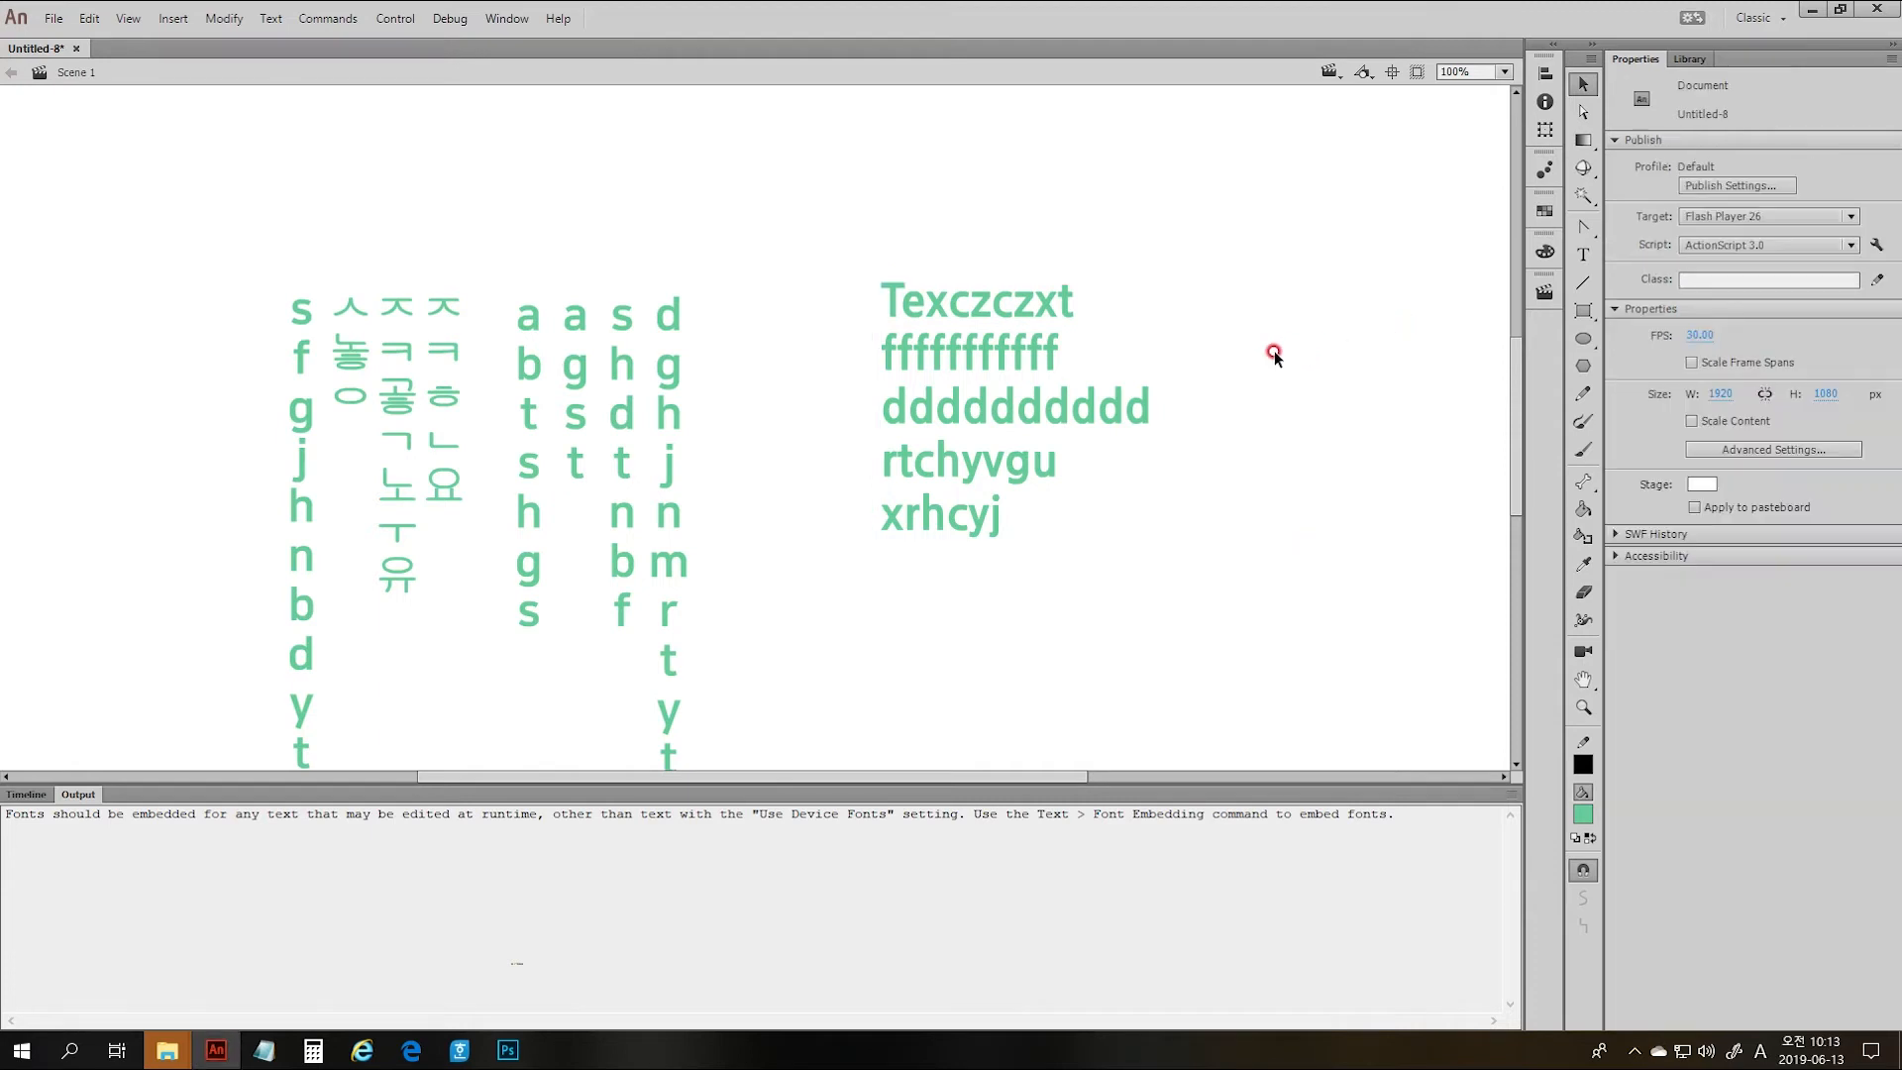
- Examine the font embedding settings for the horizontal text field's font, including its font information and ActionScript linkage and sharing options
click(975, 347)
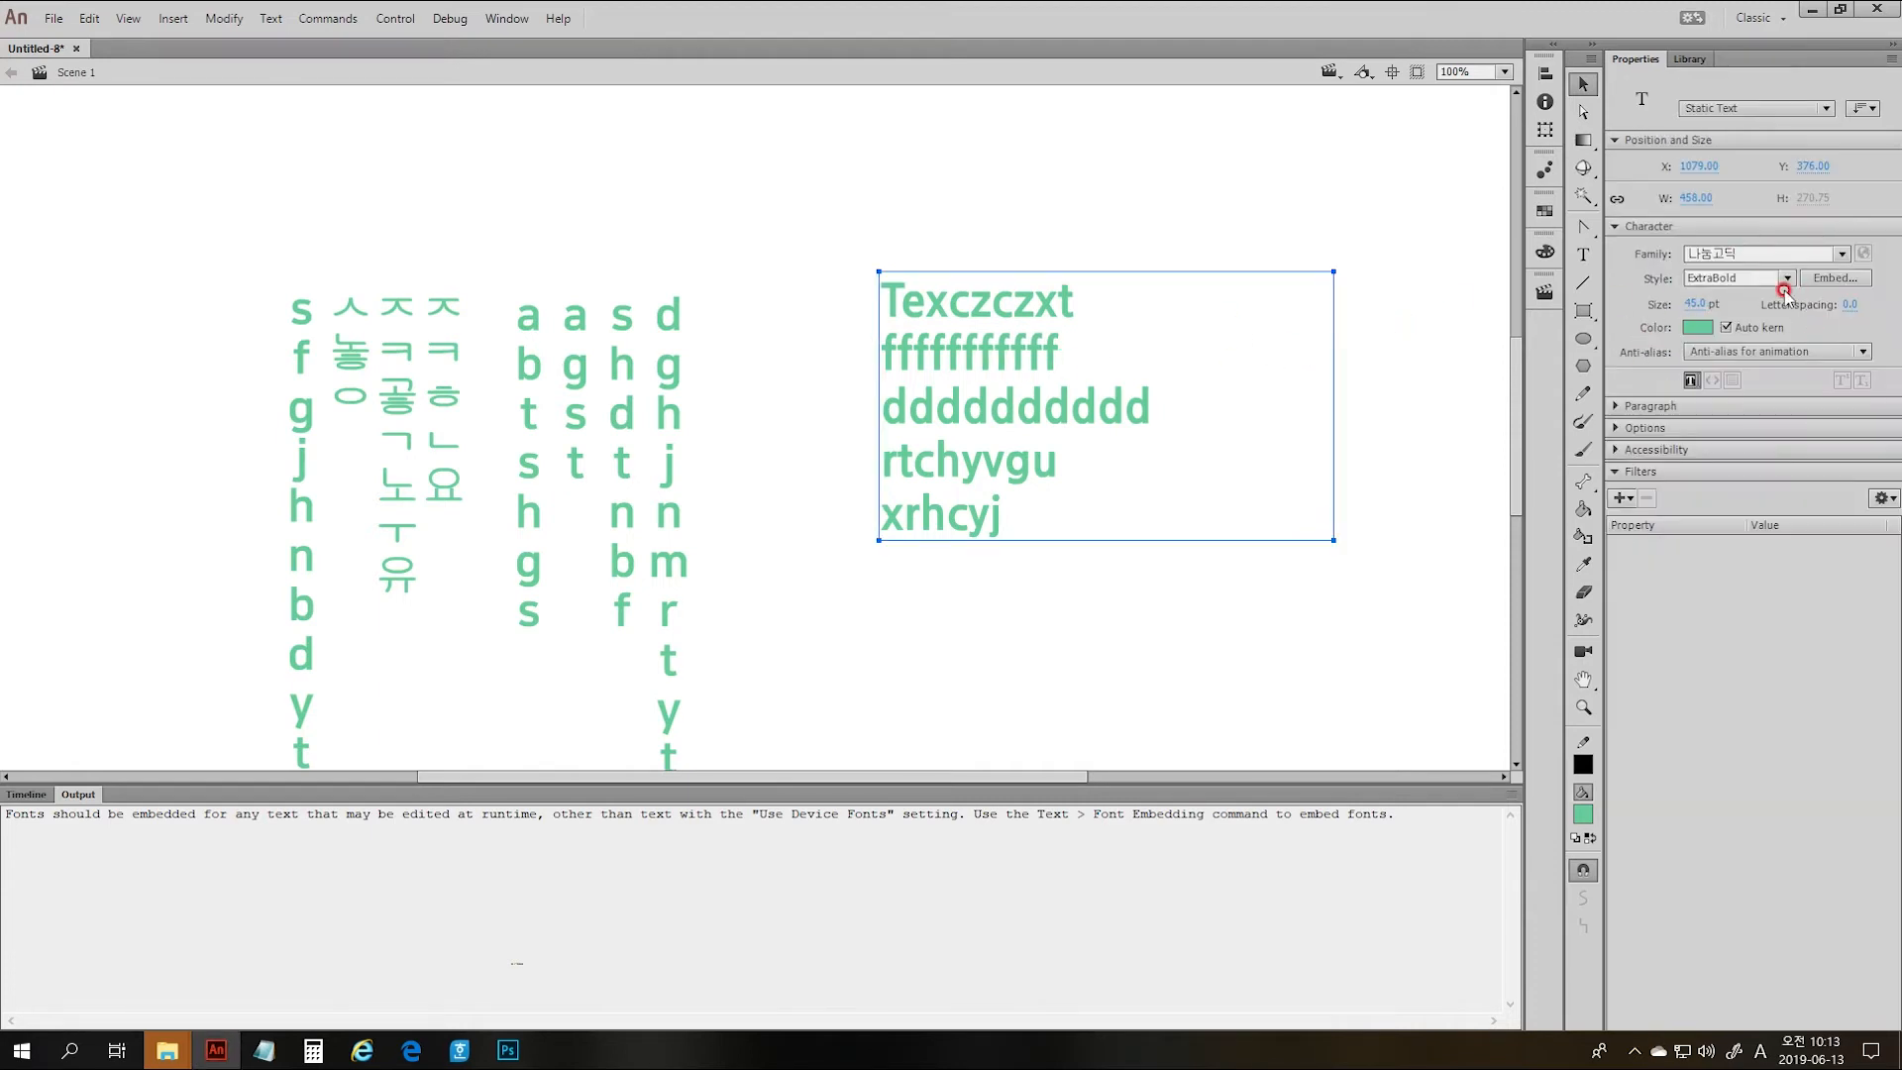
click(1853, 281)
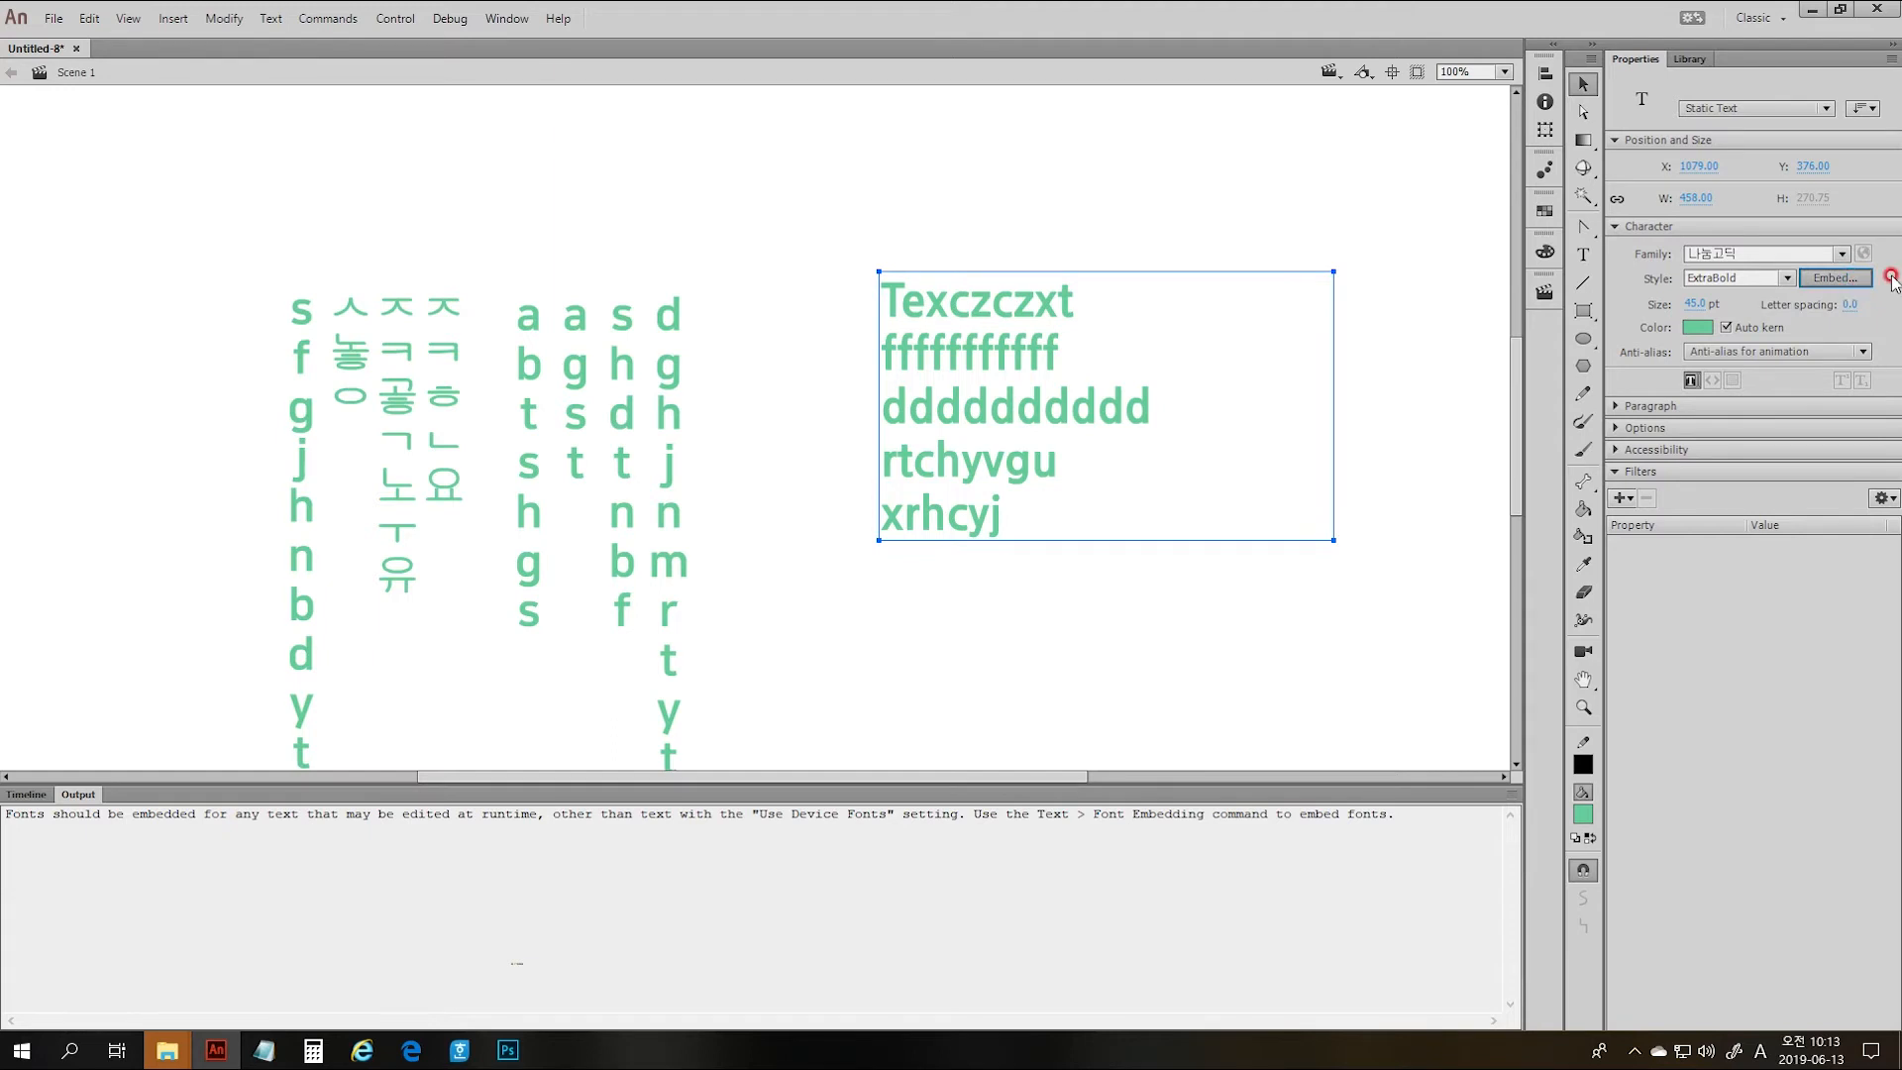
click(601, 474)
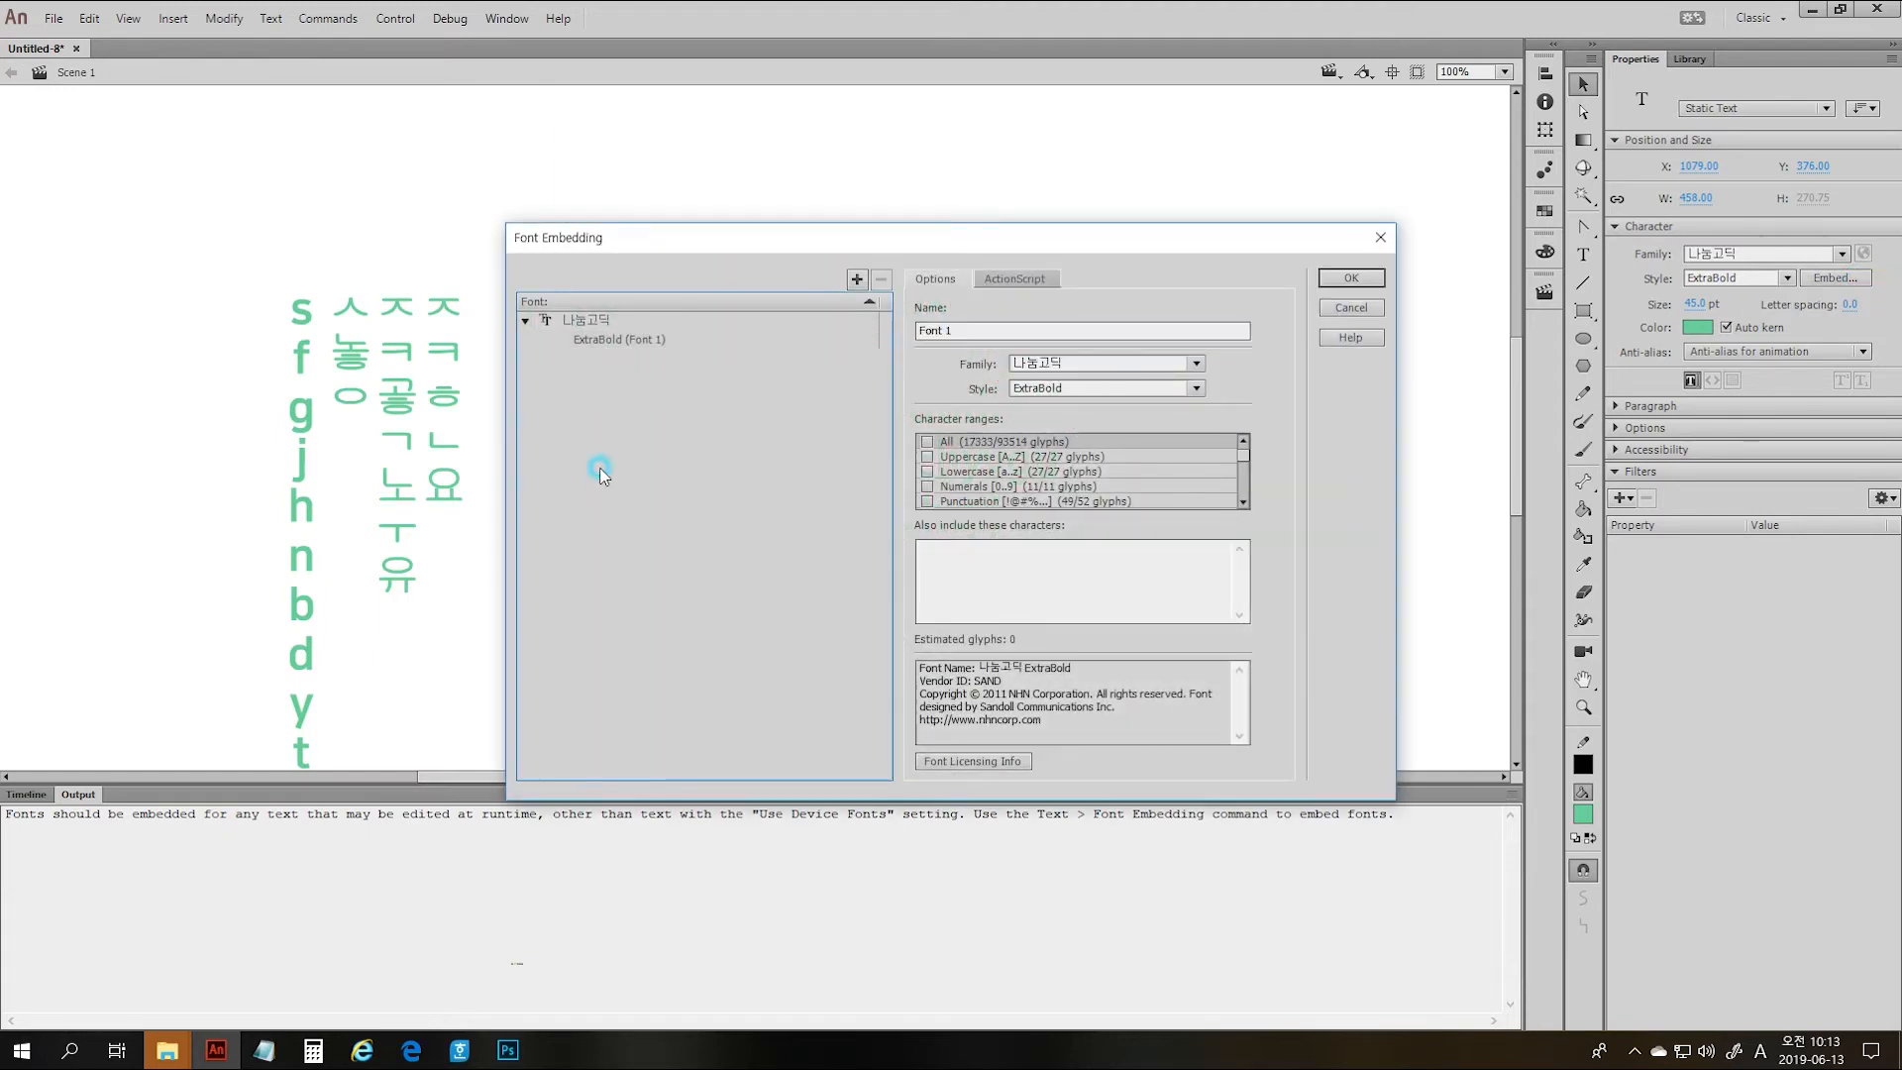
click(612, 340)
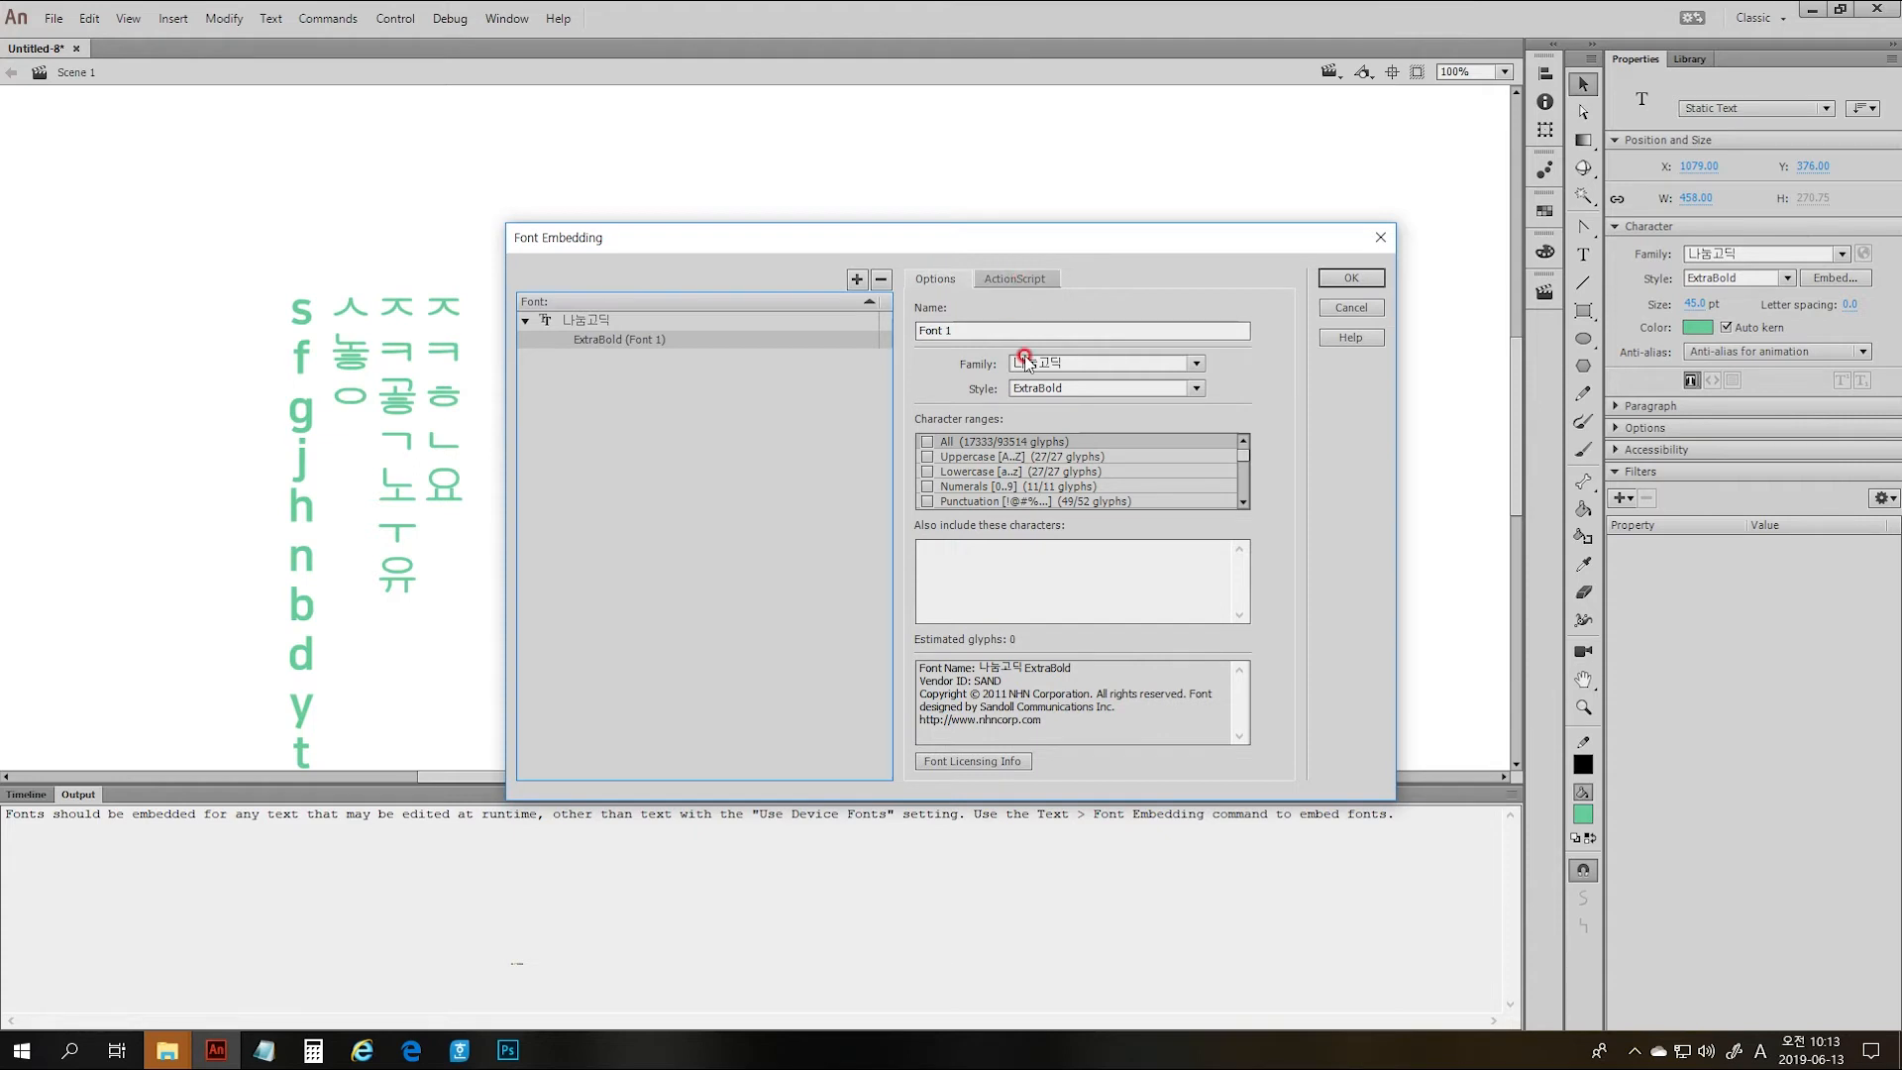
drag(954, 681, 927, 639)
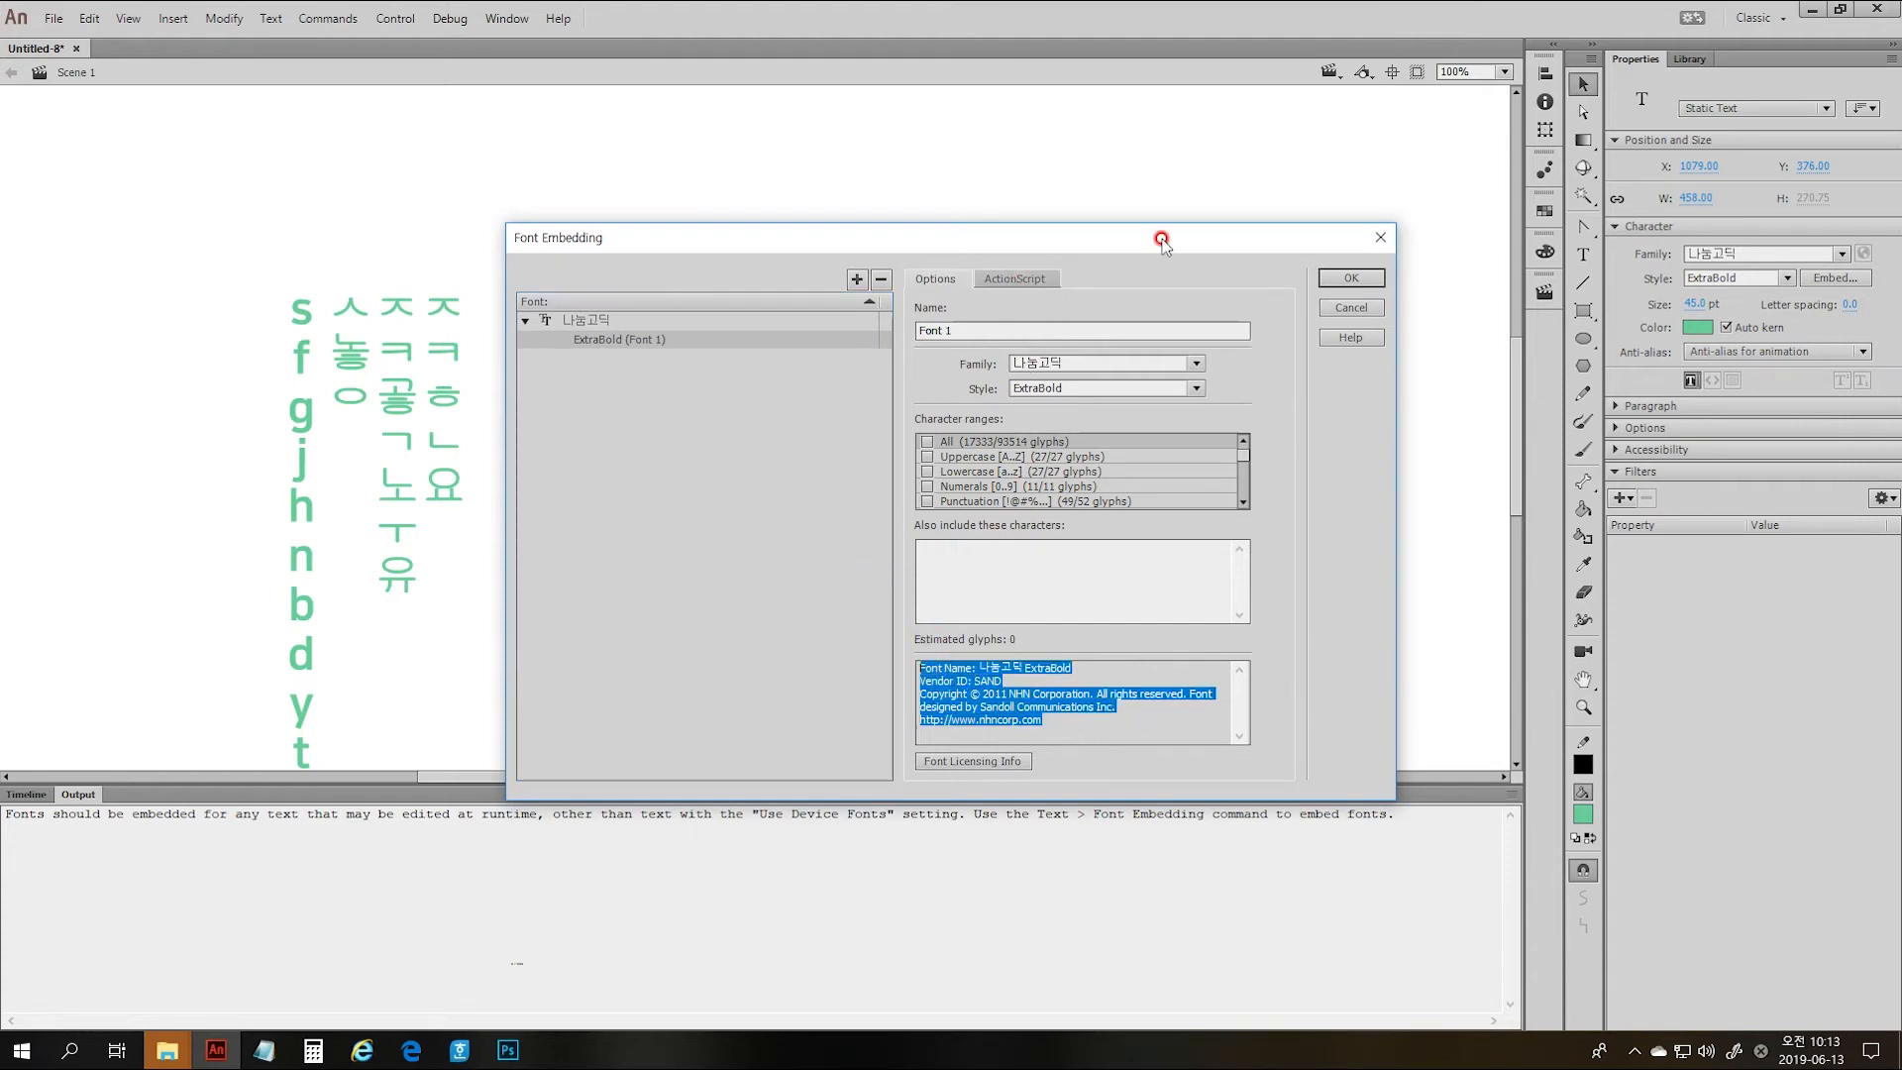
click(1020, 279)
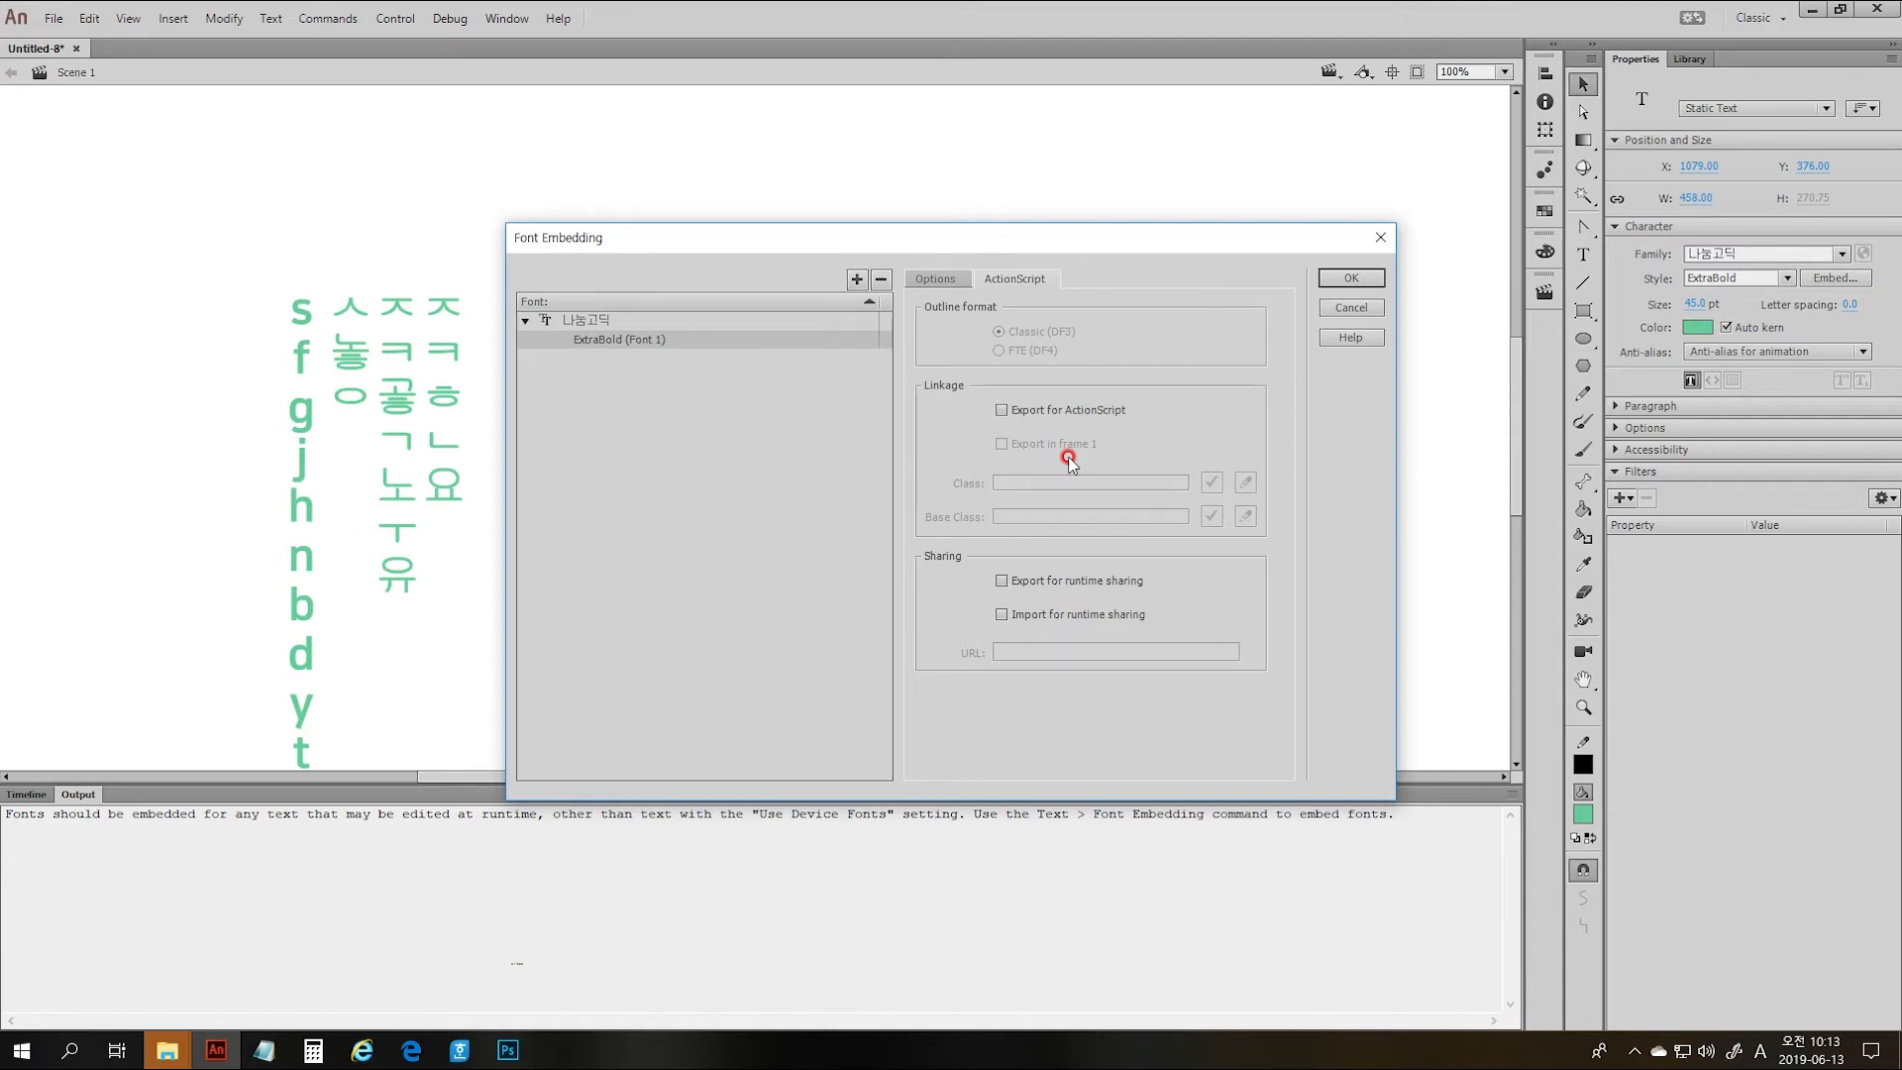
click(947, 287)
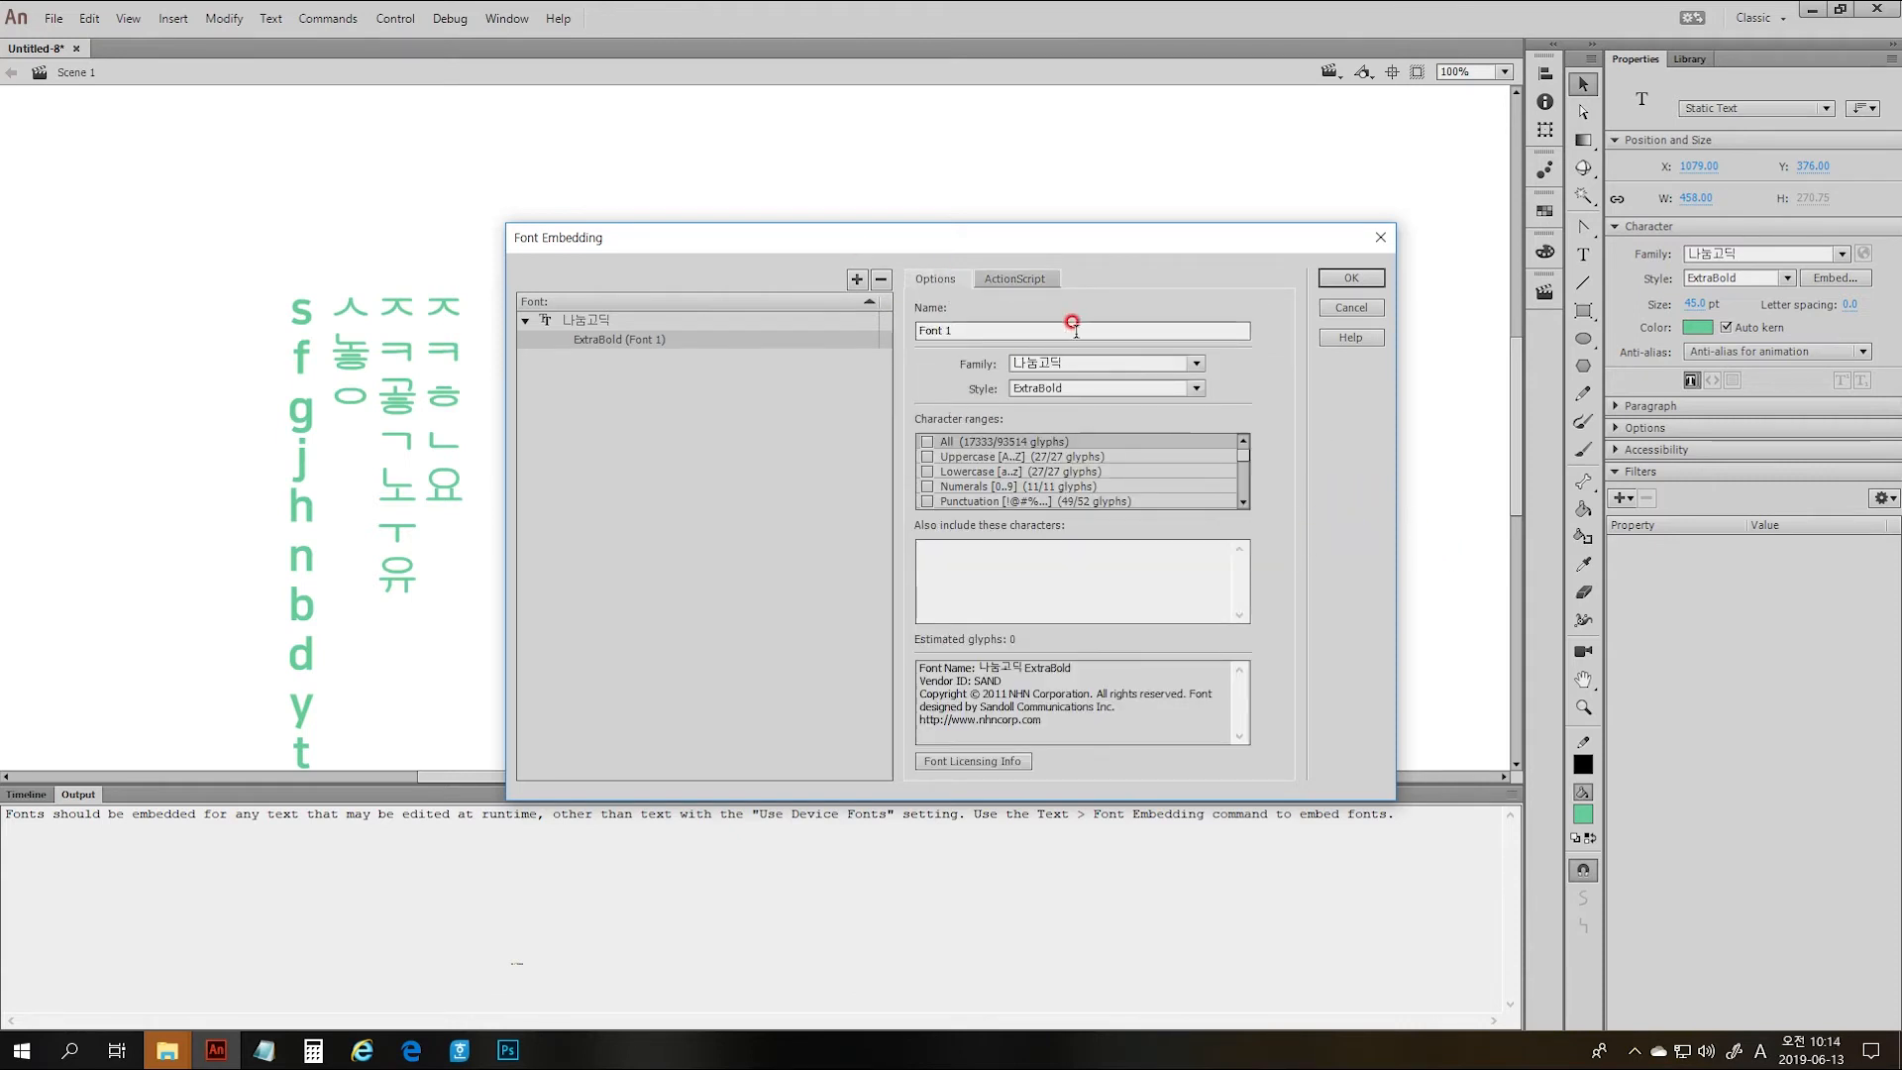
click(995, 329)
click(1356, 279)
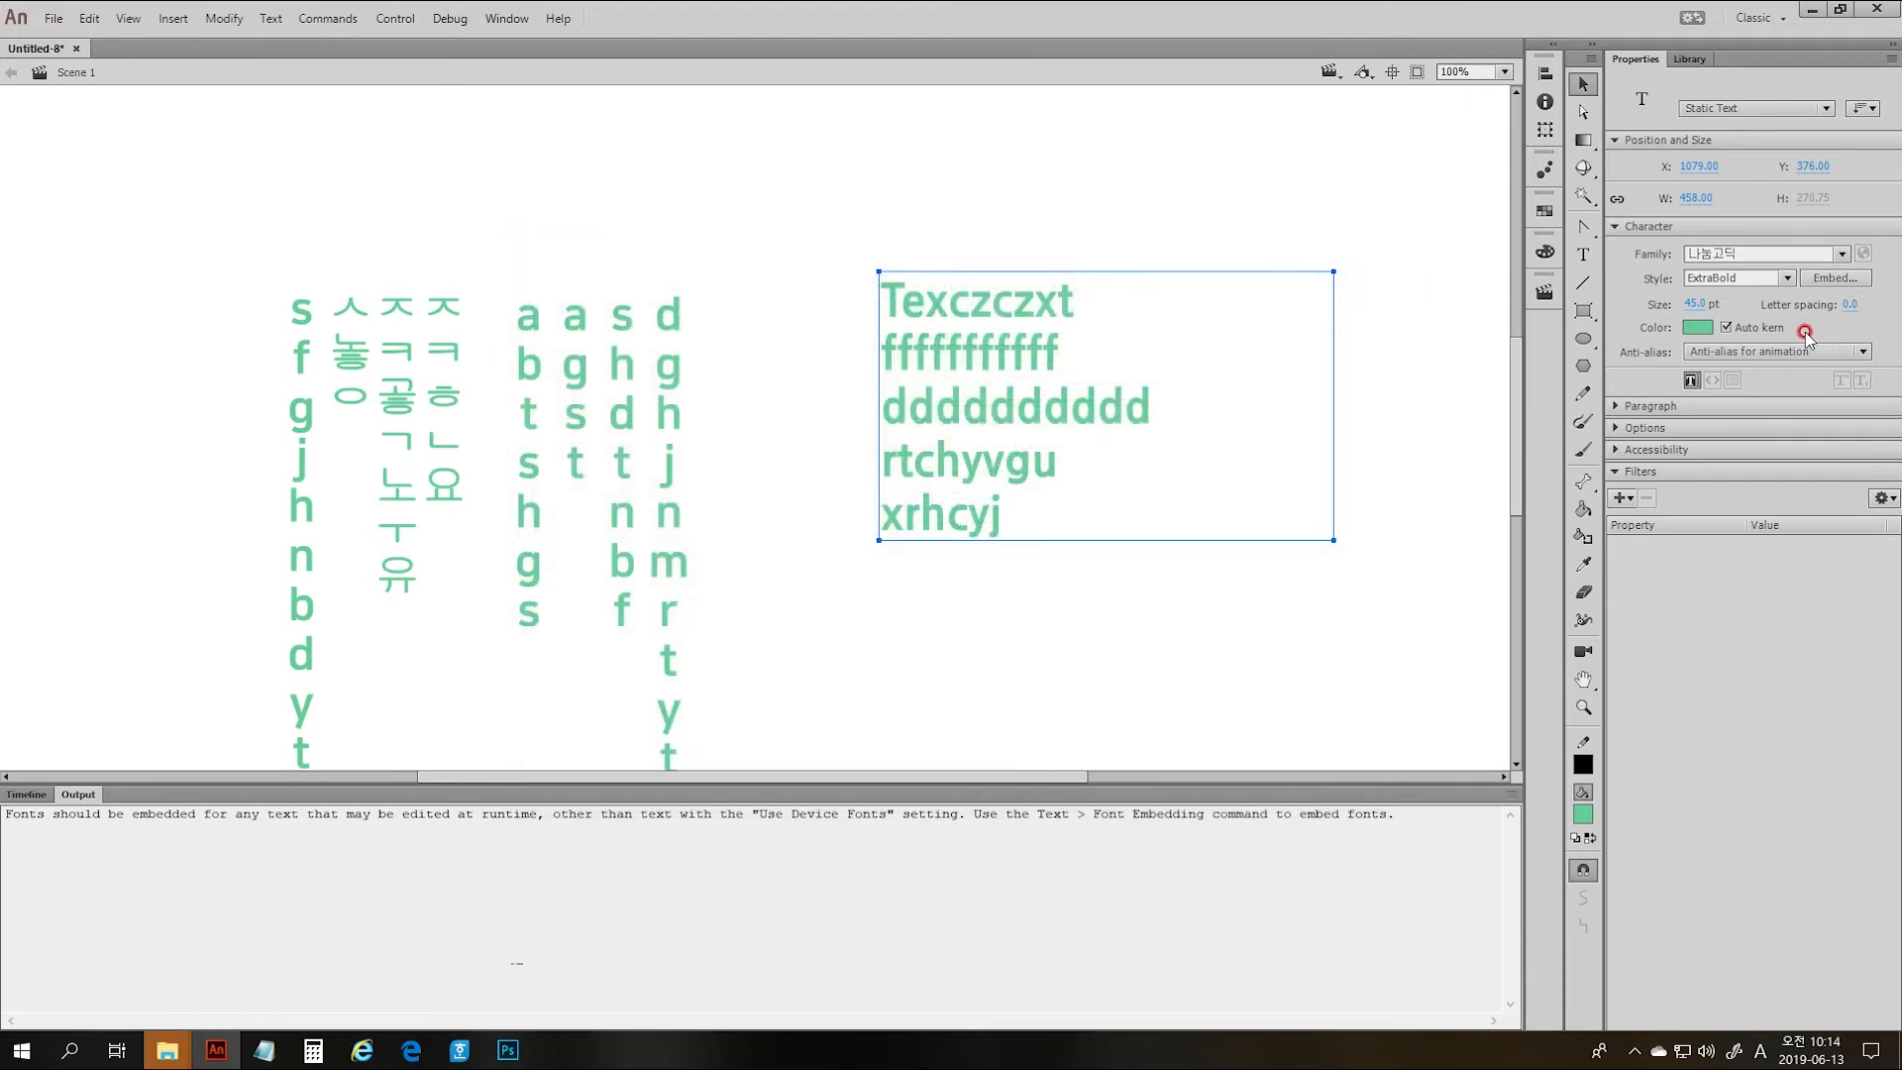
- Name the embedded 나눔고딕 ExtraBold font Font02 in the font embedding settings
click(1834, 277)
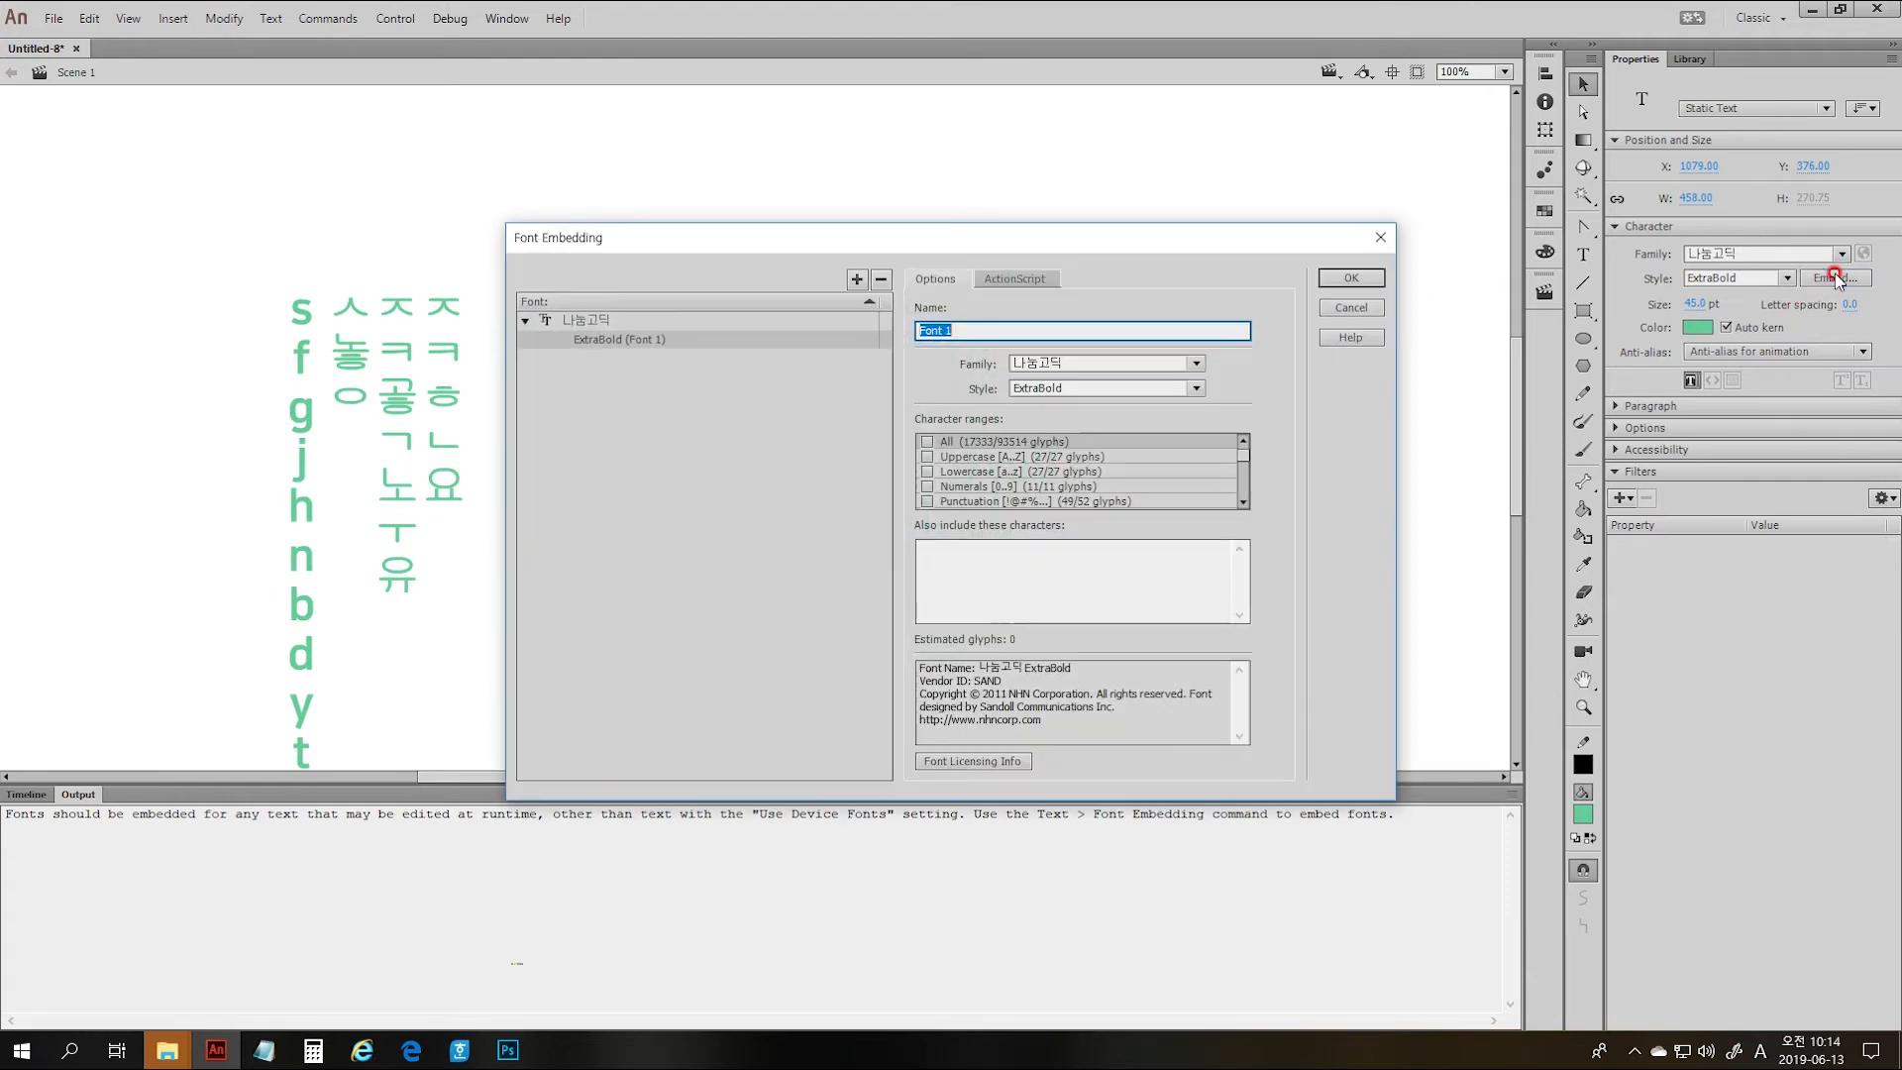
click(957, 329)
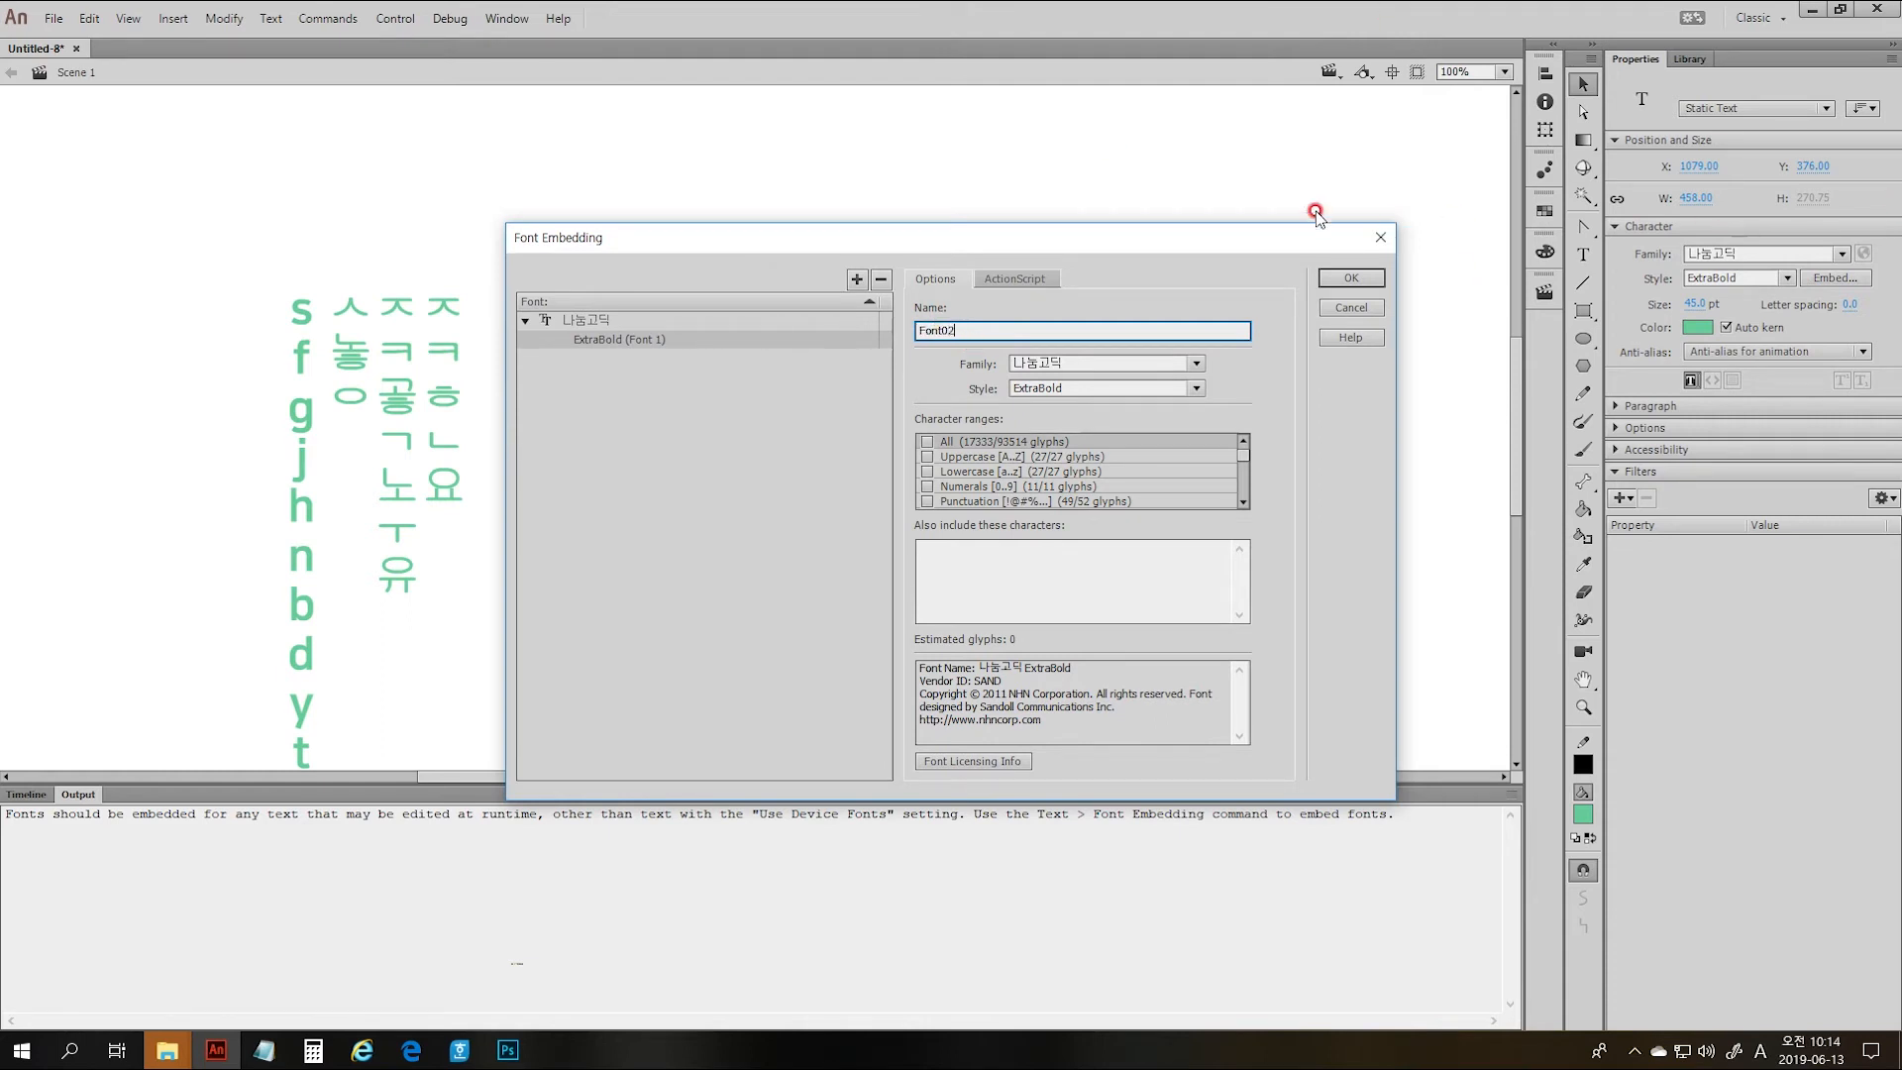
click(1351, 278)
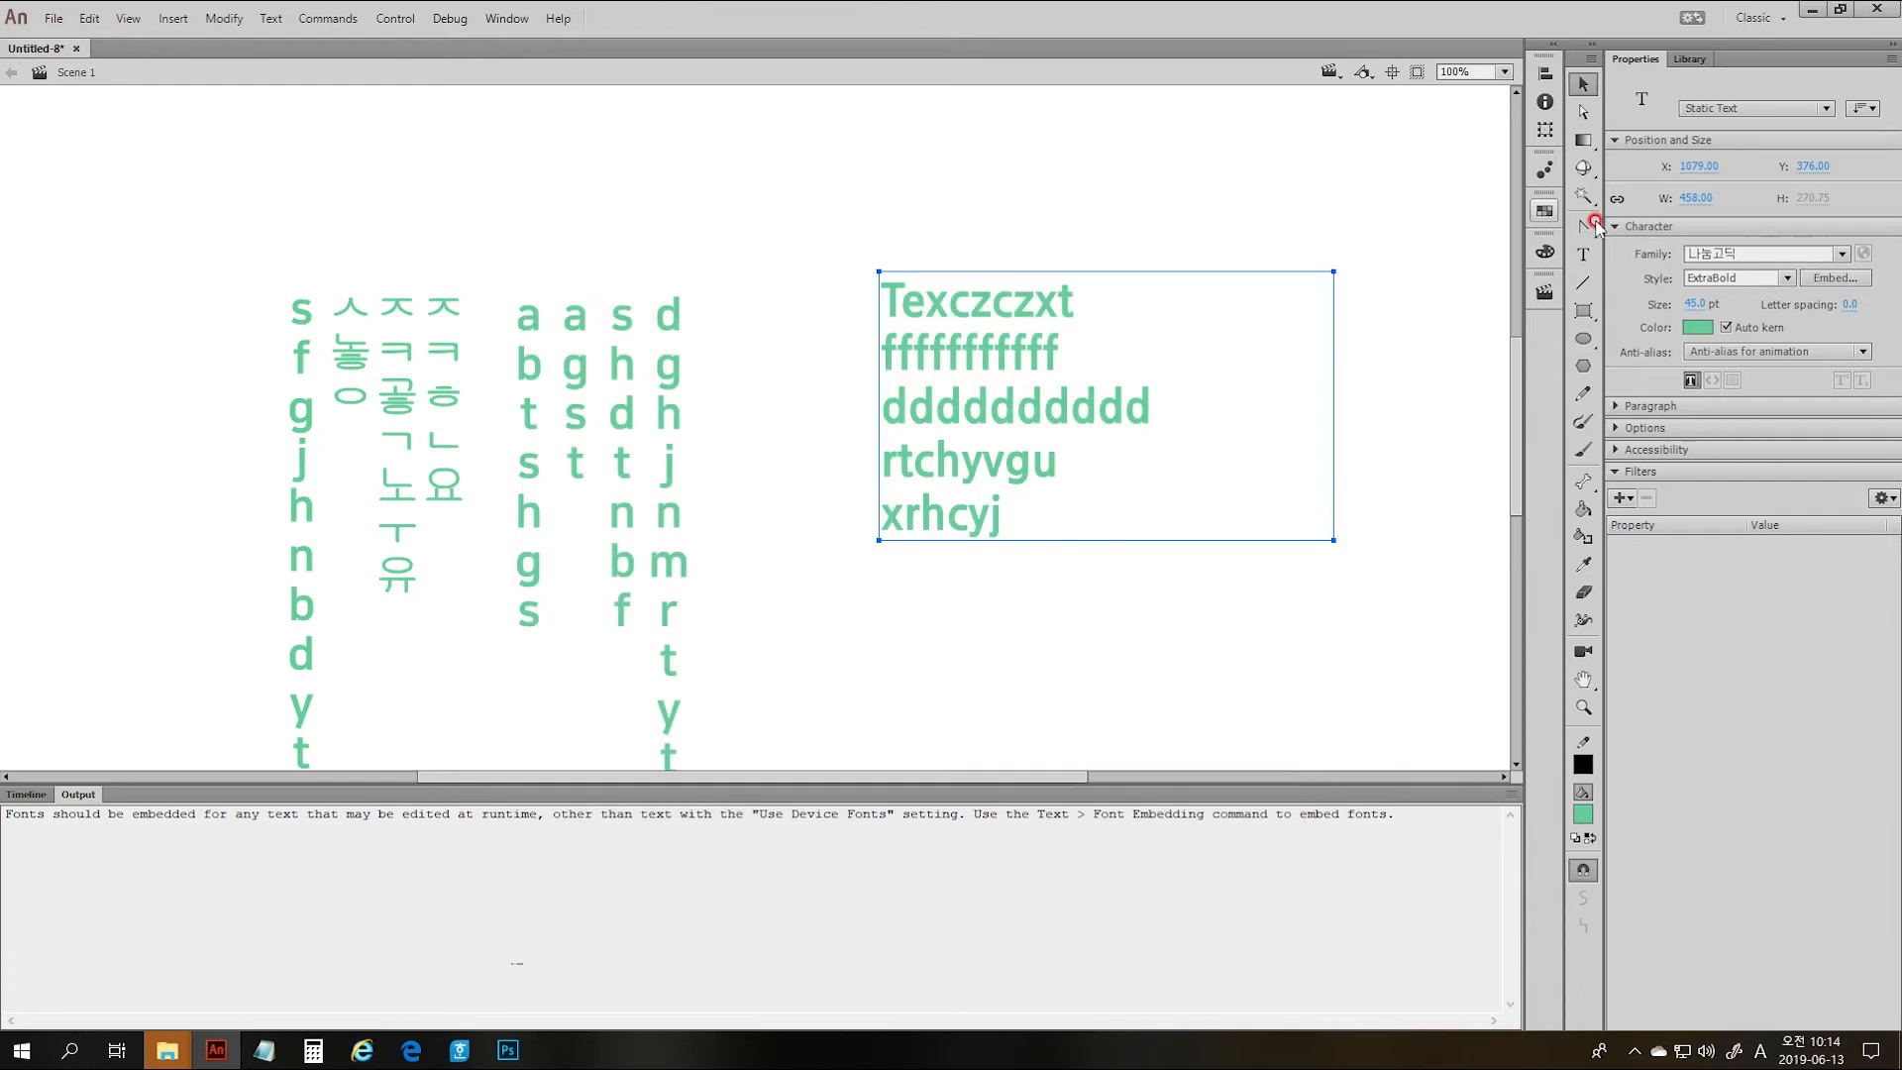
- Examine the embedded 나눔고딕 ExtraBold (Font02) entry in the font embedding settings and leave them without changes
click(1835, 277)
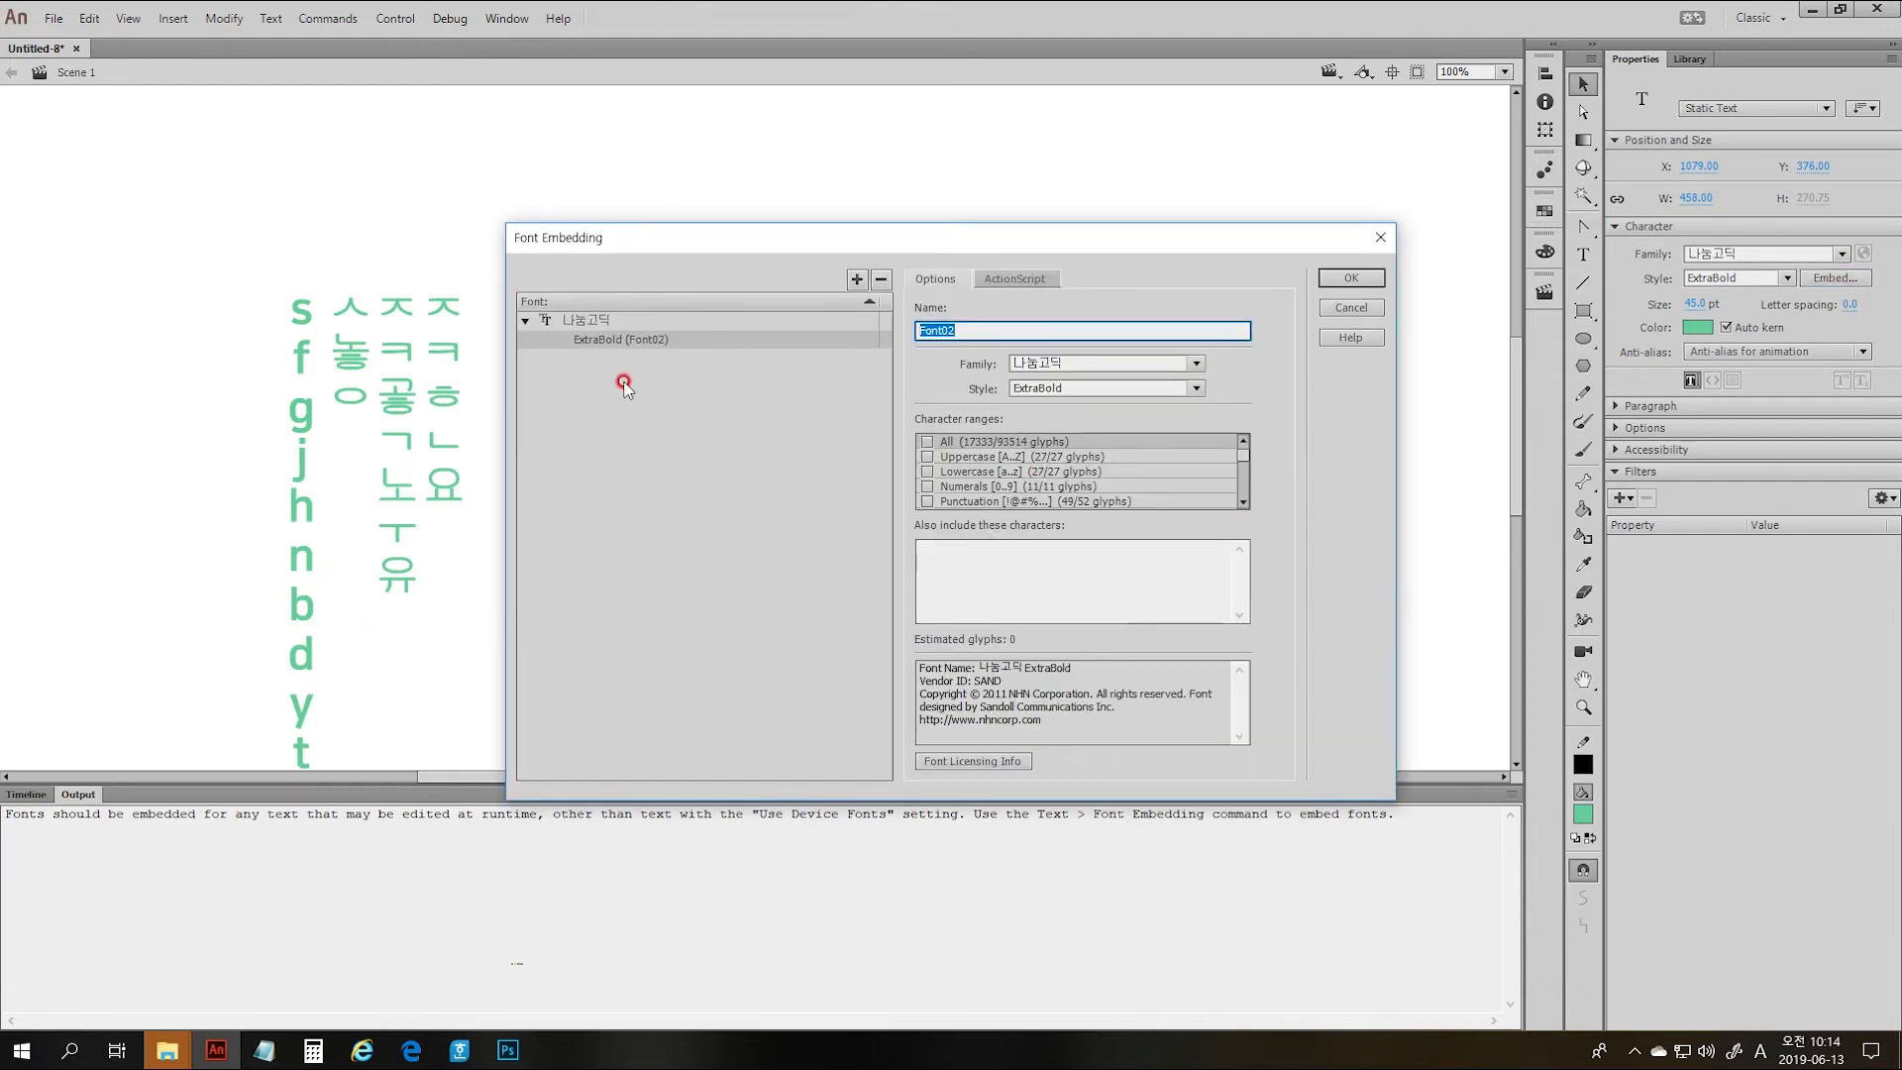
click(665, 342)
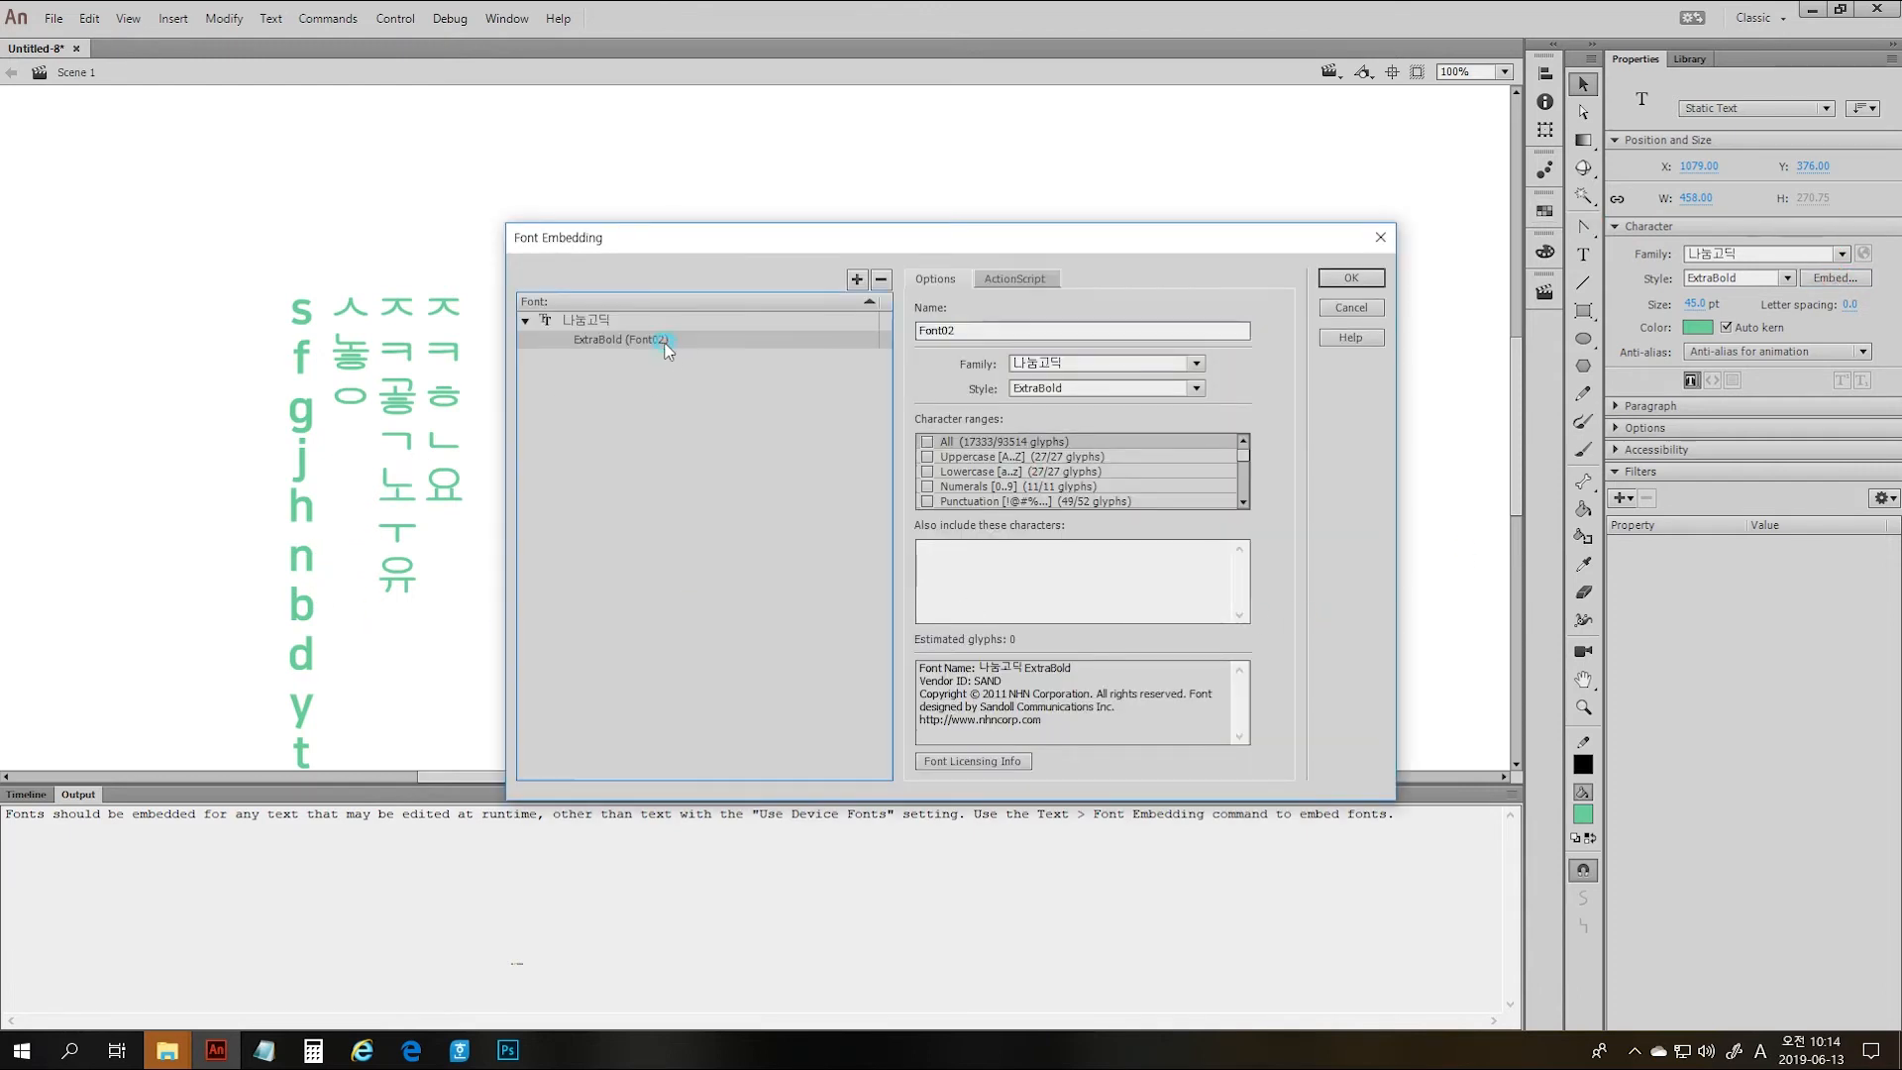
double_click(580, 325)
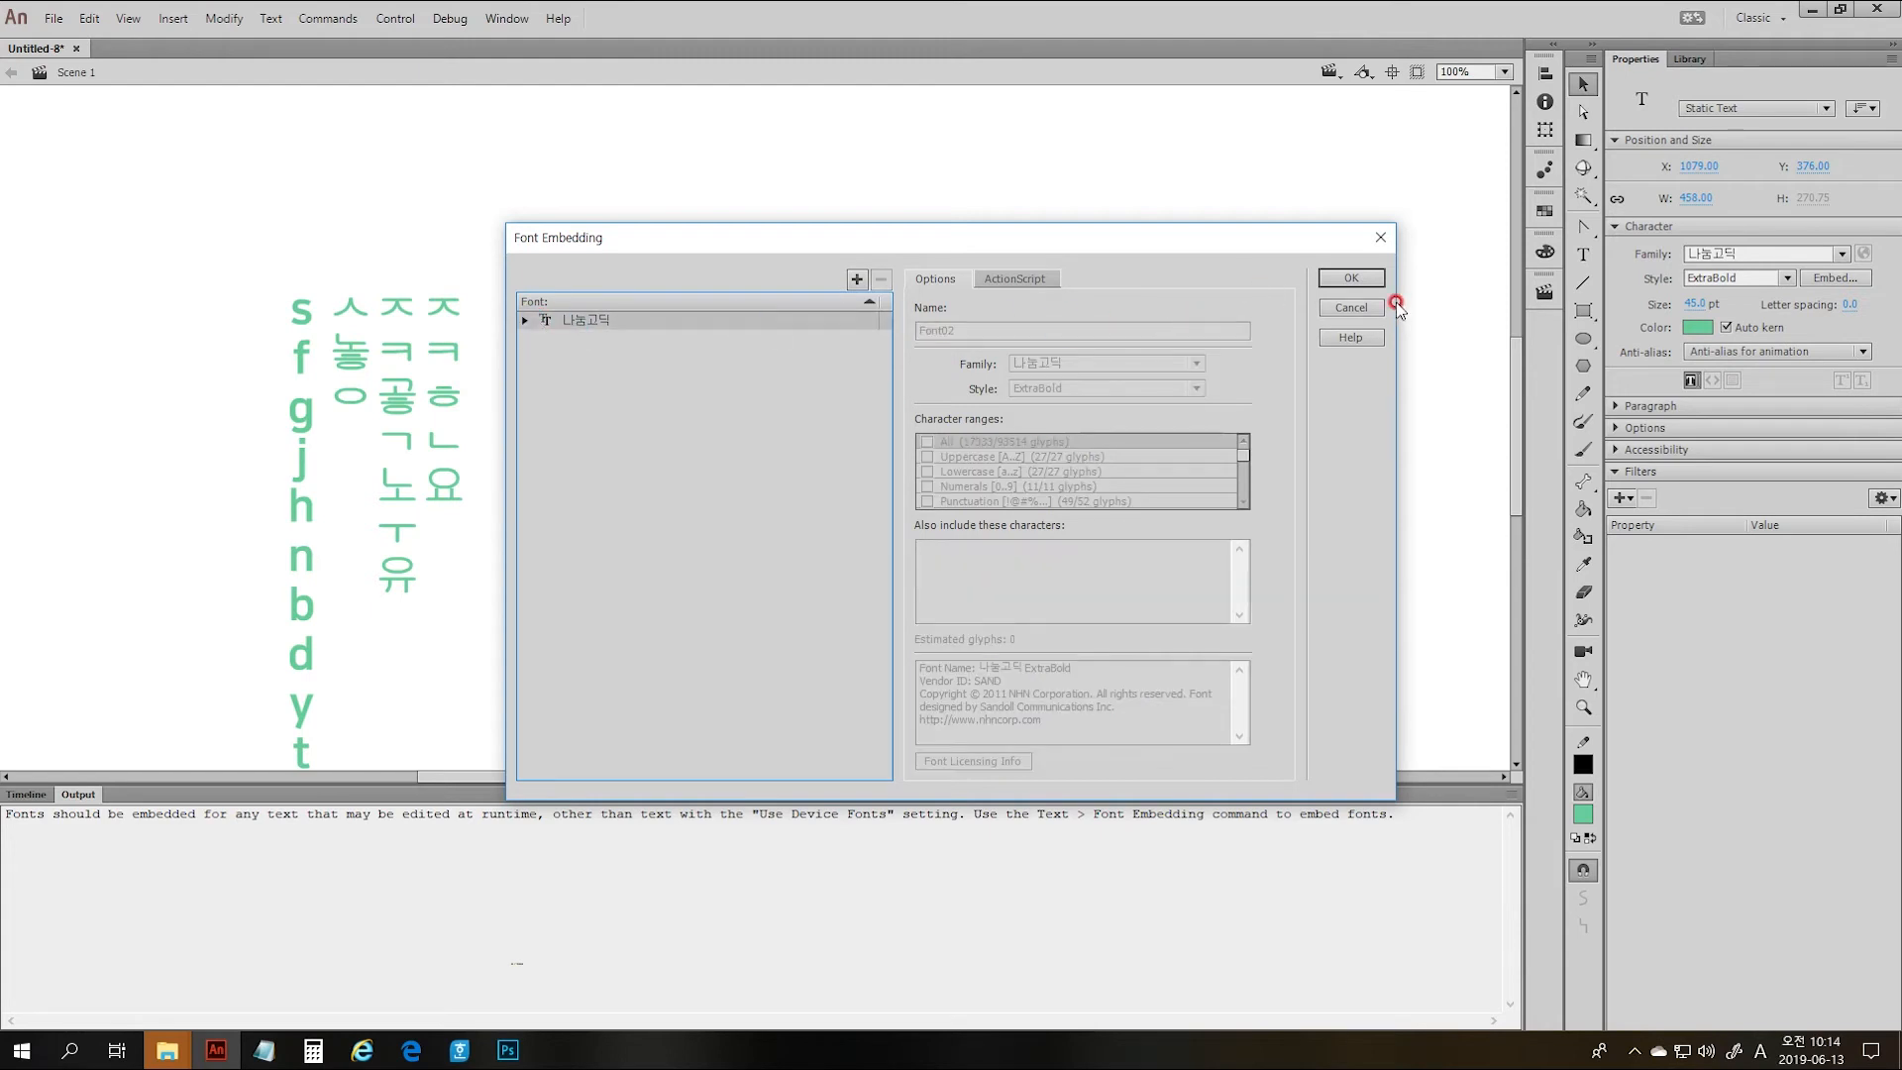
click(1365, 307)
- Set the horizontal text field's font family to 맑은 고딕 and check the Semilight entry in the font embedding settings without applying it
click(1841, 254)
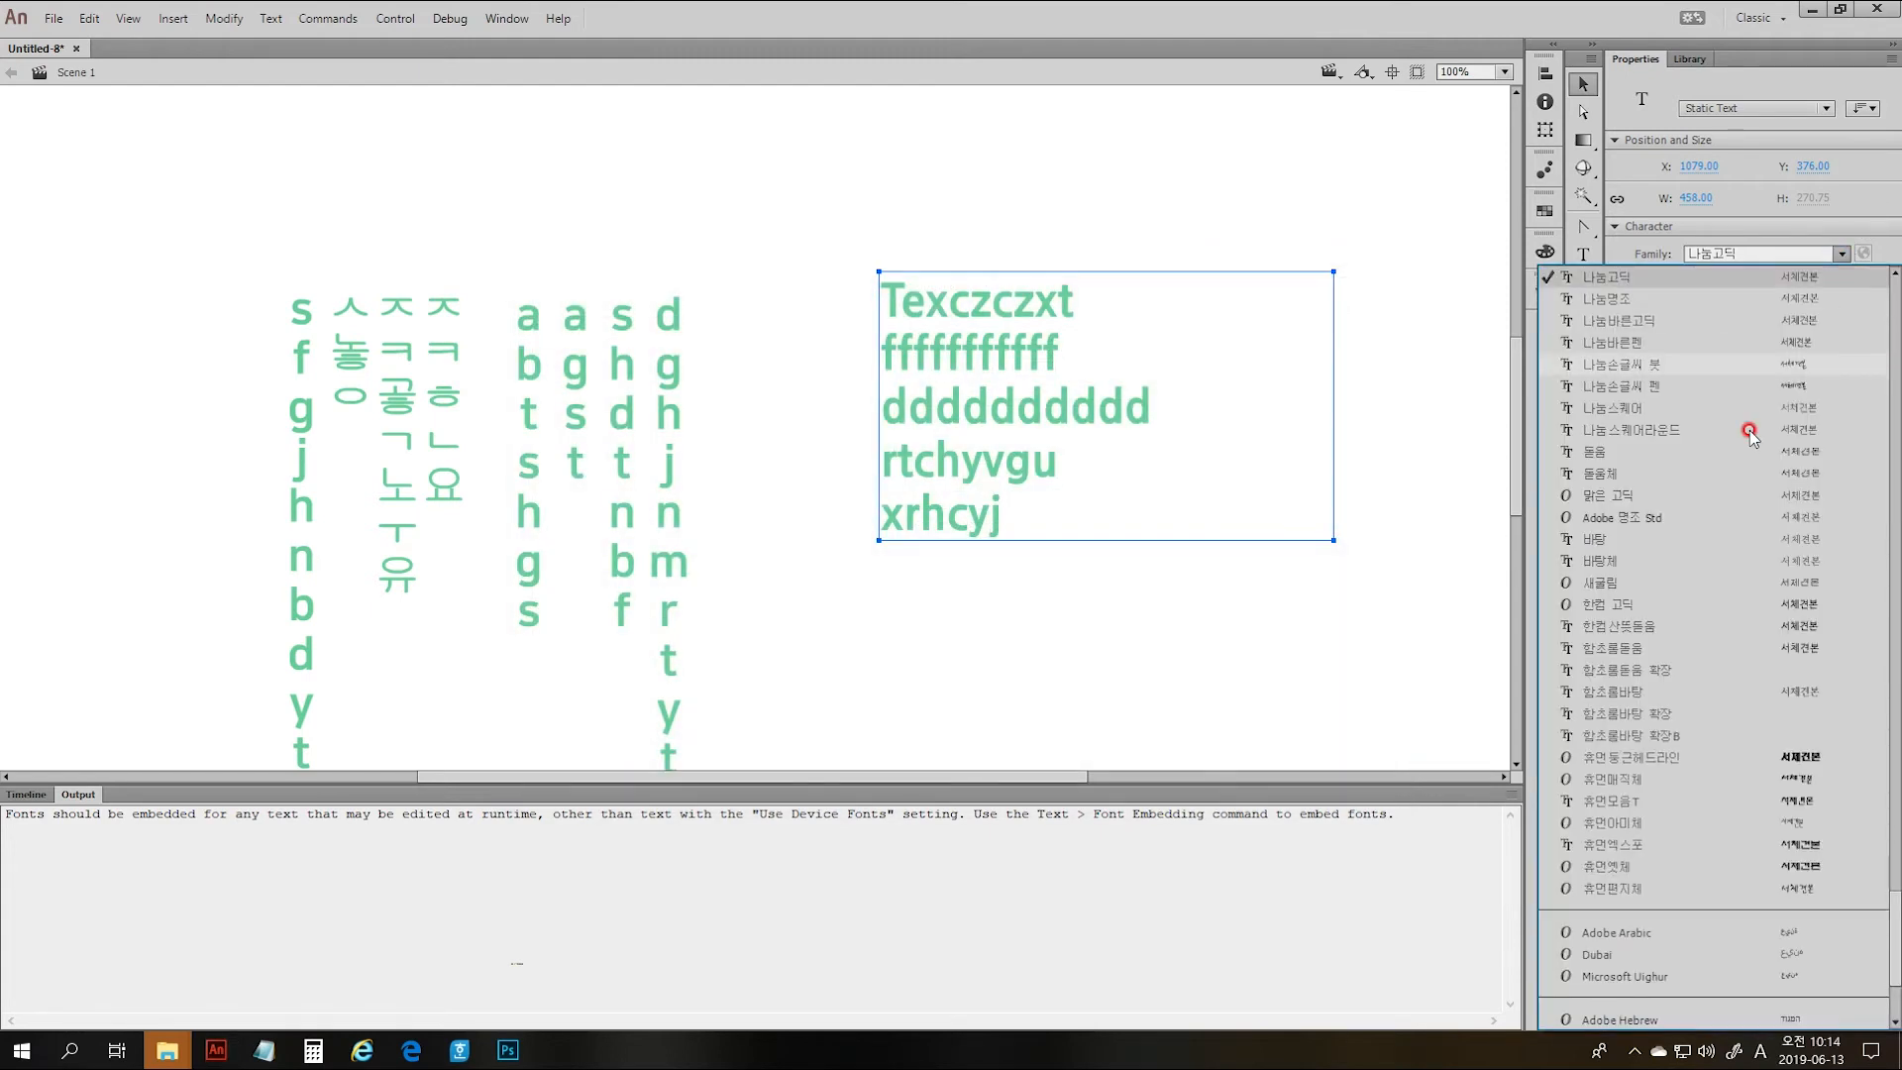
click(1734, 515)
click(1848, 279)
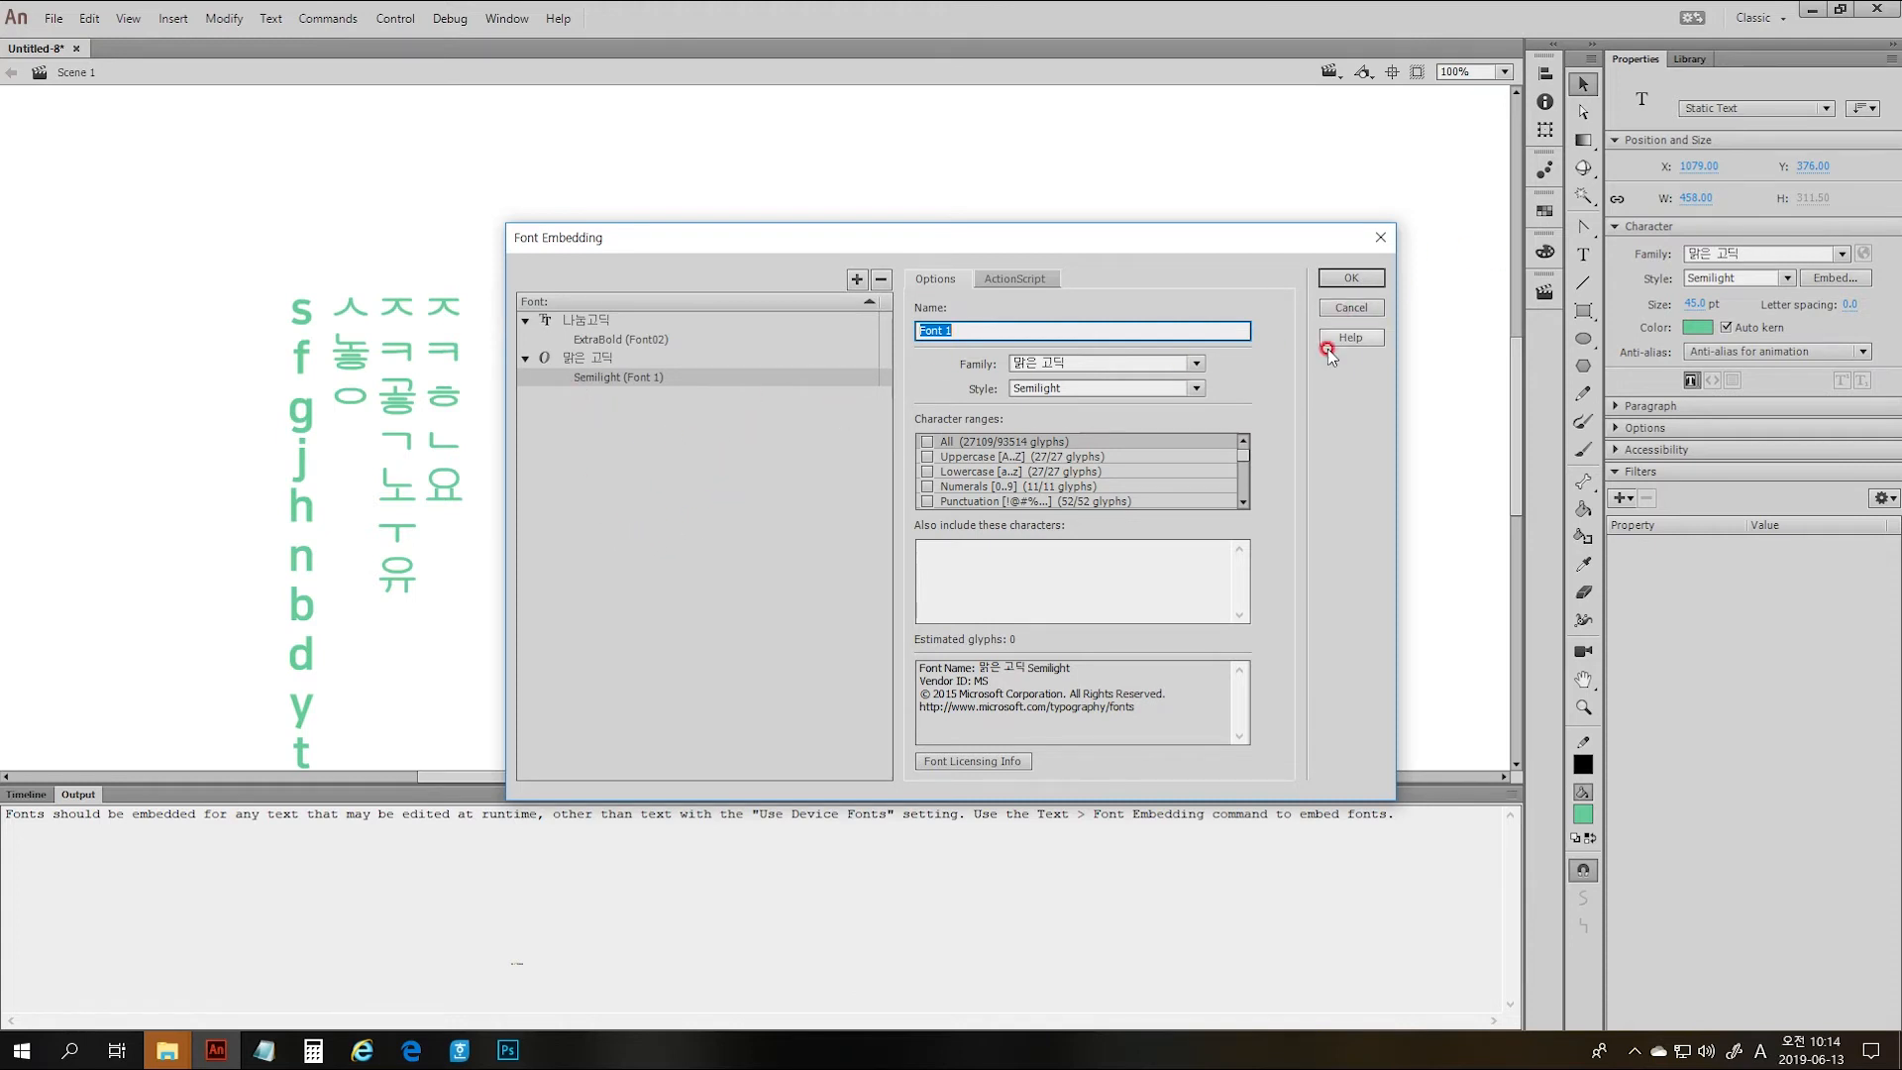
click(1351, 308)
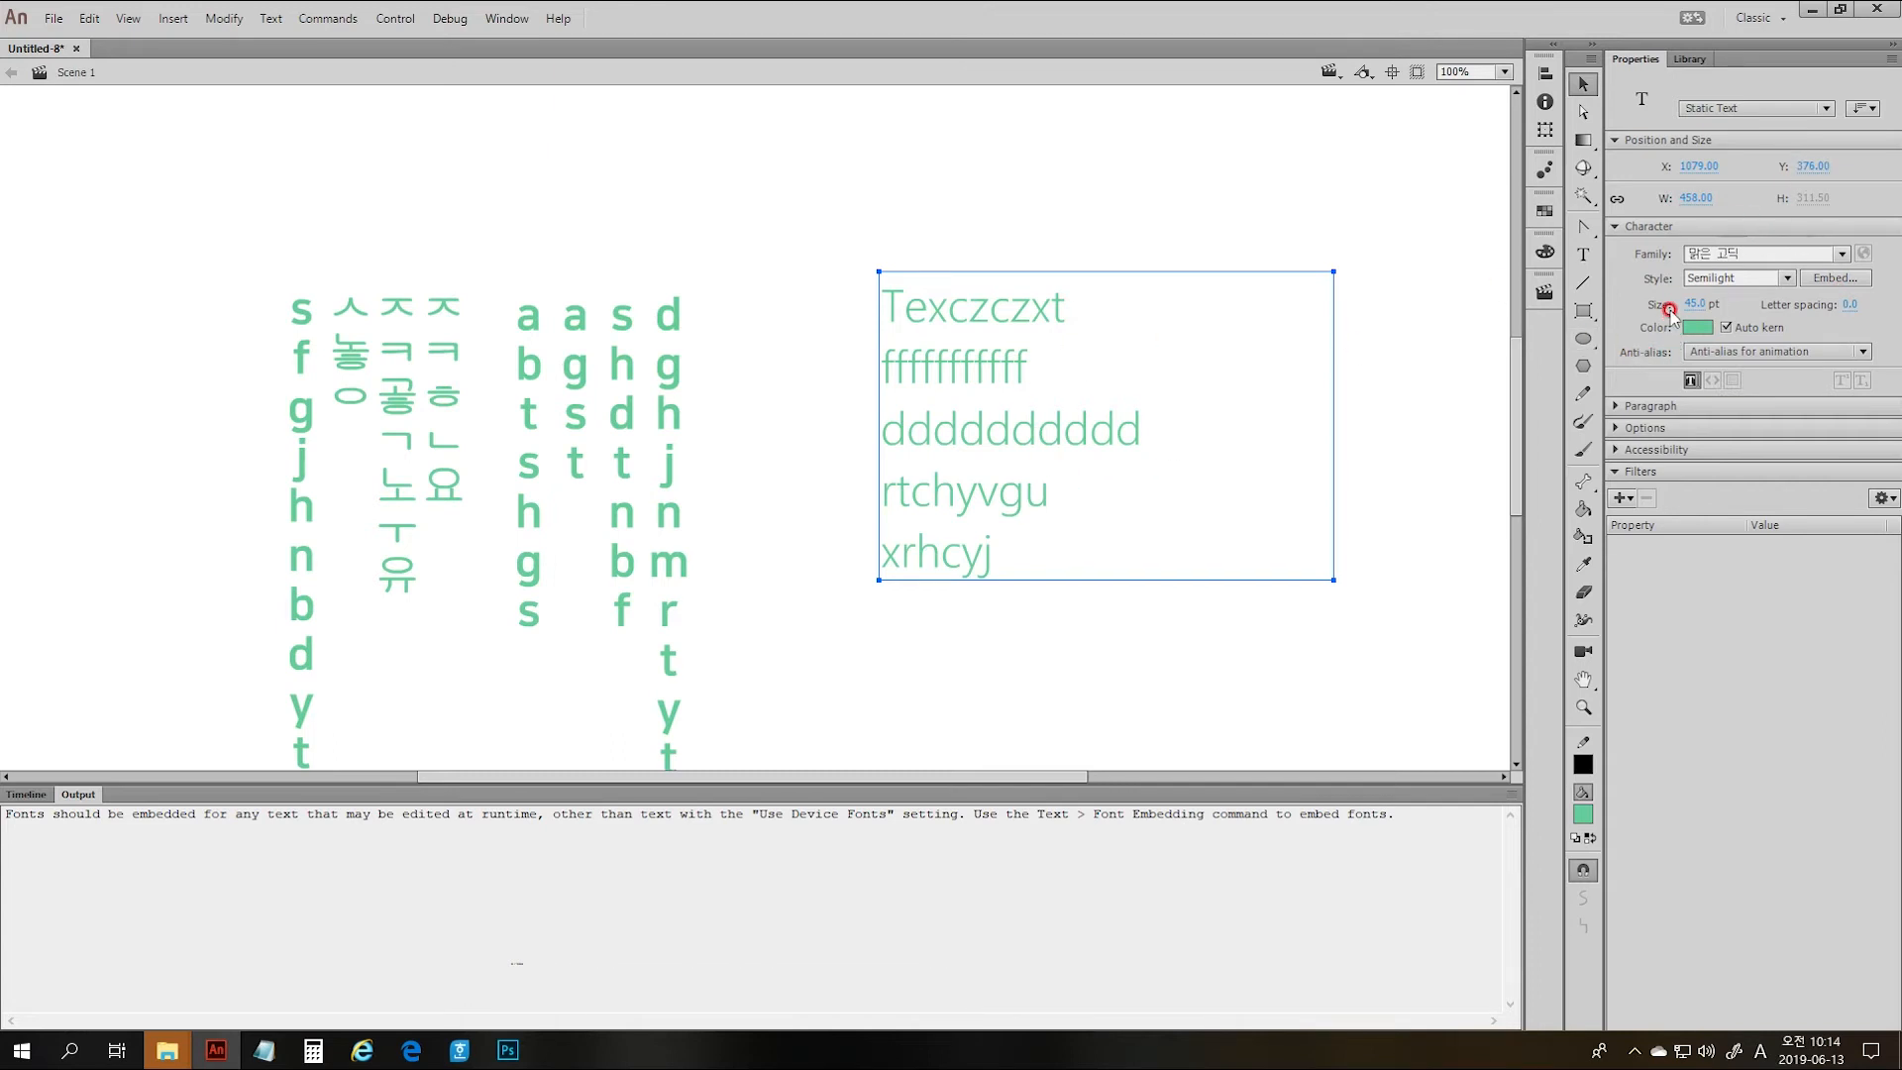
- Try font sizes of 96, 200 and 8 pt on the horizontal text field and settle on 51 pt
drag(1696, 307, 1870, 310)
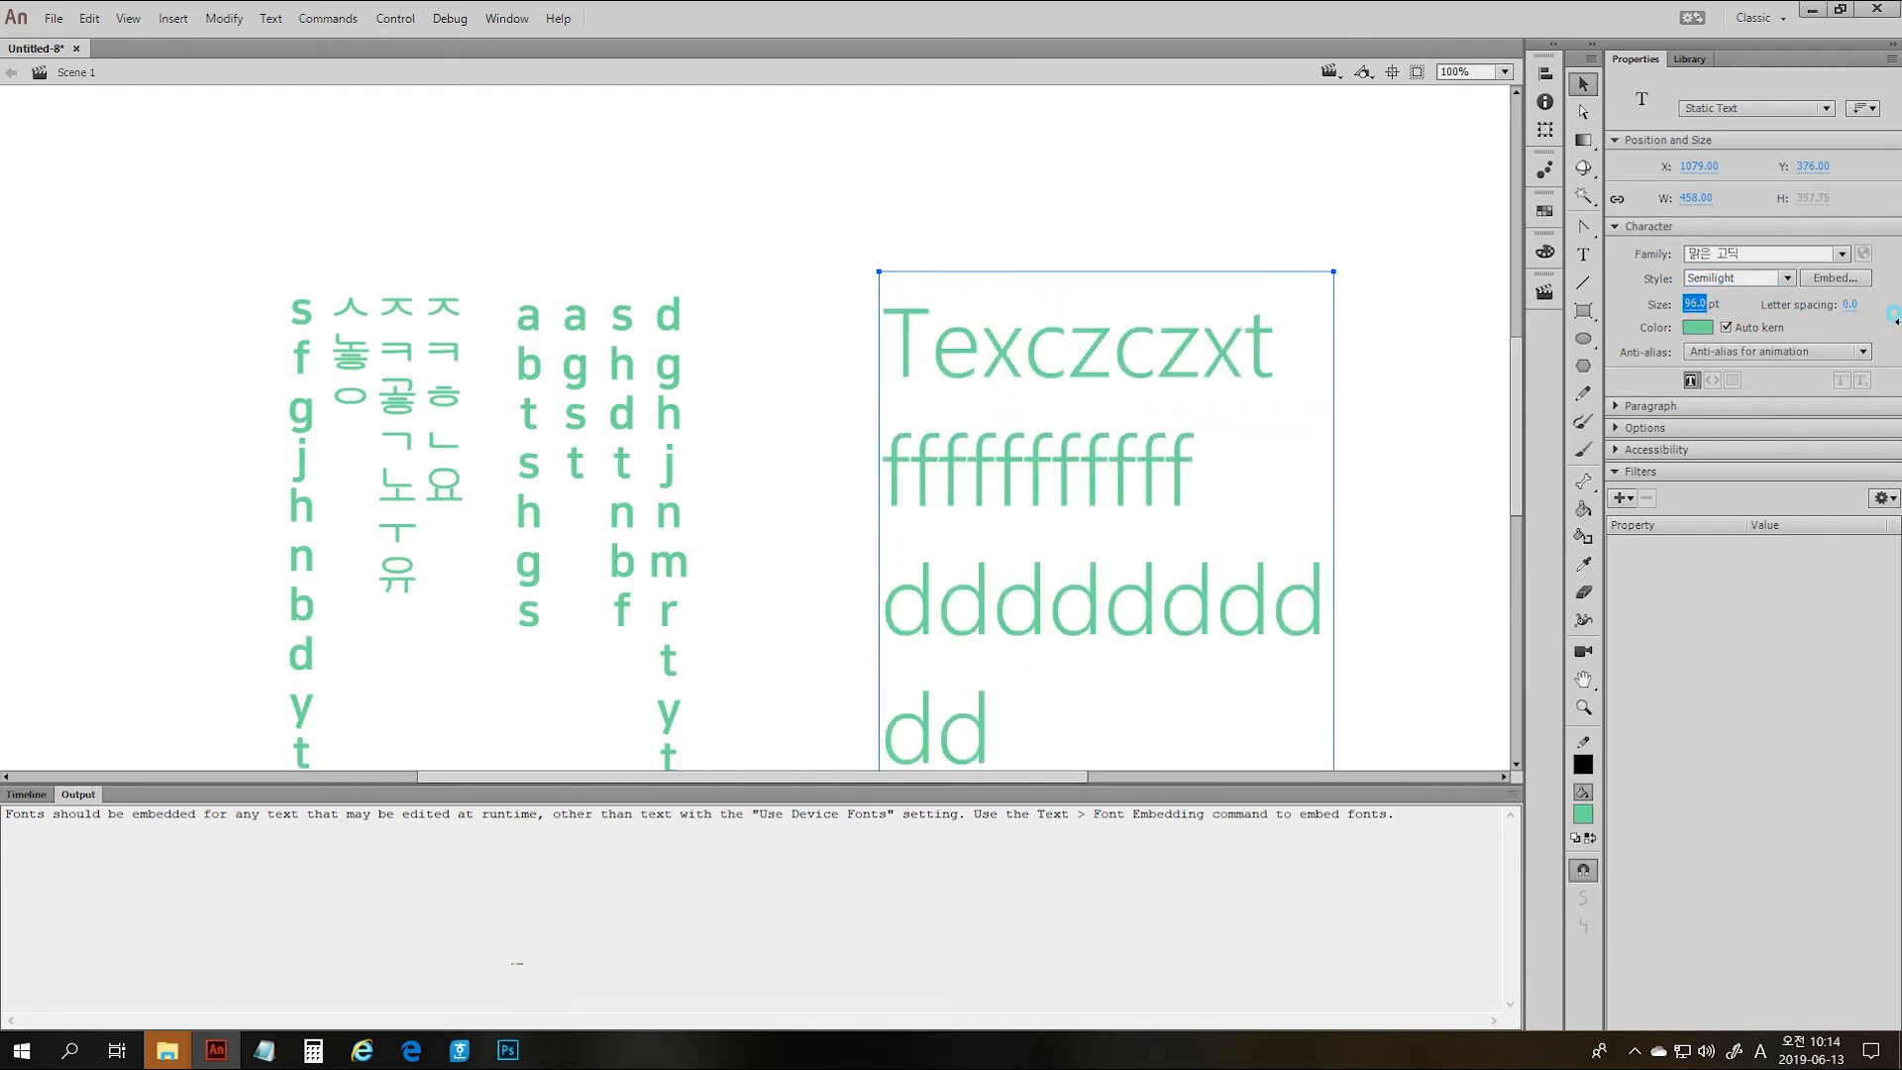
drag(1725, 315, 1702, 309)
click(1698, 304)
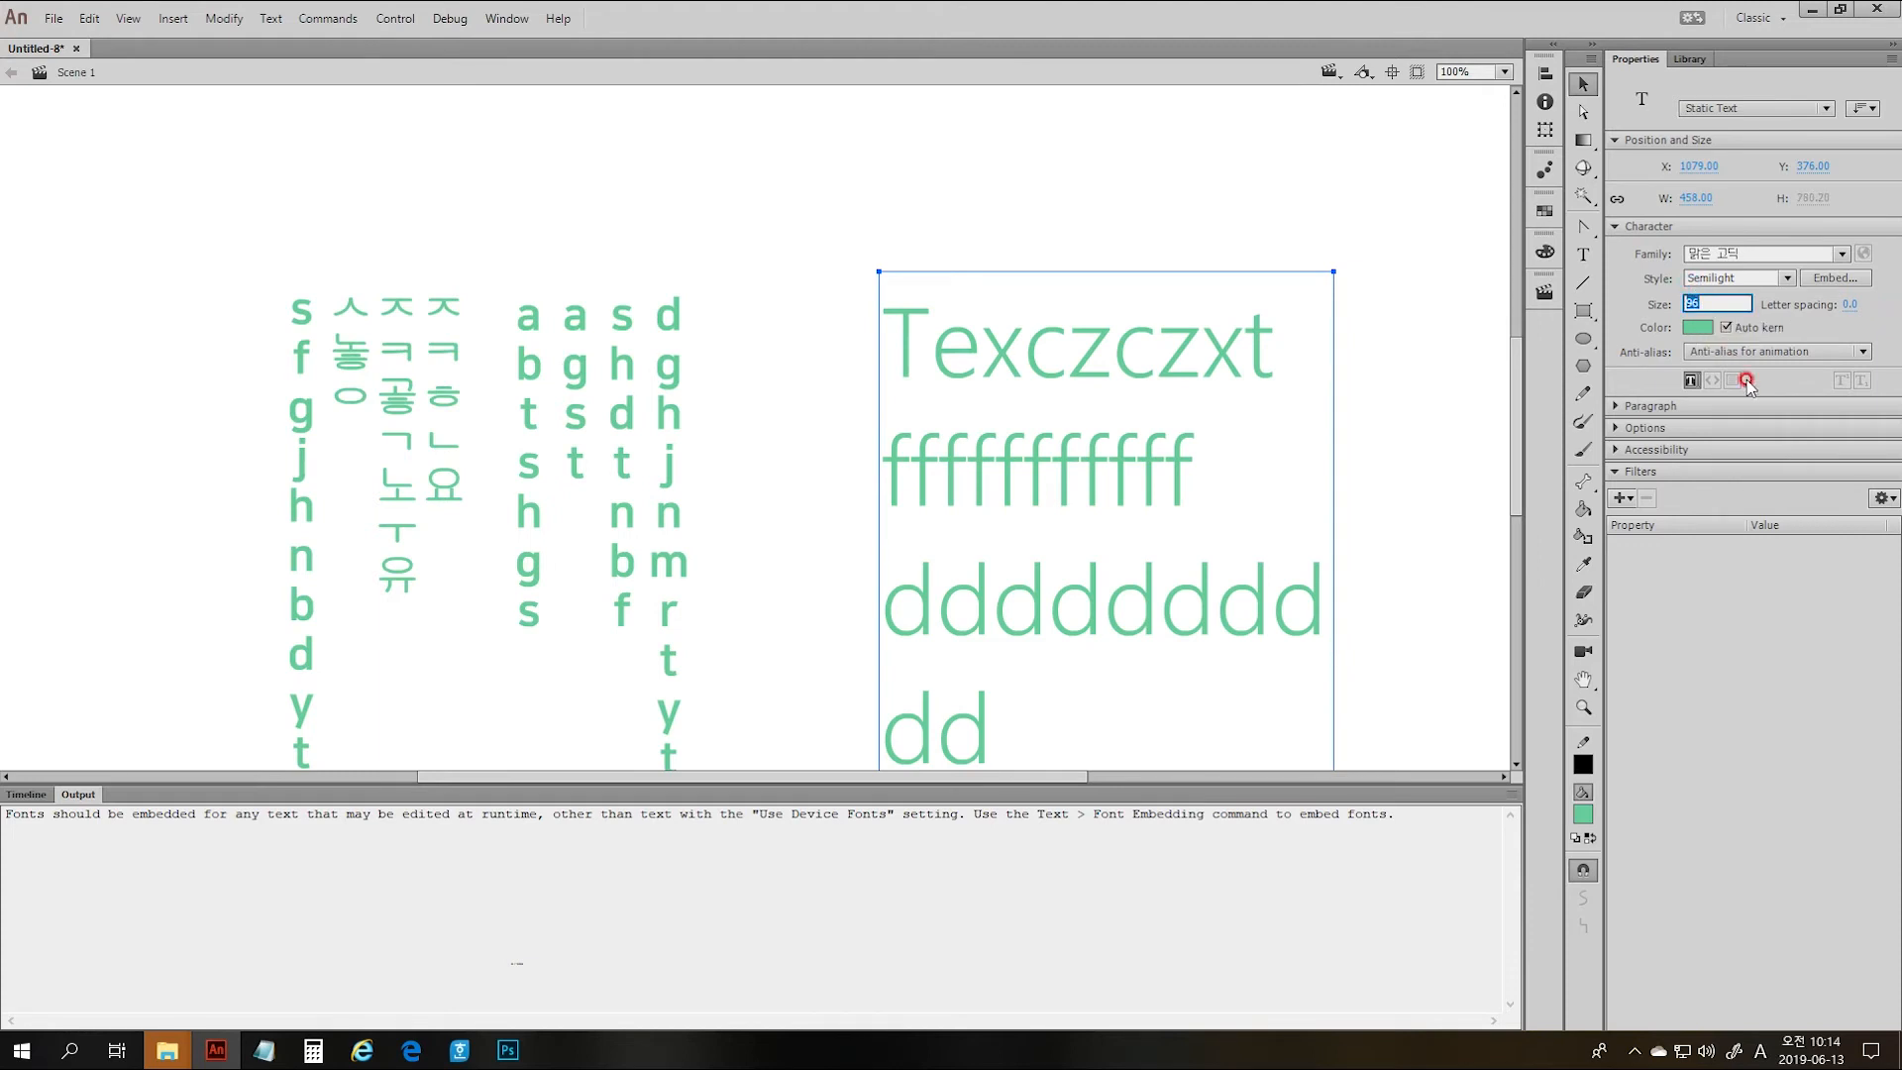
text(200)
click(1746, 381)
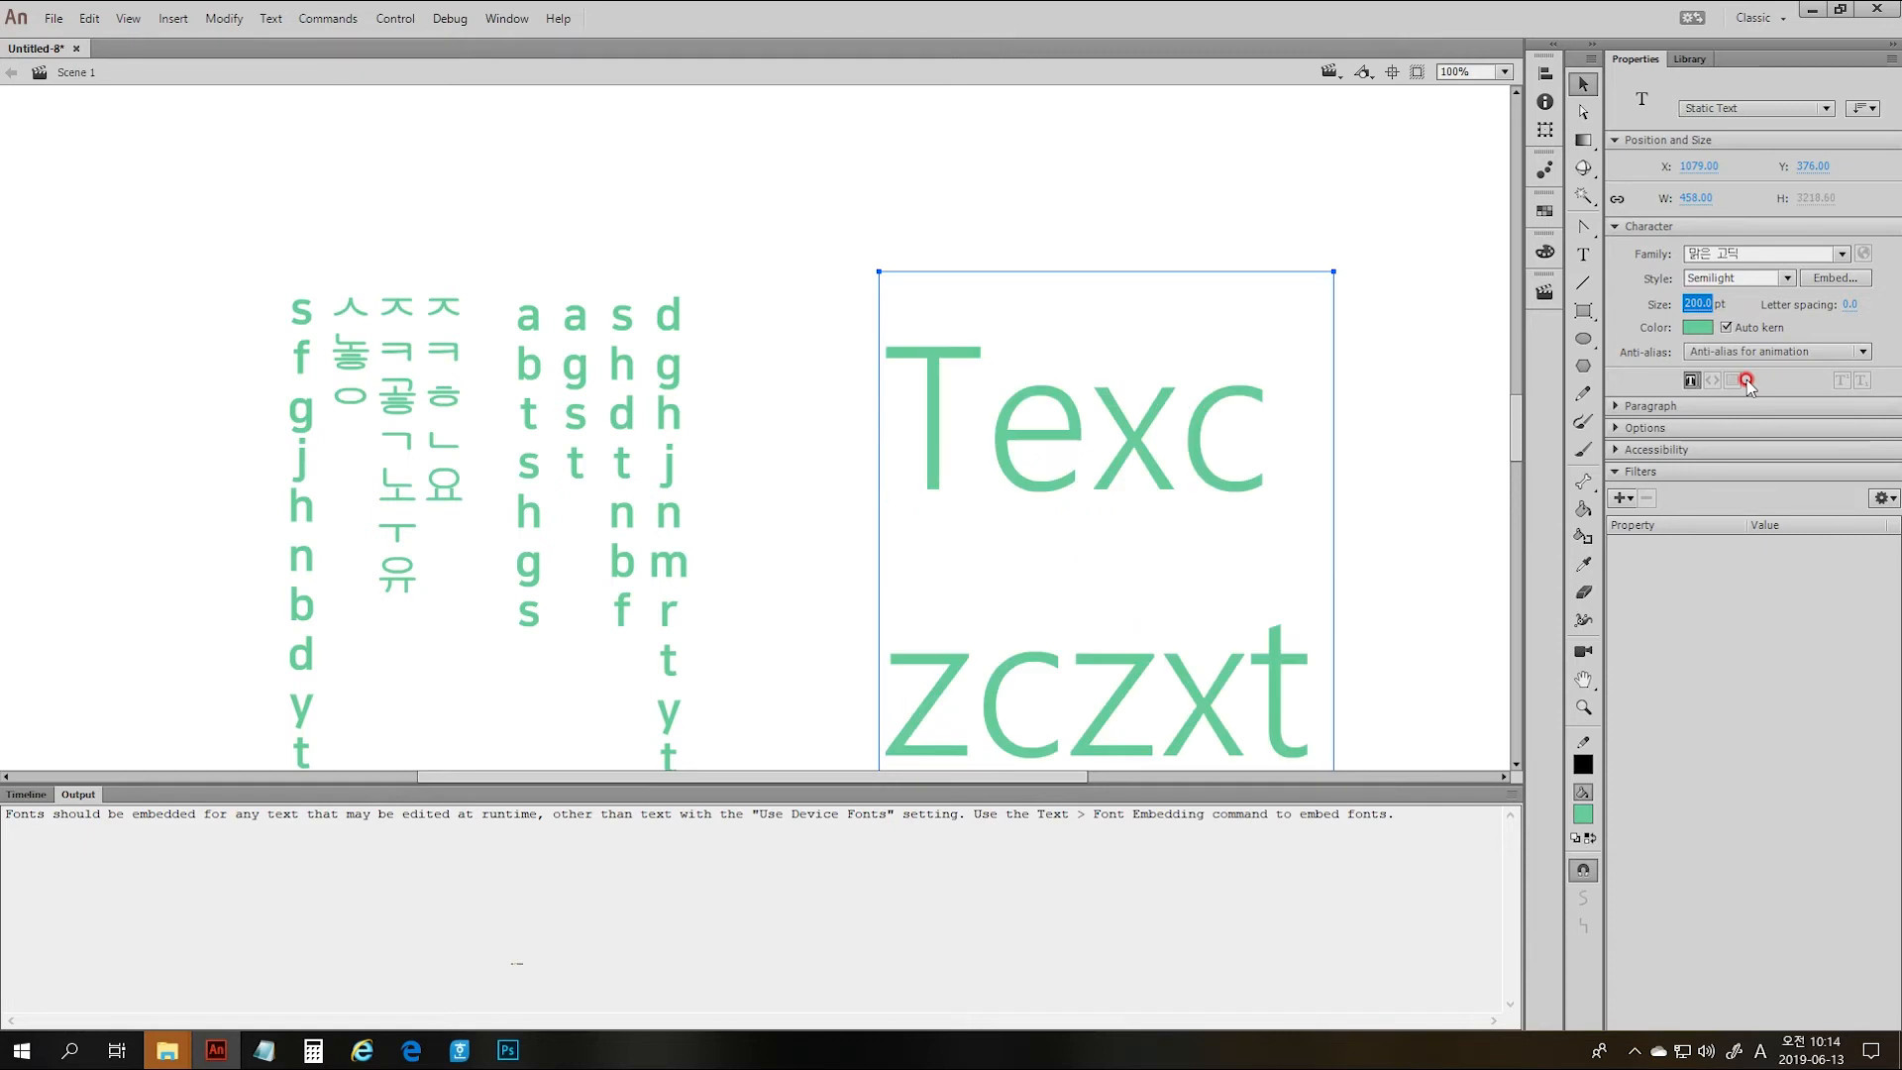
text(8)
key(Return)
text(51)
key(Return)
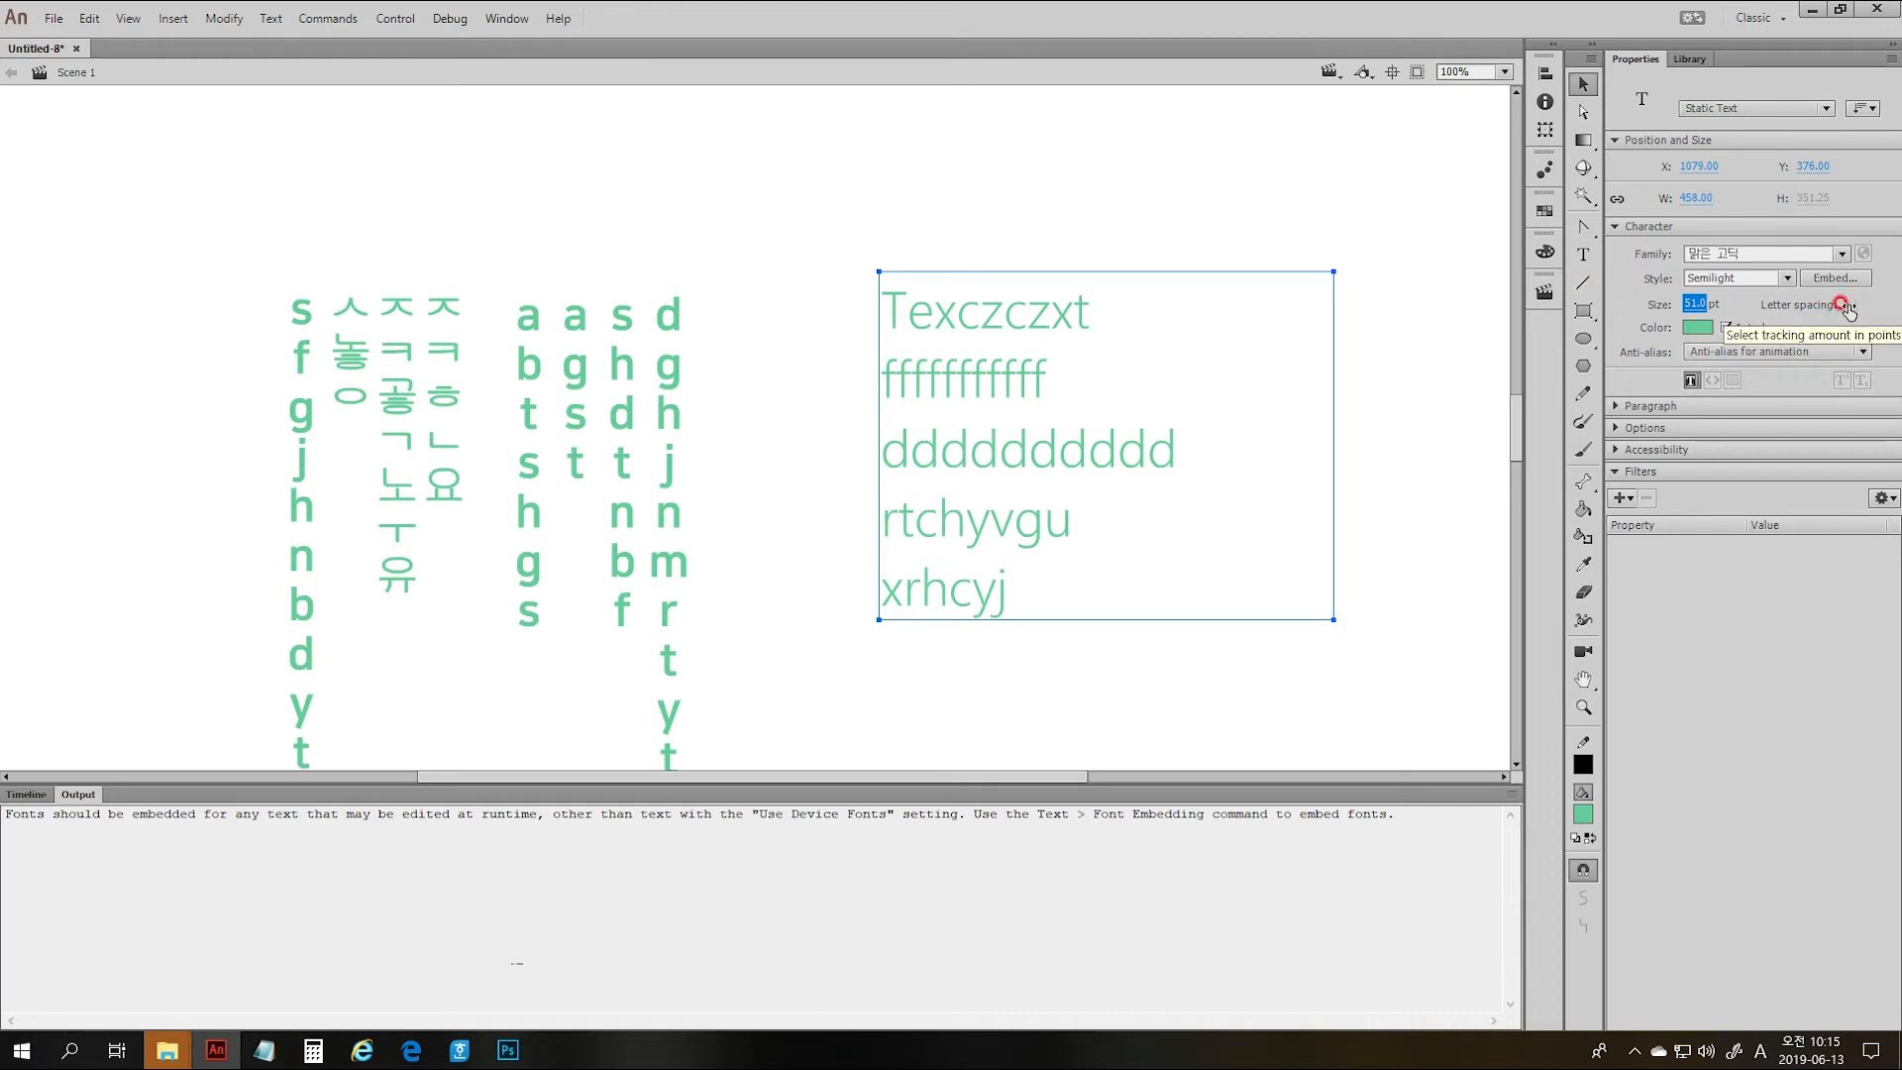
- Set the horizontal text field's letter spacing to 25 and its text color to yellow, and deselect it
drag(1847, 310, 1882, 315)
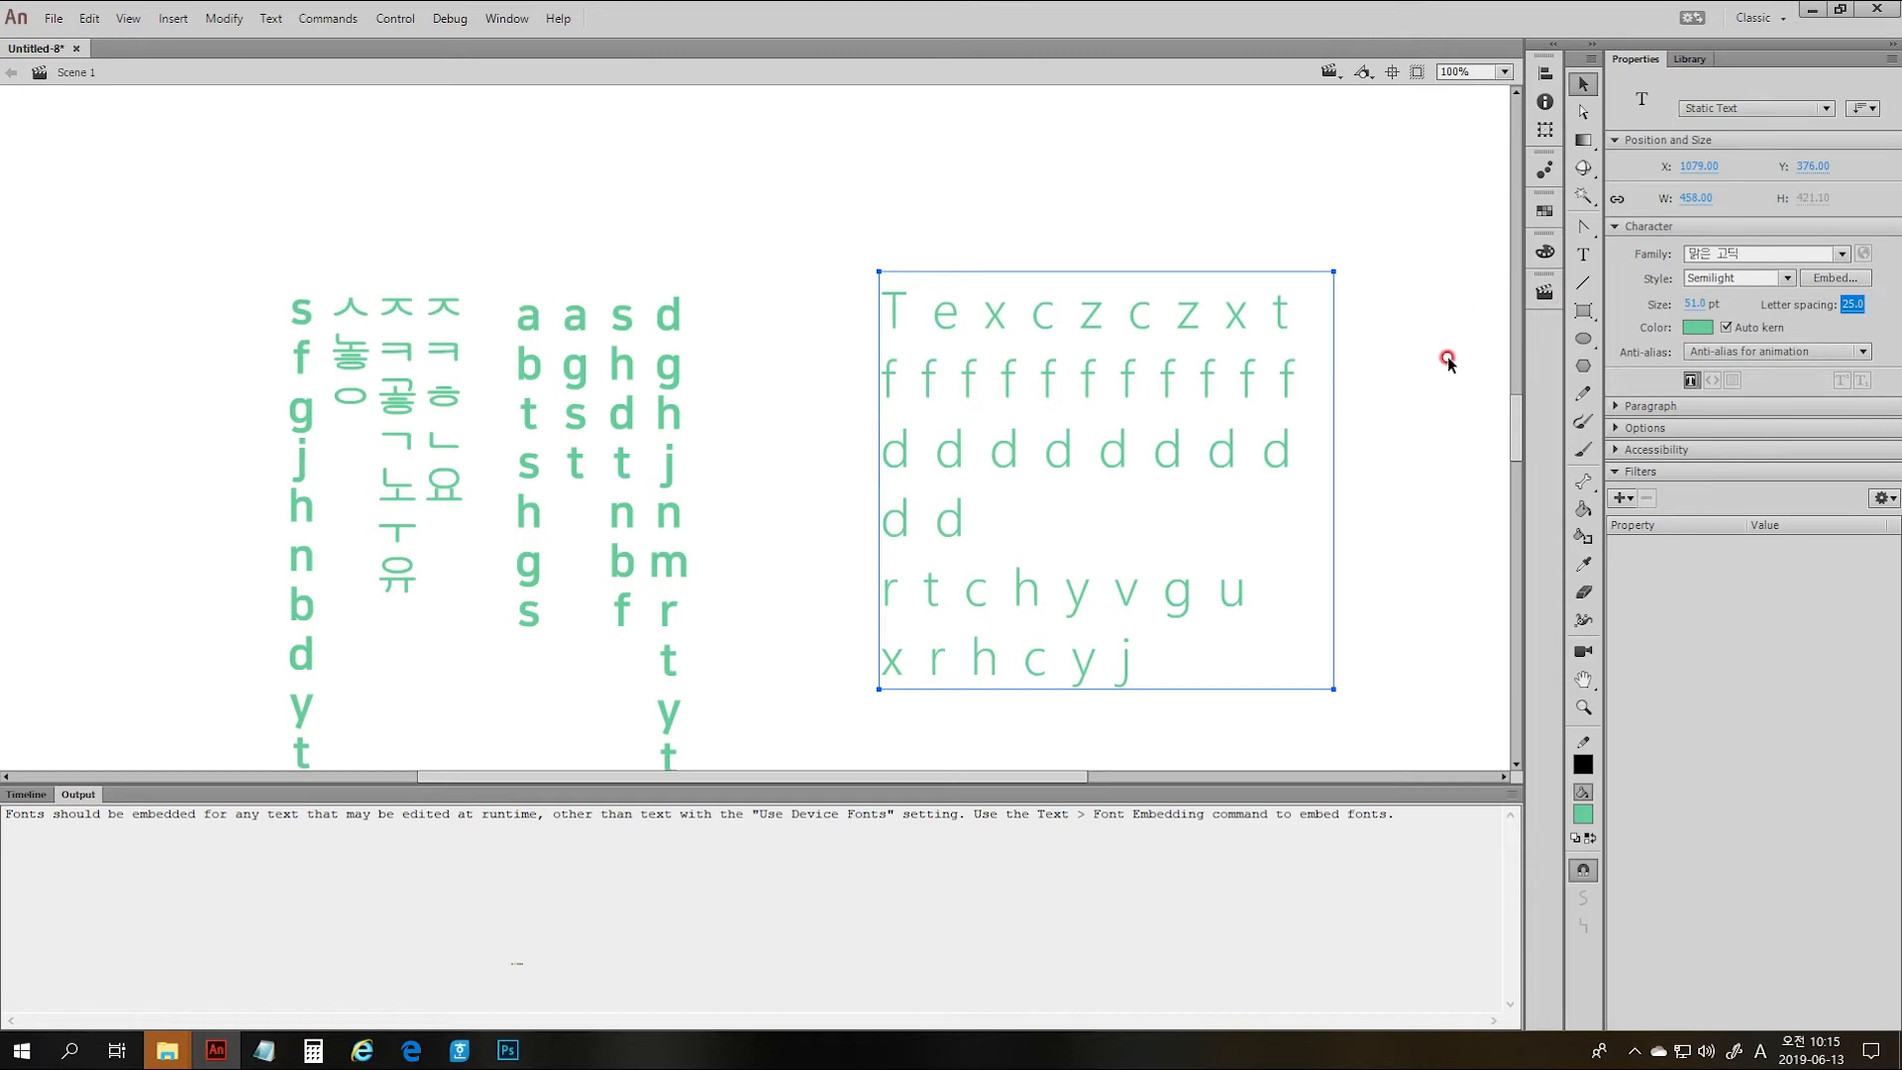
click(1697, 328)
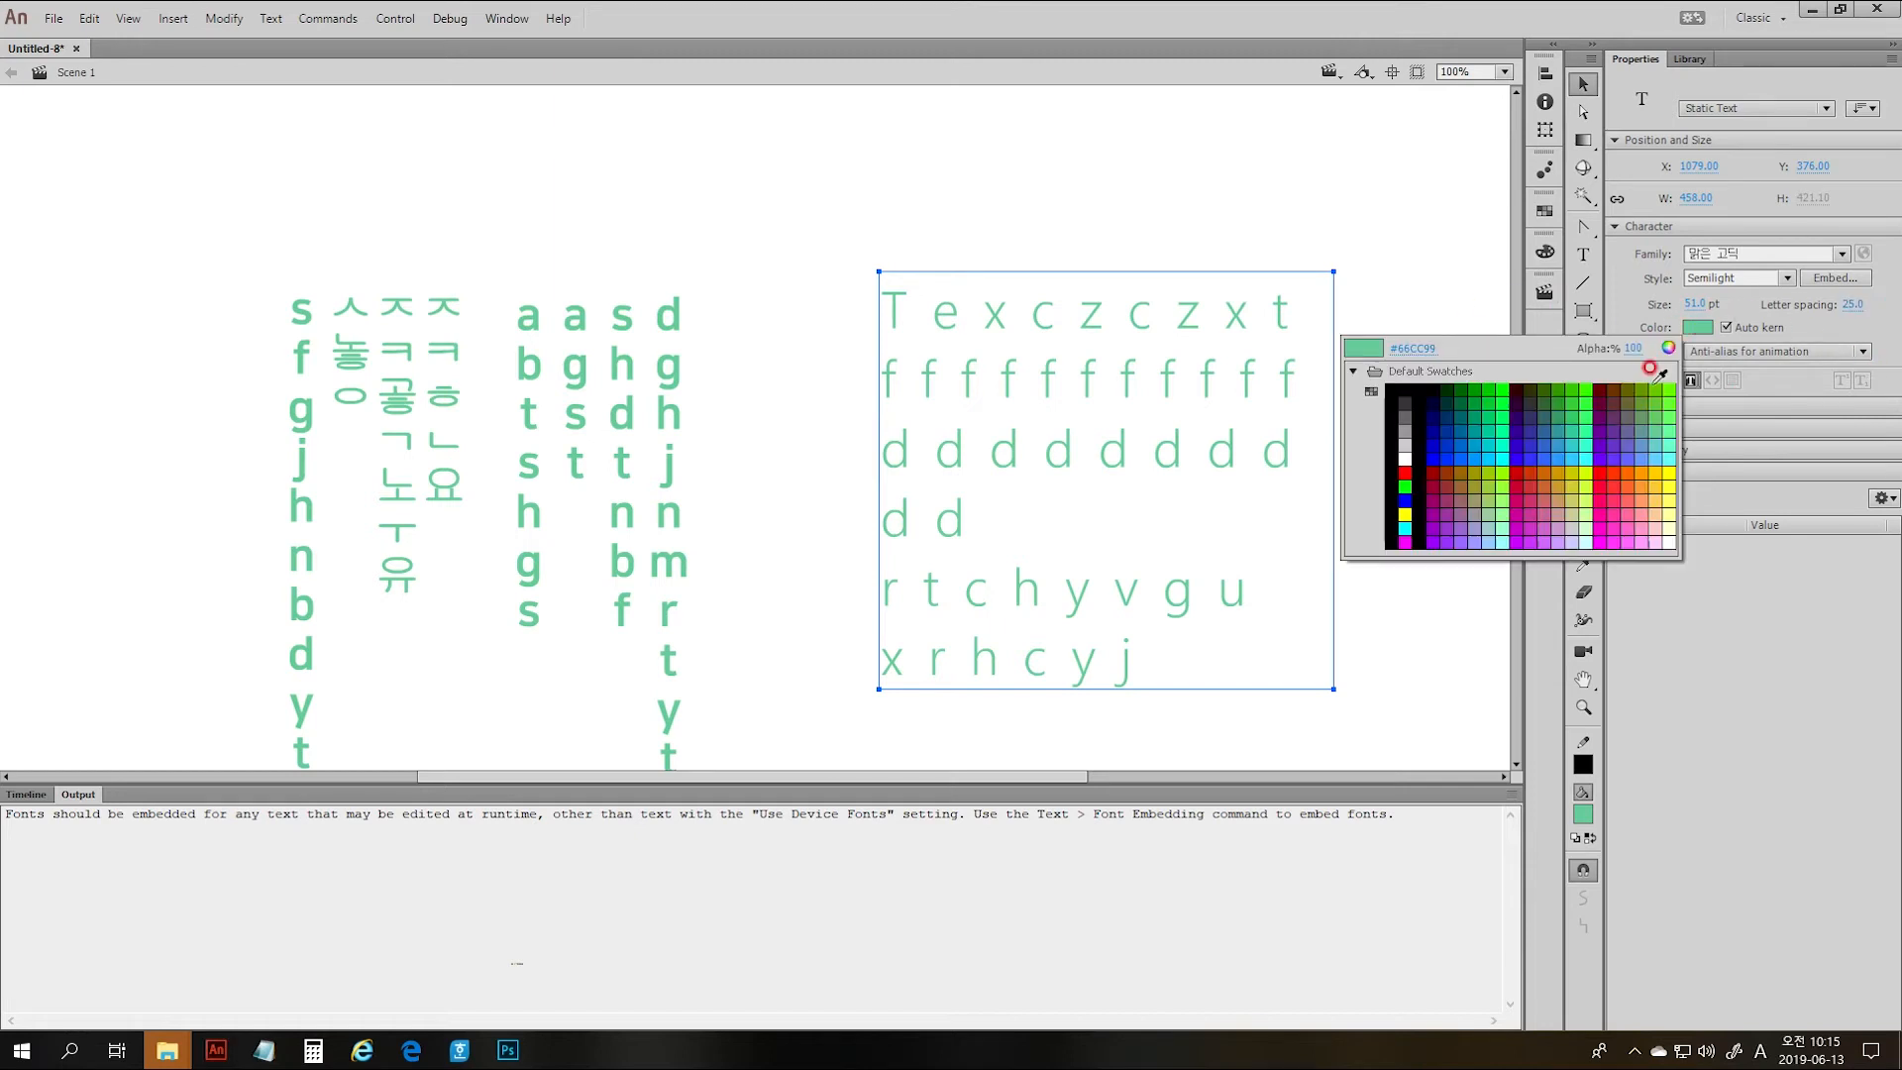
click(1566, 473)
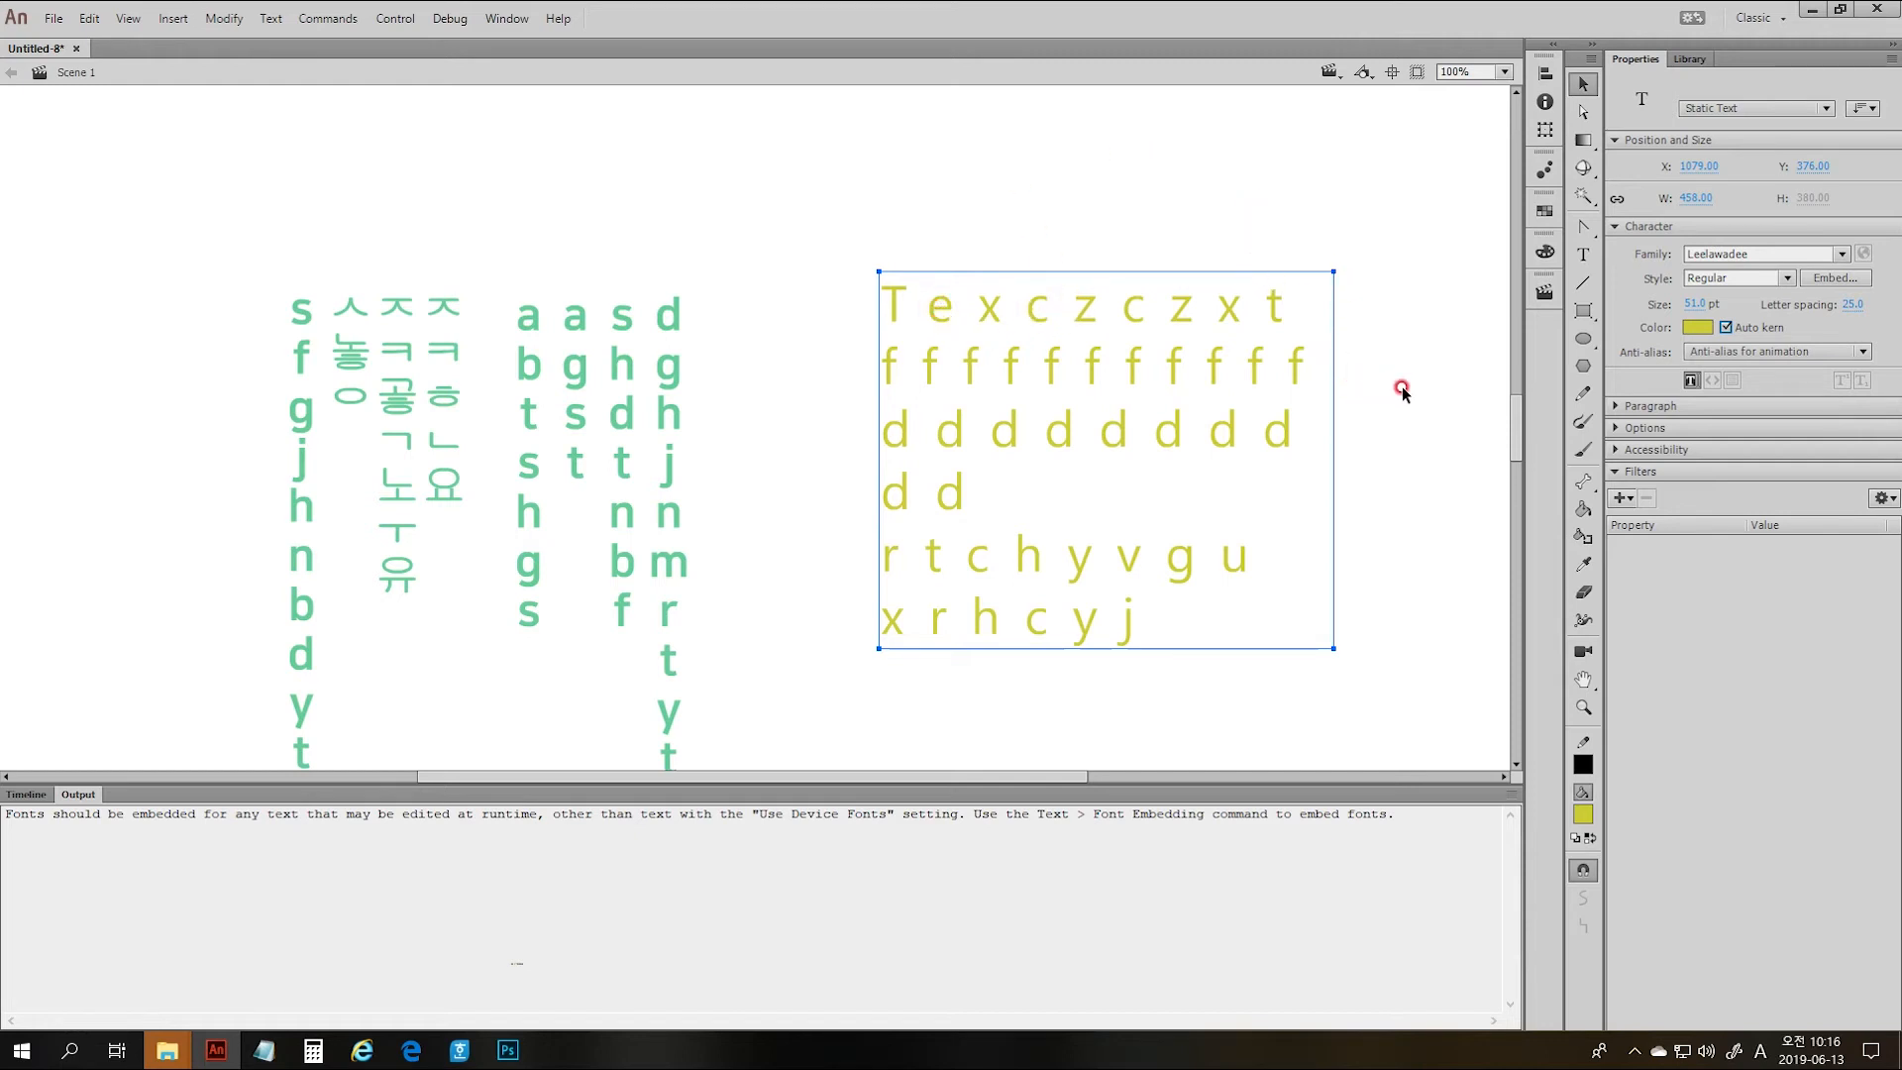
click(1436, 500)
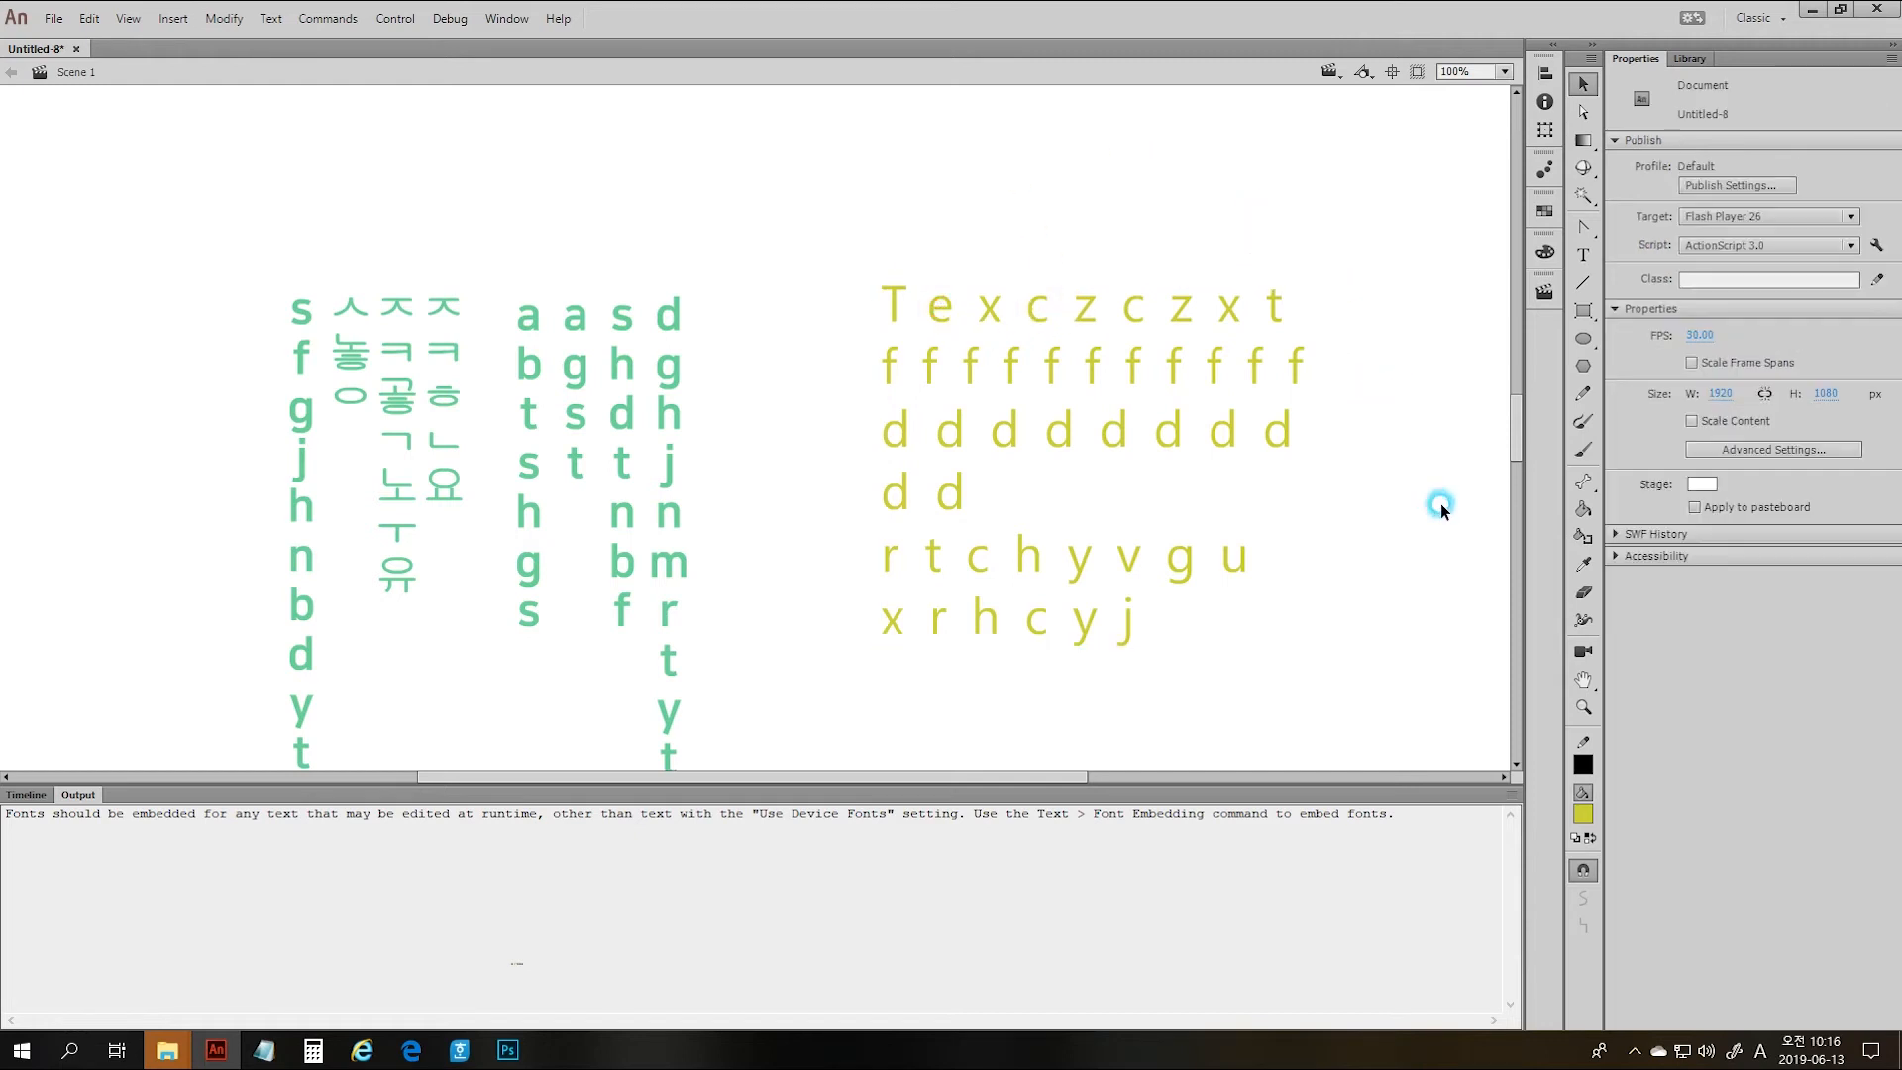
- Select the horizontal text field and try the Use device fonts anti-aliasing option on it
click(947, 306)
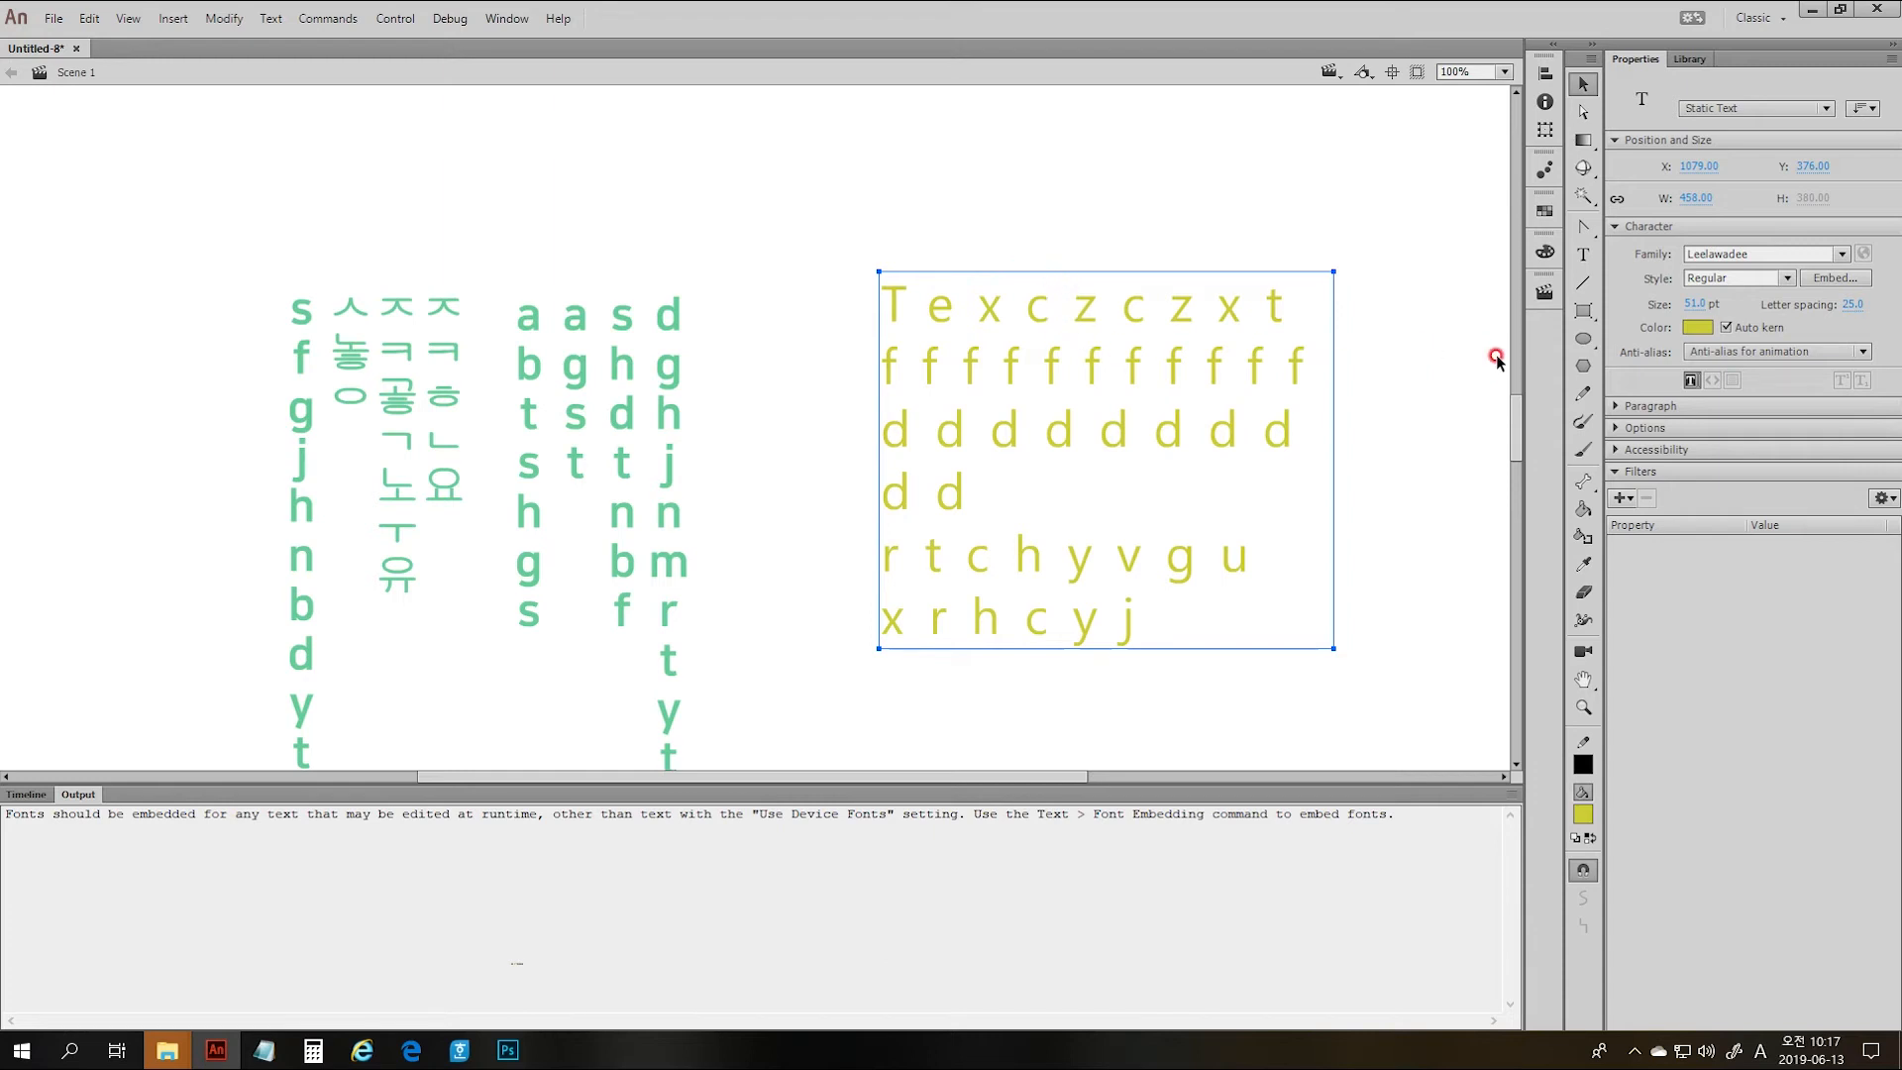
click(1863, 352)
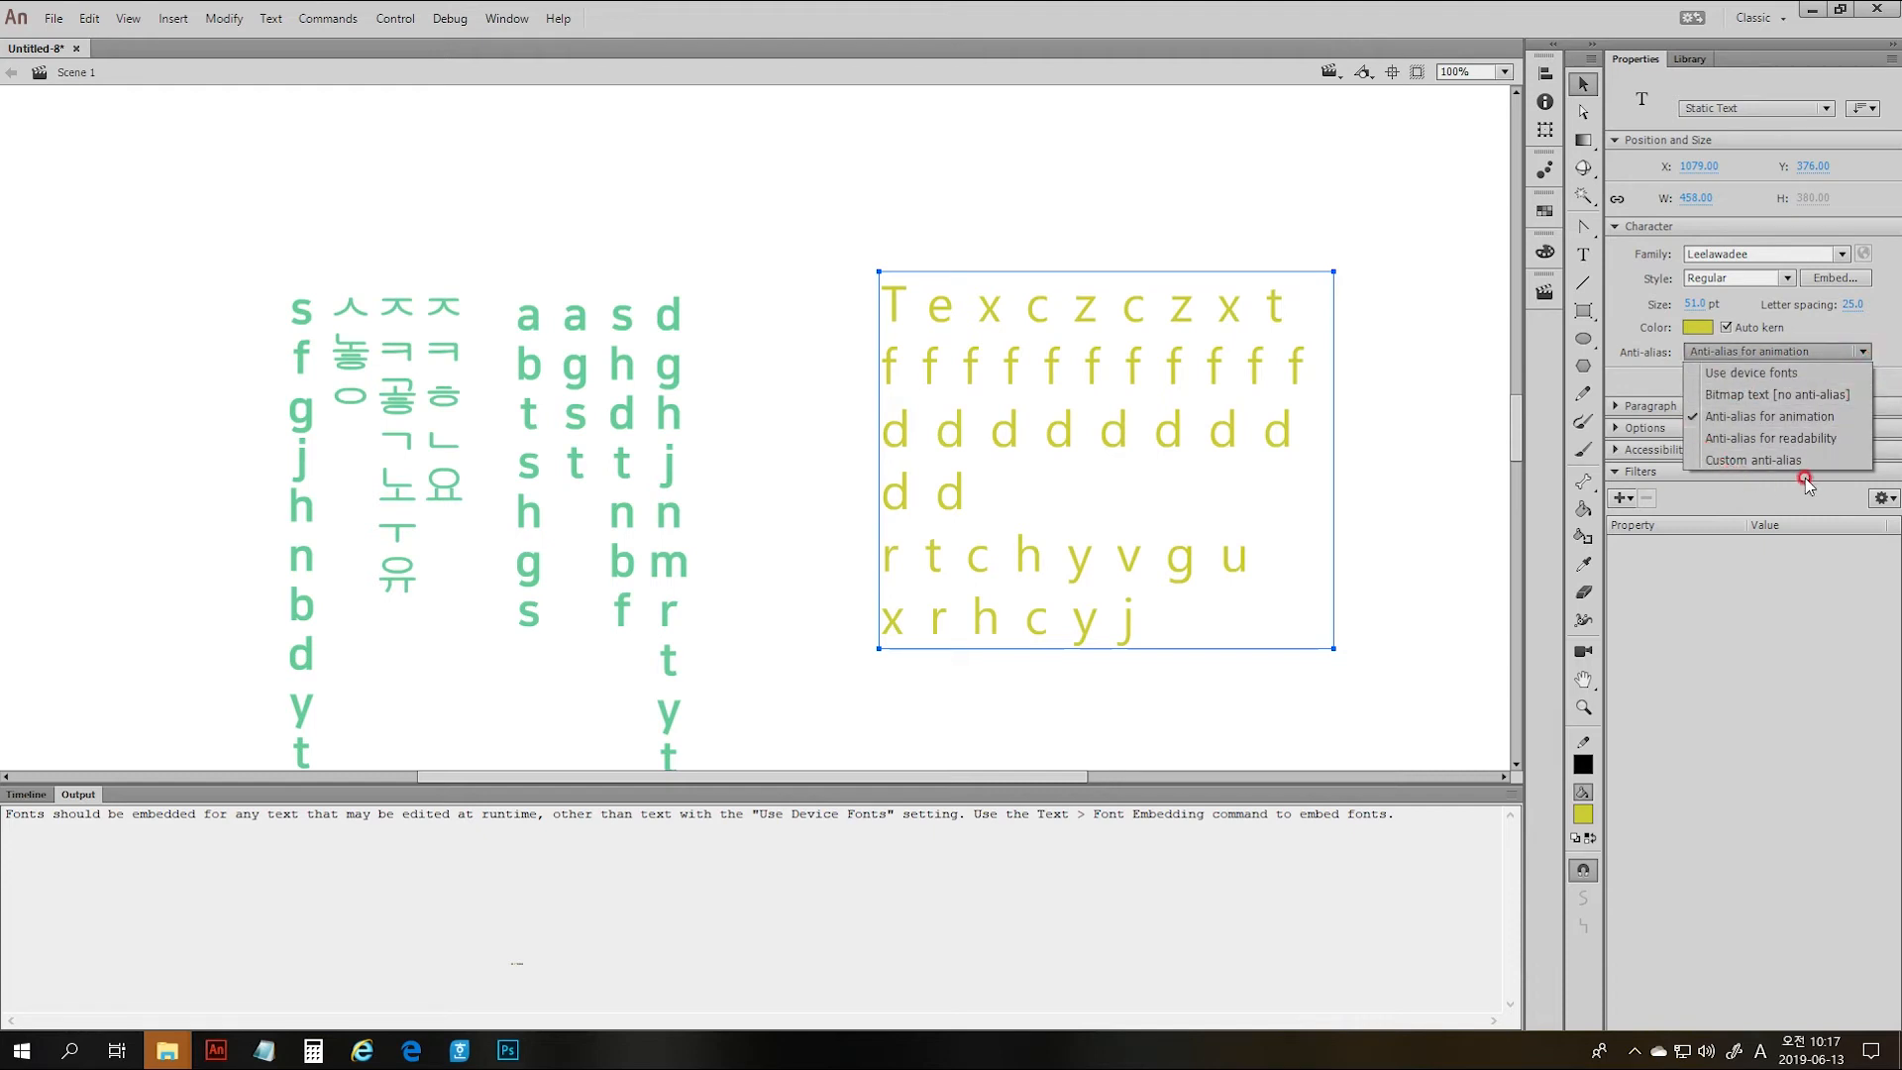
click(1789, 380)
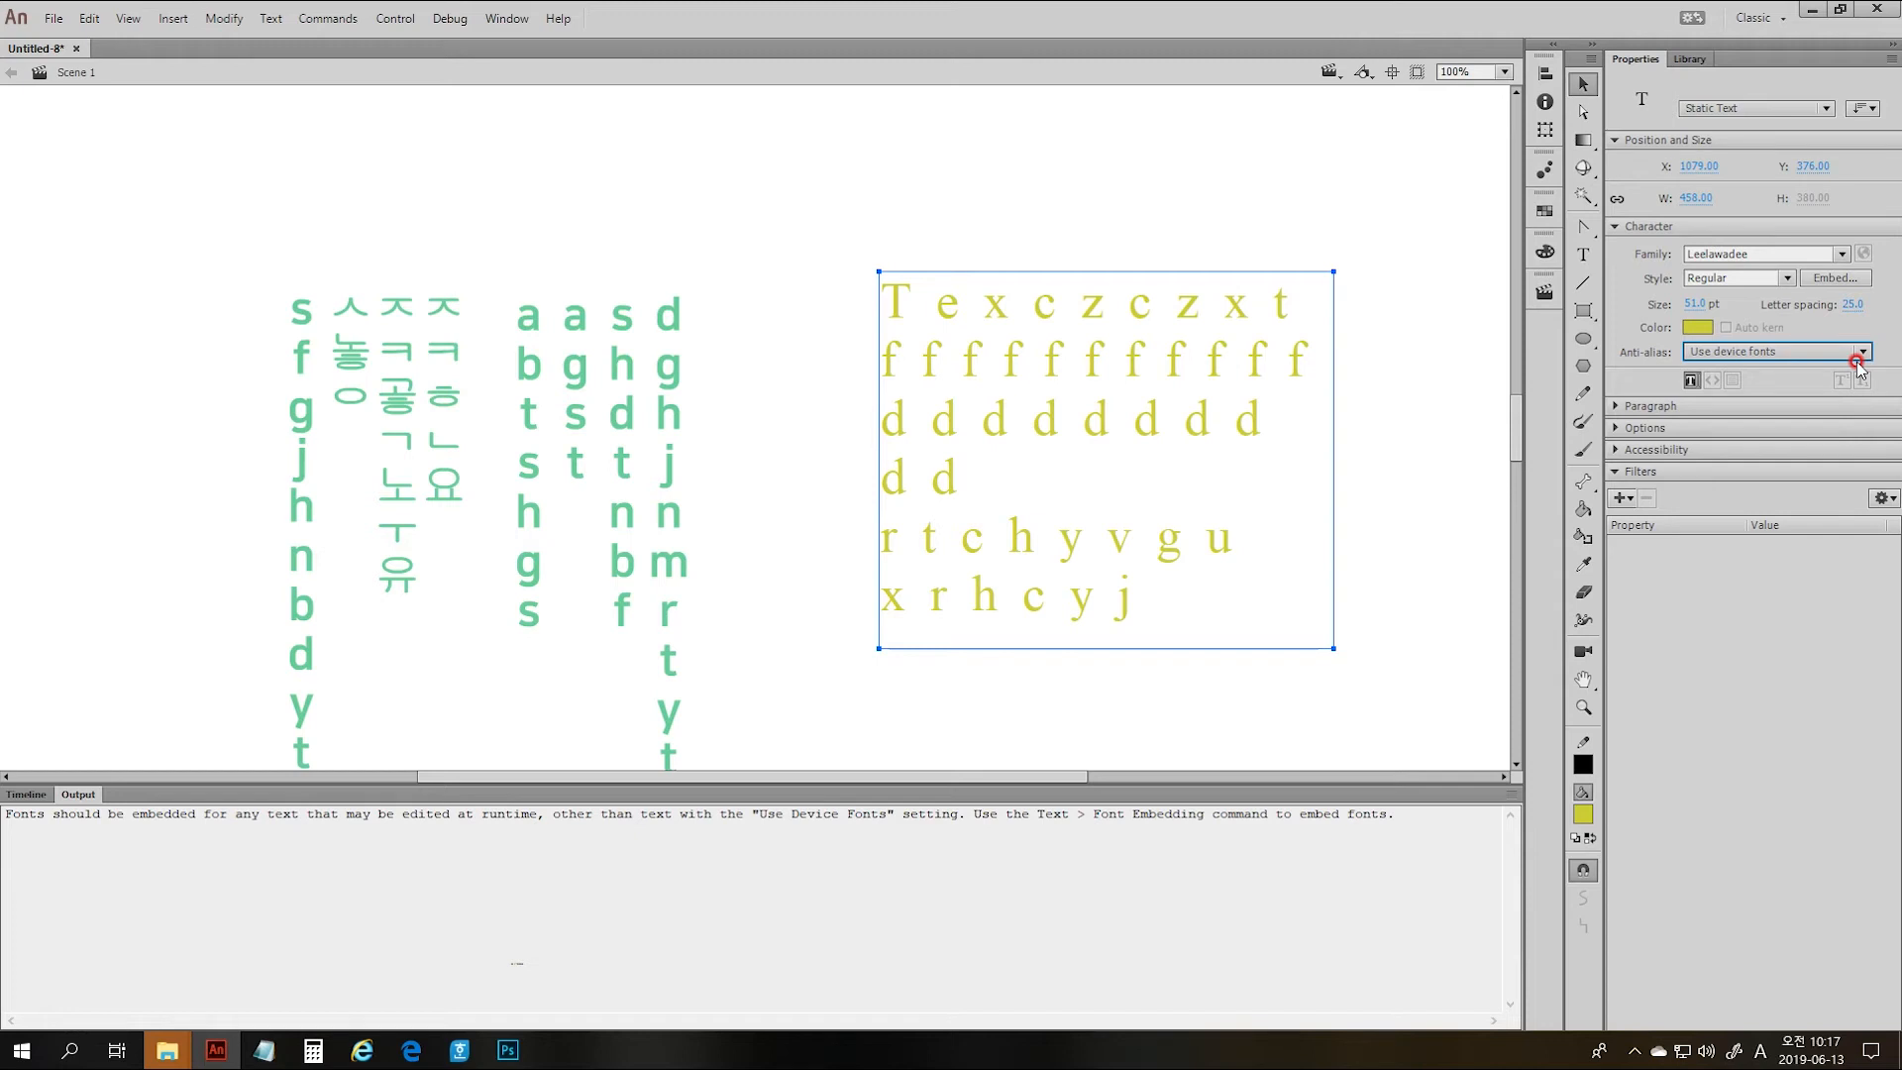
- Try Bitmap text [no anti-alias] on the horizontal text field and preview it by testing the movie
click(1860, 352)
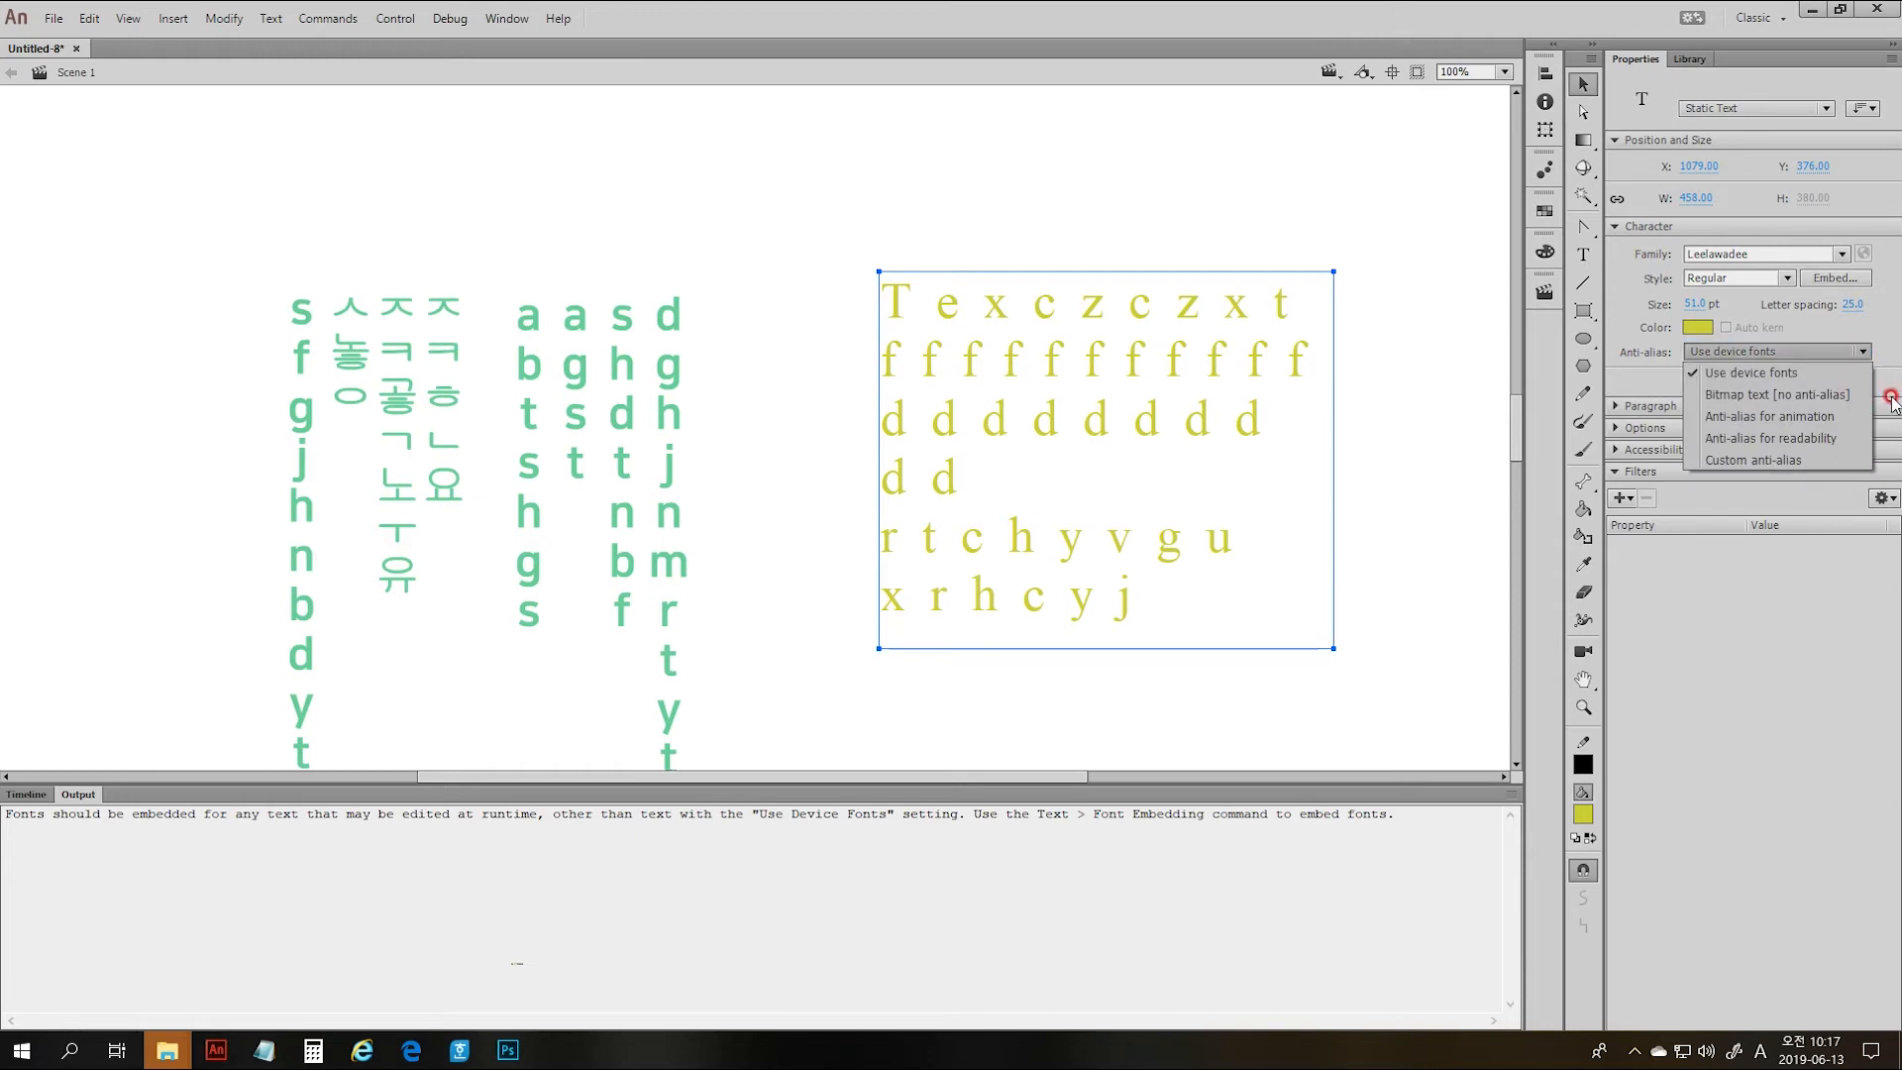
click(1833, 394)
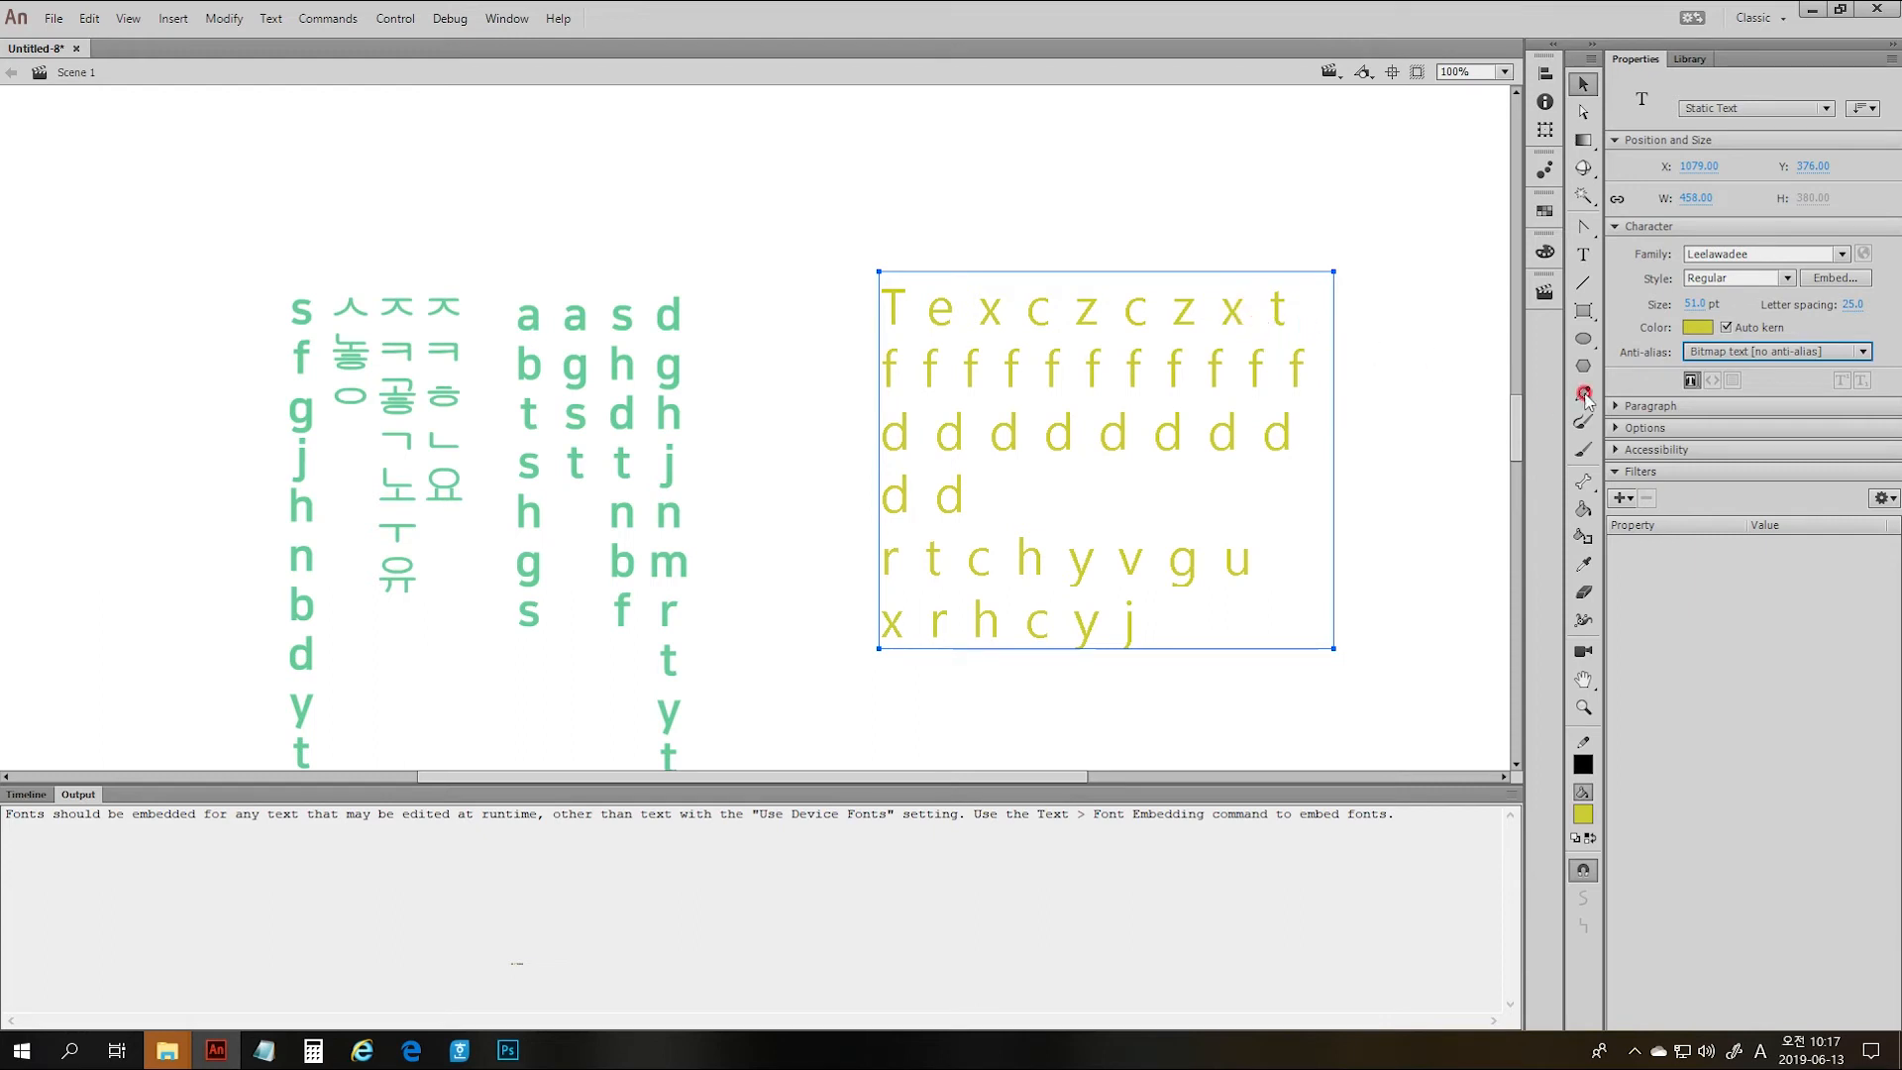
click(1777, 353)
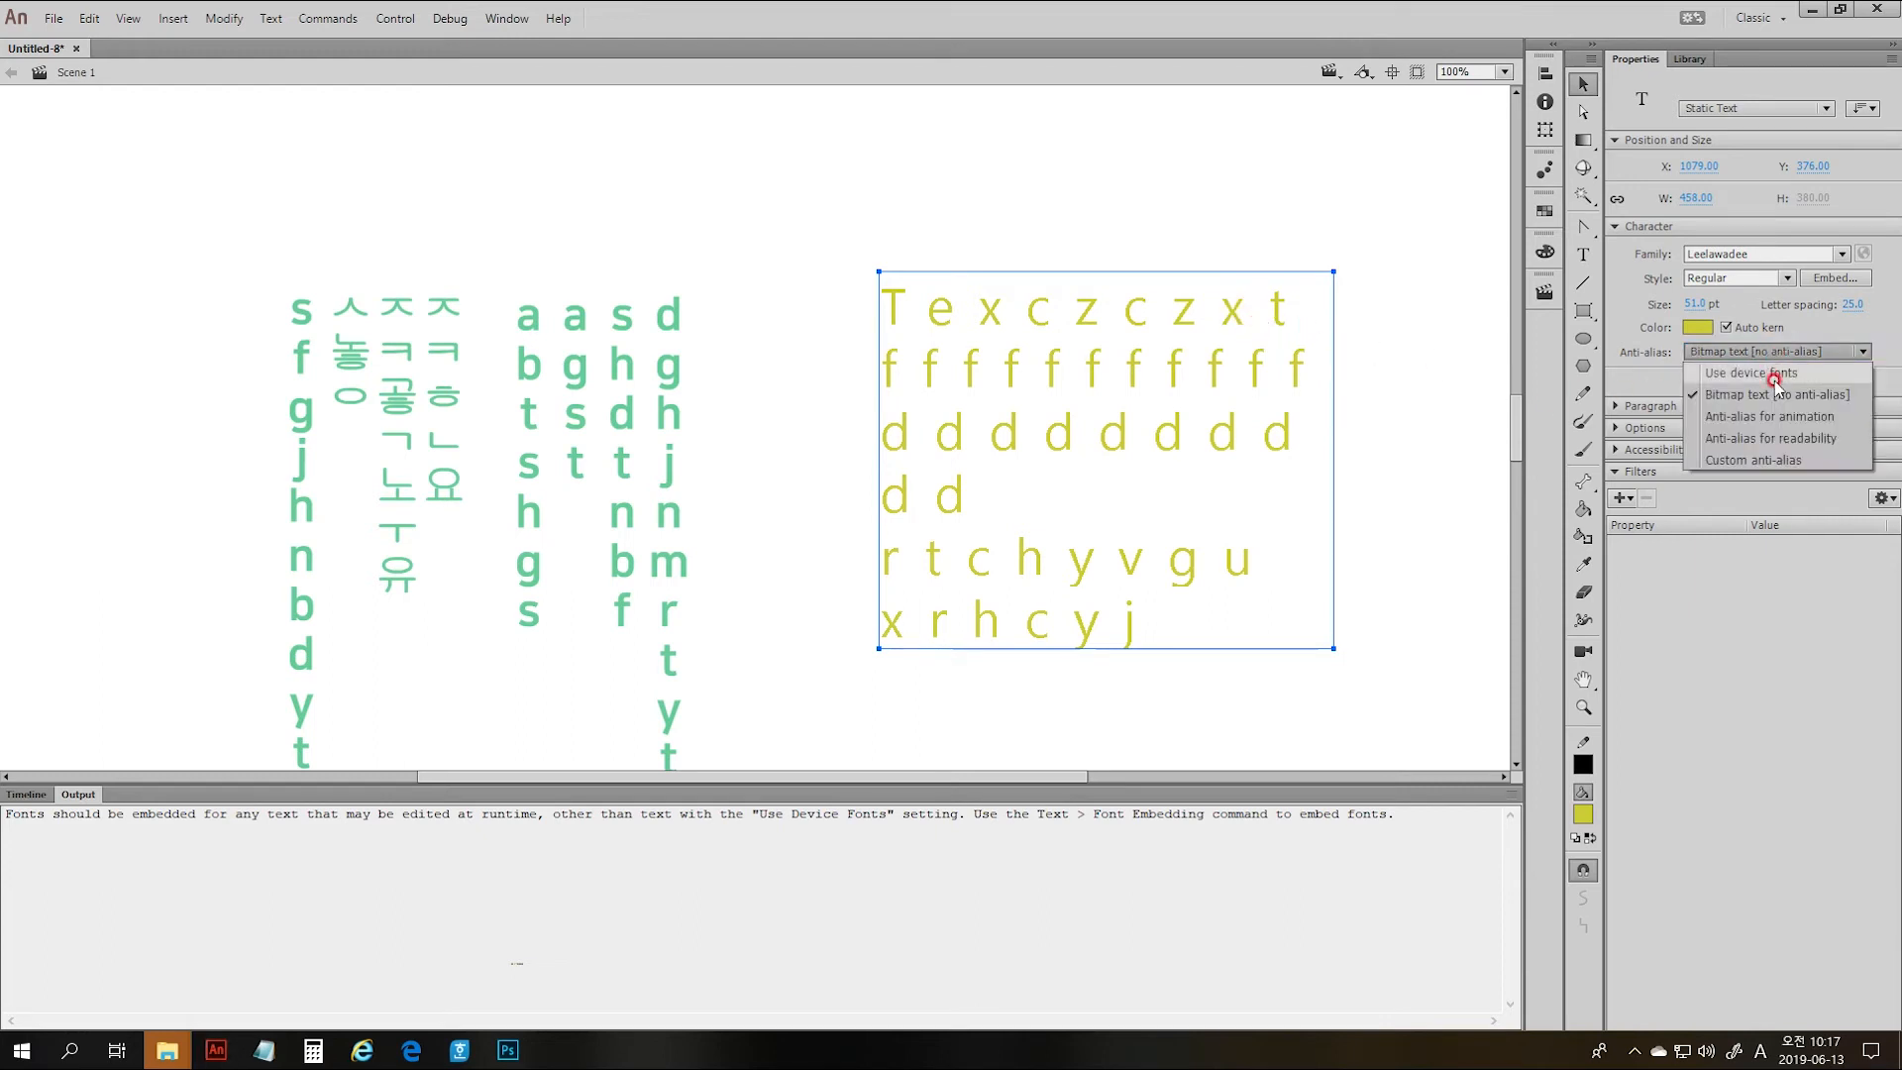
click(1773, 395)
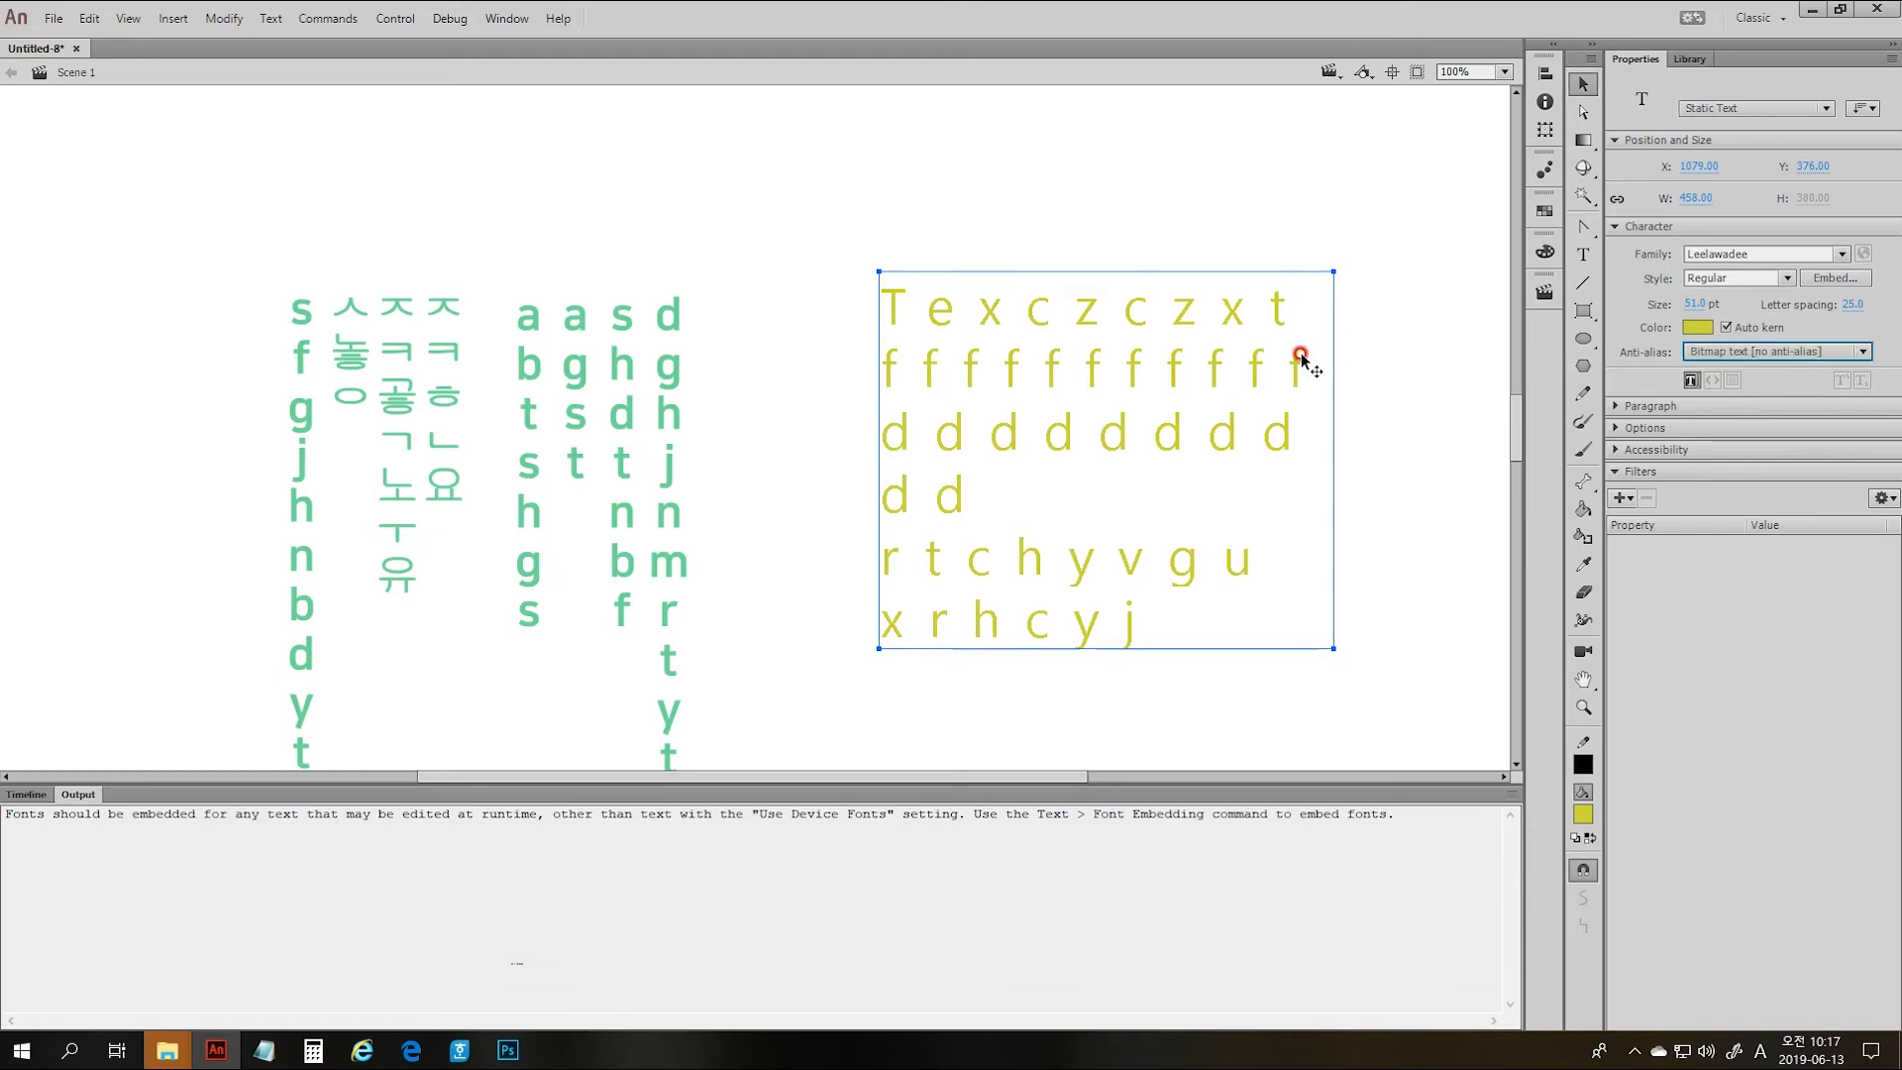
click(1221, 390)
key(ctrl+Return)
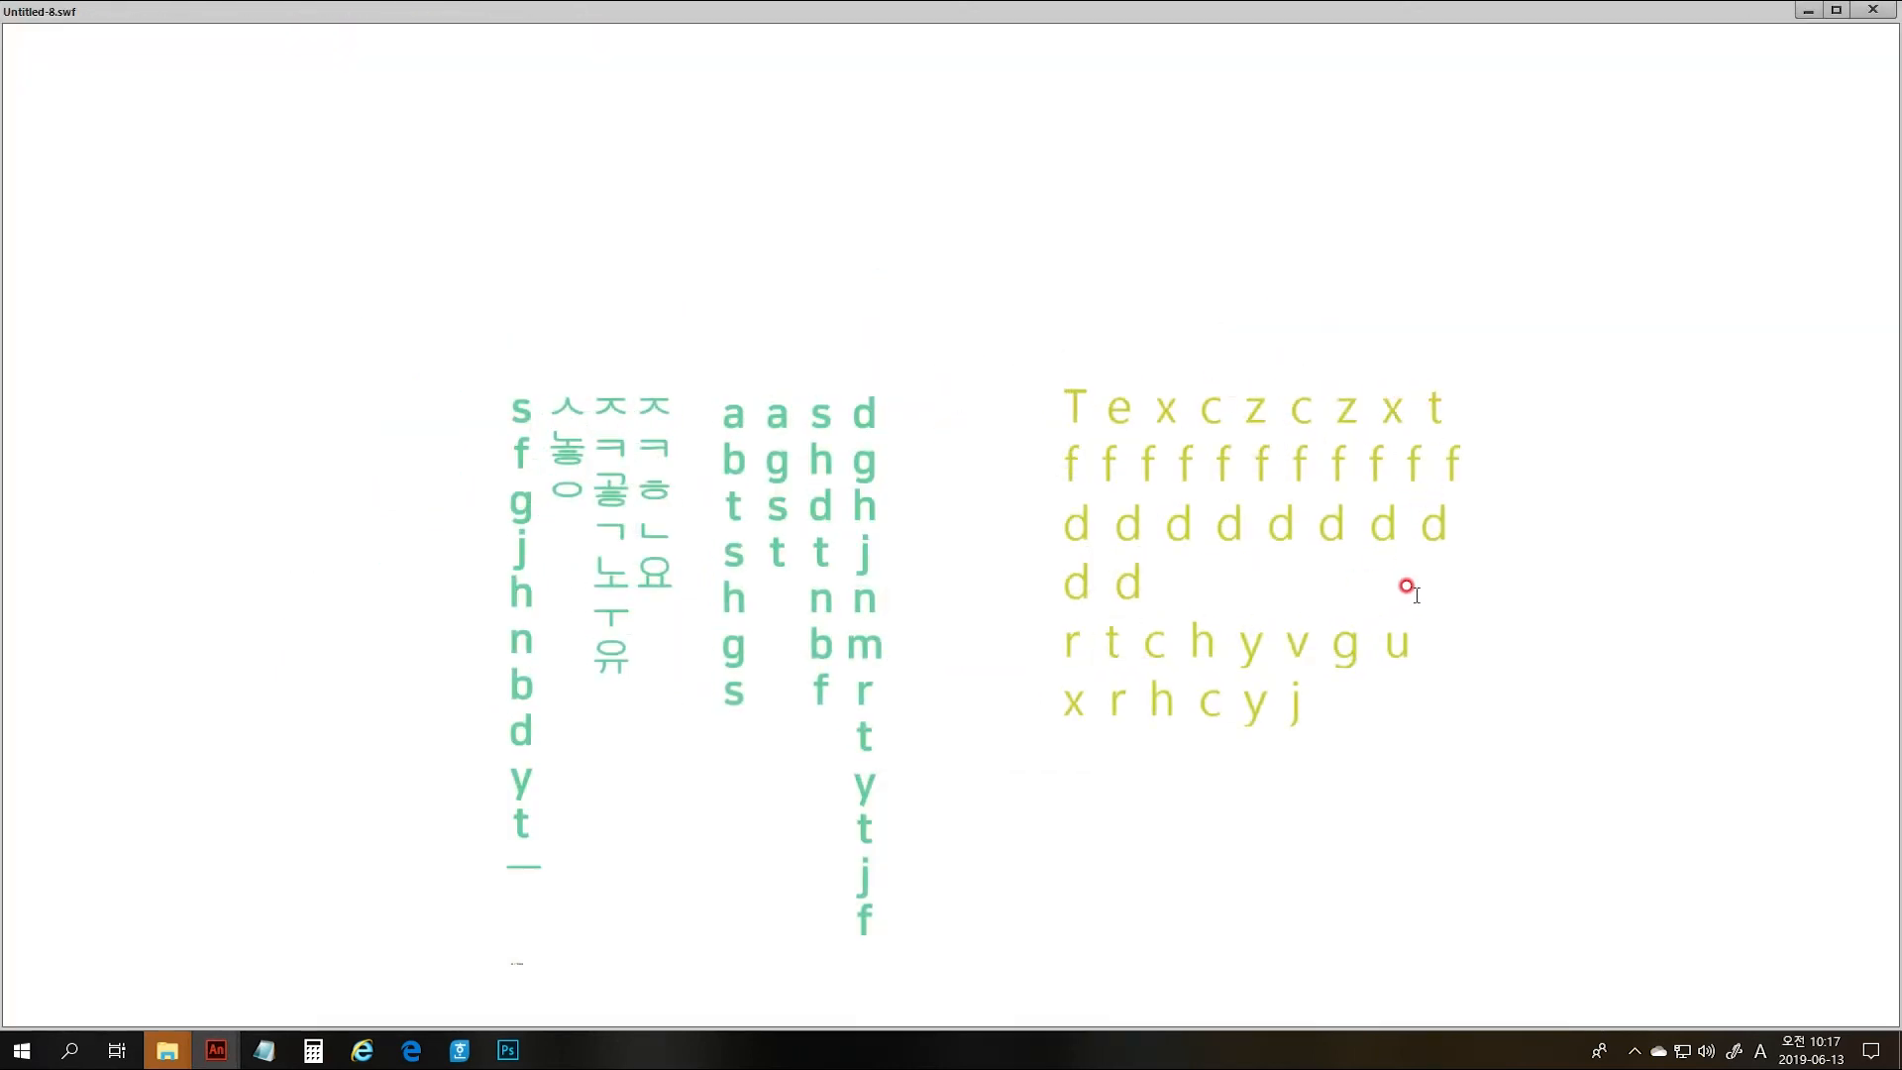
click(1866, 9)
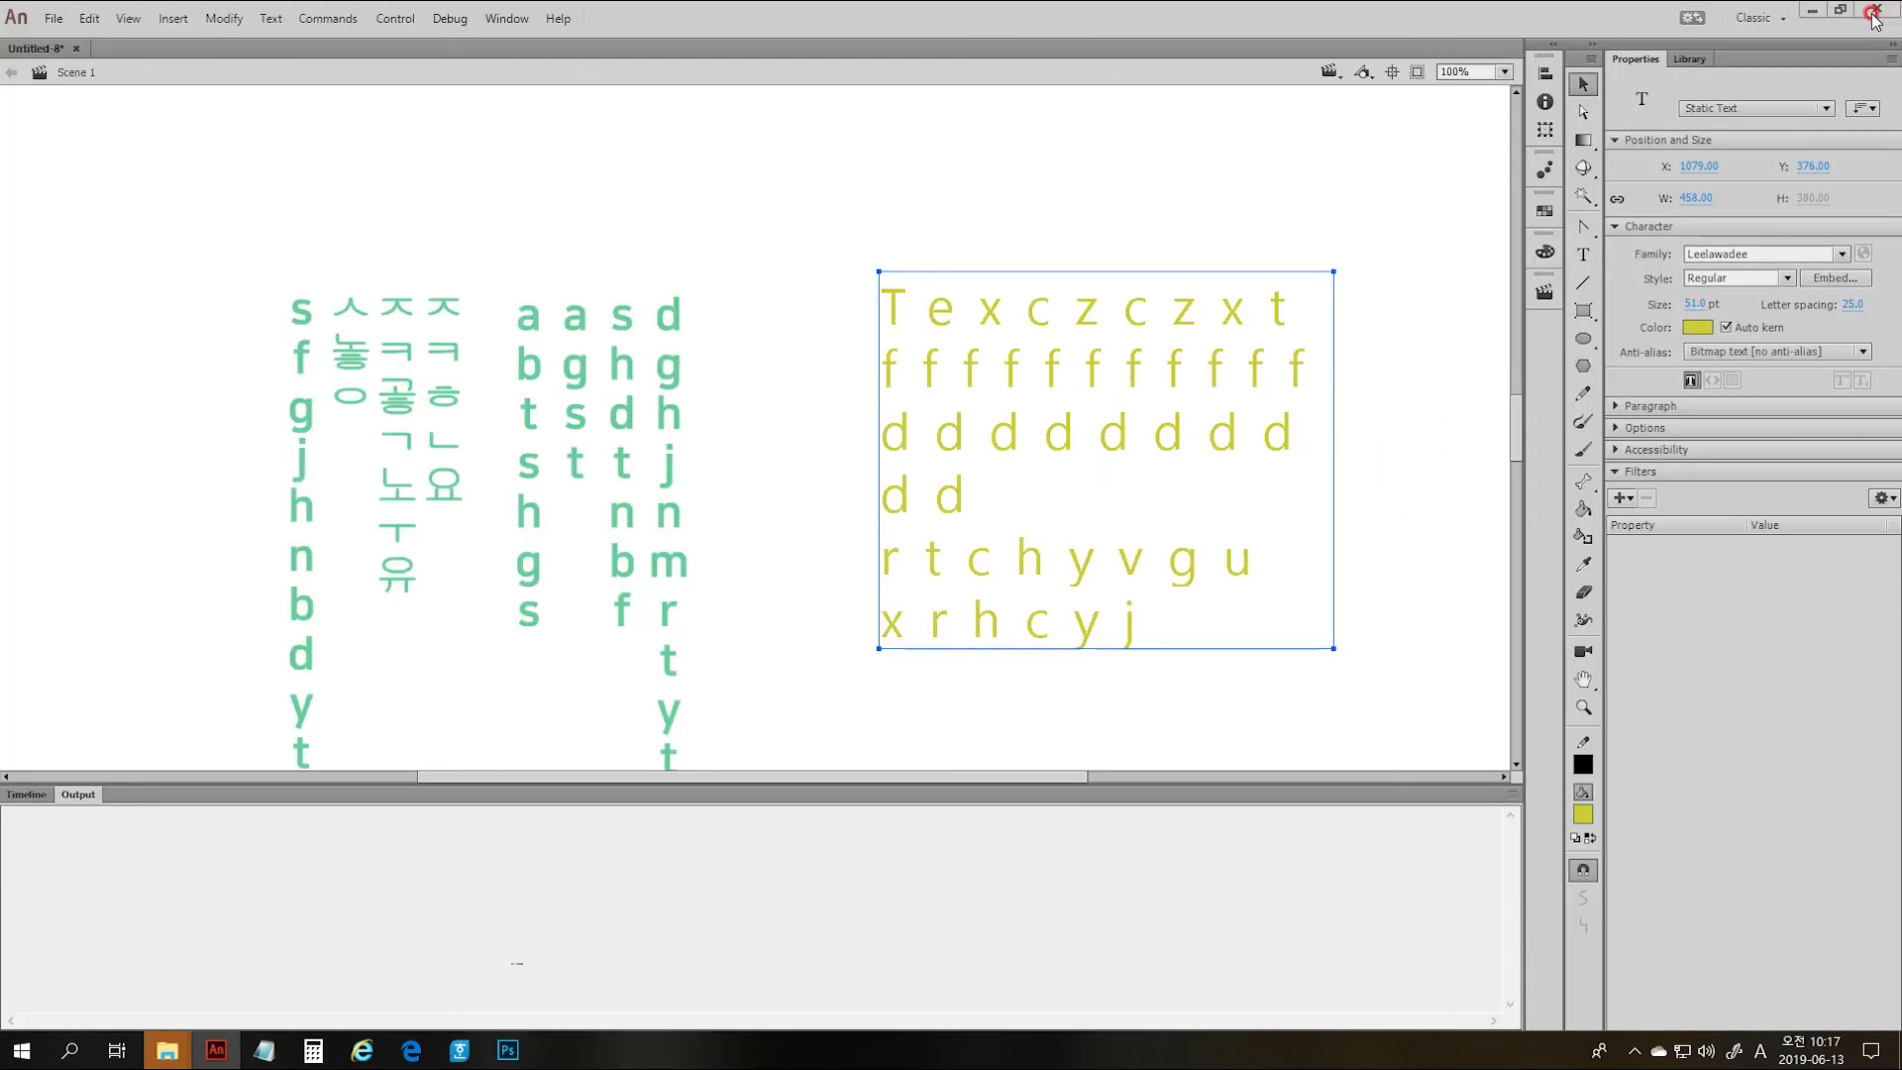
- Try the Anti-alias for animation option on the horizontal text field
click(1818, 352)
click(1761, 424)
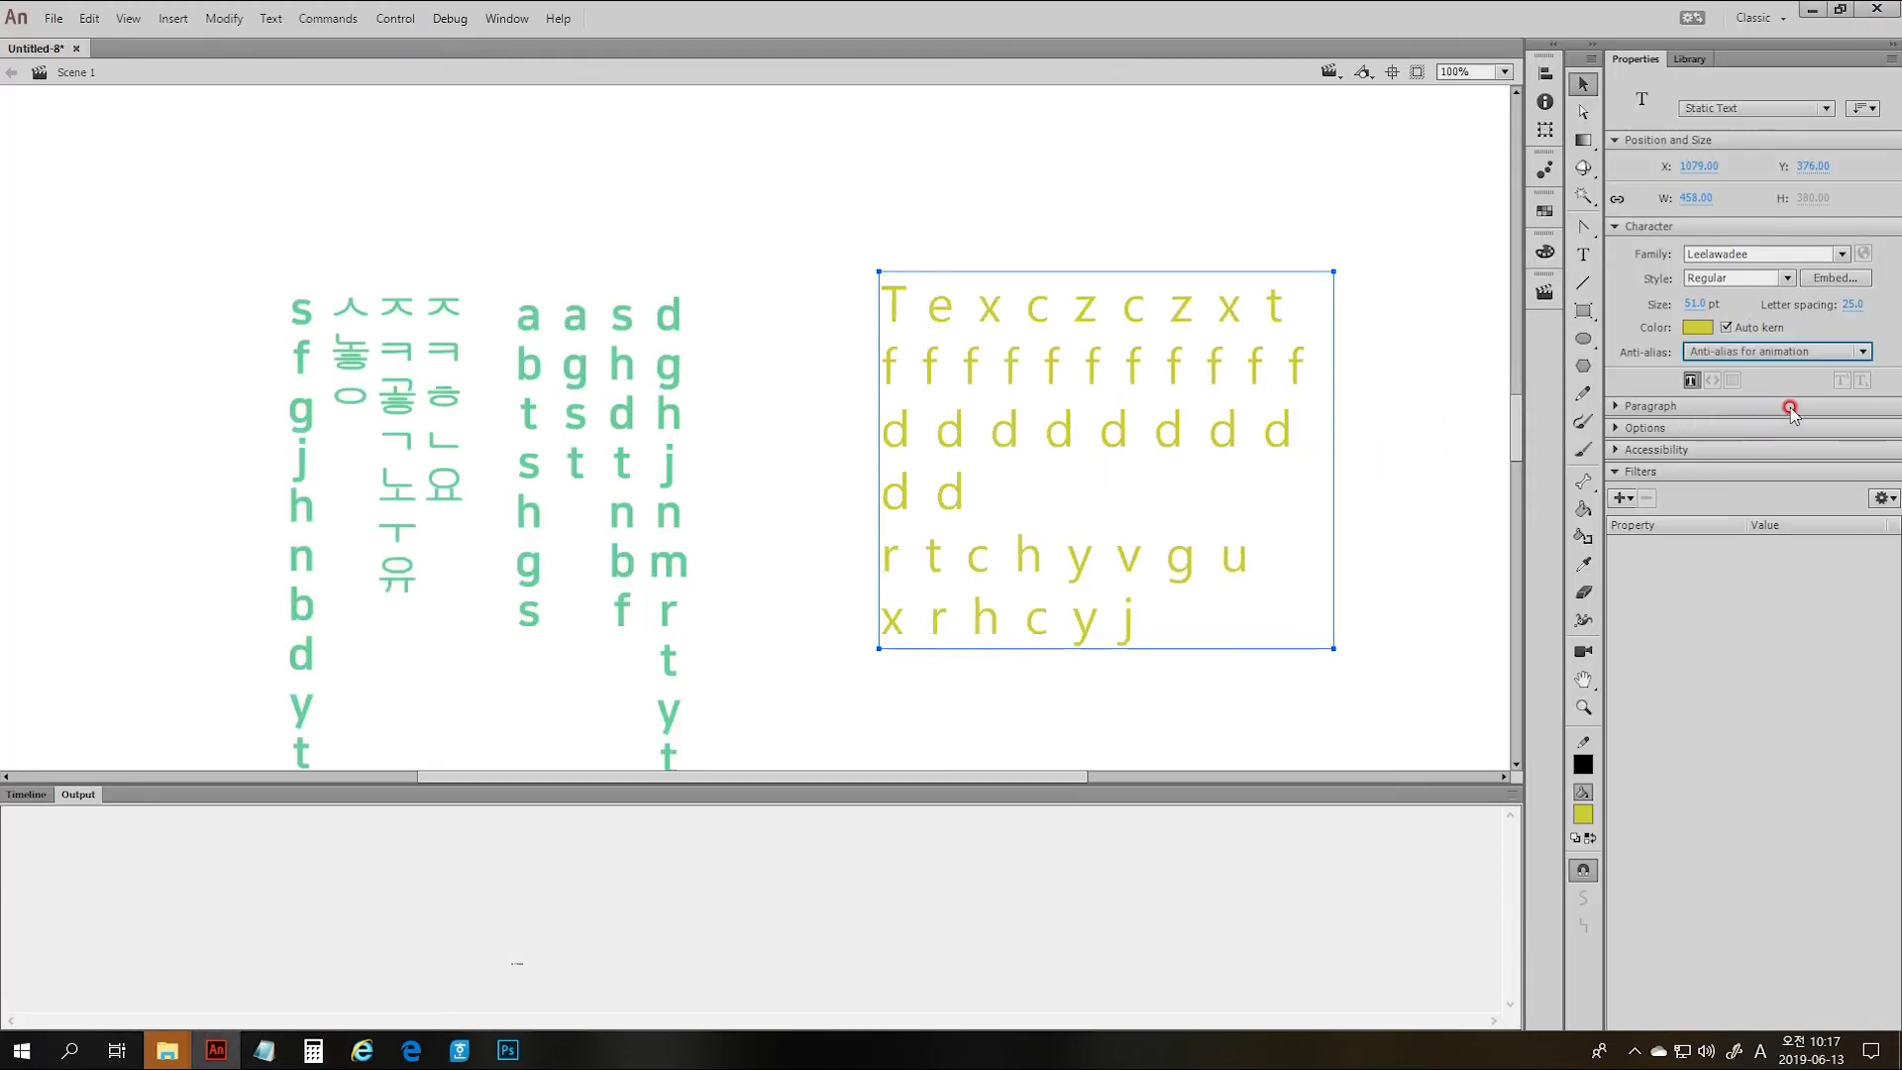
click(1860, 353)
click(1807, 368)
- Try the Anti-alias for readability option on the horizontal text field
click(1830, 353)
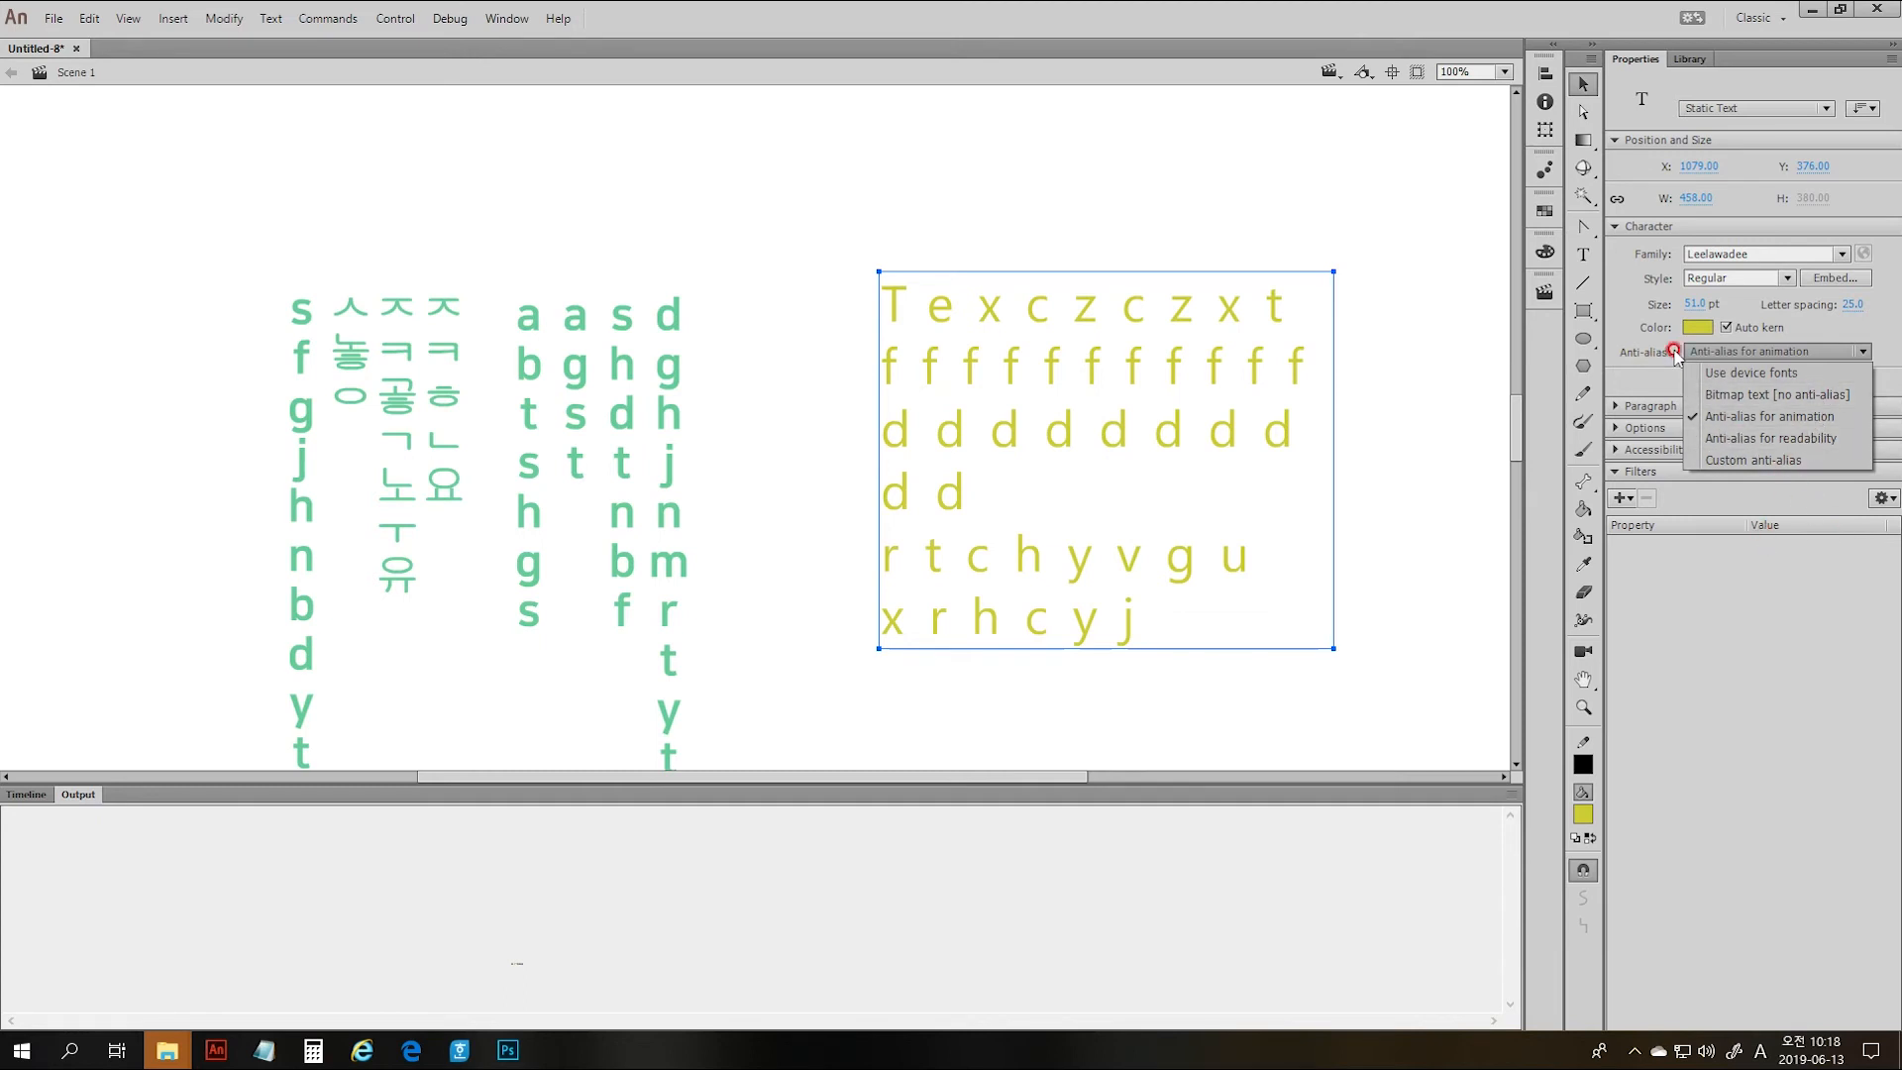
click(1765, 439)
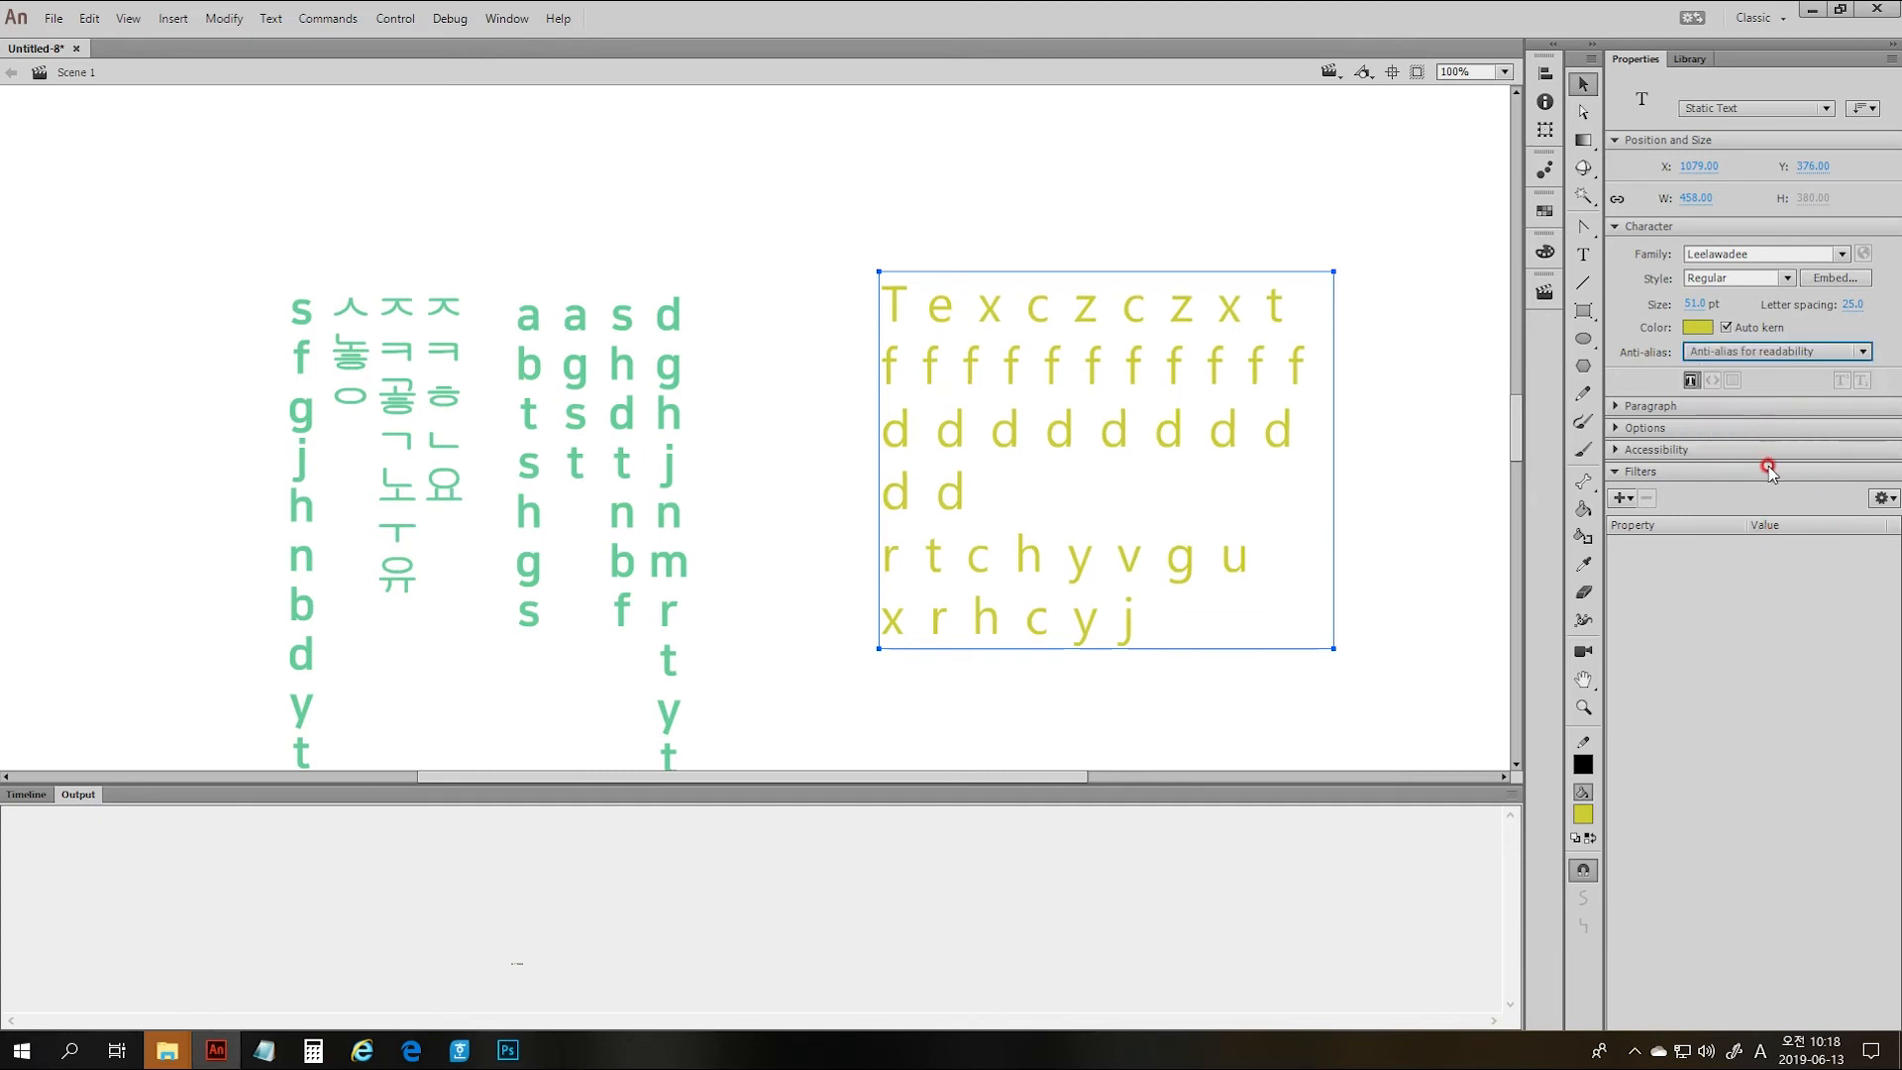
click(1844, 382)
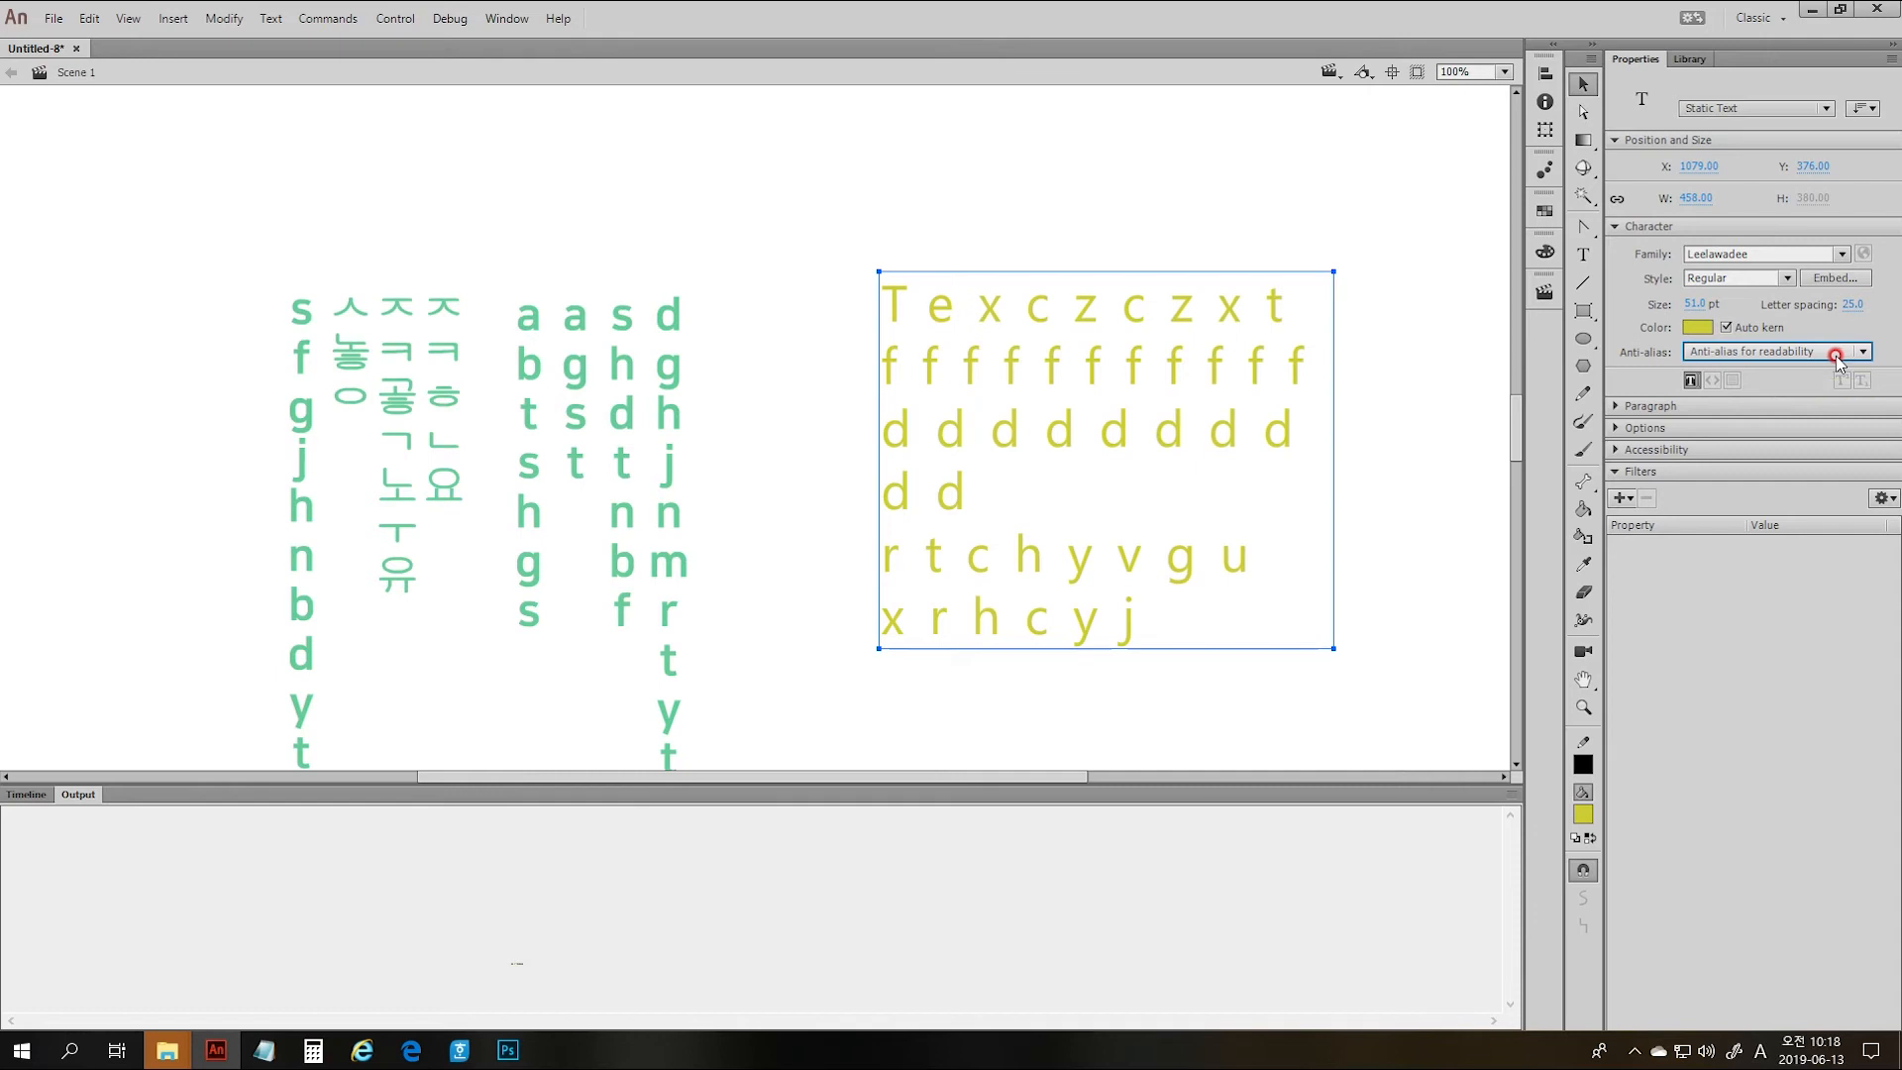
- Move the horizontal text field up slightly to Y 366 and test the movie to preview its text rendering
click(1119, 432)
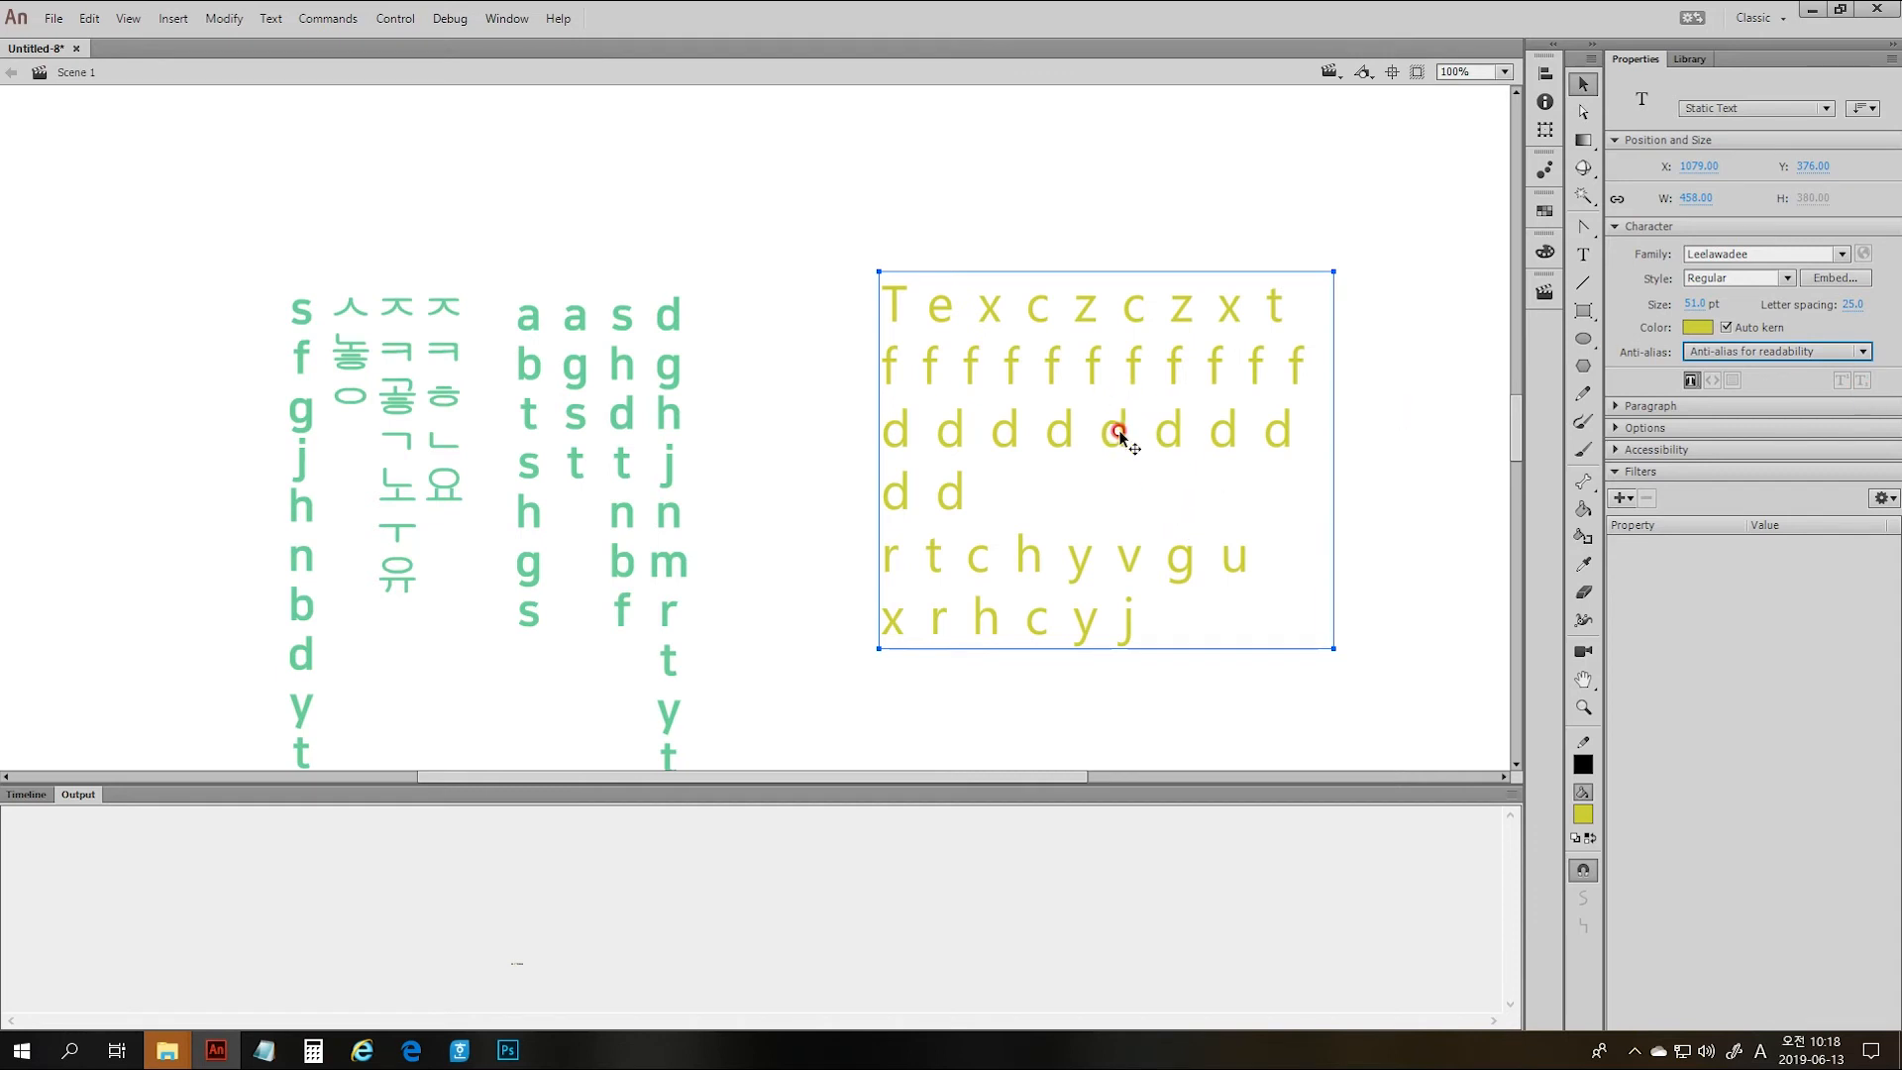
mouse_move(1120, 433)
mouse_down()
mouse_move(1096, 412)
mouse_move(1114, 424)
mouse_up()
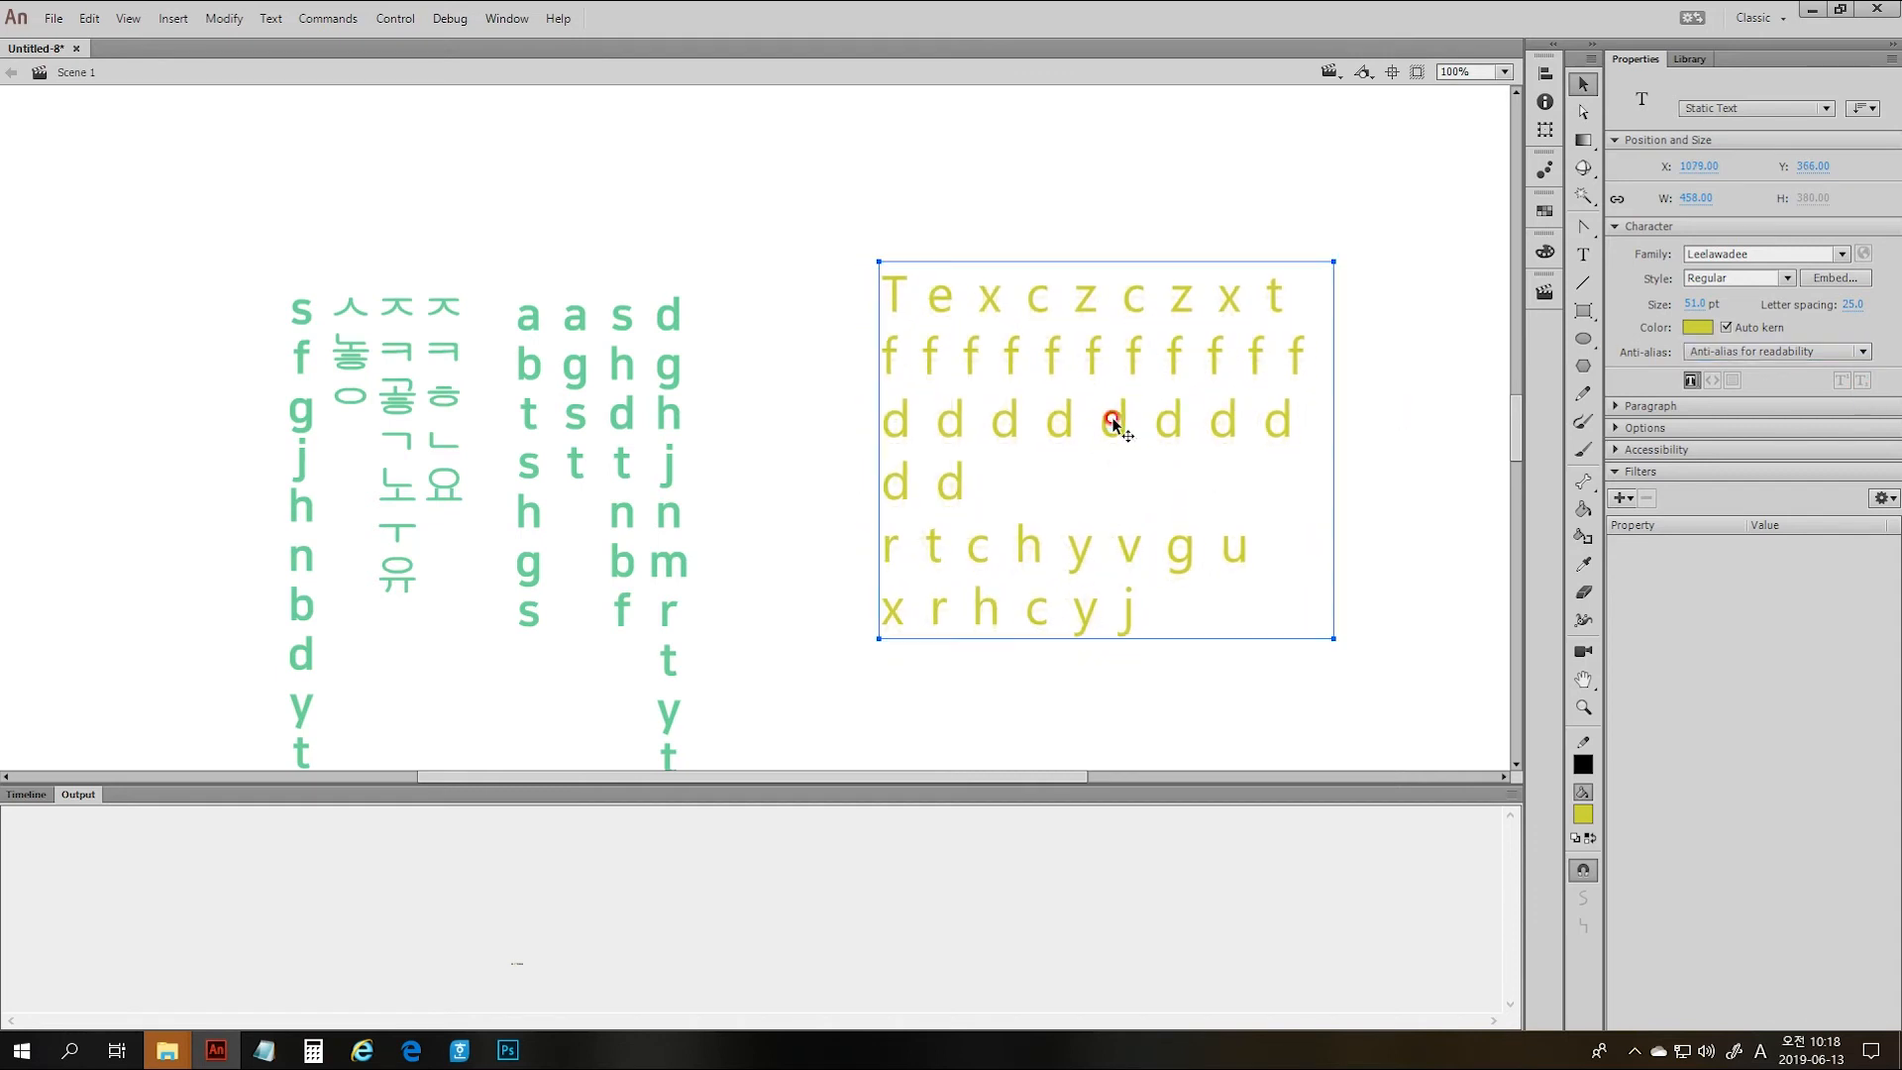
key(ctrl+Return)
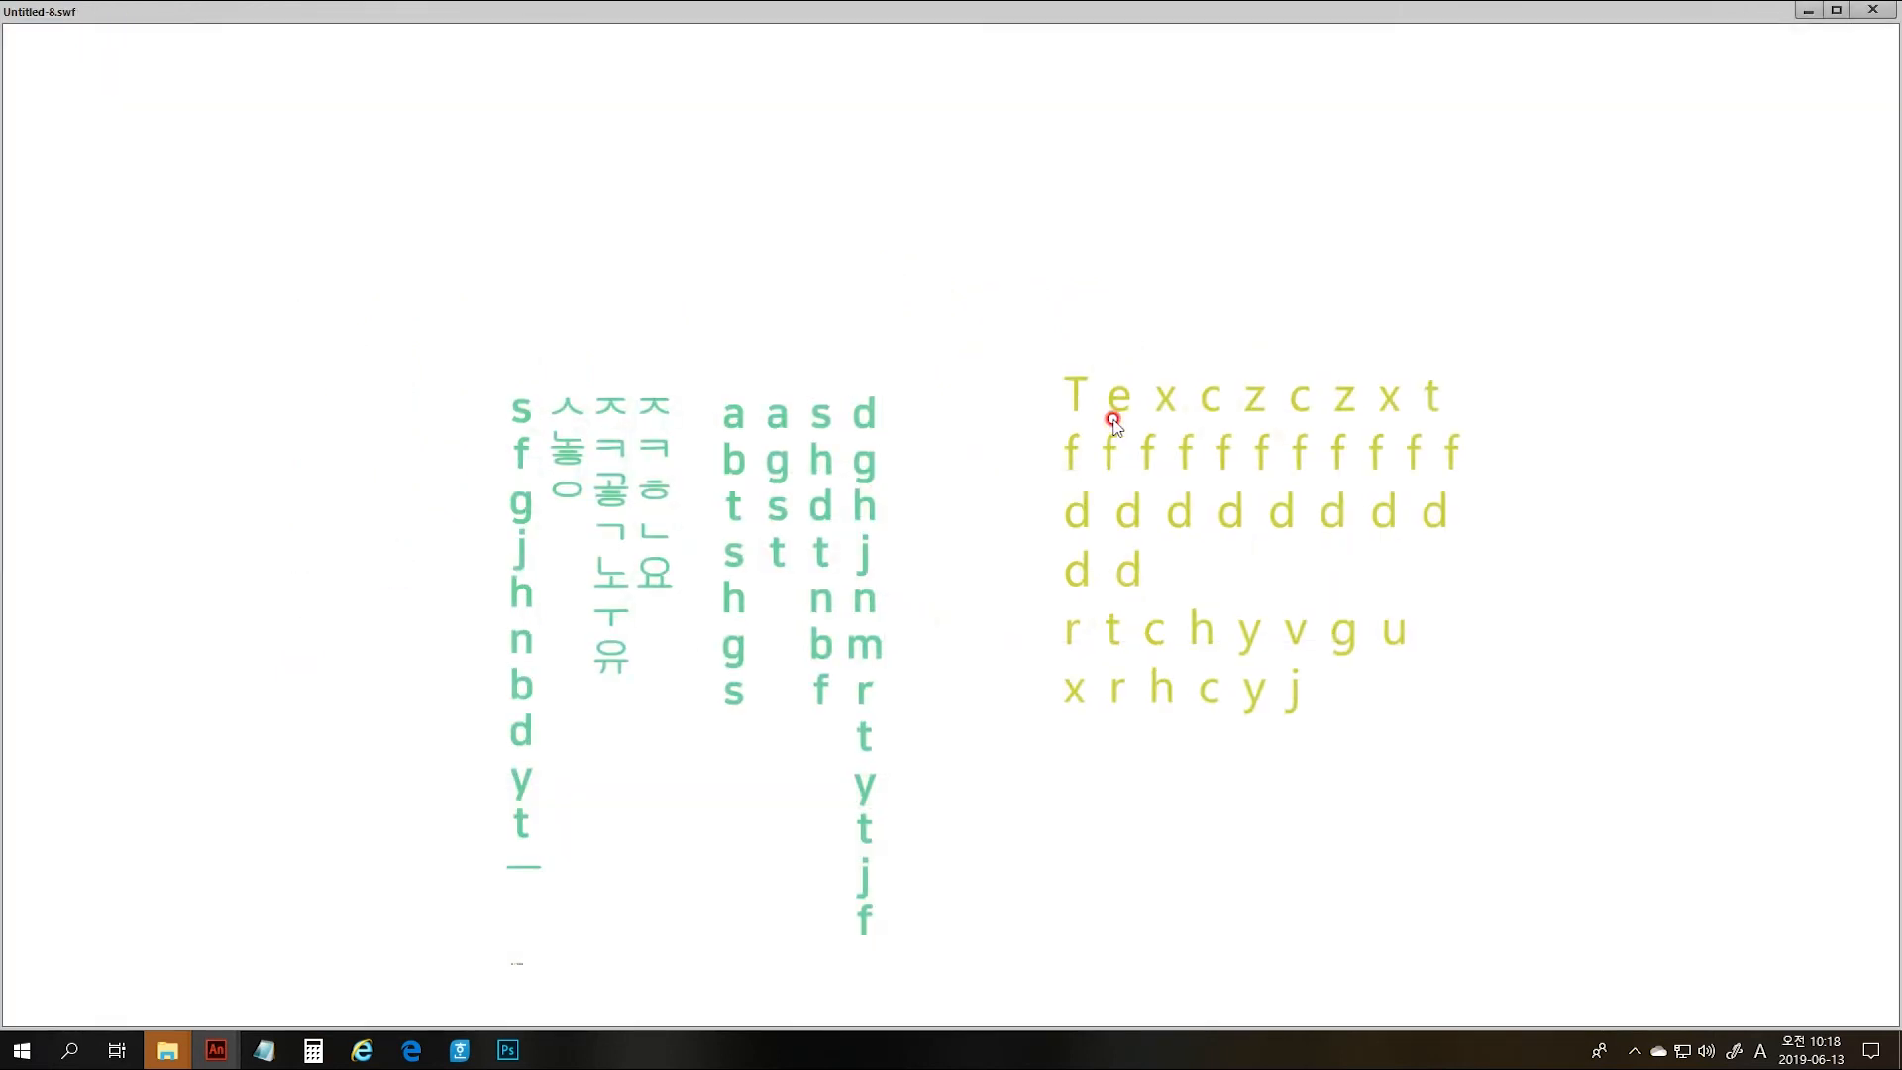
click(1874, 9)
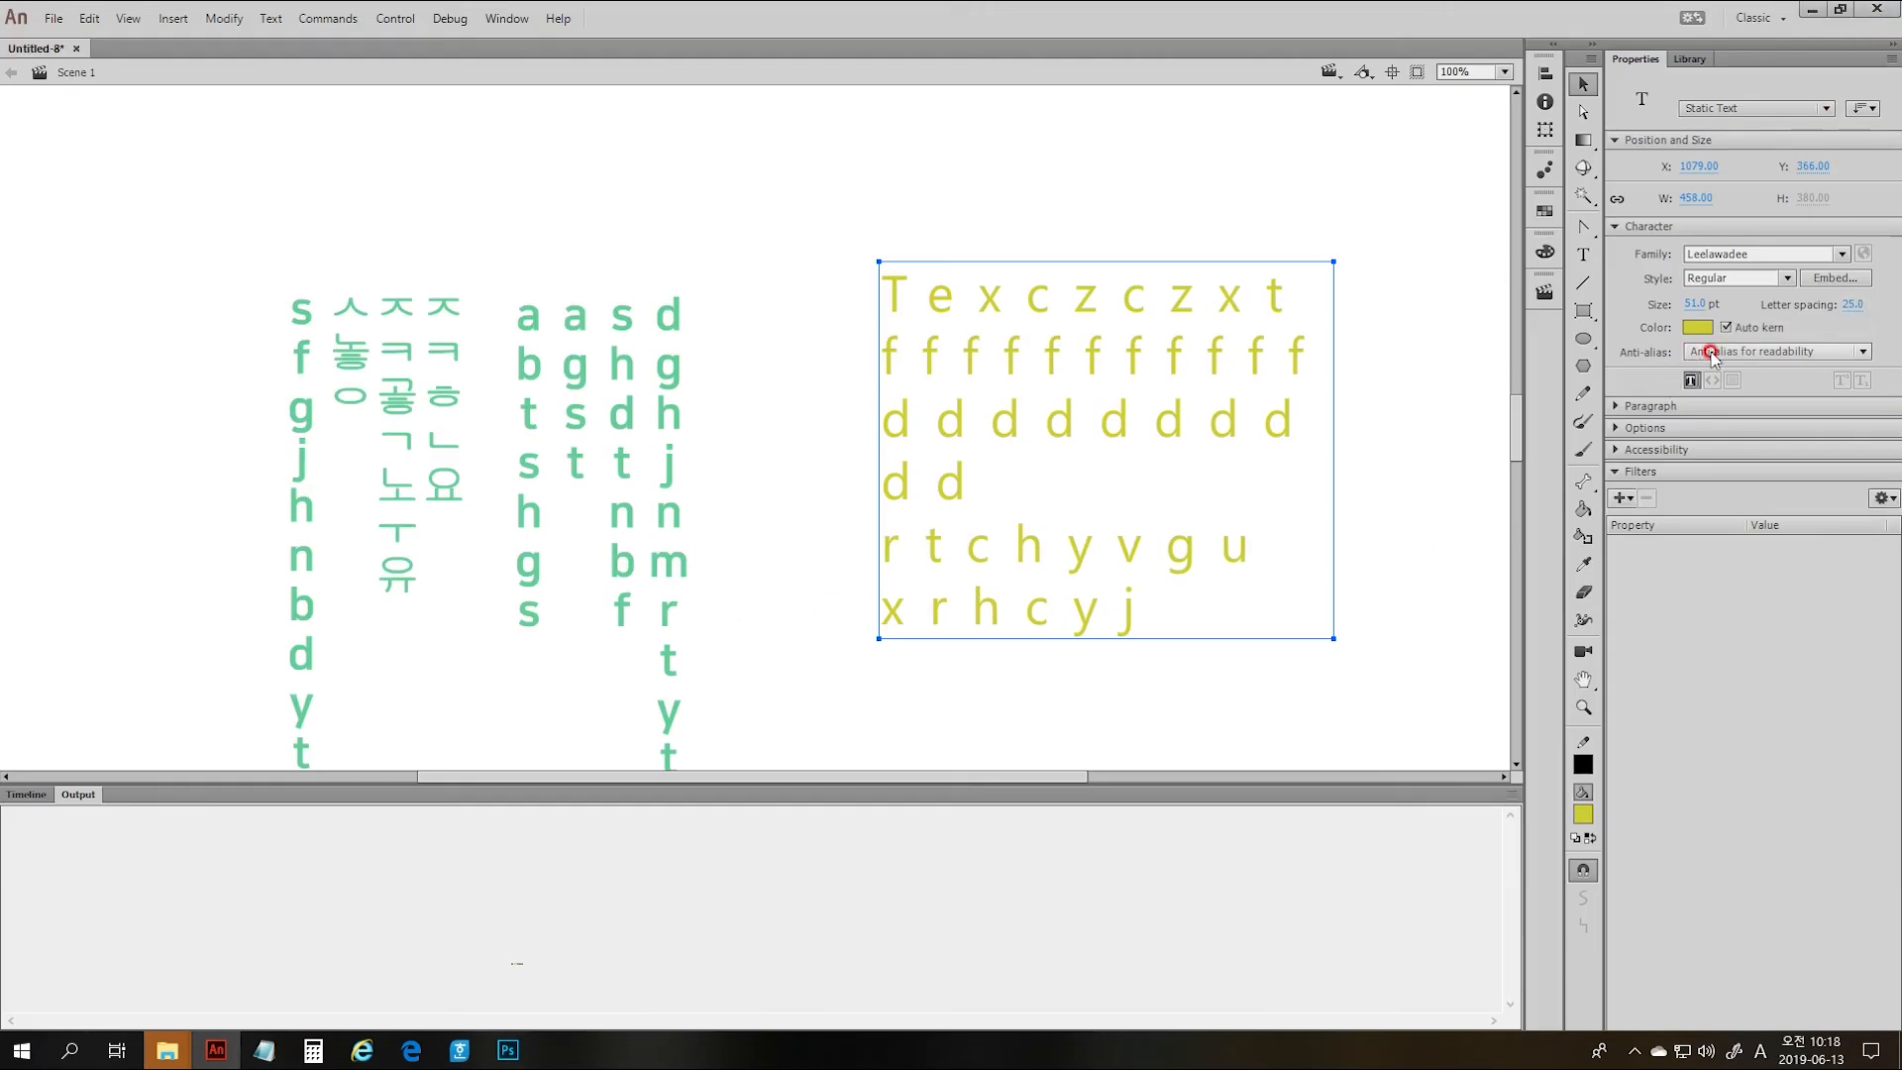
- Apply Custom anti-alias to the horizontal text field with a thickness of 200
click(1862, 352)
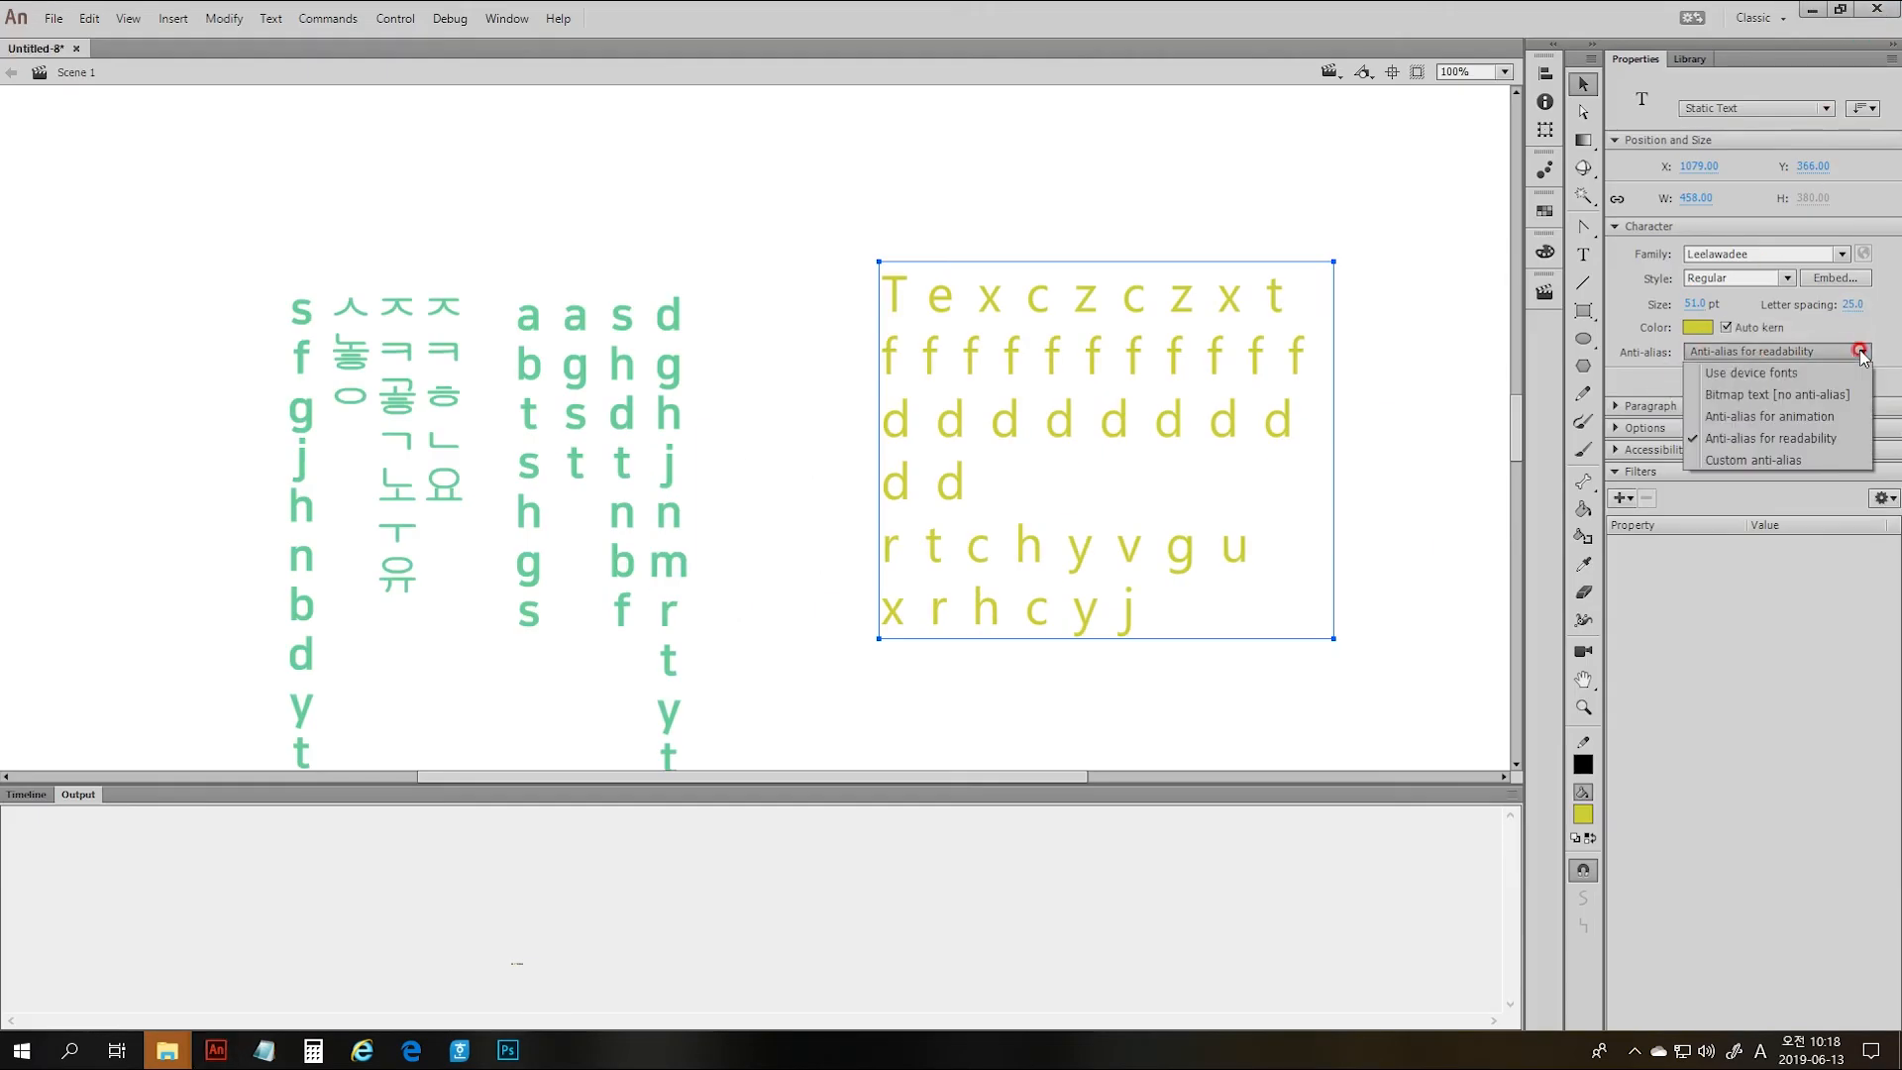
click(1789, 462)
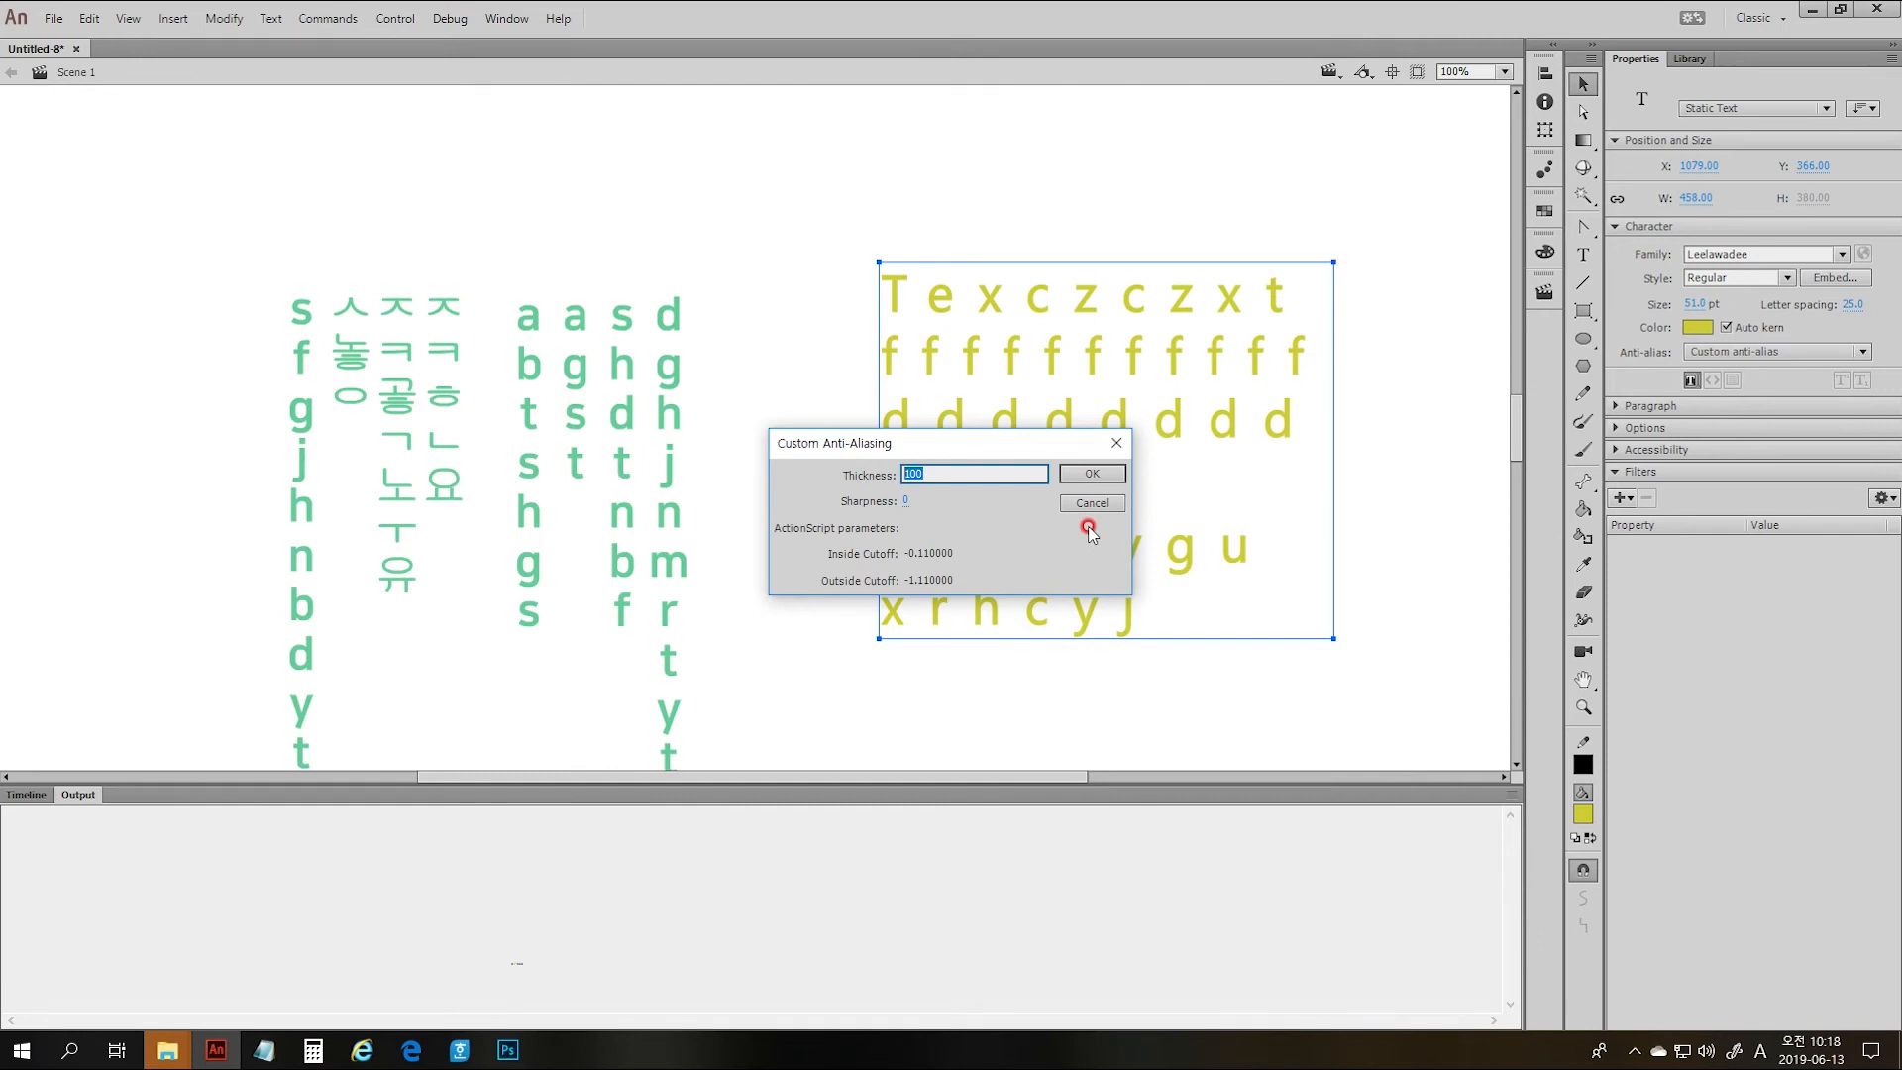
text(200)
key(Return)
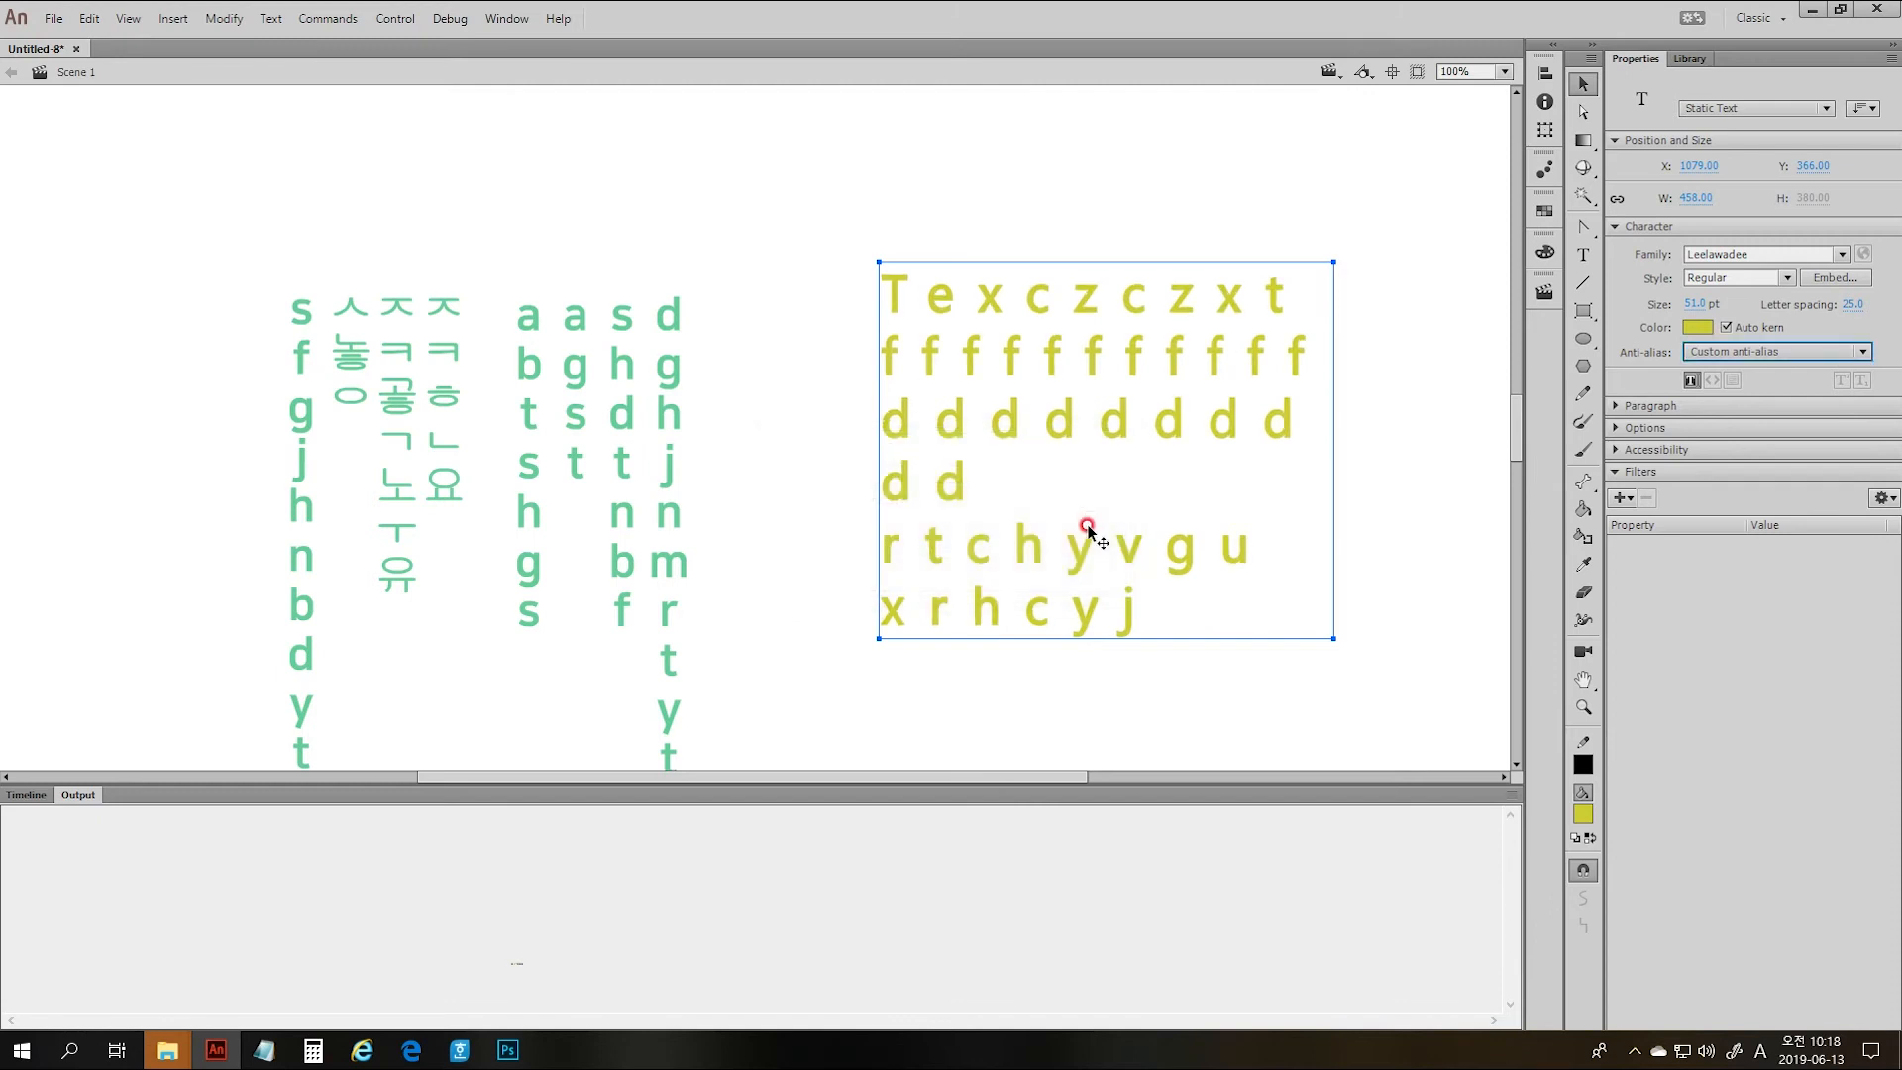
- Set the horizontal text field's anti-aliasing to Use device fonts
click(1787, 279)
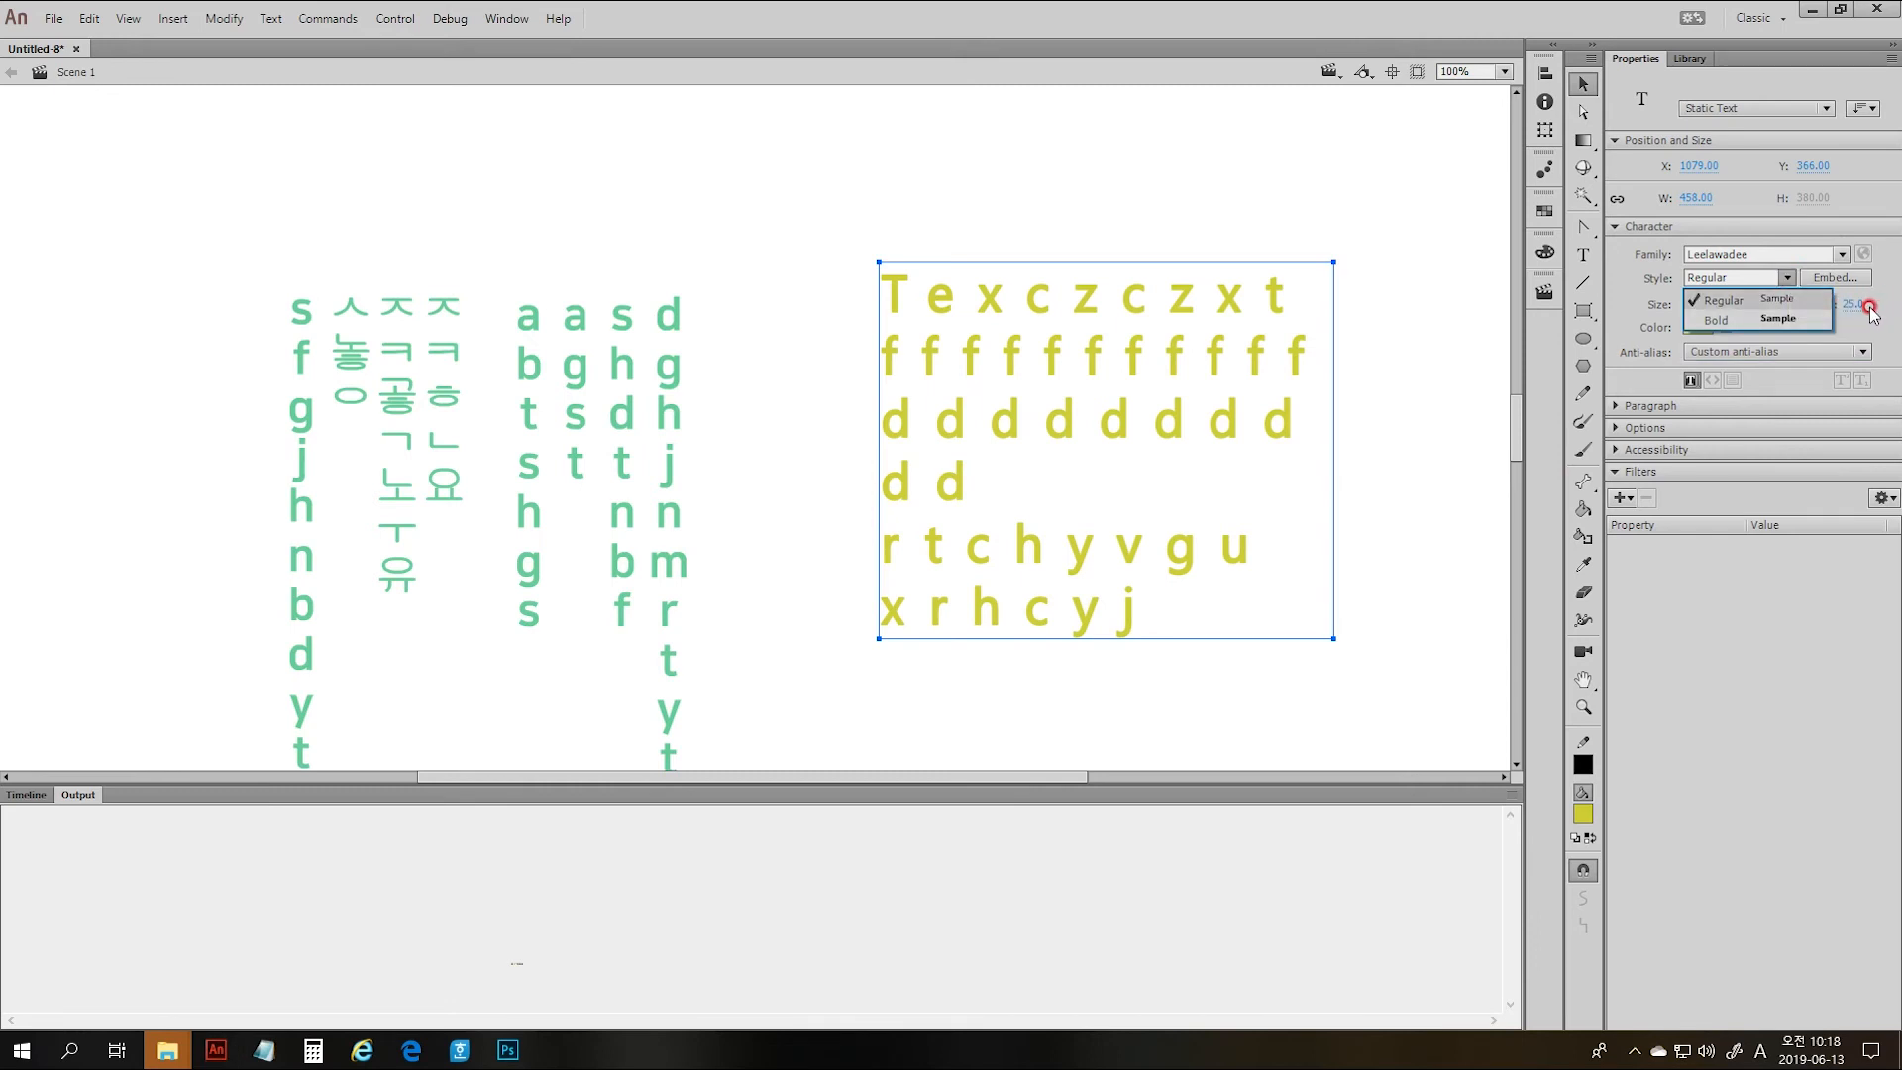
click(1862, 354)
click(1864, 352)
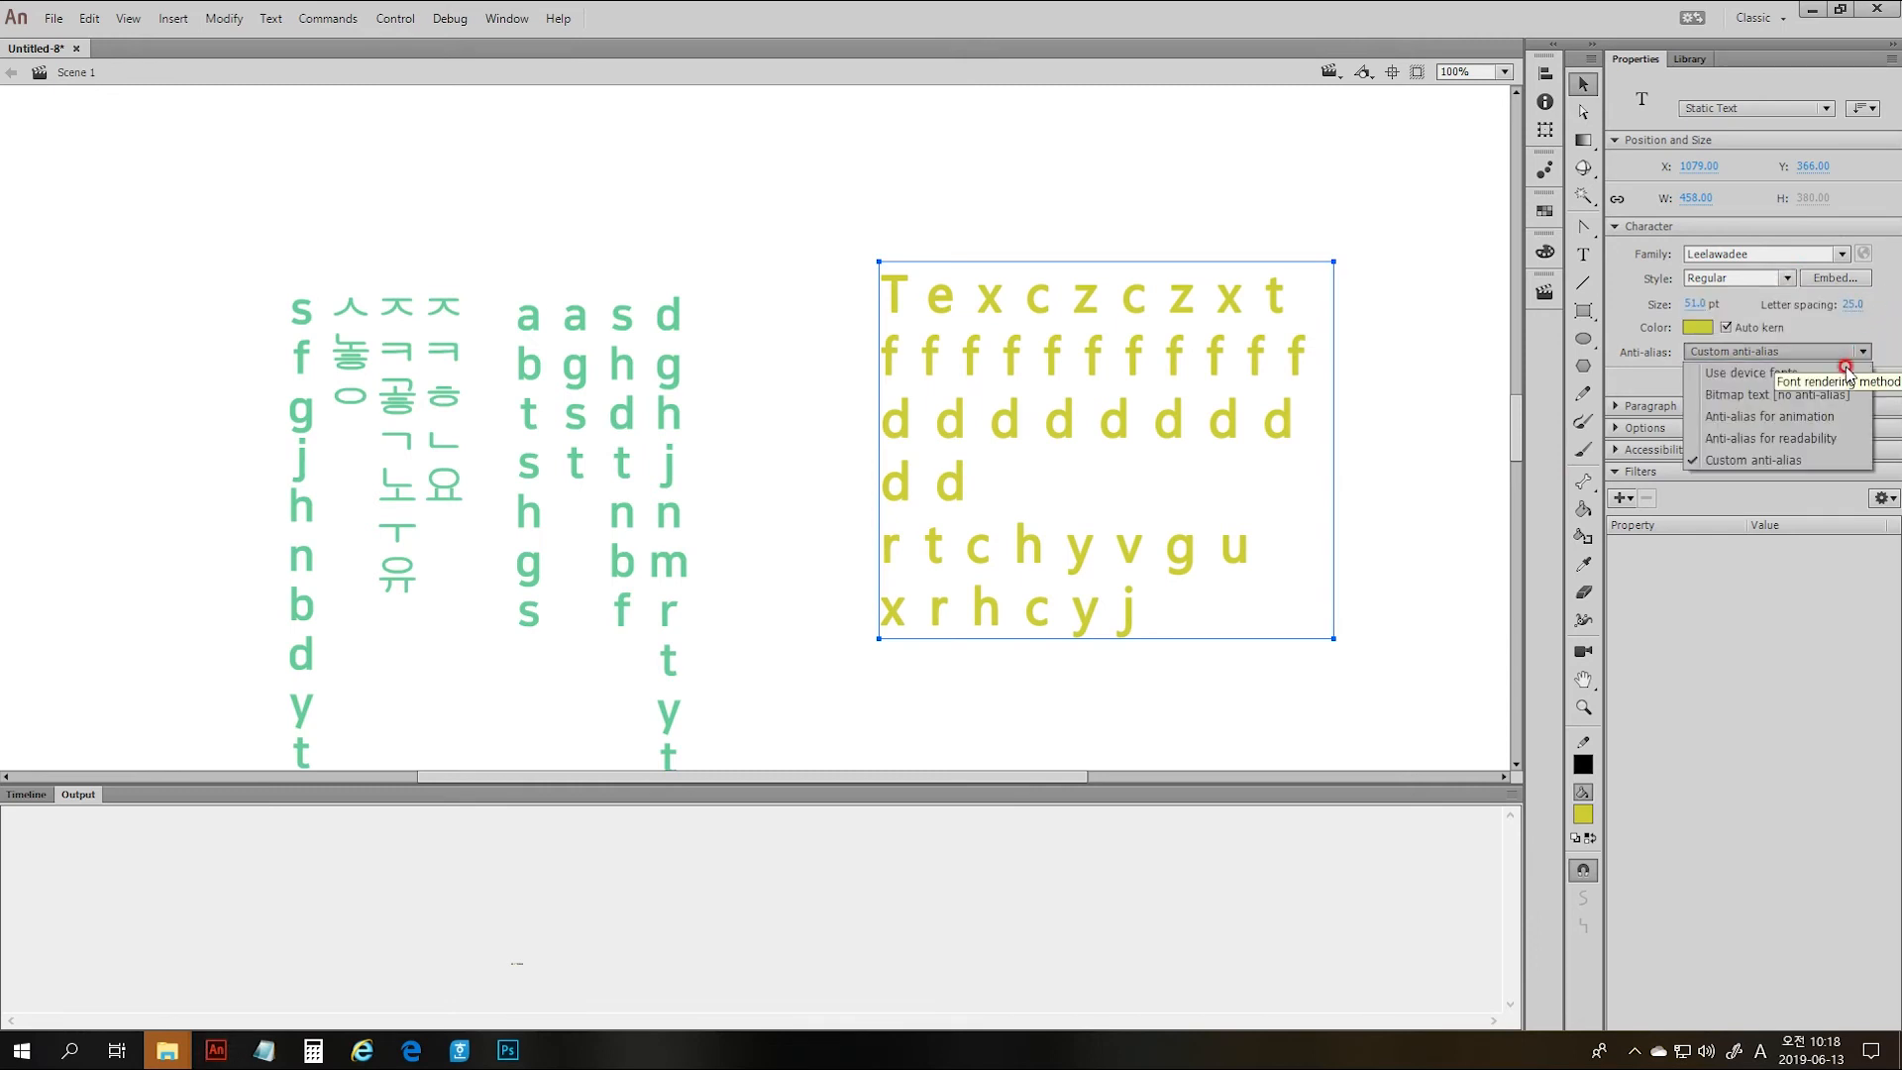
click(1812, 369)
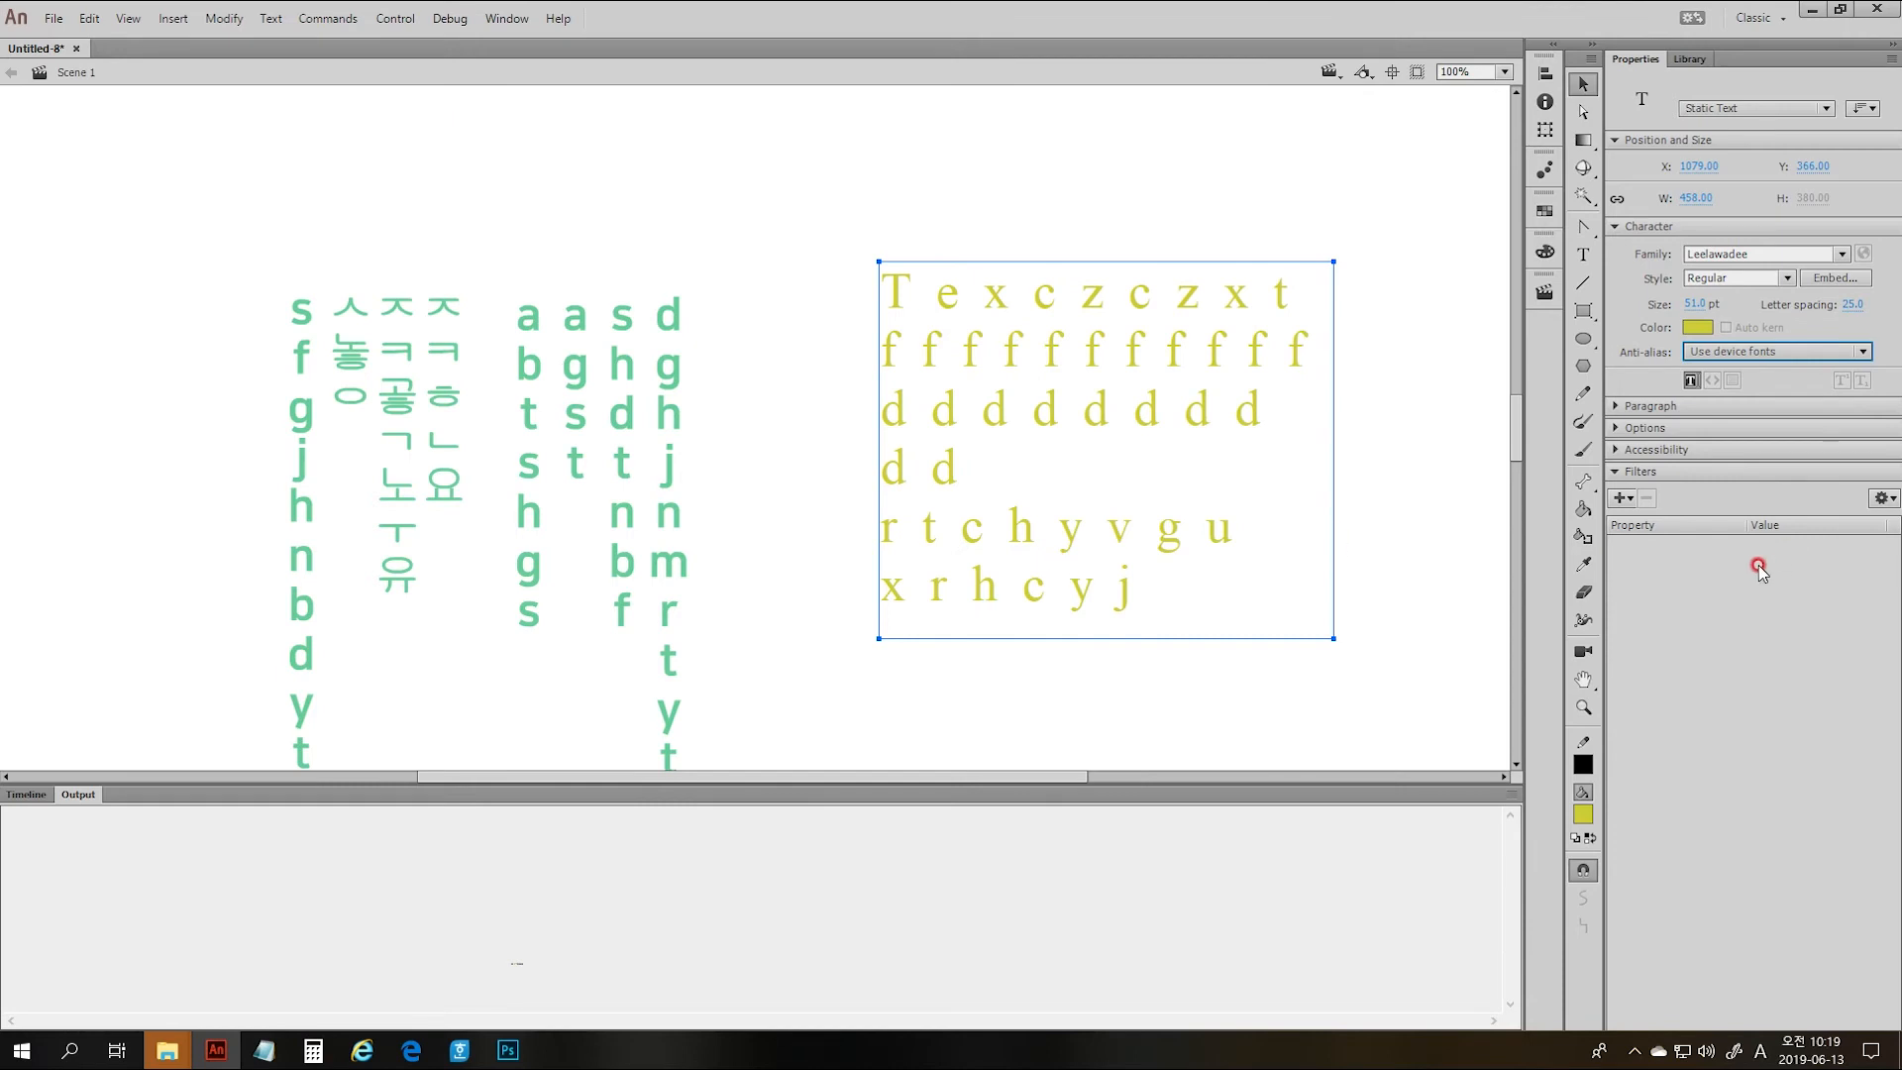
click(1759, 634)
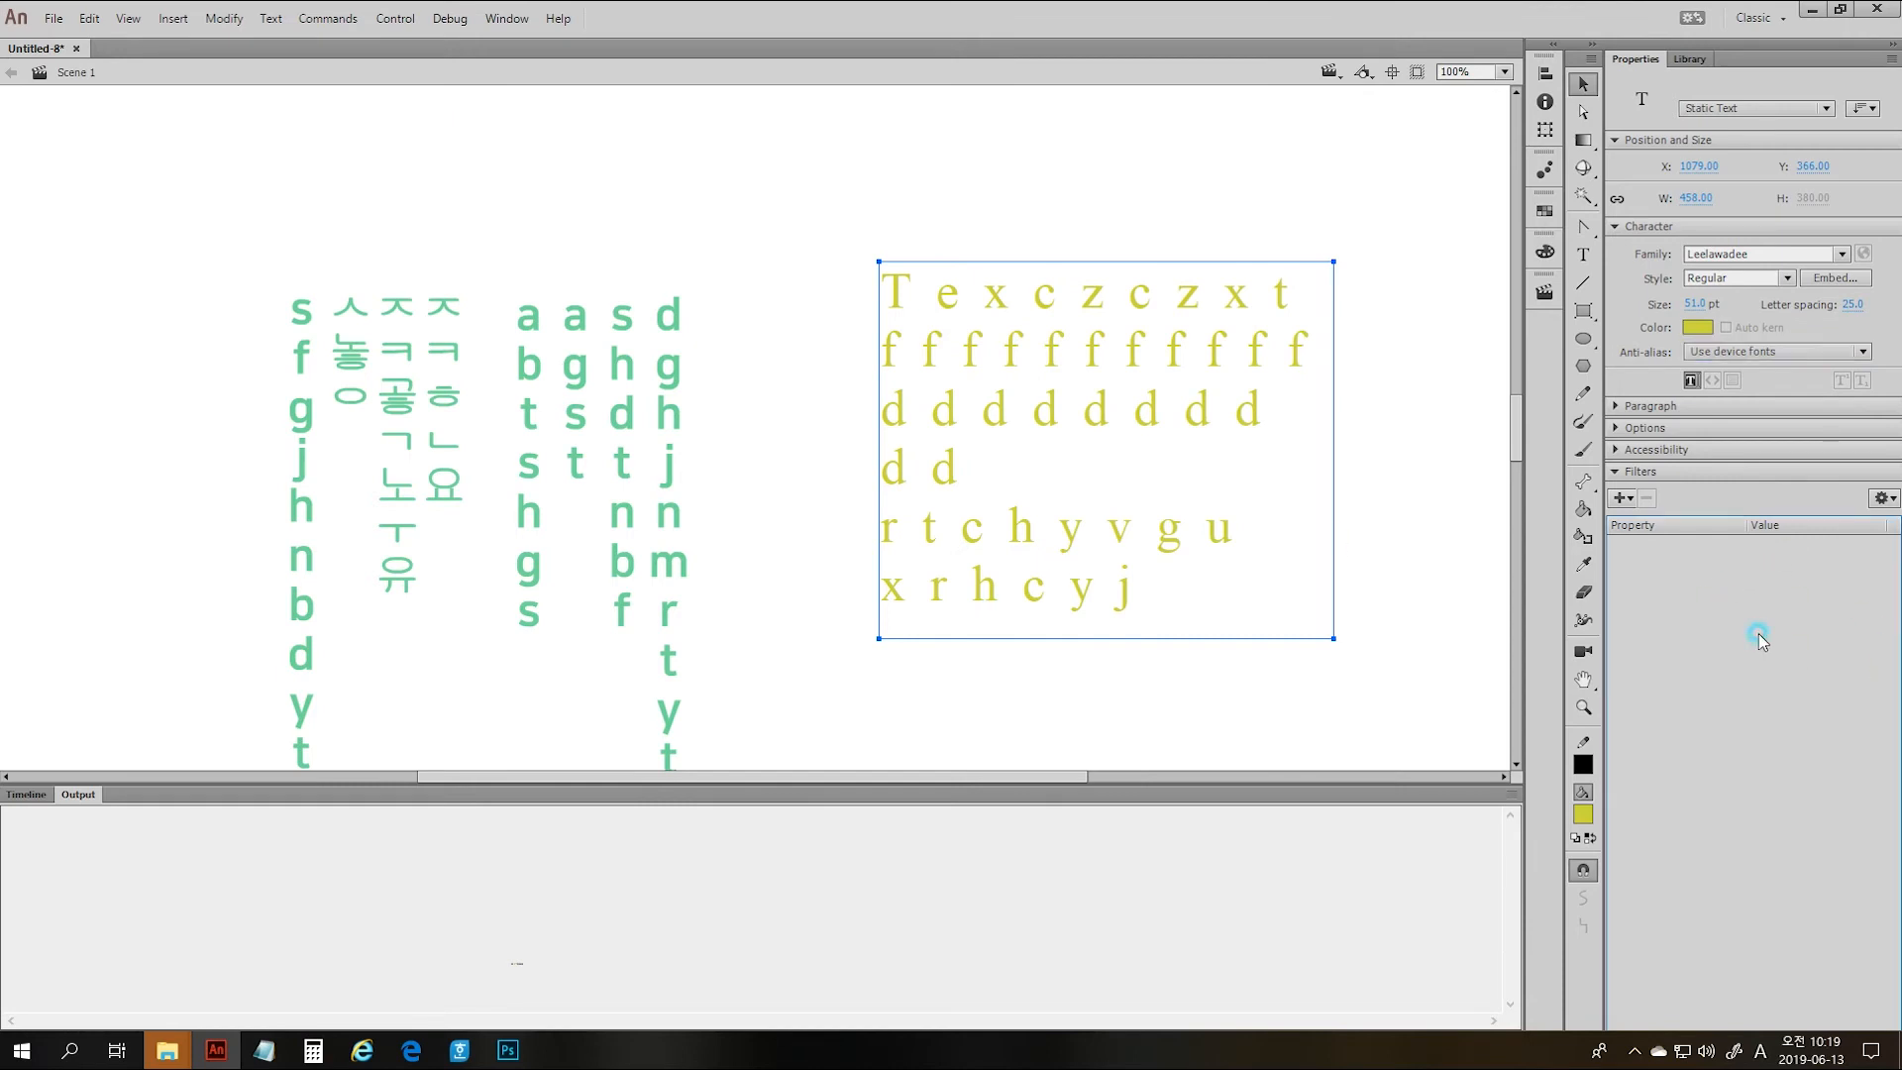
- Test the movie with the Selectable option on the horizontal text field and select part of its text in the preview
click(1691, 382)
key(ctrl+Return)
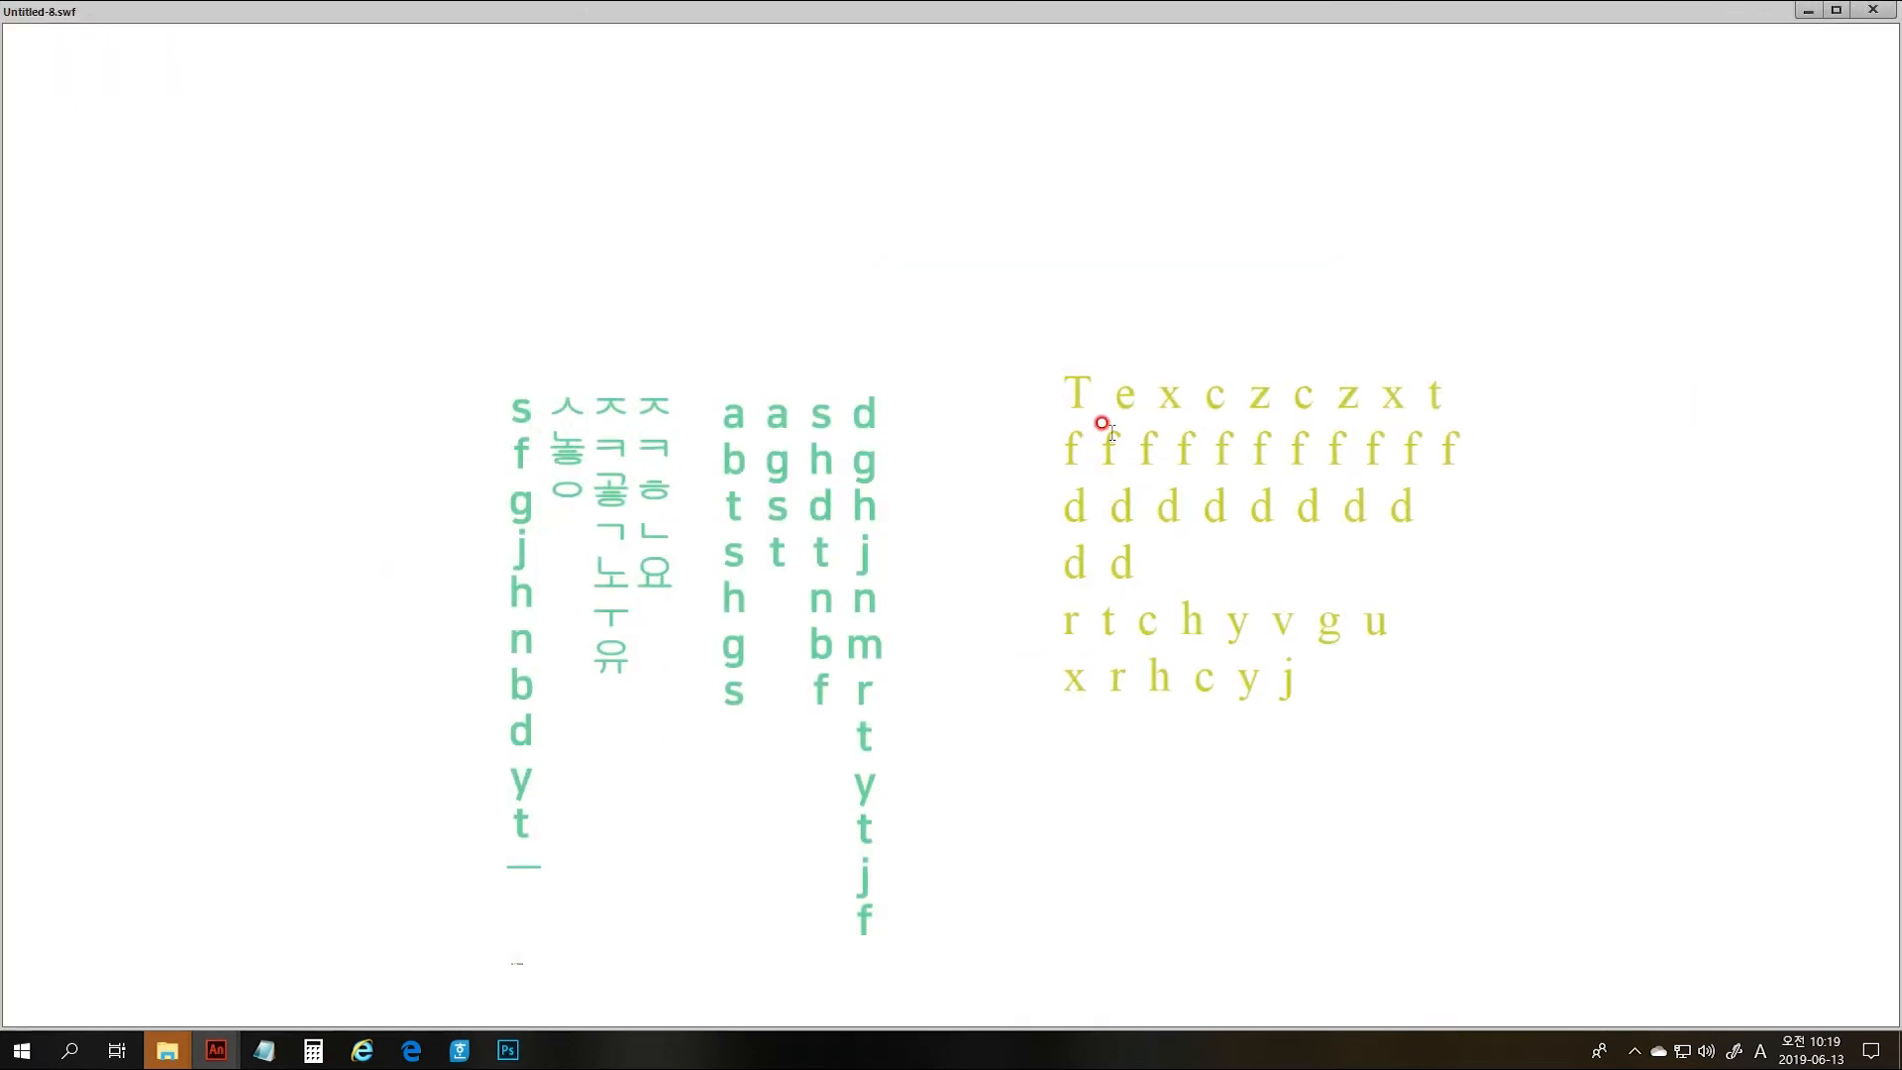
mouse_move(1103, 424)
mouse_down()
mouse_move(1246, 446)
mouse_move(1298, 688)
mouse_move(1139, 563)
mouse_move(1114, 393)
mouse_up()
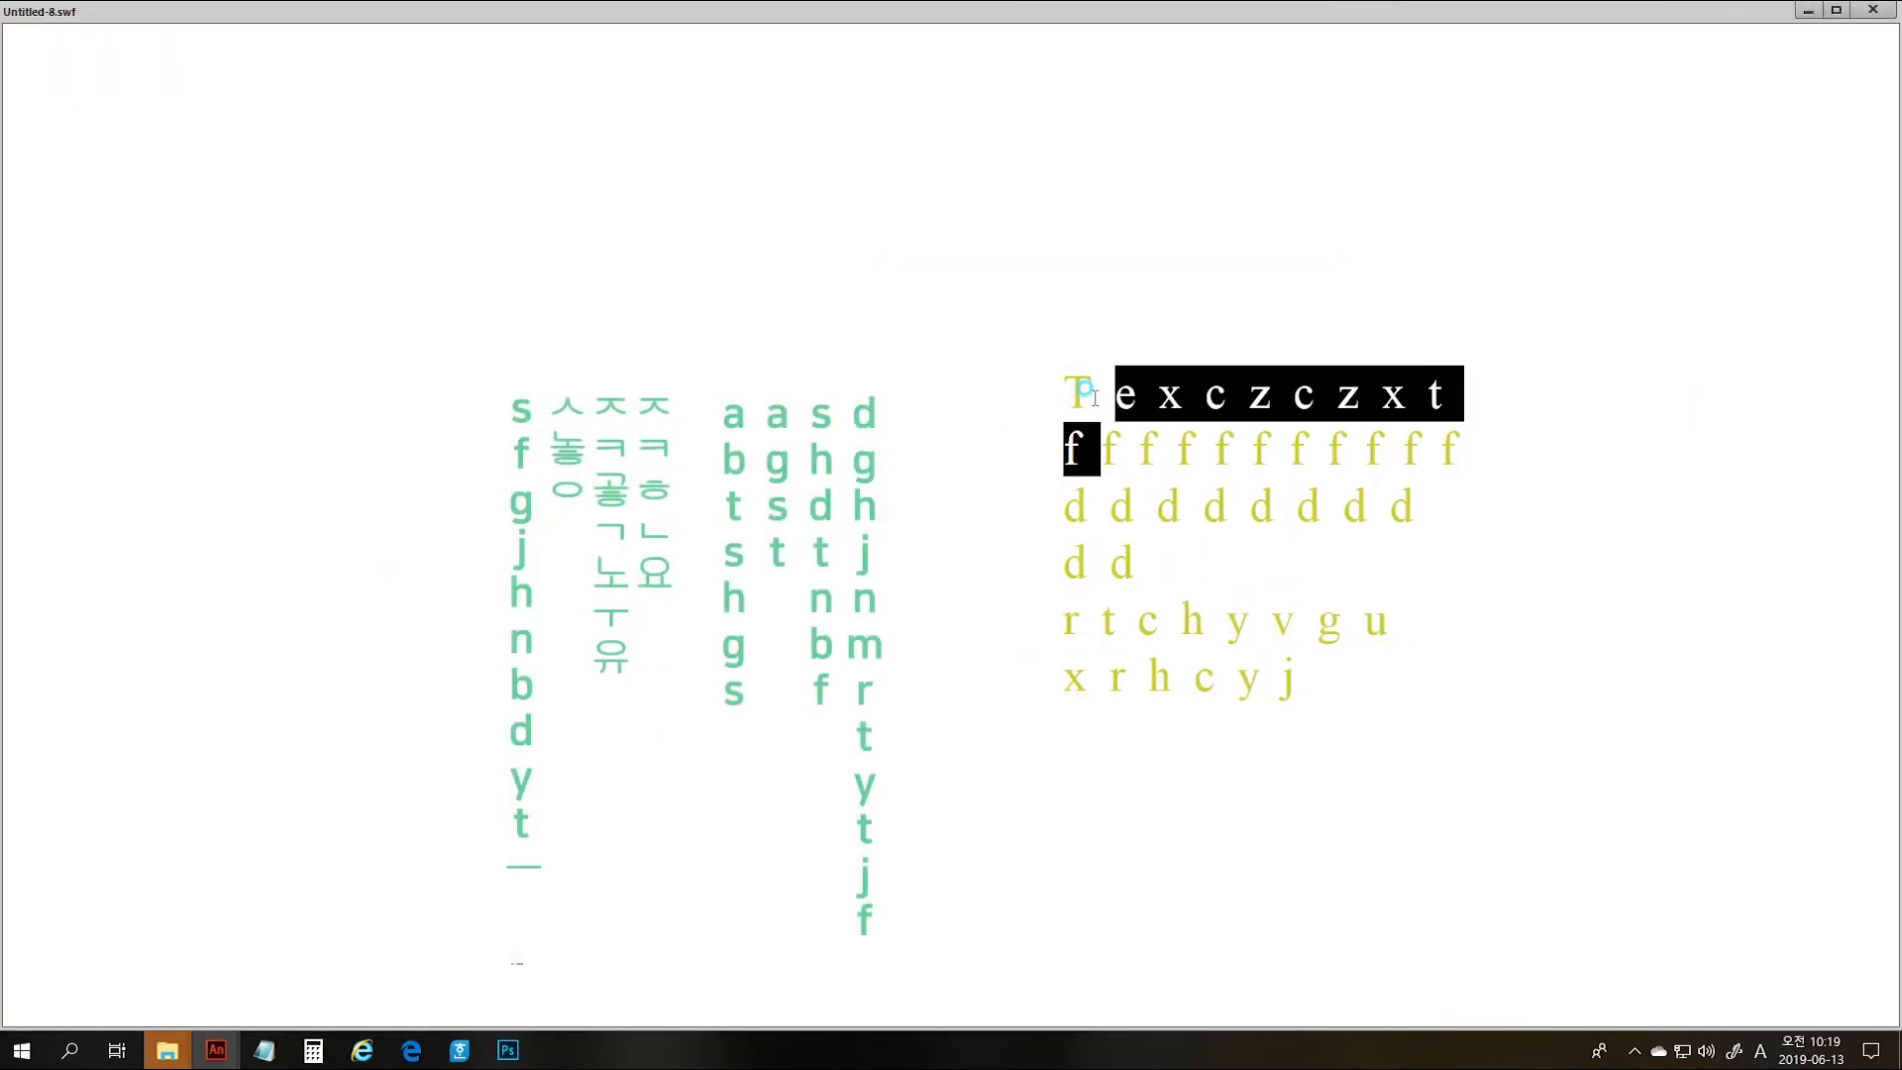
click(1878, 11)
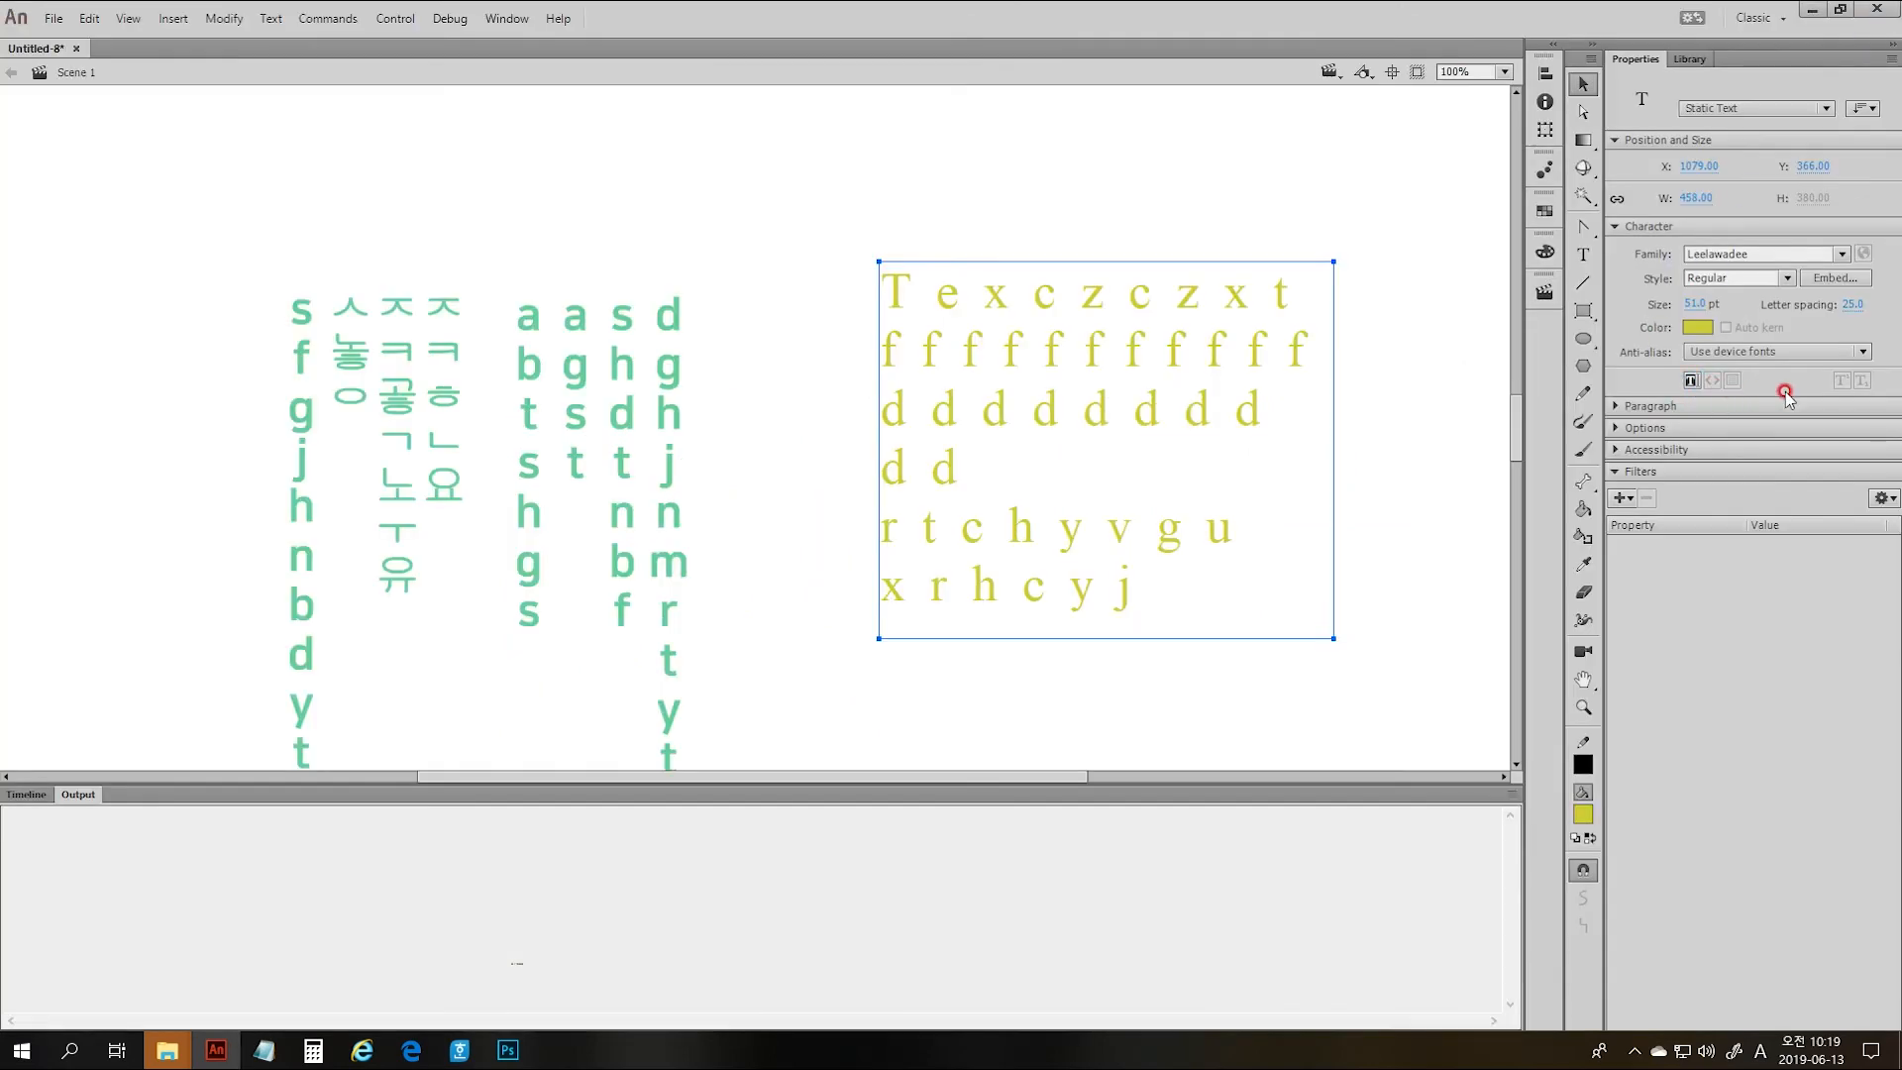
- Test the movie with the horizontal text's Selectable option off and again with it on, selecting all of the text in the second preview
key(ctrl+Return)
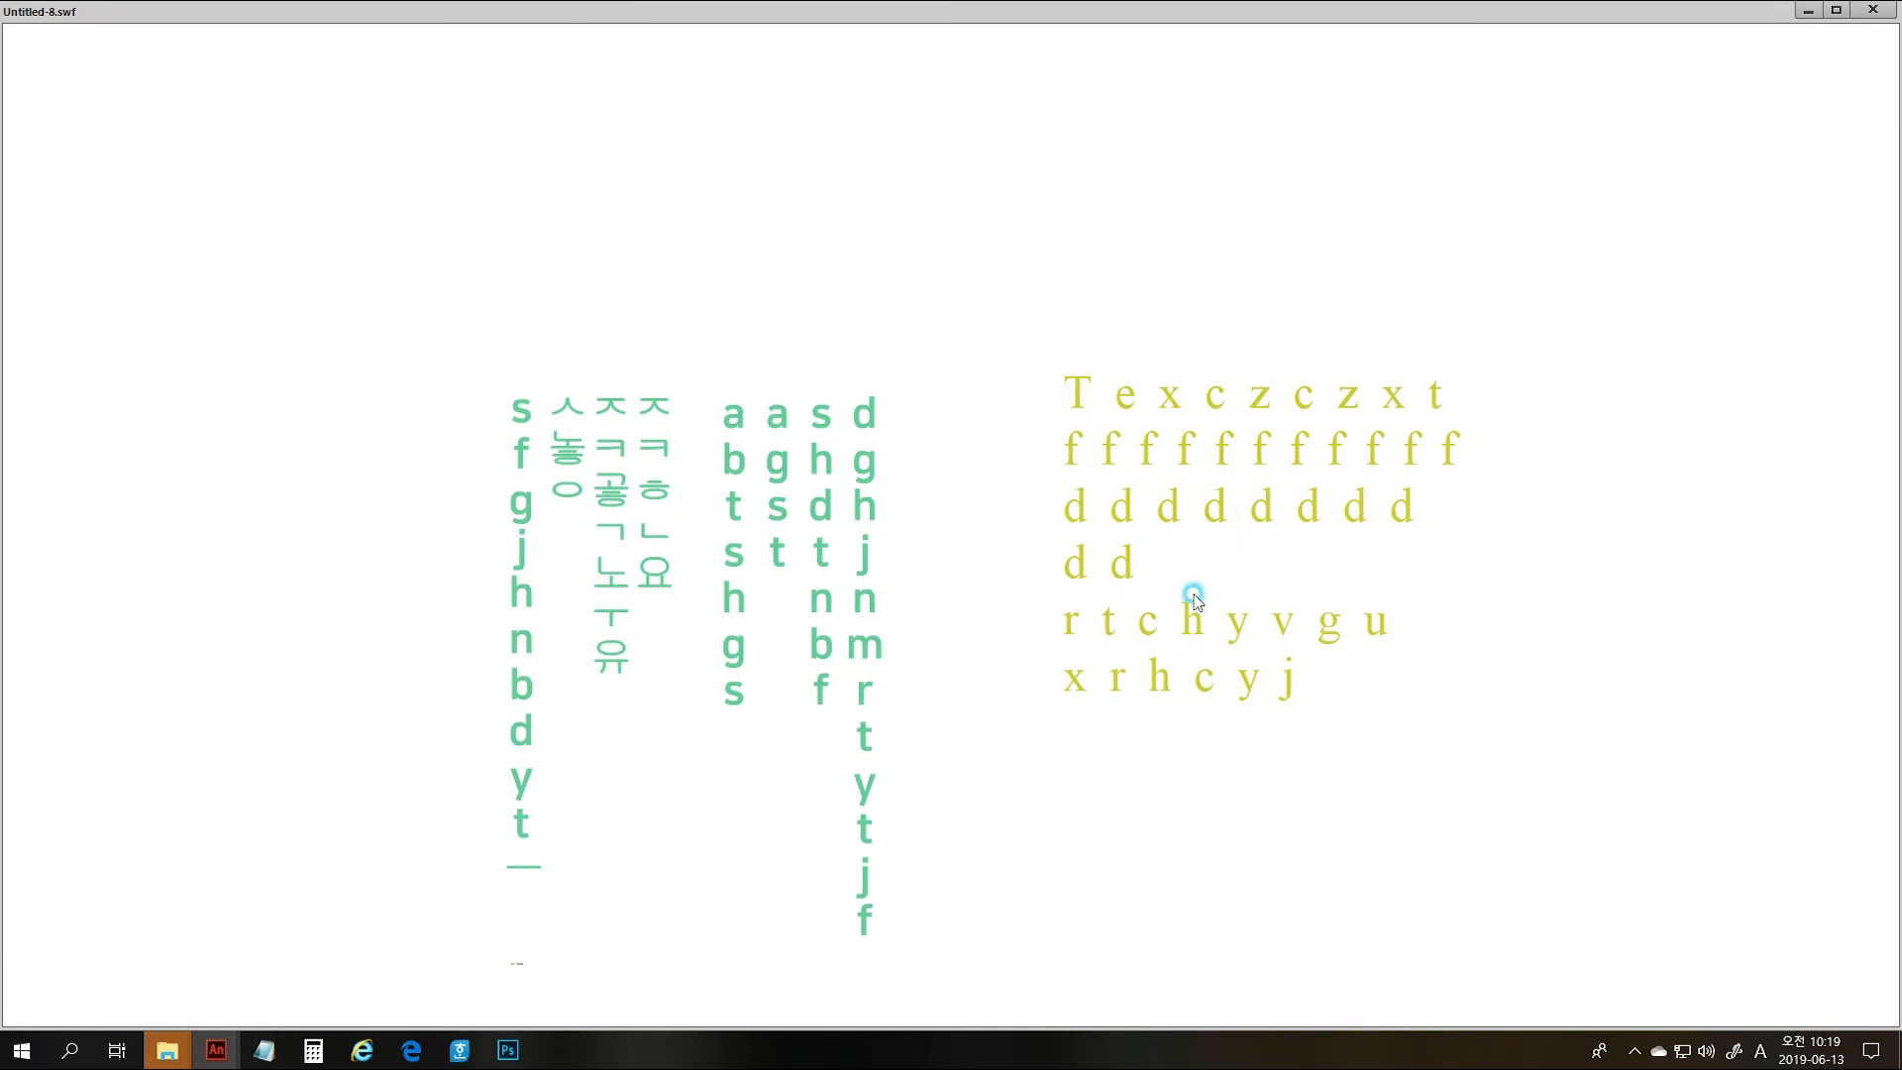
click(1872, 10)
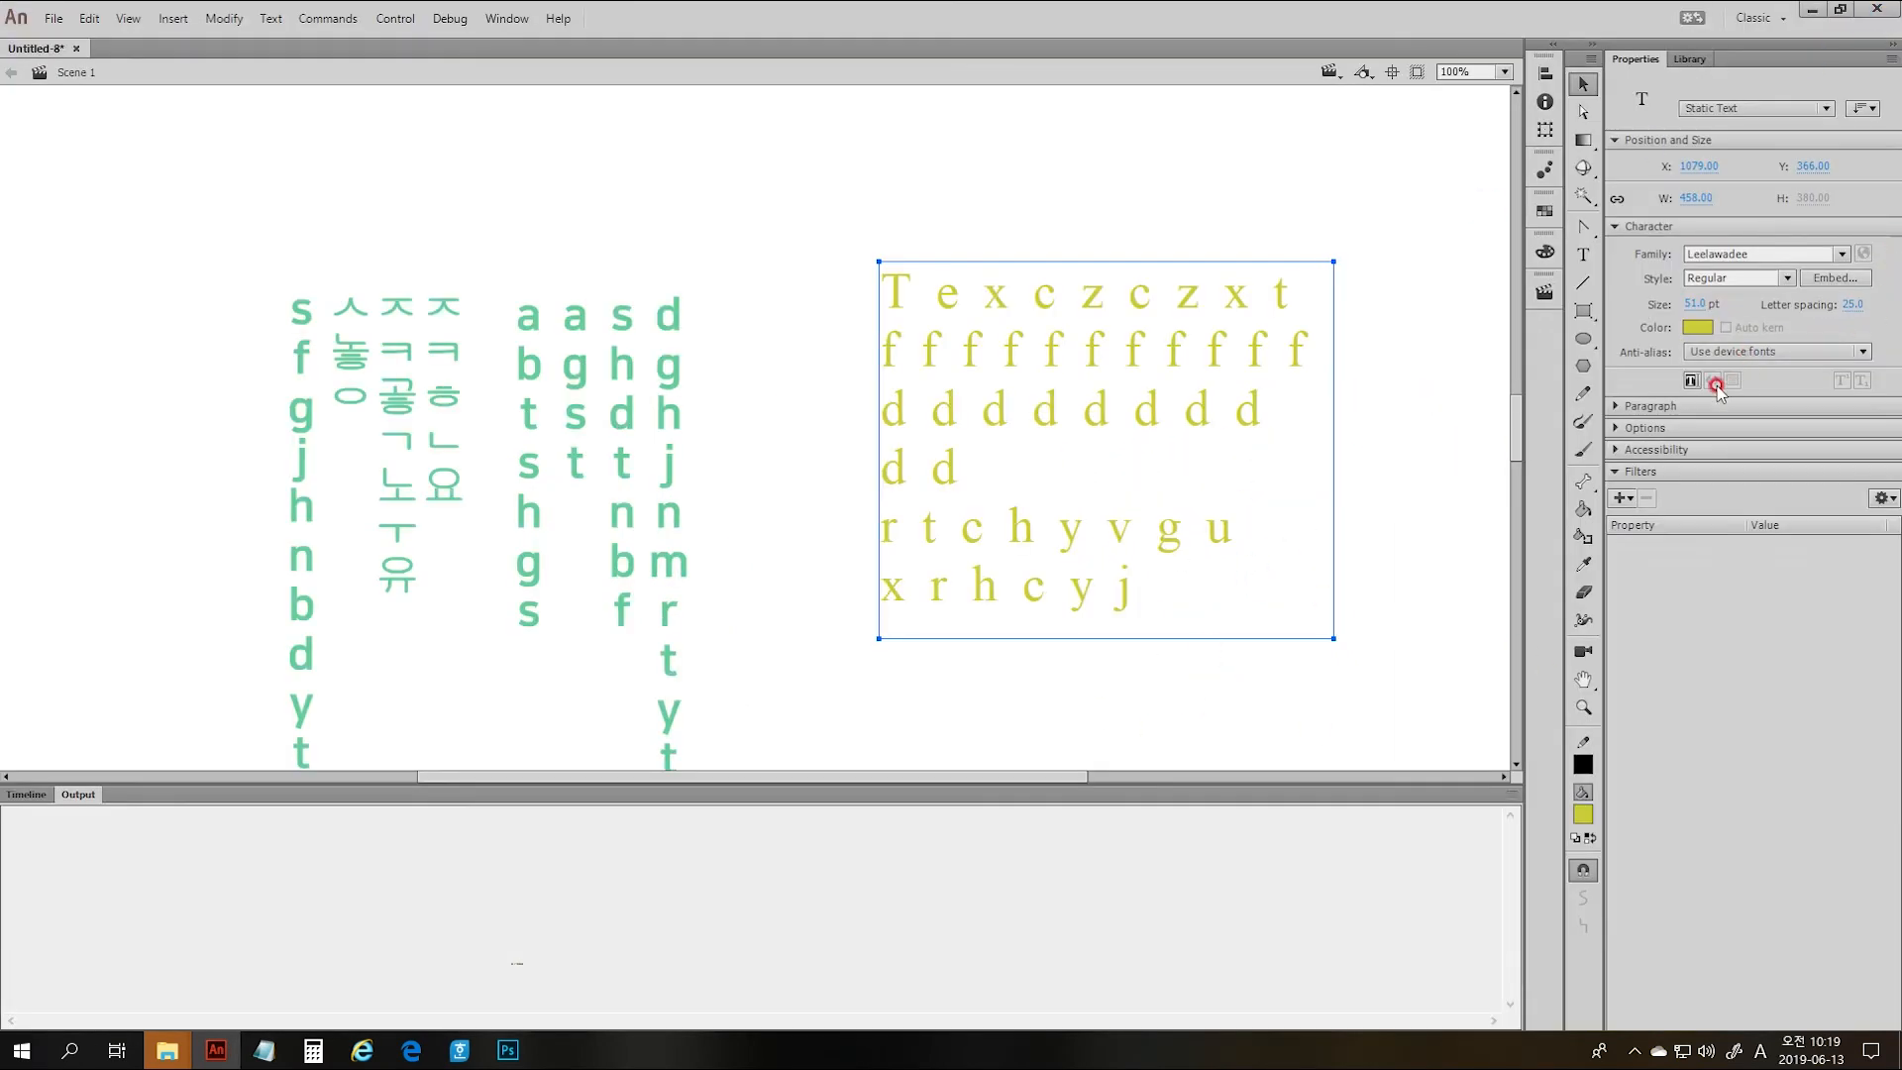
key(ctrl+Return)
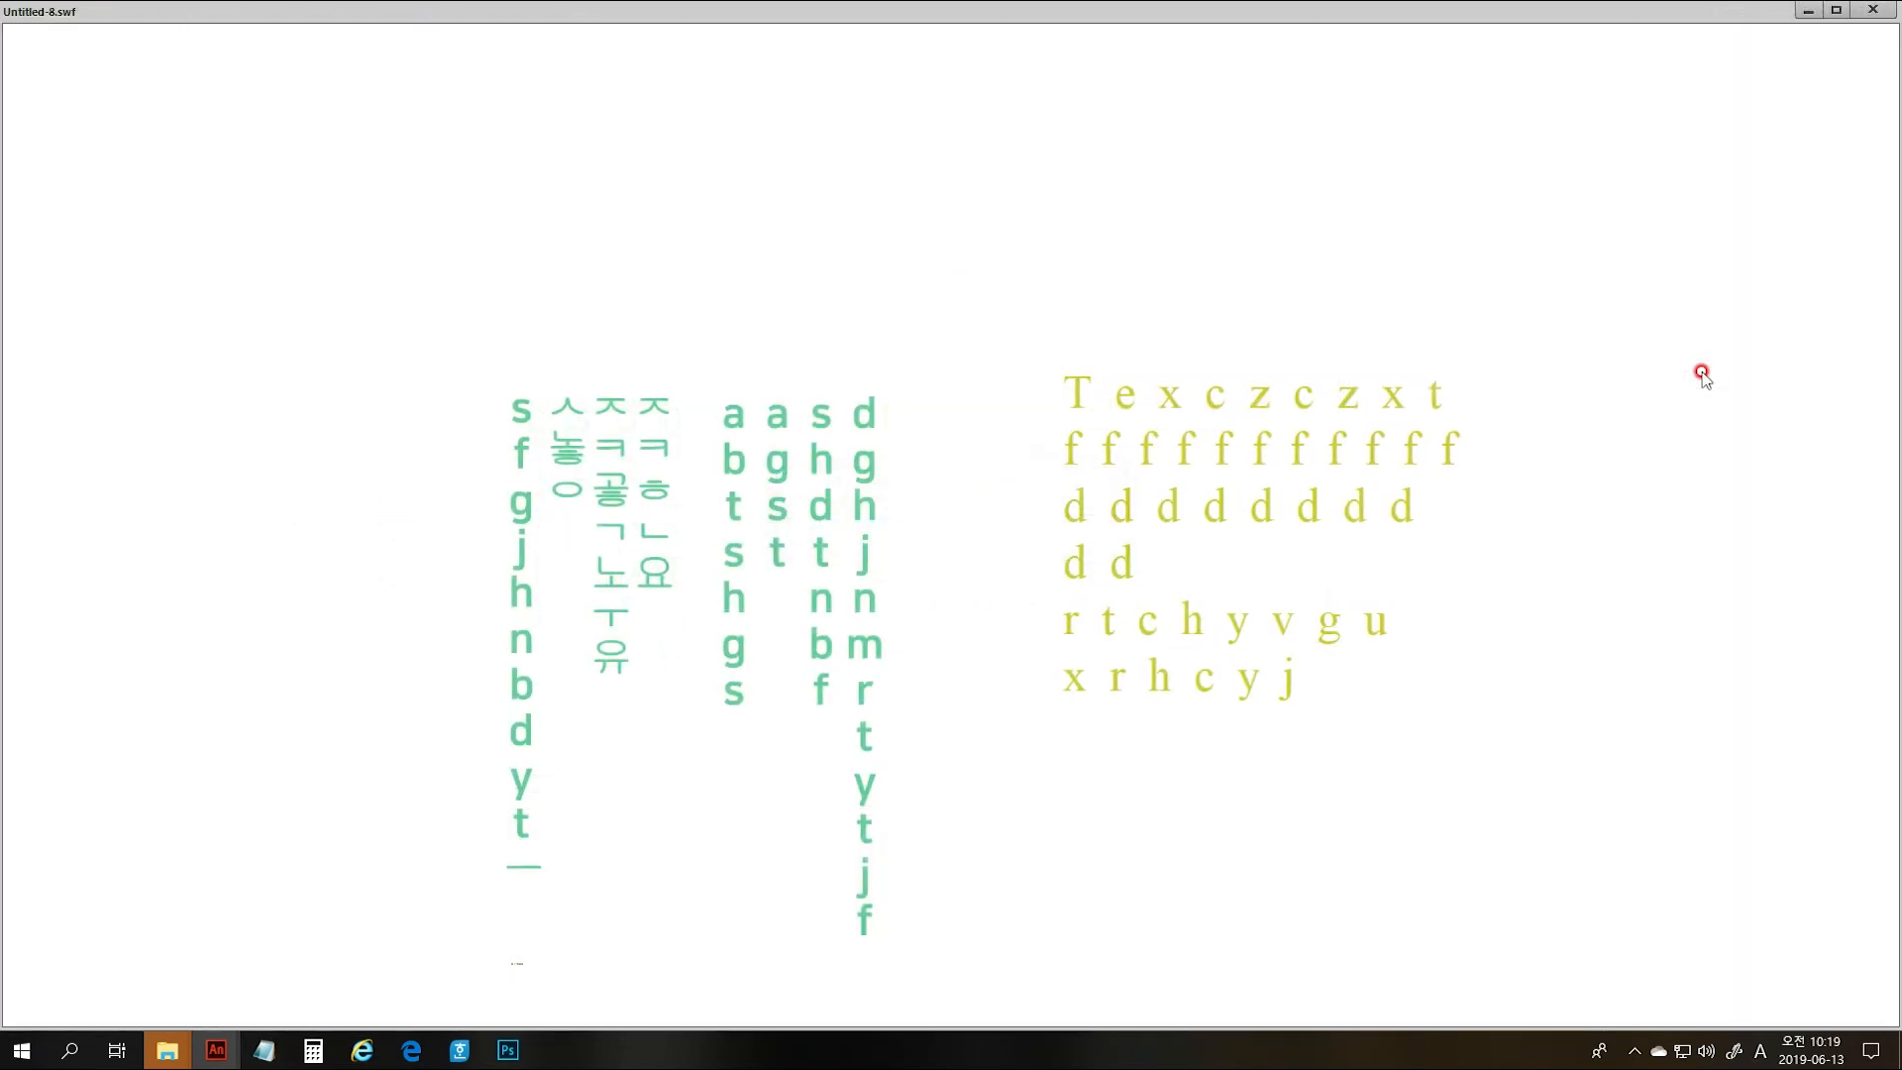
drag(1114, 396, 1019, 402)
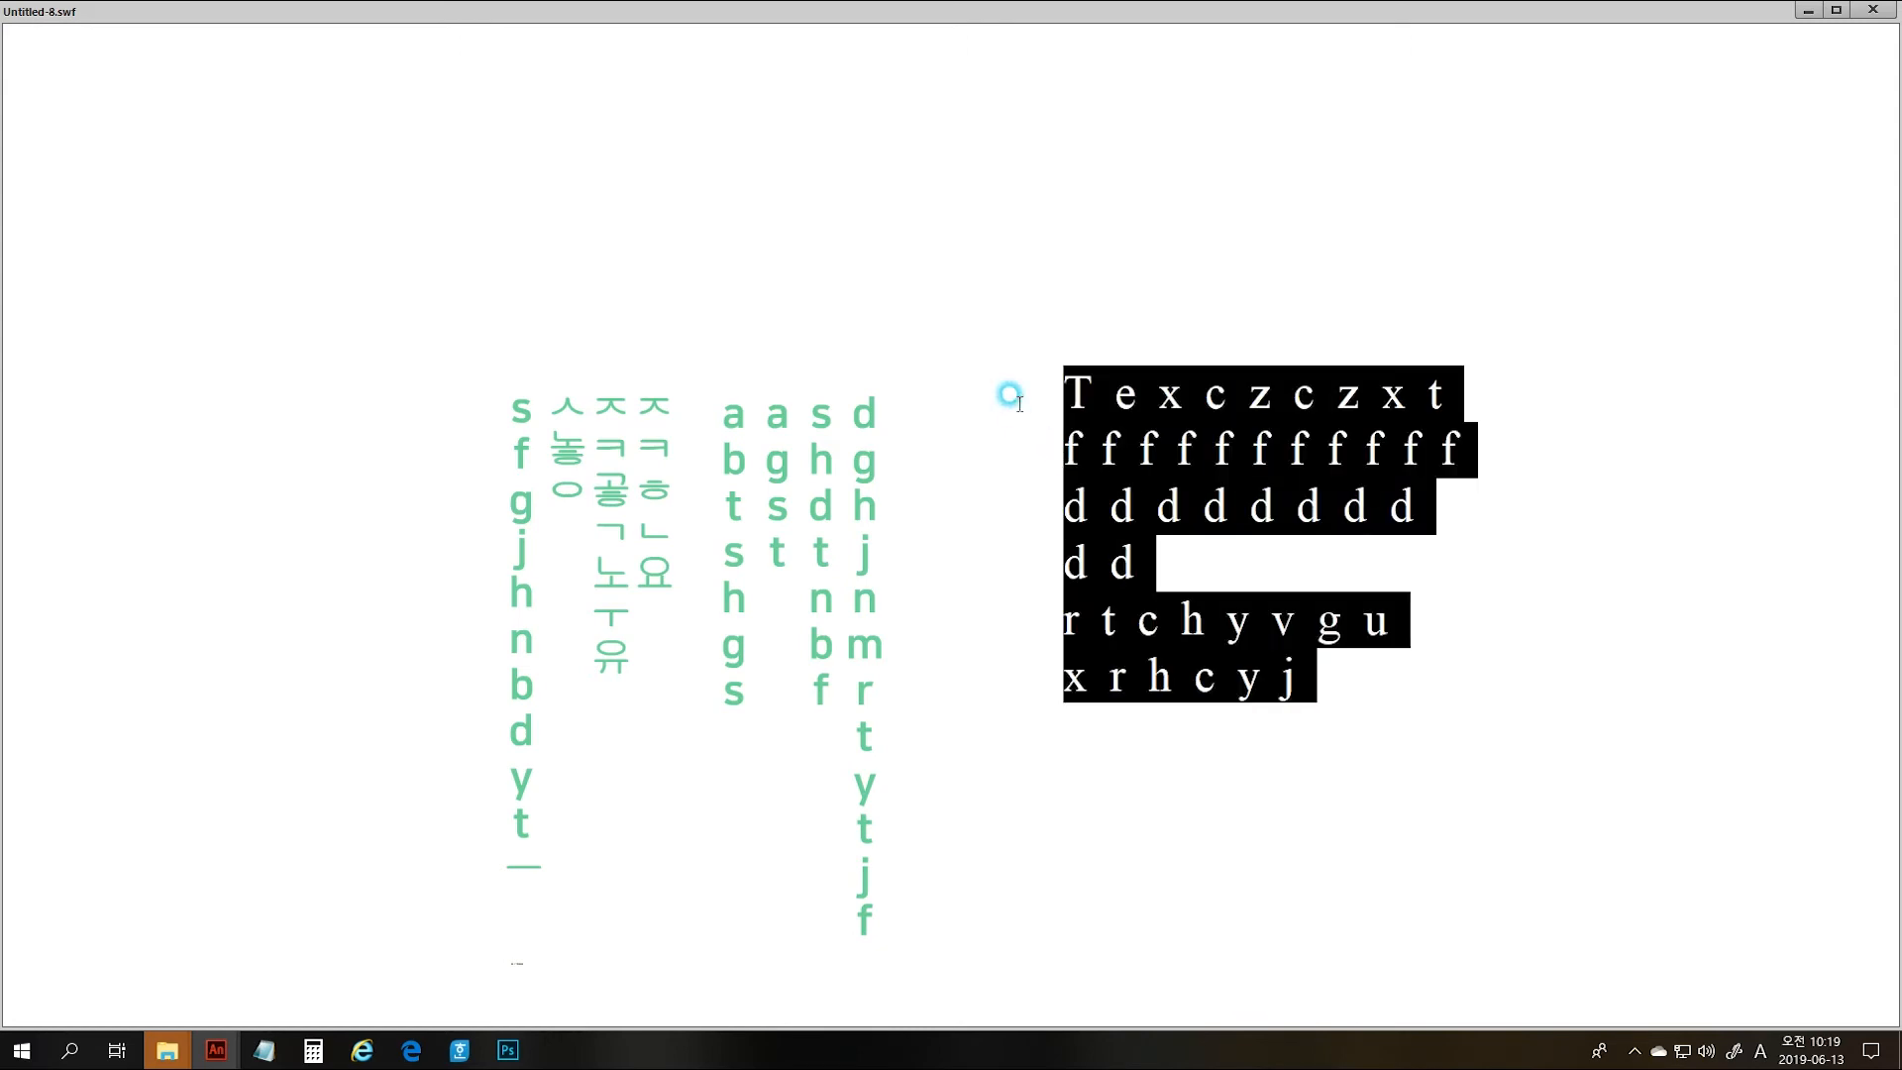
click(1893, 12)
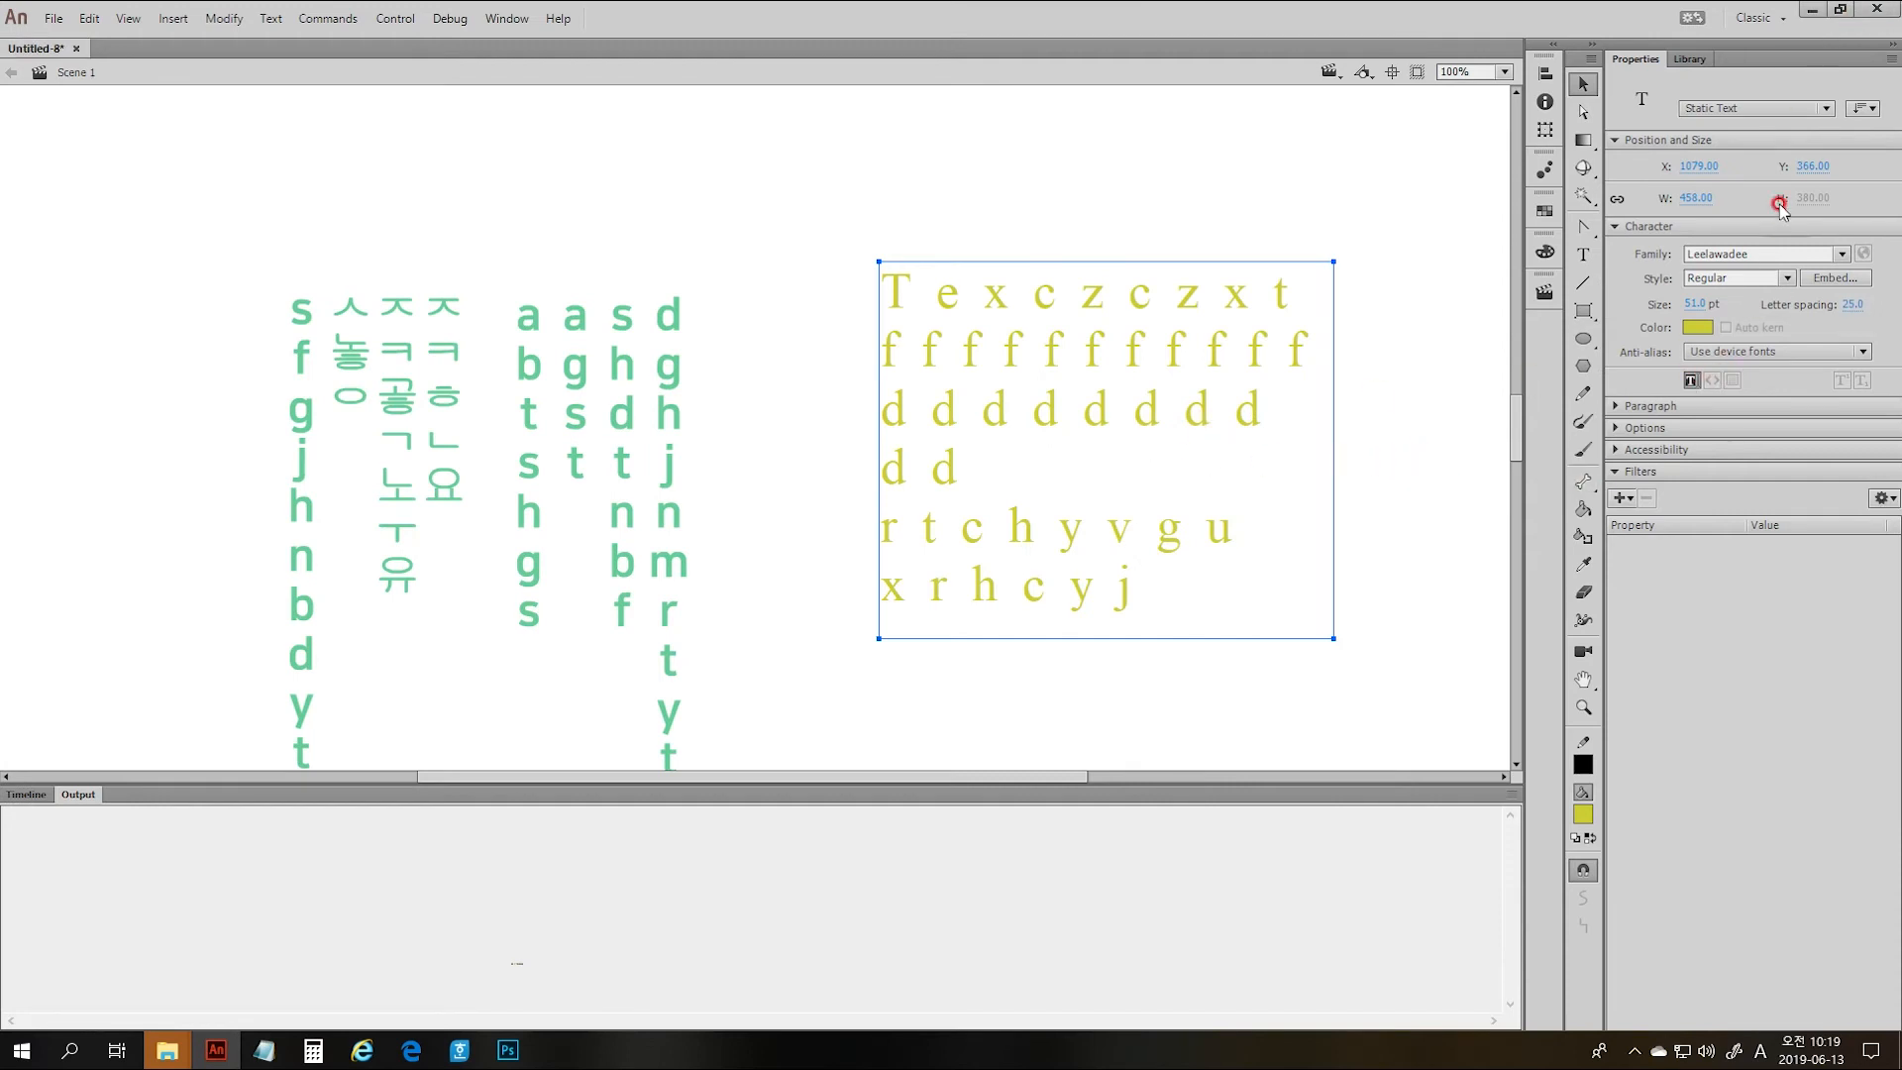
- Change the horizontal text field to Dynamic Text with Render text as HTML enabled, and test the movie
click(1738, 109)
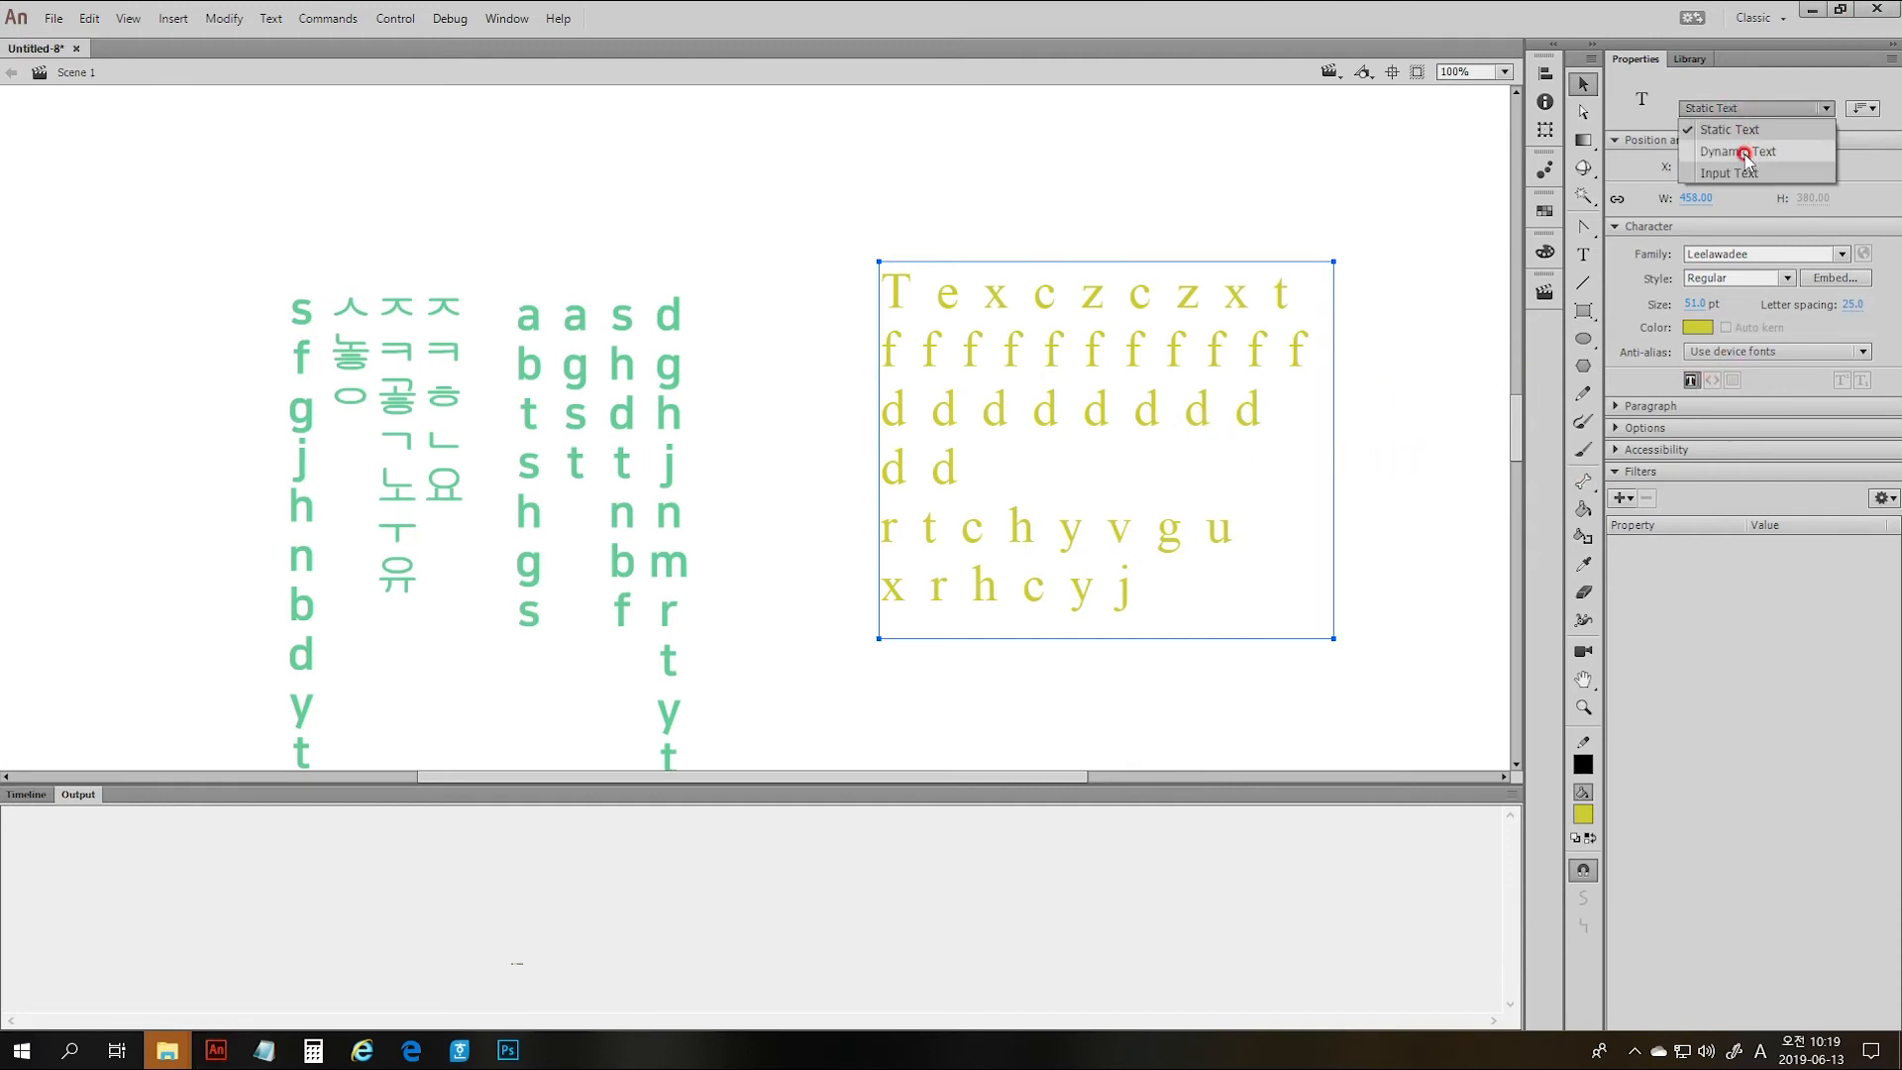
click(1743, 153)
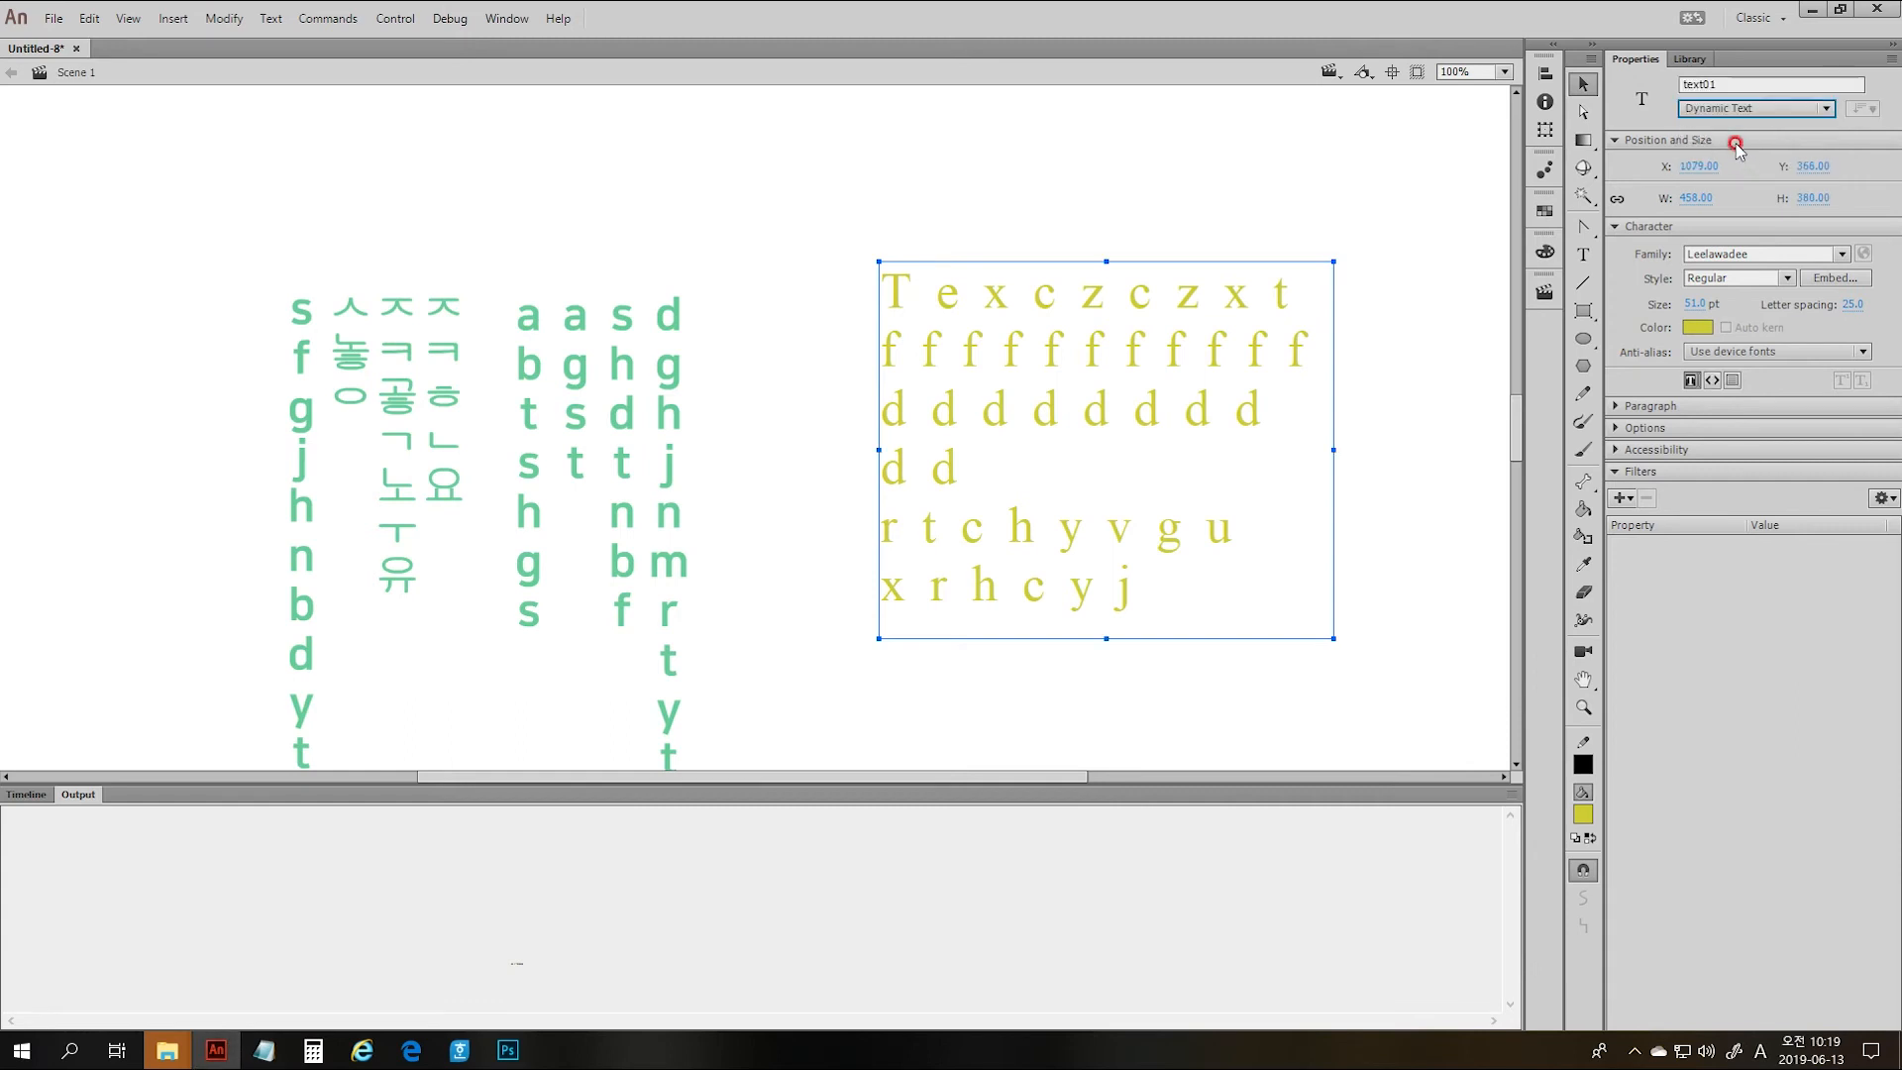
click(1709, 381)
key(ctrl+Return)
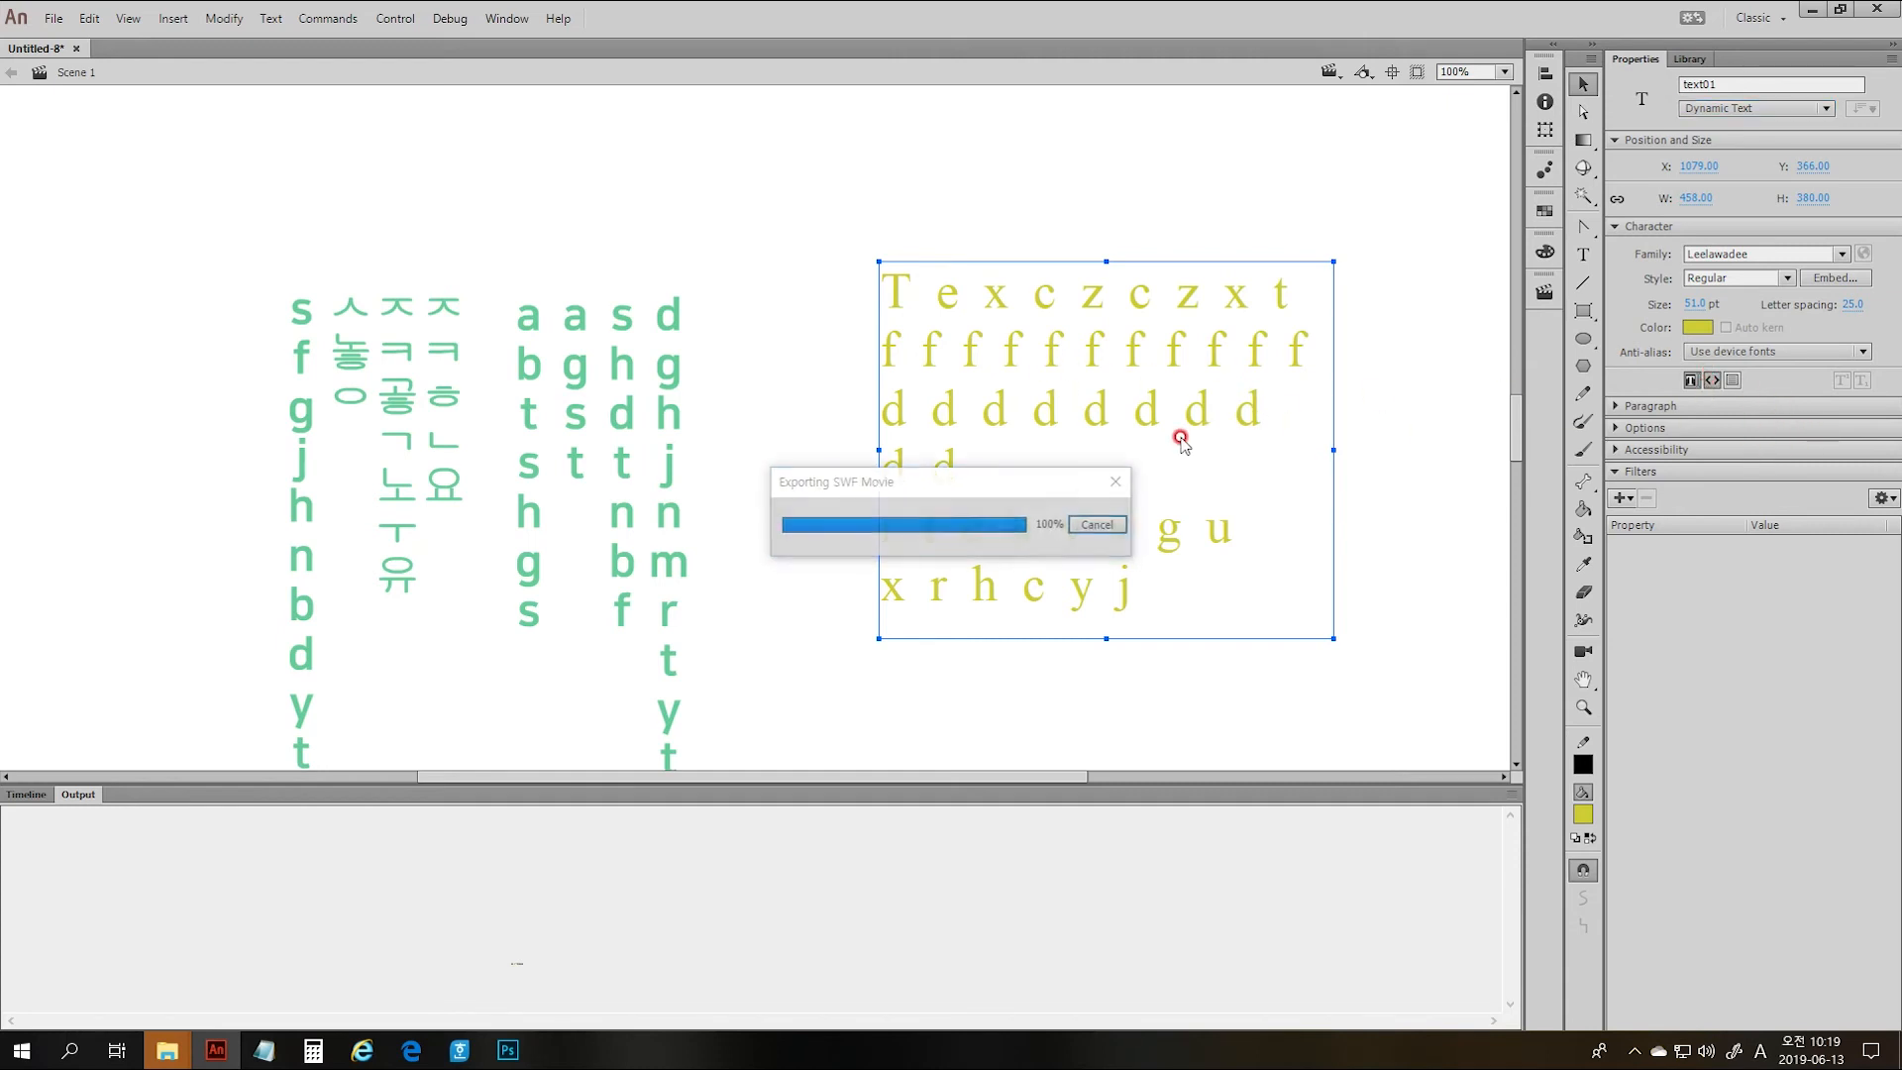
drag(1180, 441, 1231, 520)
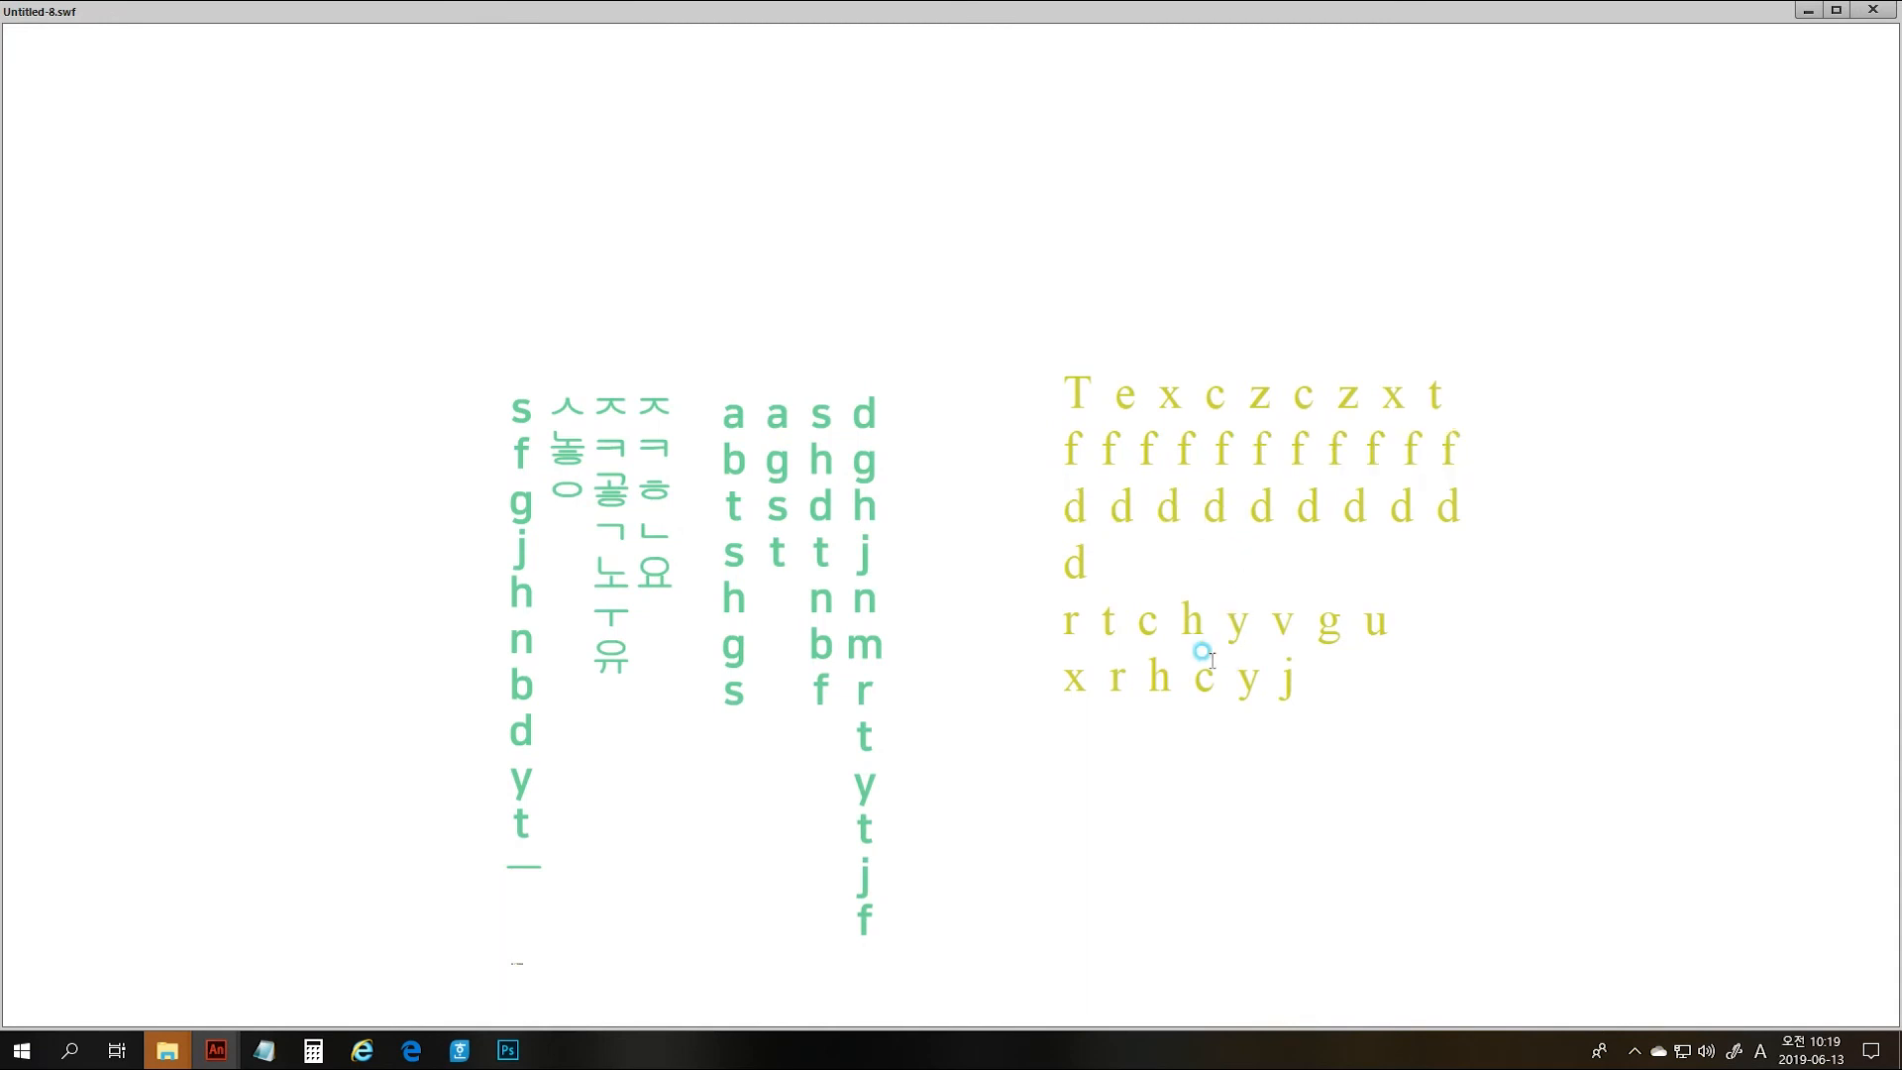
drag(1202, 658, 1139, 620)
click(1872, 10)
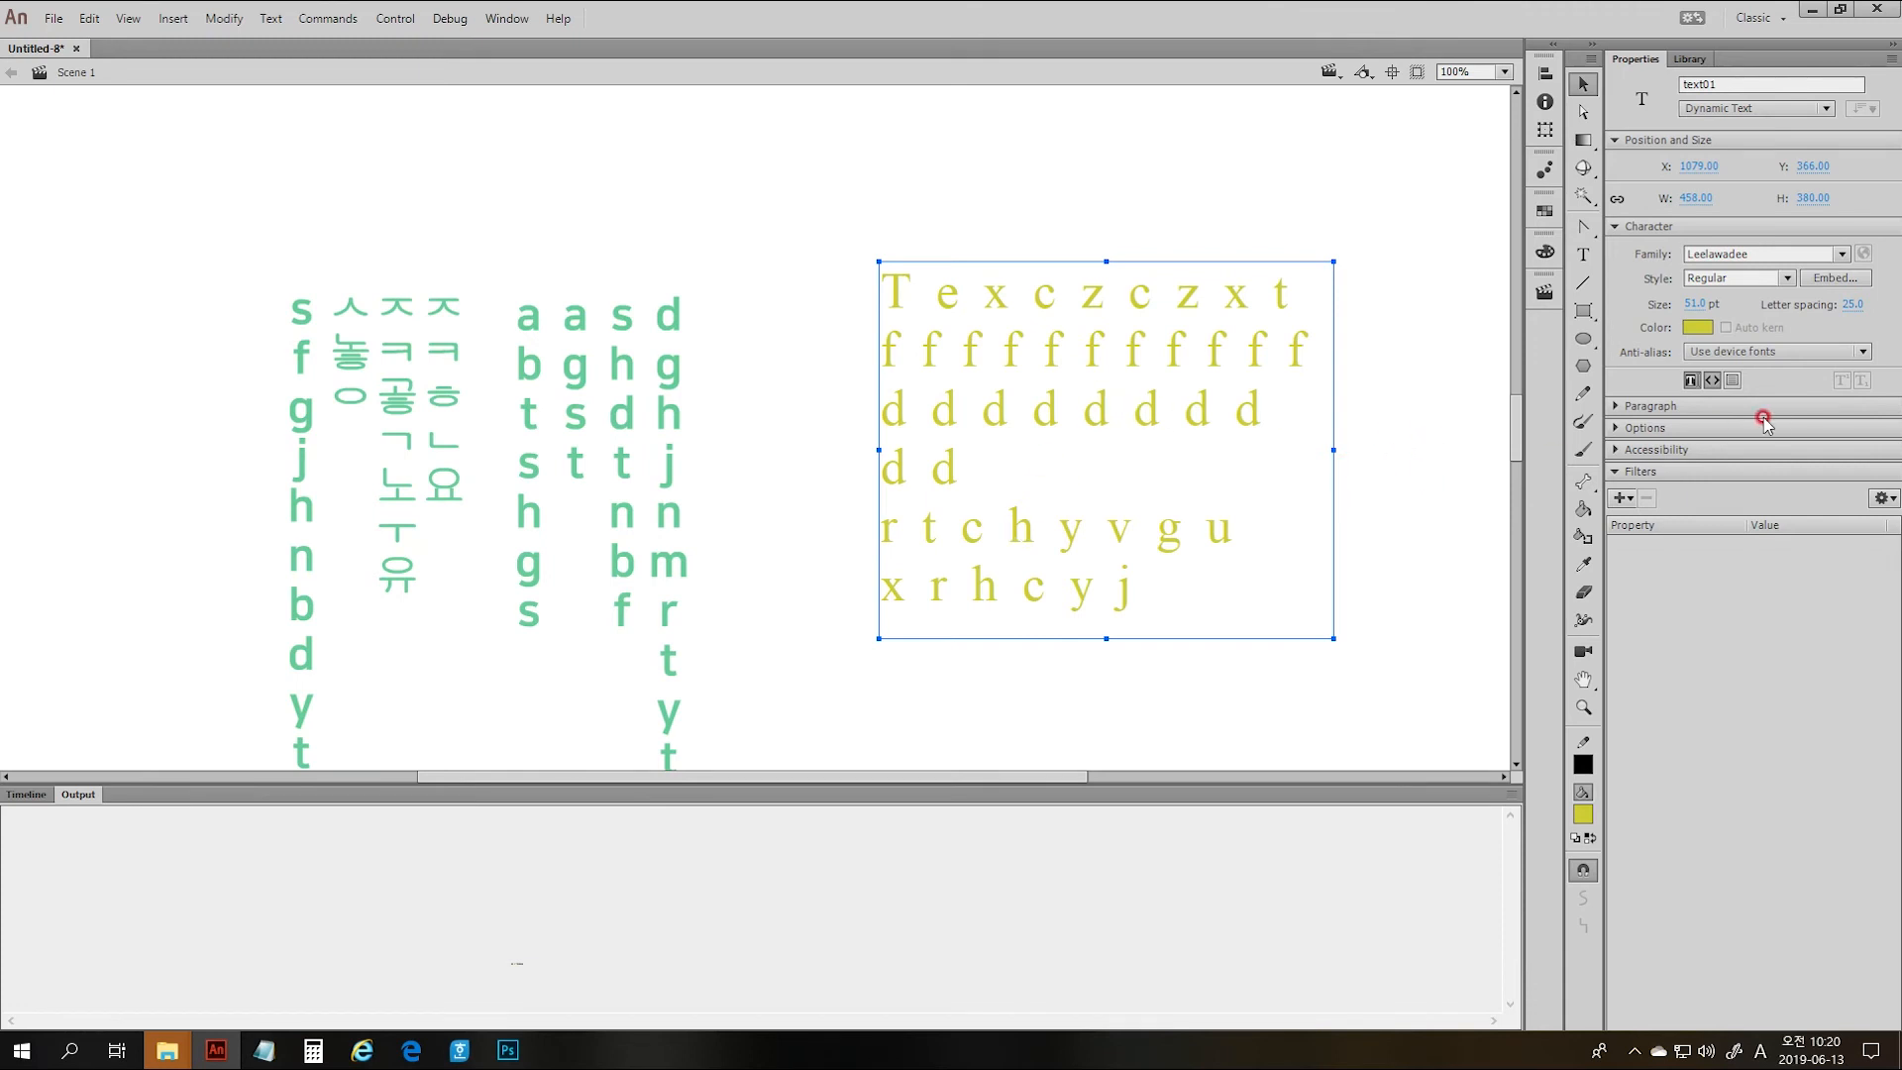
- Try Show border around text on the dynamic text field, checking it on the stage and in a movie test
click(1733, 381)
click(1424, 442)
click(1153, 406)
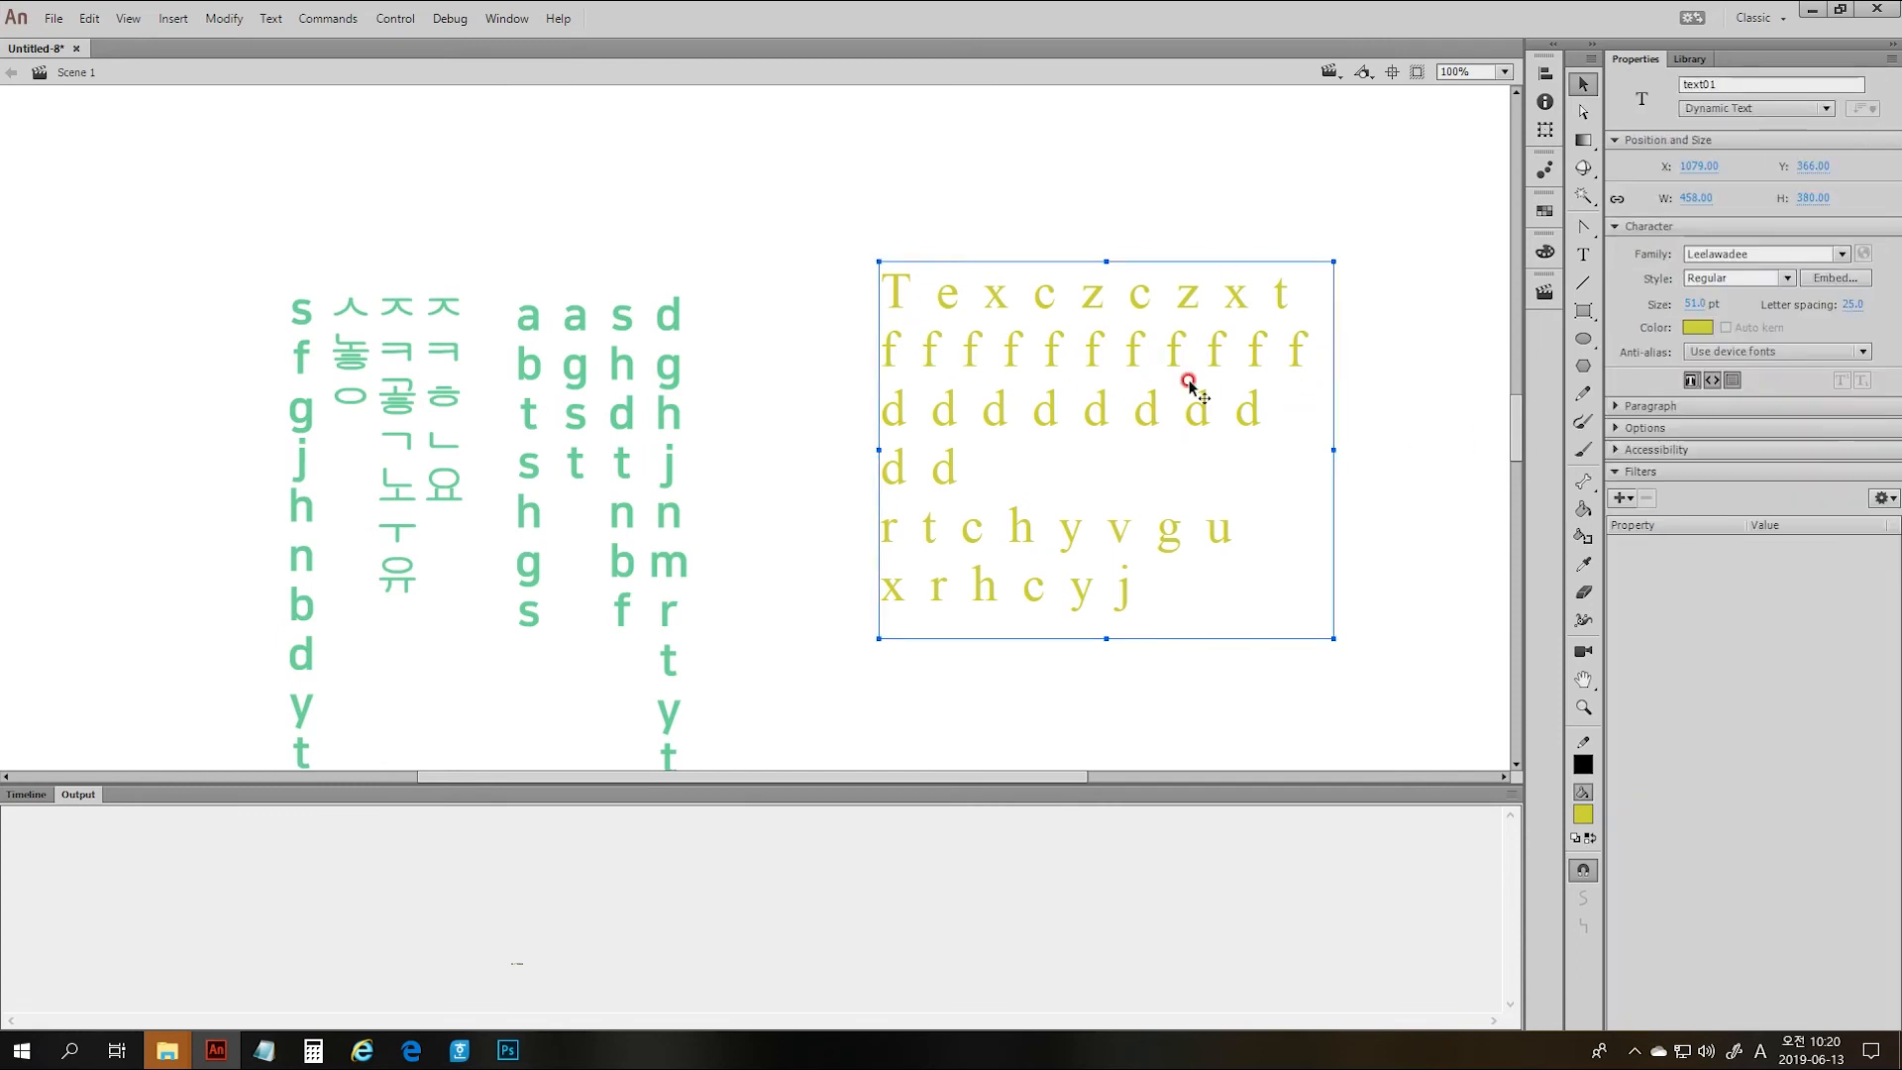
click(1413, 412)
click(1210, 392)
key(ctrl+Return)
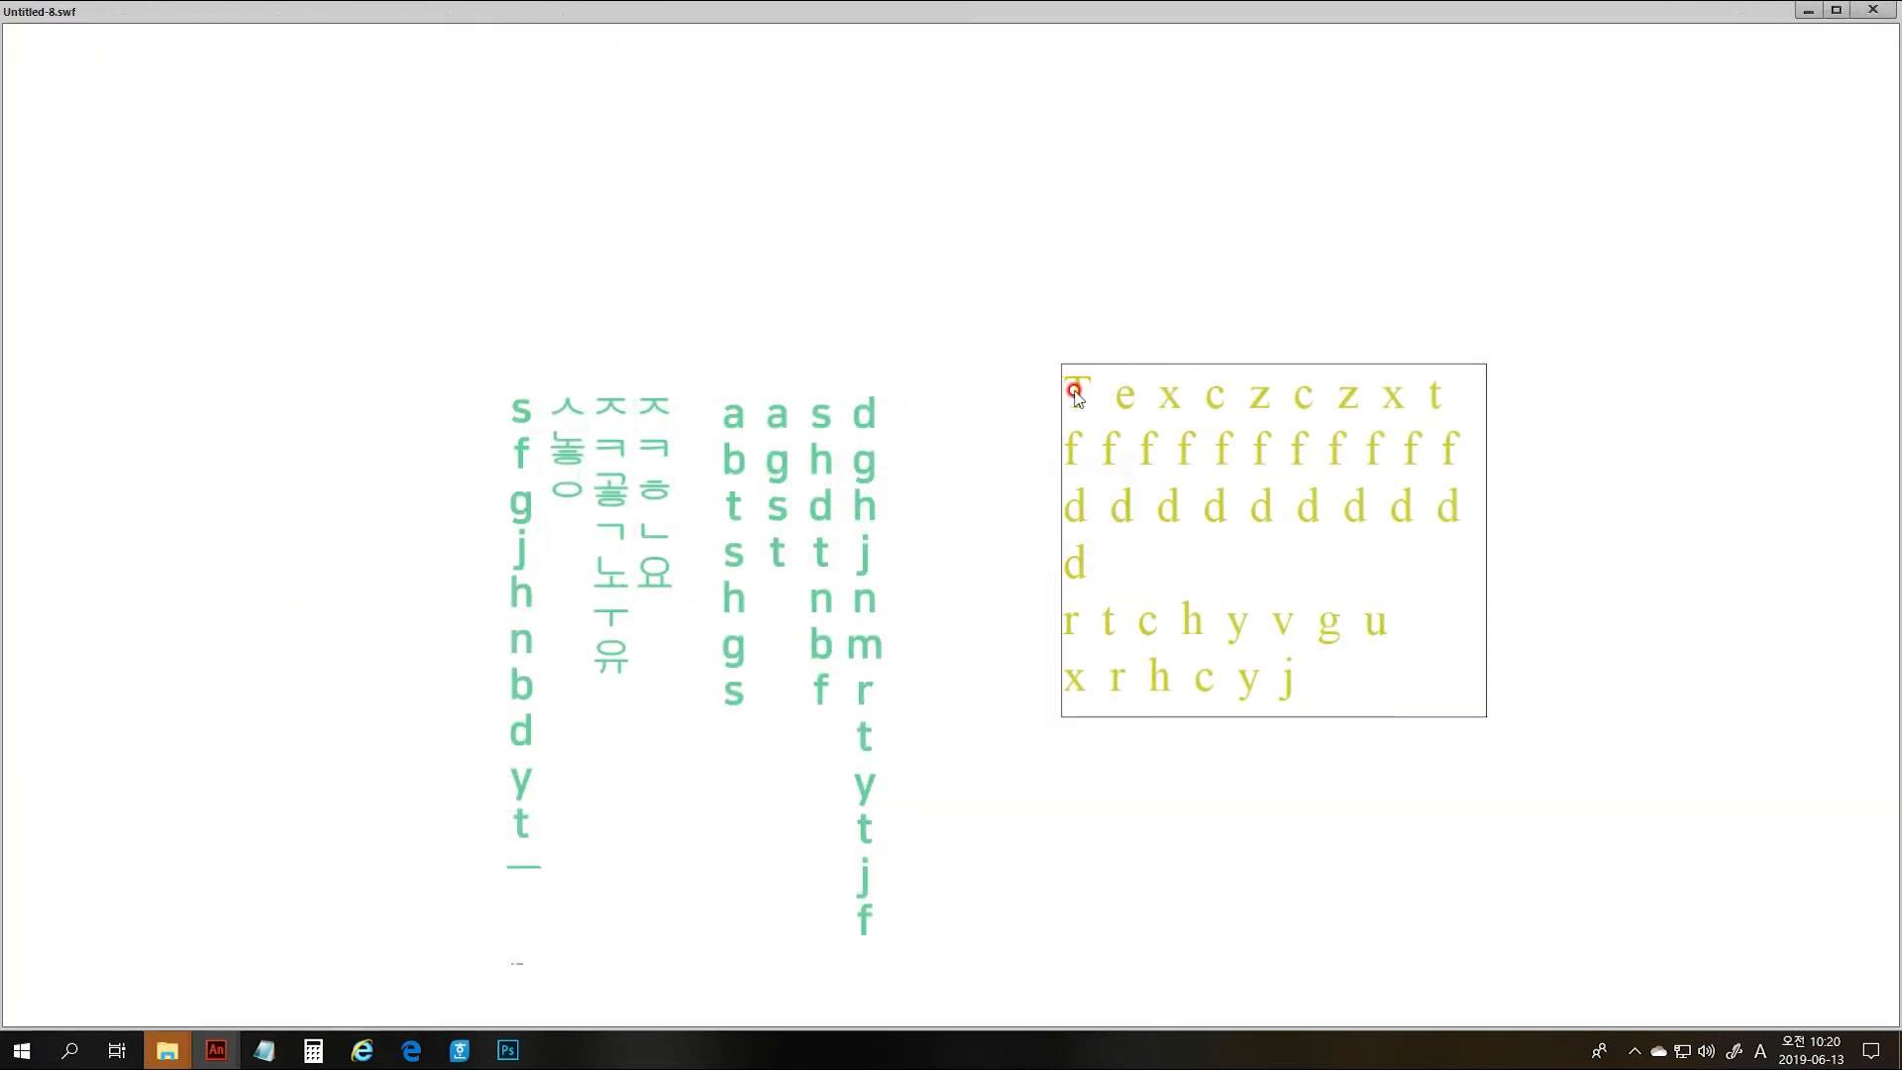
drag(1069, 374, 1313, 651)
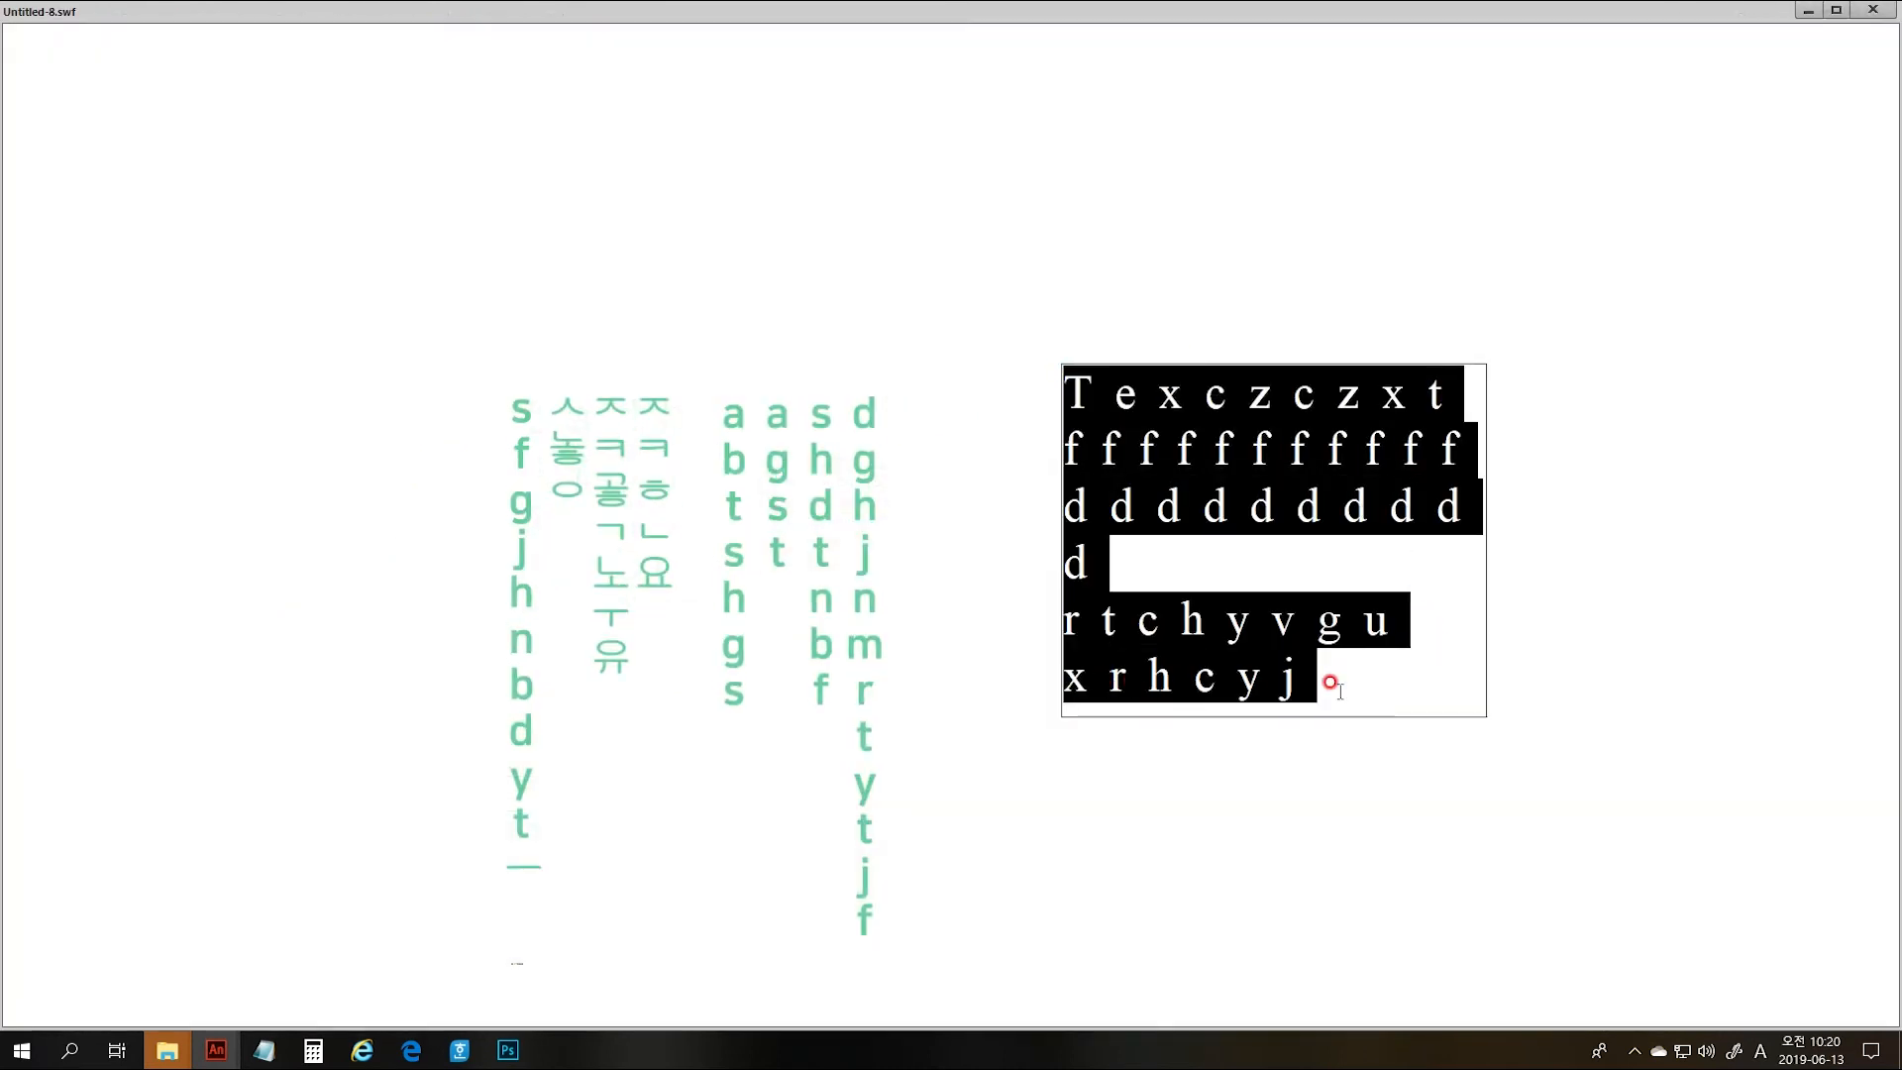
click(1874, 11)
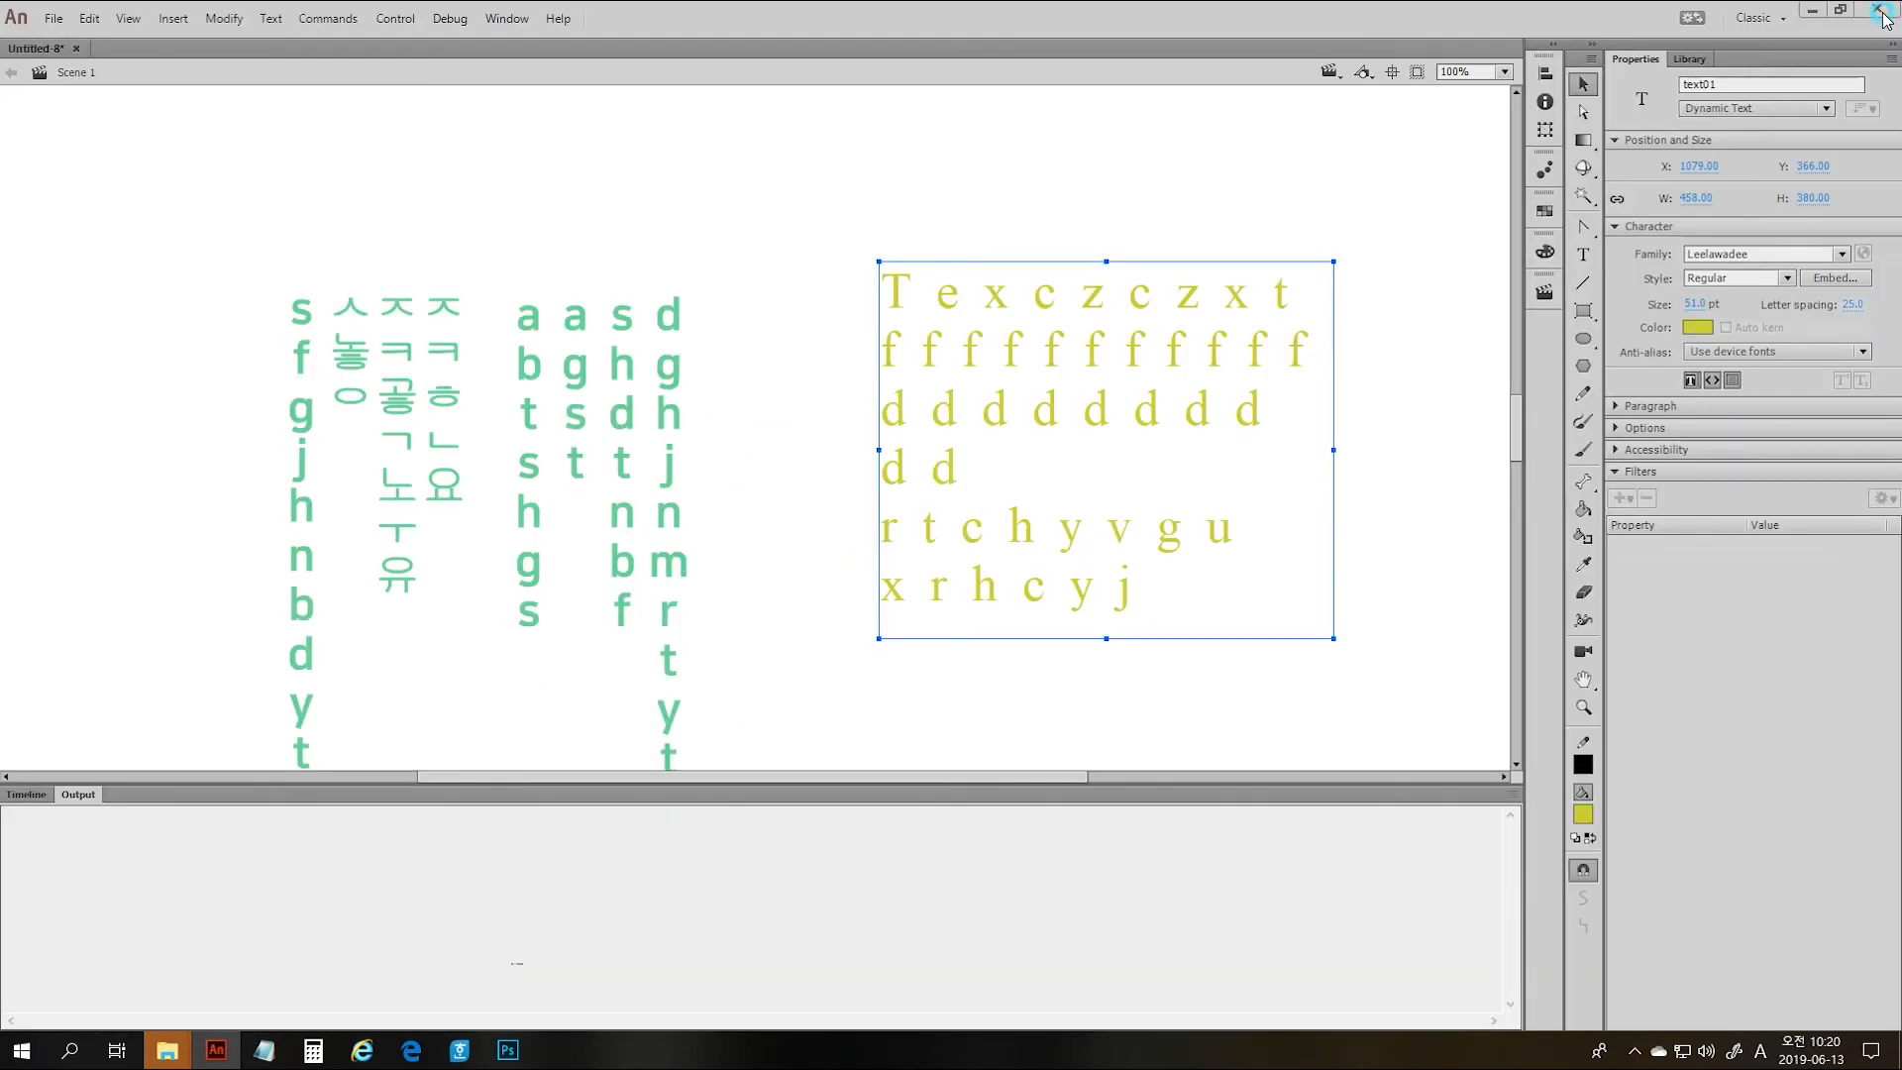
click(1359, 592)
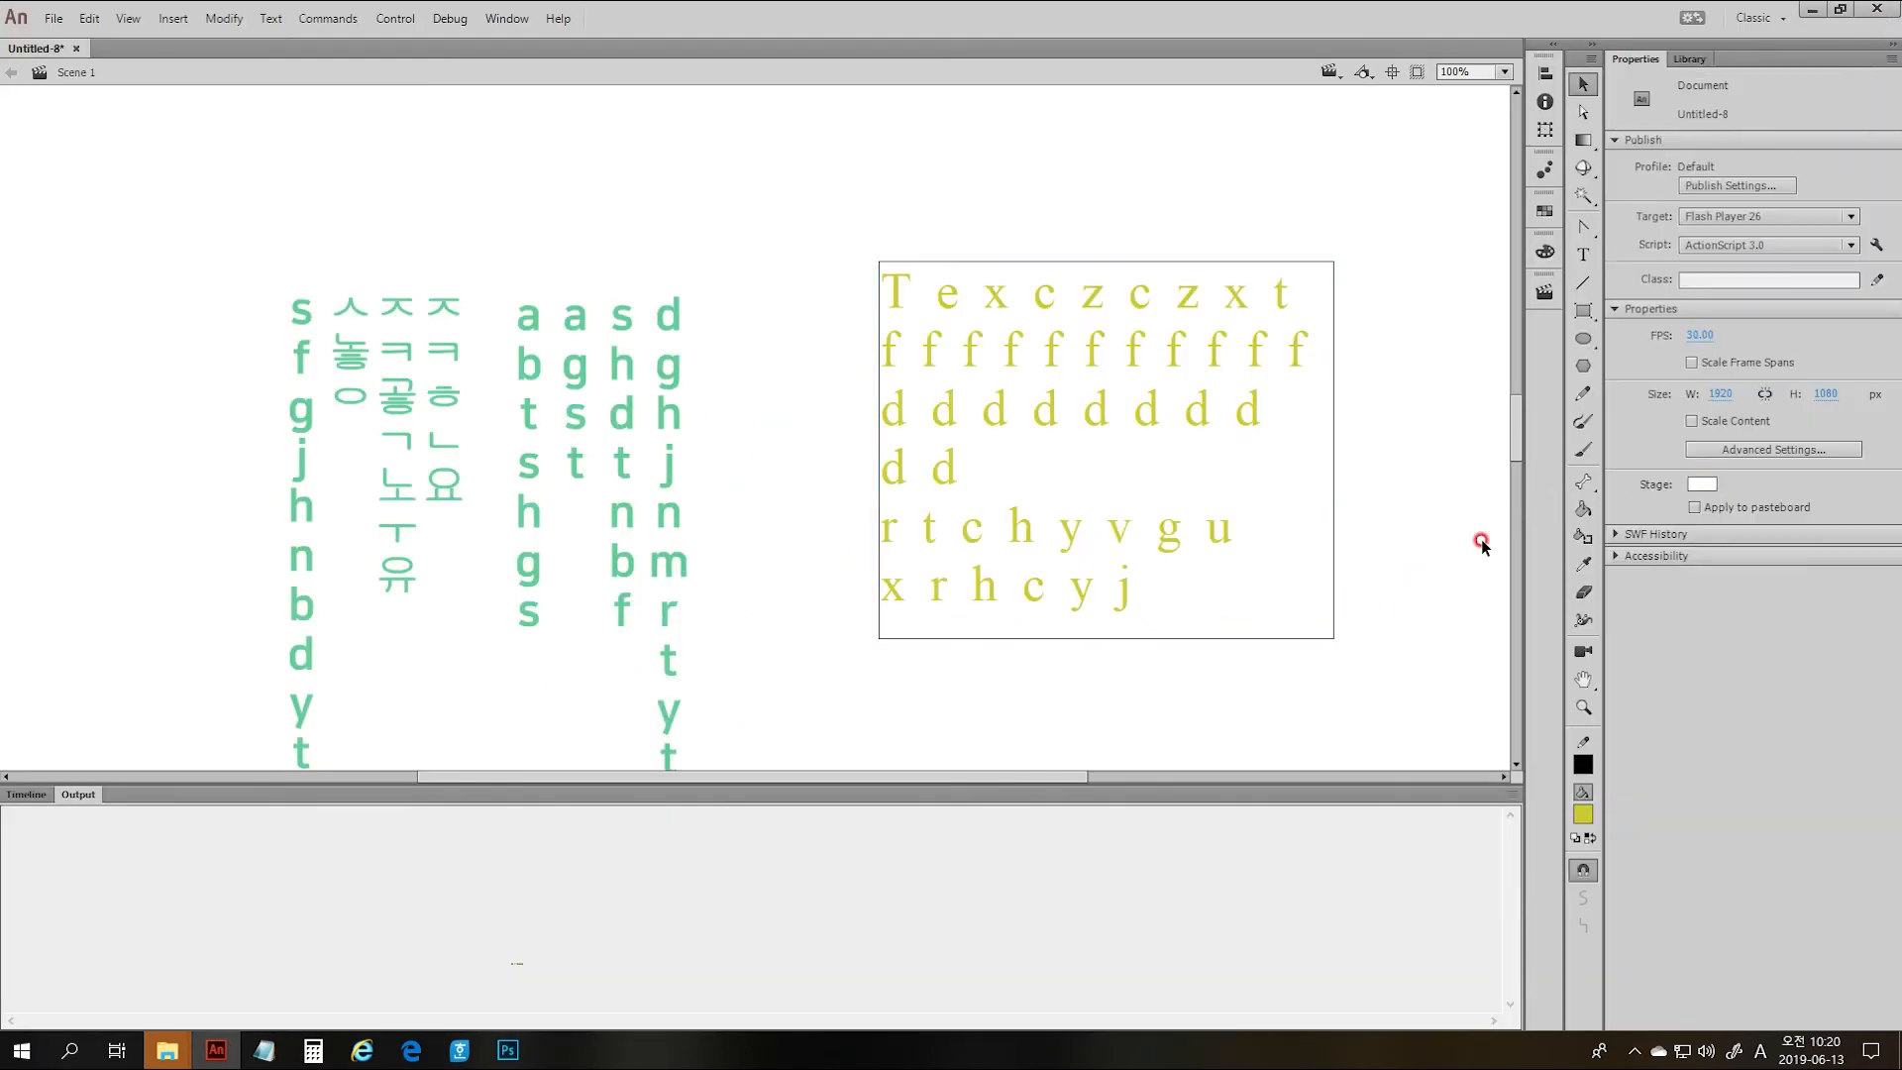
click(1224, 414)
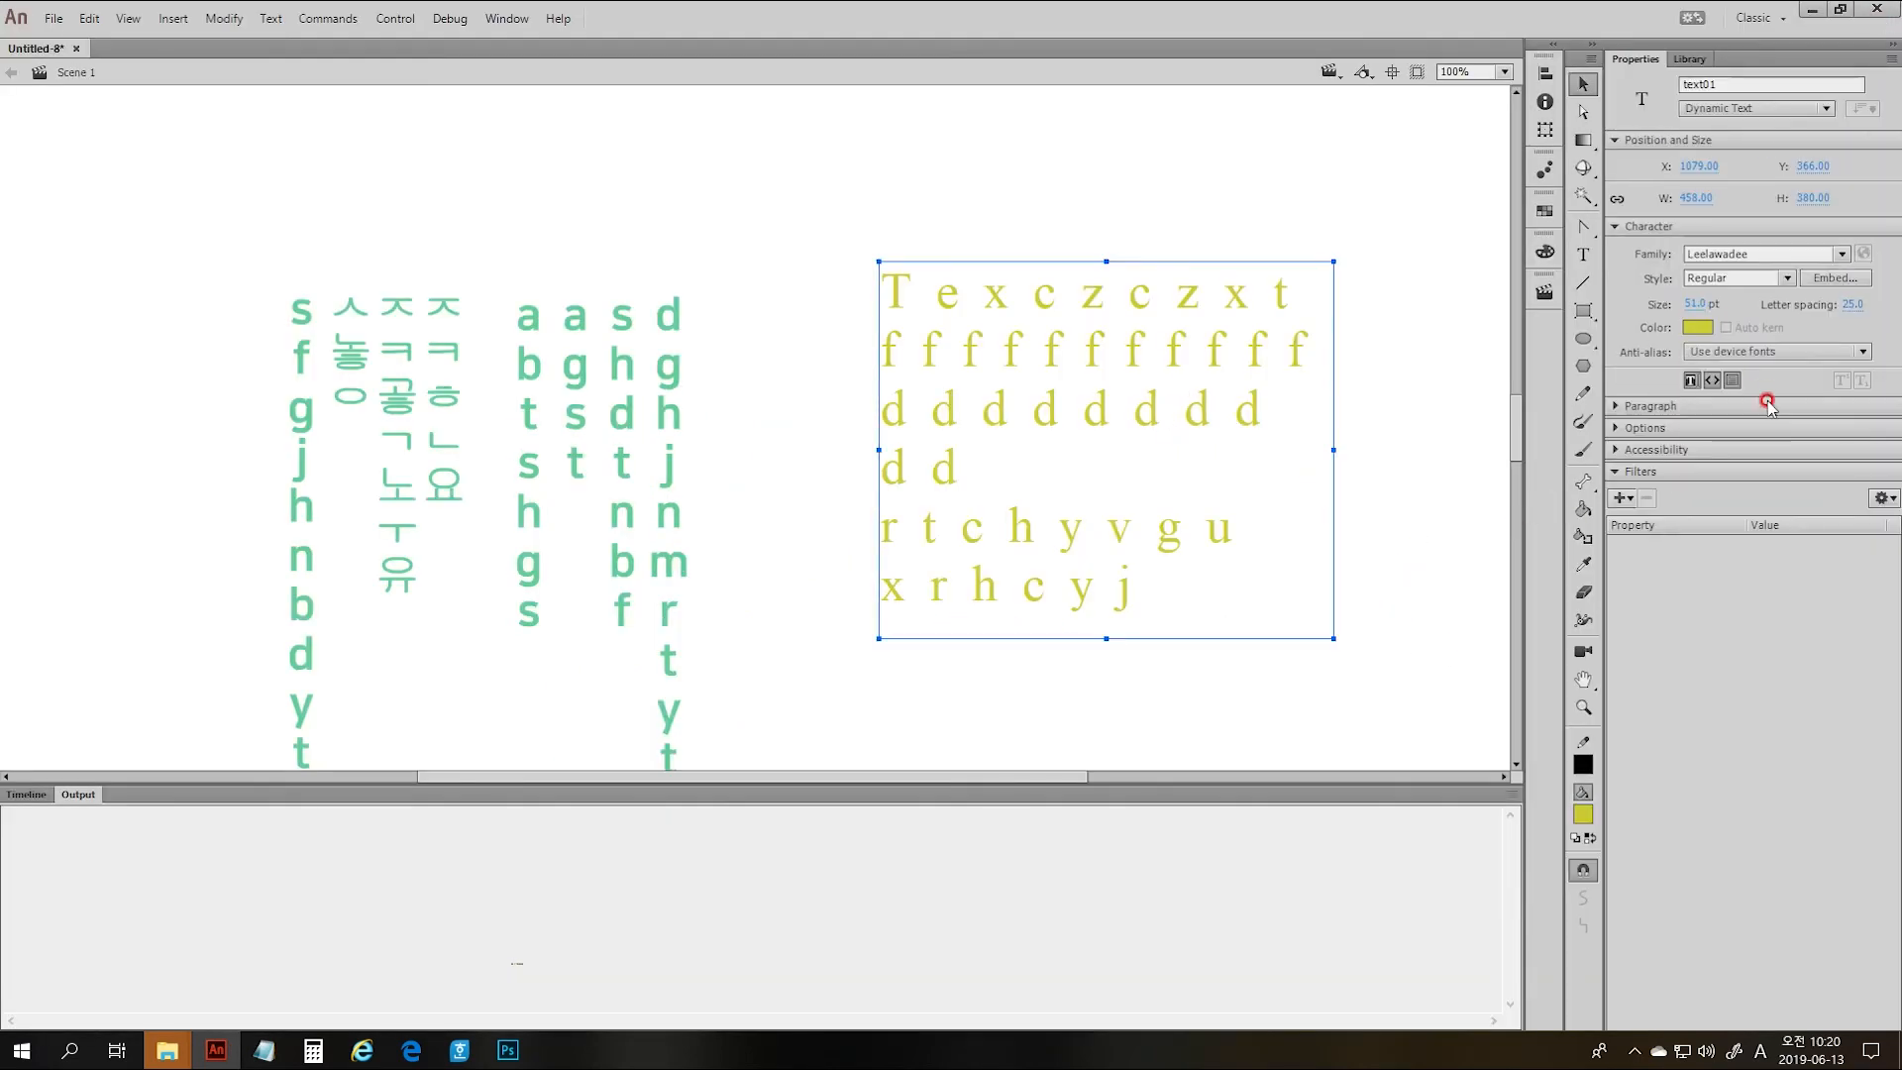
- Turn off the border and the Selectable option for the dynamic text field
click(1733, 380)
click(1703, 380)
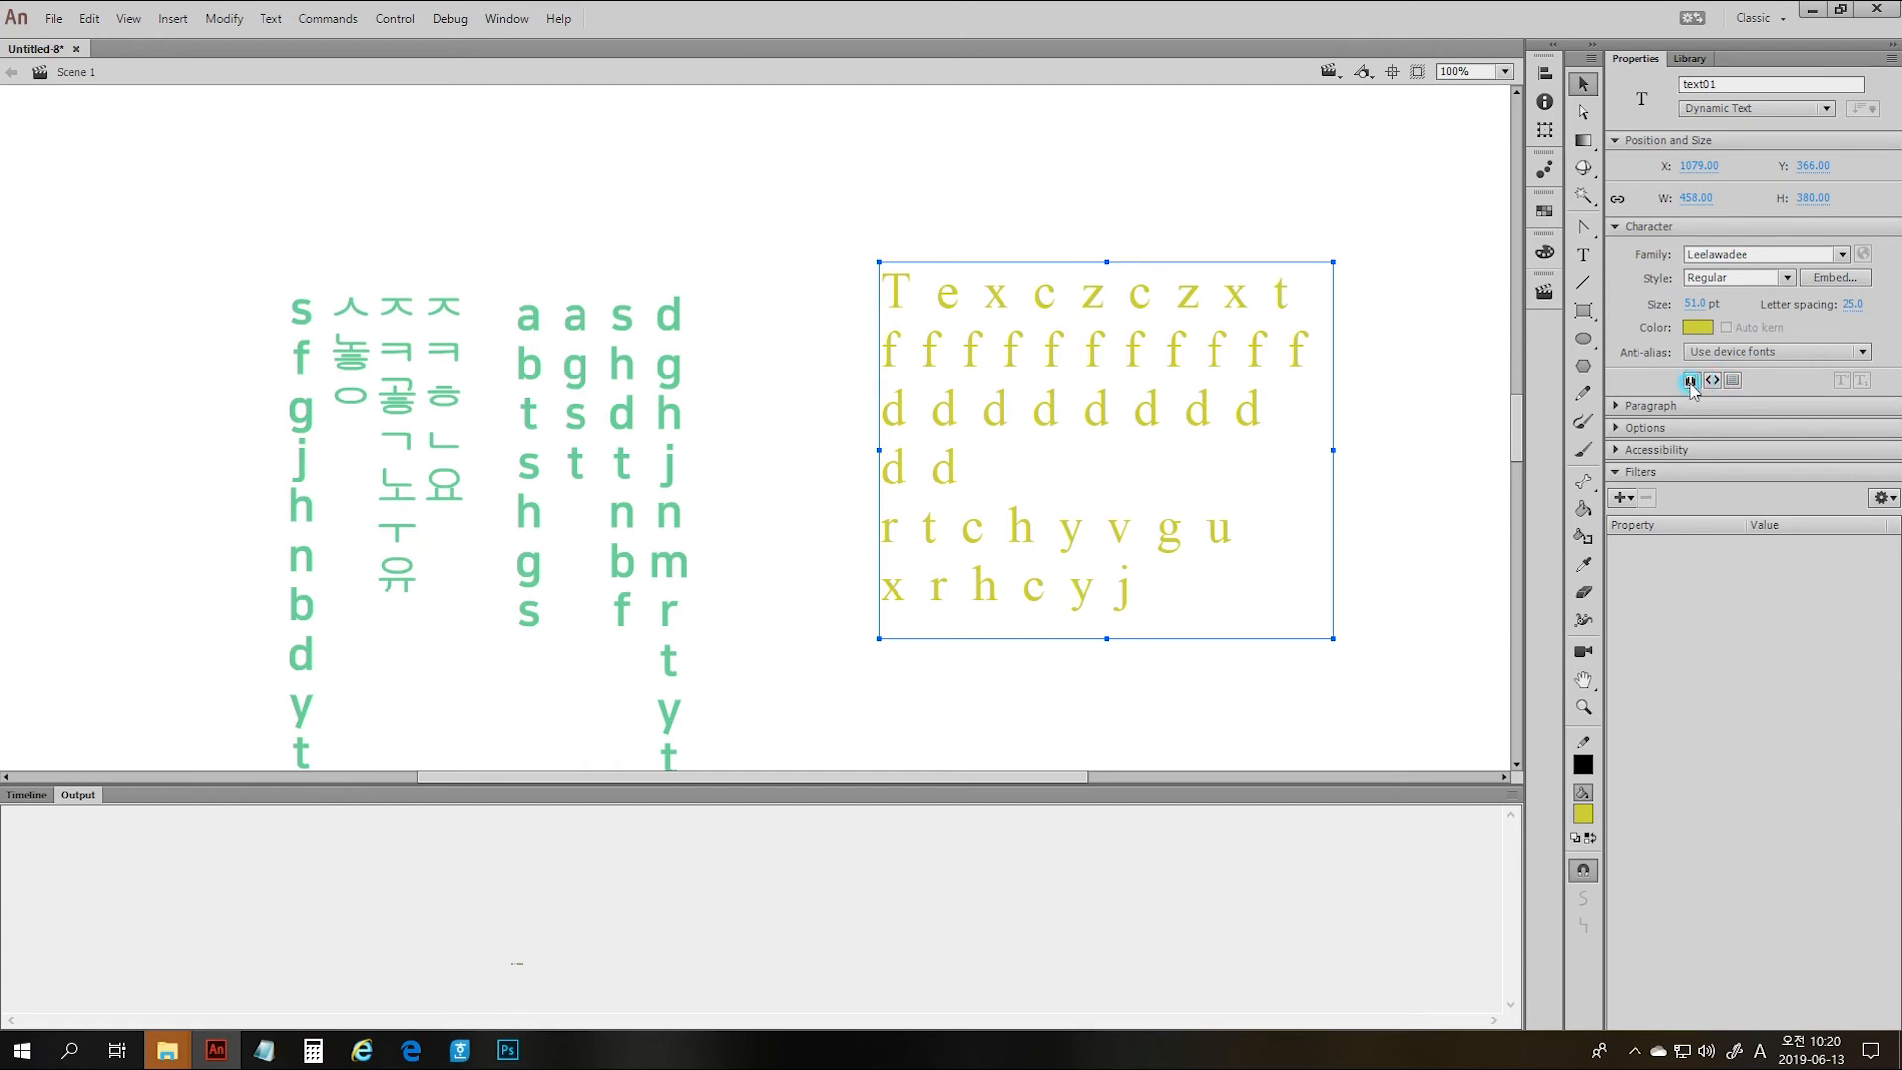
click(1690, 382)
- Try center and right paragraph alignment on the dynamic text field and finish with it justified
click(1614, 406)
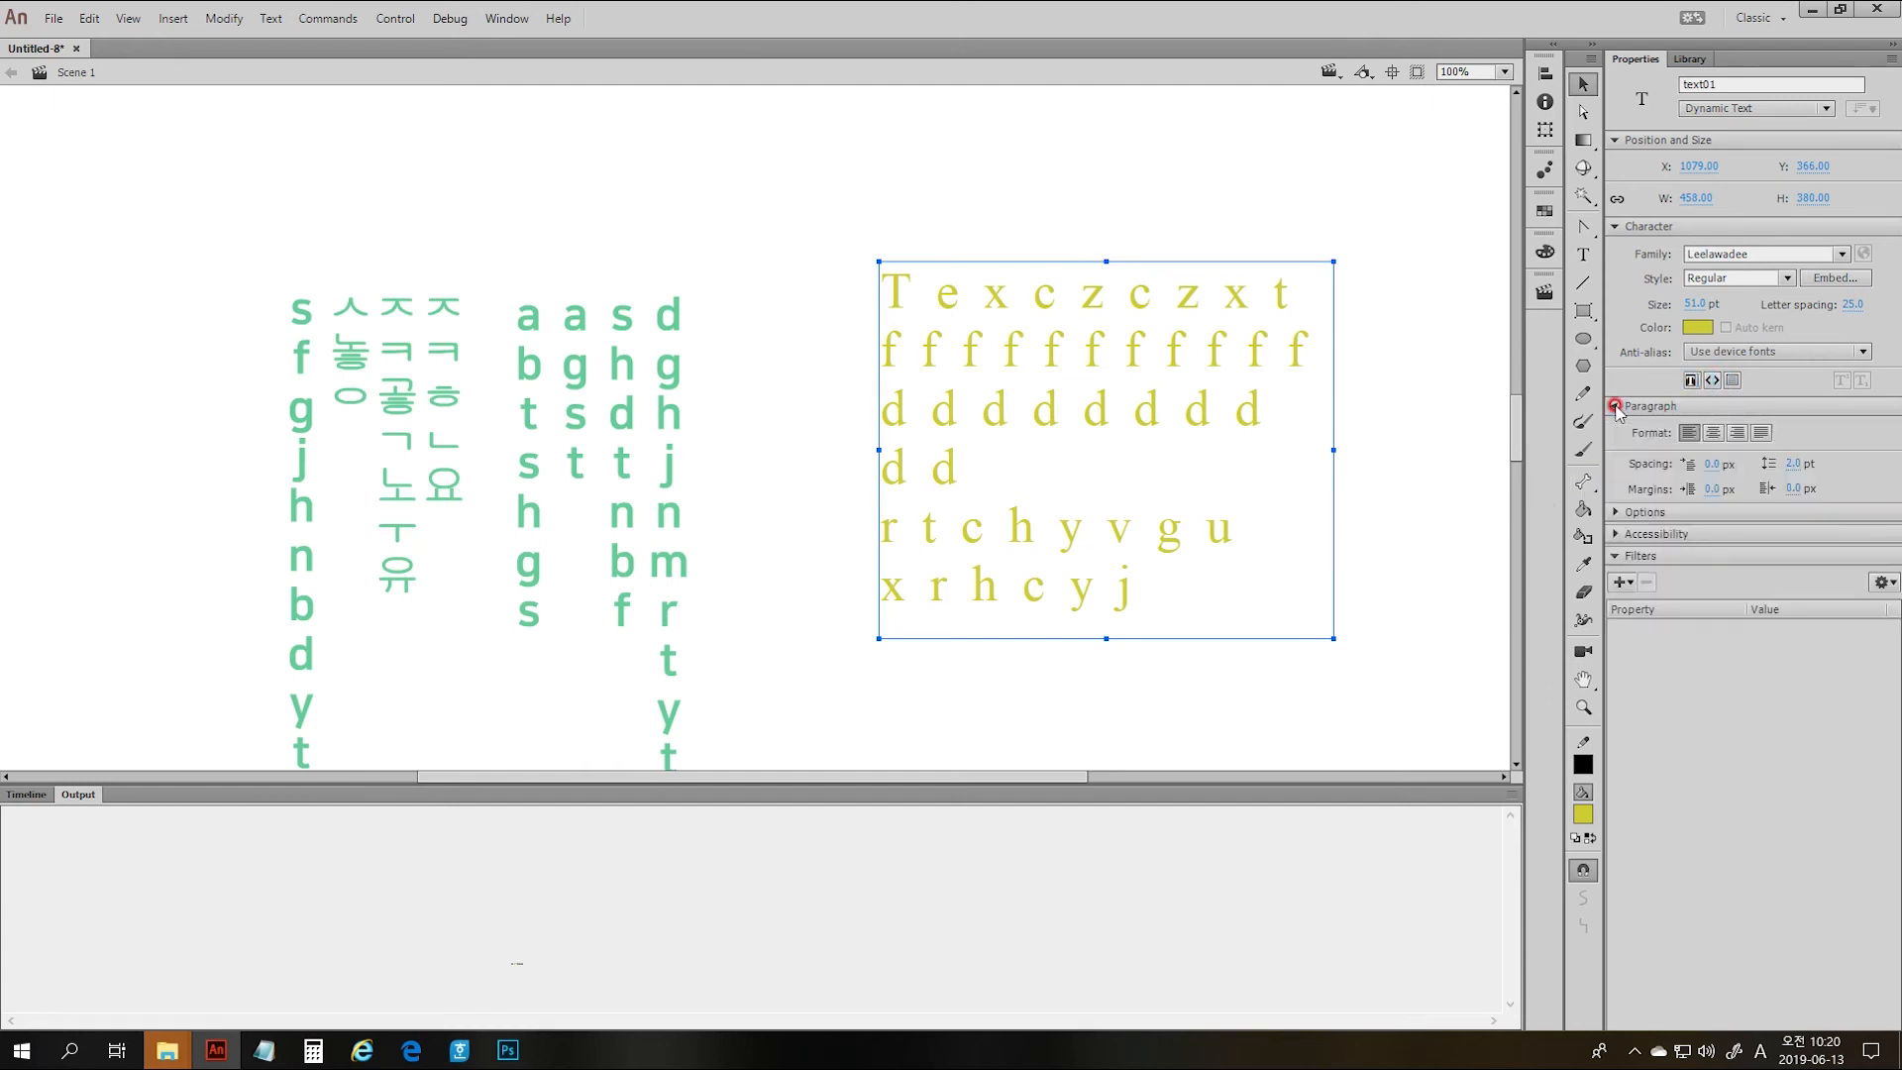
click(1311, 458)
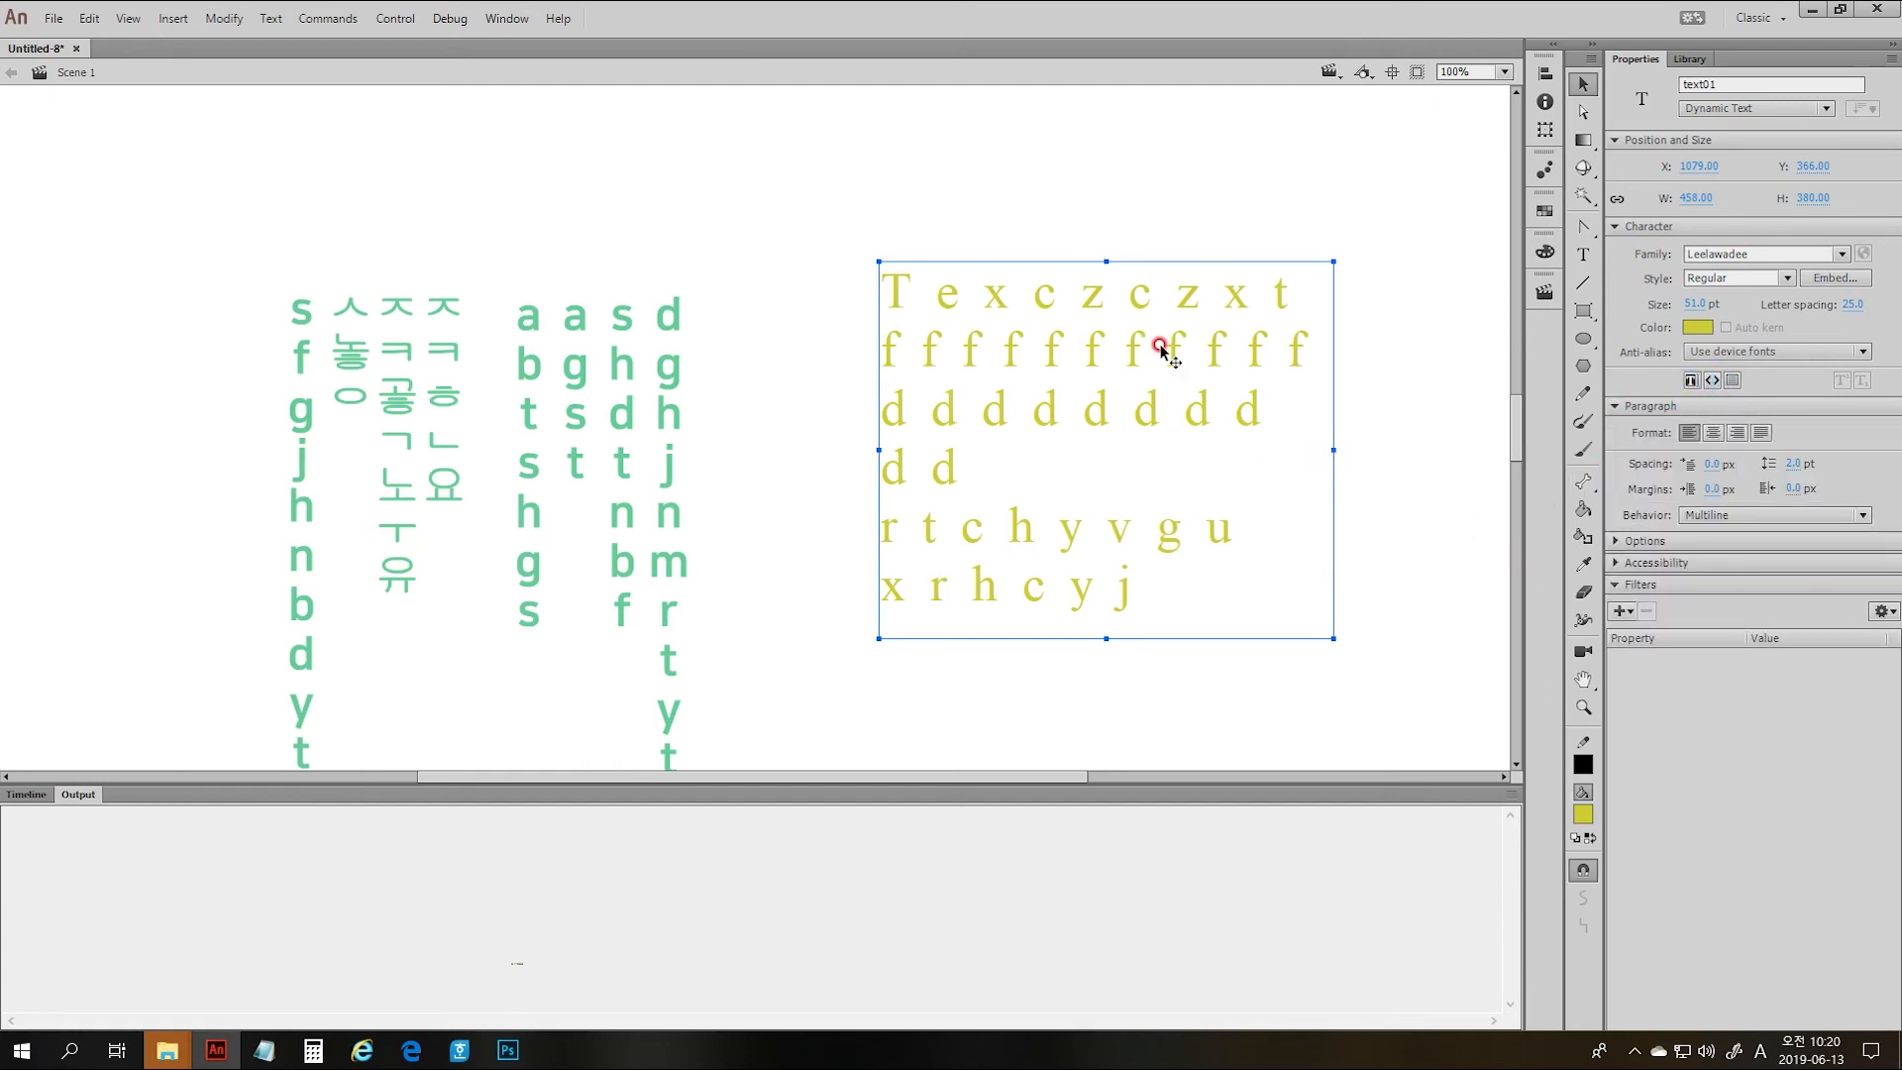
scroll(1202, 432, down, 3)
scroll(1238, 446, up, 3)
click(1711, 432)
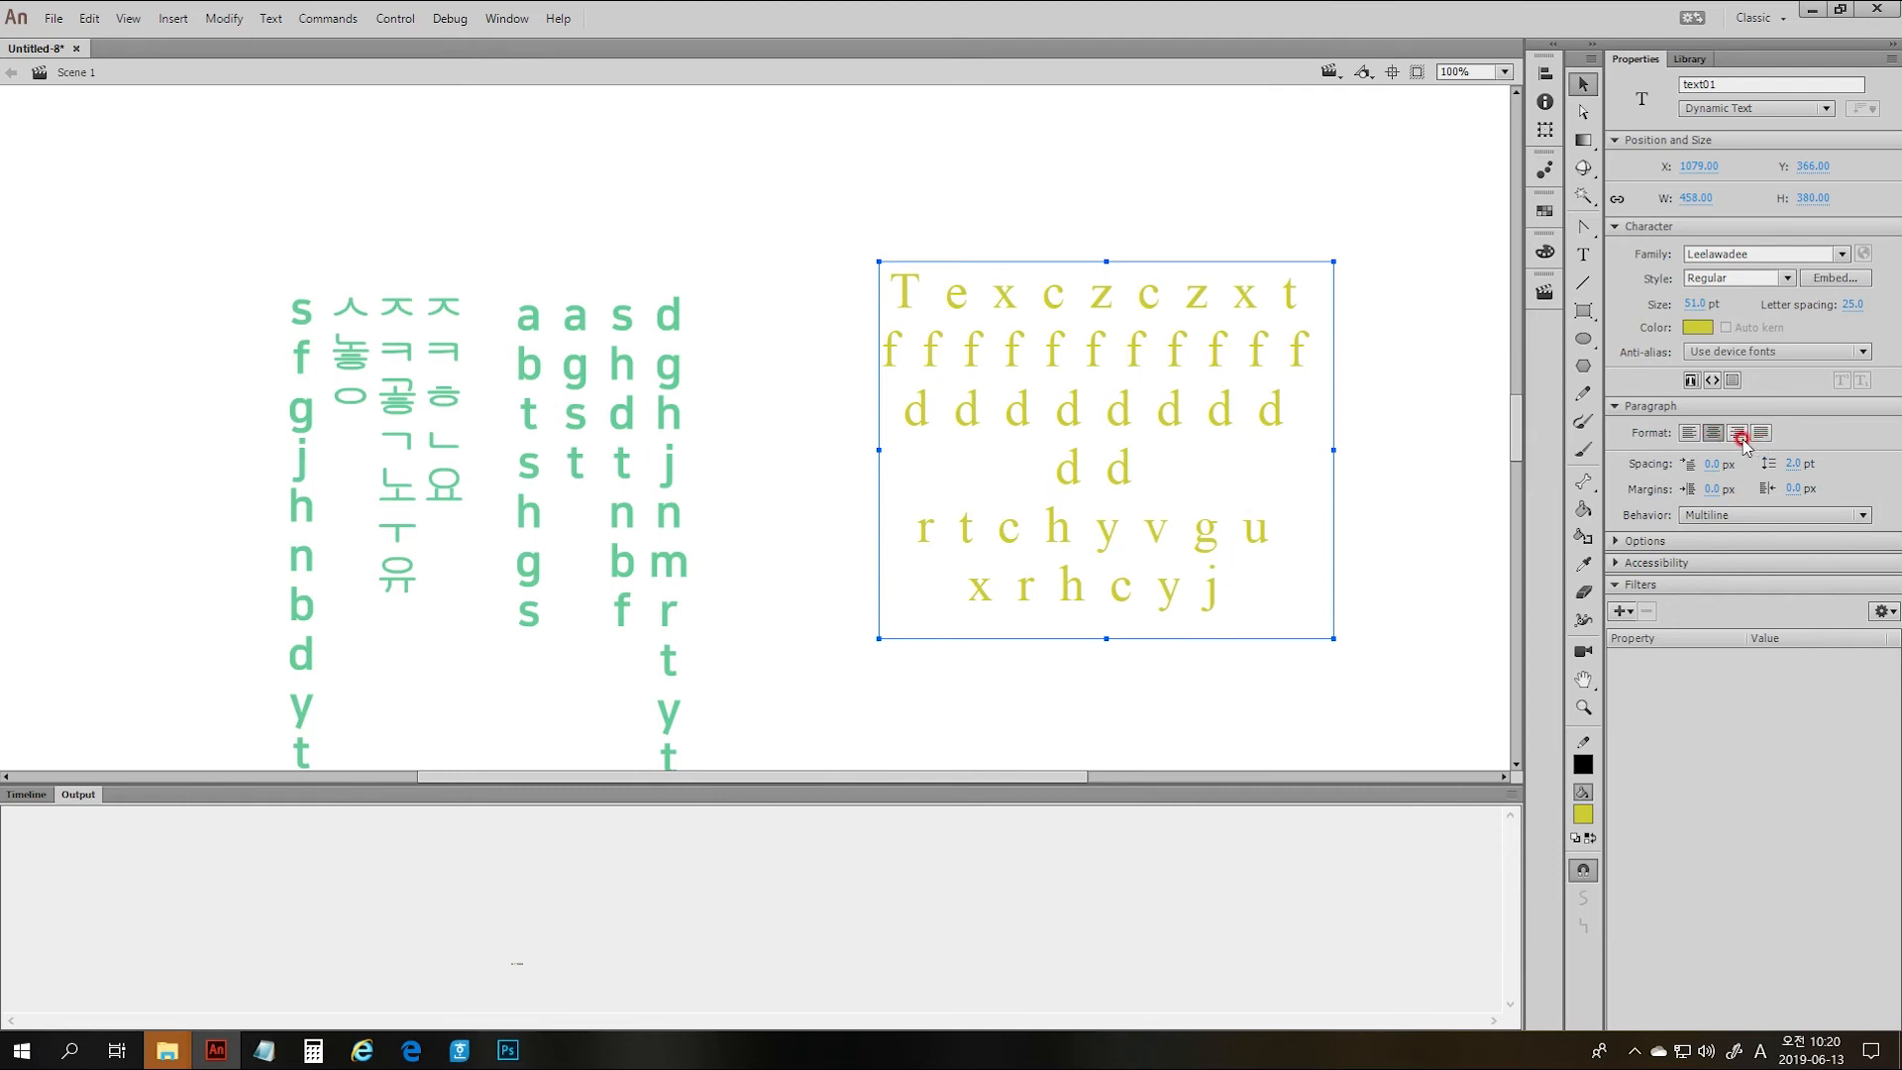
click(1738, 434)
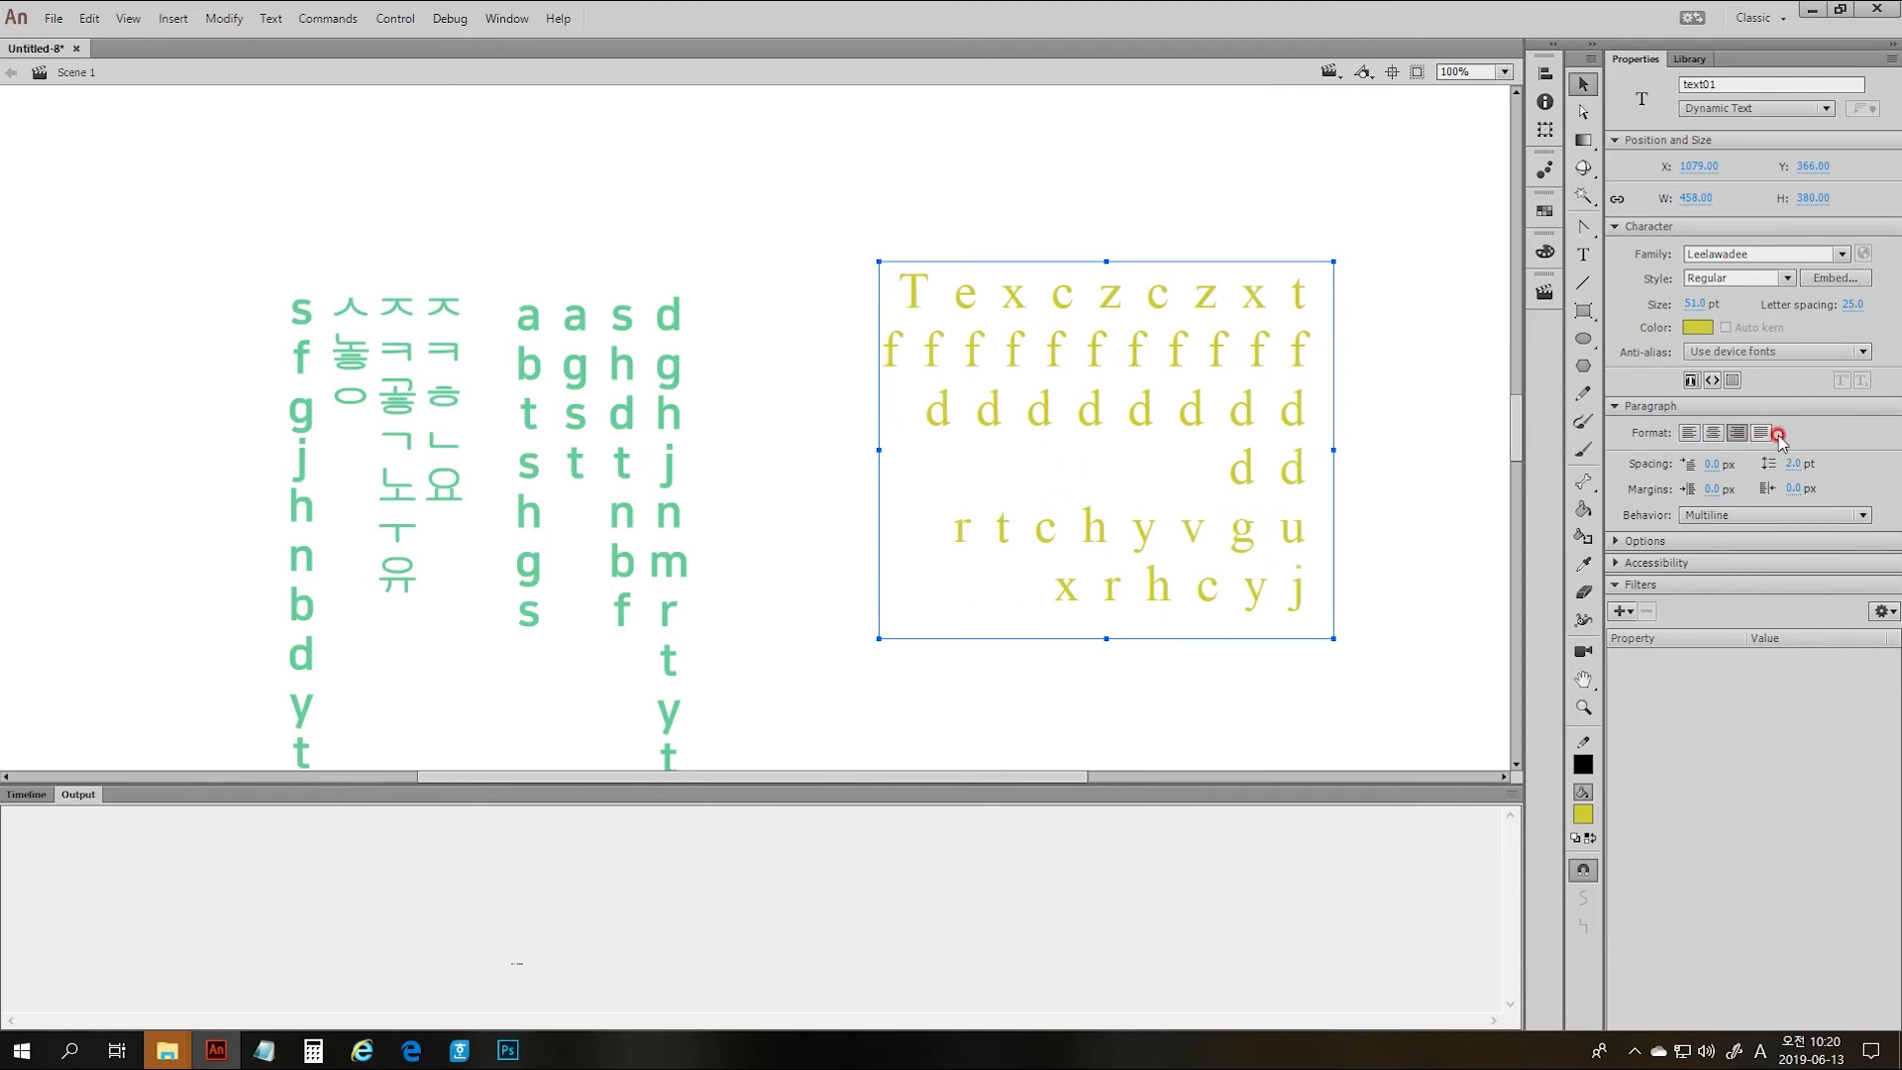
click(1759, 434)
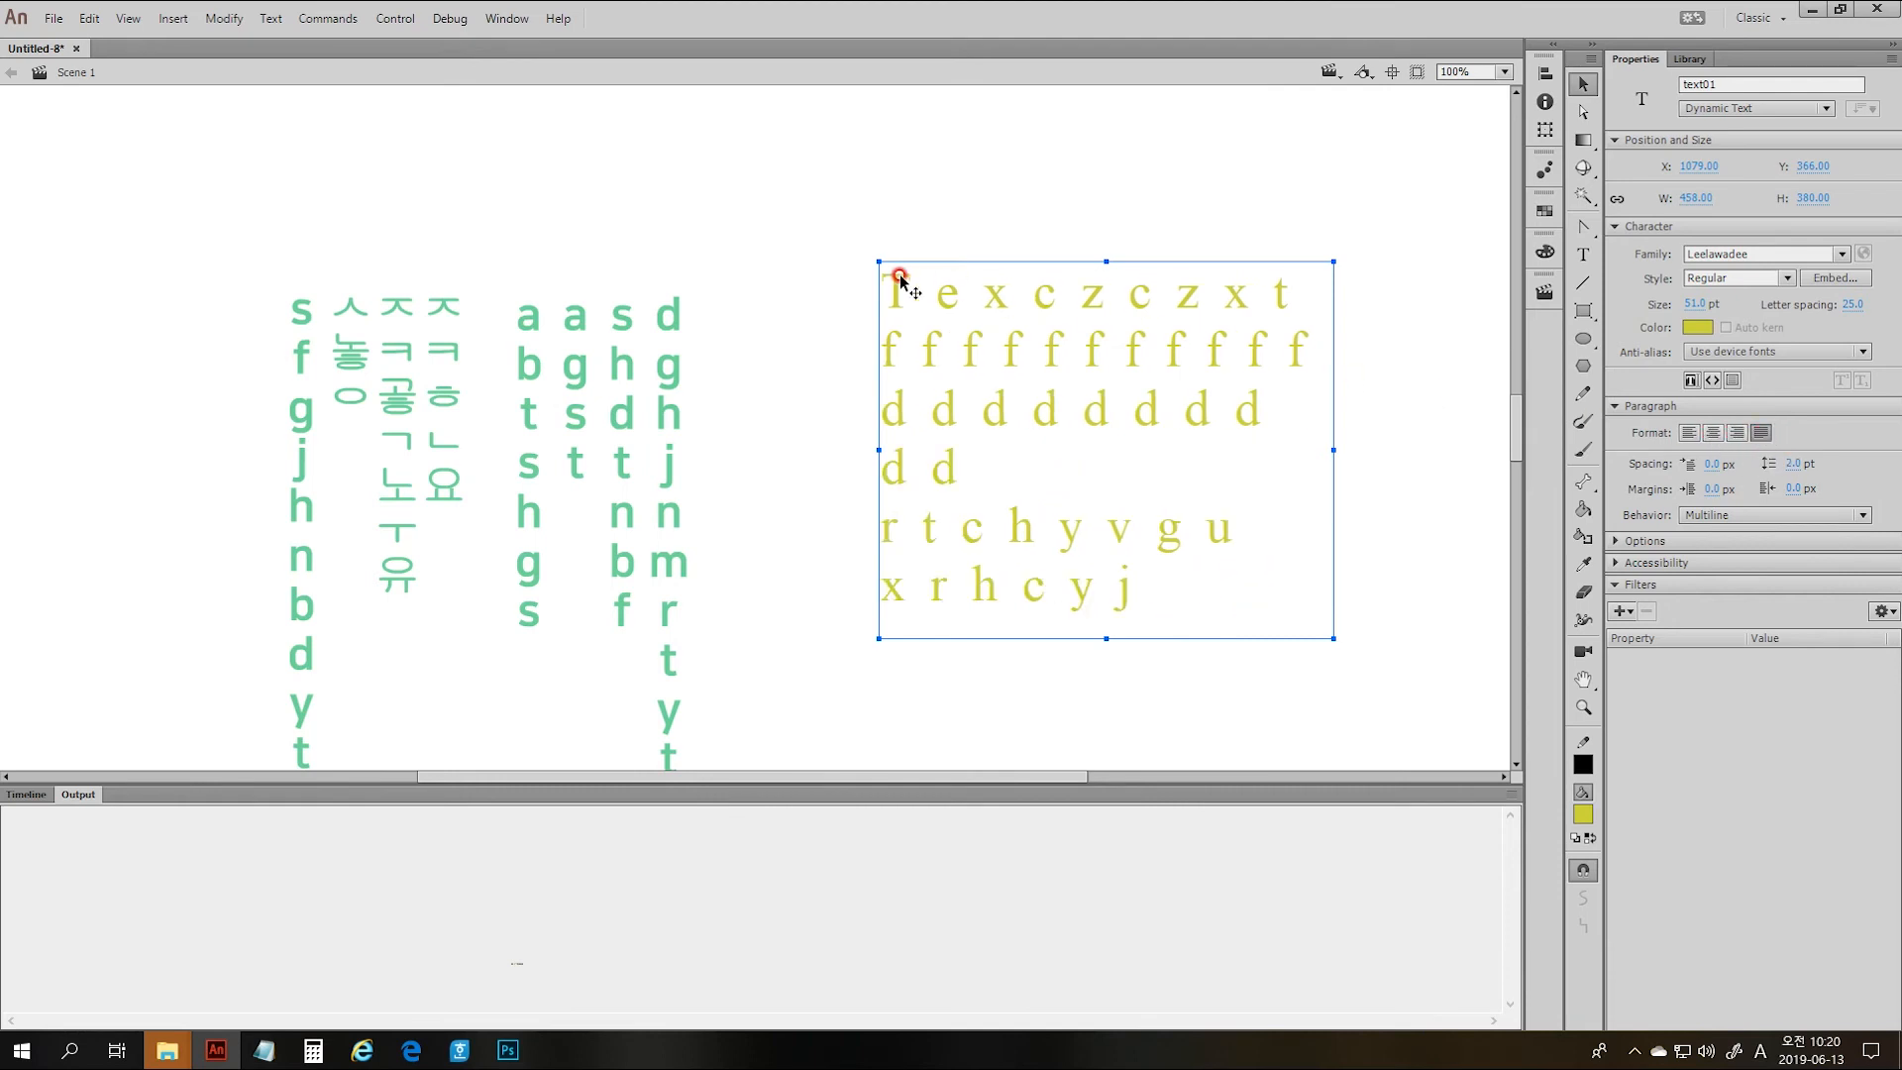
- Remove the line breaks within the dynamic text so that it wraps as one continuous justified paragraph
key(t)
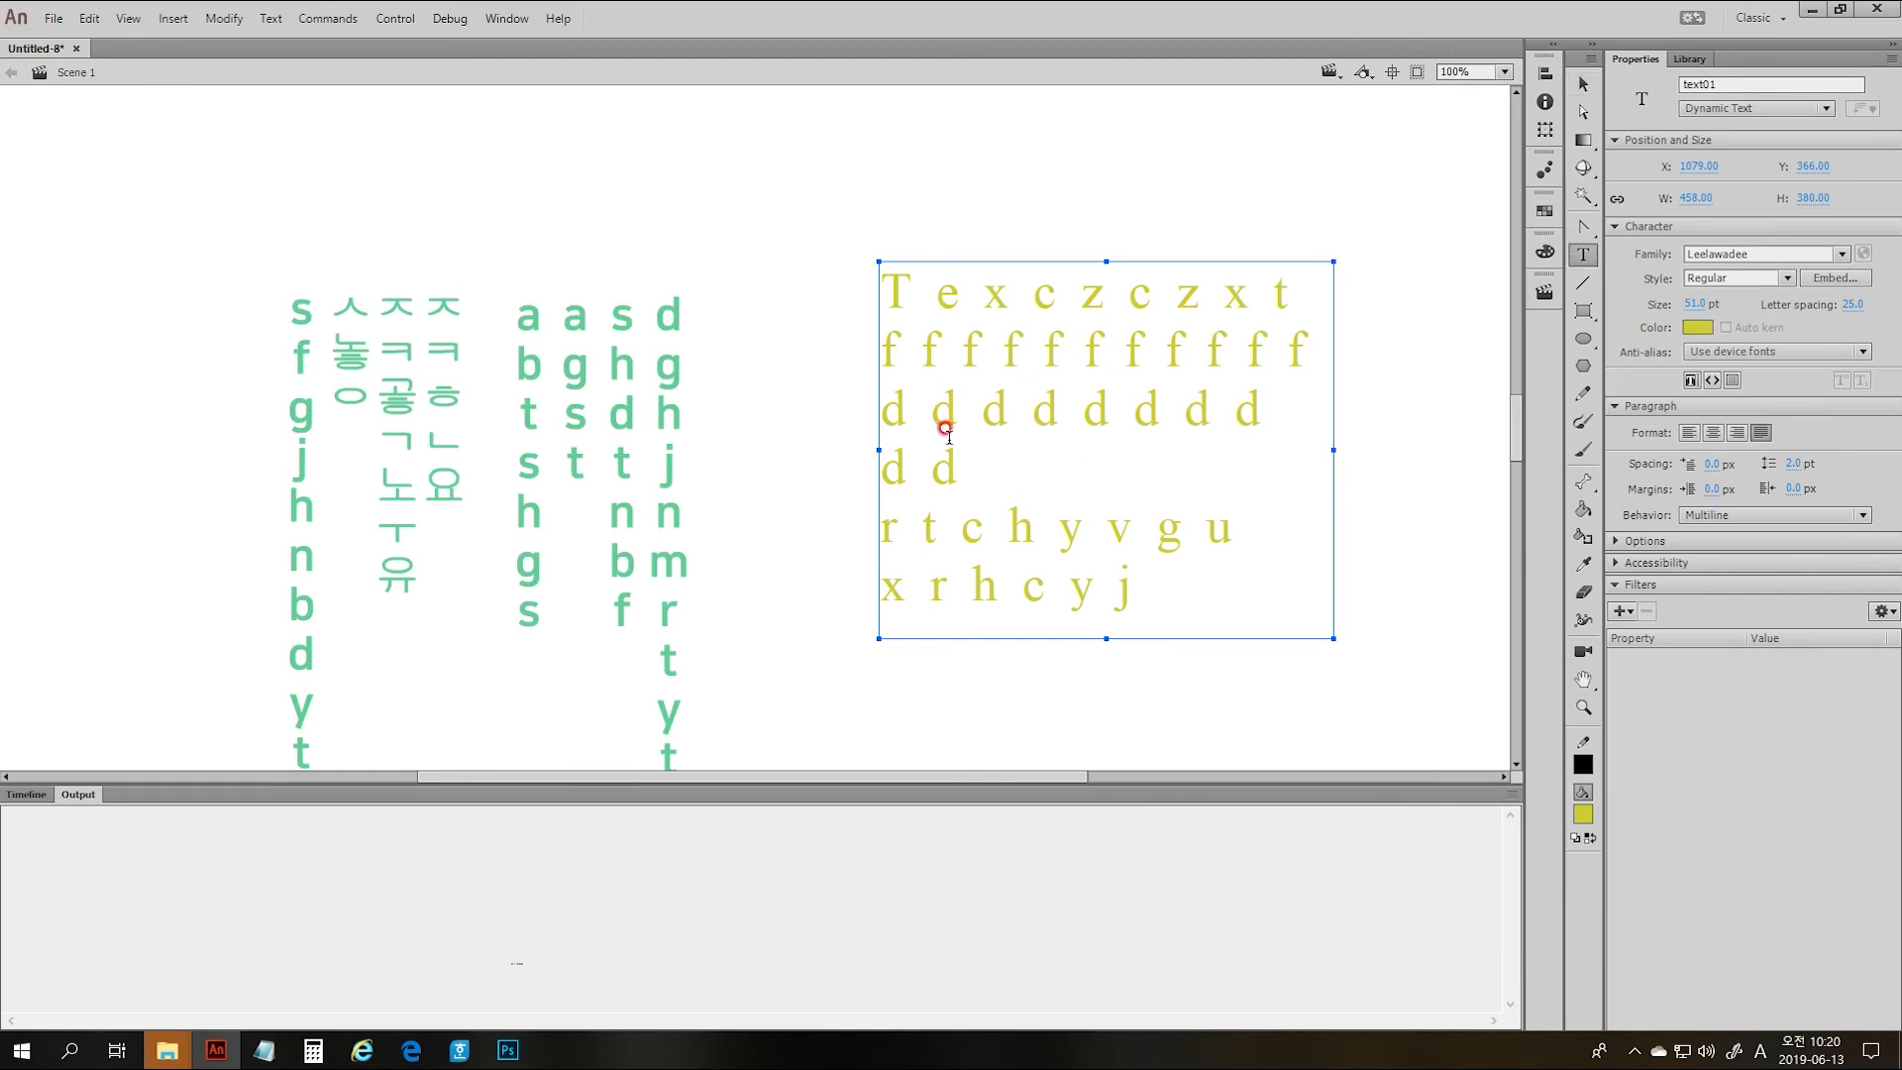
click(981, 461)
key(Delete)
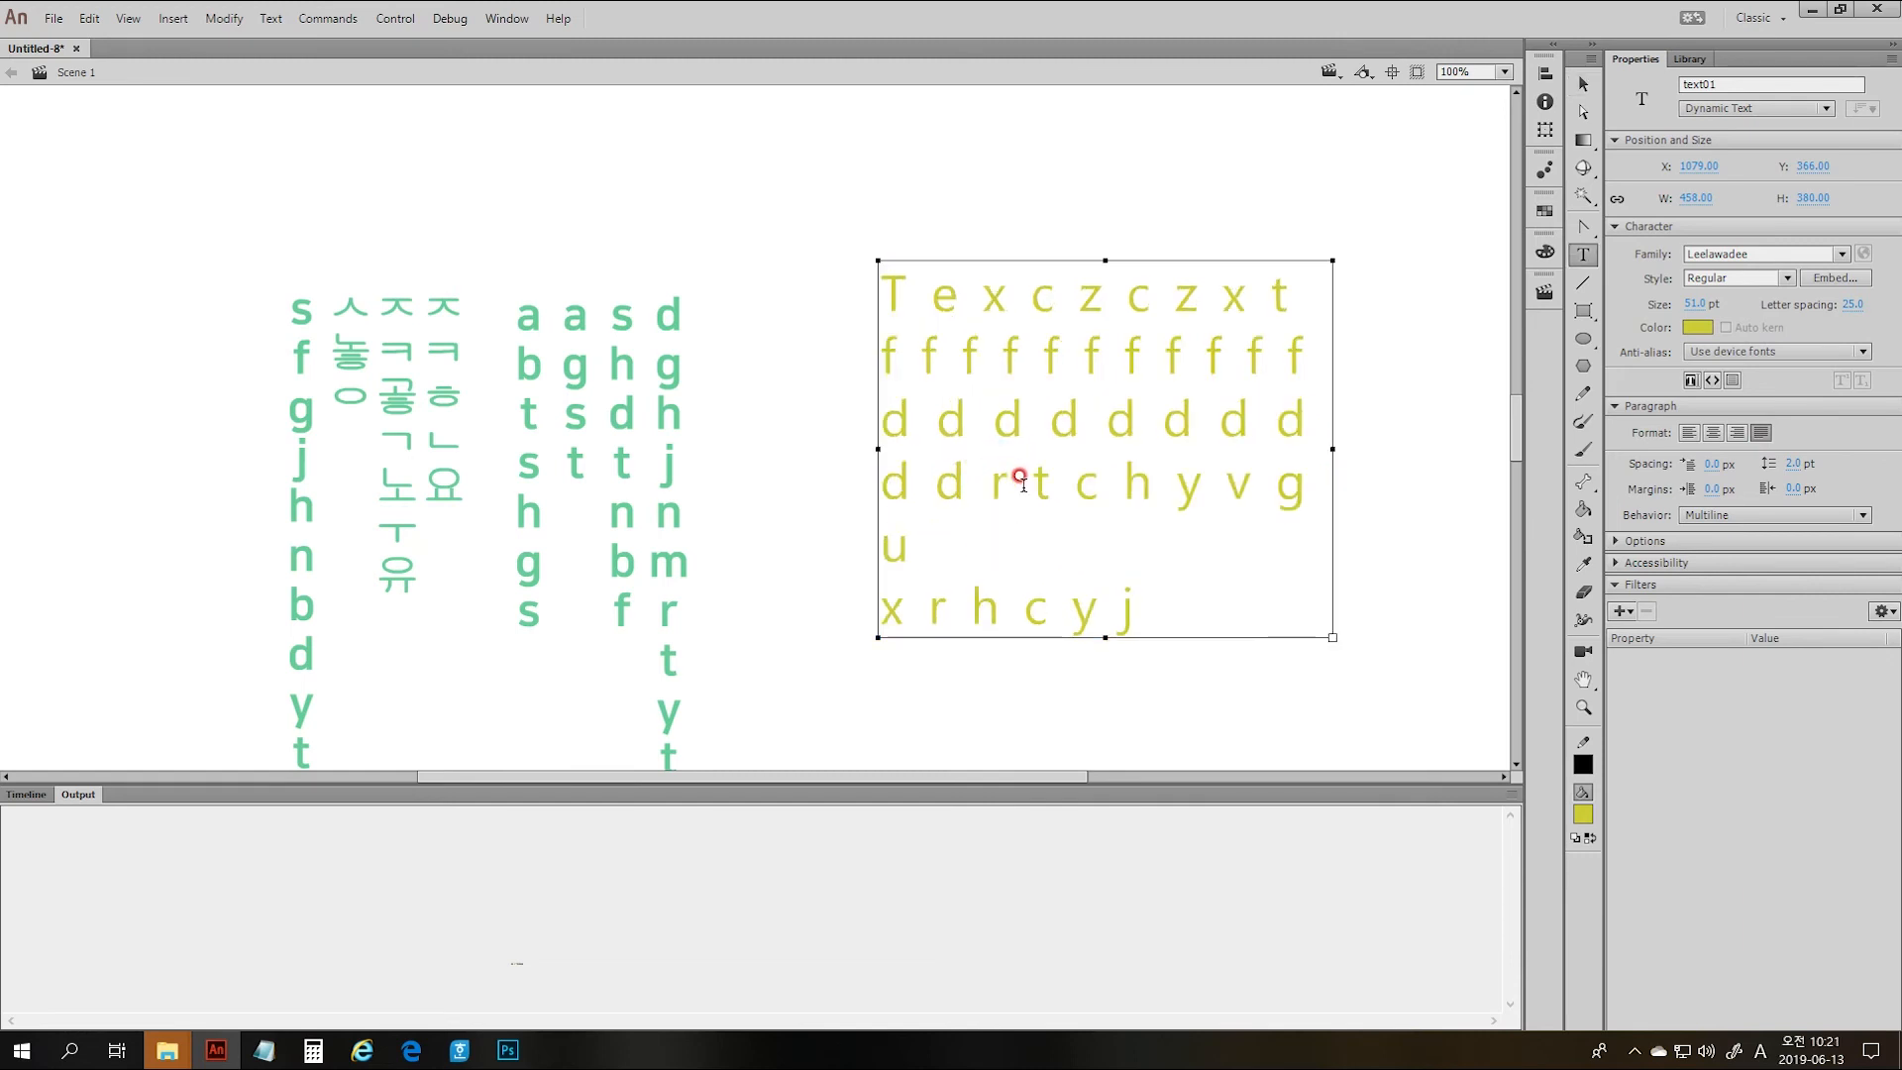
key(Delete)
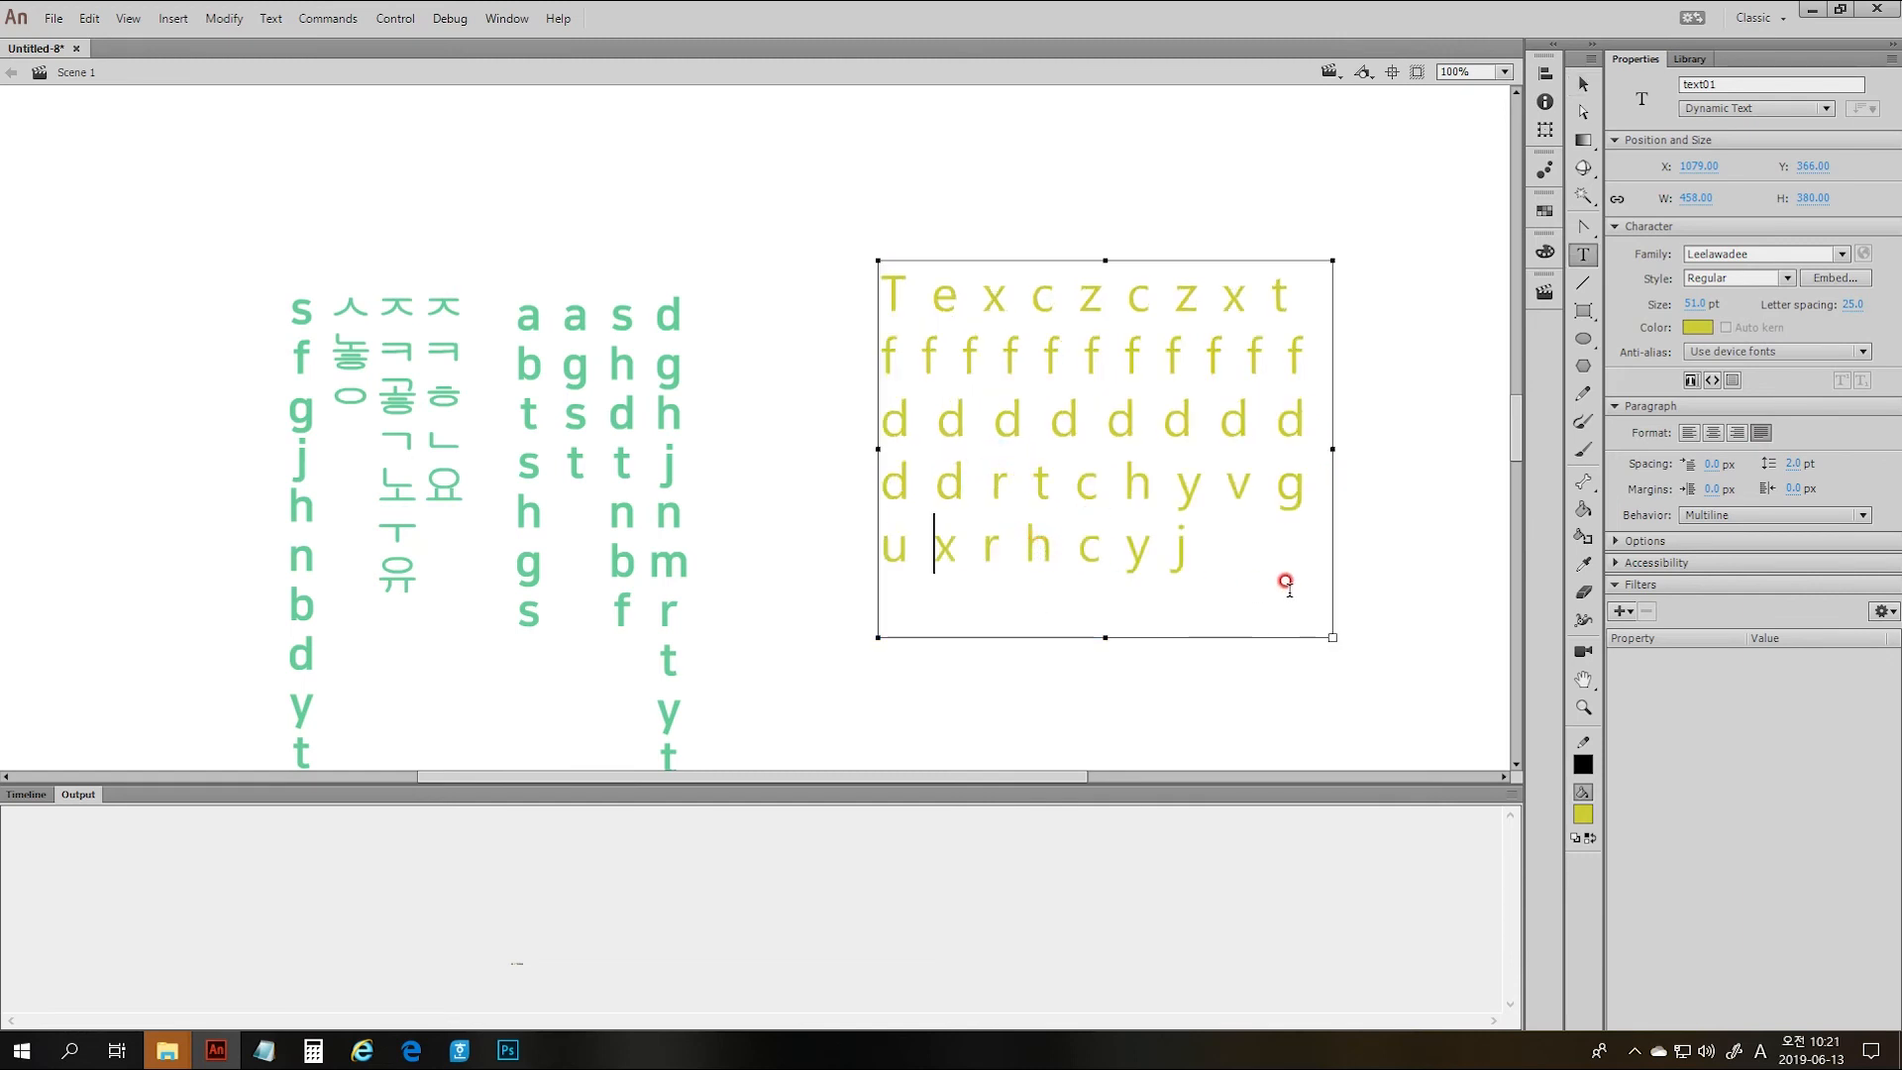
click(1222, 543)
click(1313, 289)
key(Delete)
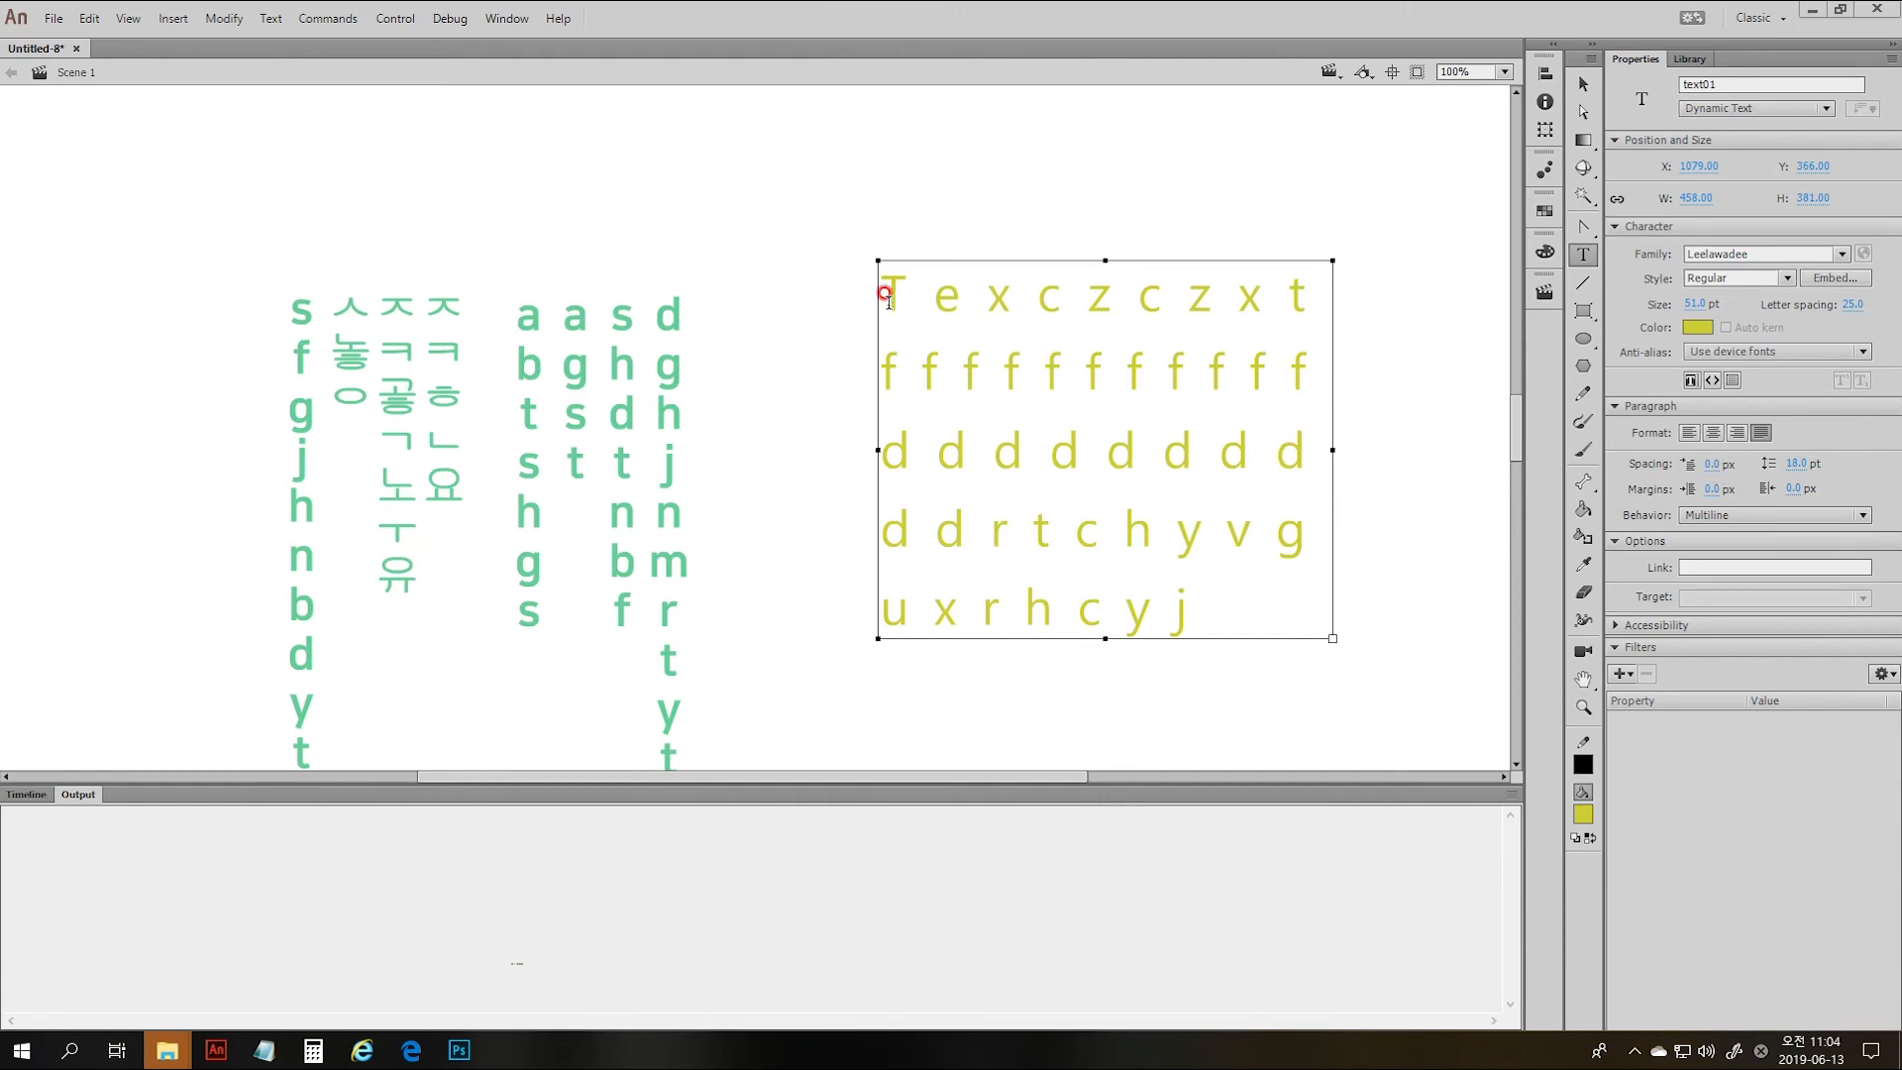
- Try a 20 px paragraph indent on the dynamic text and reset the indent to 0
drag(1694, 473, 1892, 455)
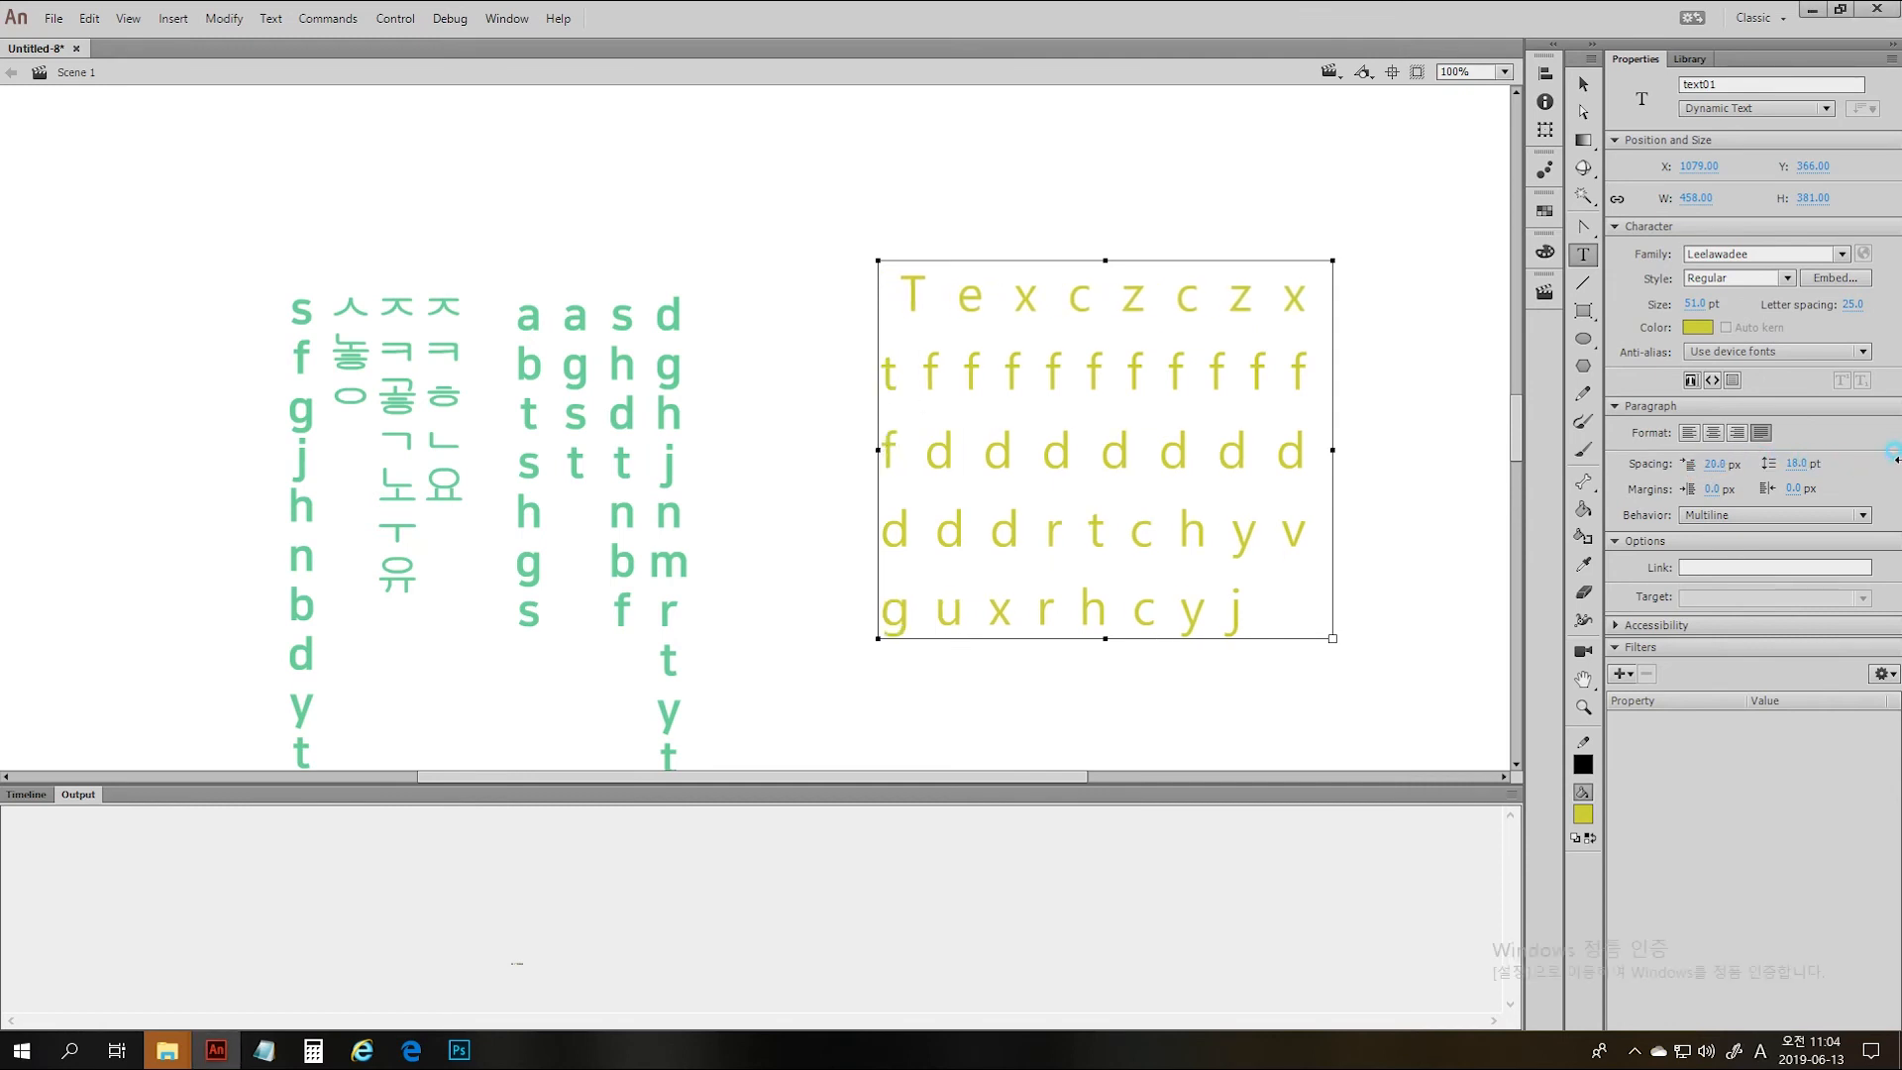
click(1700, 465)
click(1710, 454)
text(0)
key(Return)
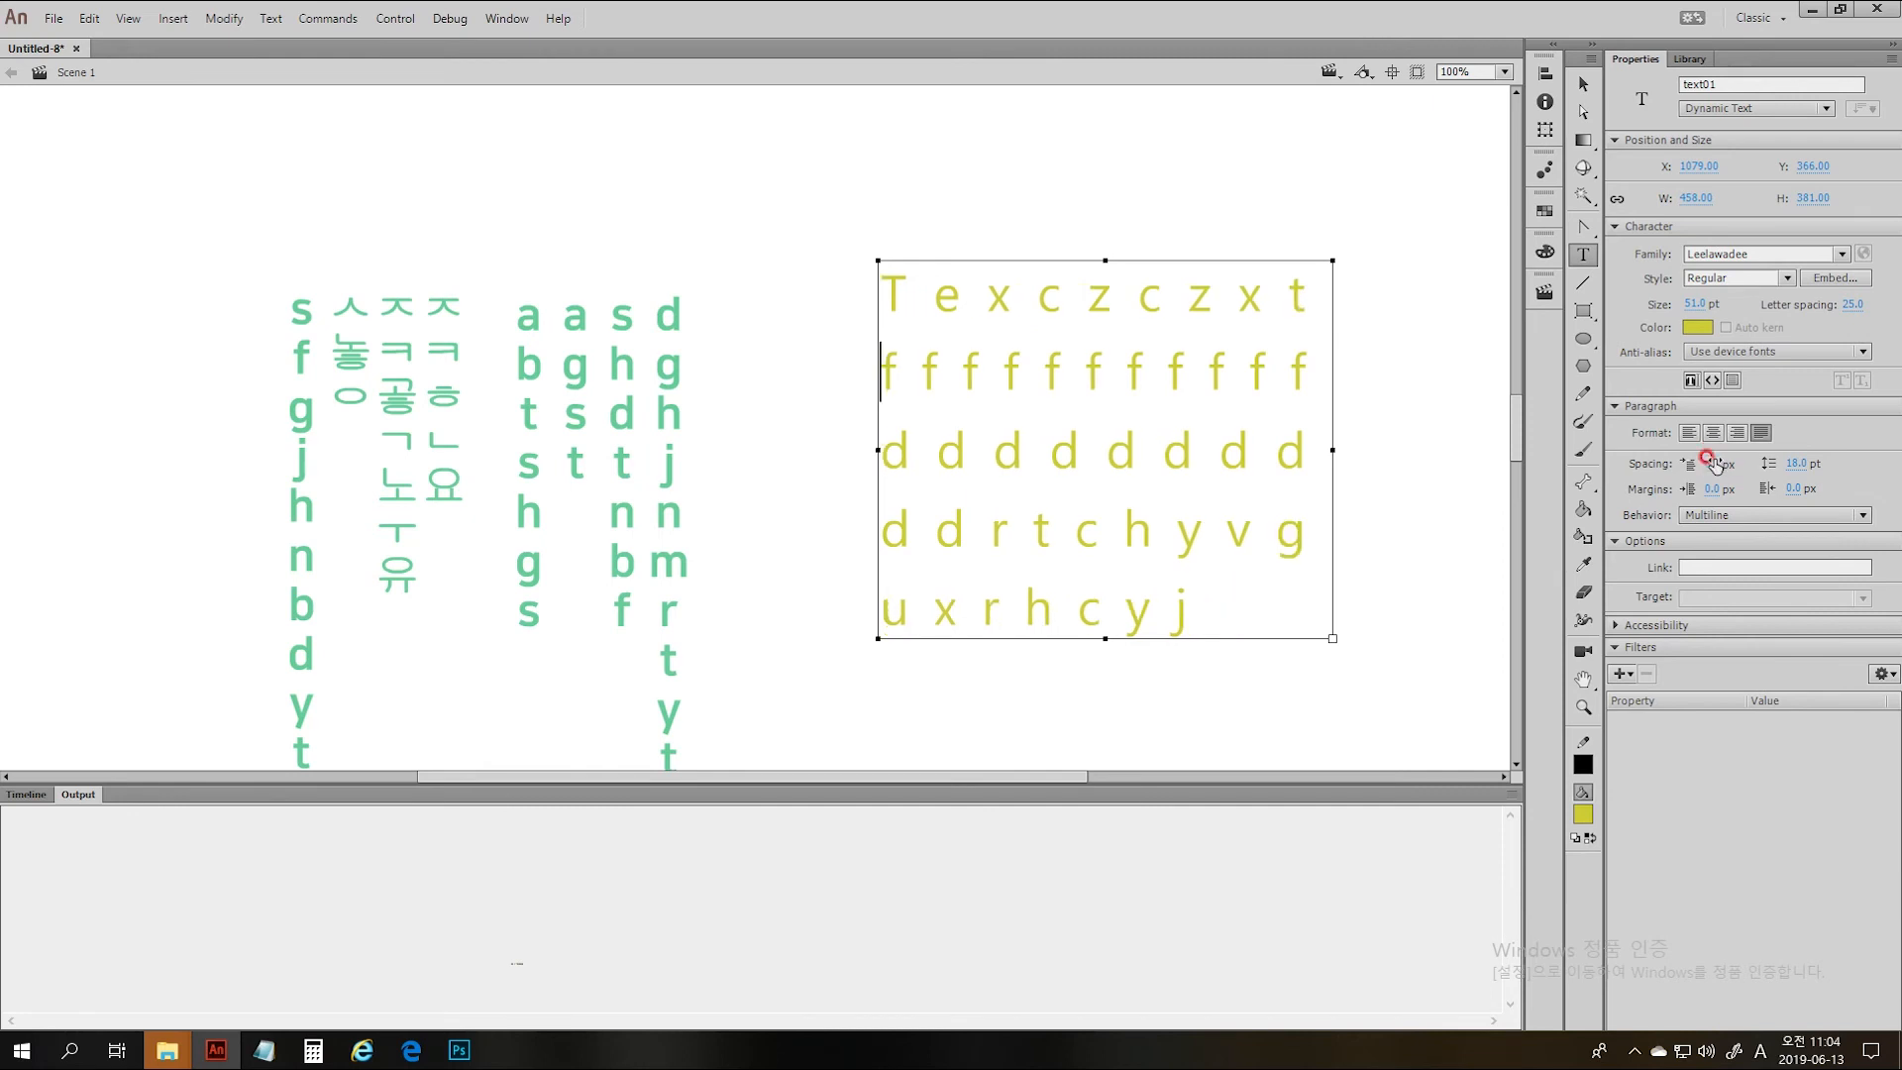
- Set the line spacing of the dynamic text to 1 pt
click(1781, 466)
mouse_move(1783, 473)
mouse_down()
mouse_move(1812, 473)
mouse_move(1722, 451)
mouse_move(1882, 464)
mouse_move(1775, 460)
mouse_up()
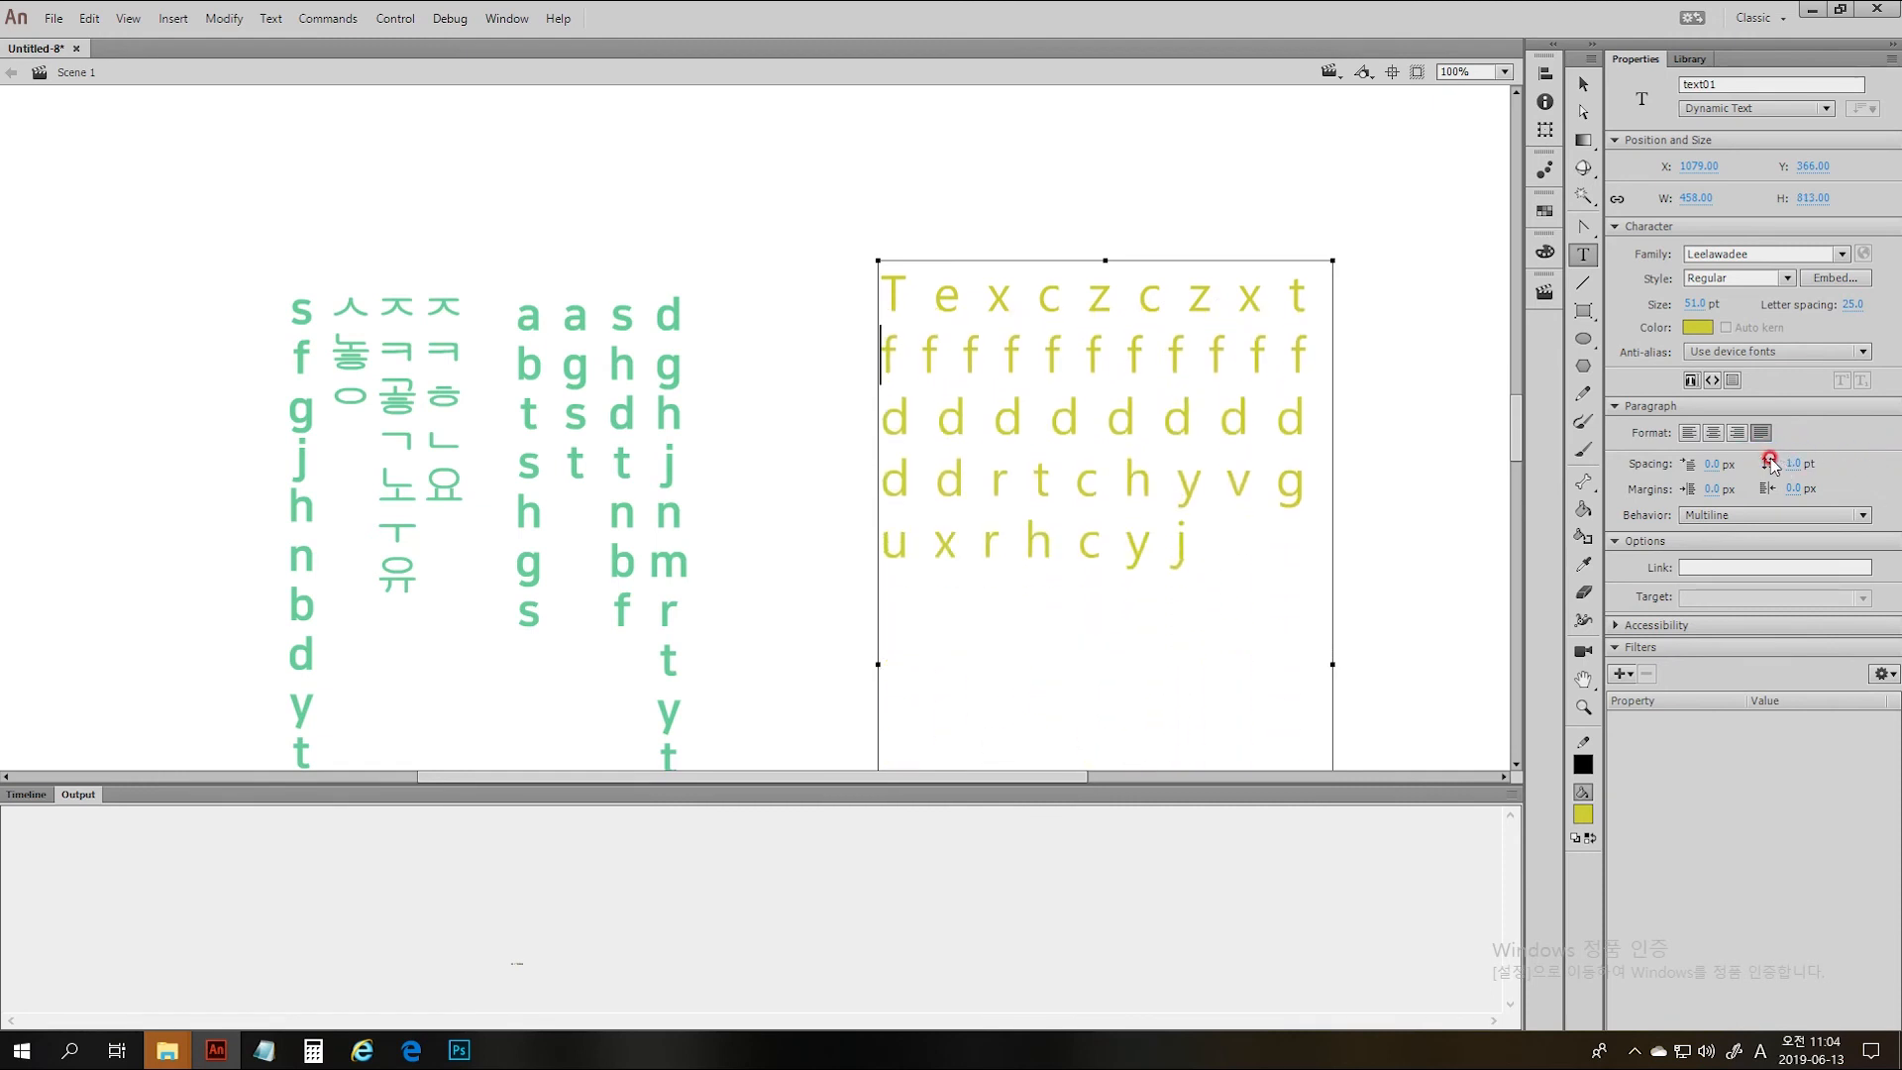
- Try out the left and right margins on the dynamic text, including a 100 px right margin, and reset them to 0
click(1700, 485)
click(1704, 485)
drag(1711, 487, 1394, 511)
click(1790, 487)
click(1765, 544)
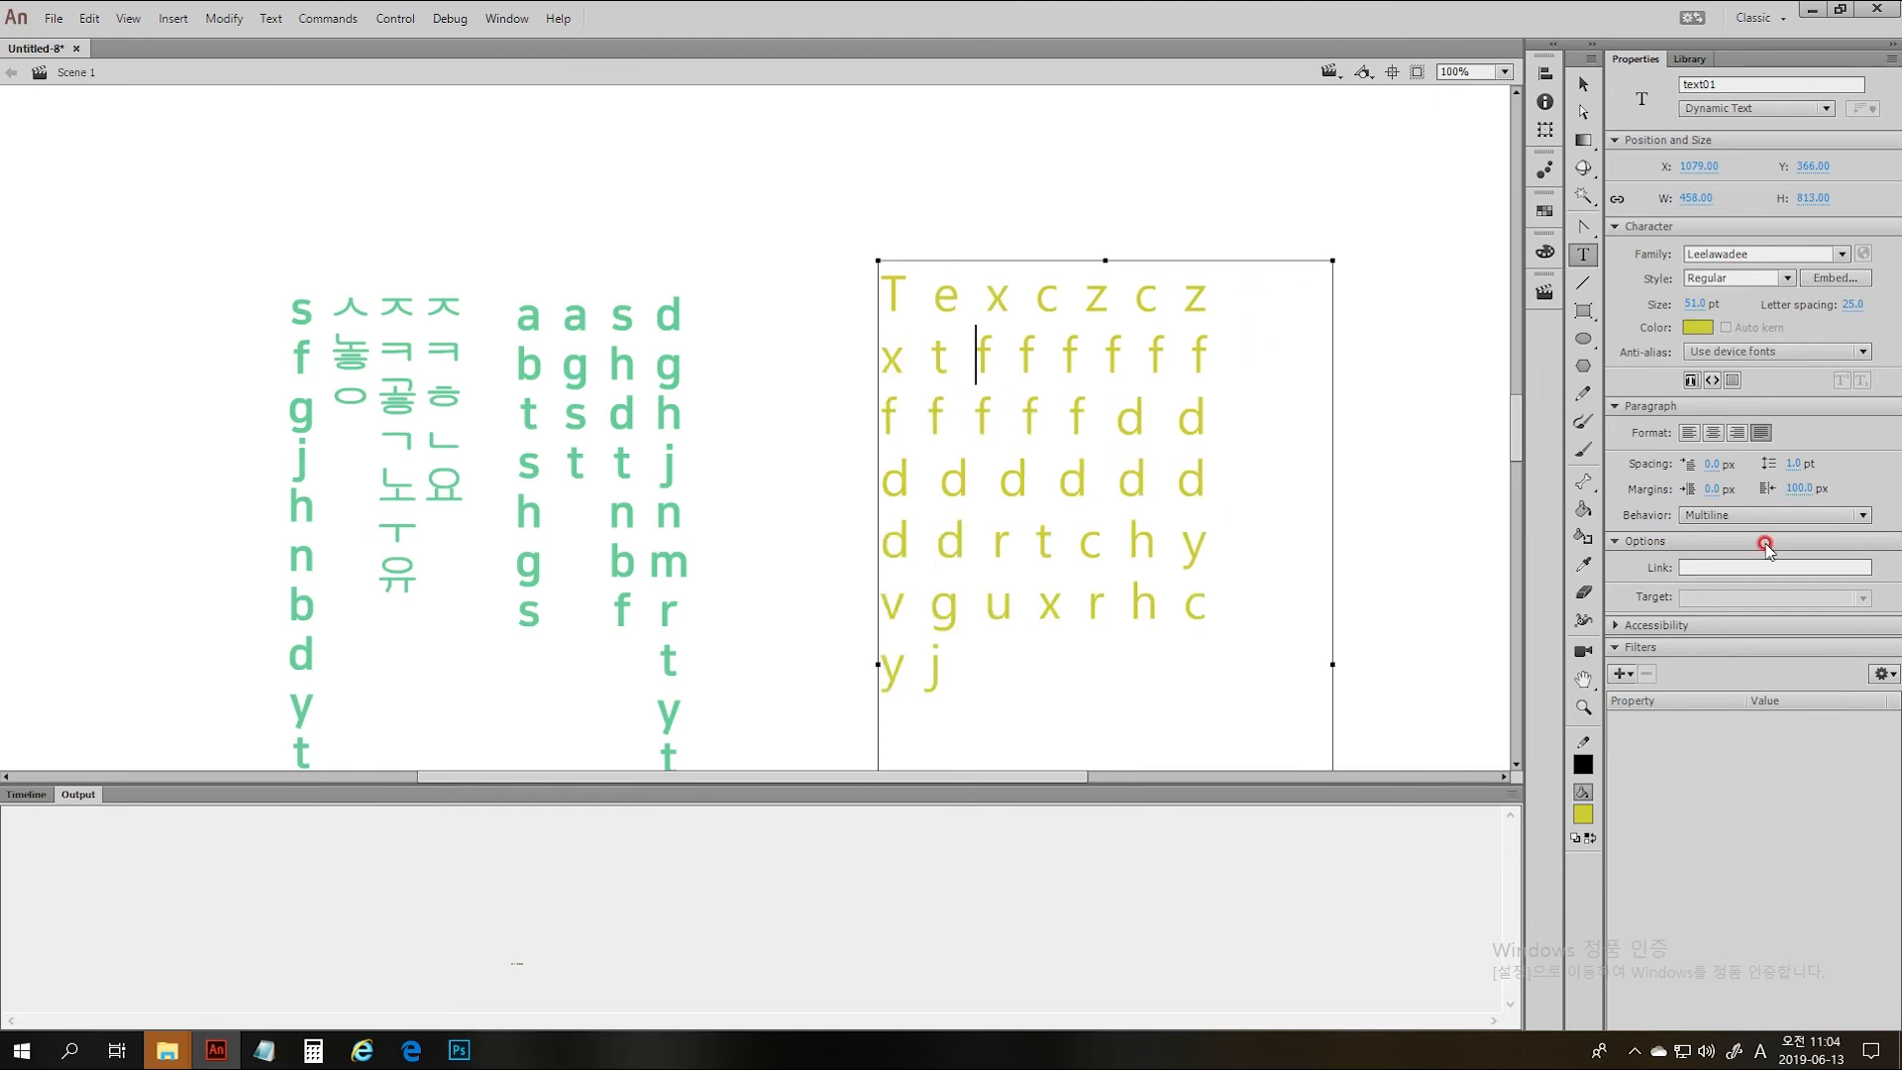
click(1798, 488)
text(0)
key(Return)
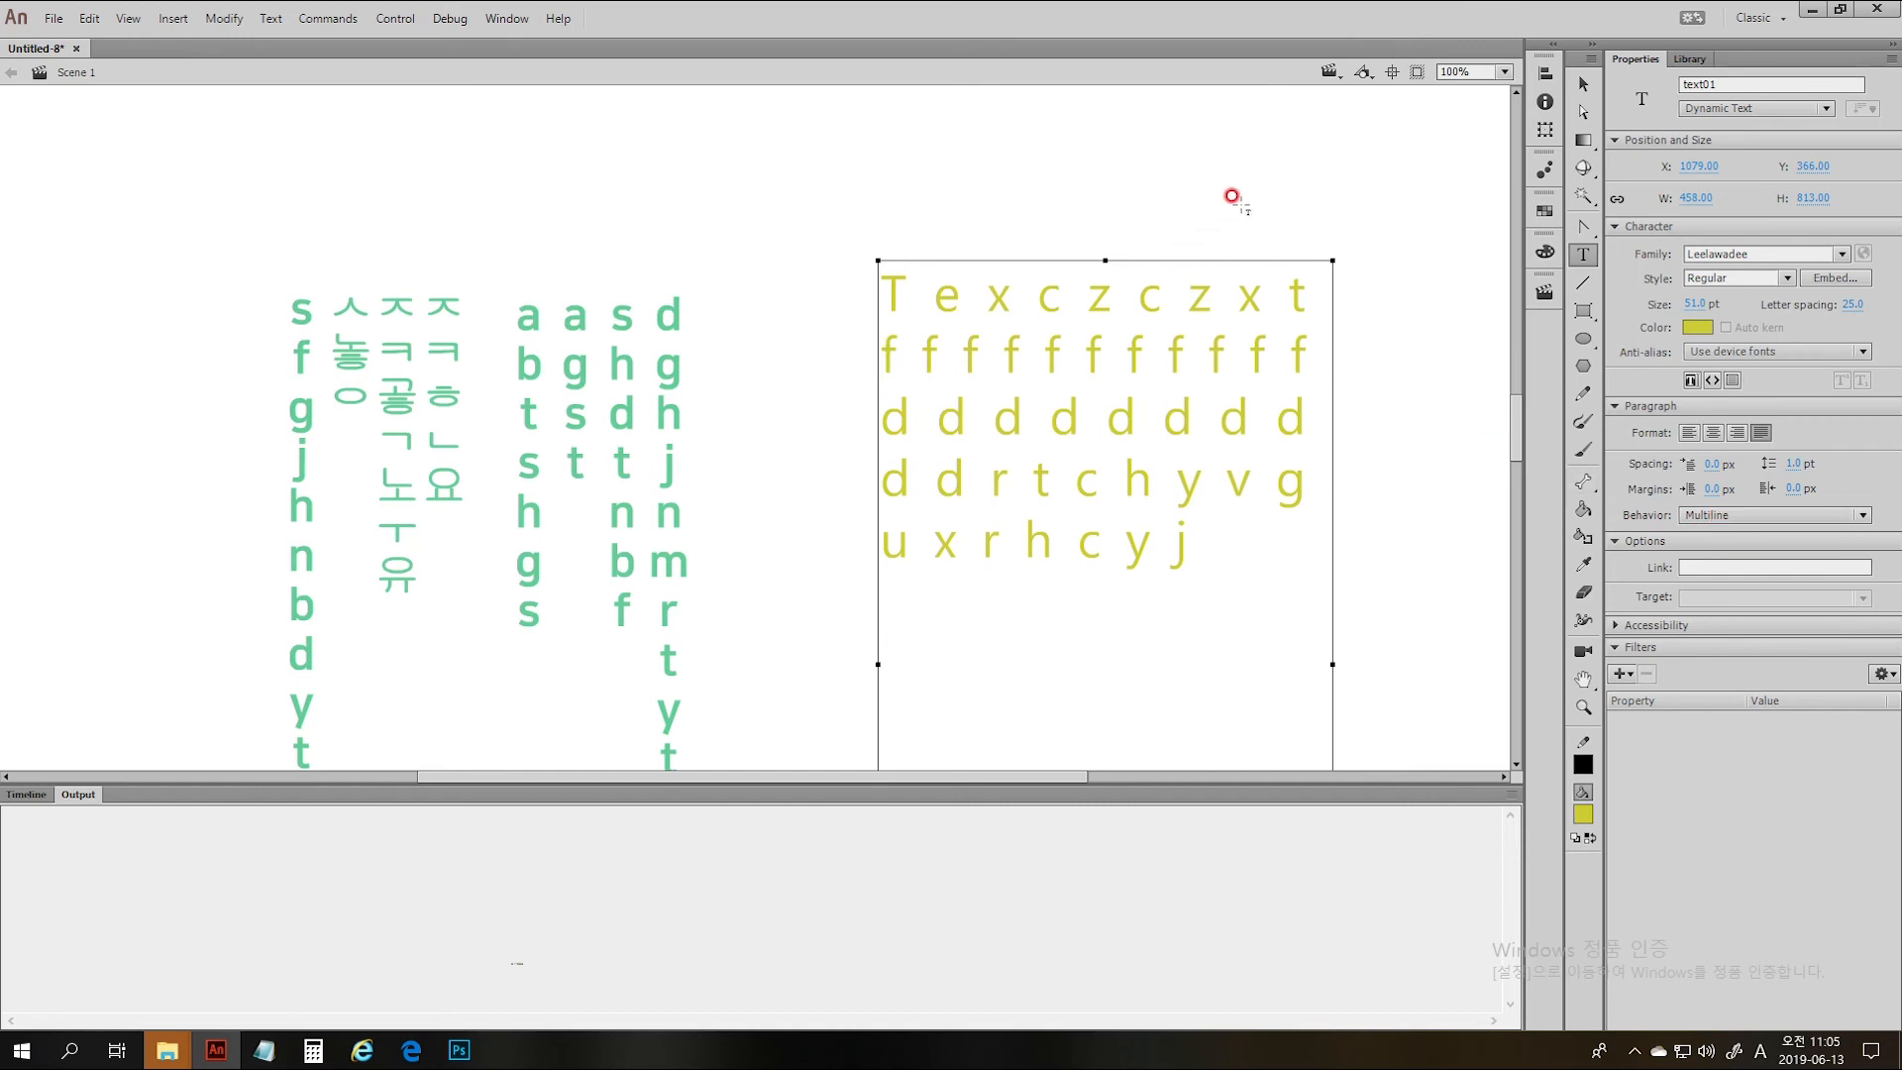
- Widen the dynamic text field to about 506 px and set its paragraph behavior to Single line
drag(1323, 252, 1184, 248)
drag(1294, 234, 1382, 254)
click(1849, 517)
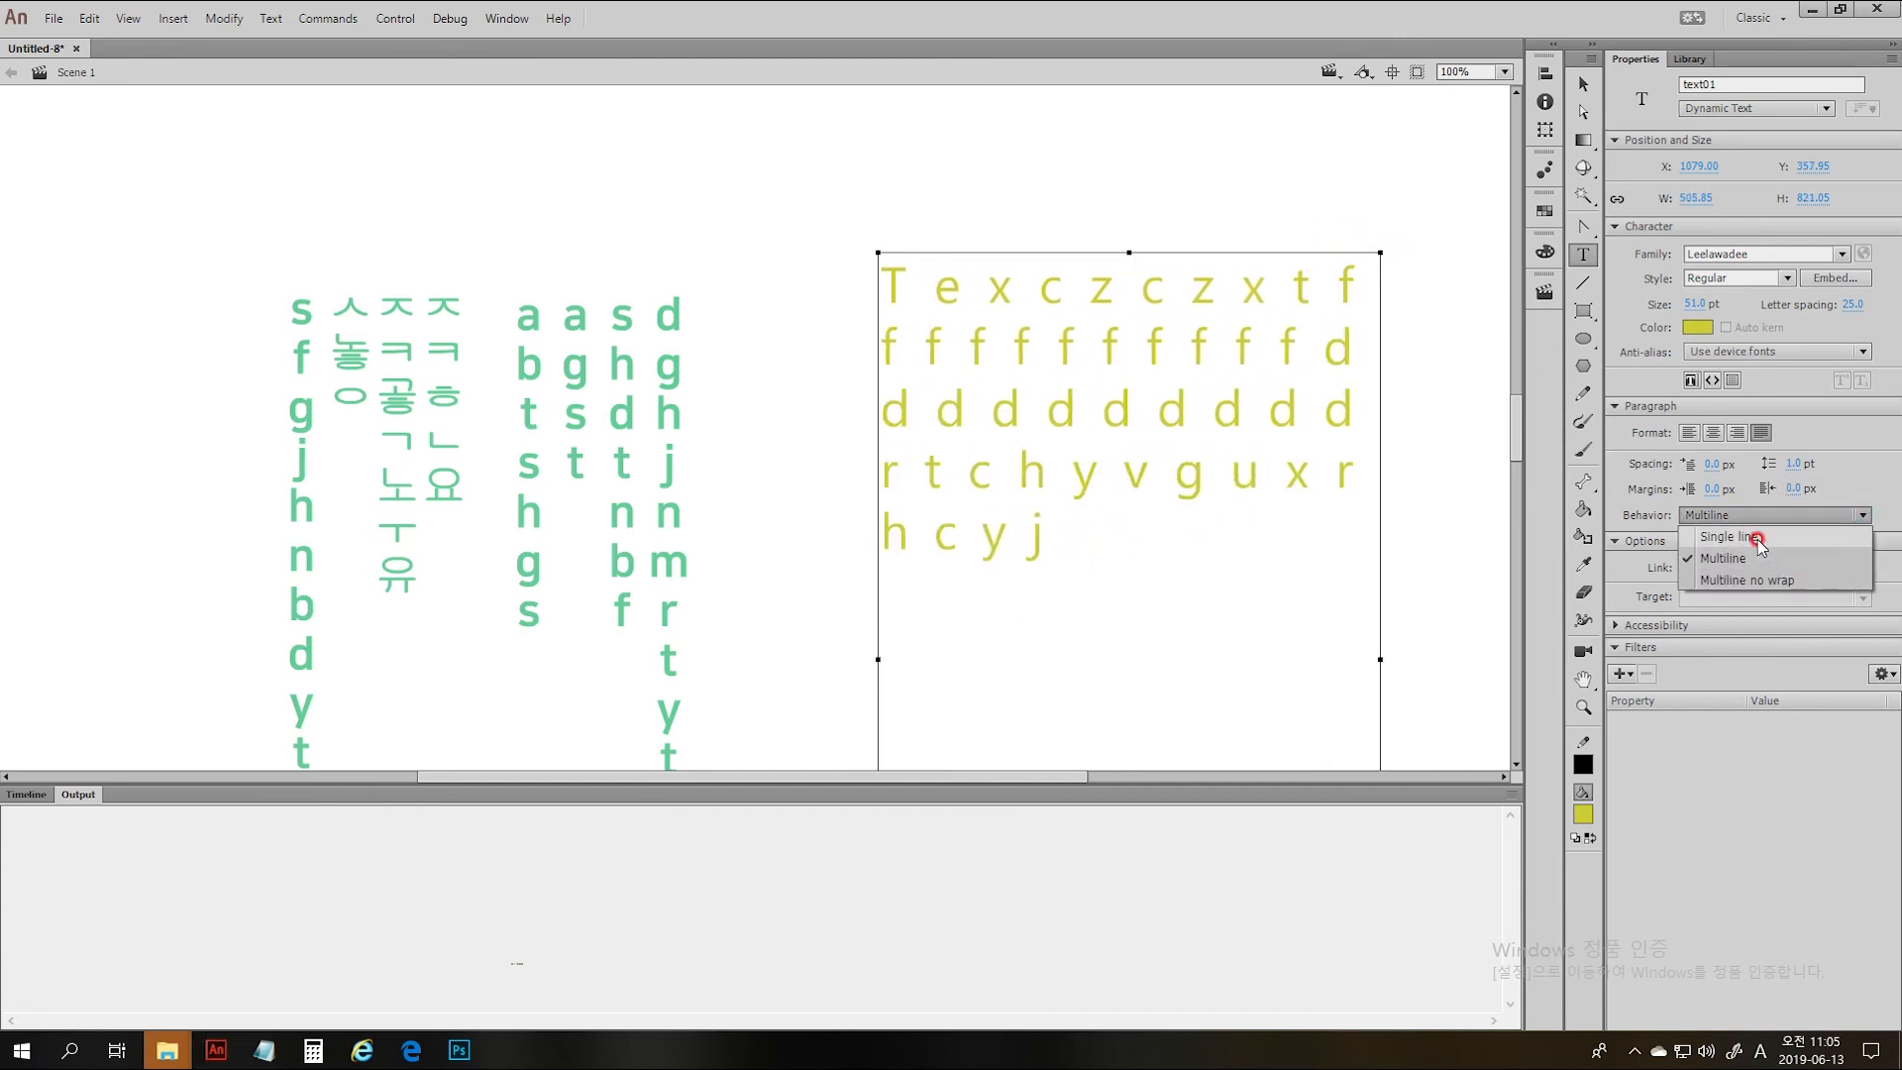
click(1718, 536)
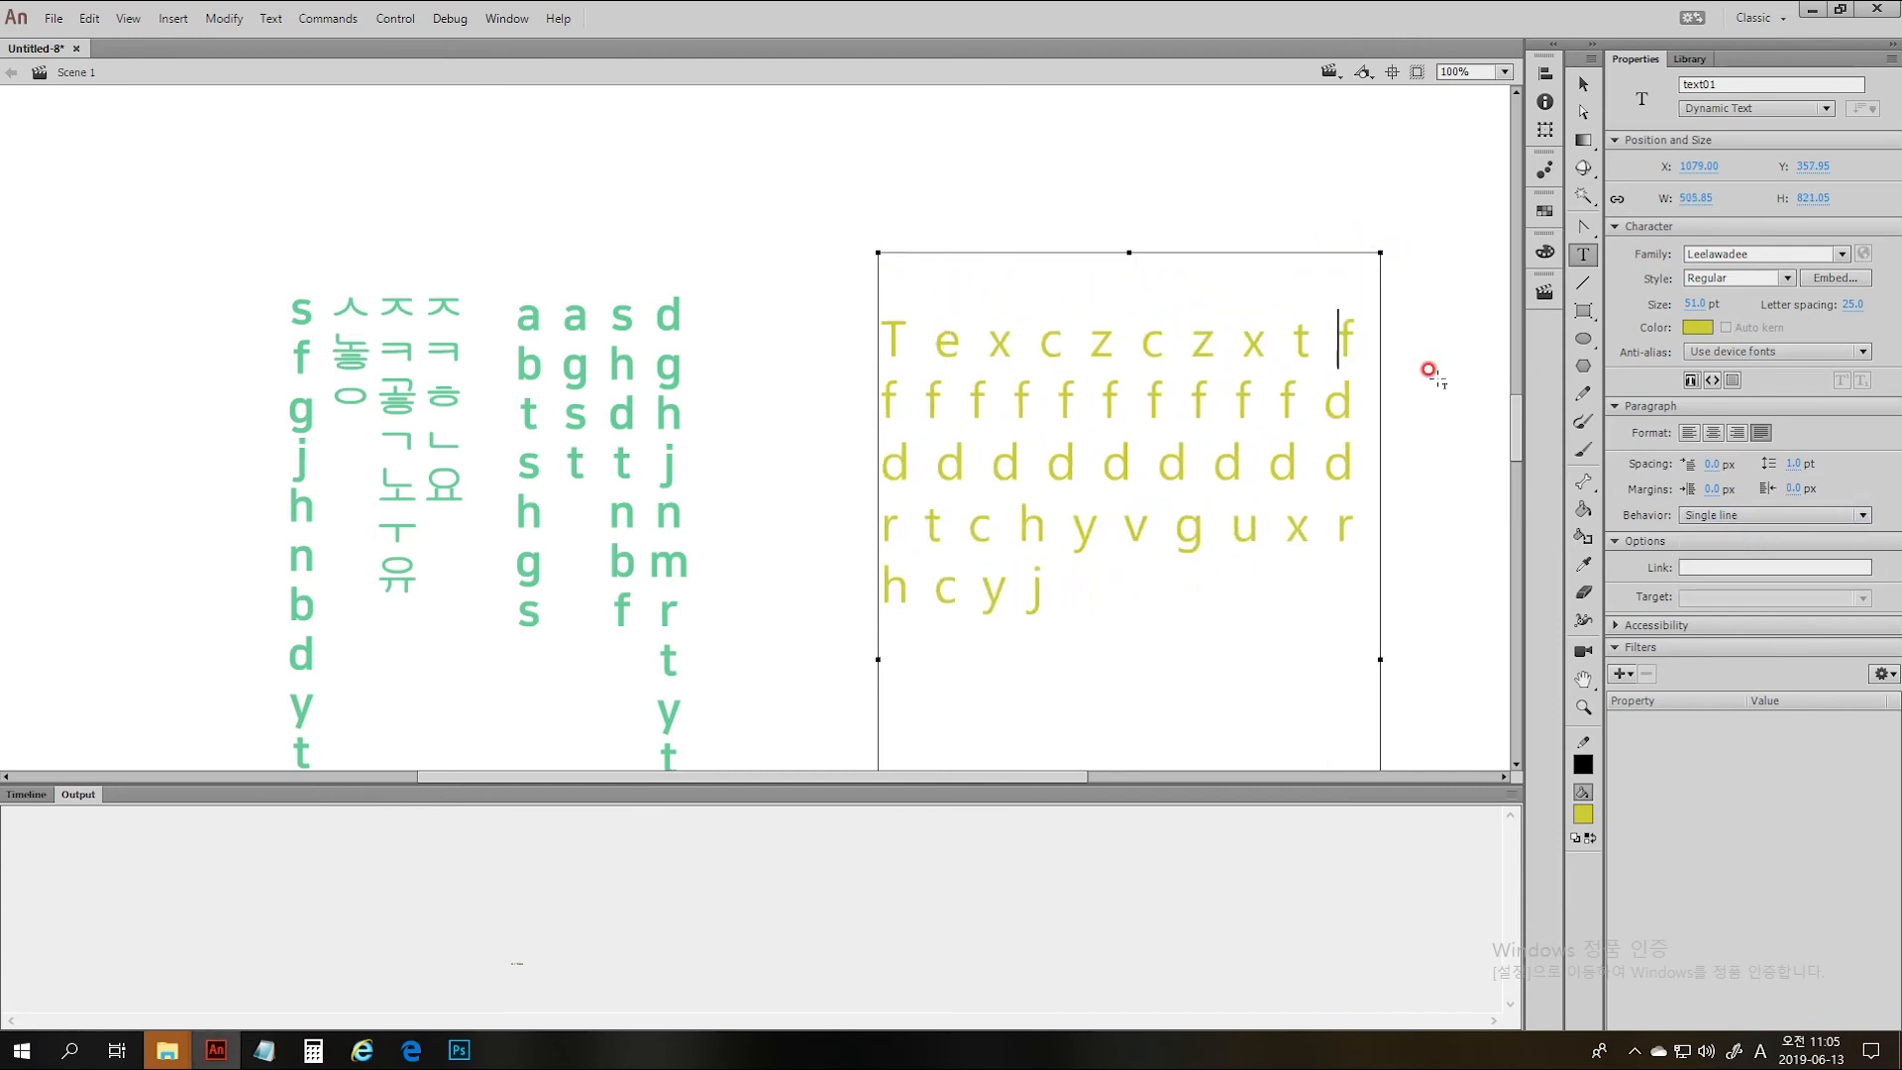
click(1414, 313)
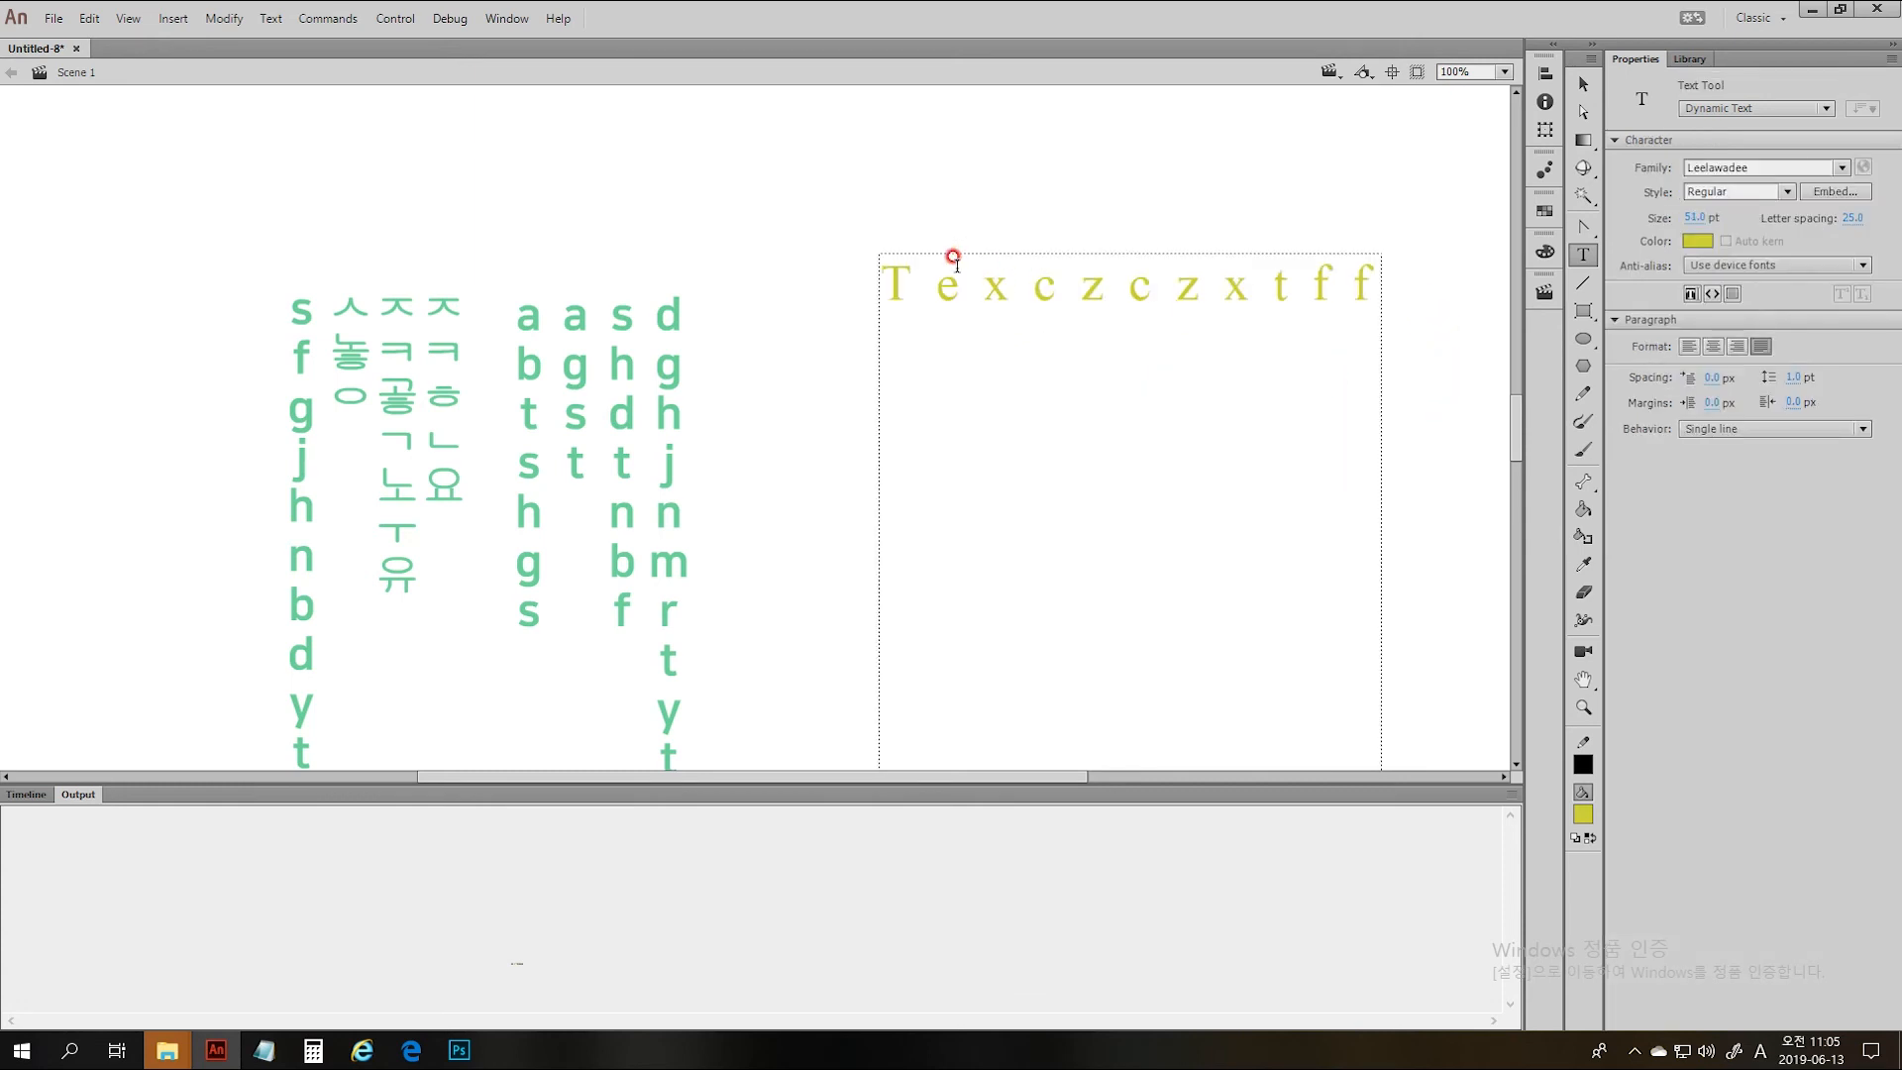
- Try narrowing the single-line text field to about 312 px wide and undo the resizing
click(1377, 254)
drag(1373, 248, 1188, 248)
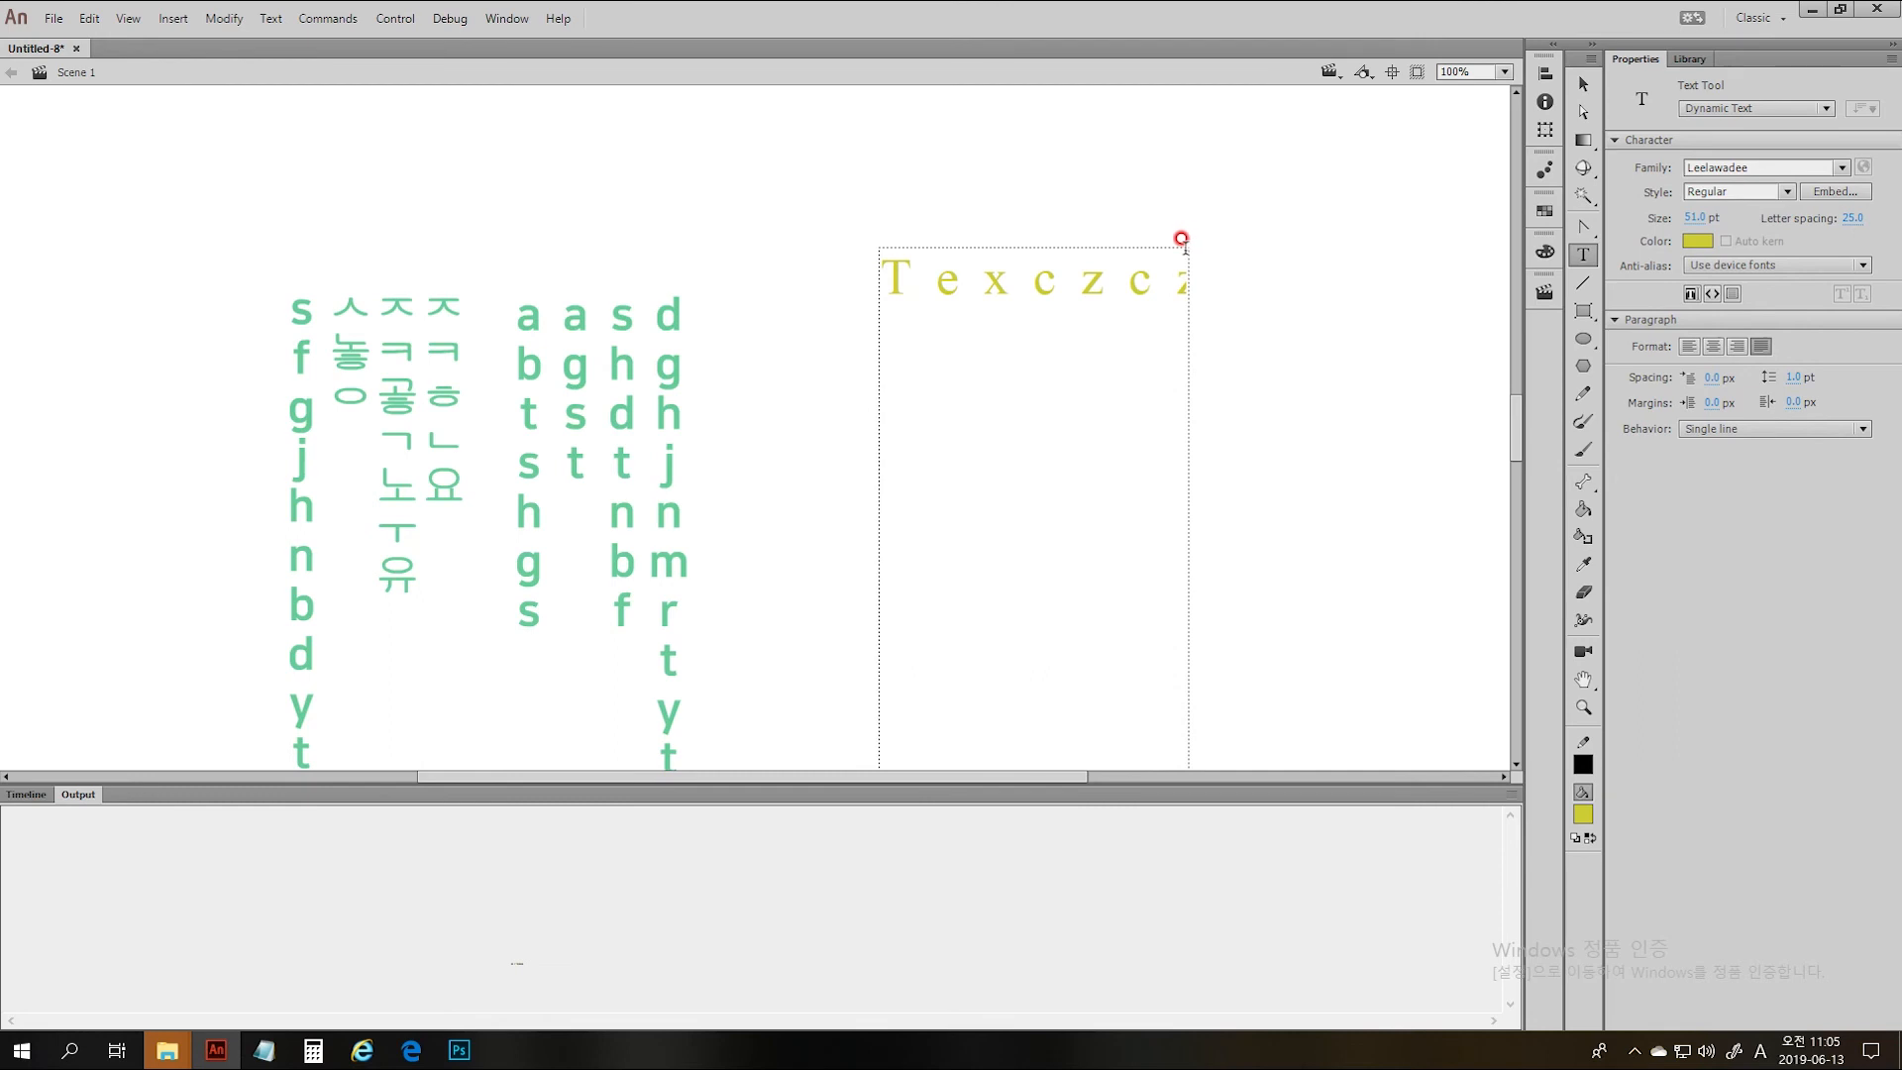
key(ctrl+z)
key(ctrl+z)
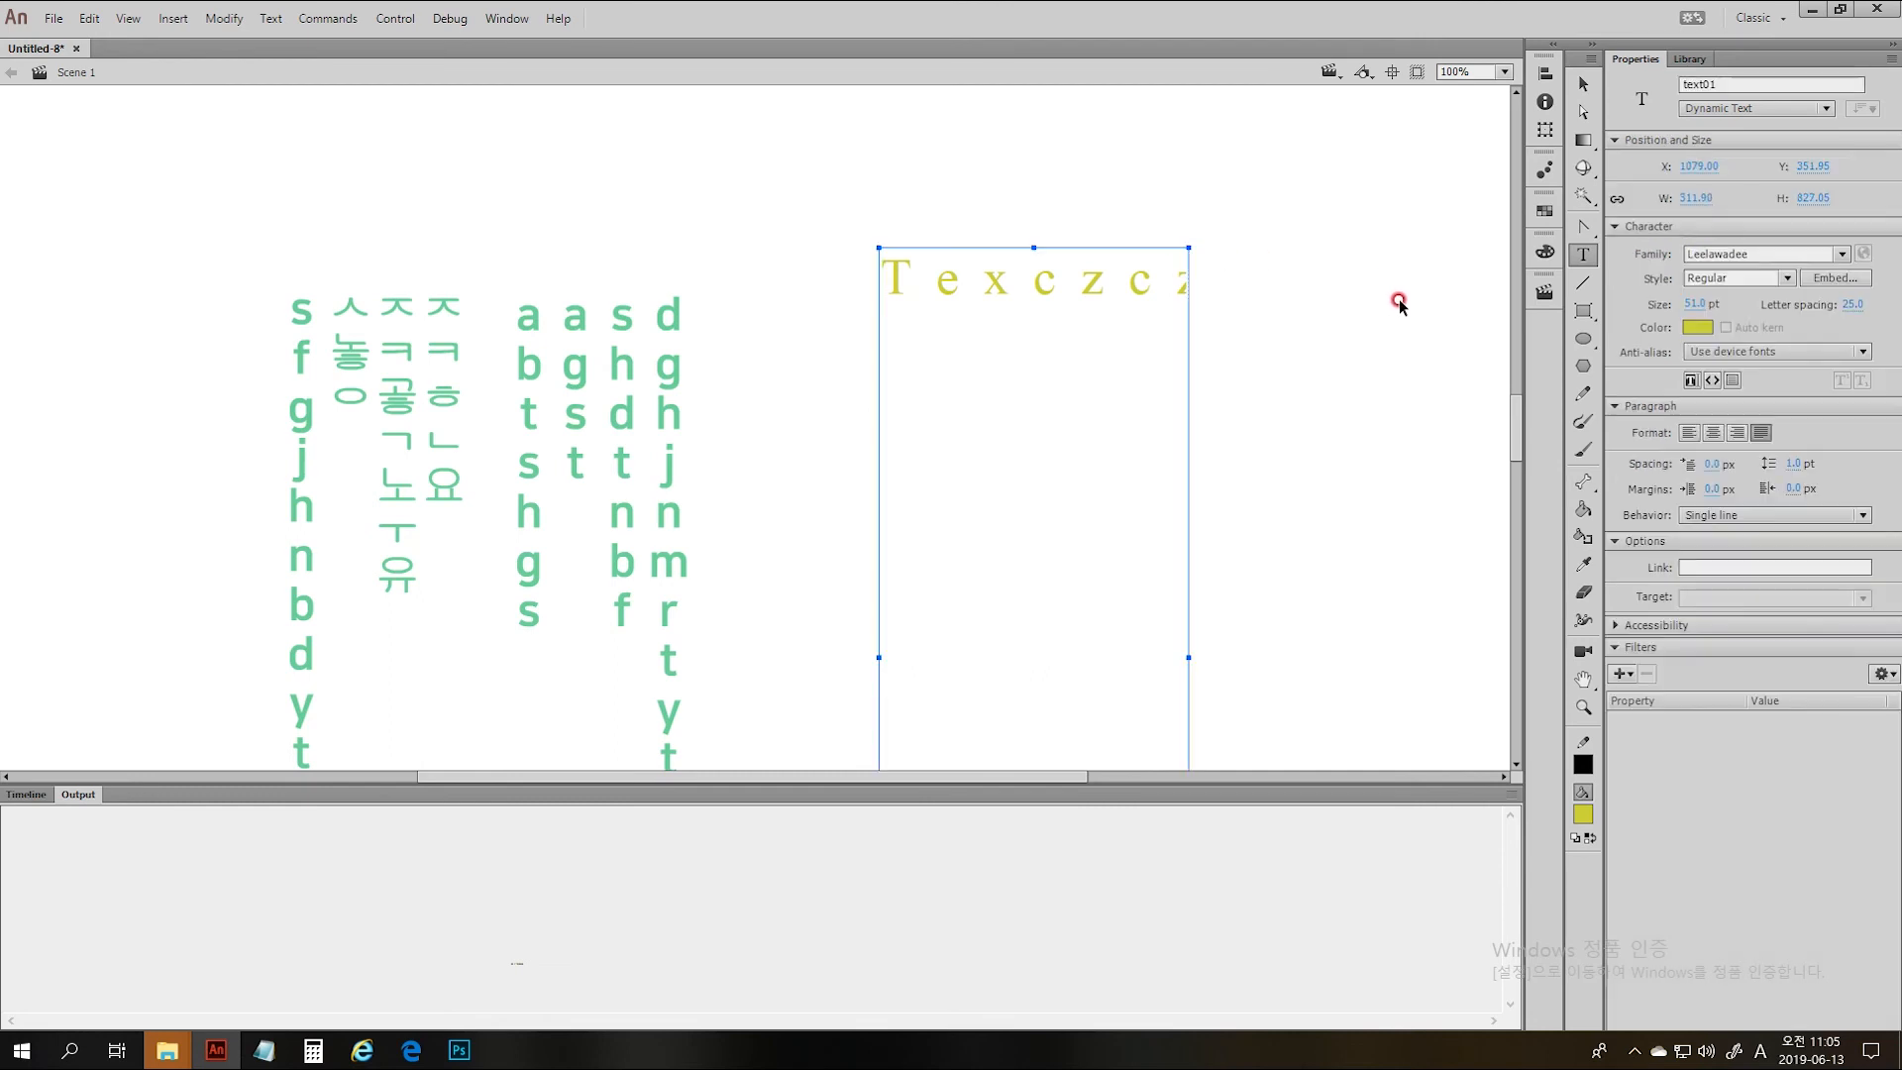
- Change the paragraph behavior of the dynamic text field to Multiline no wrap
click(1831, 515)
click(1799, 586)
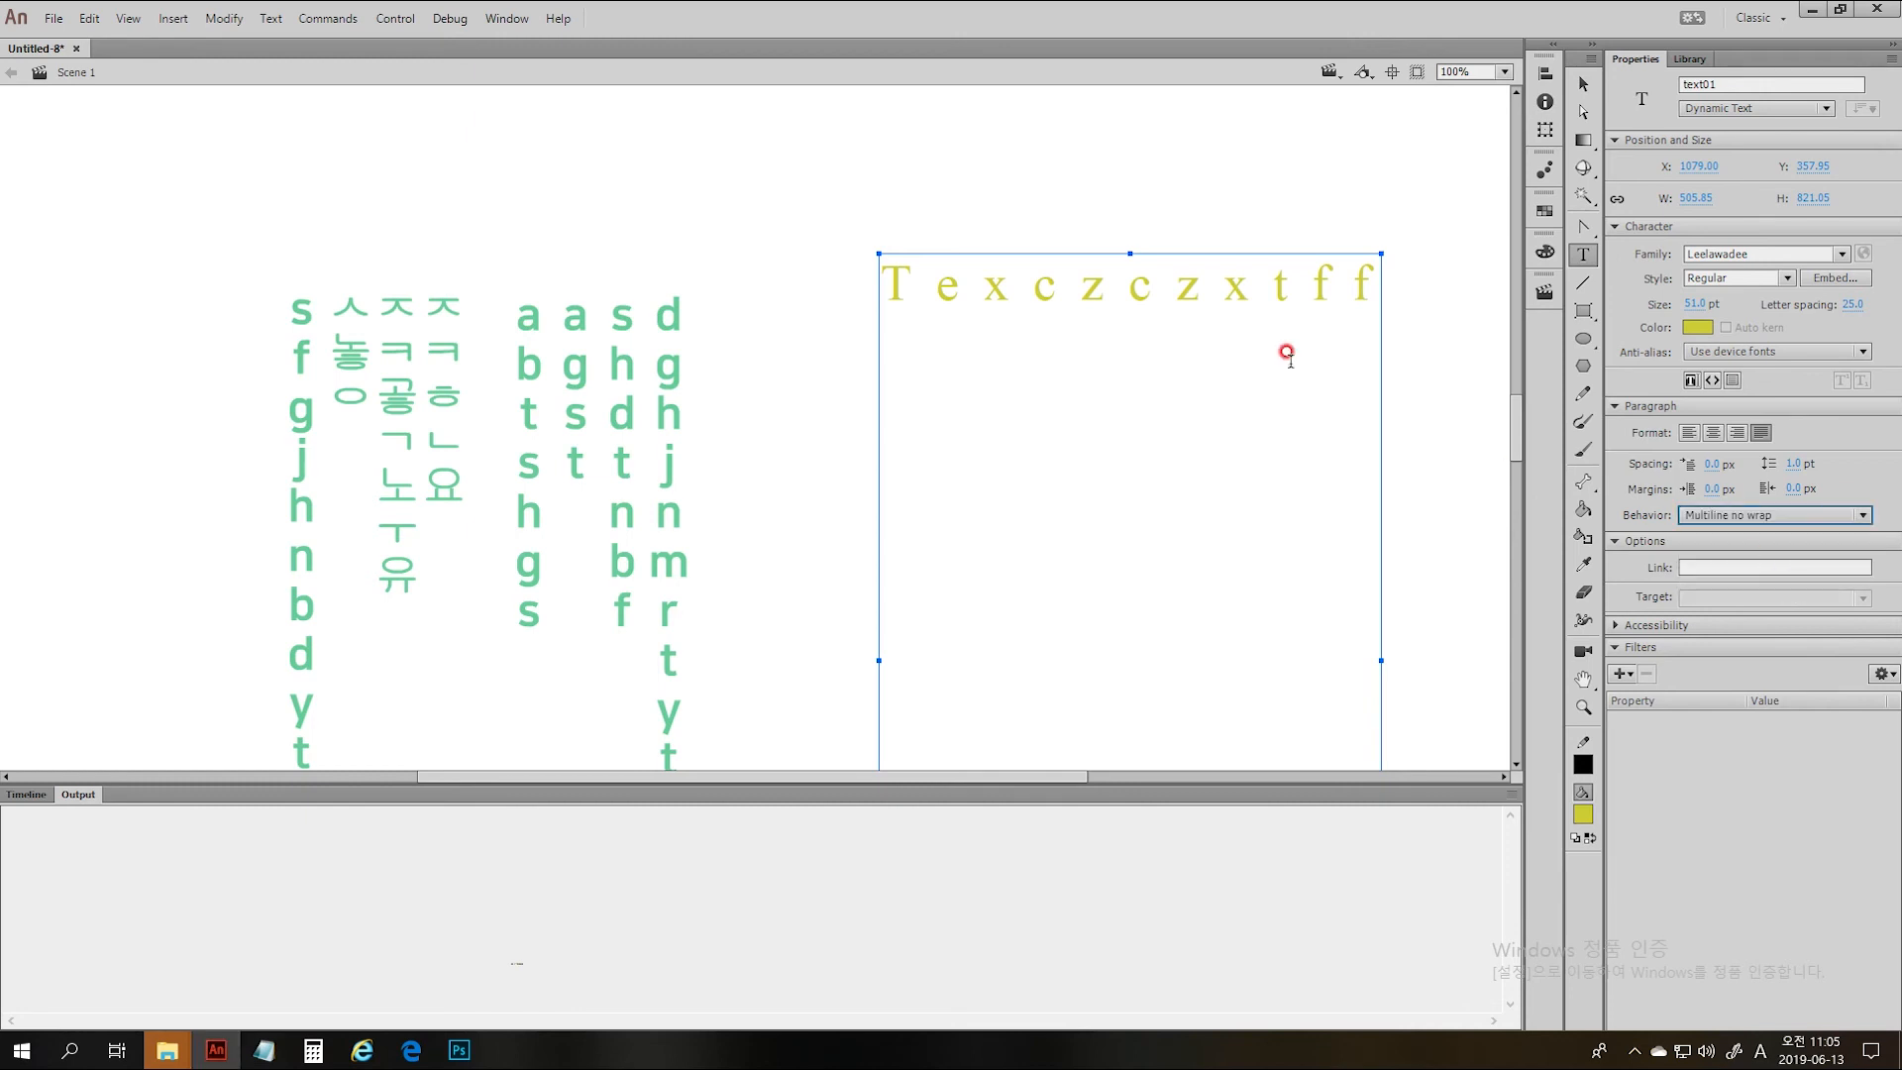
click(1377, 246)
click(1426, 267)
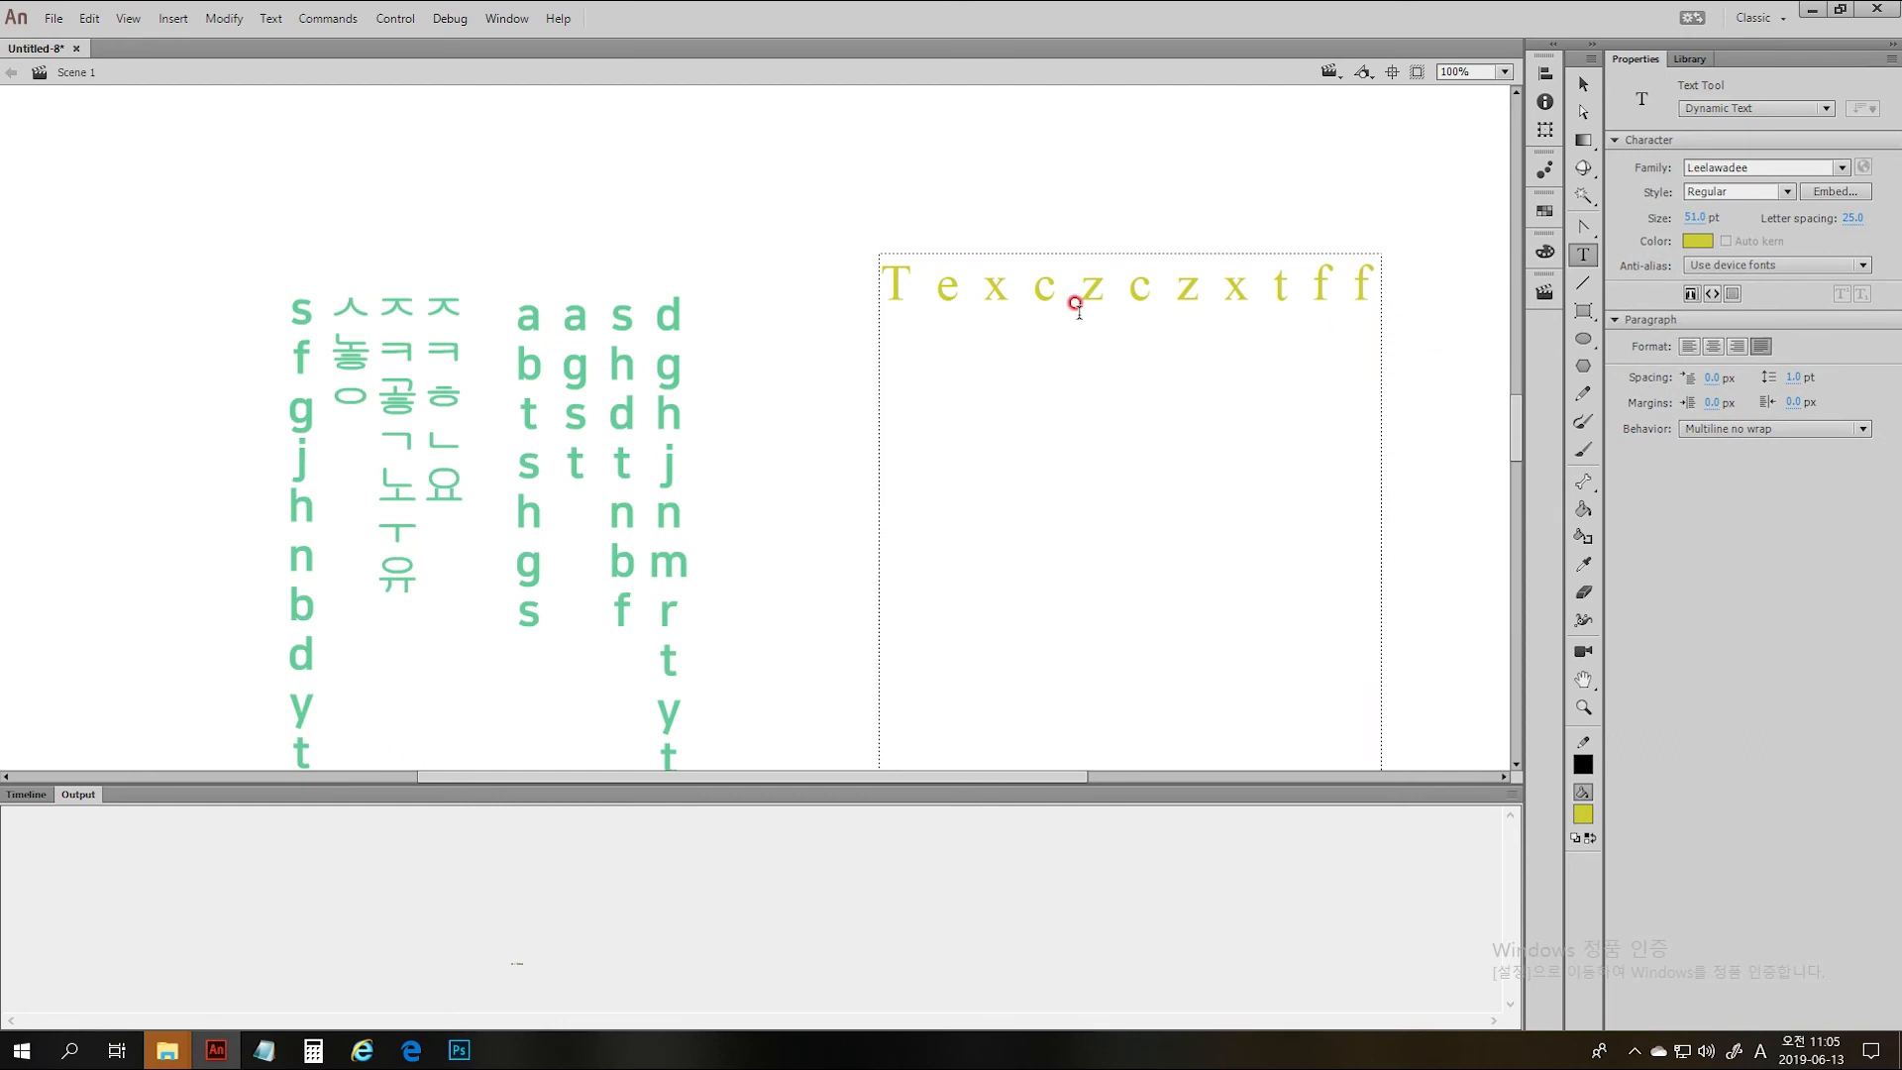
- Insert two line breaks in the no-wrap text, one before the second "x" and one within the run of "d" letters
click(1286, 306)
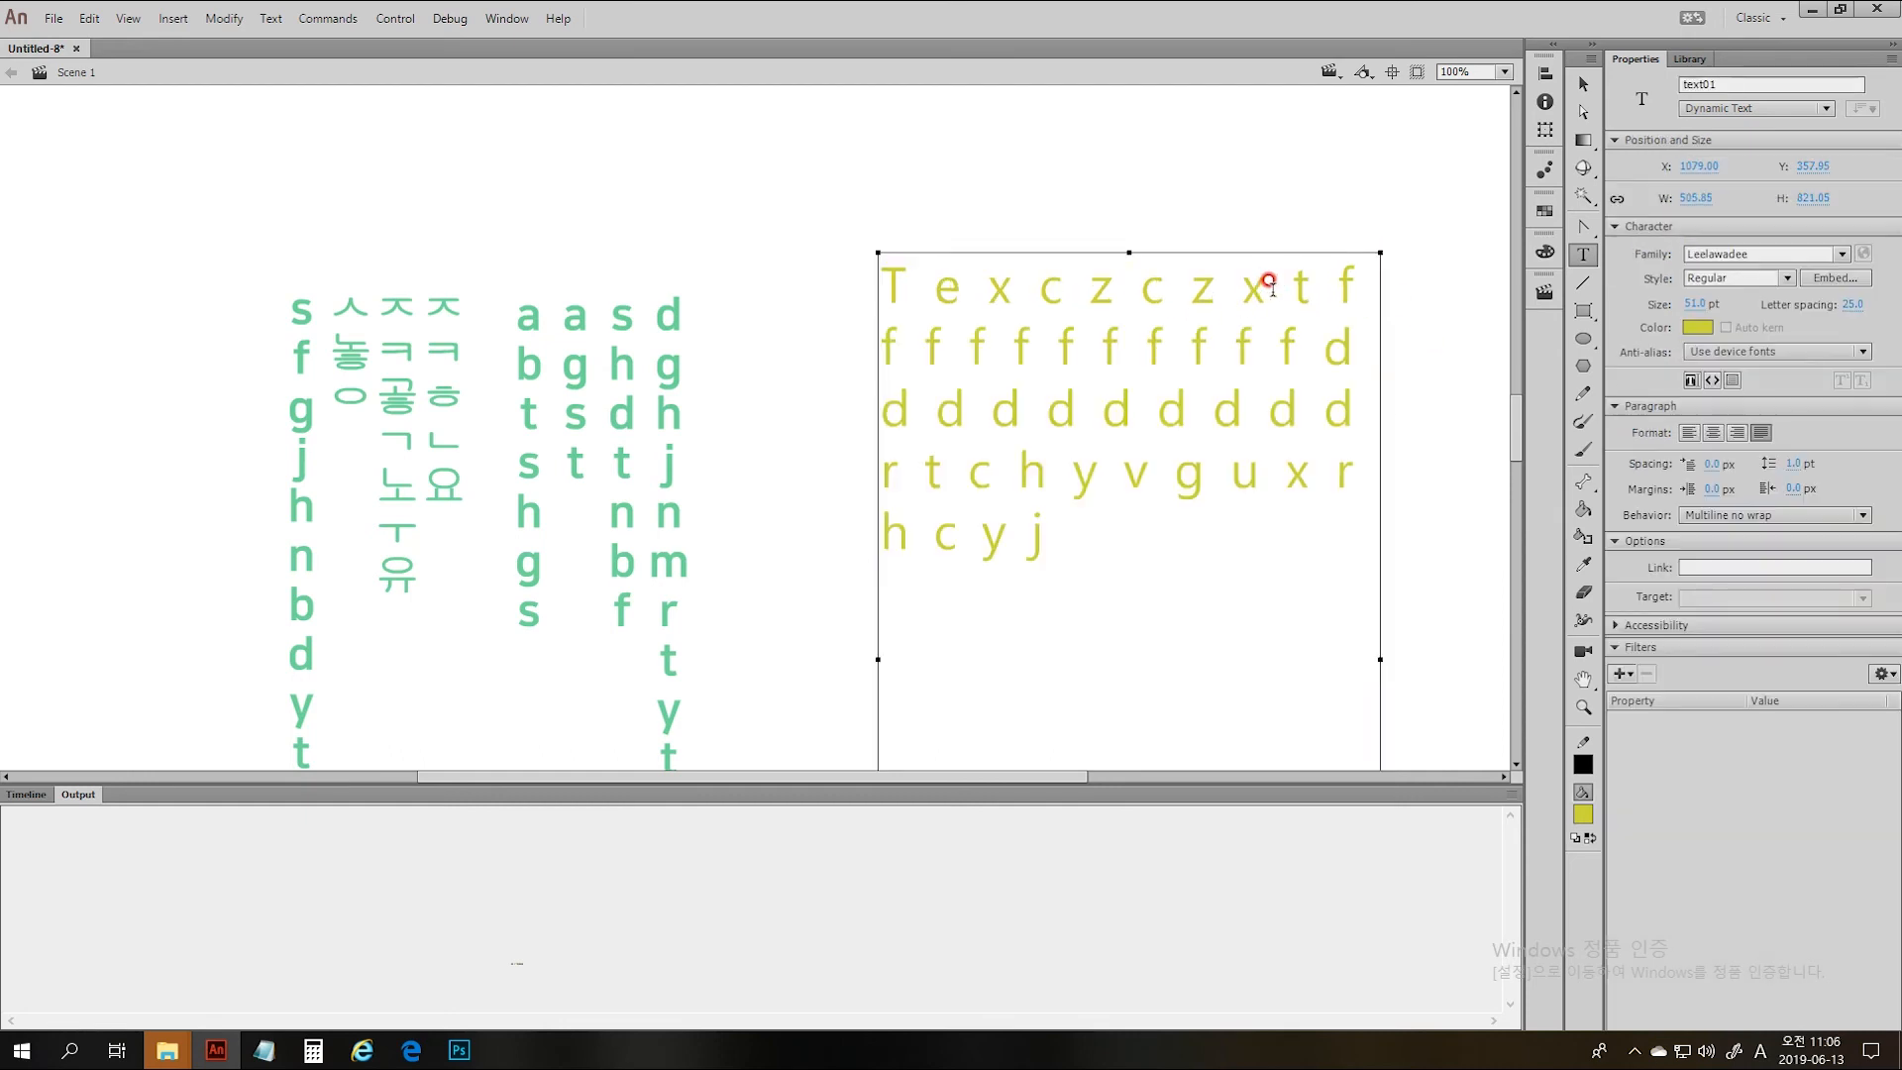
key(Return)
click(1245, 414)
key(Return)
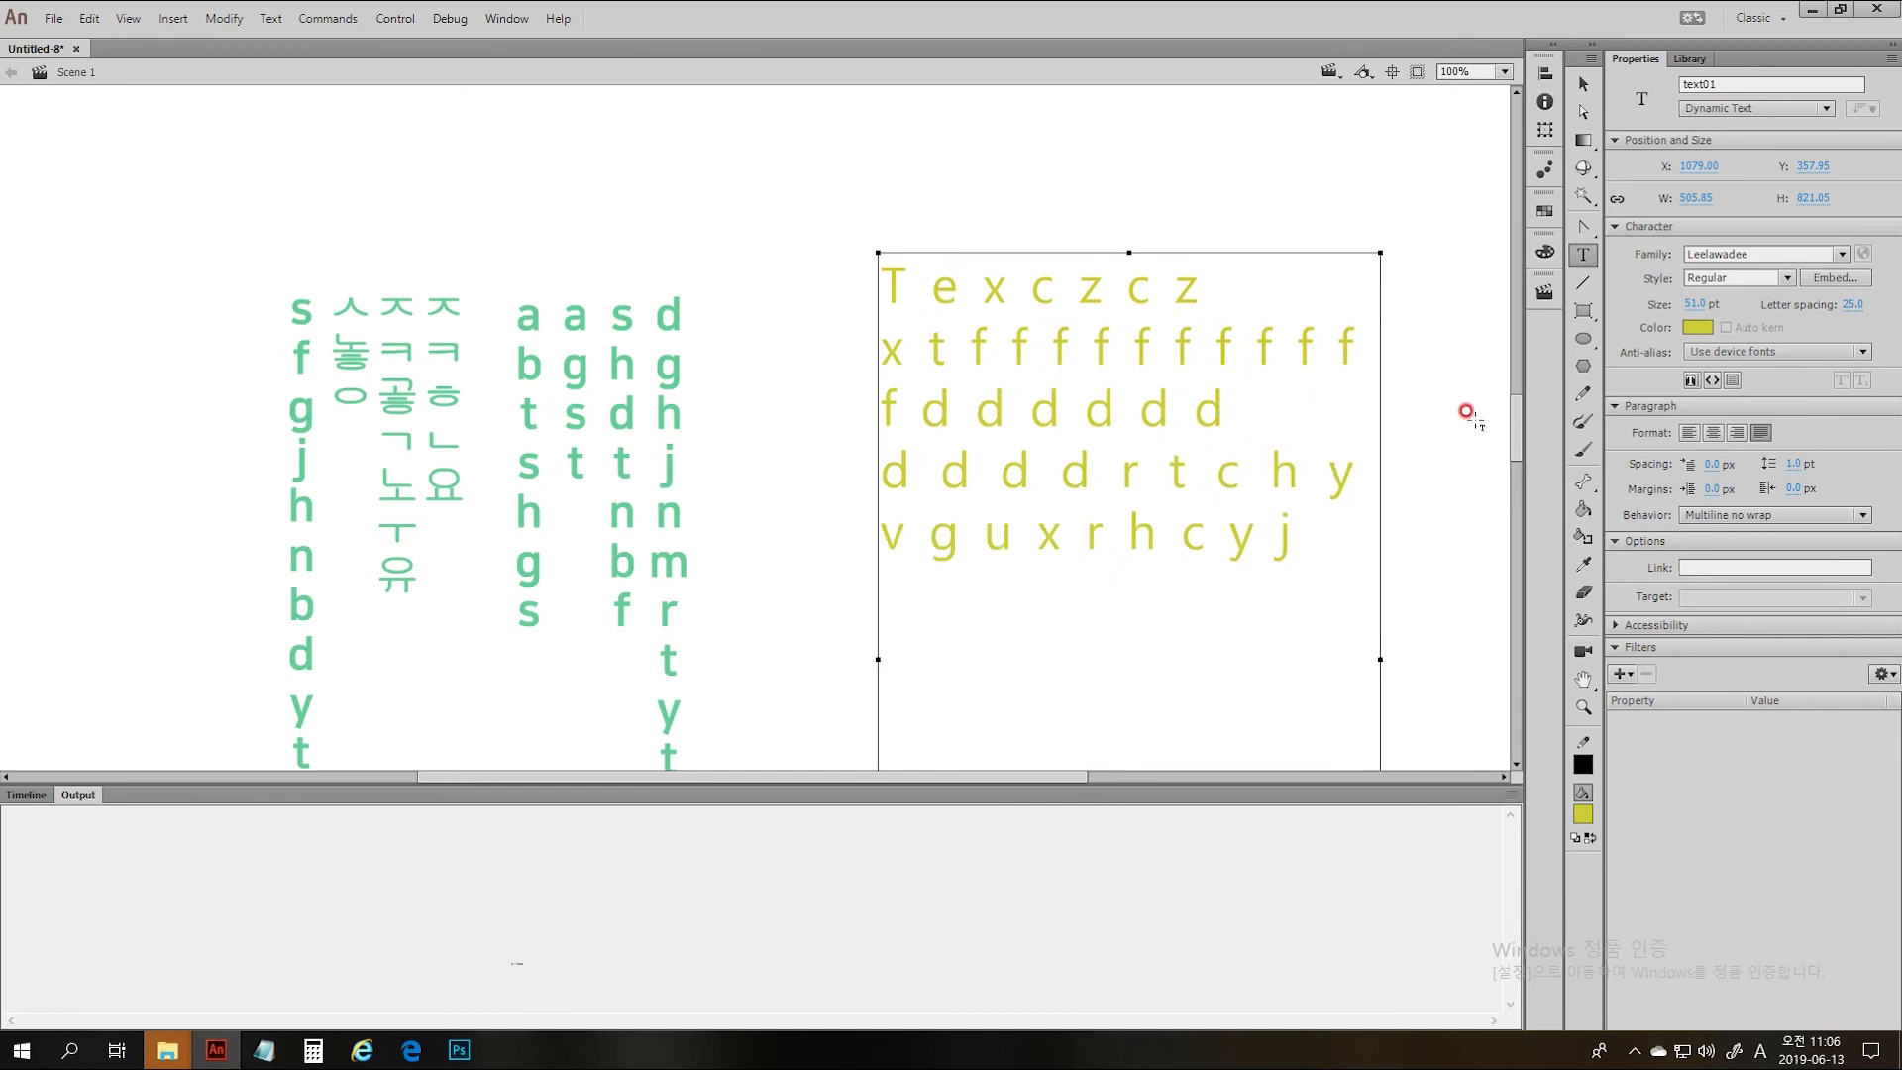
click(1428, 383)
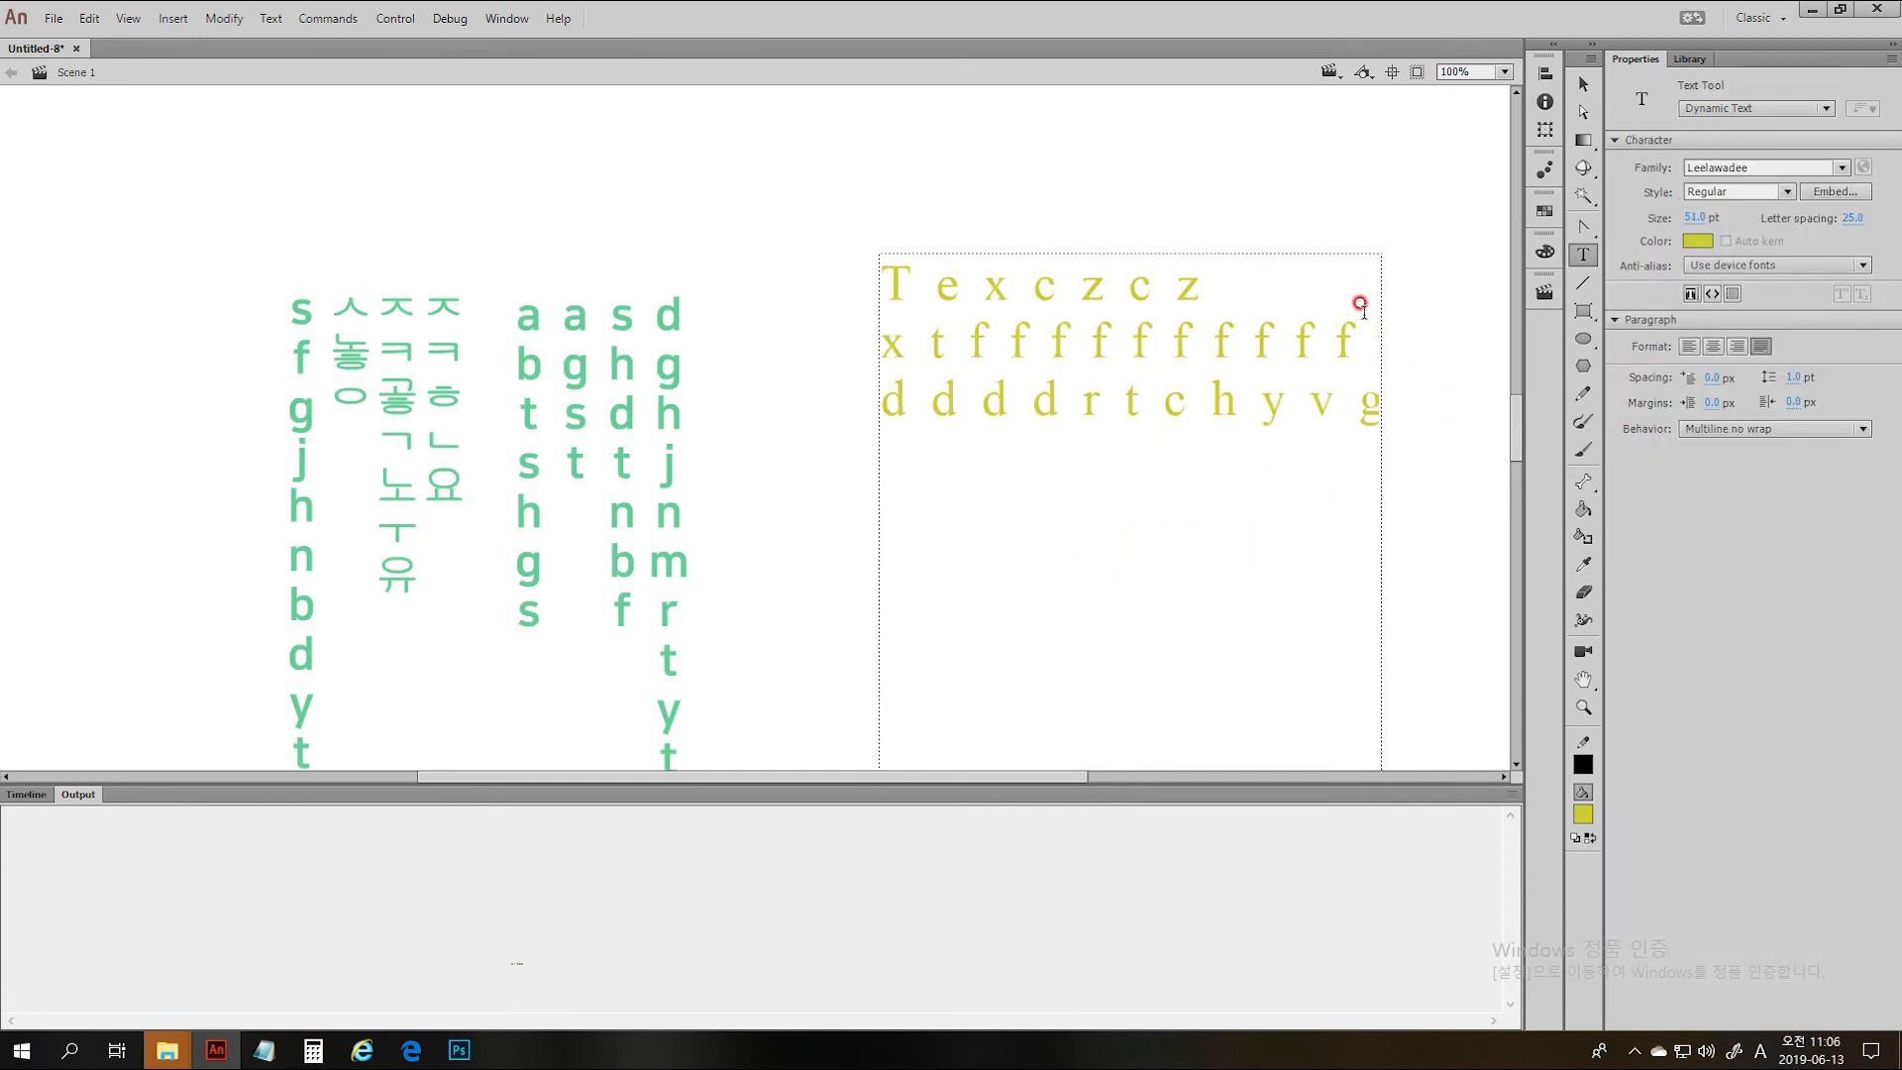
- Narrow the no-wrap text field so its longer lines are cut off at the field's right edge
click(1373, 246)
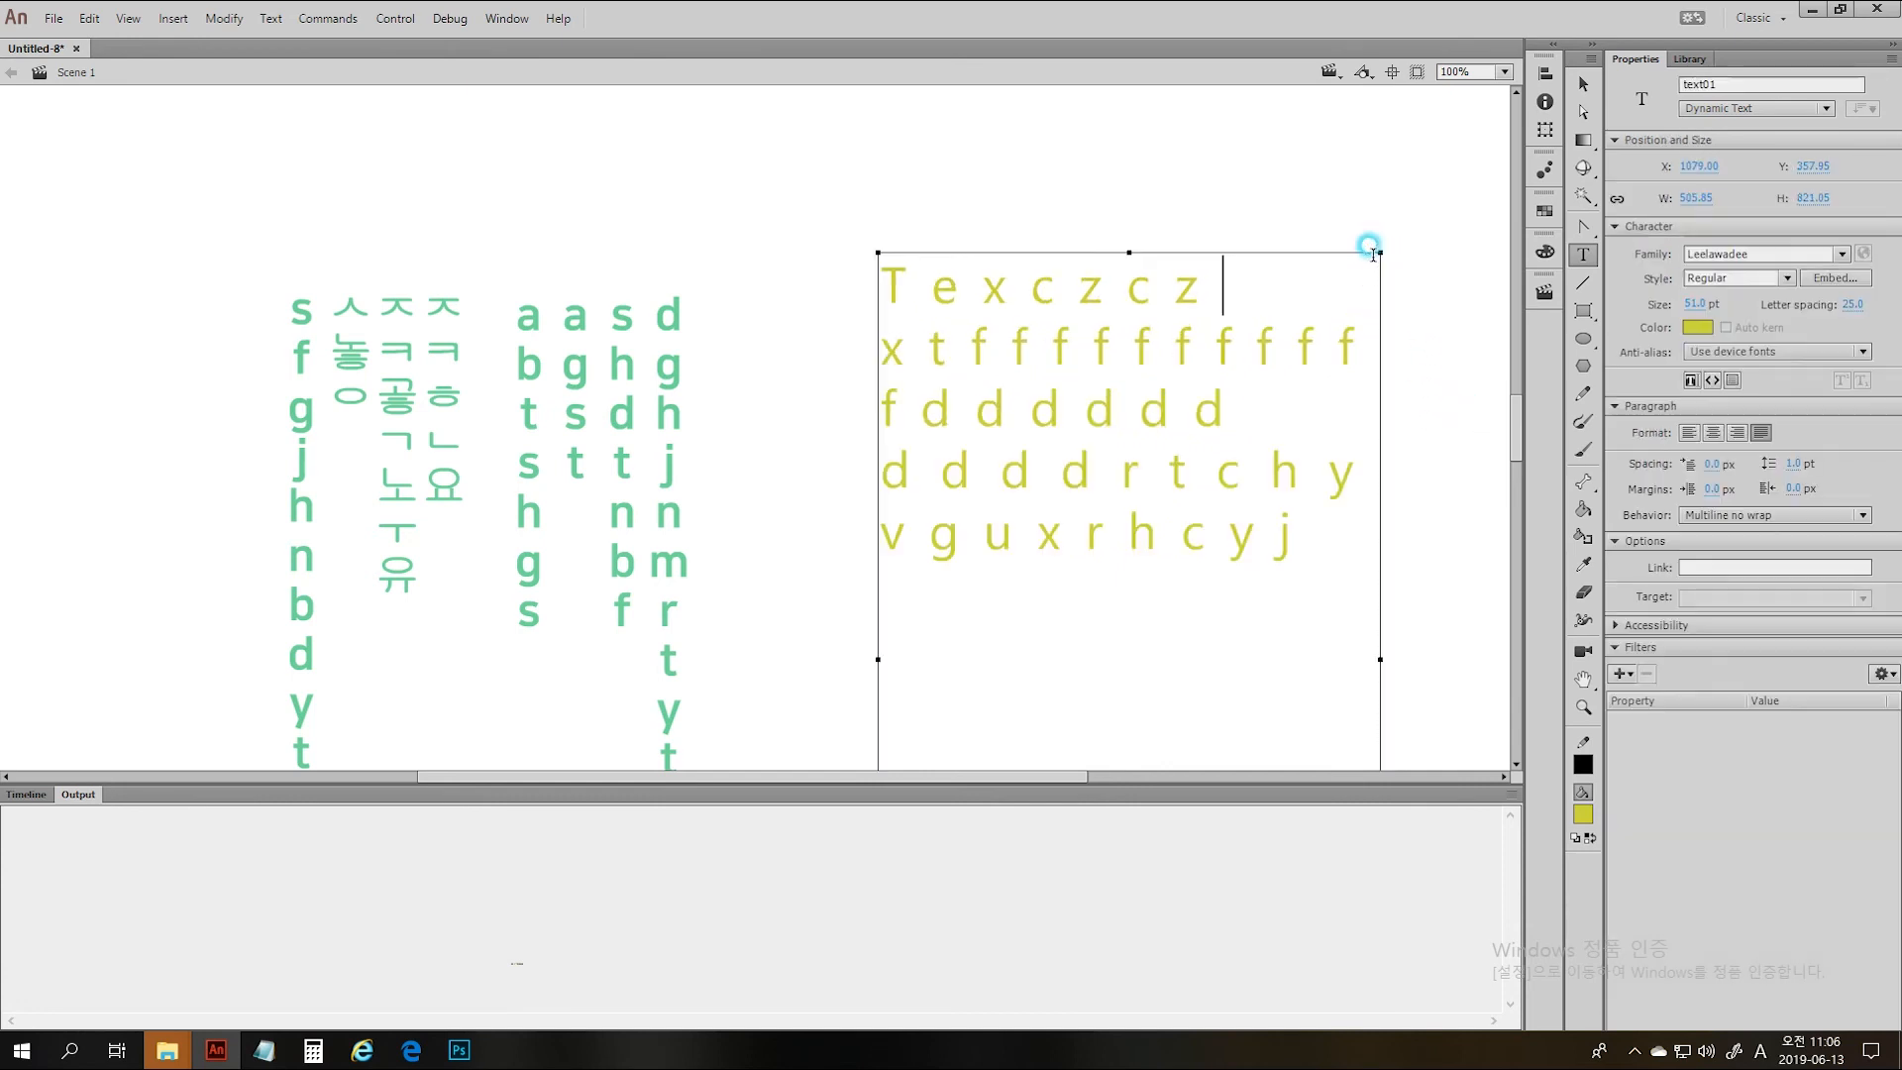
drag(1373, 246, 1220, 231)
click(1325, 291)
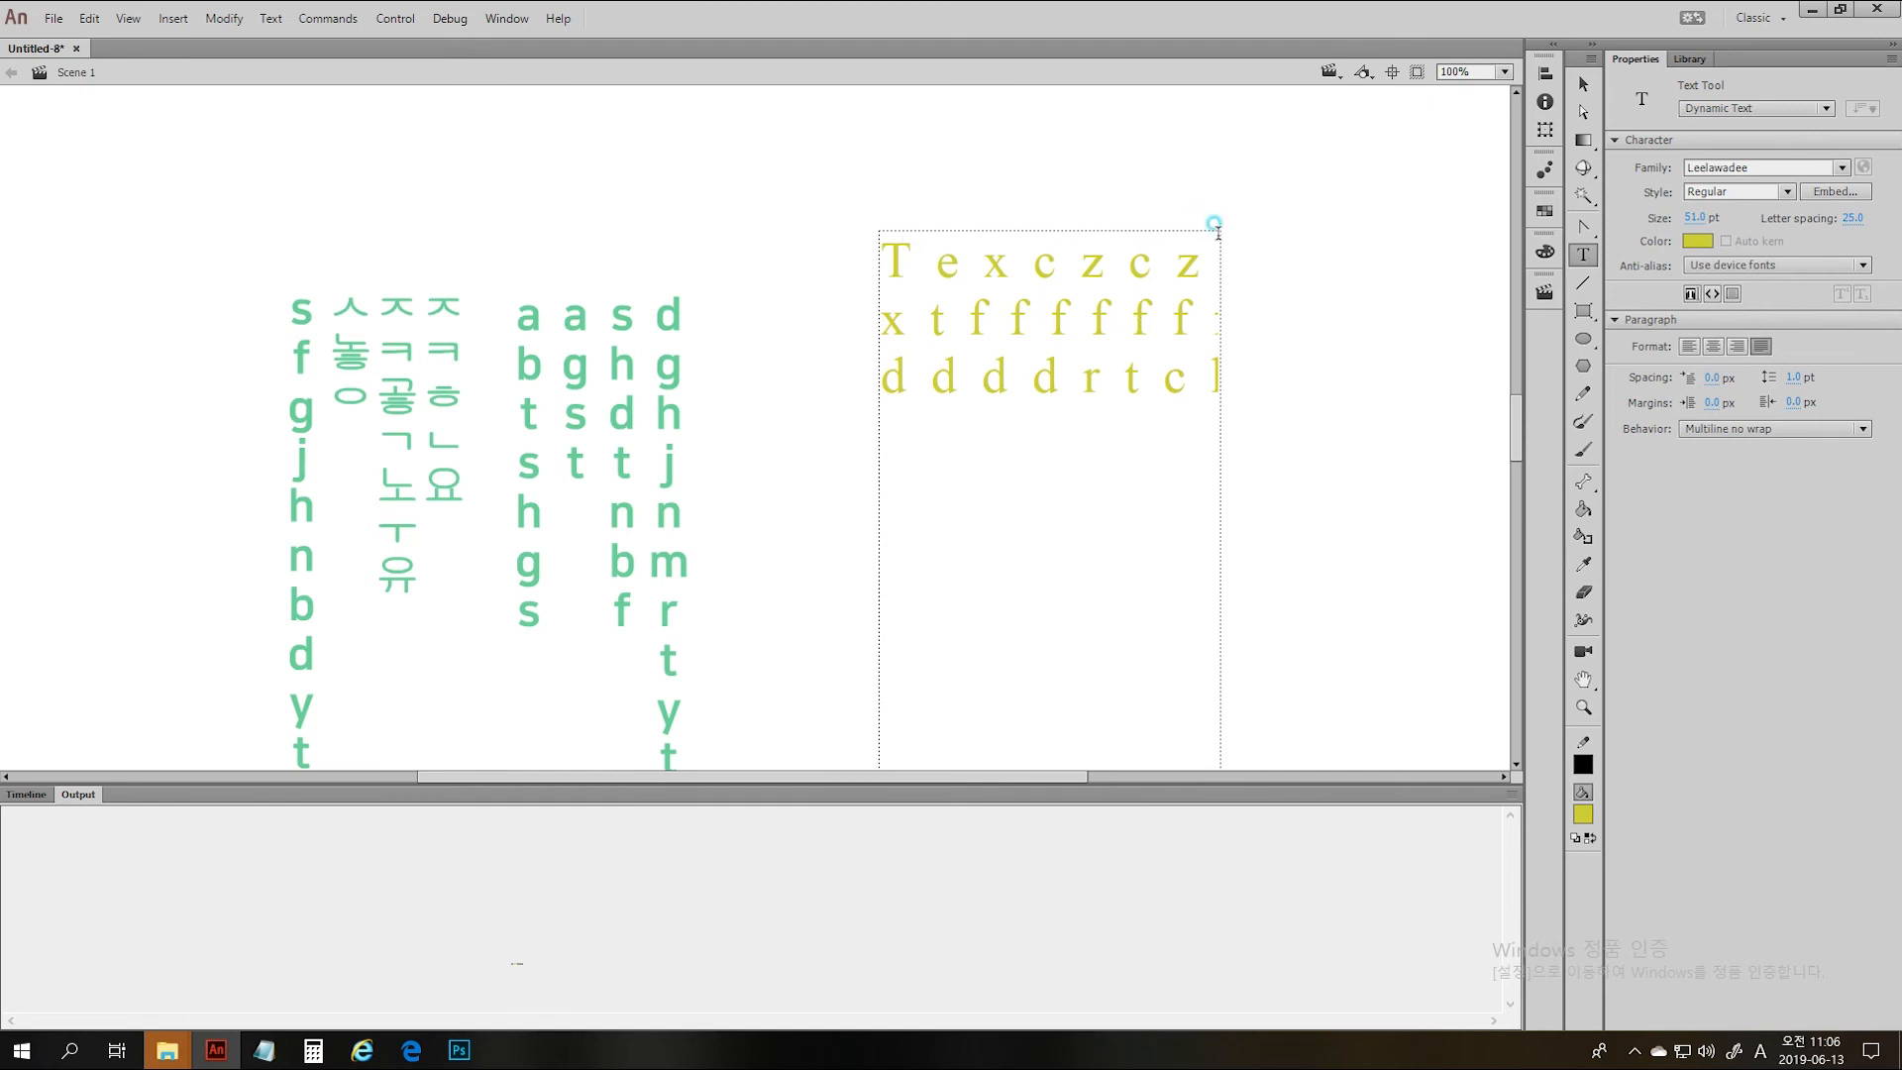
drag(1214, 223, 1215, 225)
click(1361, 383)
click(1459, 433)
- Select all three text fields on the stage and delete them
key(v)
drag(1322, 208, 19, 693)
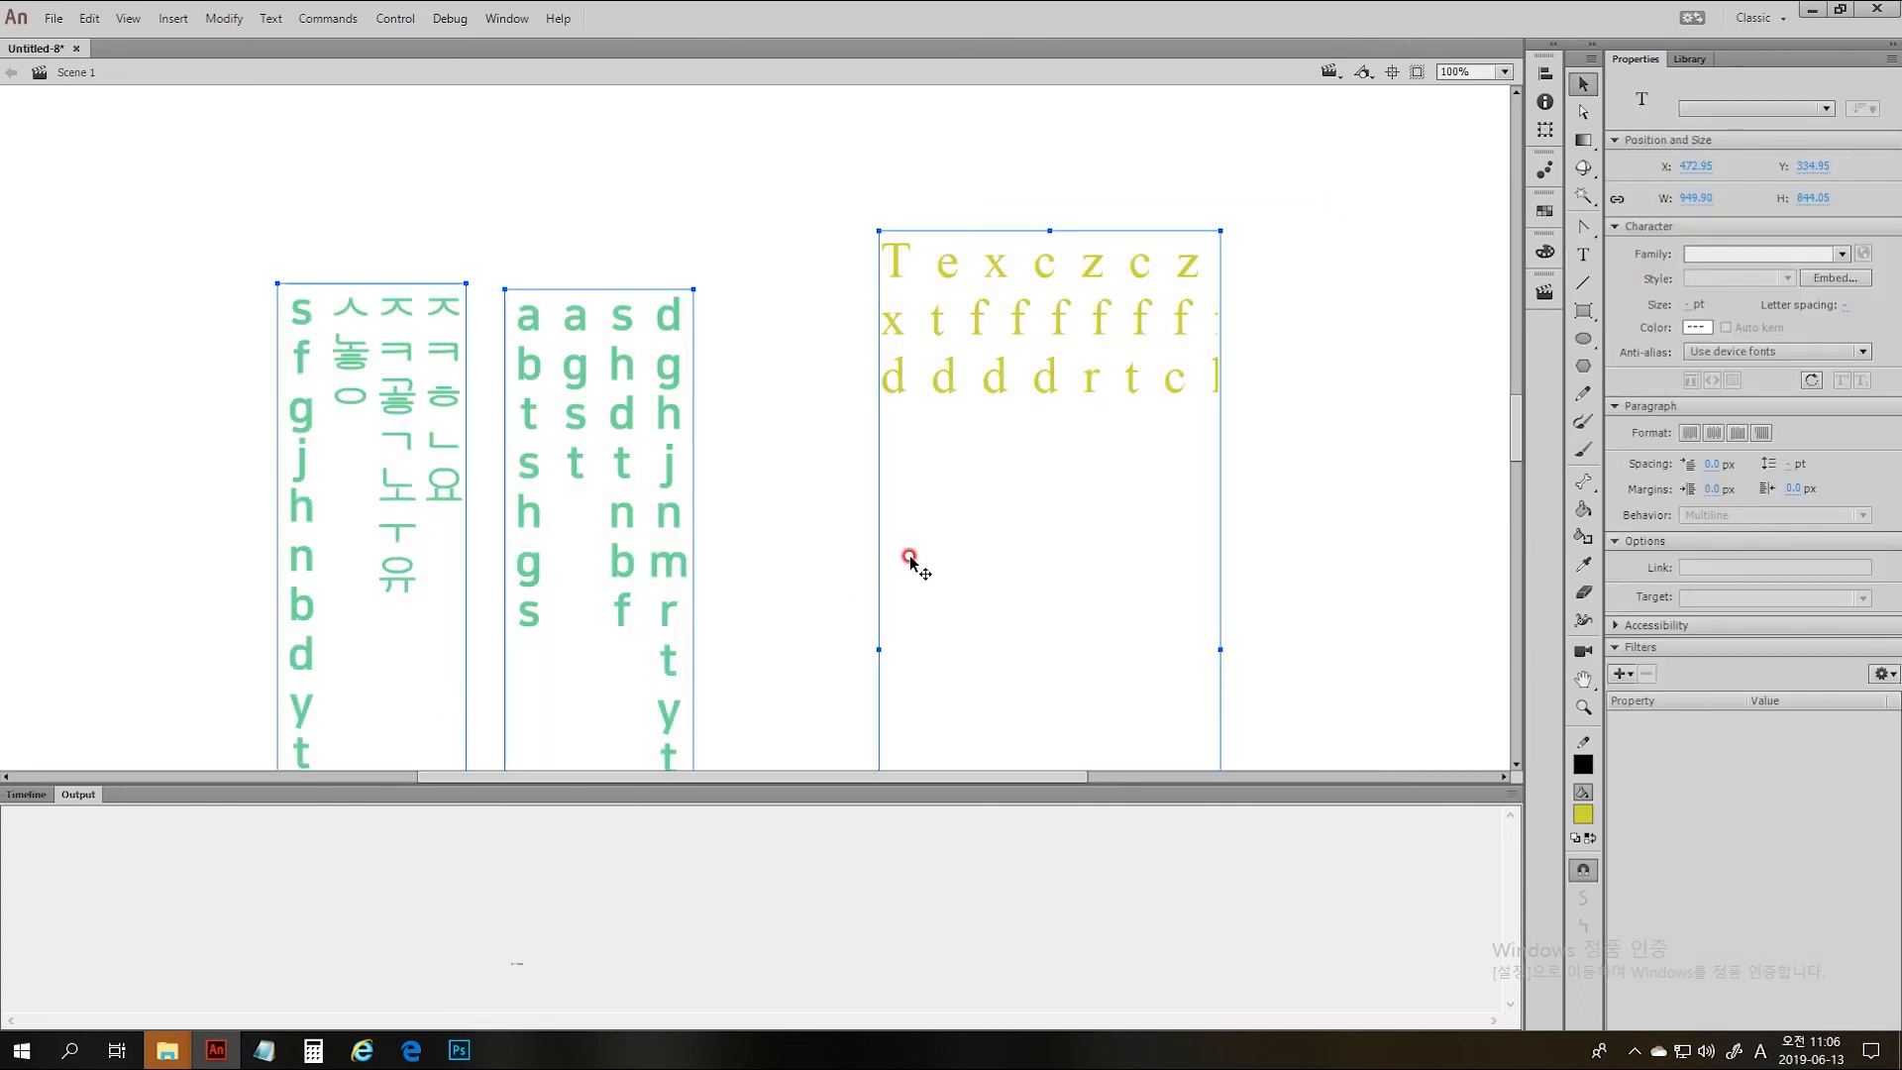
key(Delete)
- Create a dynamic text field about 242 px wide and 67 px high containing the text 네이버
key(t)
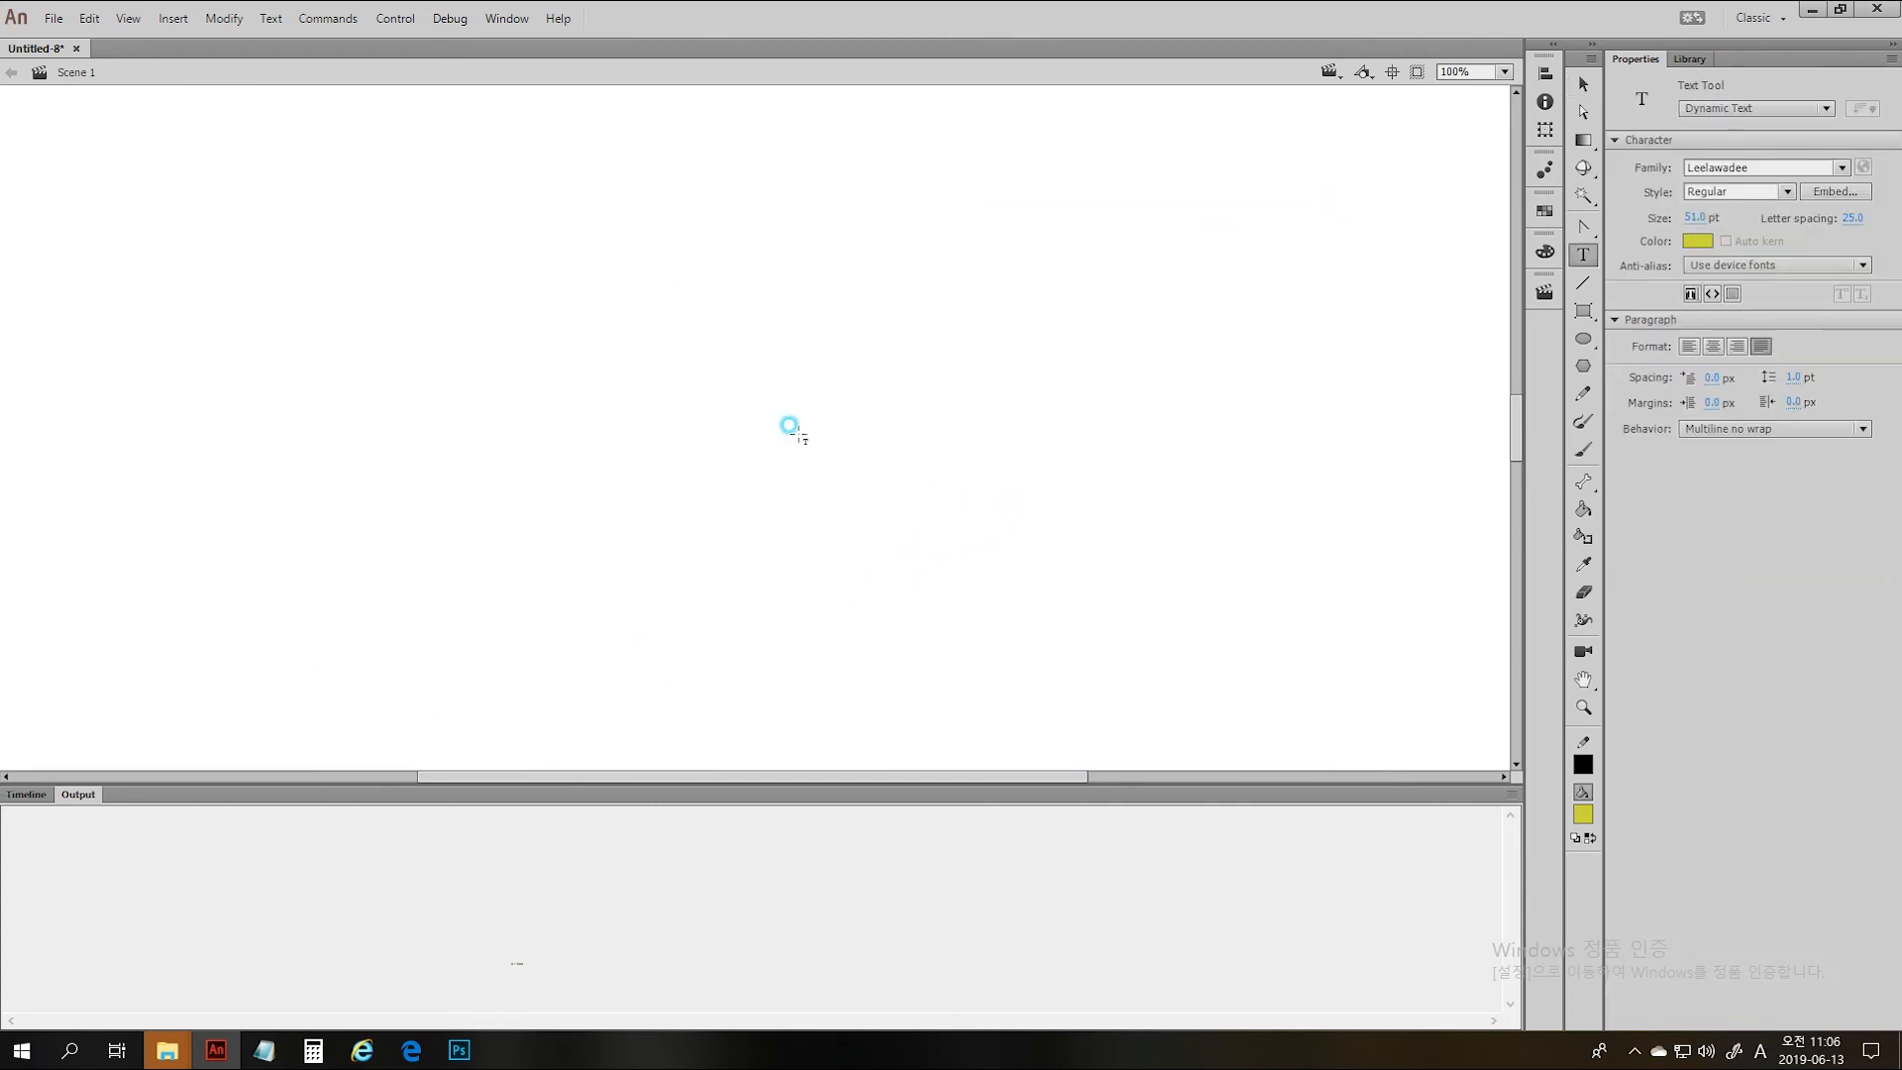
drag(790, 425, 1006, 443)
click(844, 404)
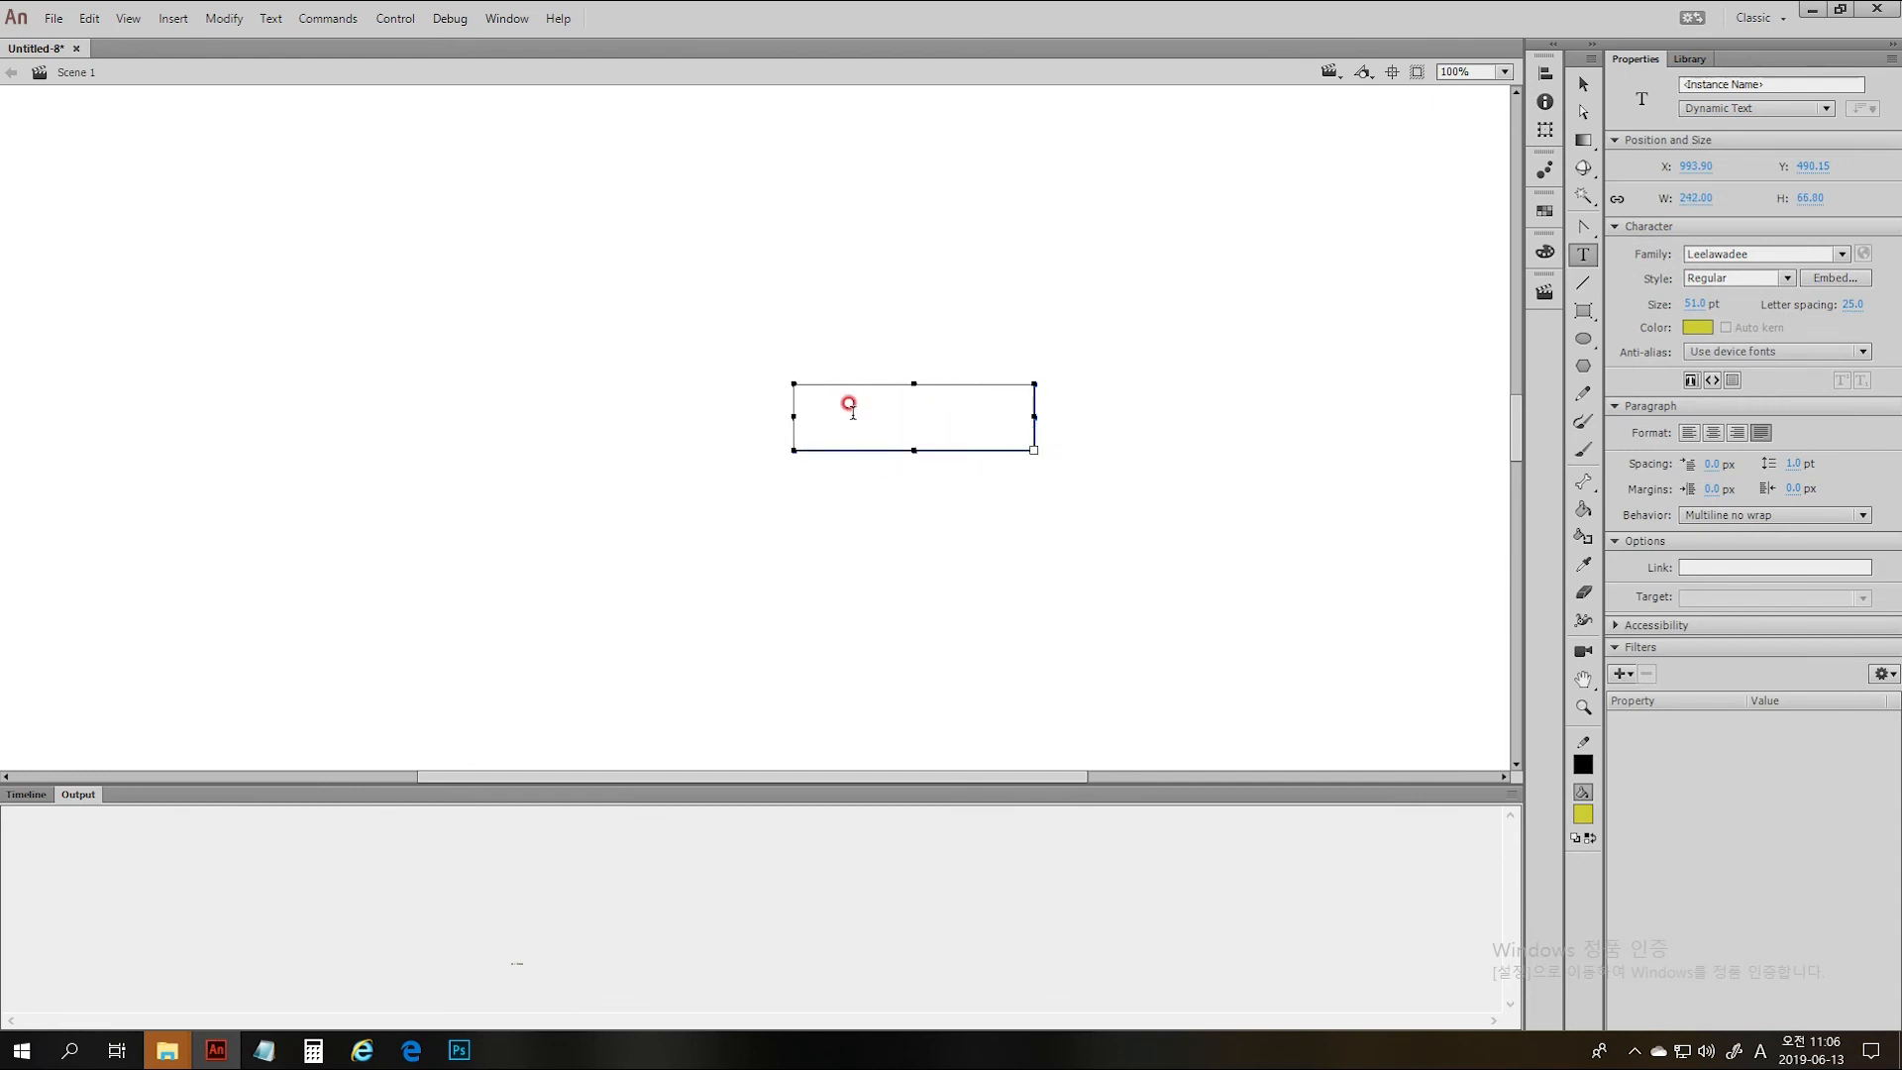
text(sp)
key(BackSpace)
text(네이버)
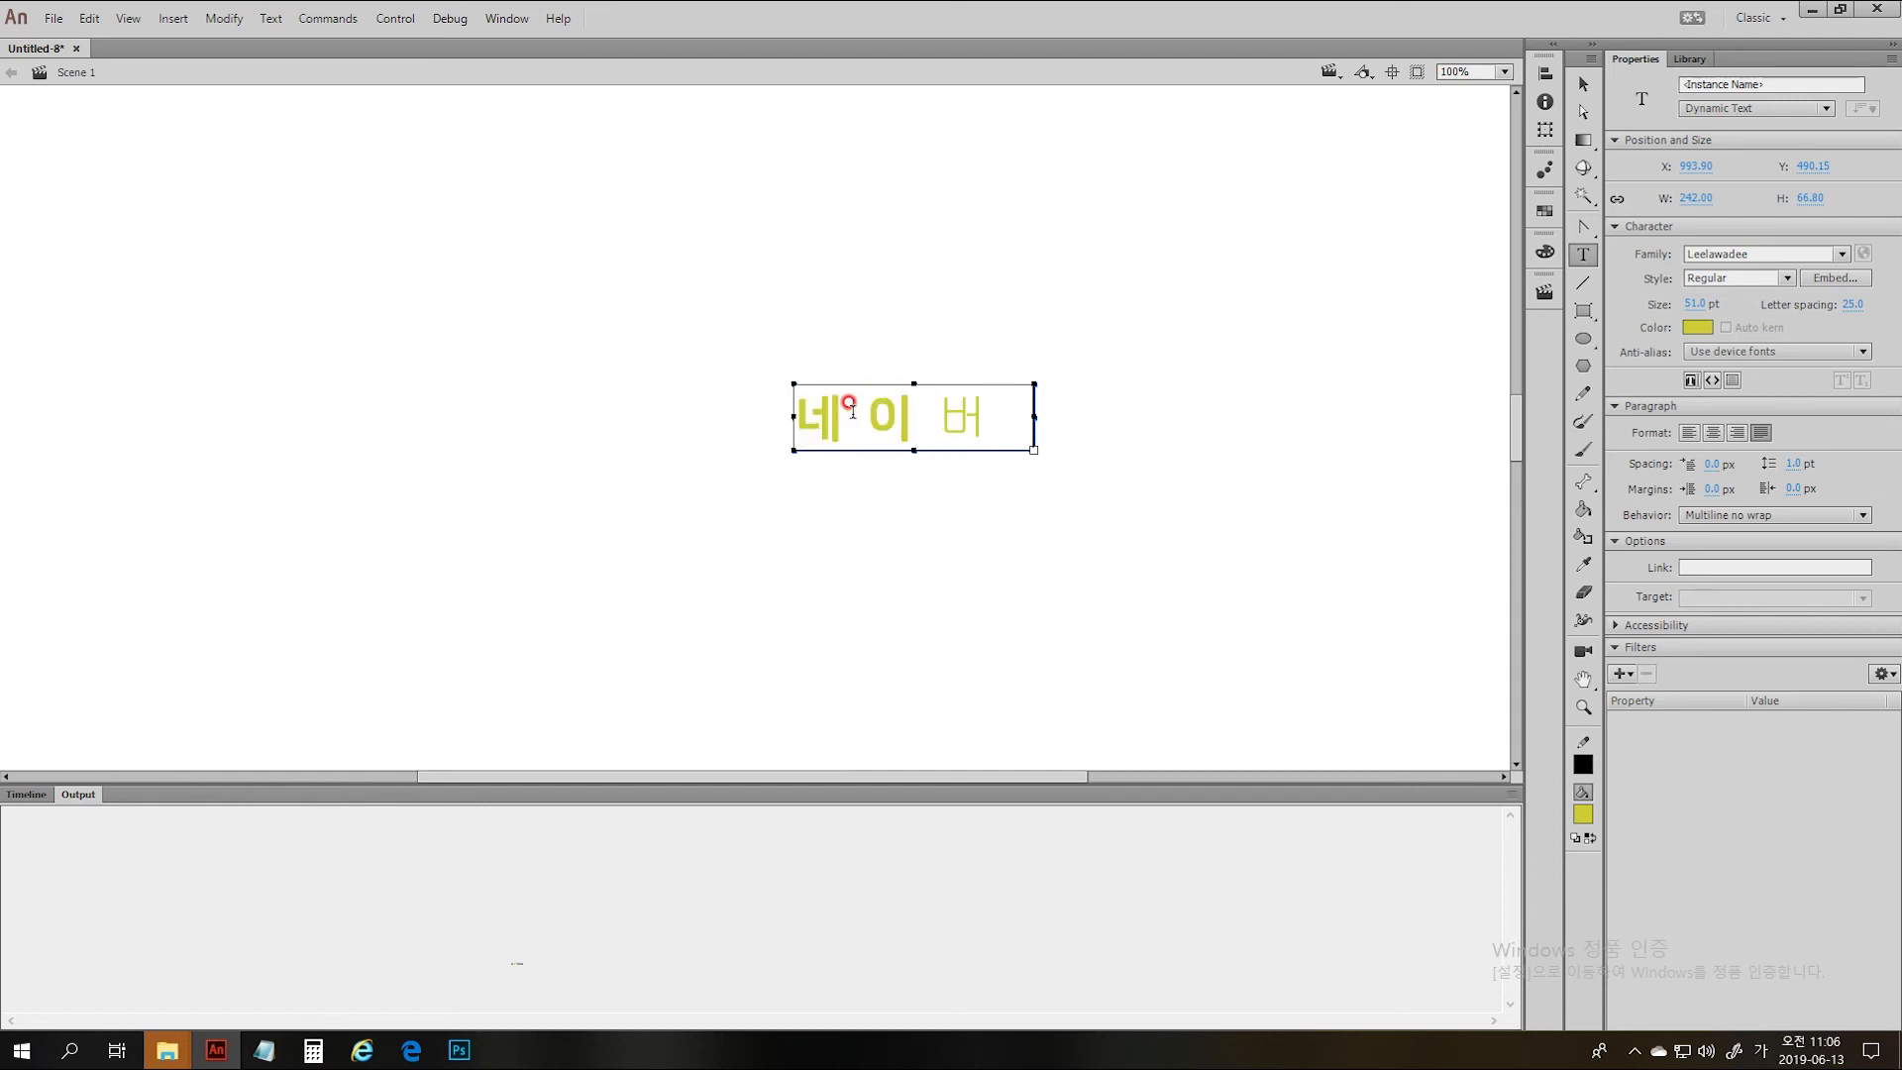
- Format the whole 네이버 text in the 나눔스퀘어 ExtraBold font with a green color
key(ctrl+a)
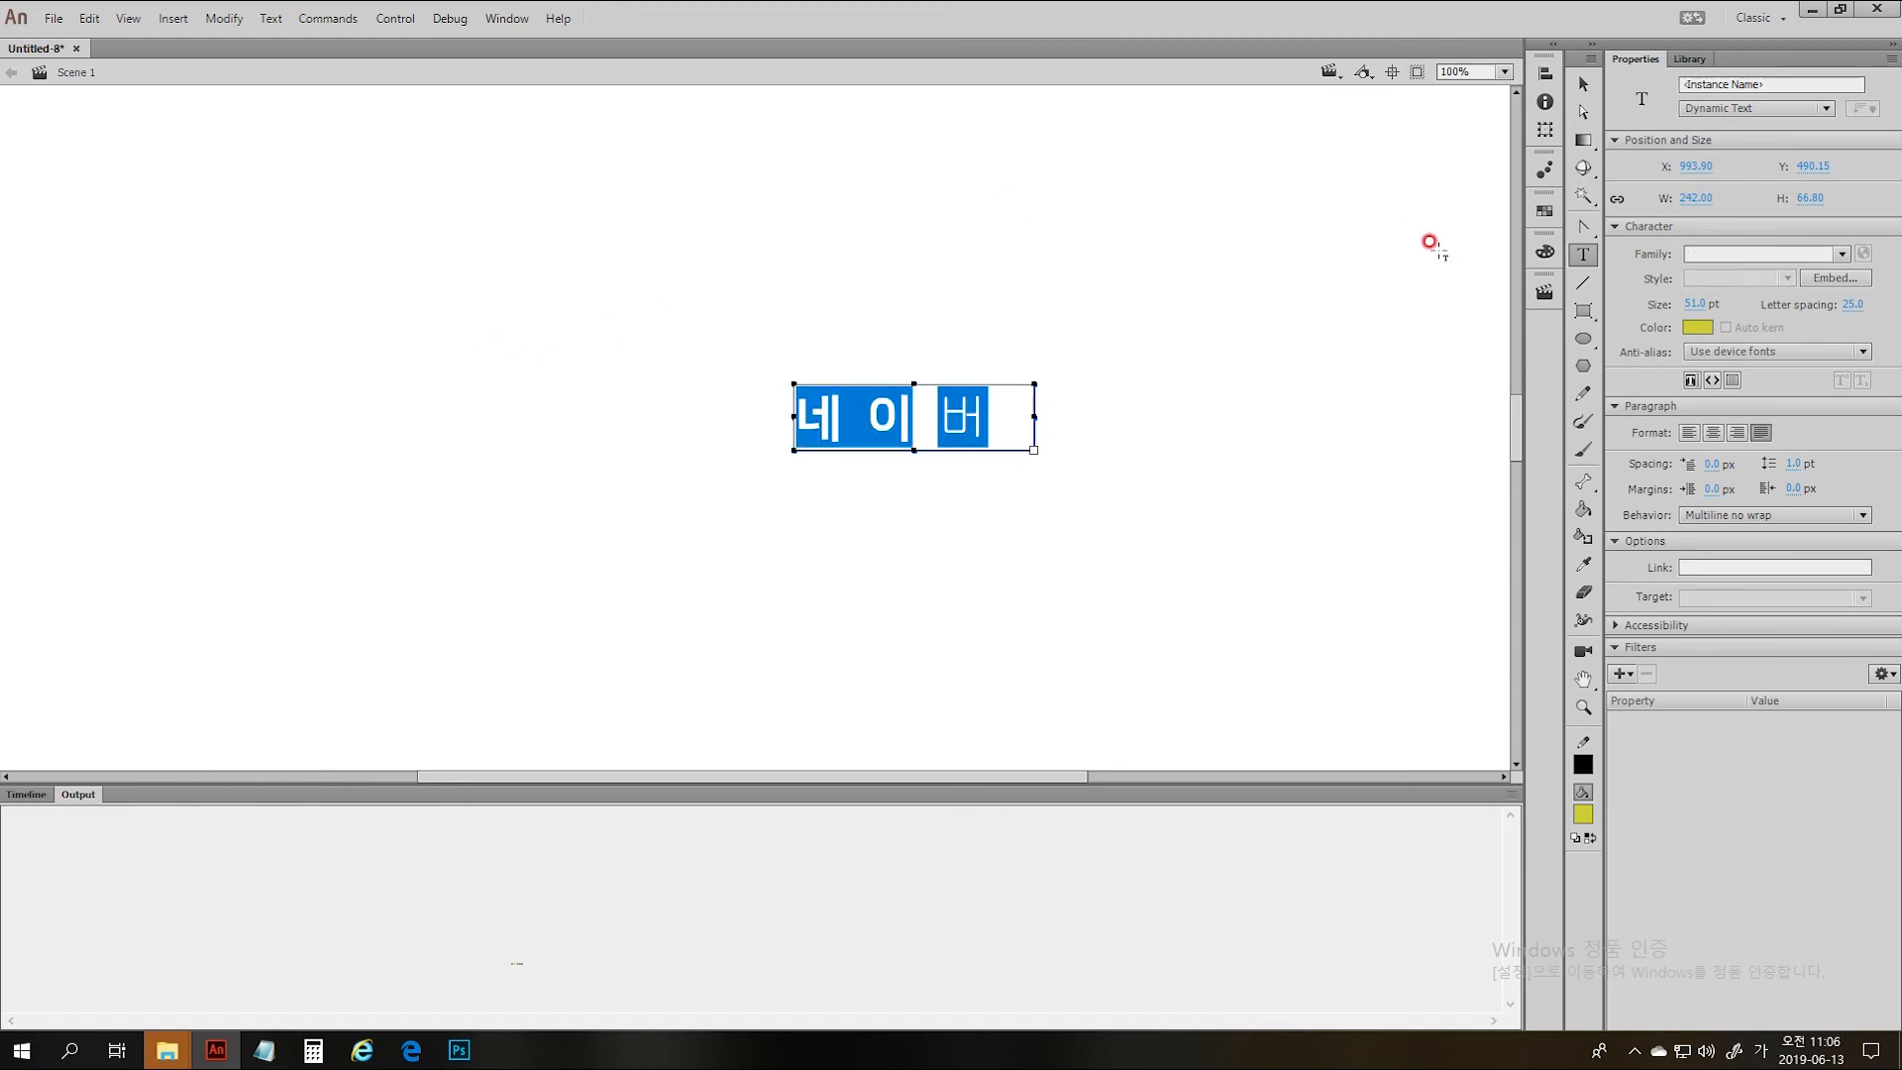
click(1700, 328)
click(1649, 382)
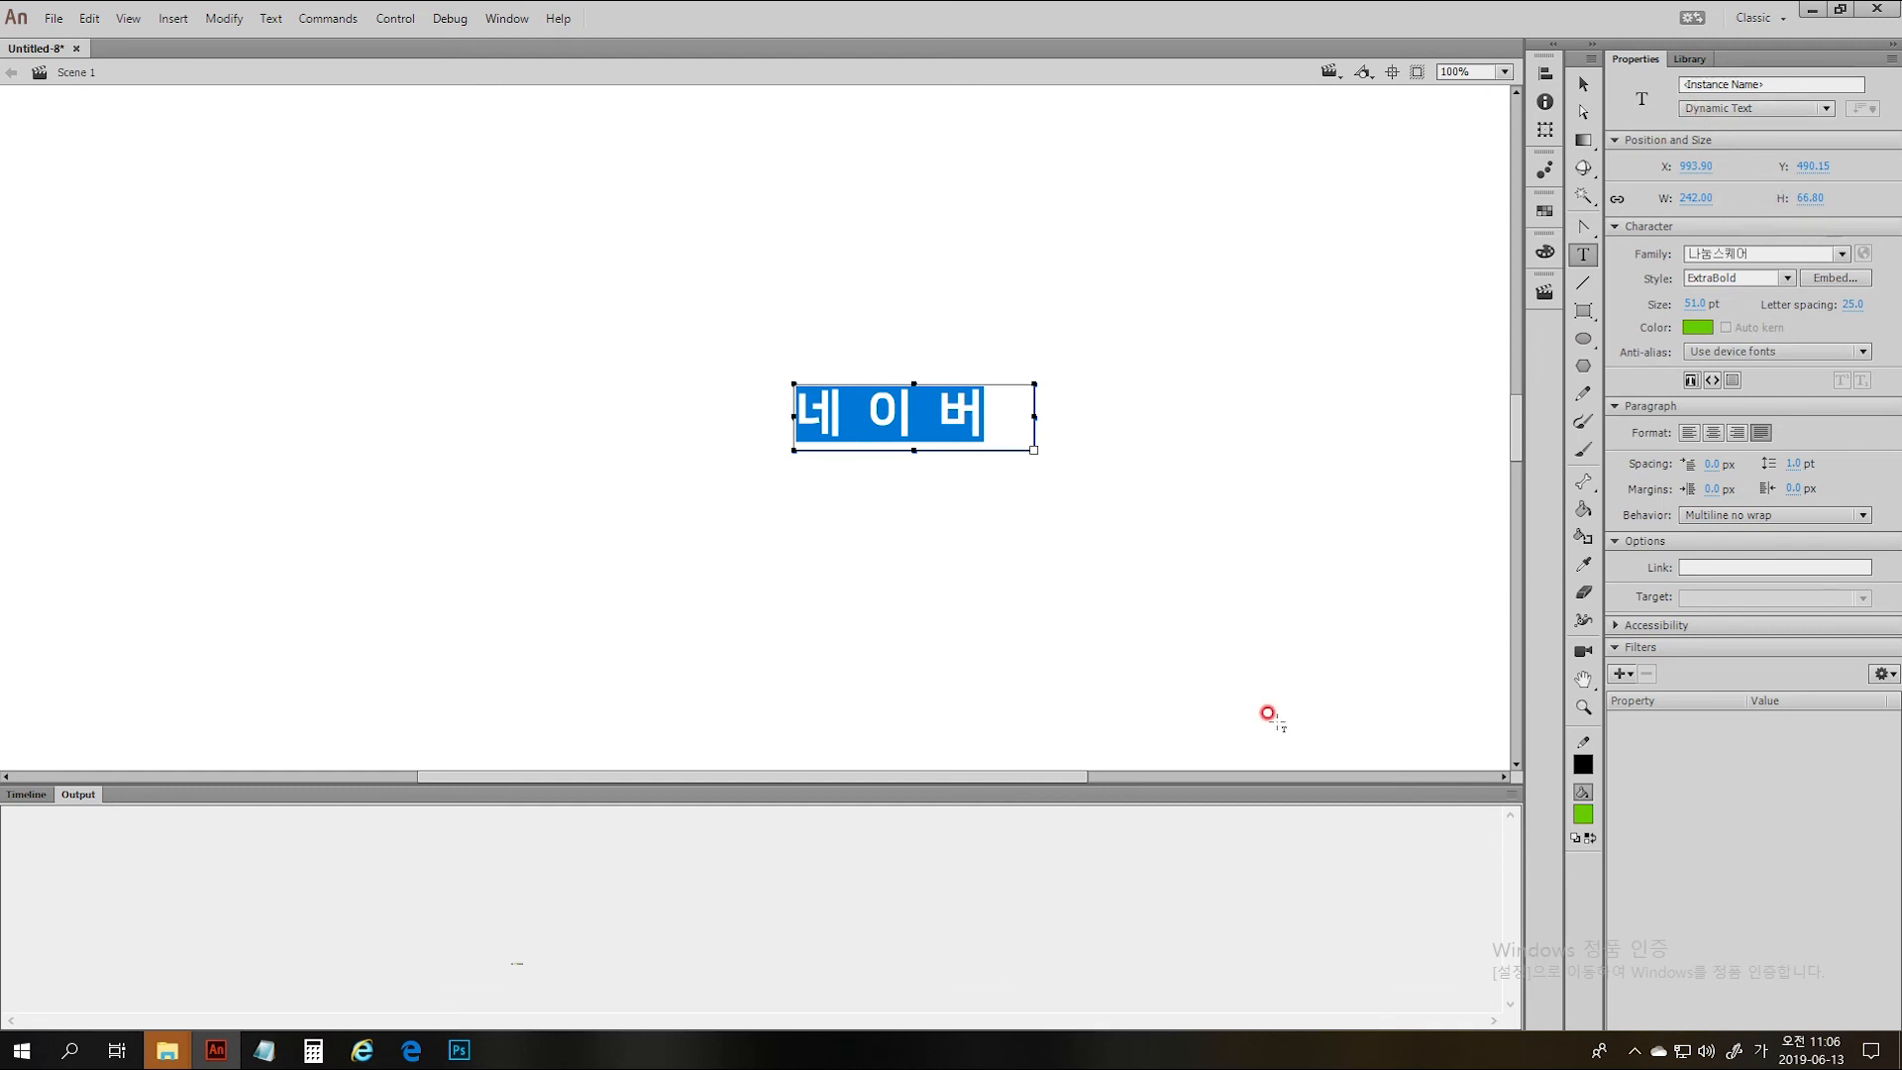
key(Escape)
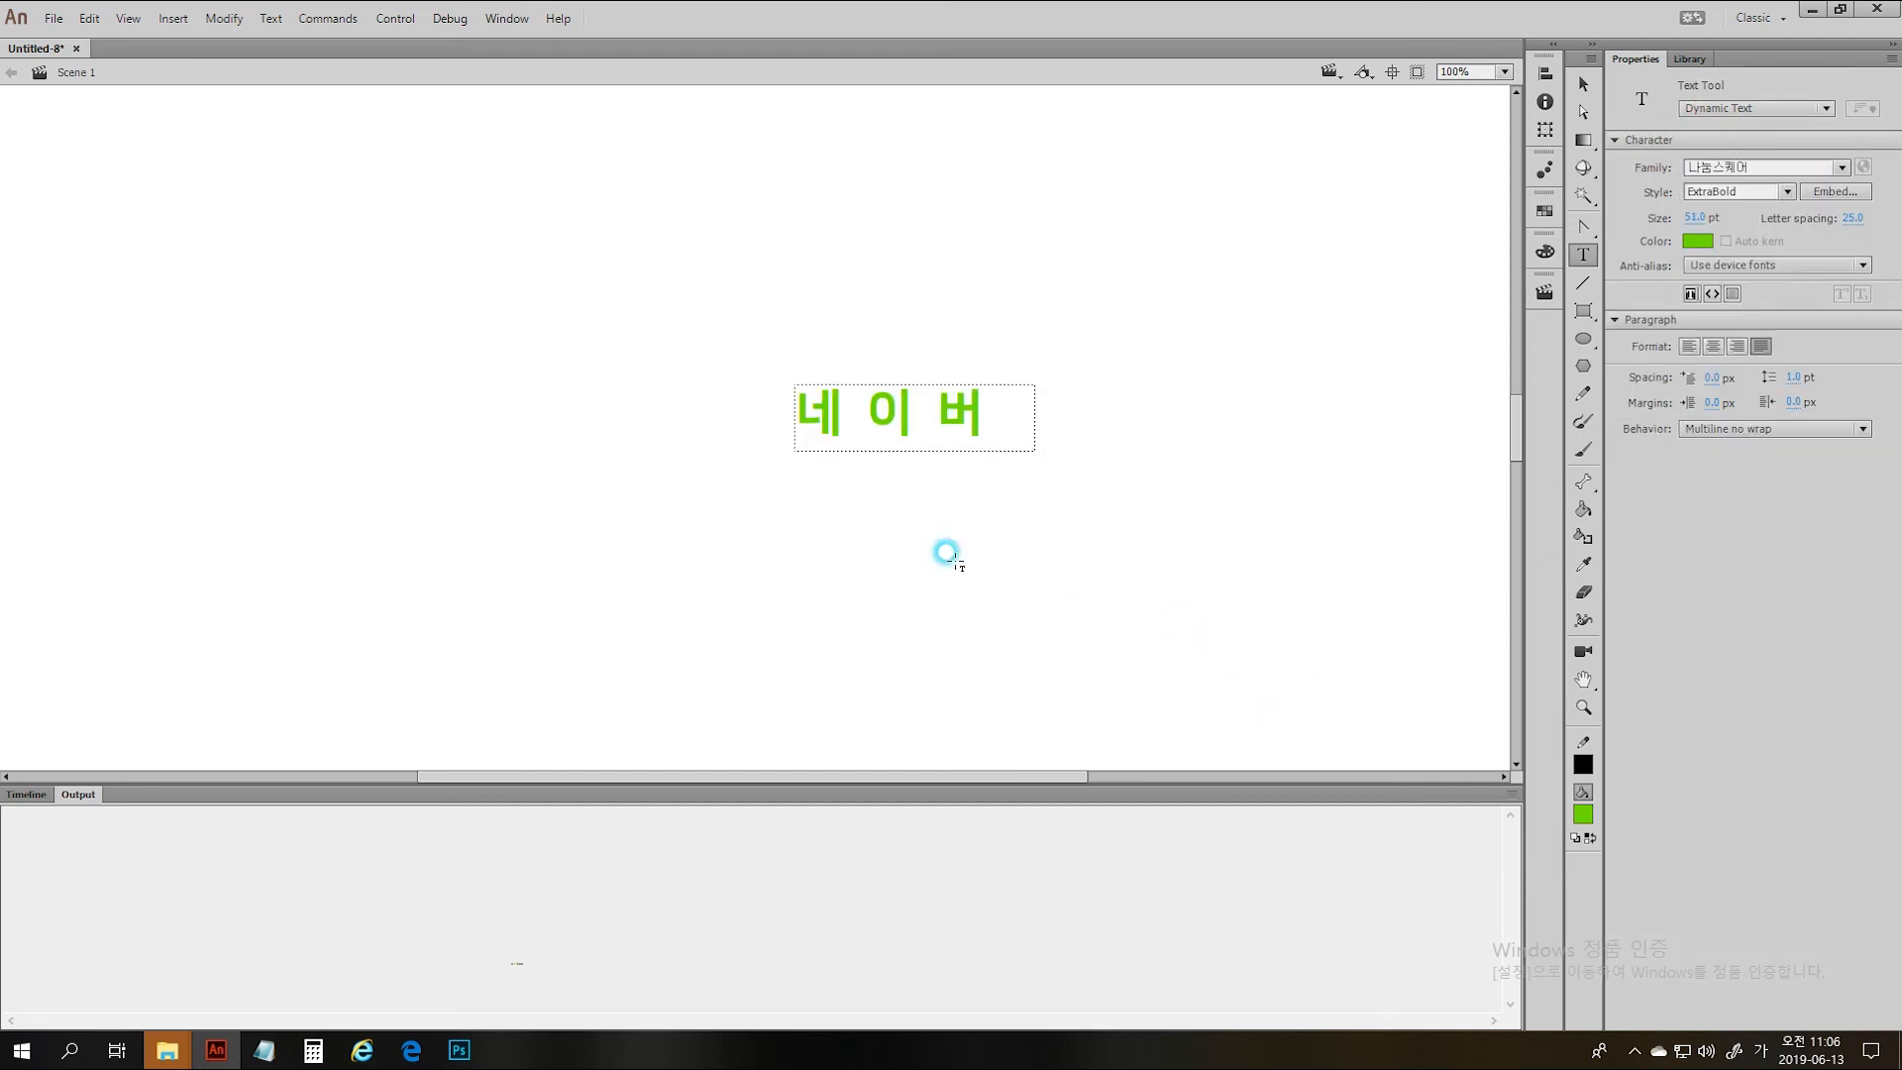
- Convert the 네이버 text field to Static Text
key(v)
click(929, 430)
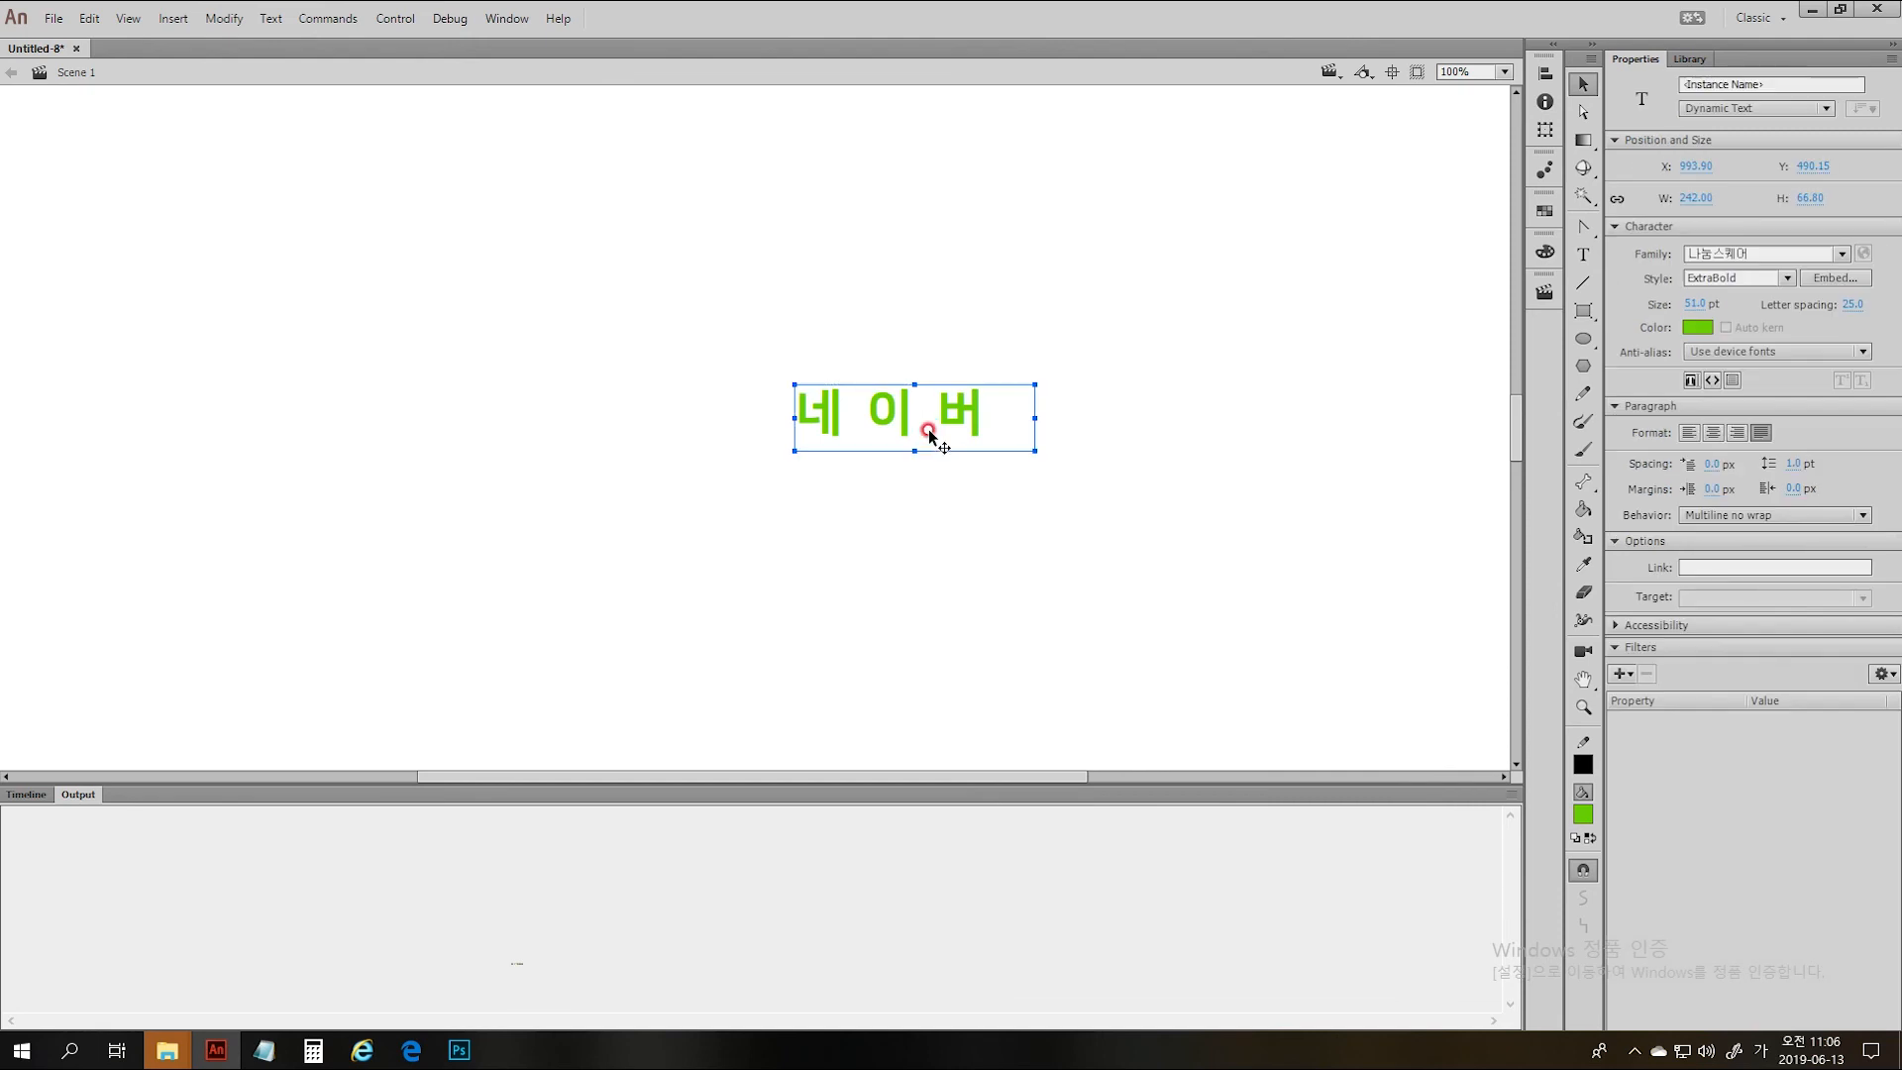
click(1826, 108)
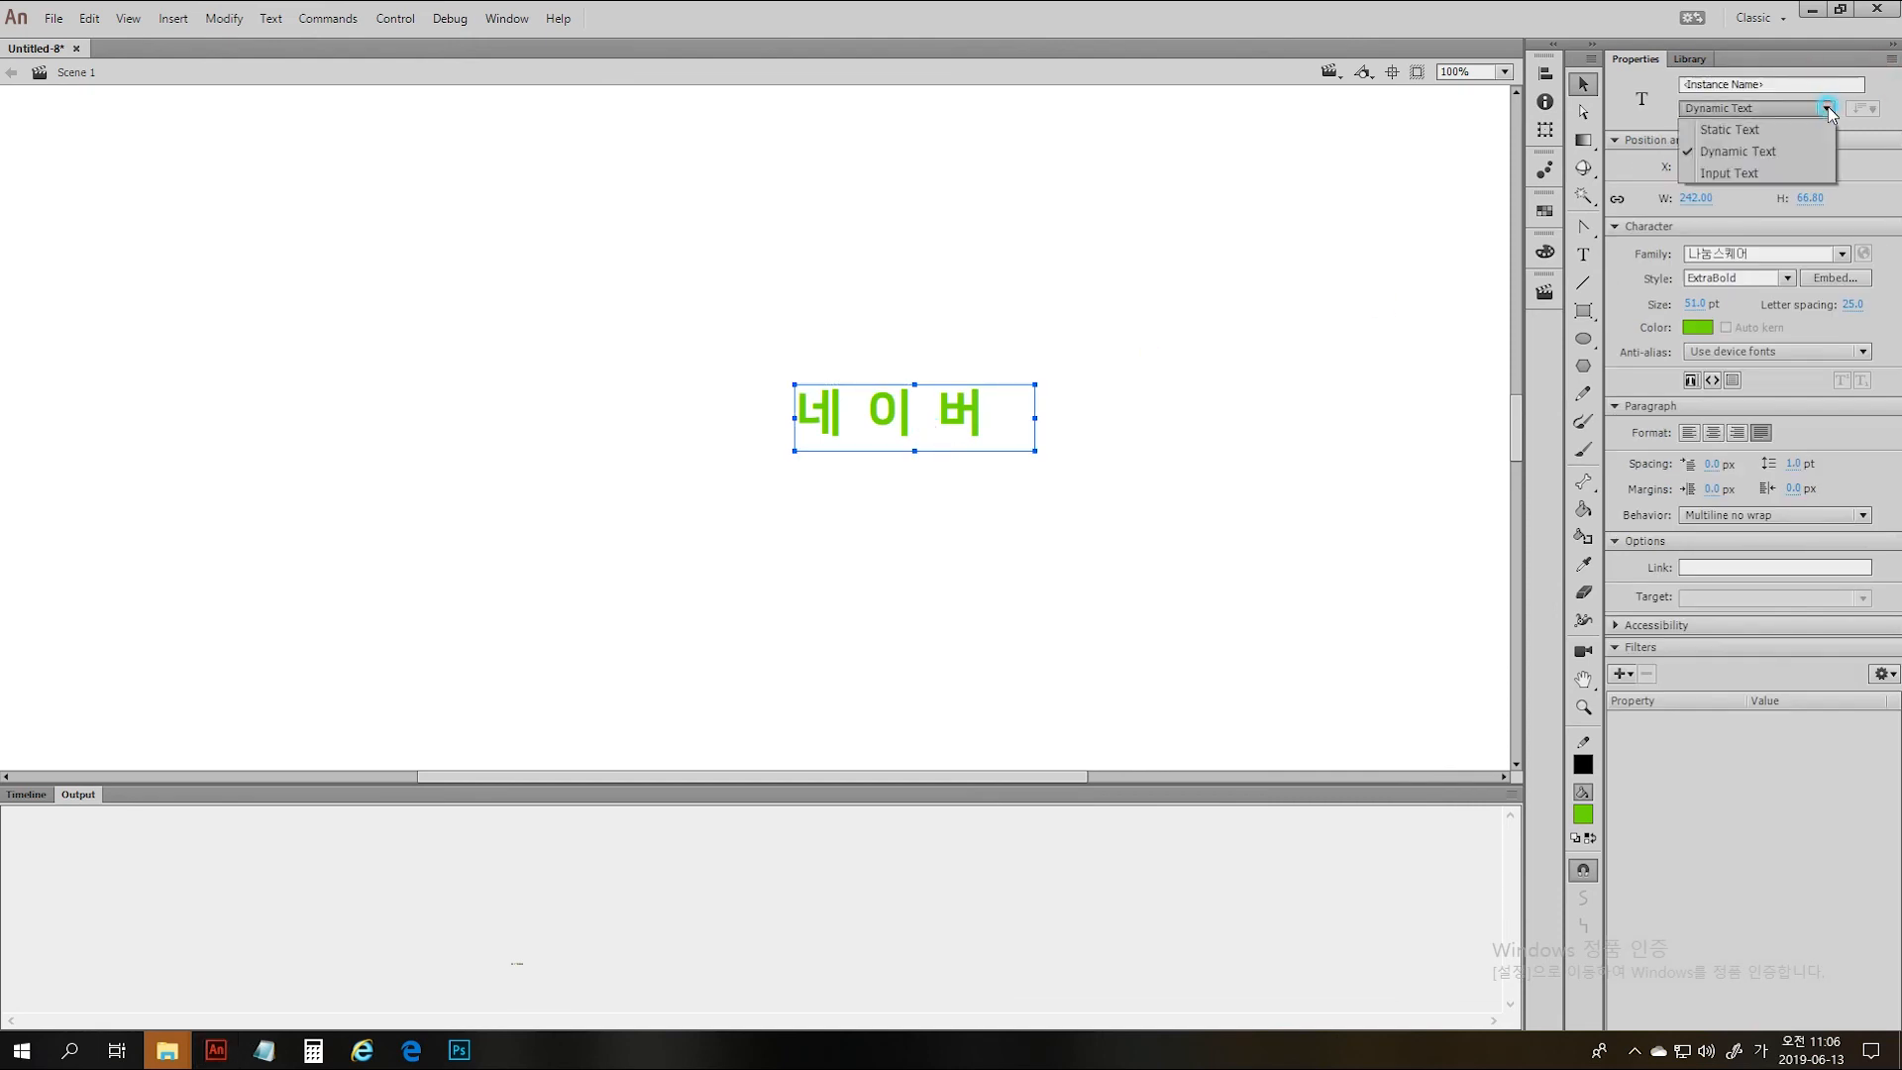
click(1759, 131)
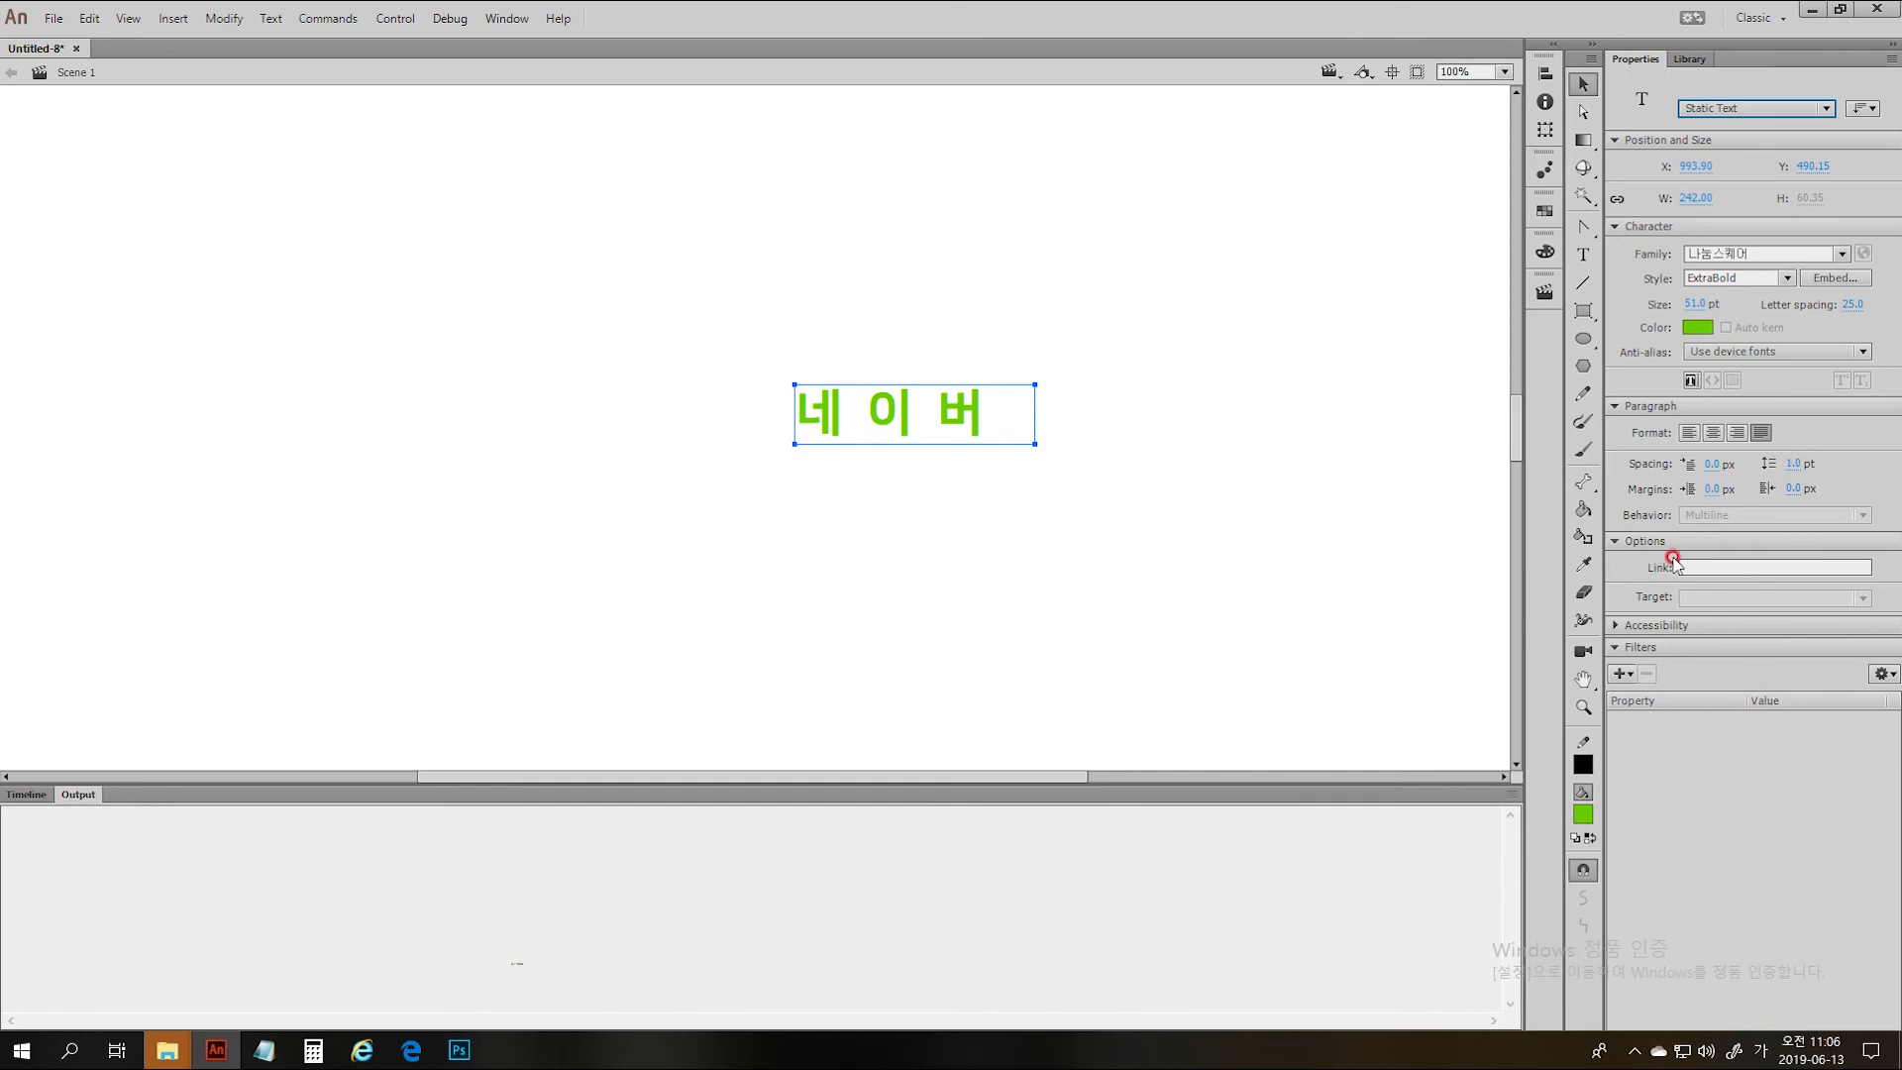
click(1751, 563)
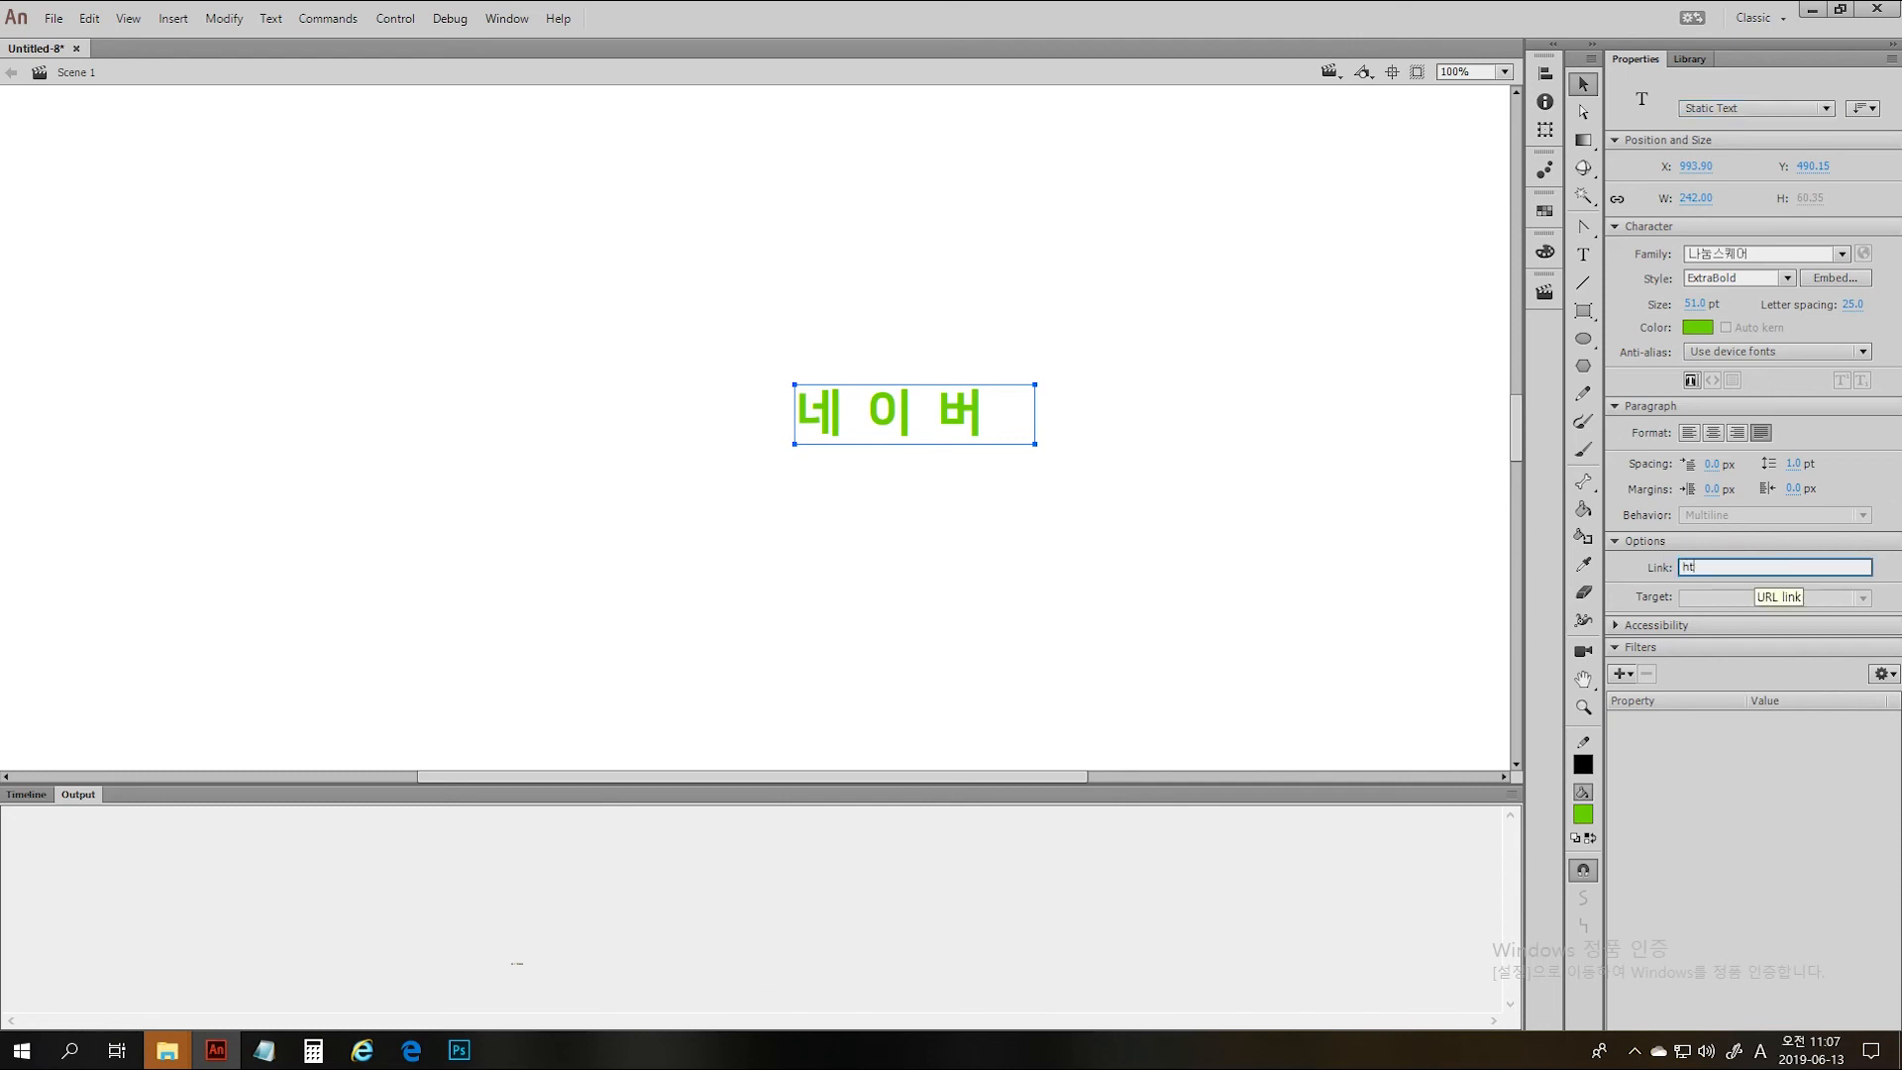
text(http://)
click(1752, 560)
key(Return)
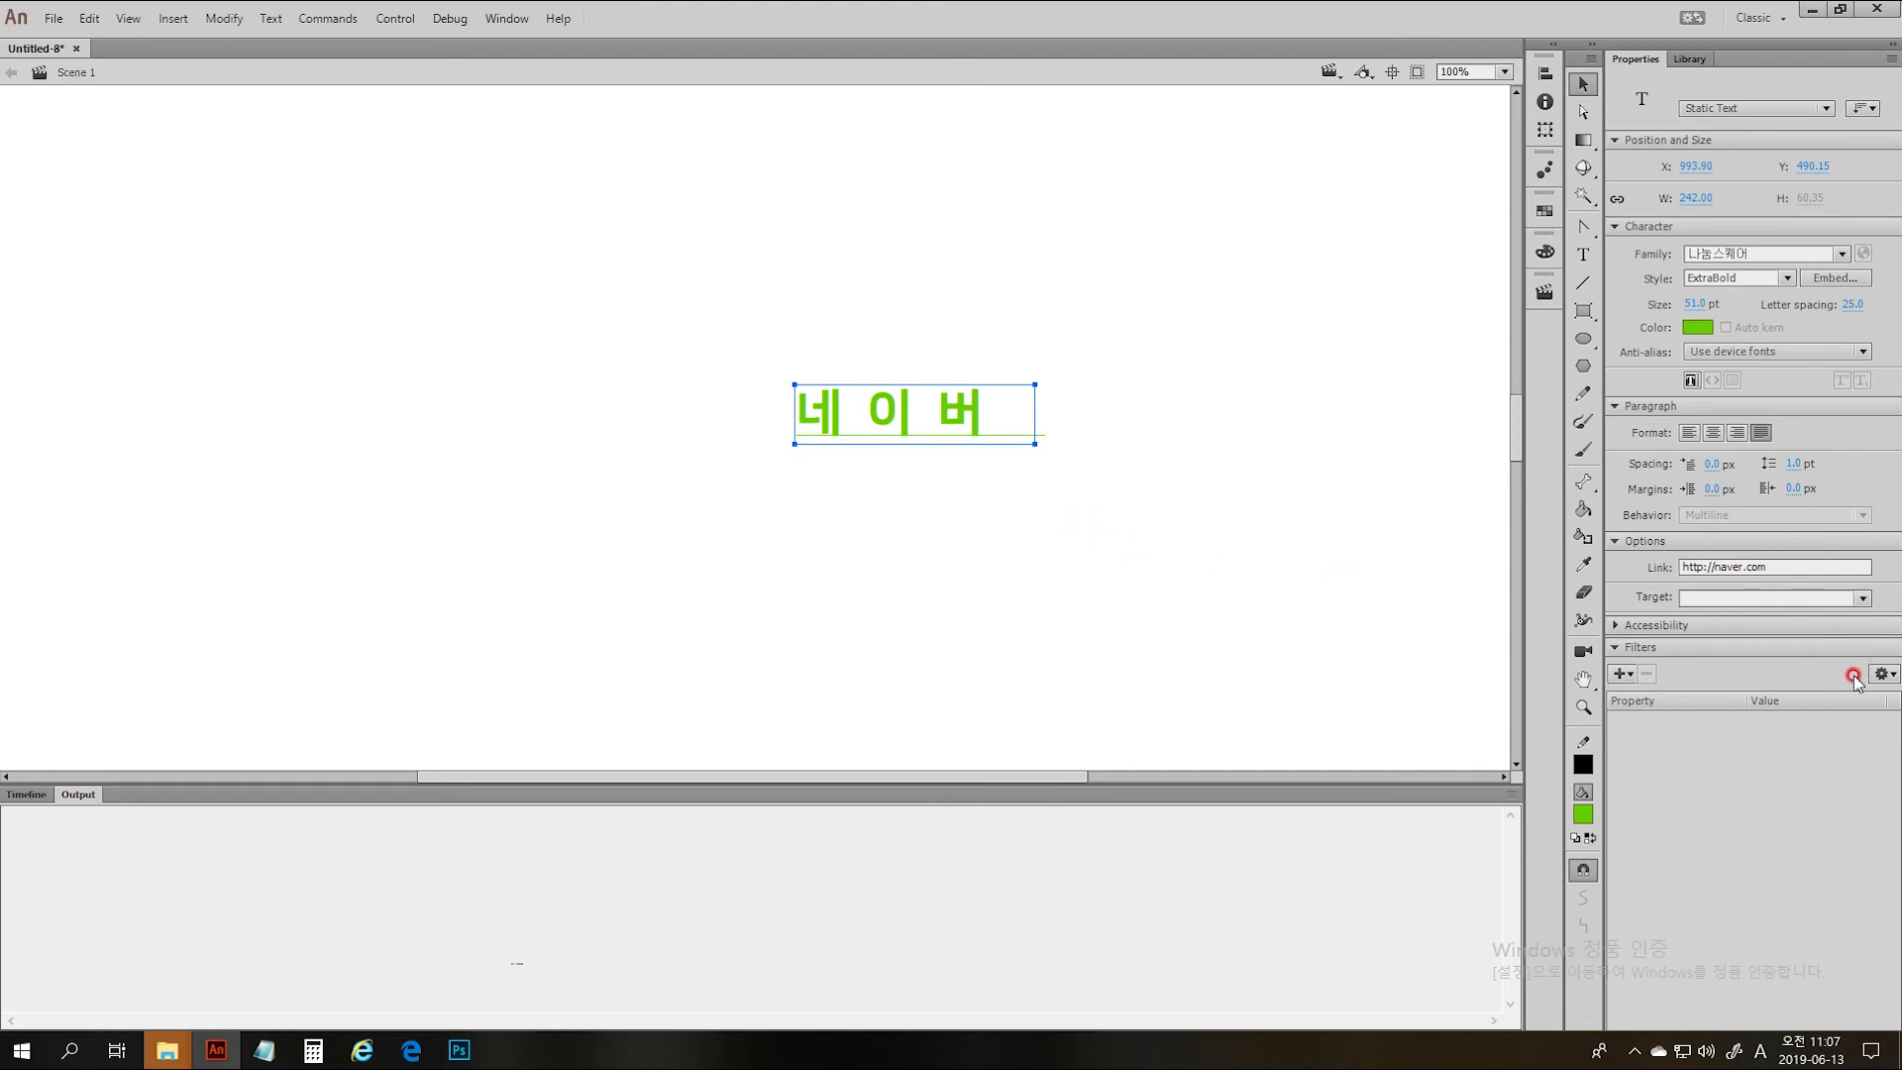
click(1863, 598)
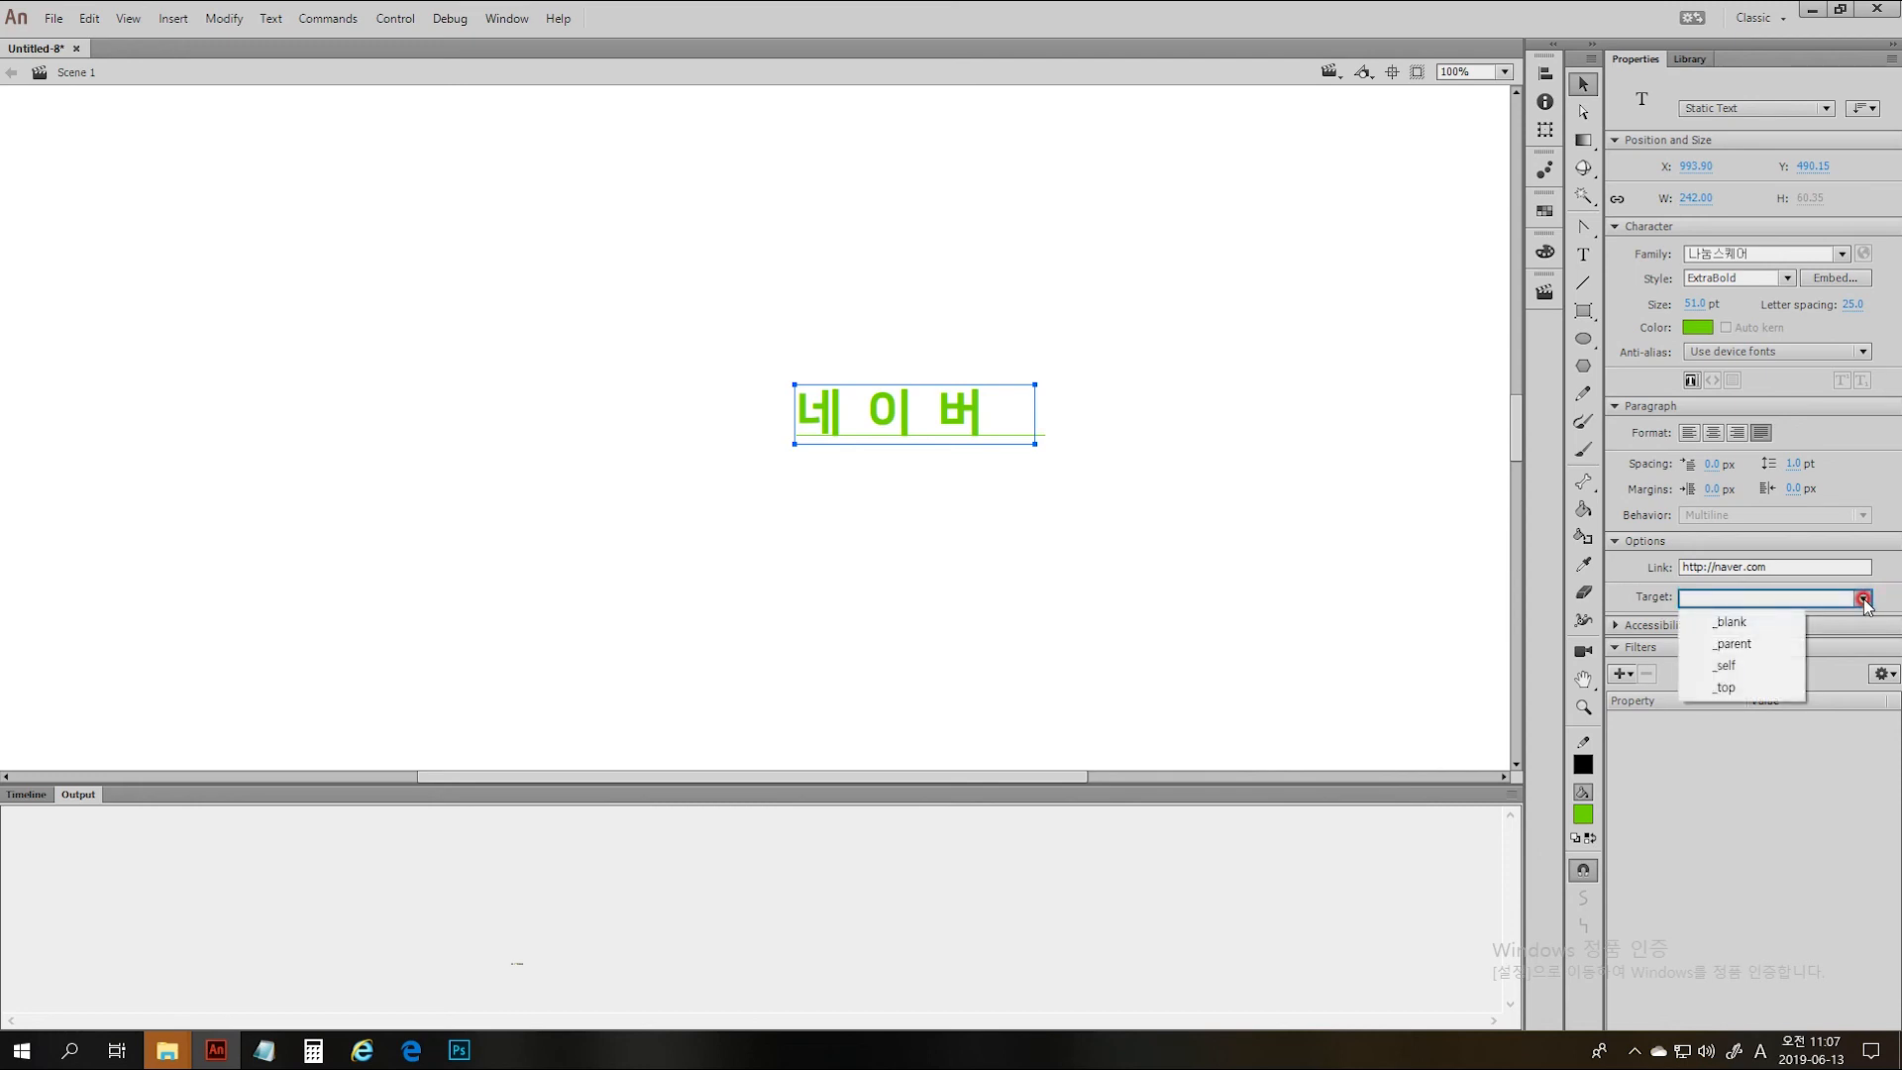
click(1730, 623)
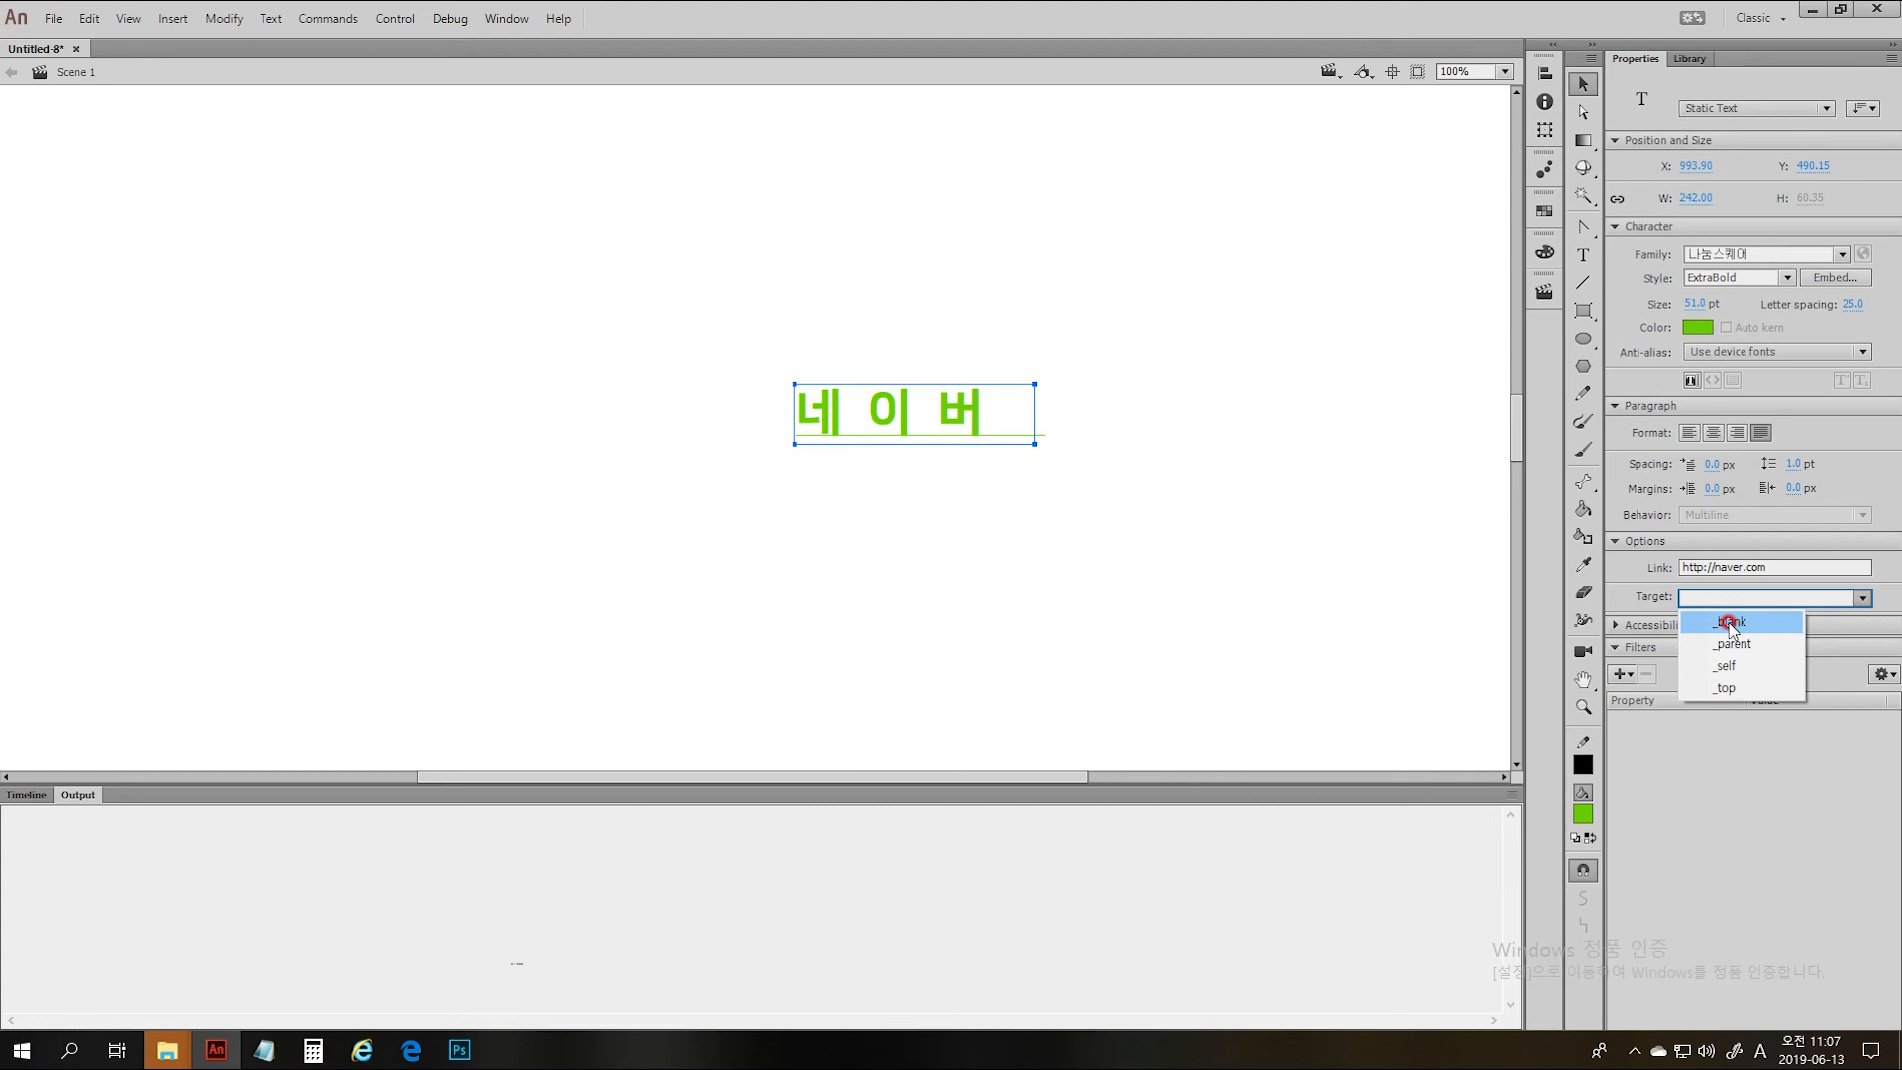
click(1729, 623)
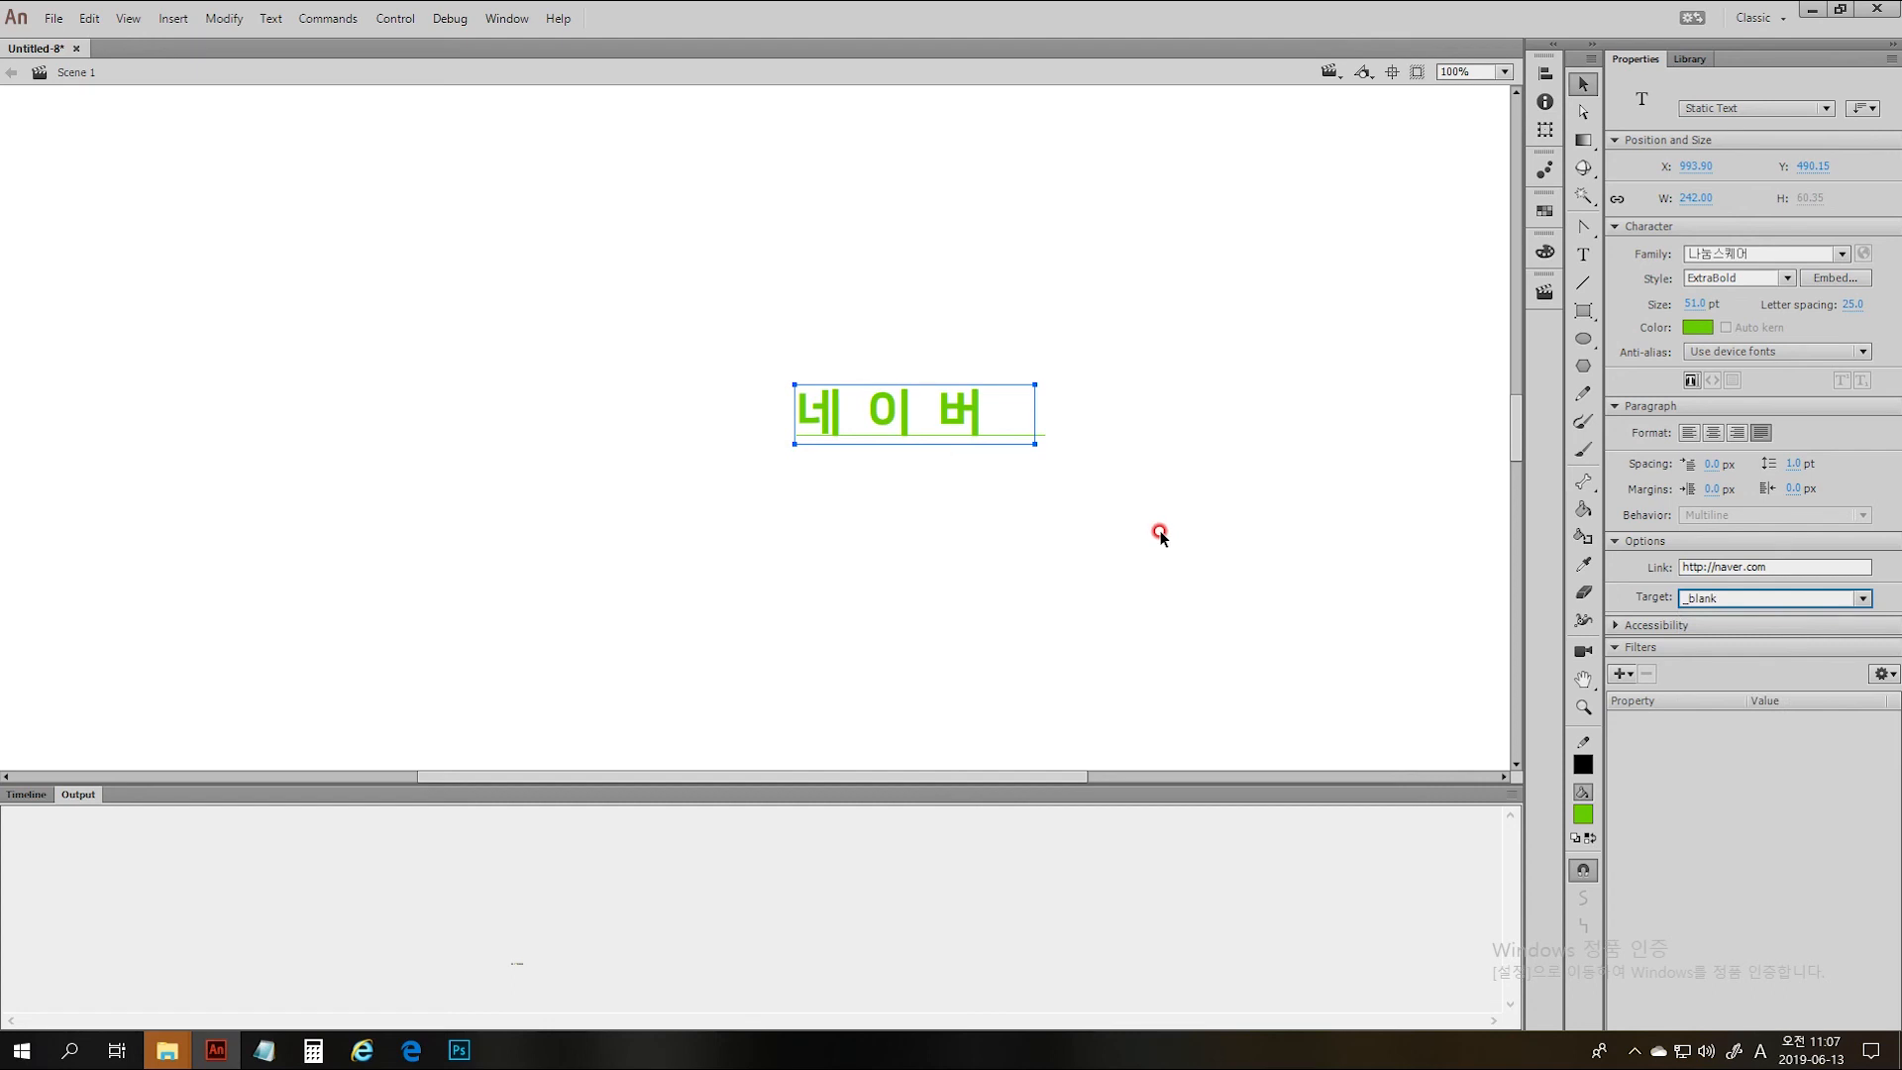
- Test the movie, follow the 네이버 link, and close the browser and the preview to return to the stage
key(ctrl+Return)
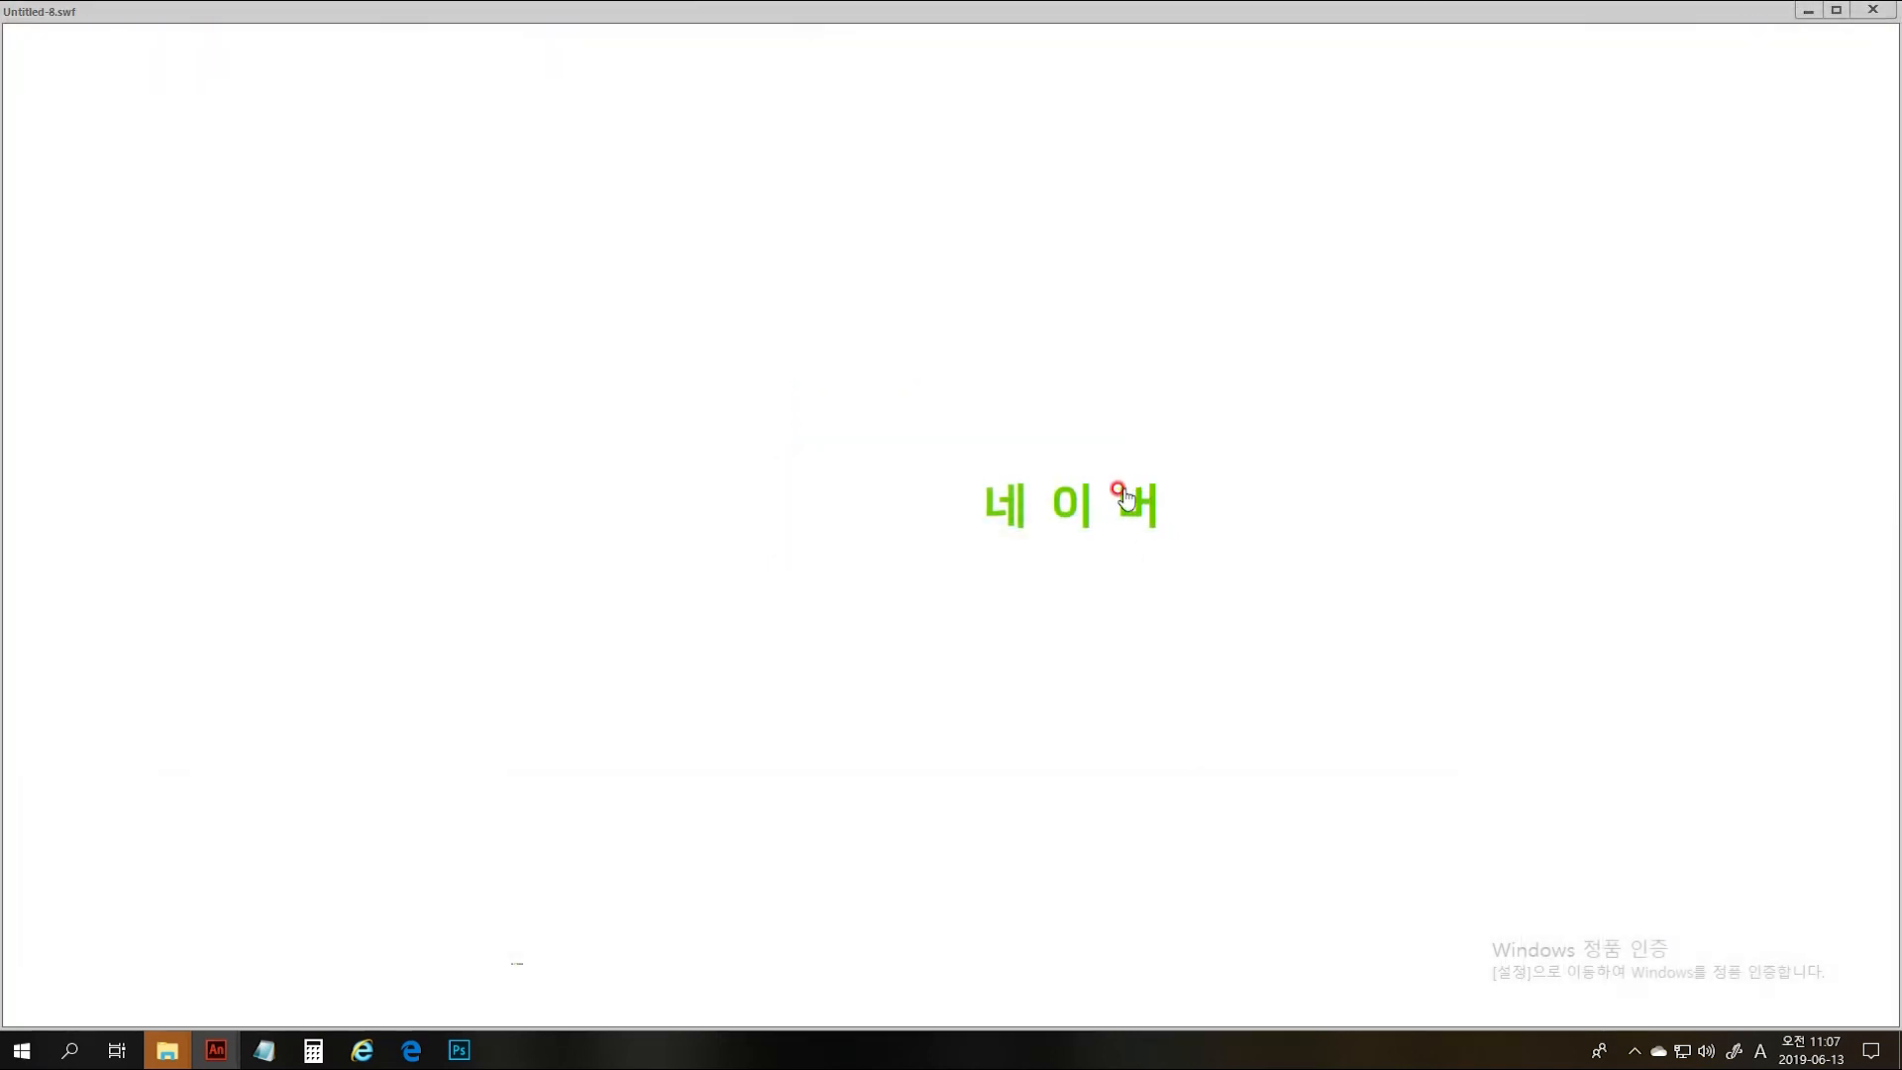
click(1121, 491)
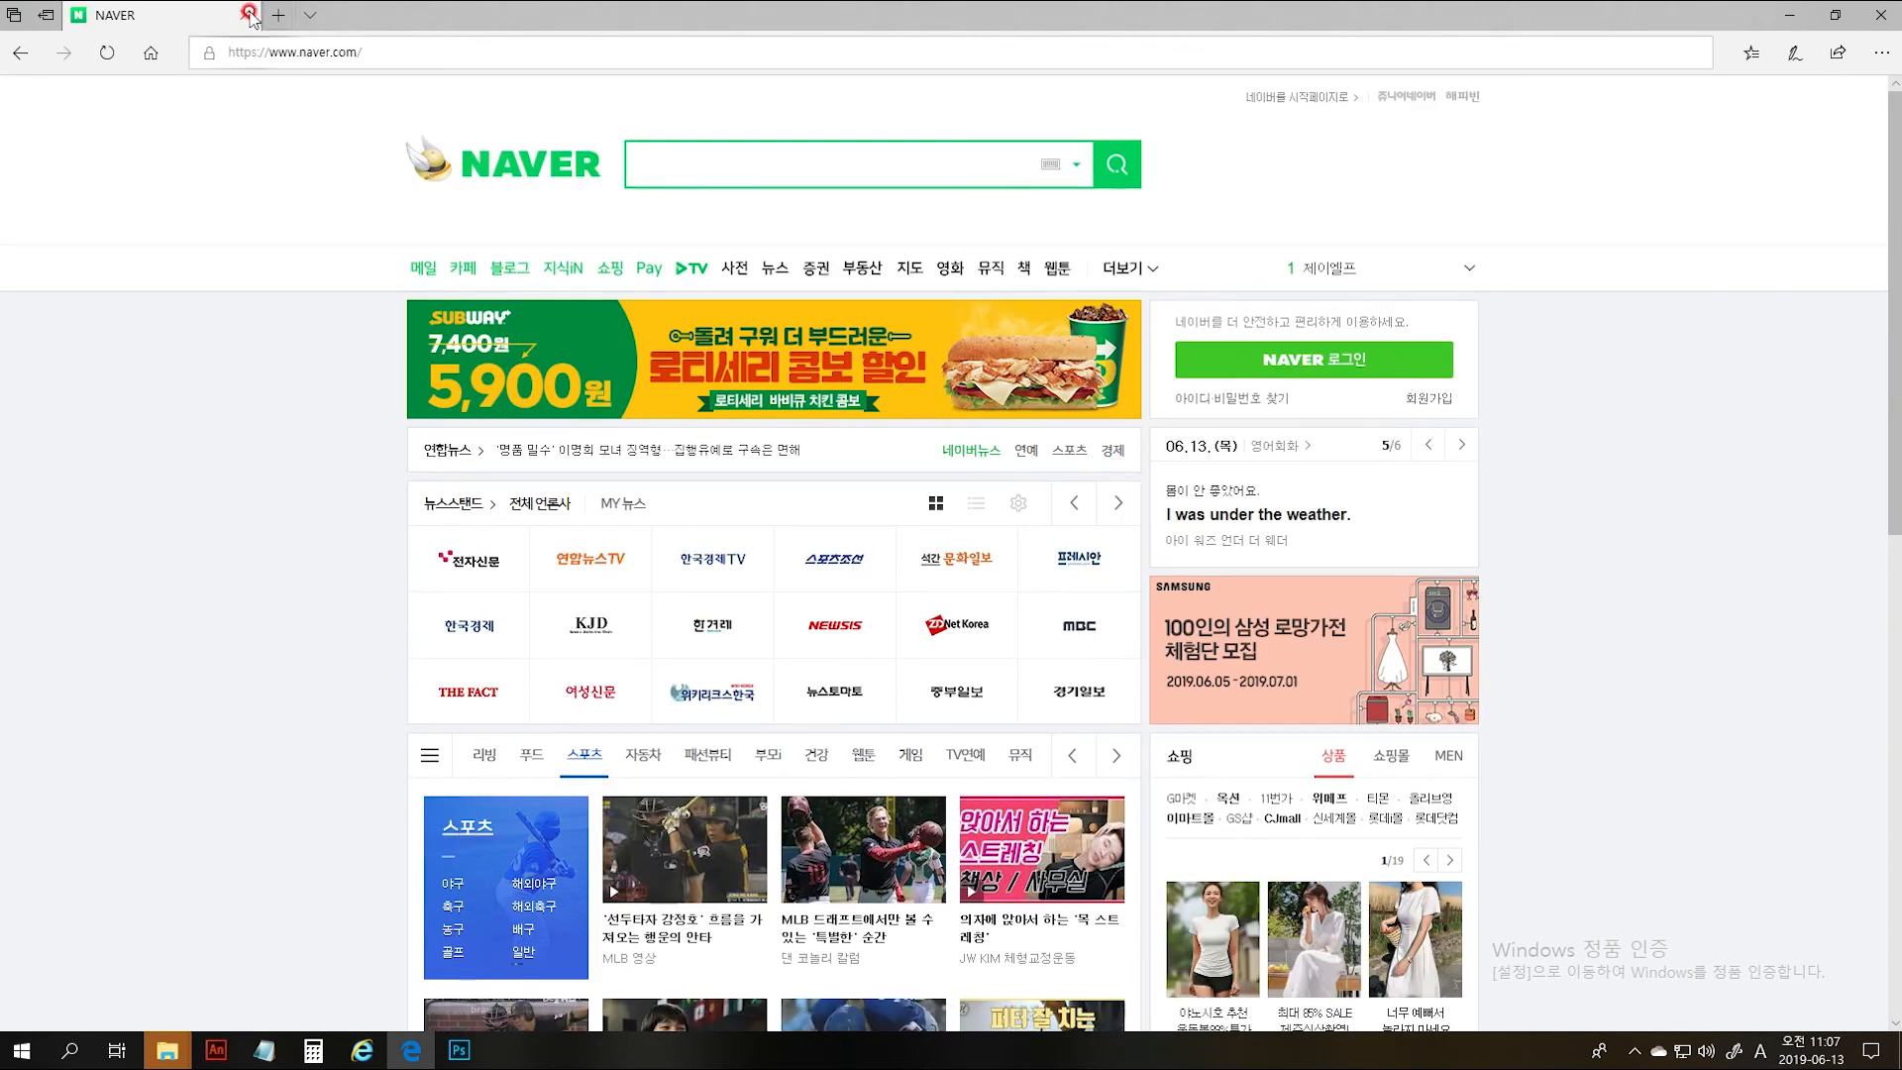
key(alt+F4)
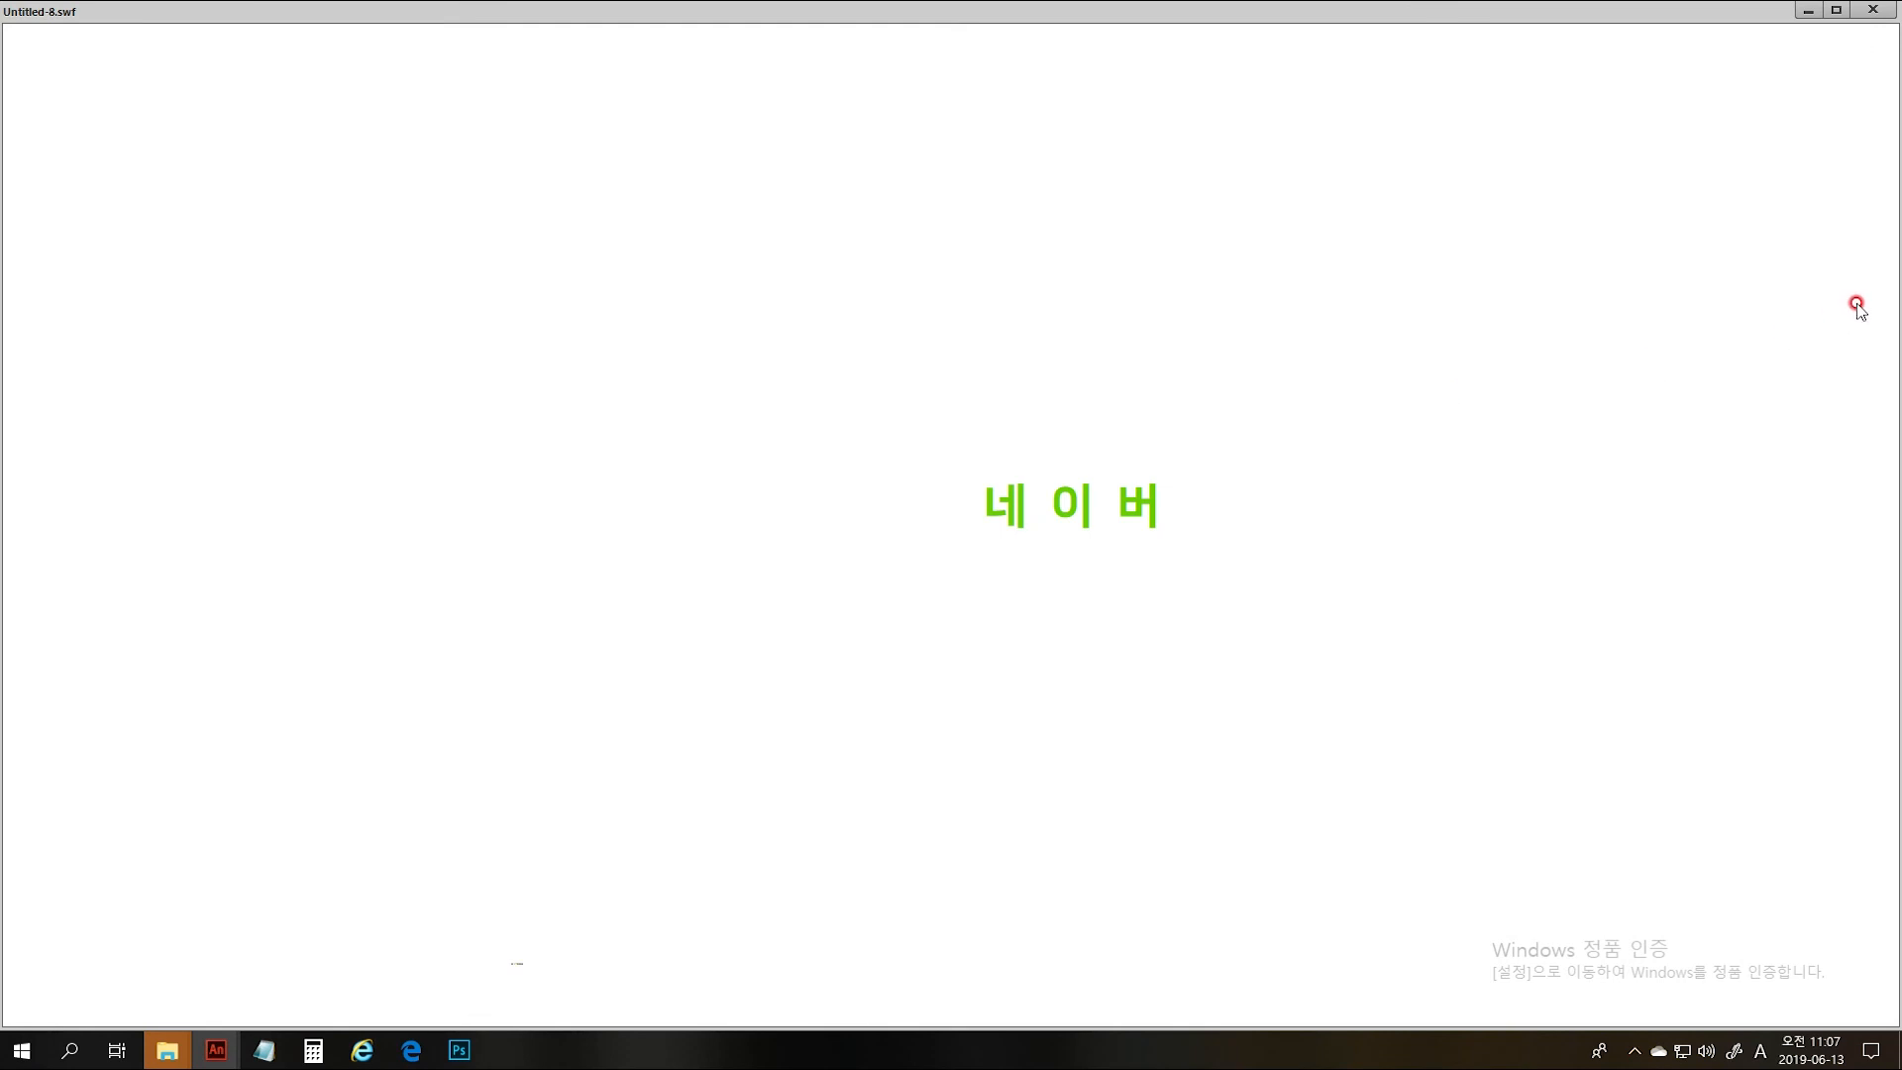
click(1873, 11)
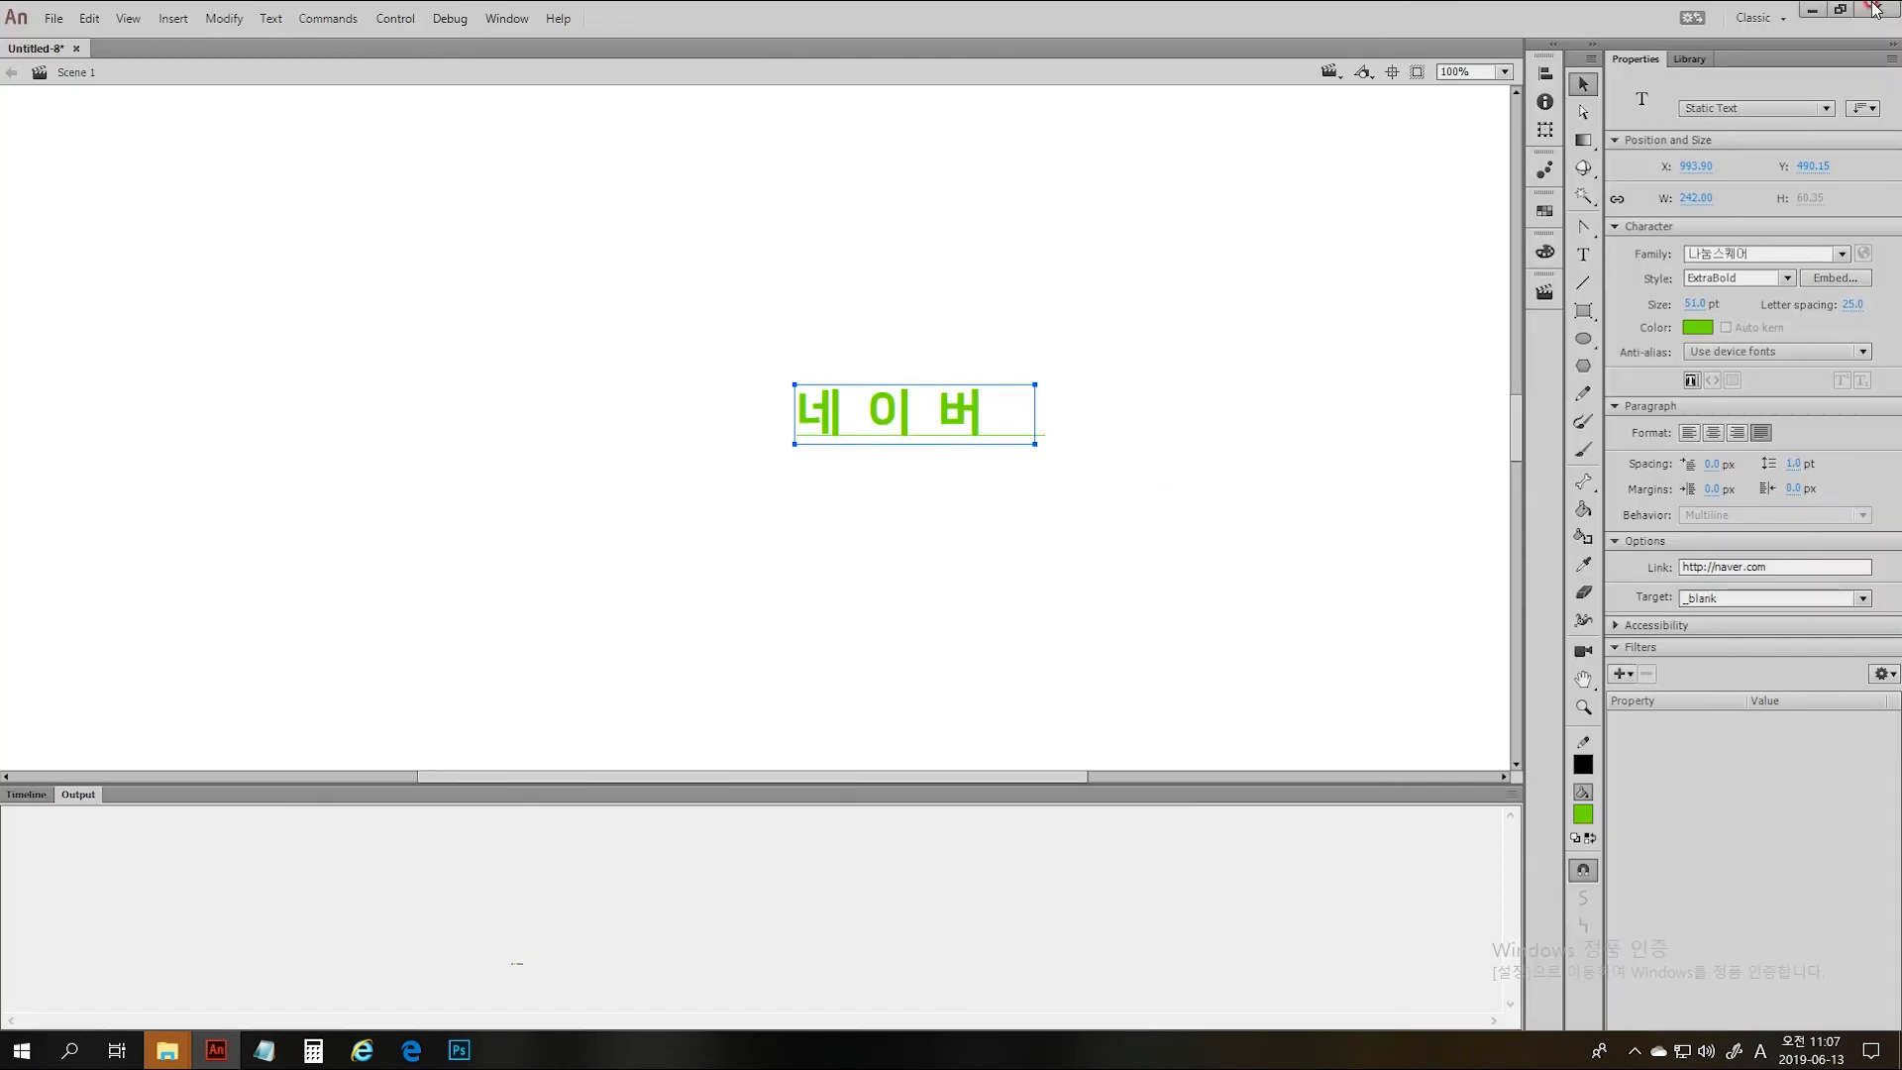
click(1280, 536)
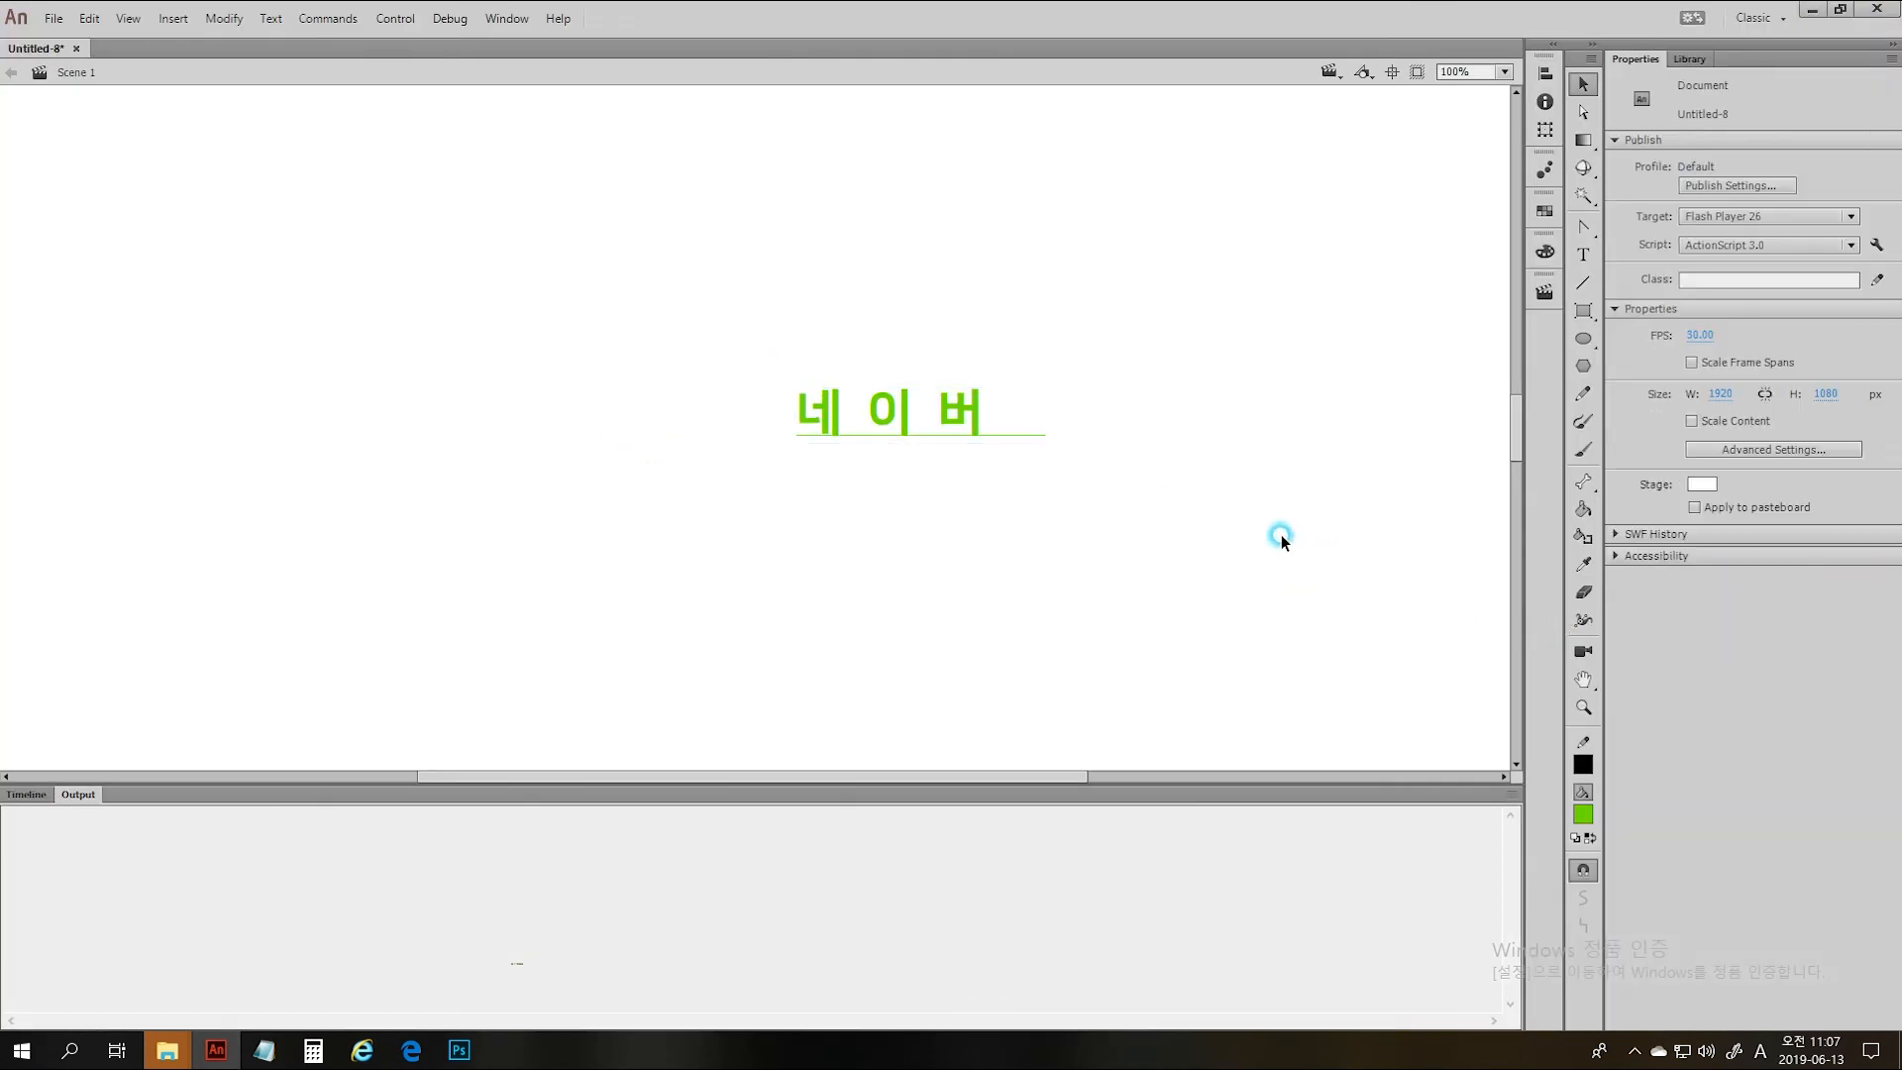
- Set the 네이버 text's link target to _self, and switch it to _parent
click(965, 416)
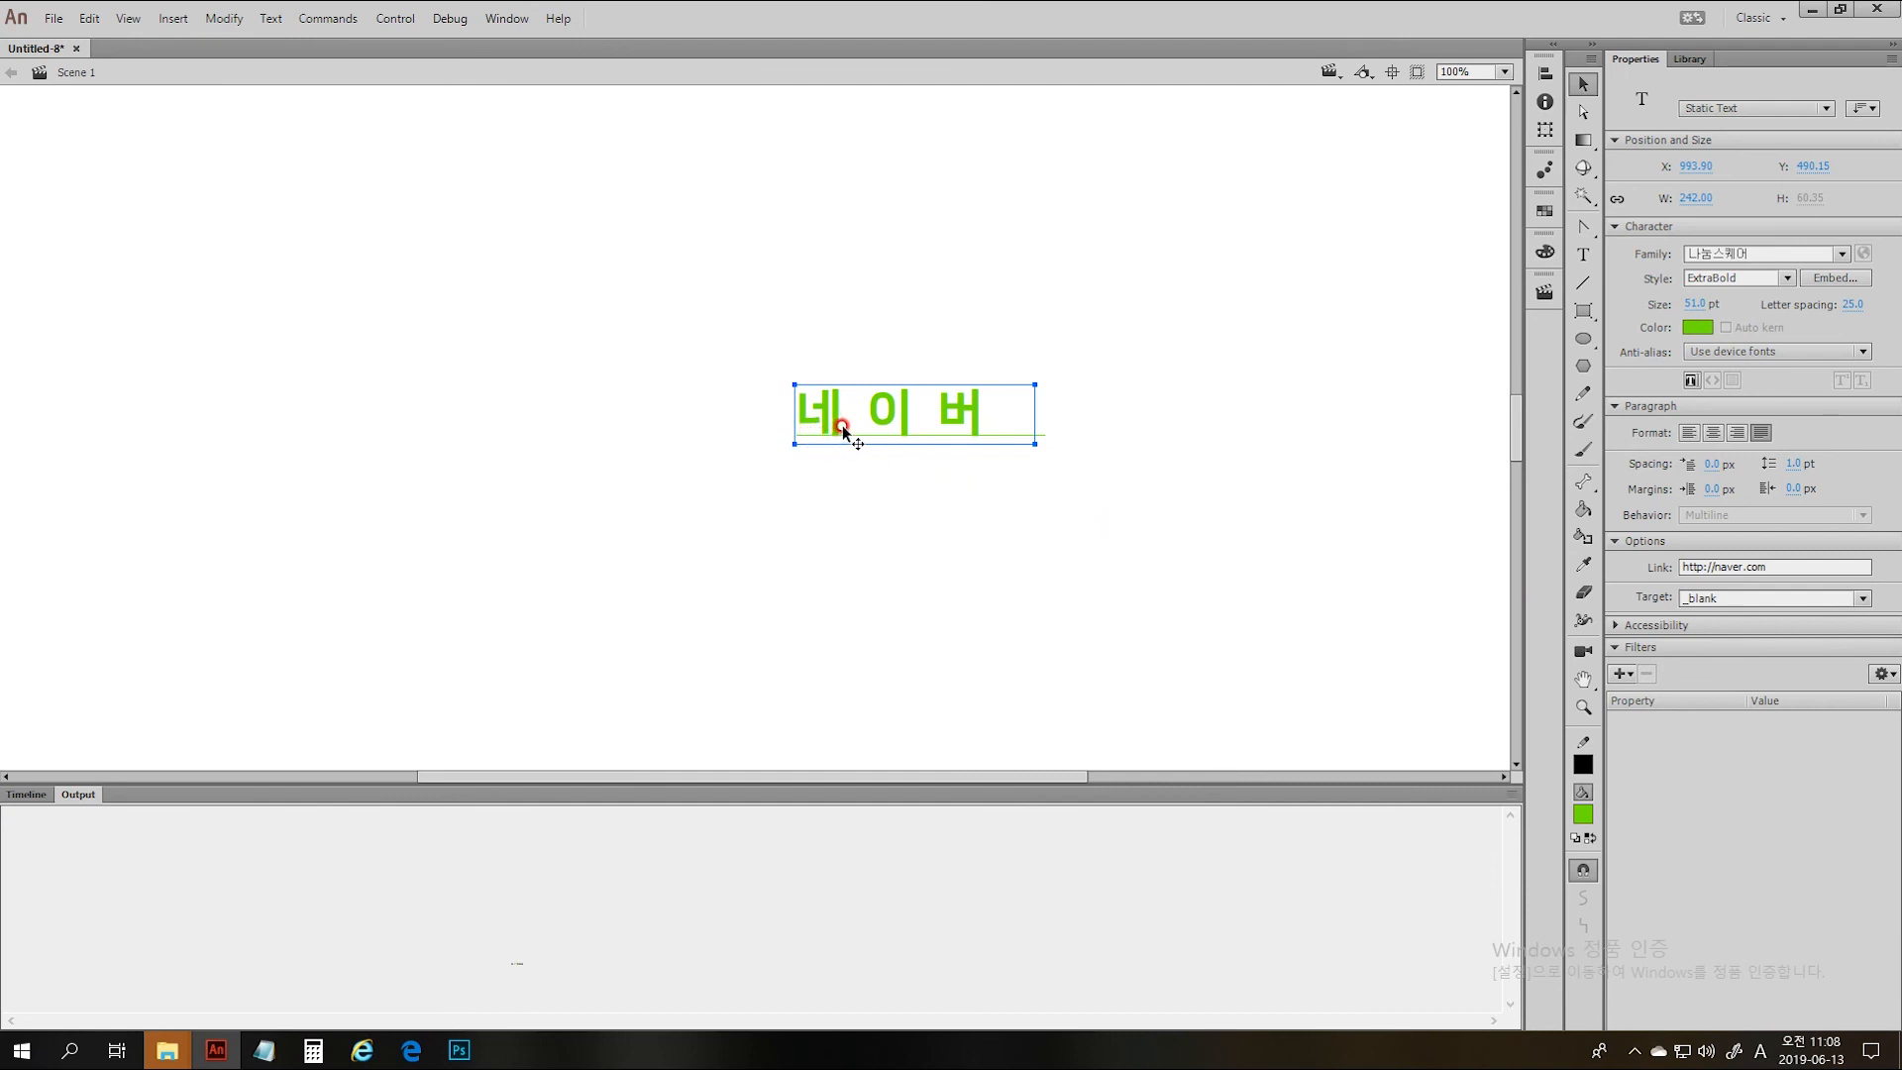
click(1862, 598)
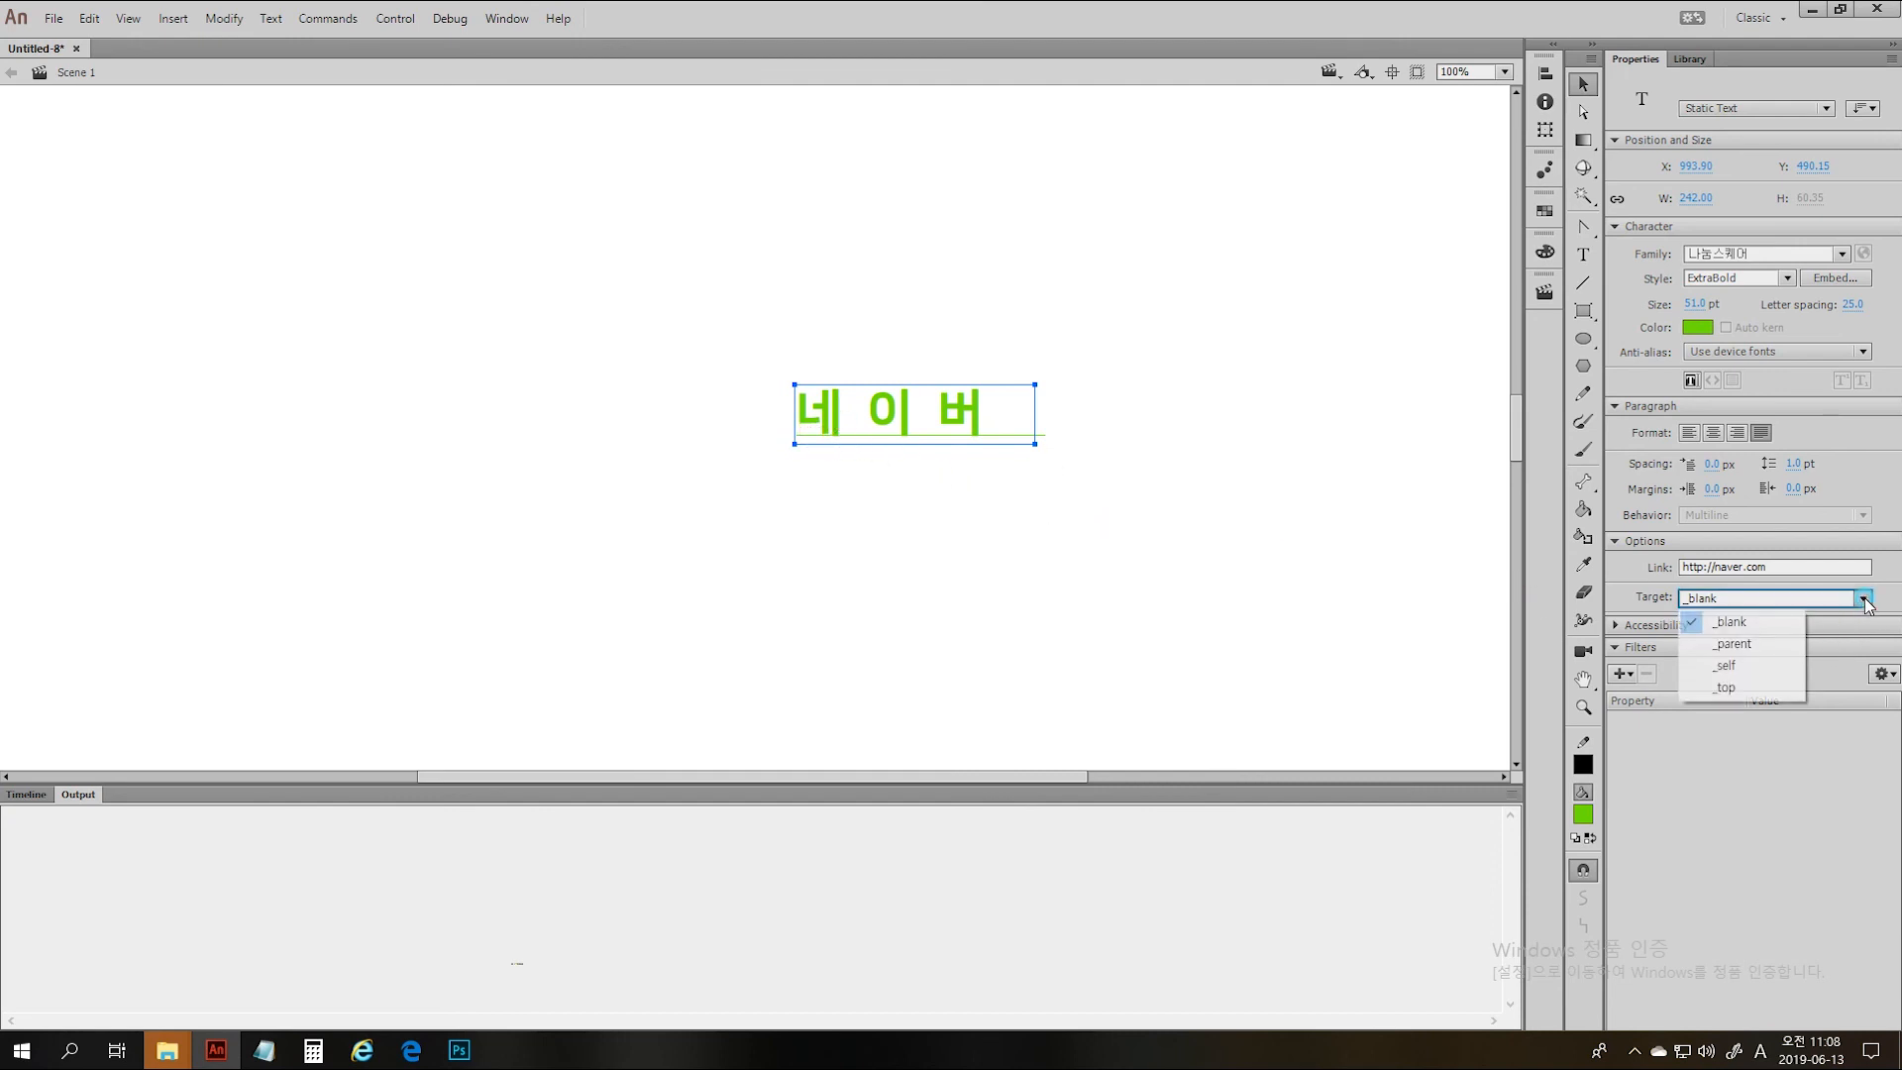
click(1753, 665)
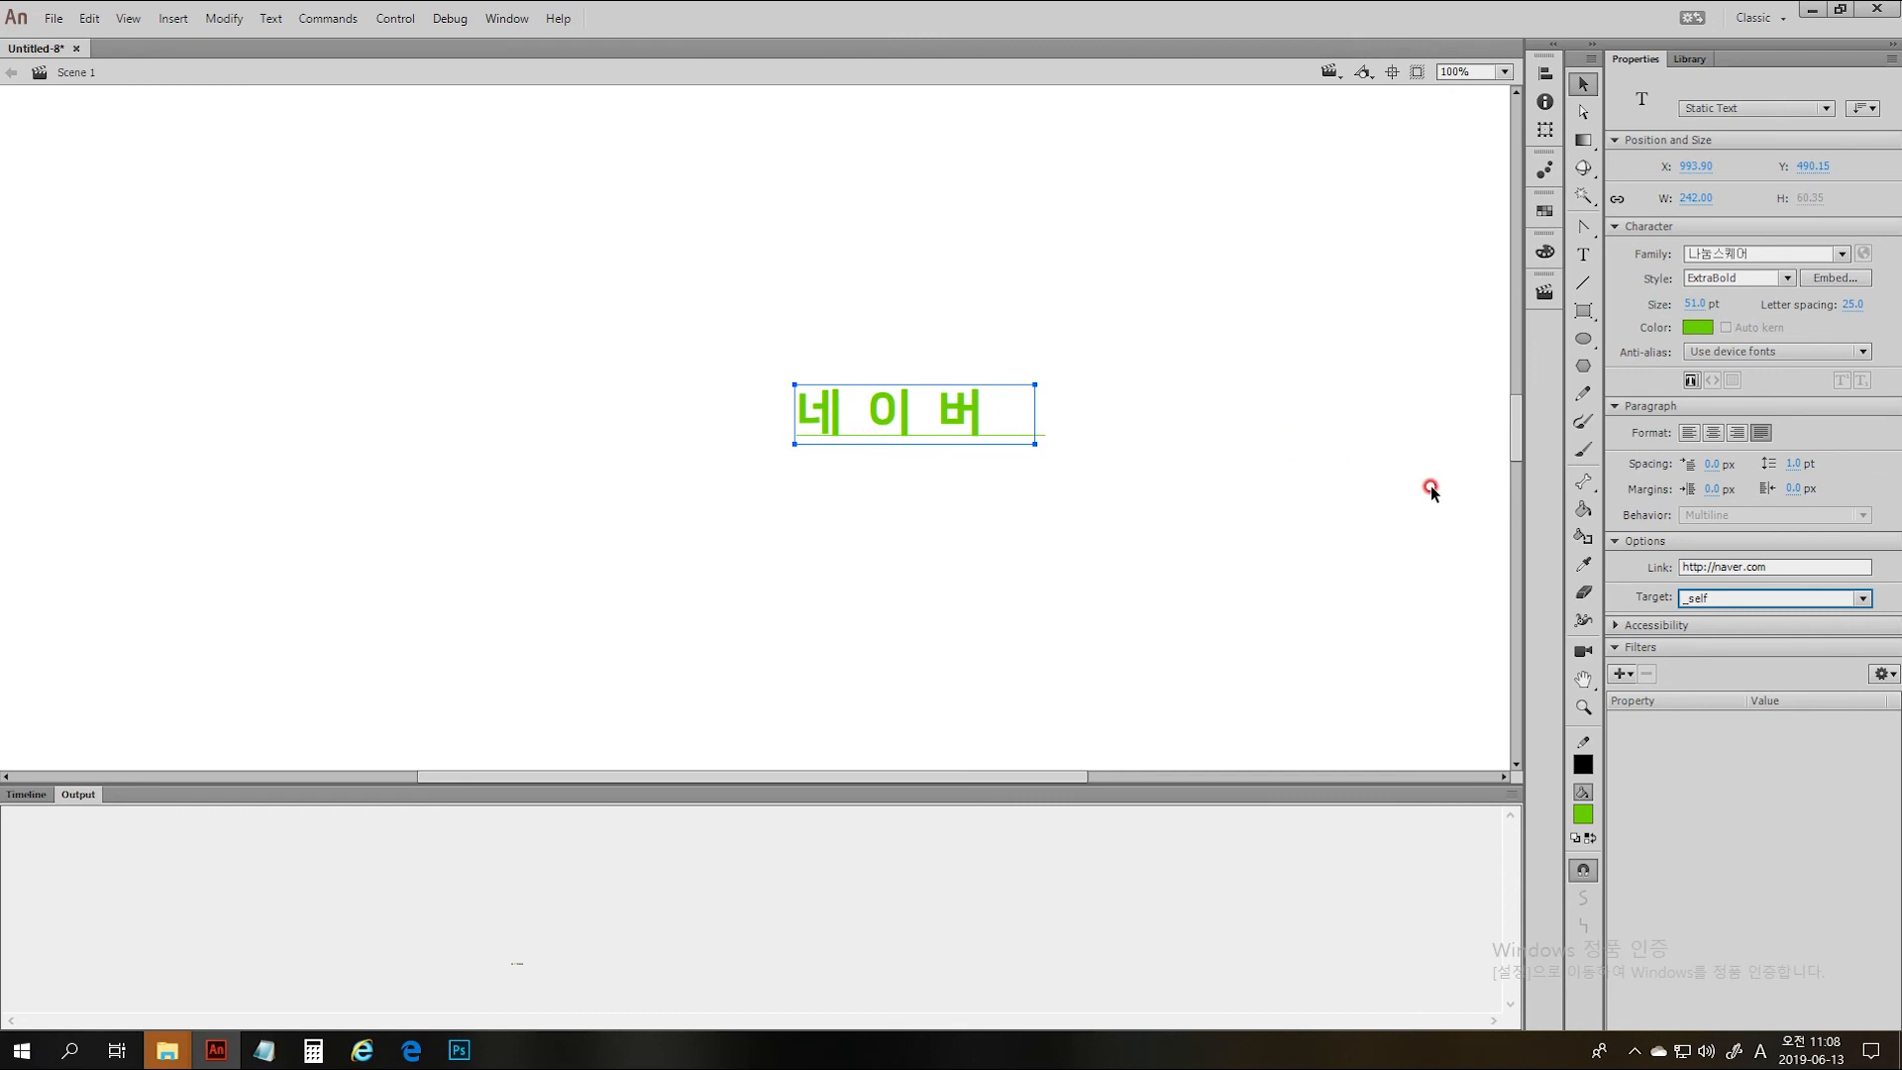
click(1863, 599)
click(1785, 643)
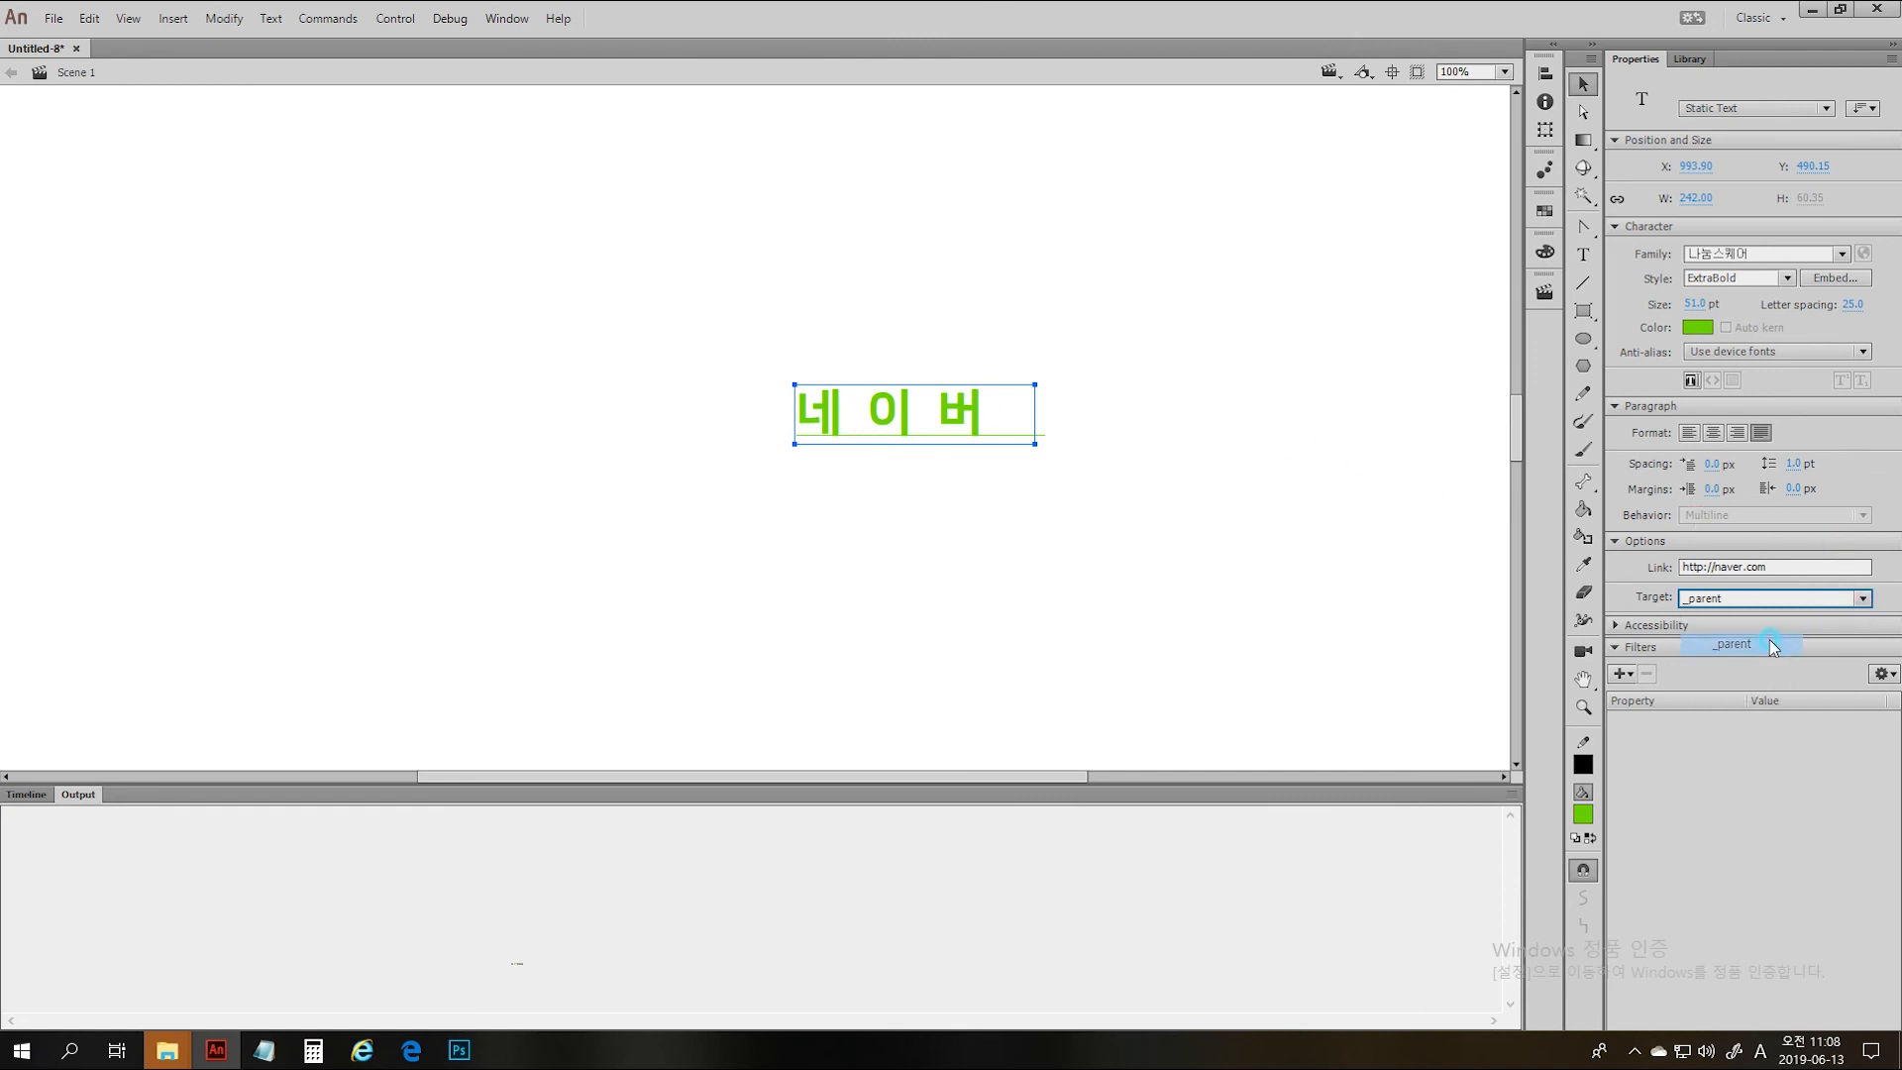
click(1193, 485)
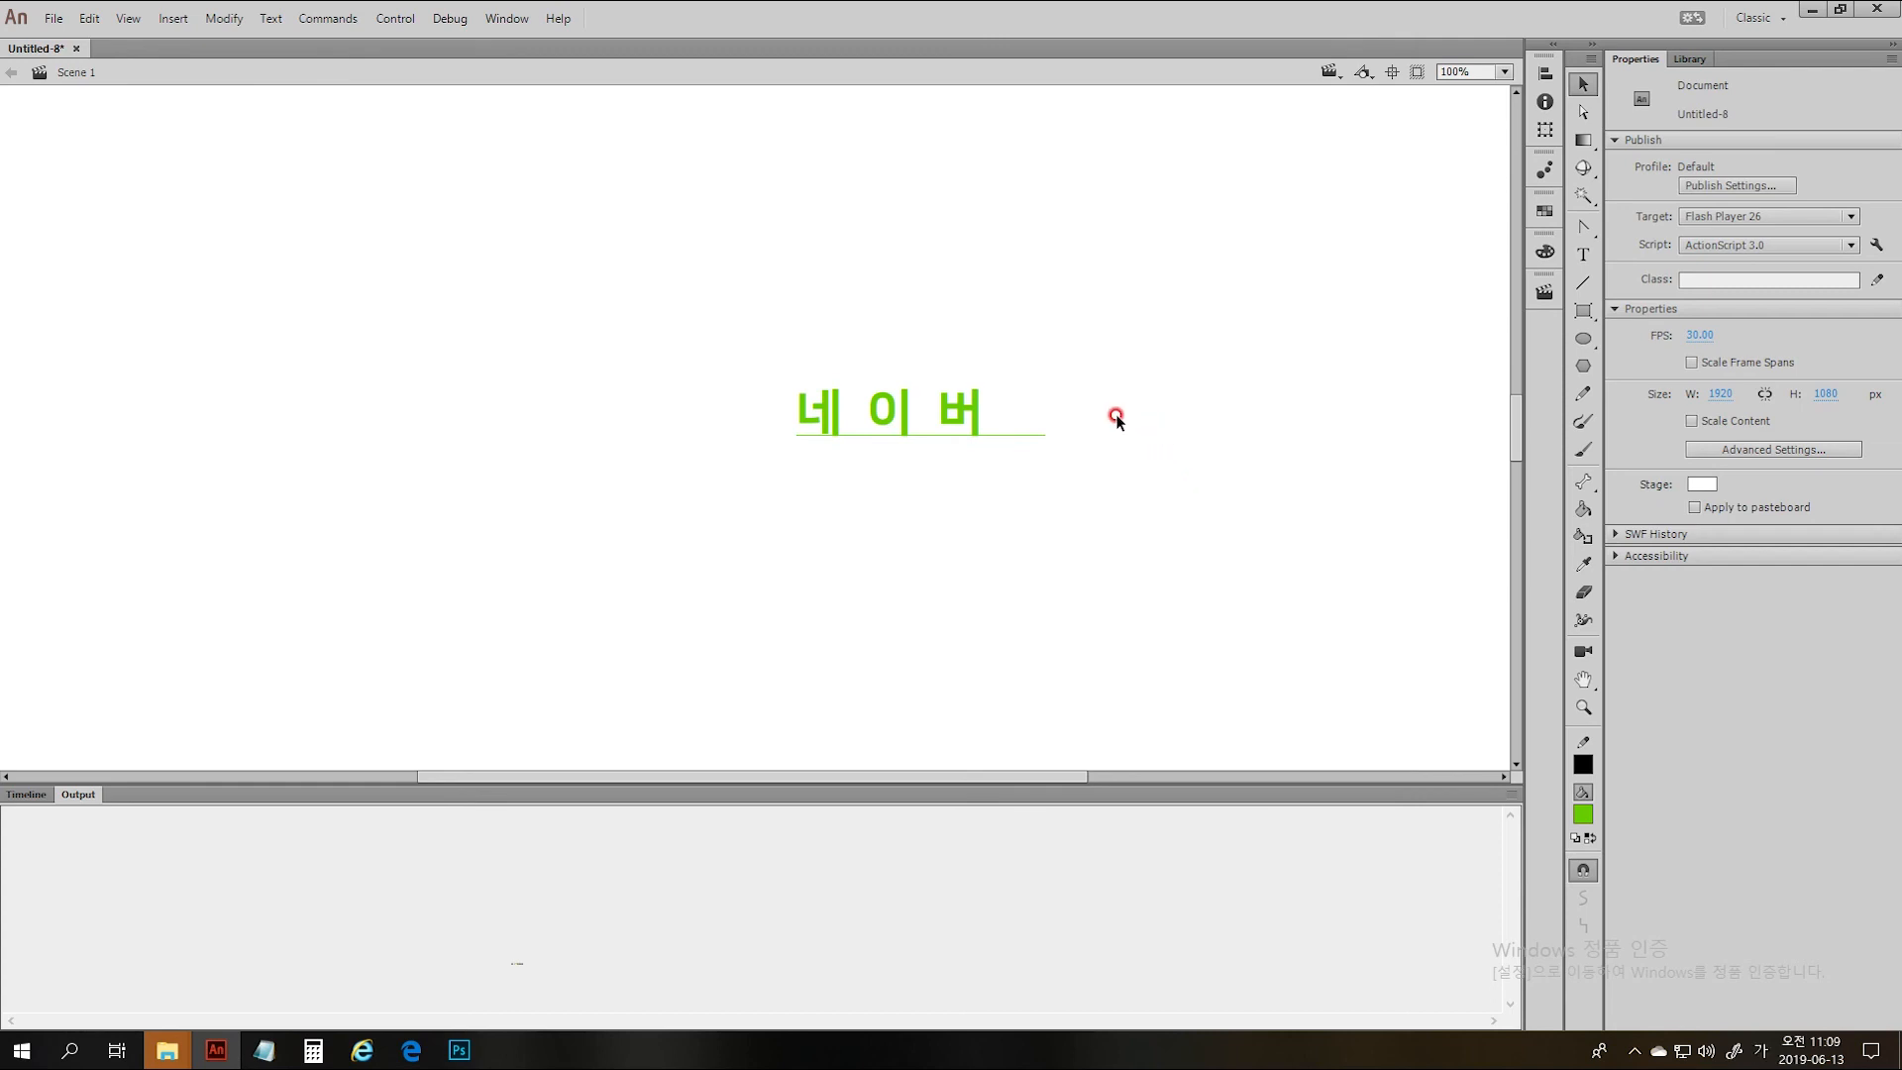
- Draw a rectangle about 373 by 307 px beside the 네이버 text and remove its fill, keeping the black outline
key(r)
drag(282, 221, 652, 525)
key(v)
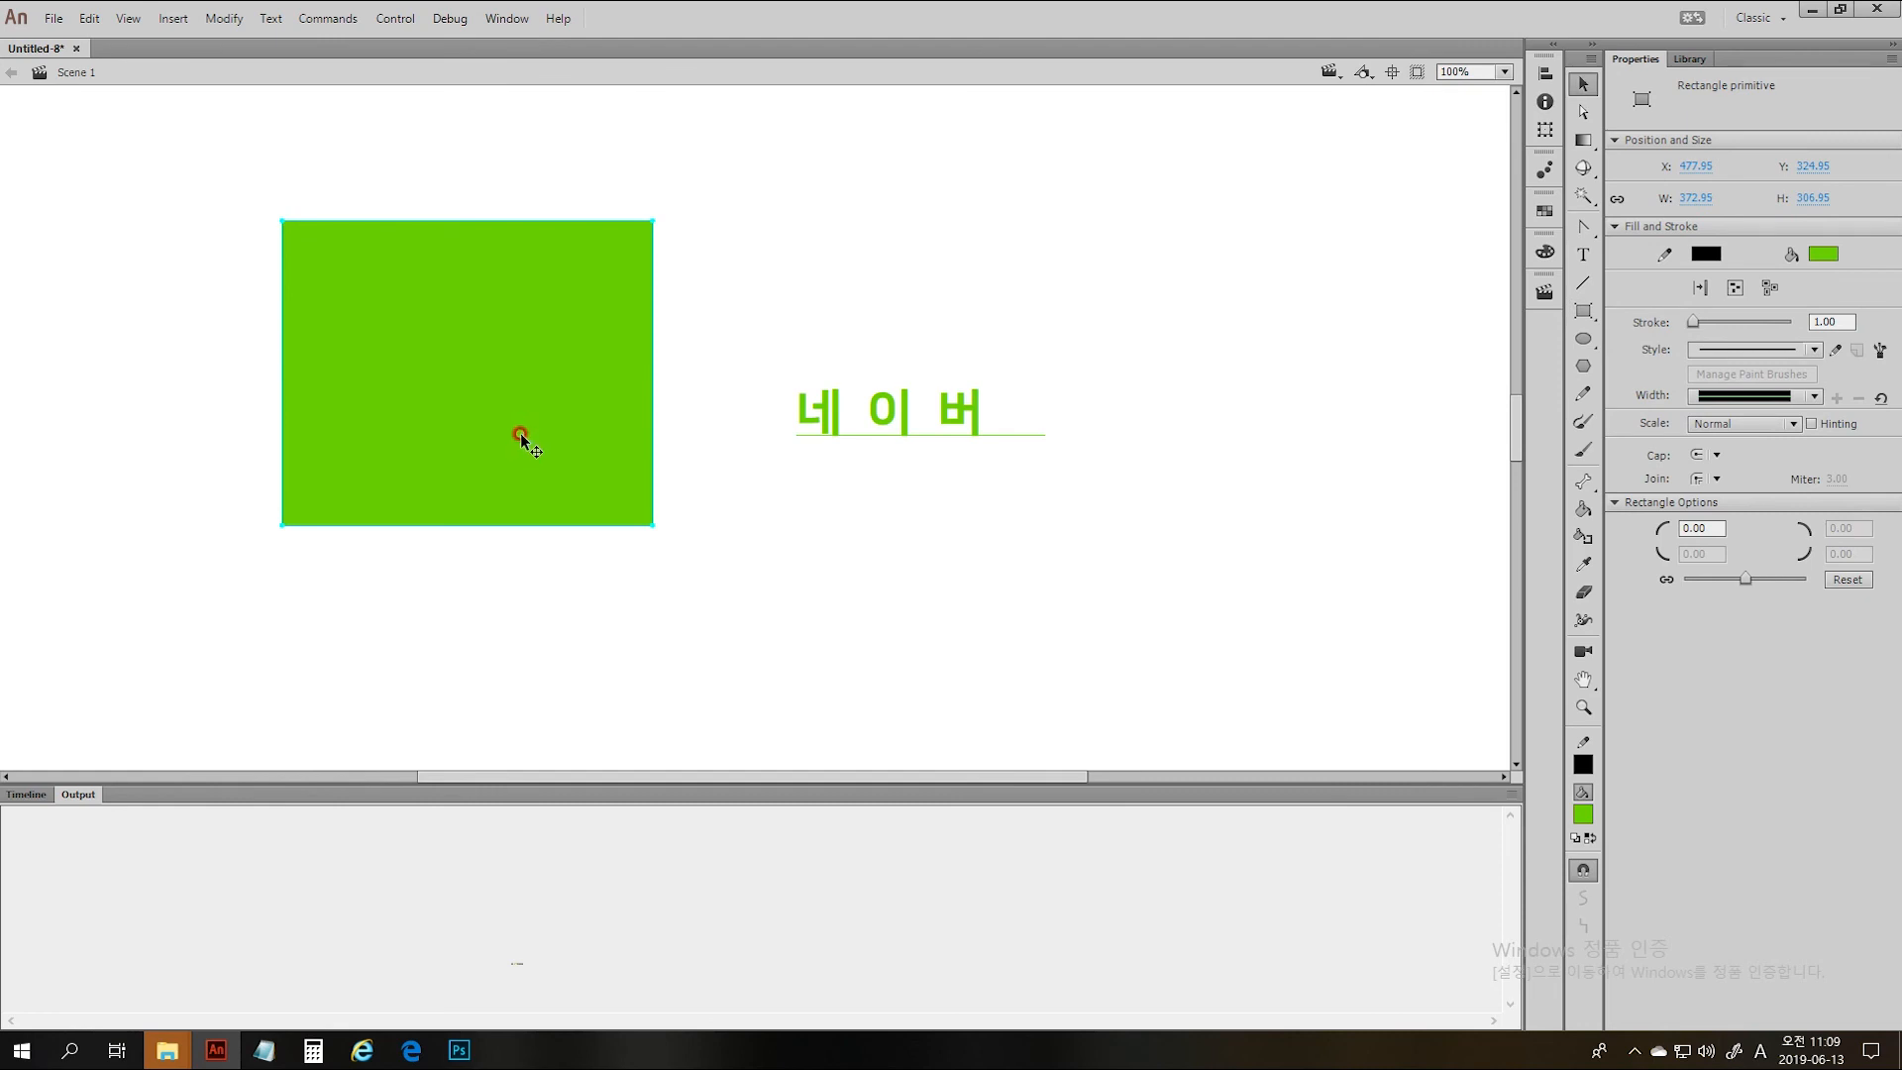
click(1823, 254)
click(1769, 275)
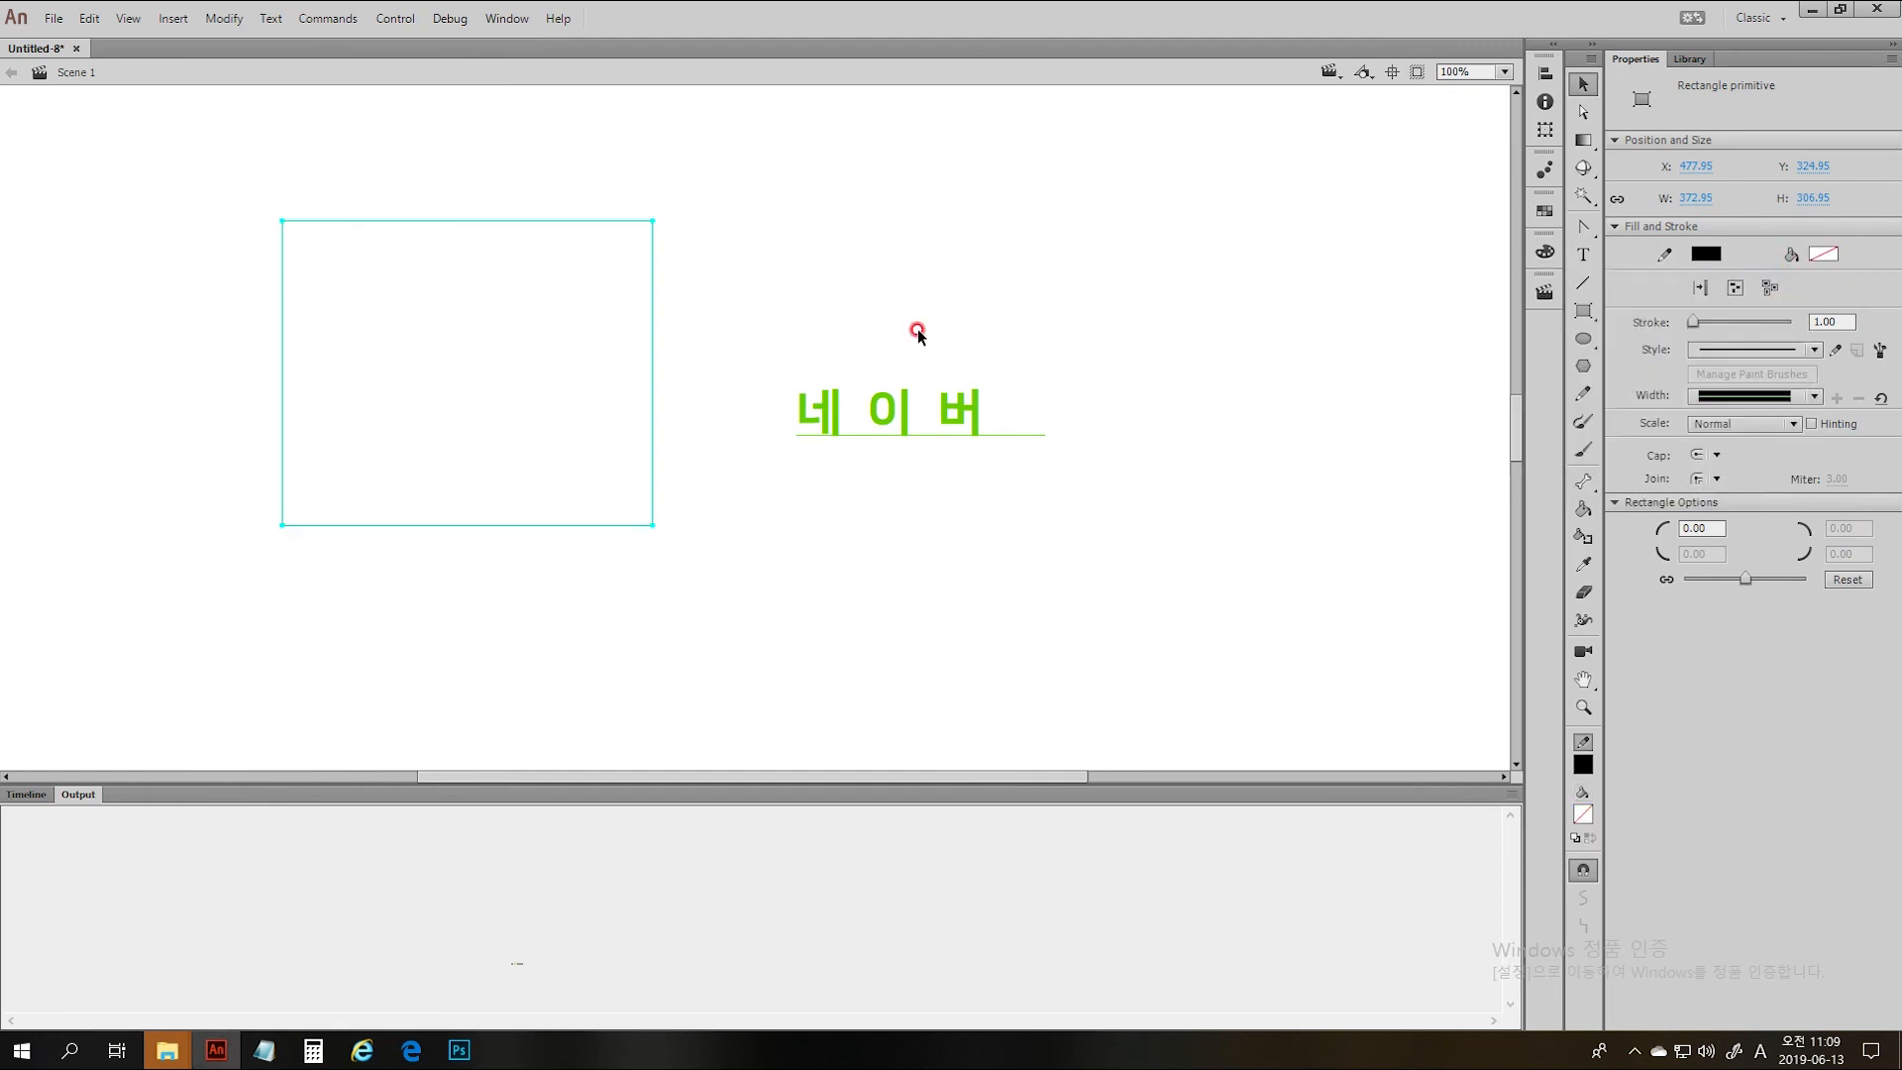
click(693, 563)
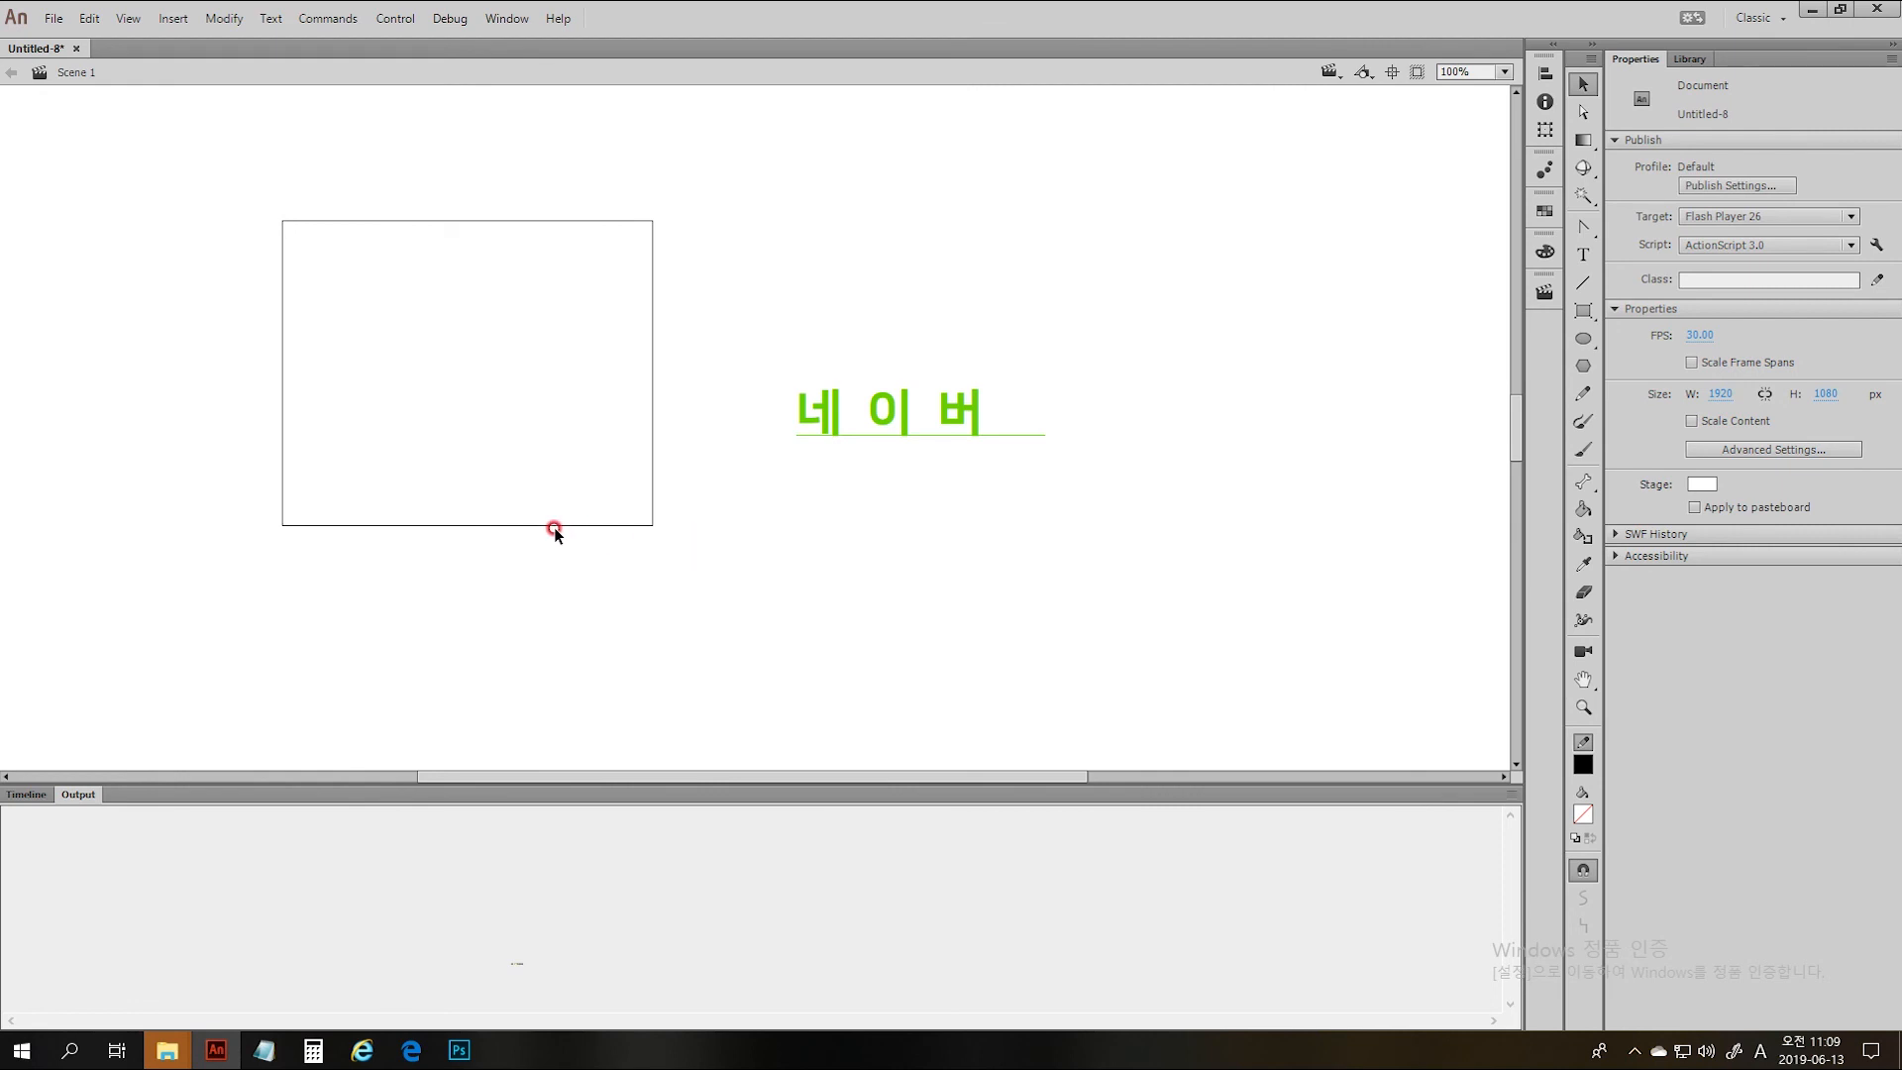
- Divide the rectangle with a horizontal line near mid-height, a vertical line down its lower half, and a second horizontal line across that half
key(n)
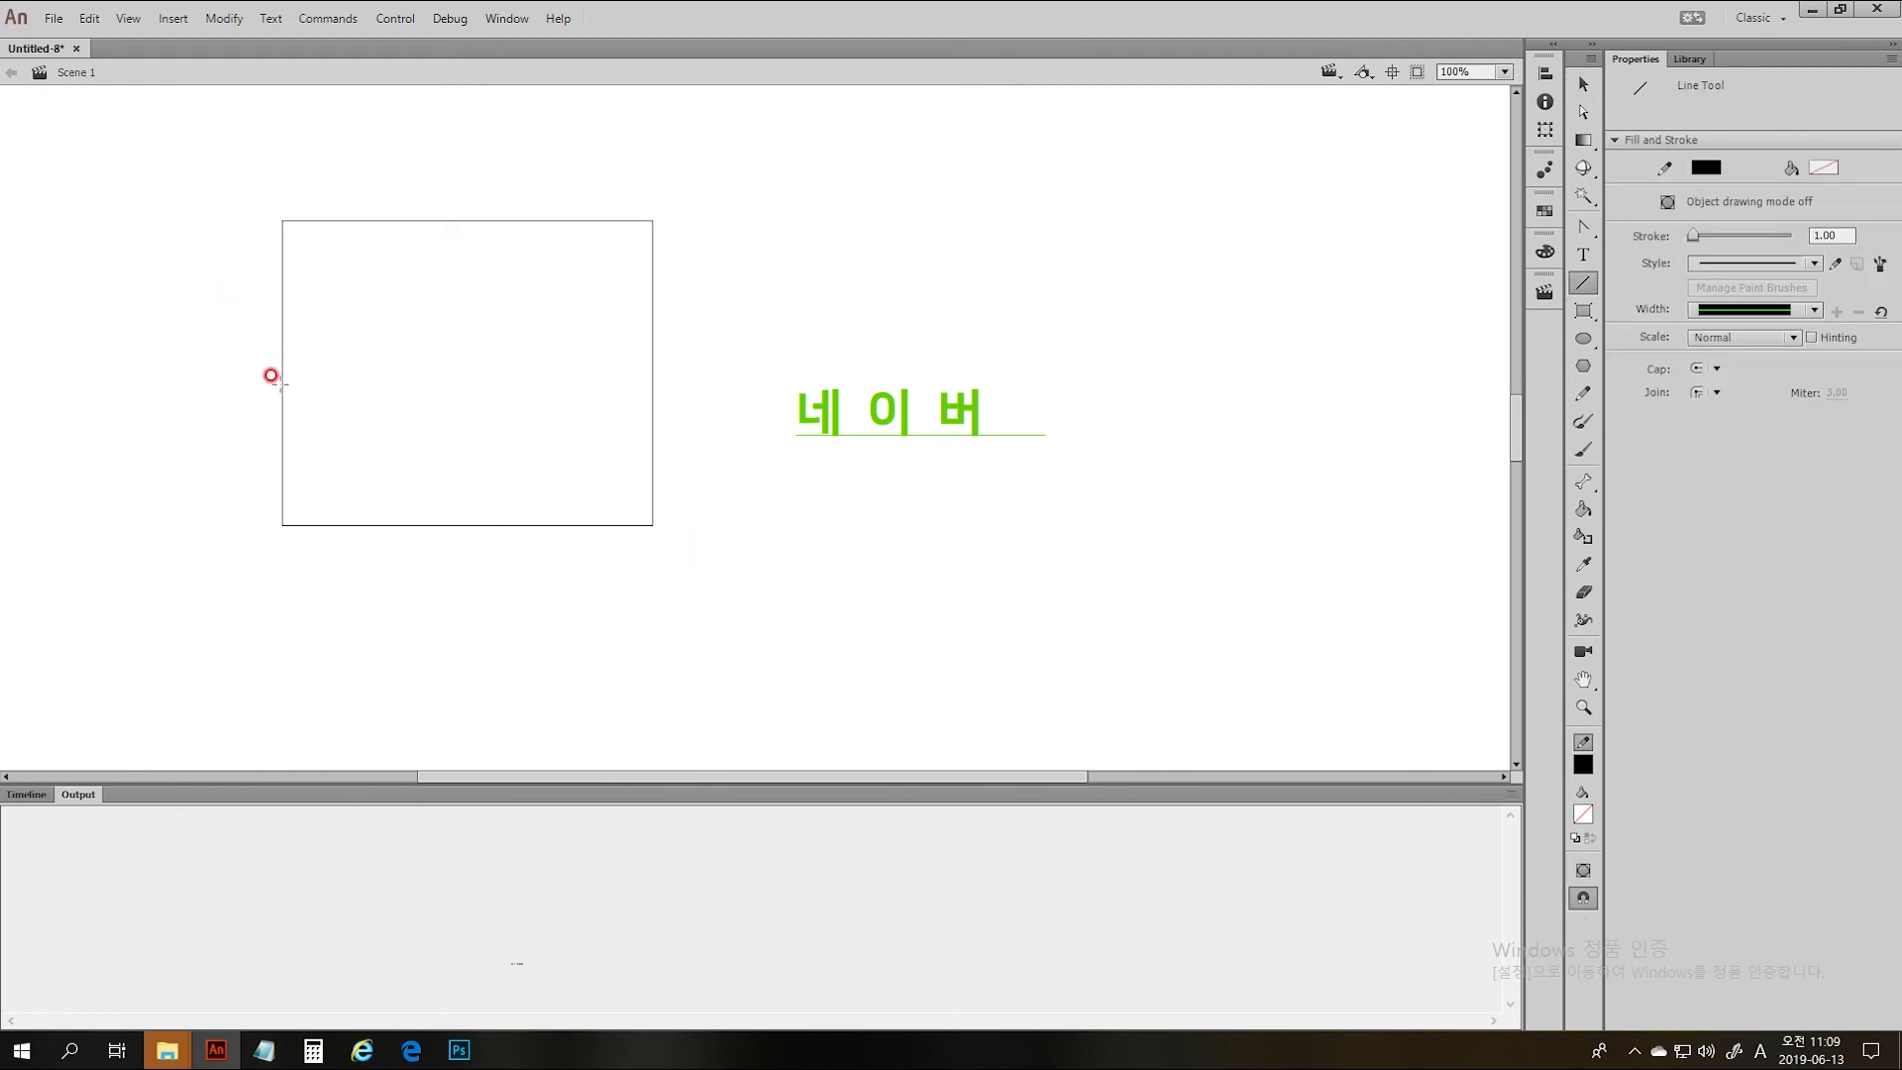
drag(282, 383, 651, 383)
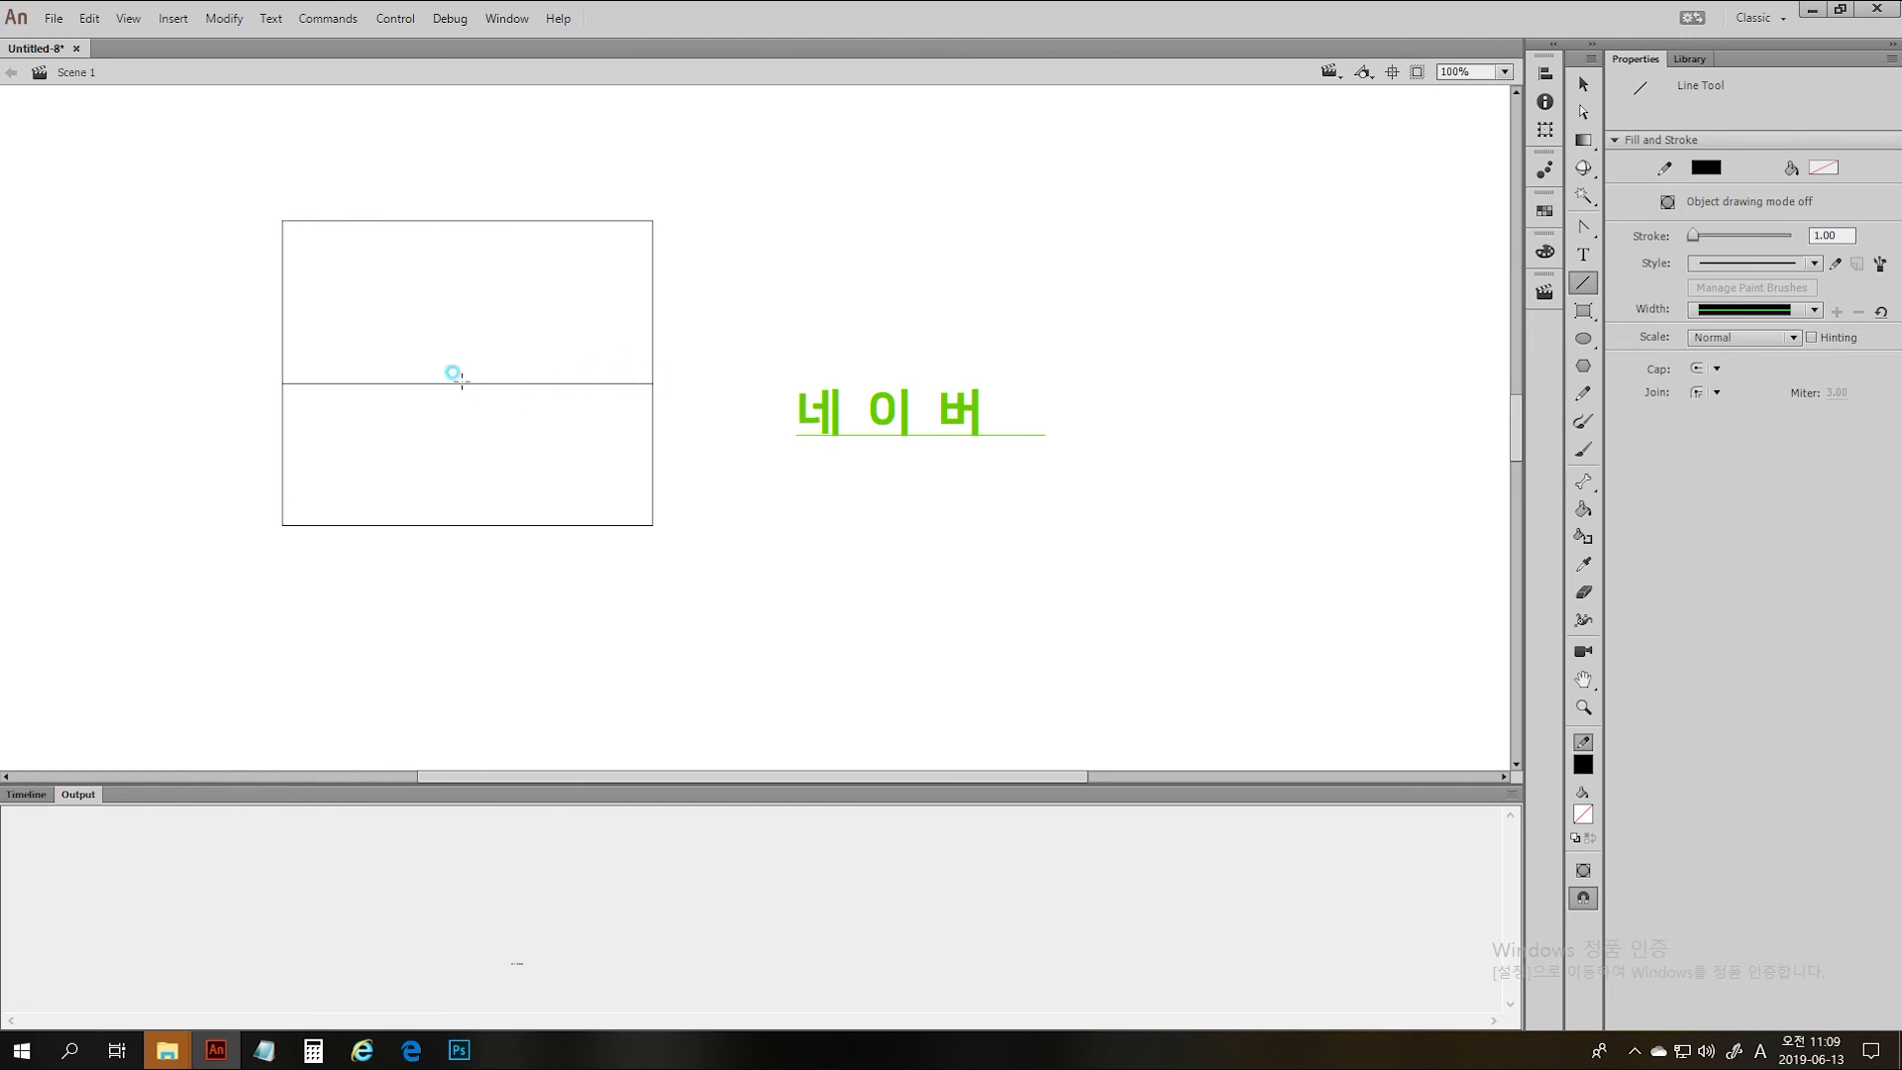
drag(467, 383, 443, 522)
drag(281, 465, 646, 467)
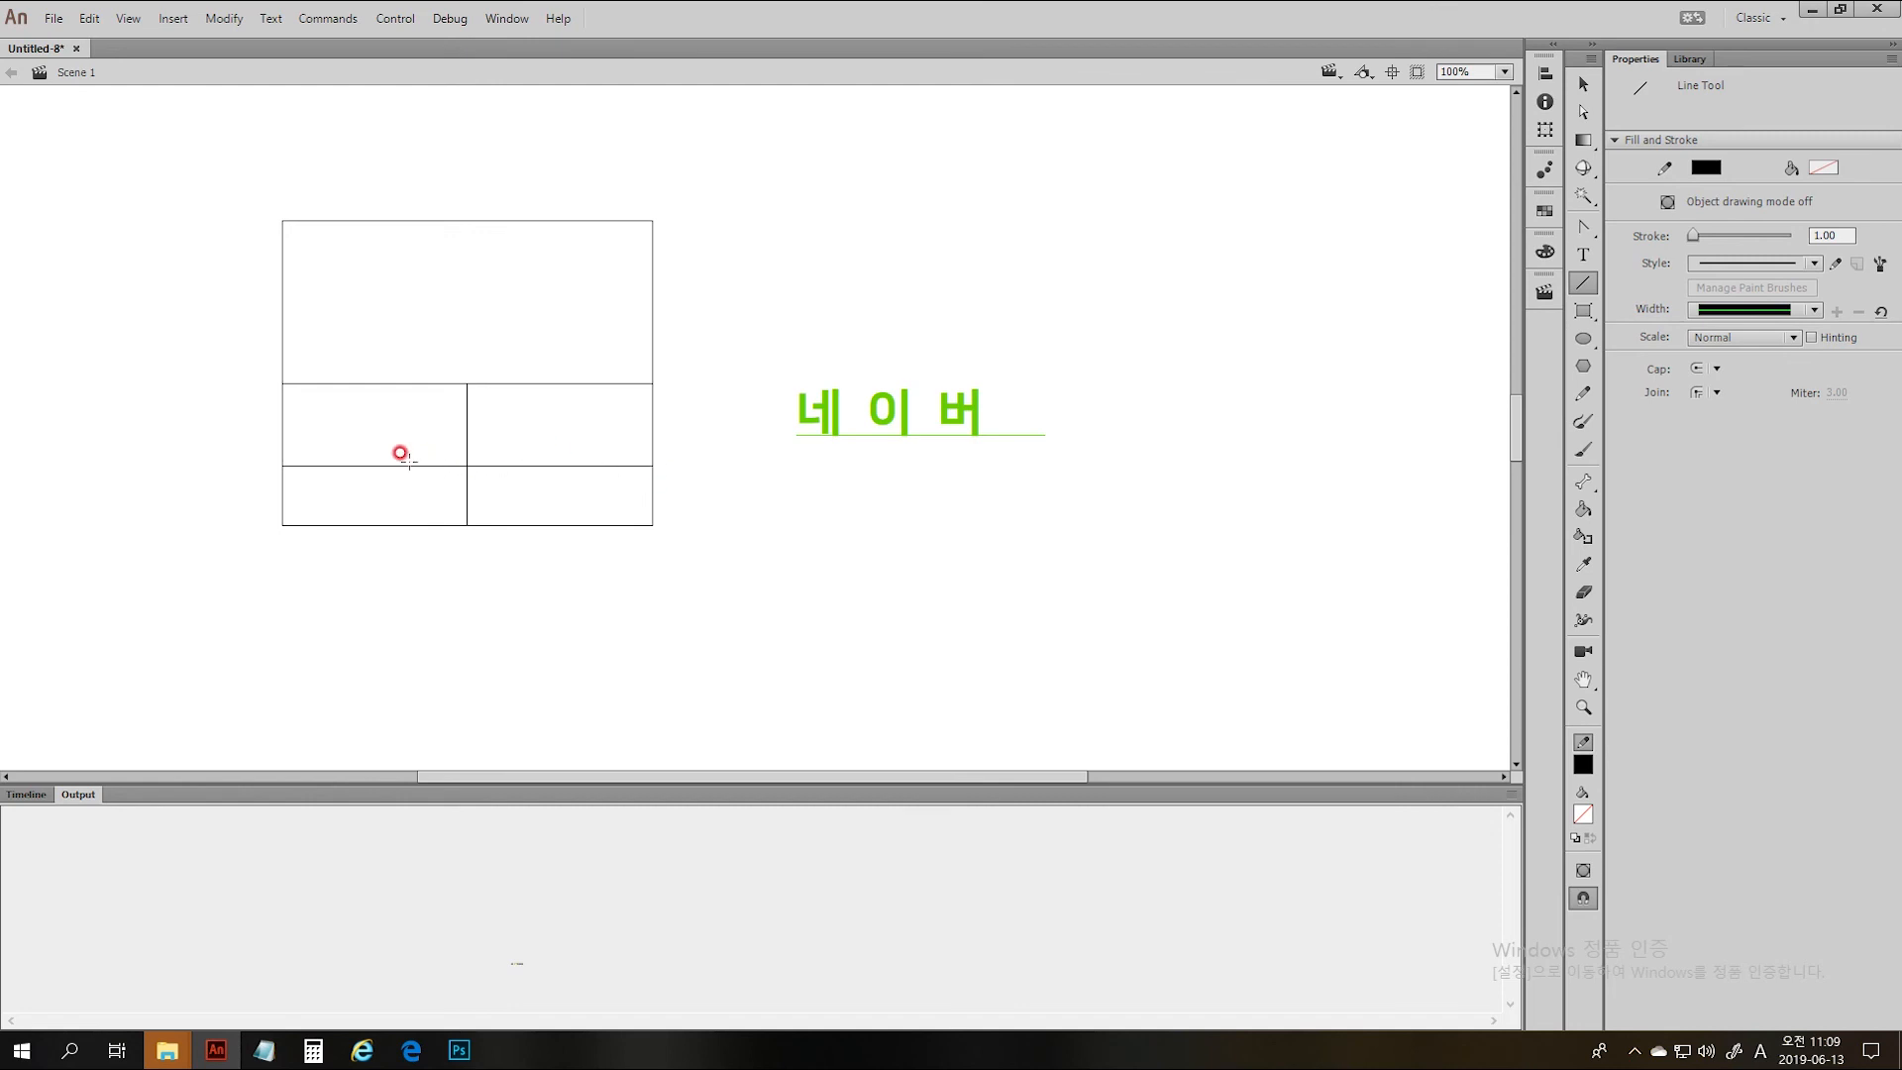
- Move the 네이버 text into the rectangle's lower-left cell and scale it down to about 118 px wide
key(v)
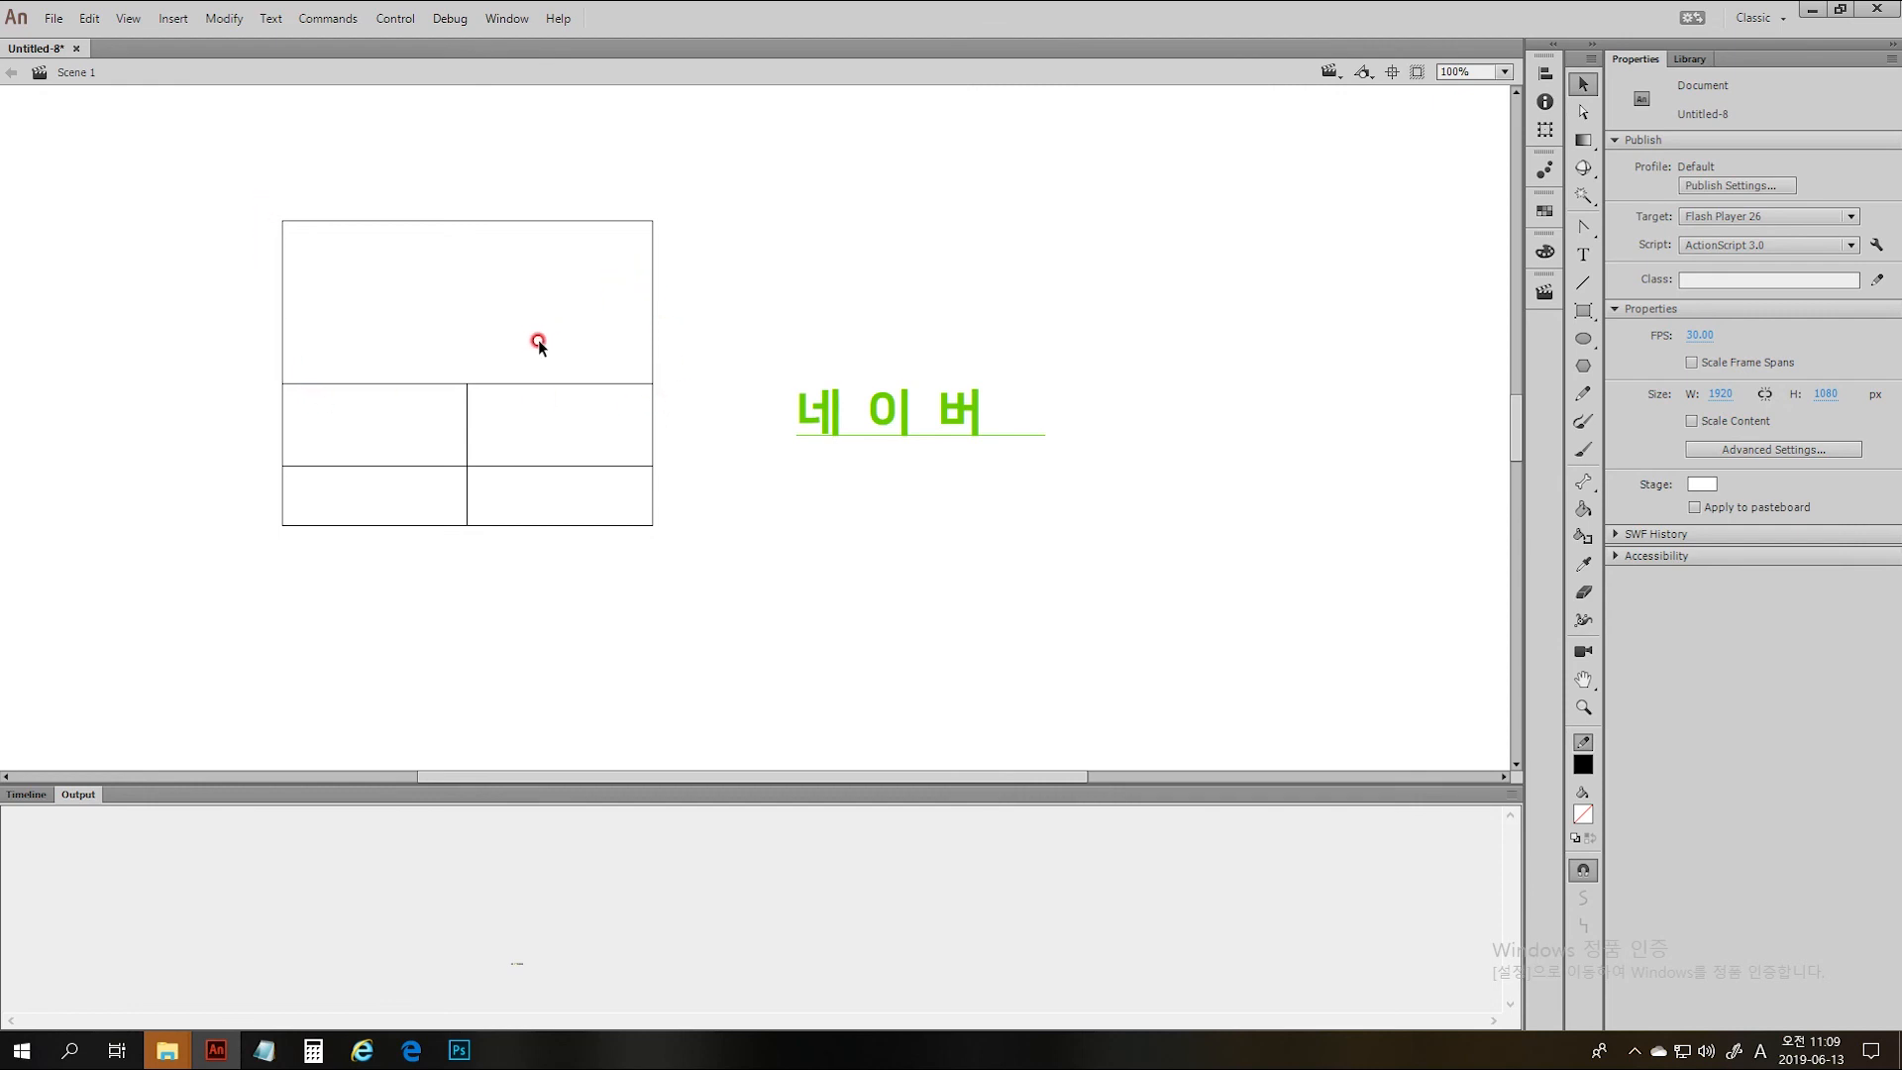
click(960, 430)
drag(900, 406, 393, 490)
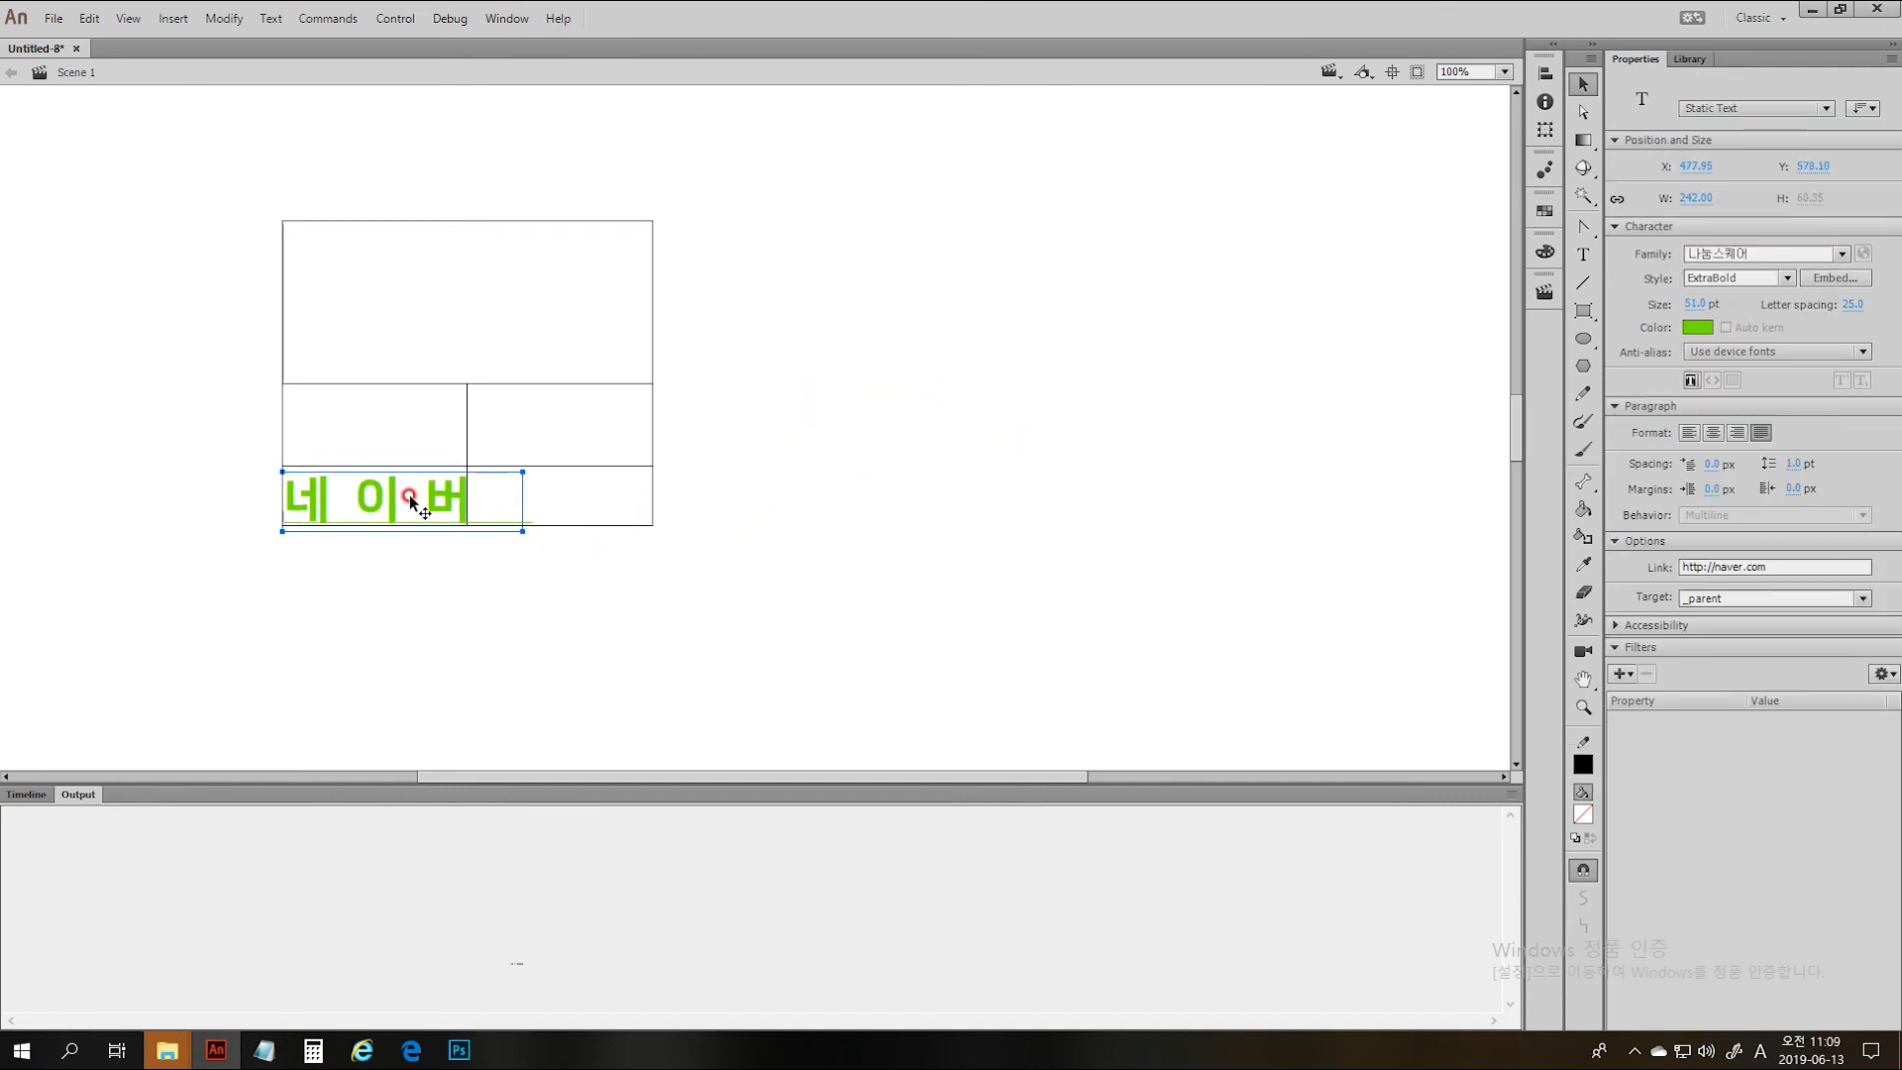
key(q)
drag(520, 528, 400, 501)
click(401, 558)
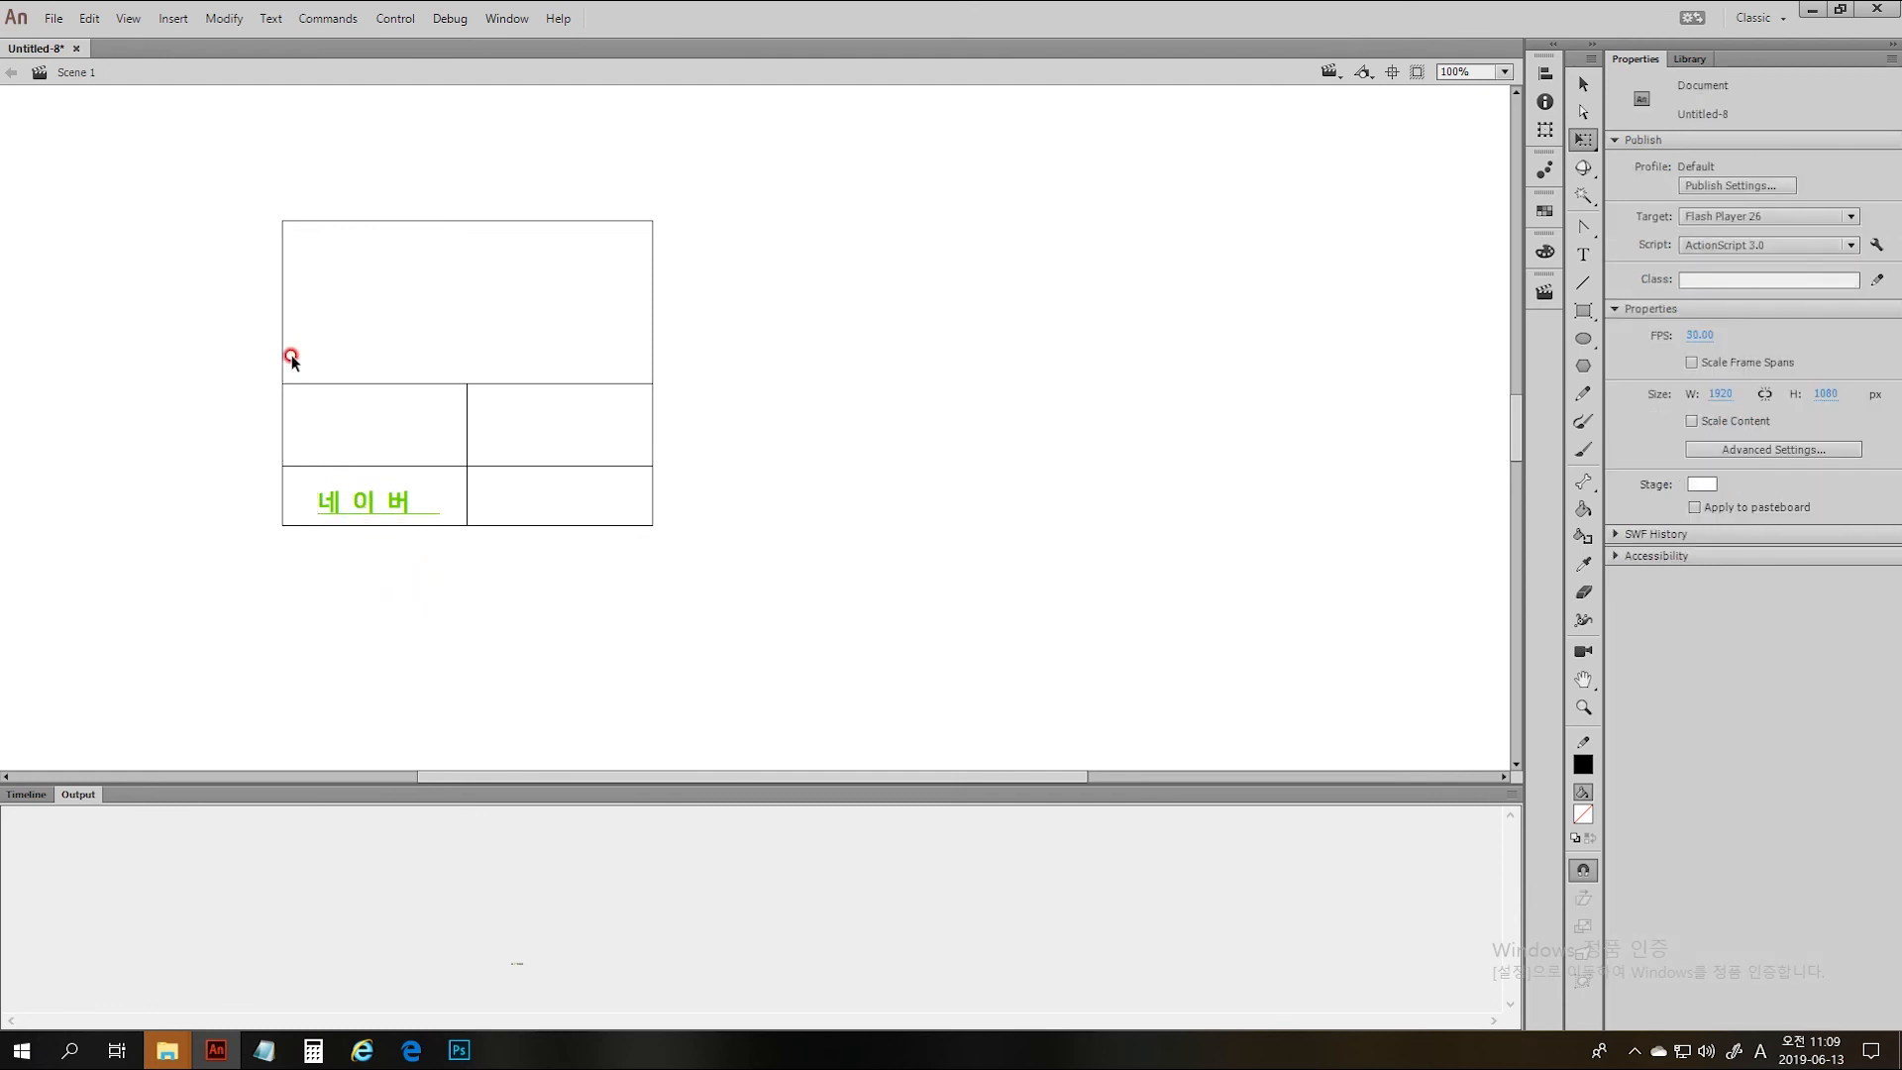
- Set the 네이버 text's link target to _top
click(370, 503)
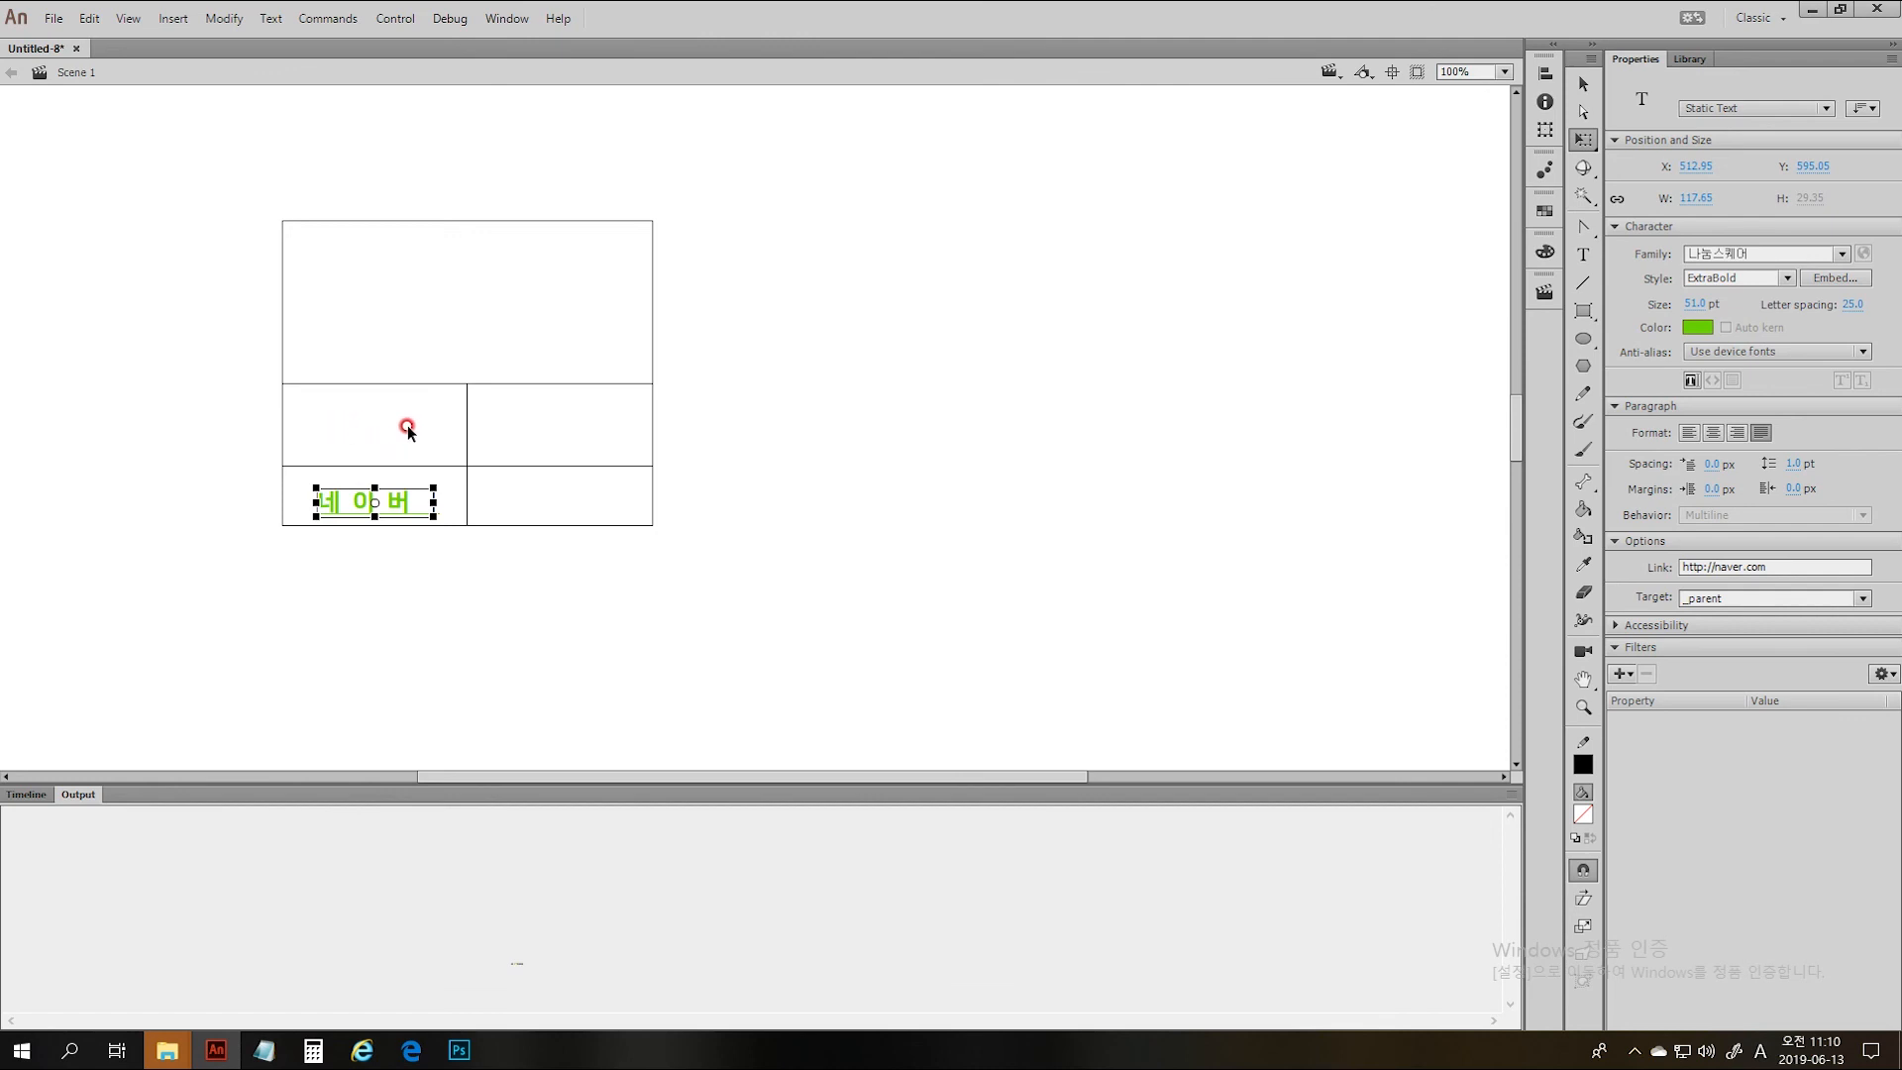
click(1863, 600)
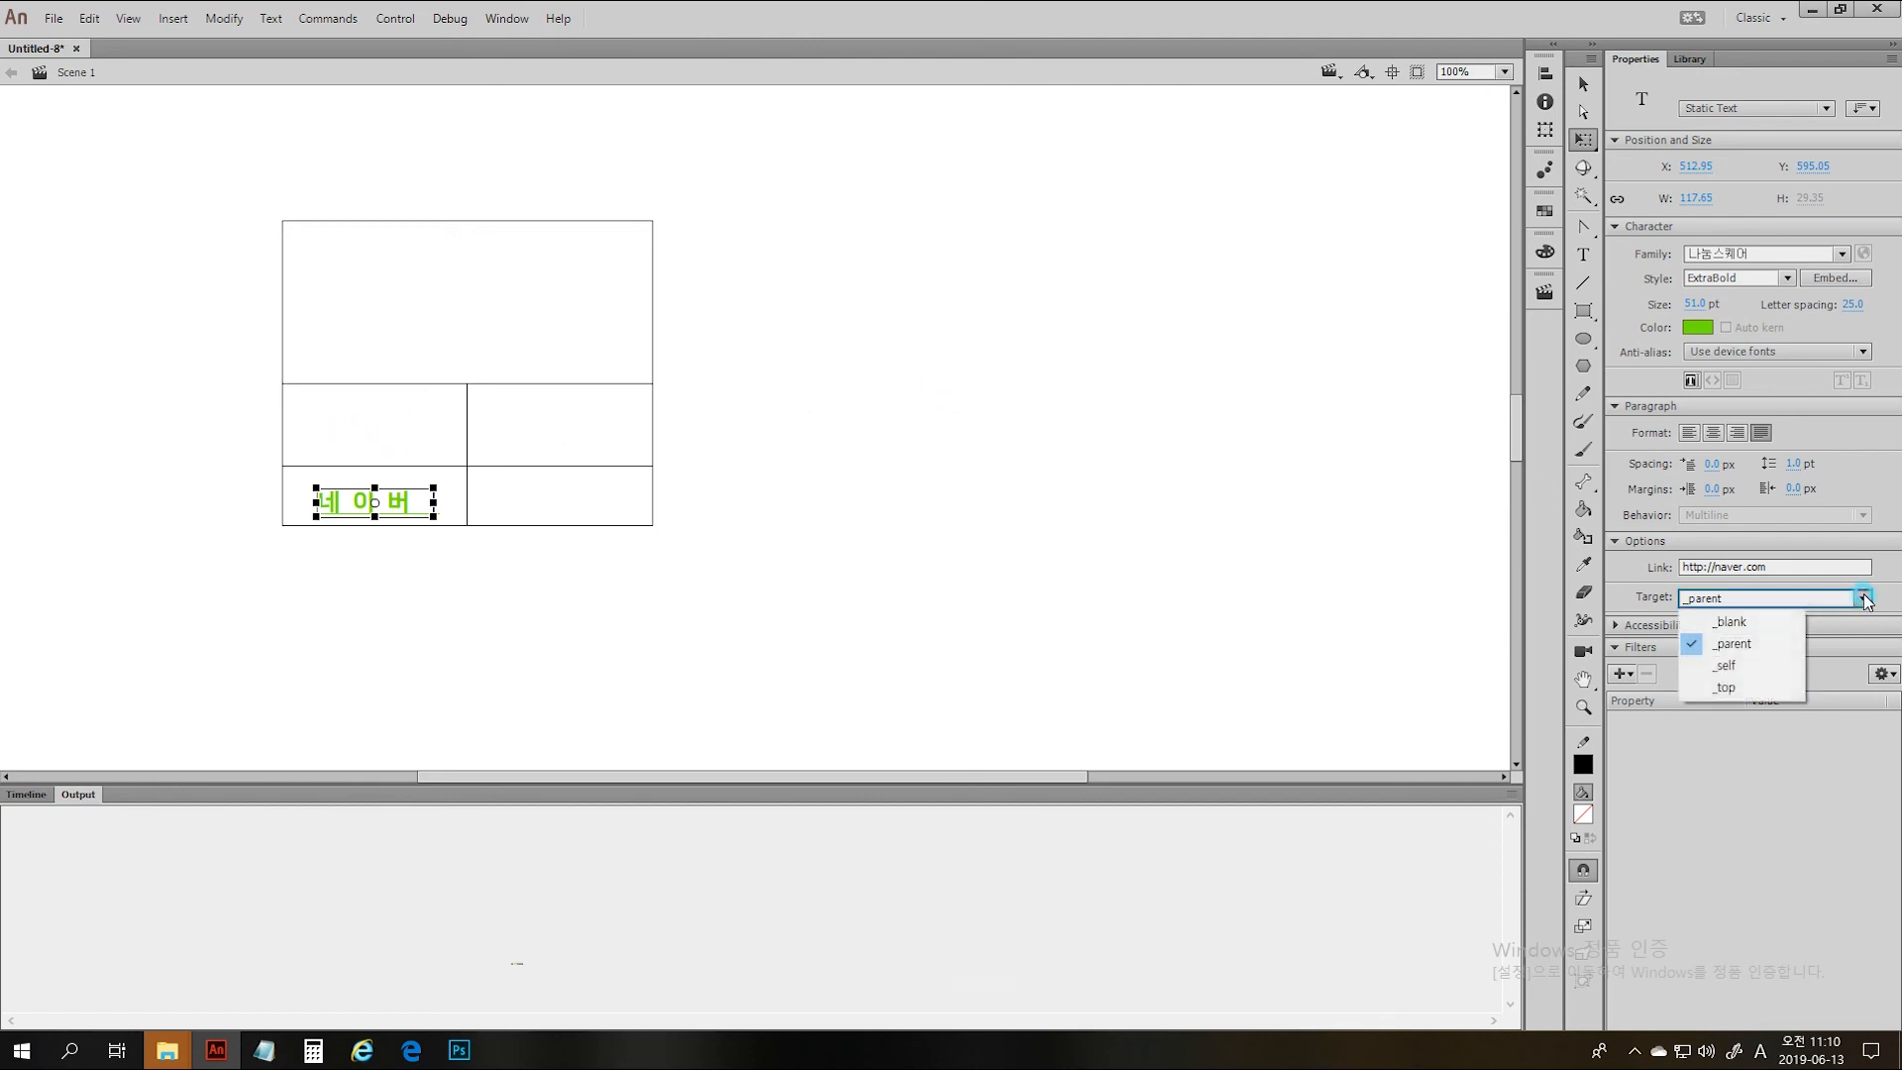
click(1725, 687)
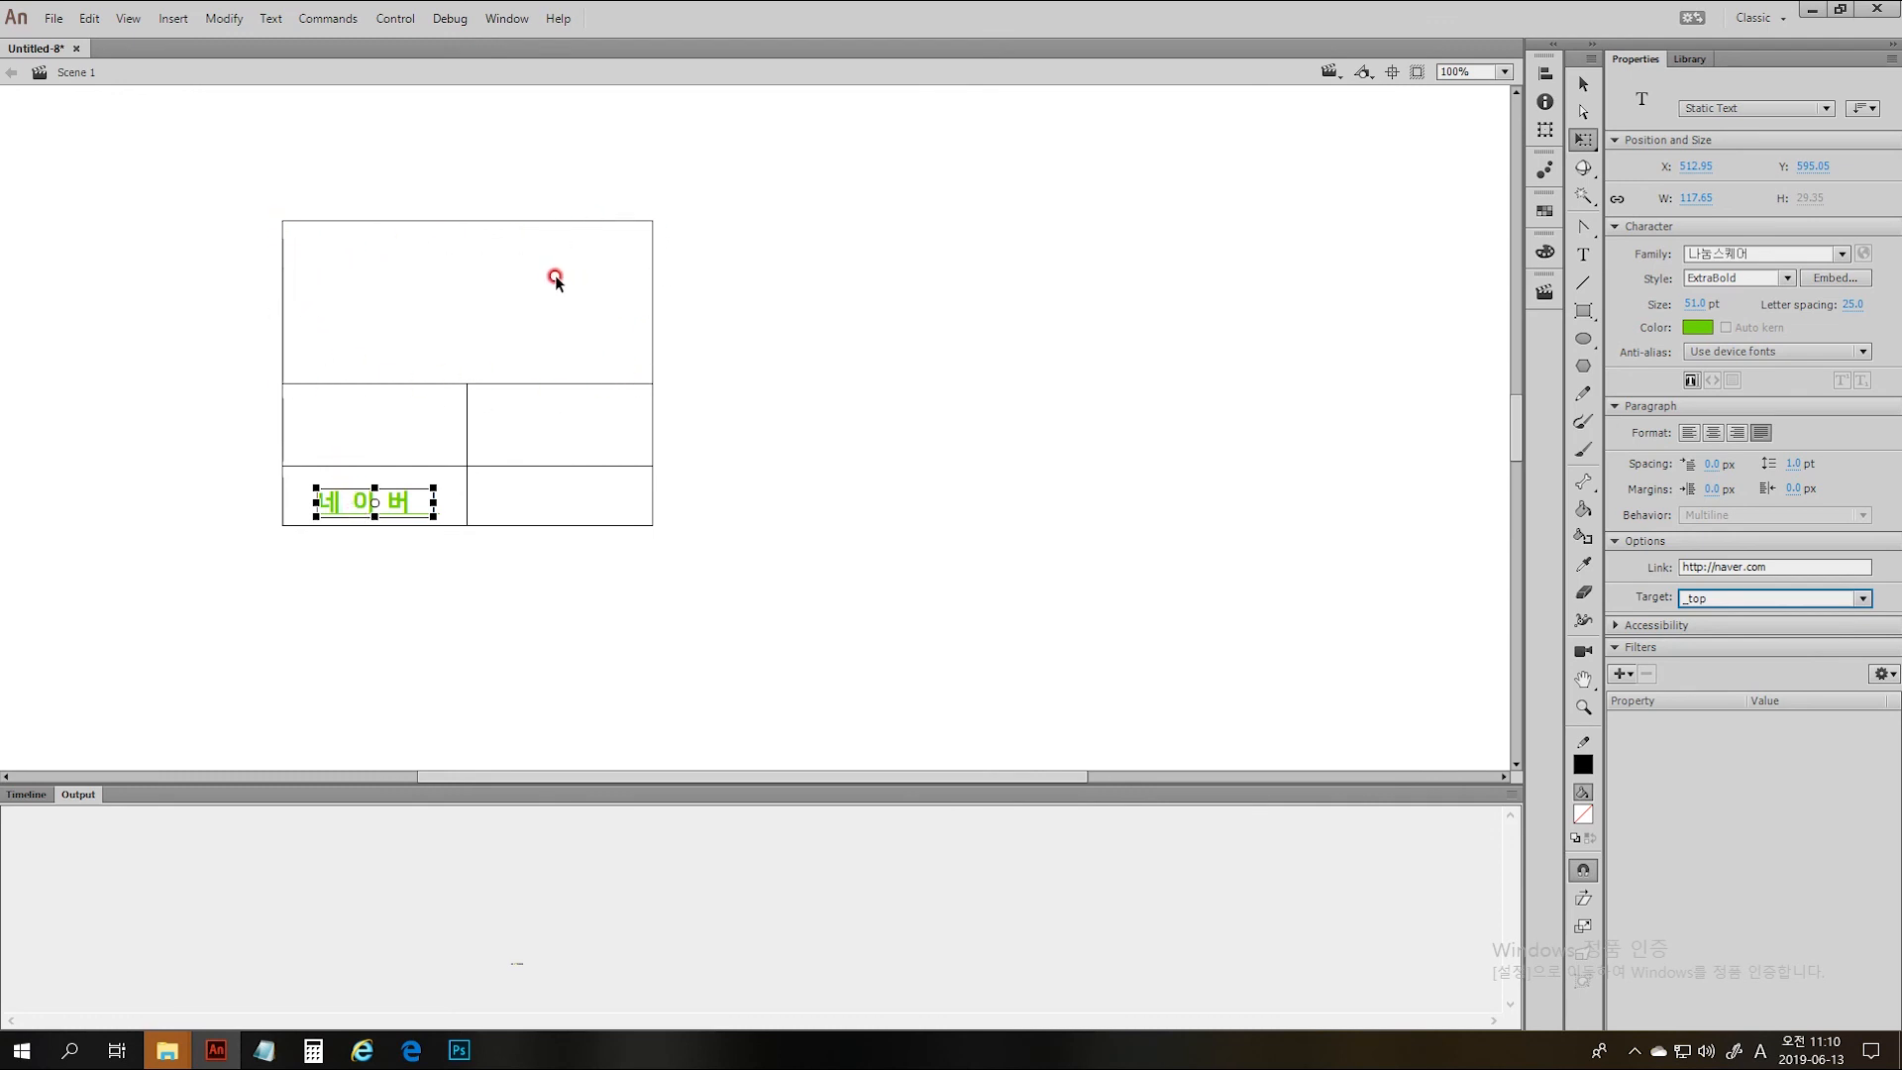
click(1044, 513)
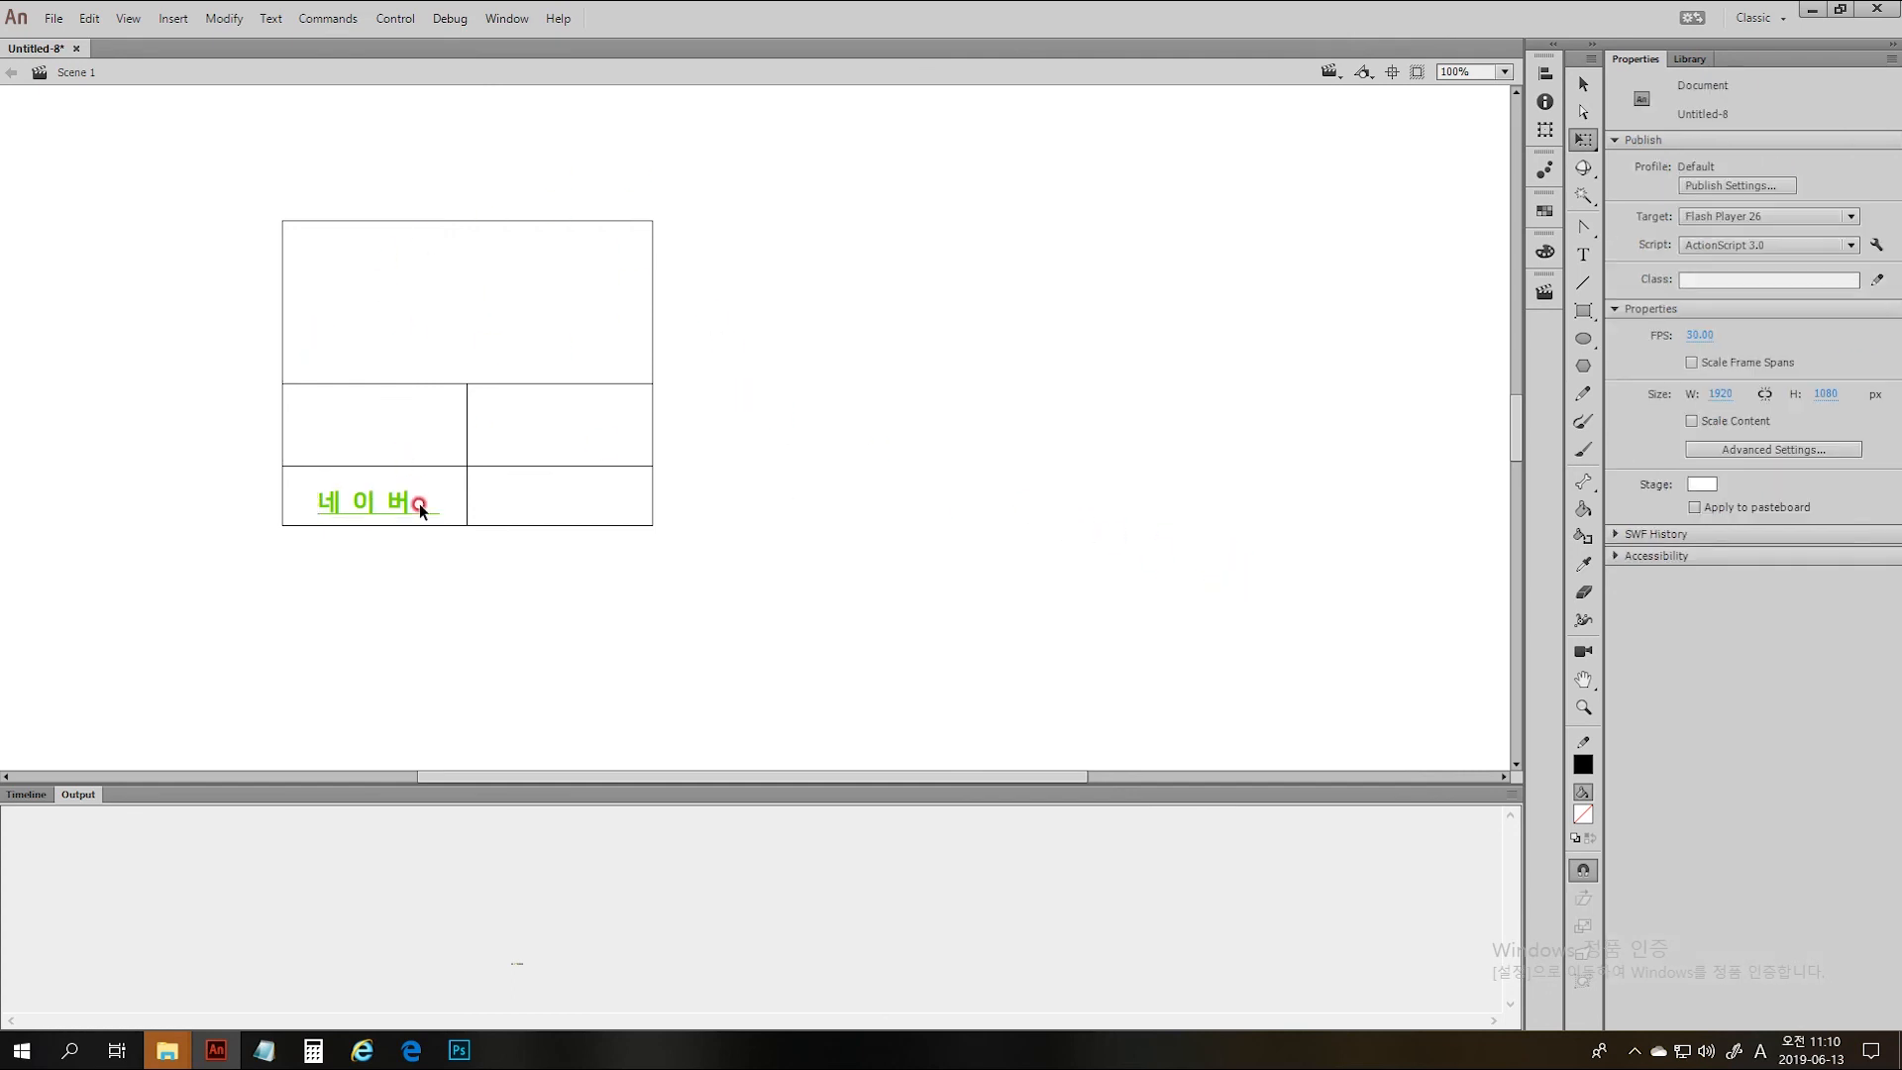
- Set the 네이버 text's link target back to _blank
click(391, 507)
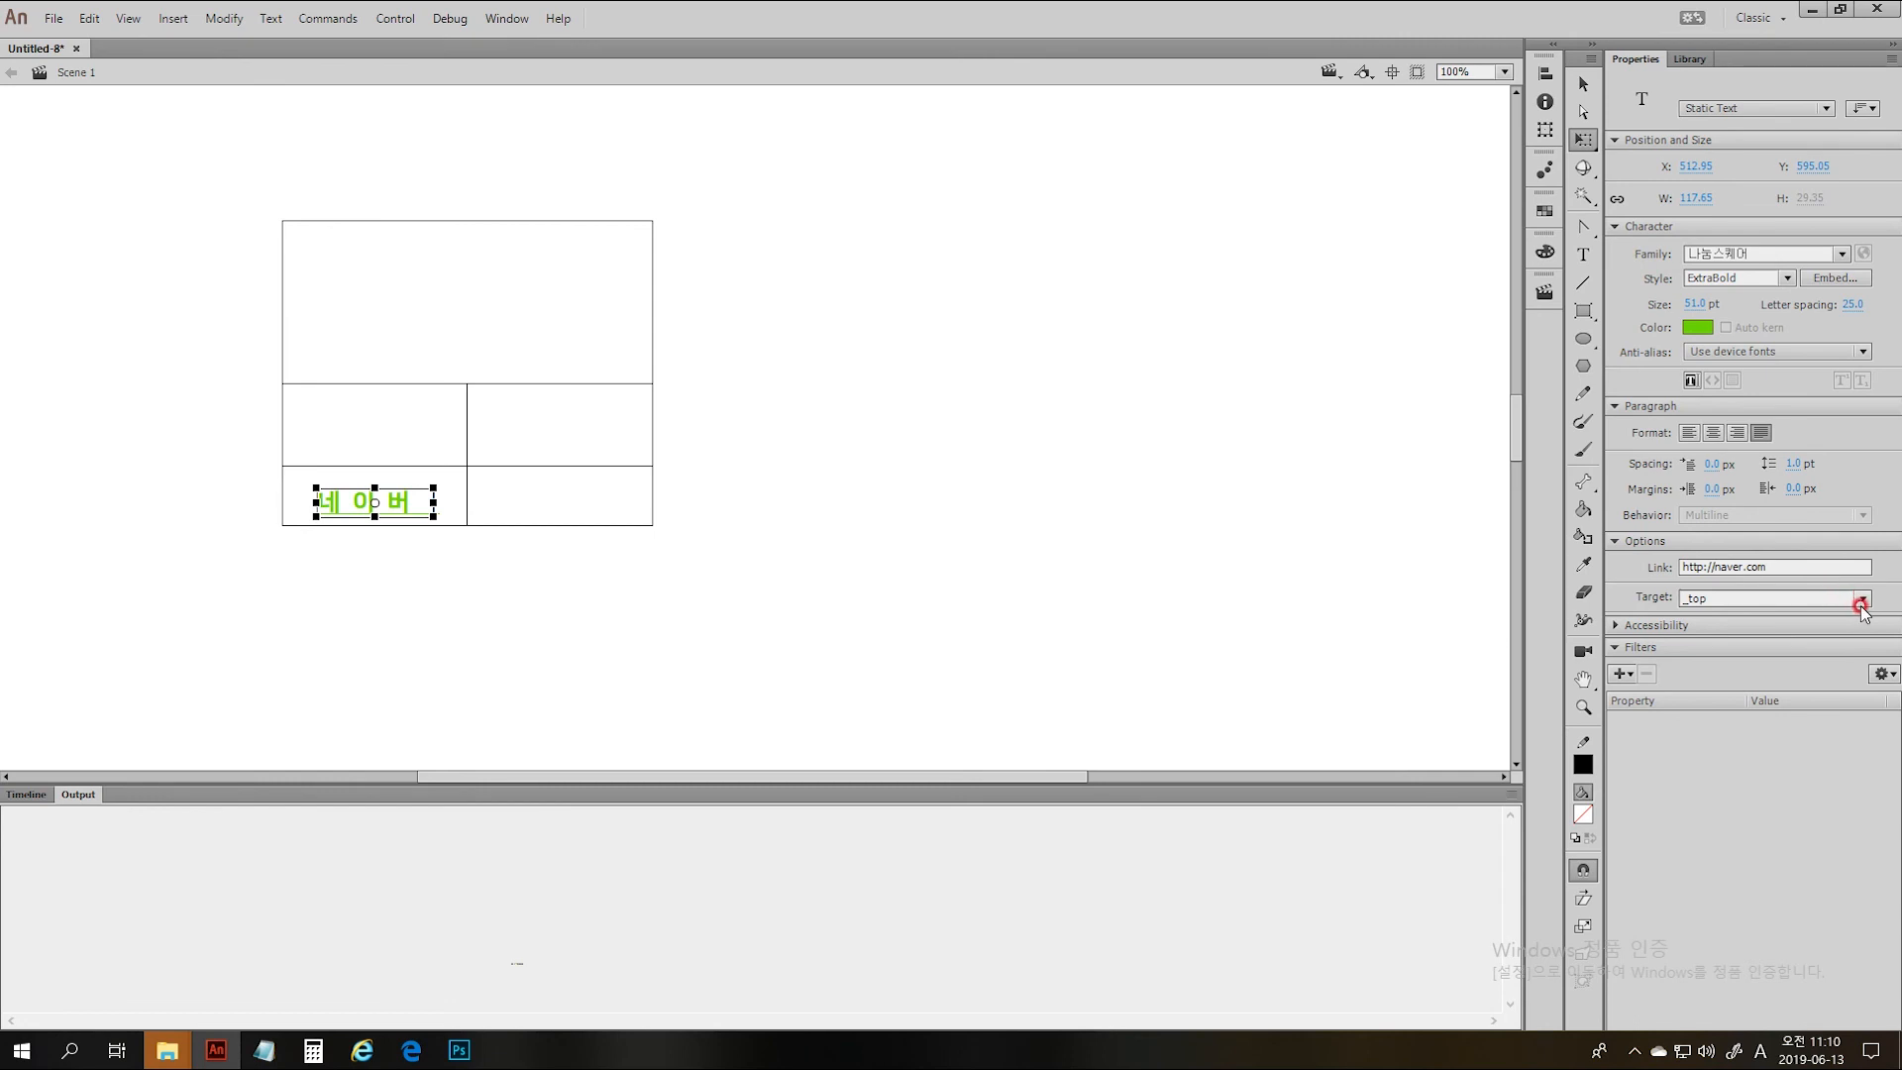
click(1860, 602)
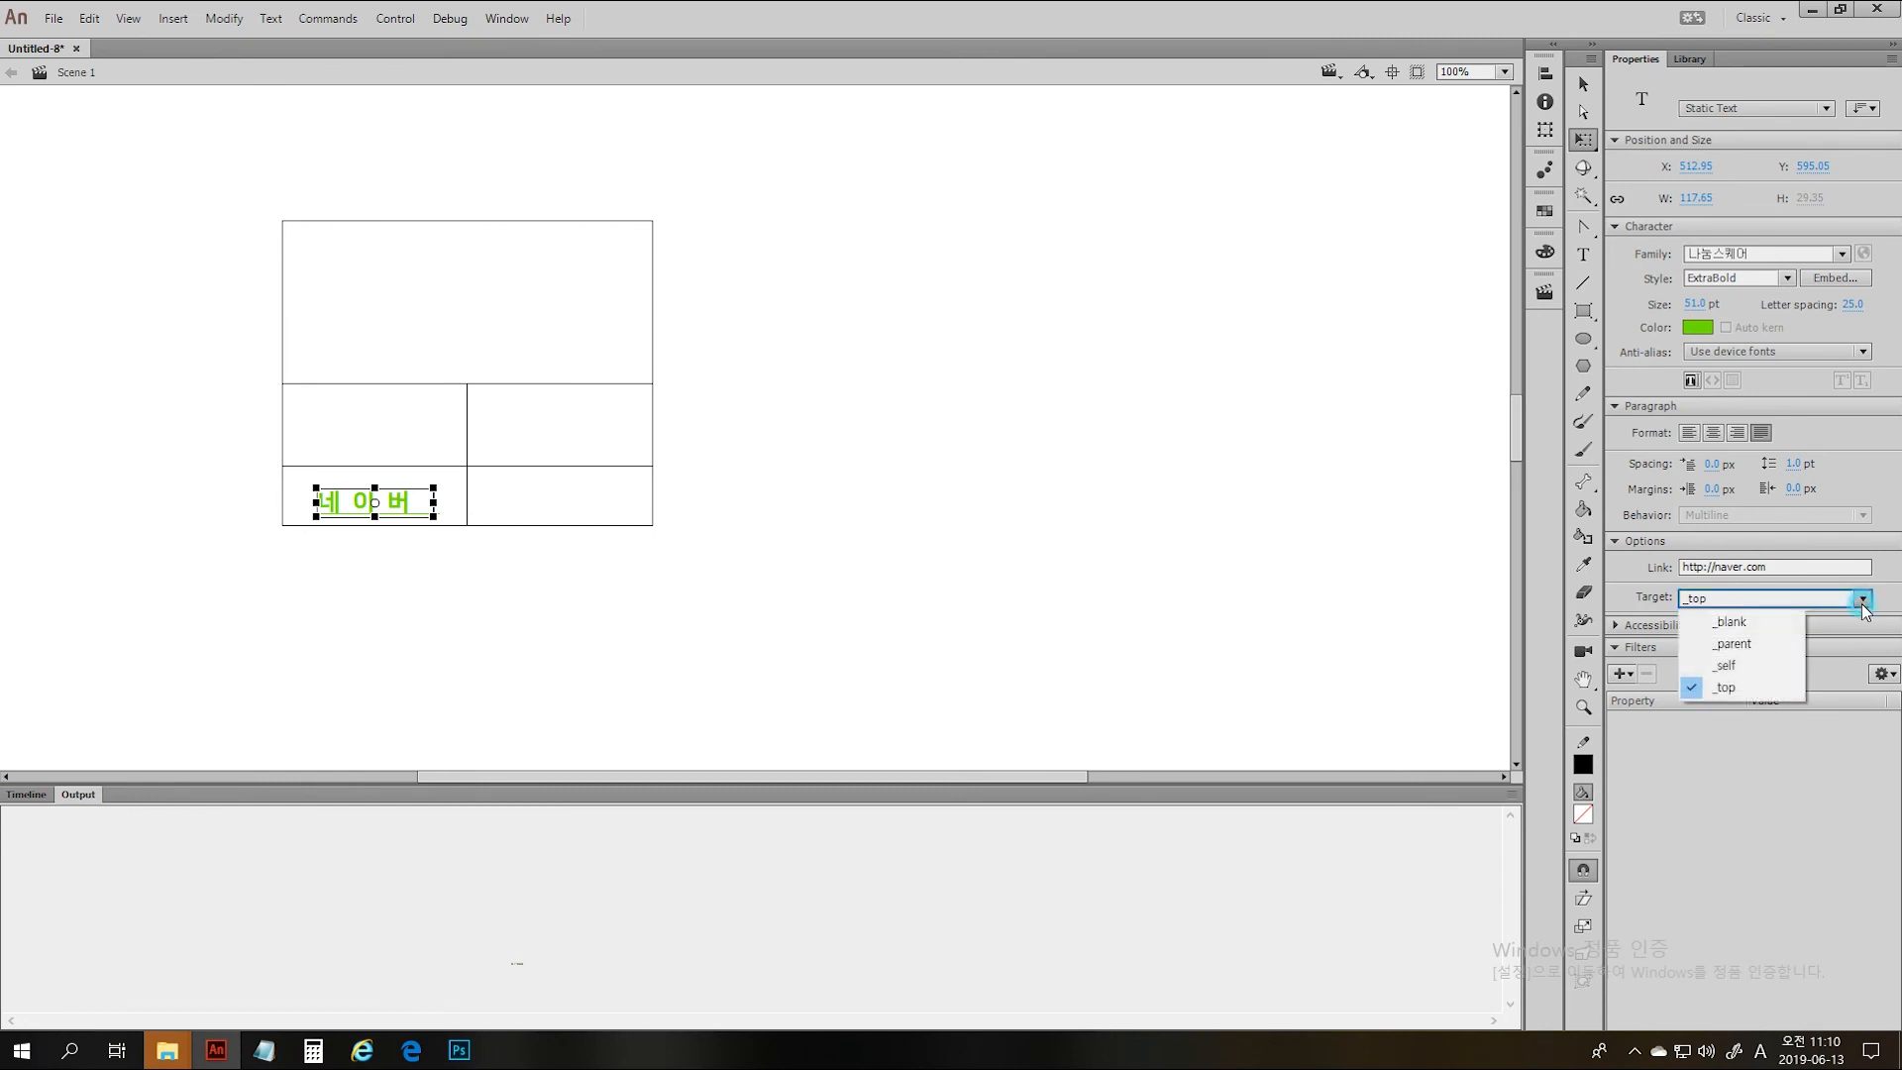
click(1731, 624)
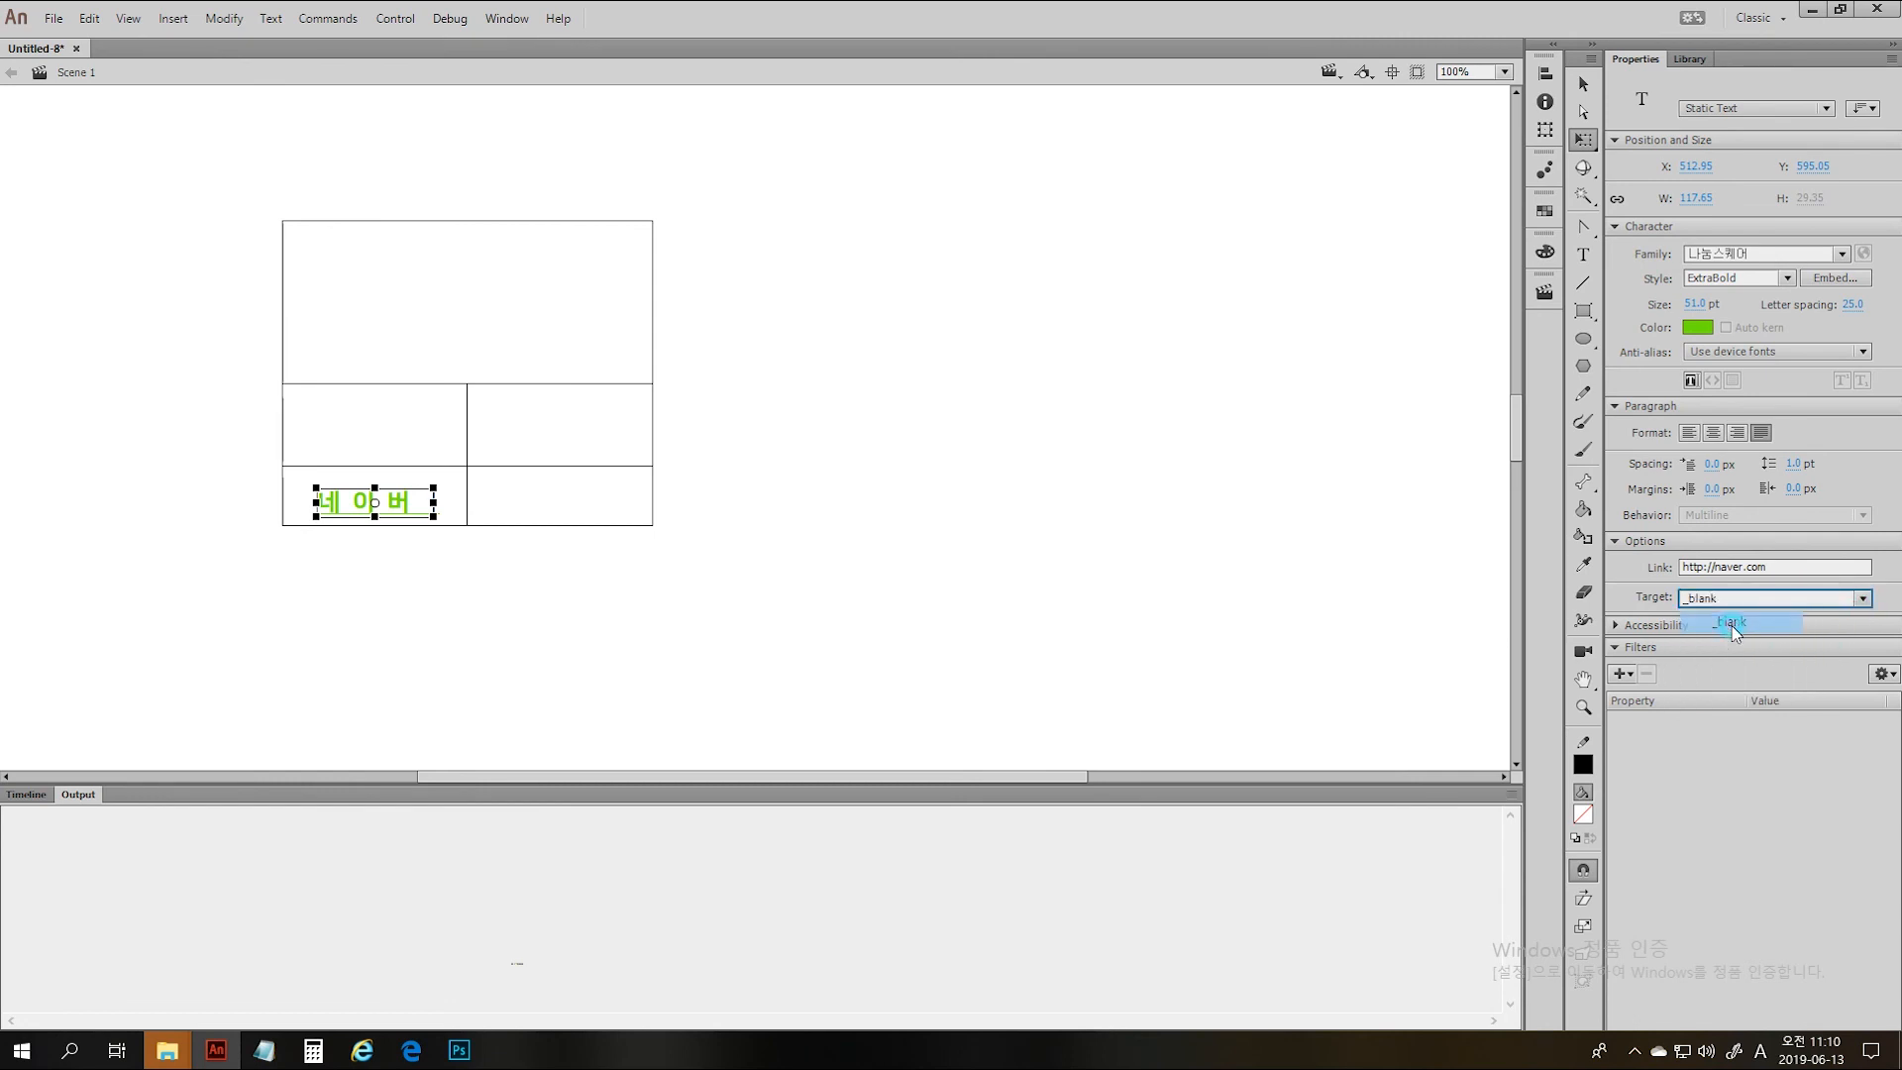
click(1470, 628)
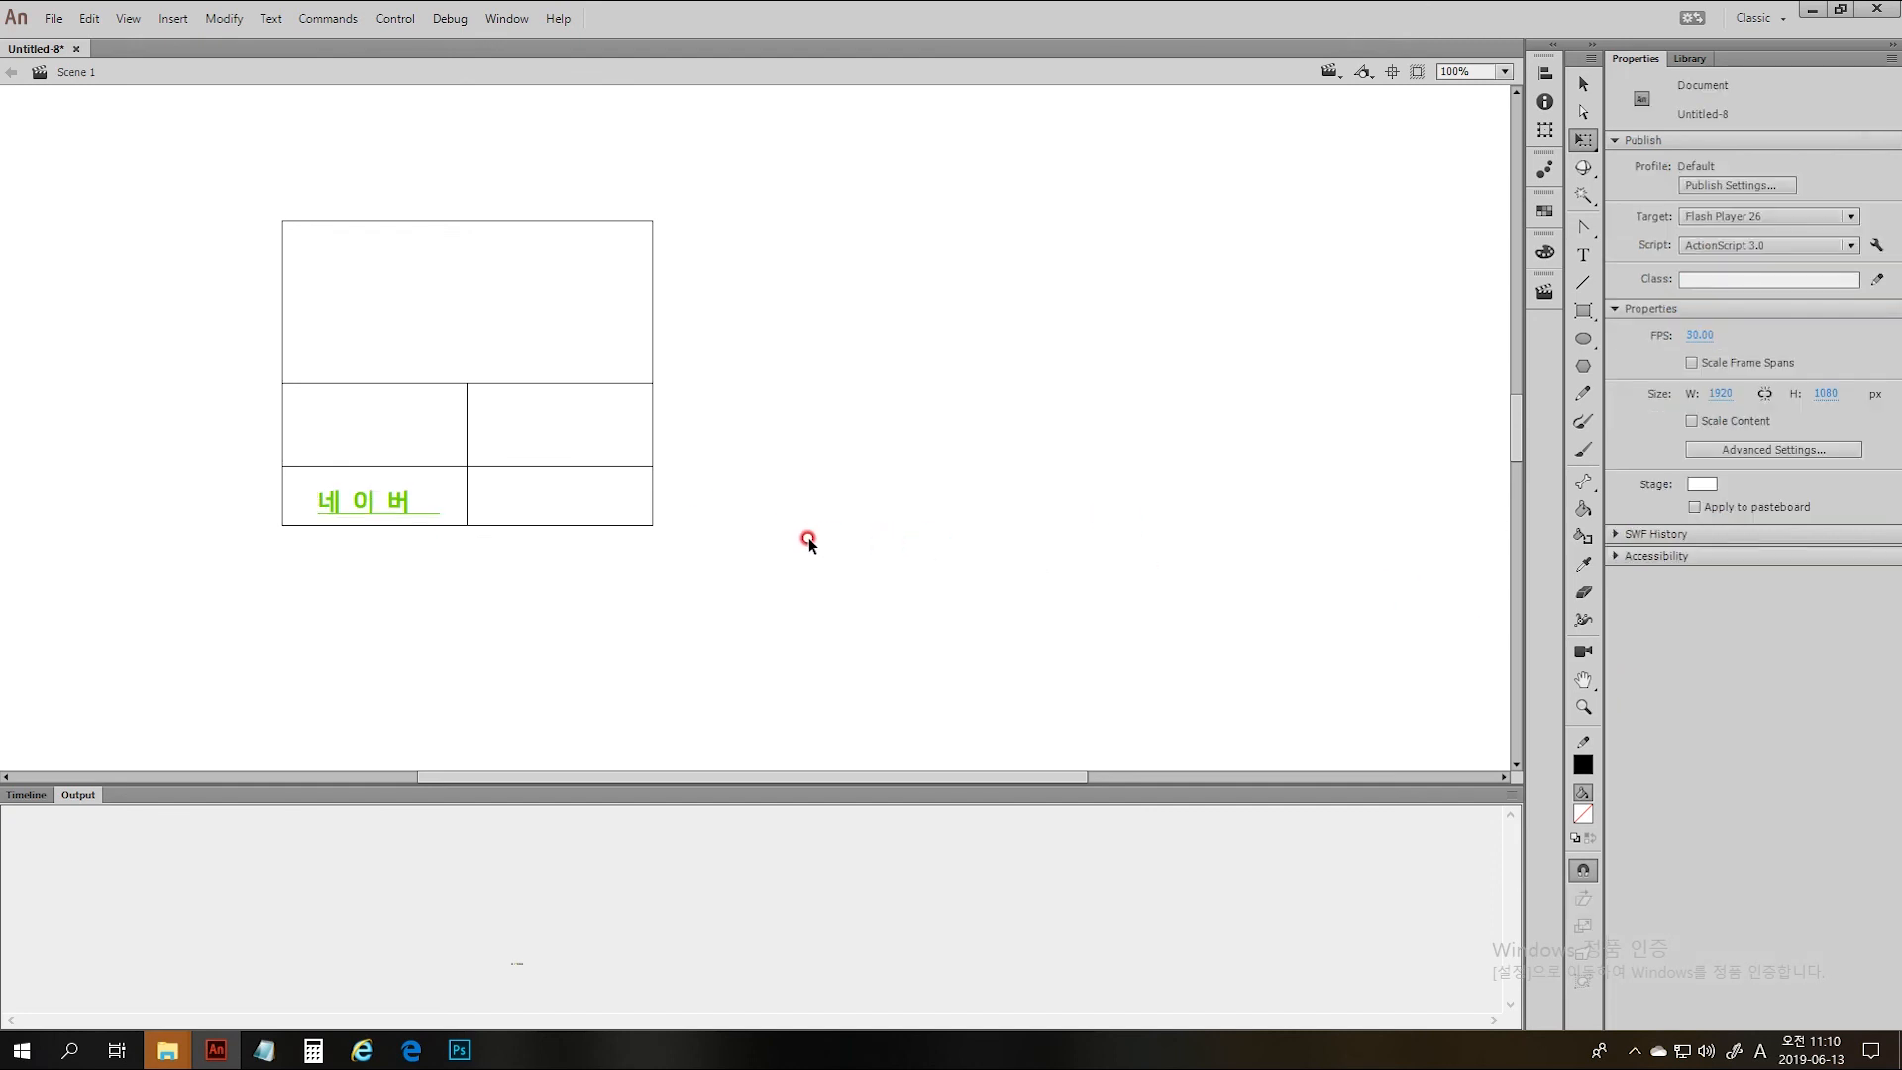
- Expand the document's SWF History and review the 네이버 text's remaining accessibility and filter properties
click(1608, 535)
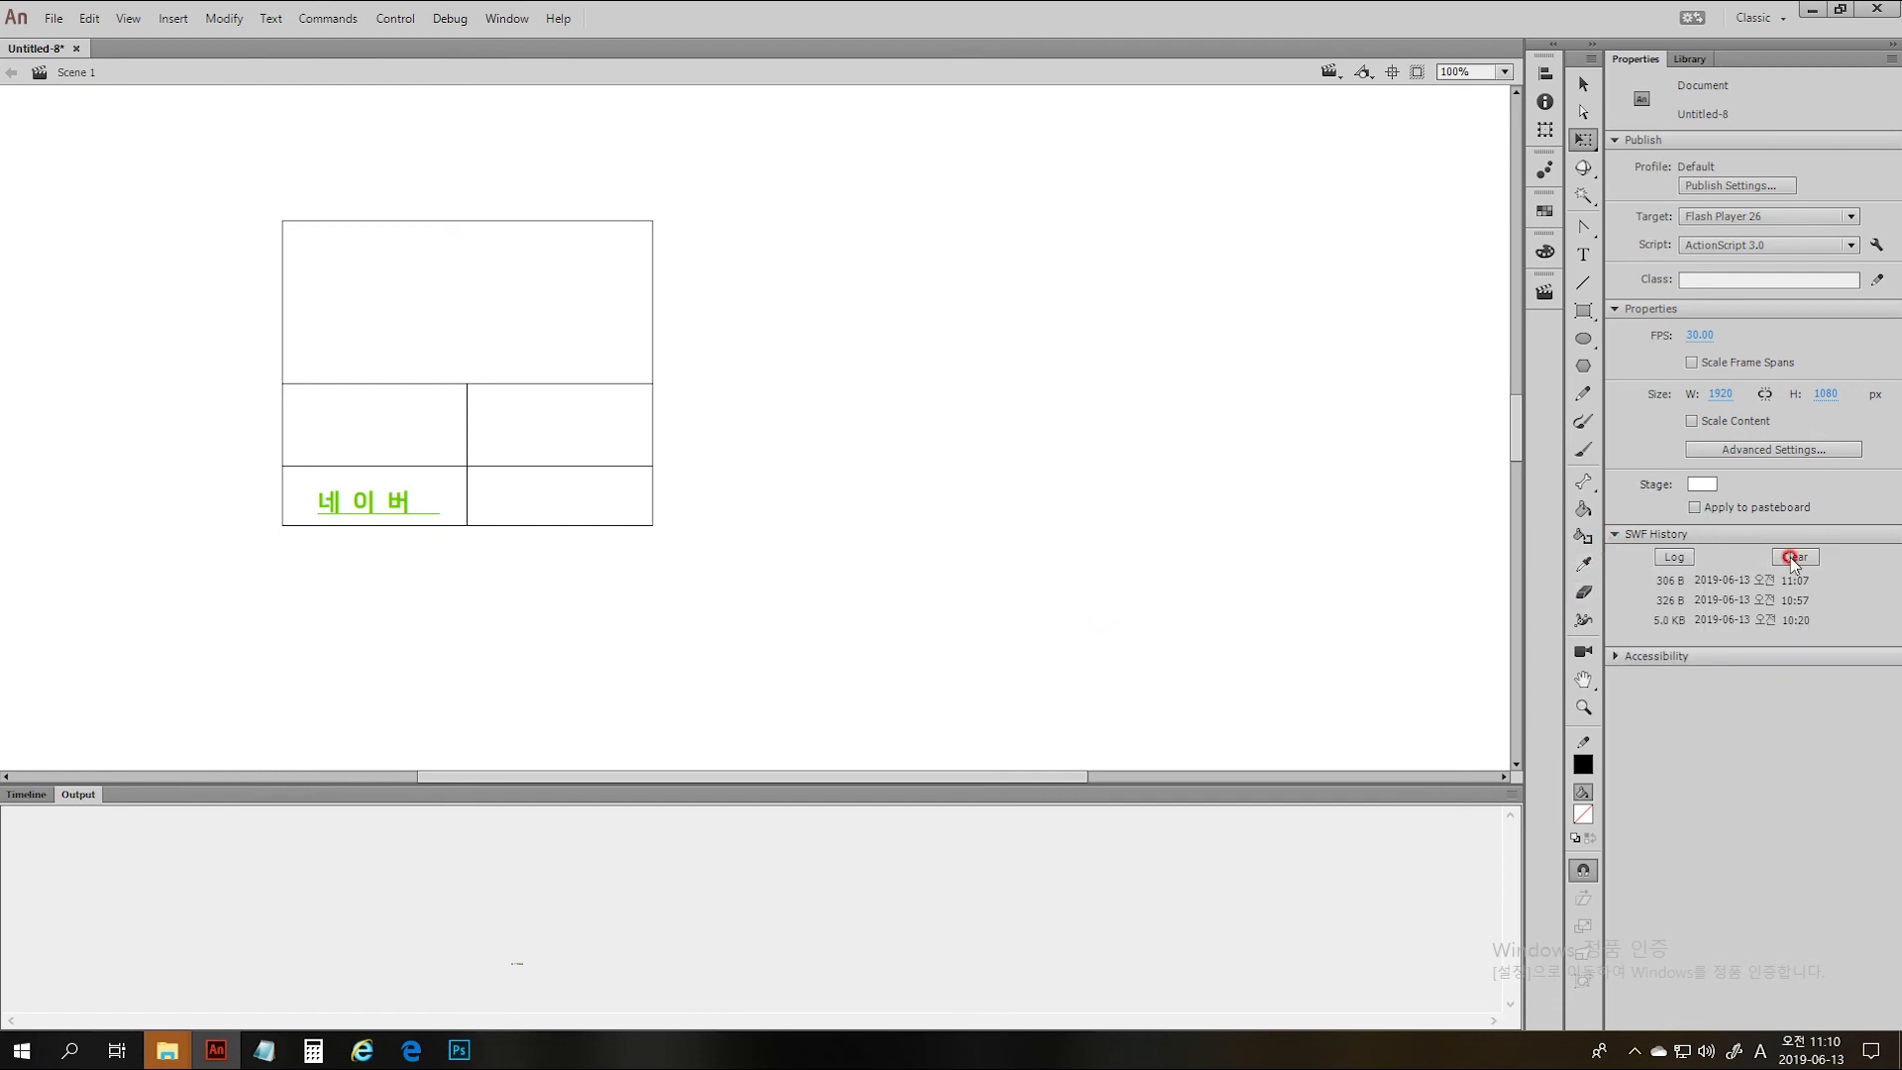
click(355, 495)
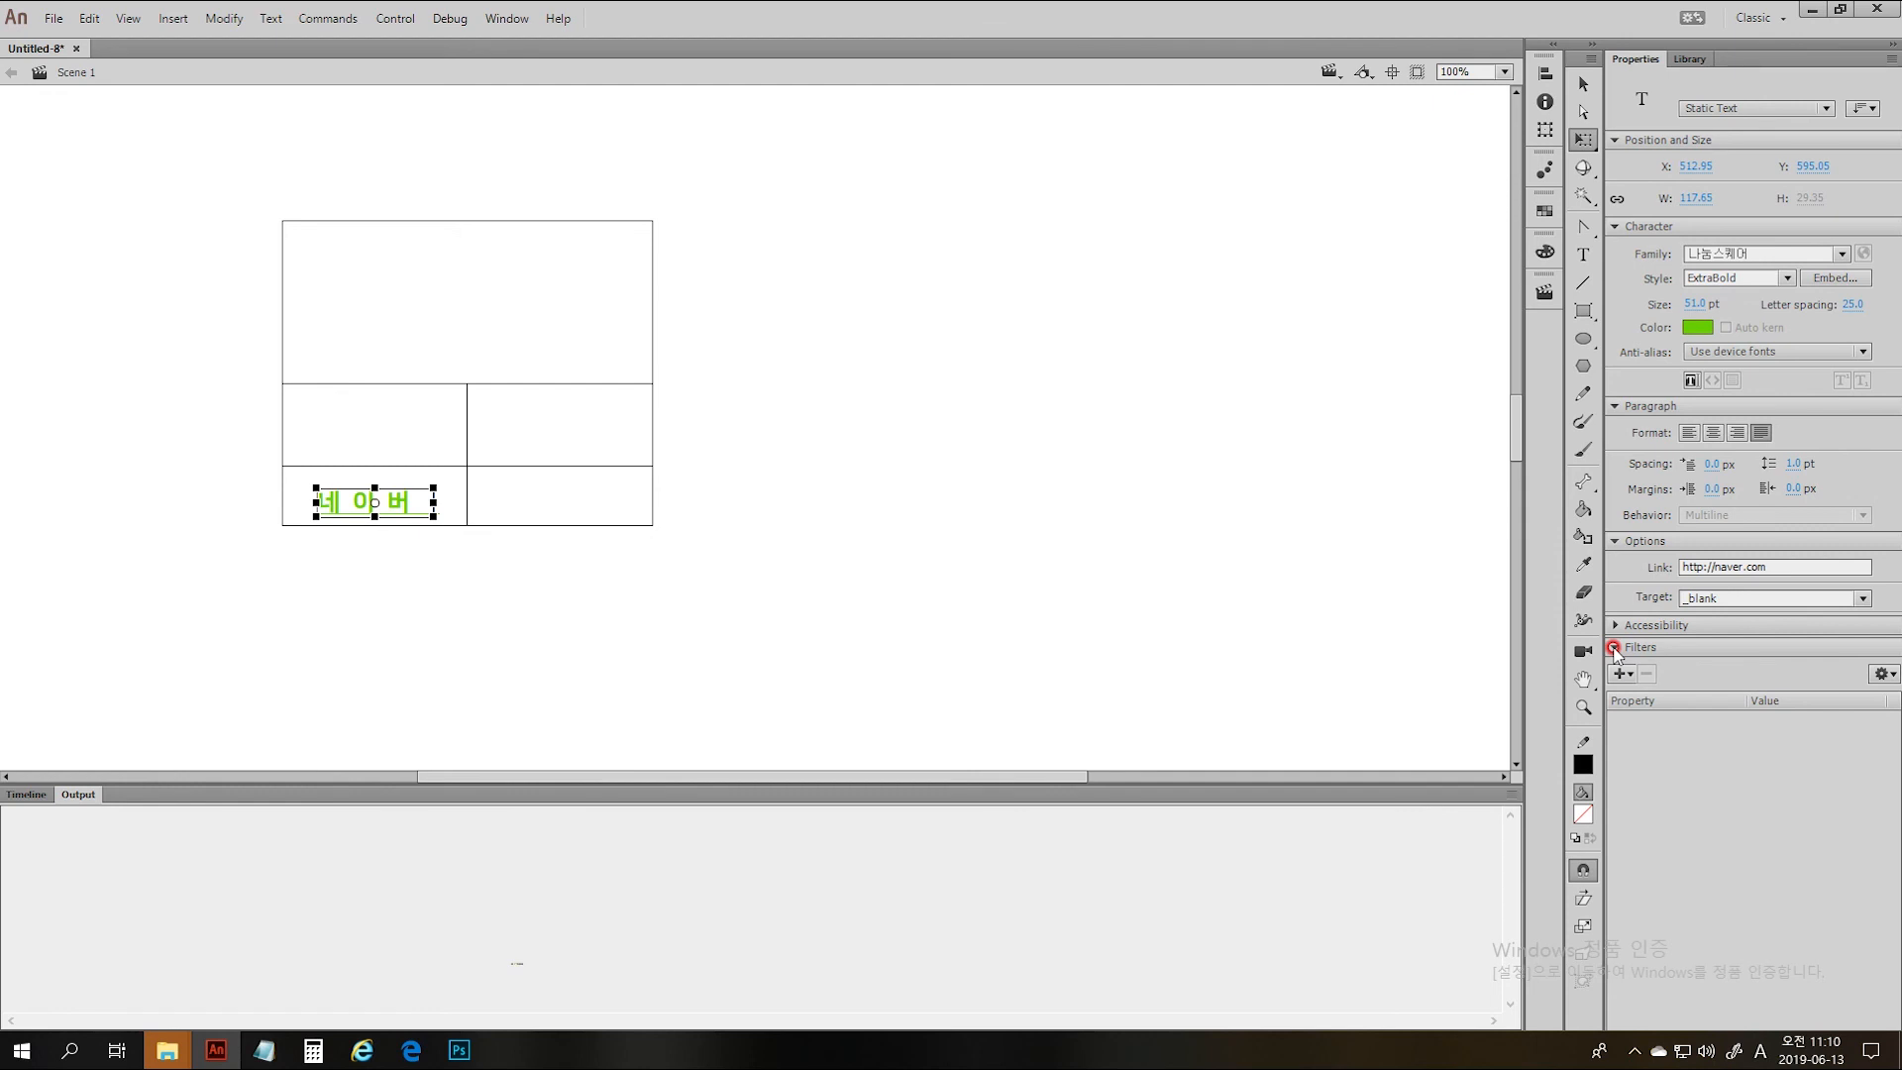
click(834, 407)
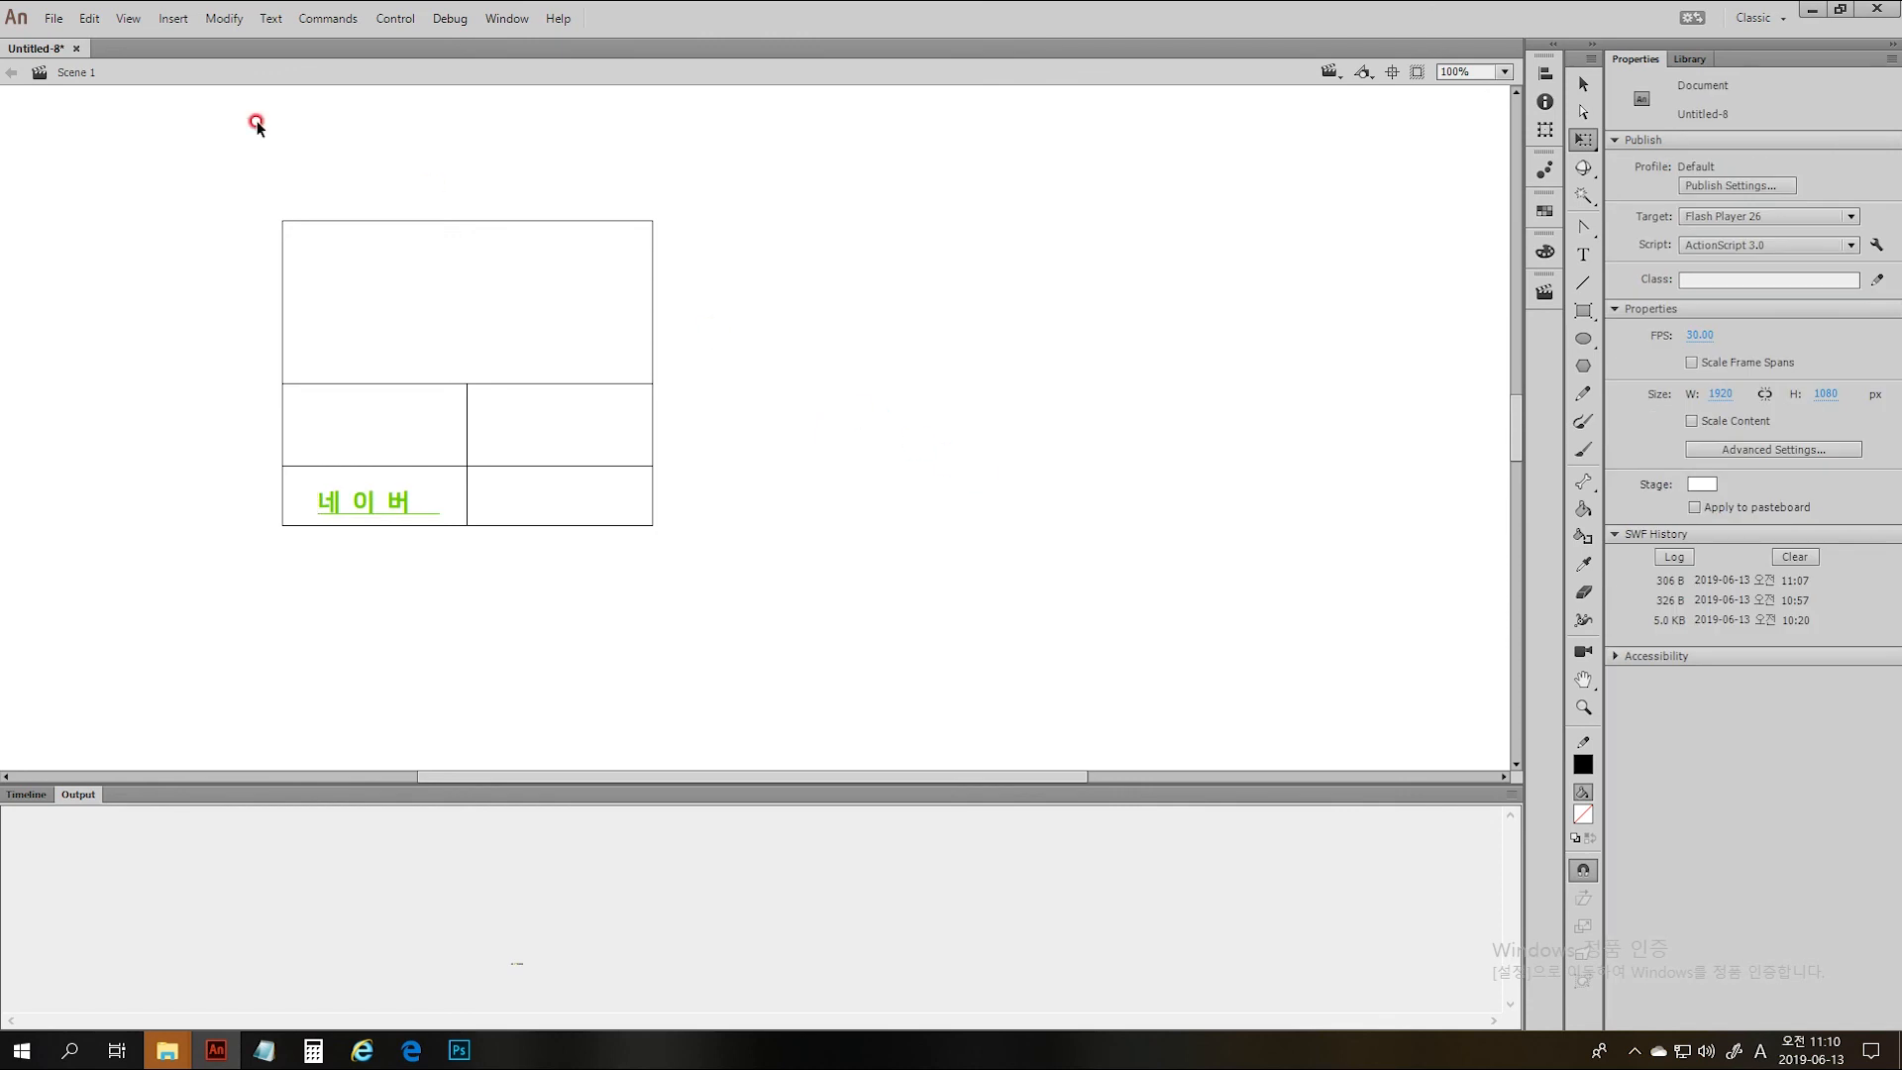
- Close the Untitled-8 document without saving the changes
click(76, 47)
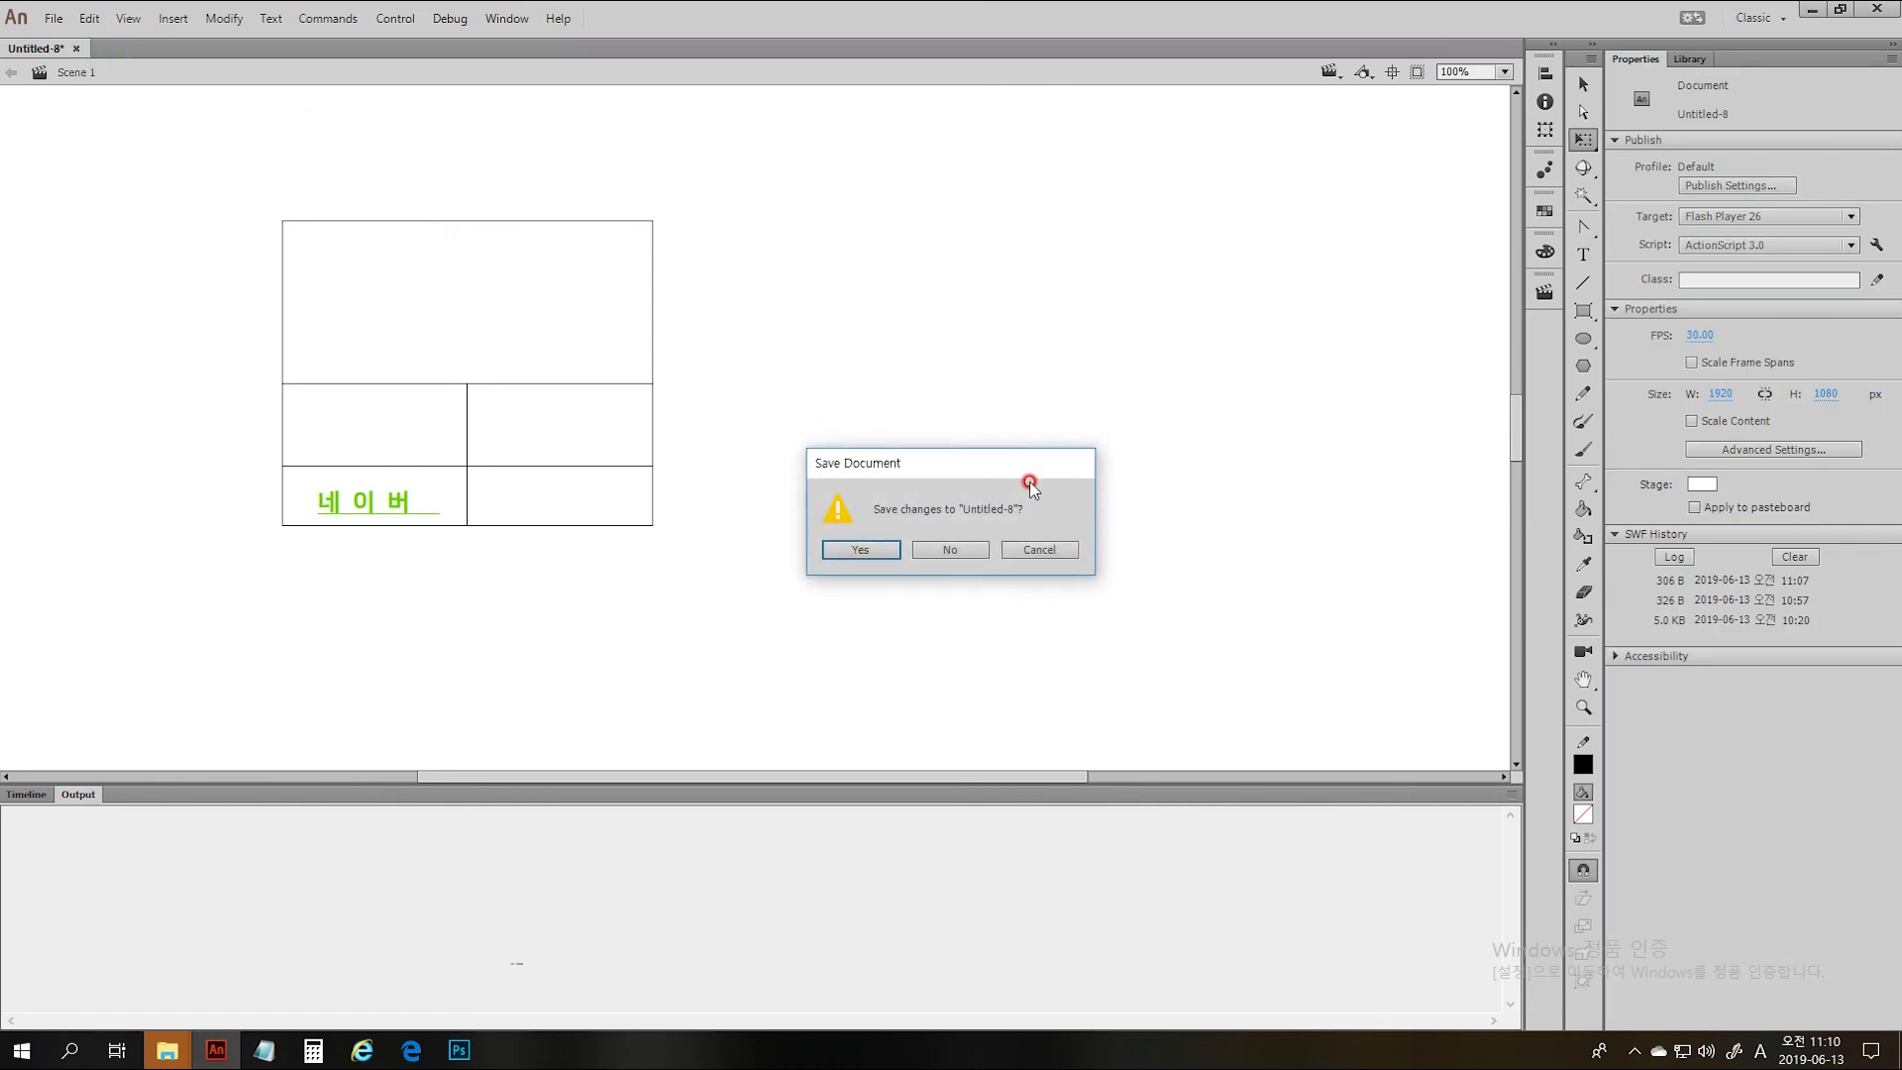
click(949, 550)
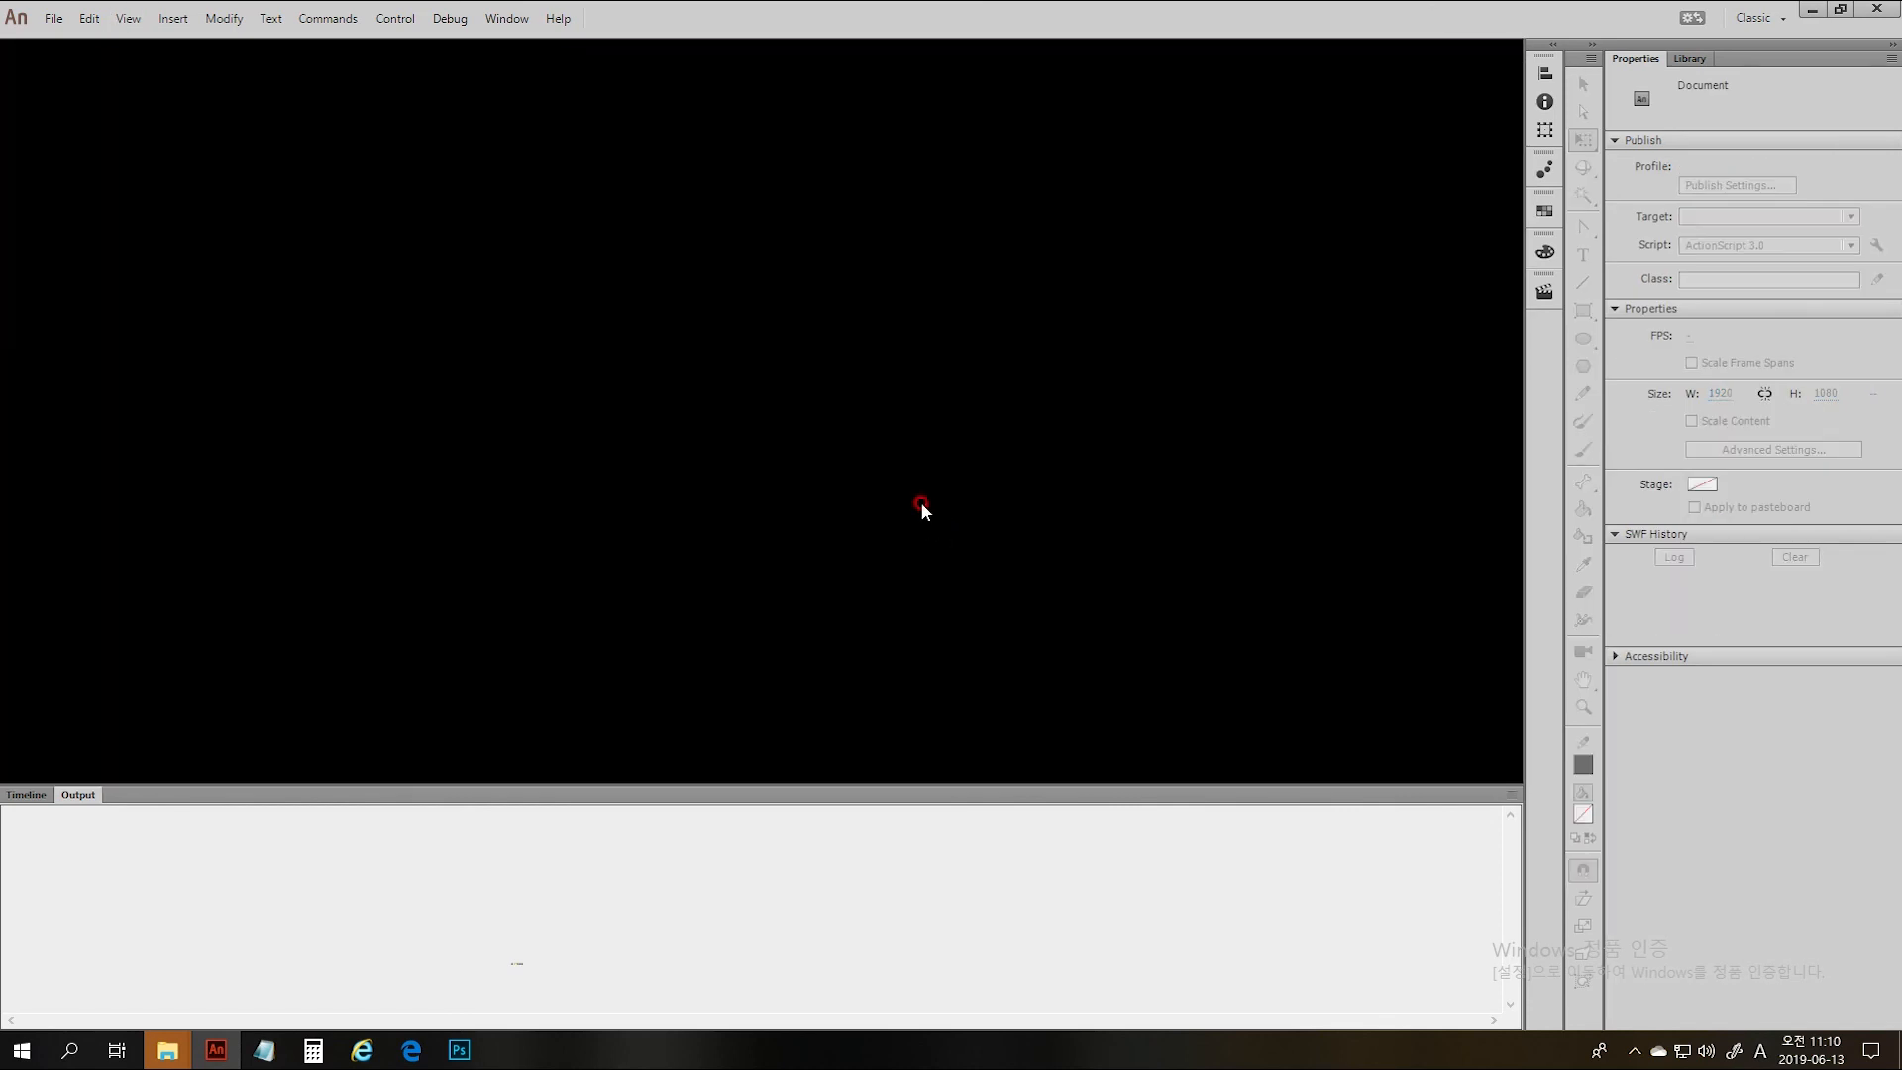
click(1635, 1050)
click(1597, 1009)
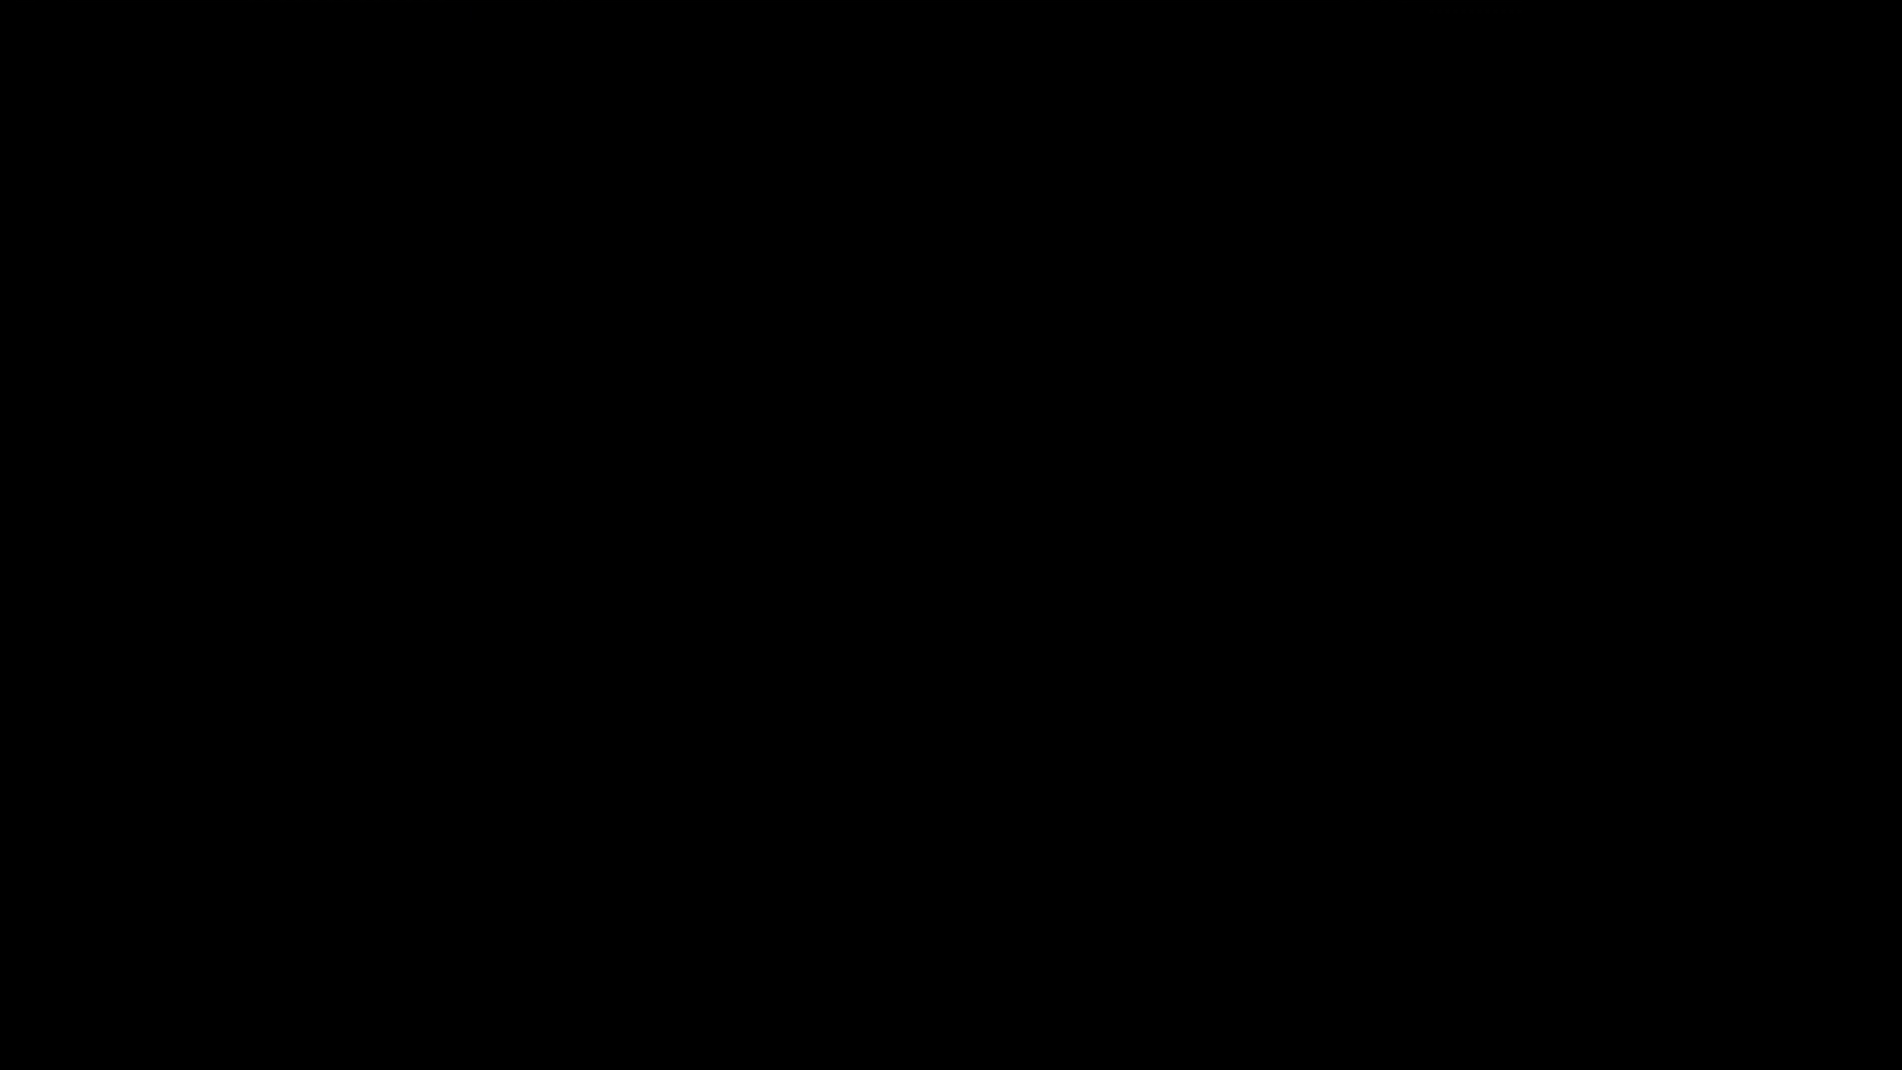